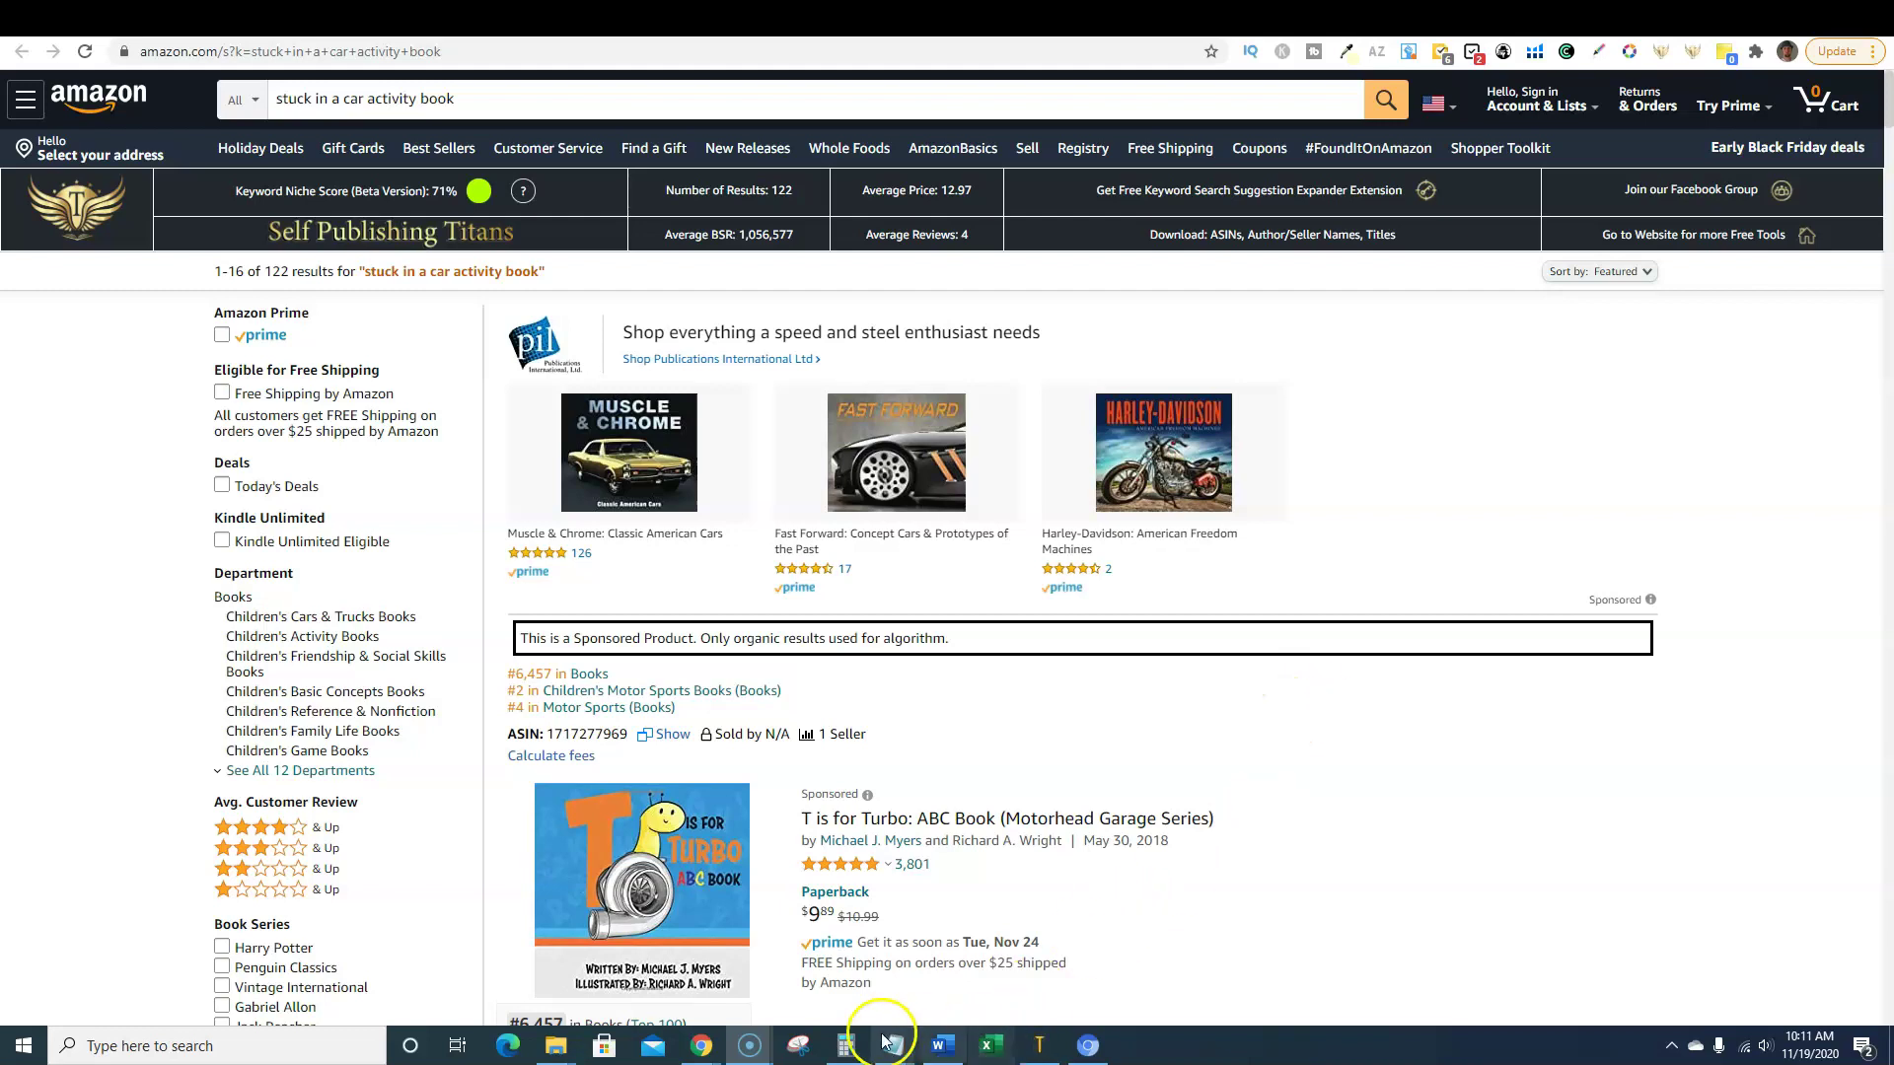
- Open the calculator and clear the entry
left_click(846, 1046)
left_click(1183, 710)
left_click(1230, 634)
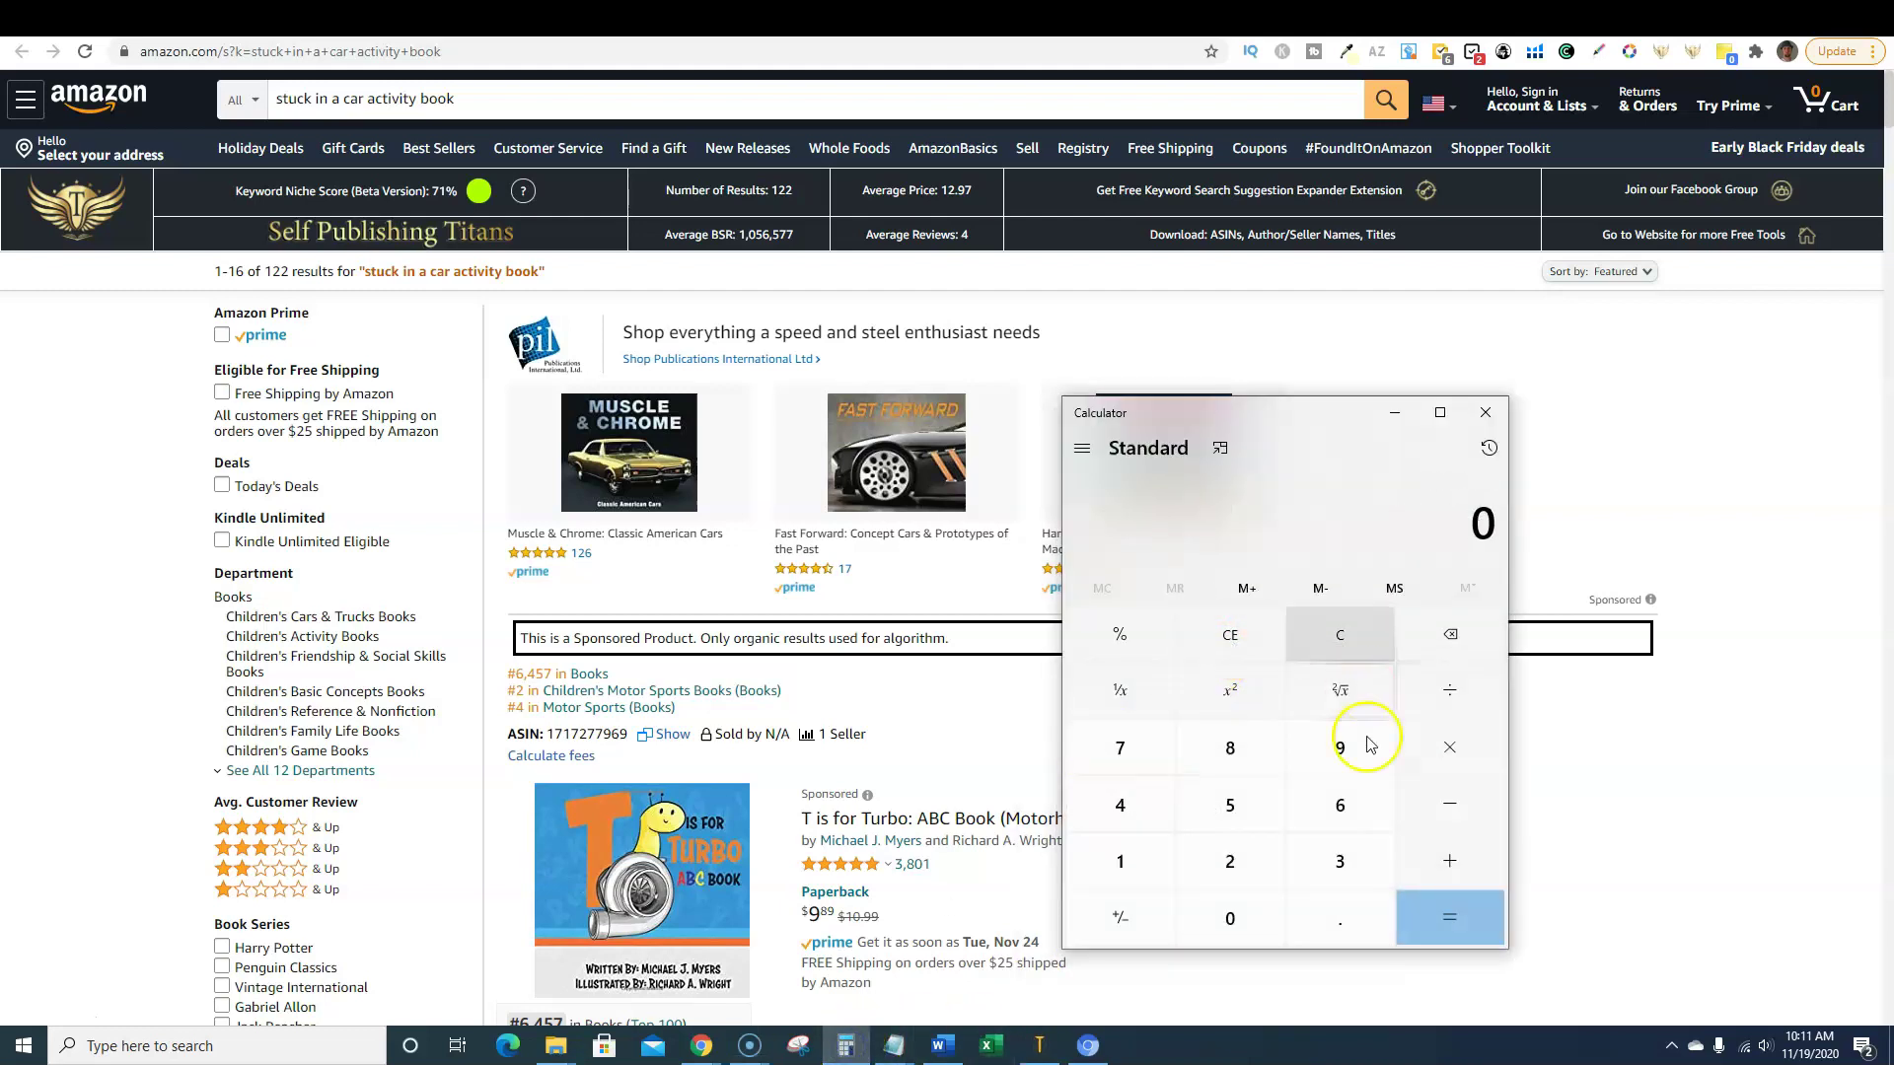
left_click(1122, 861)
left_click(1245, 646)
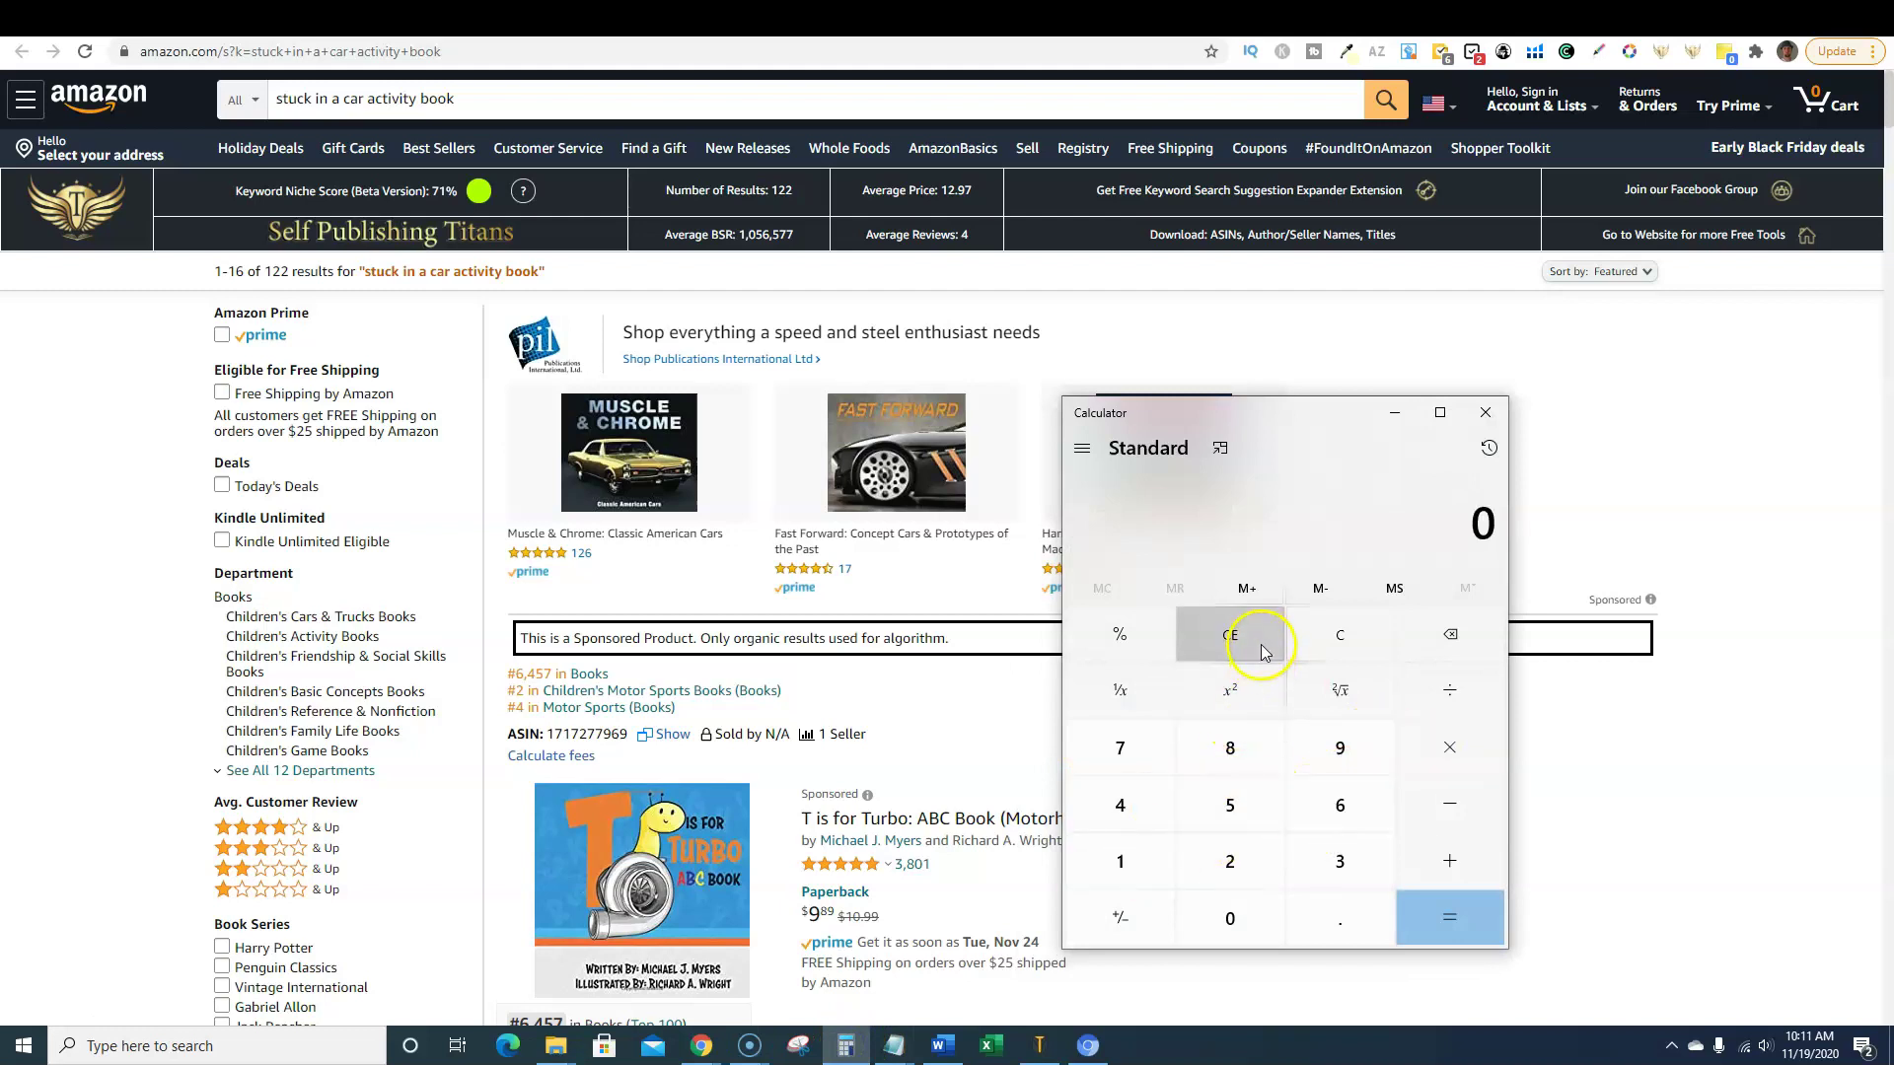
left_click(1230, 803)
left_click(1243, 912)
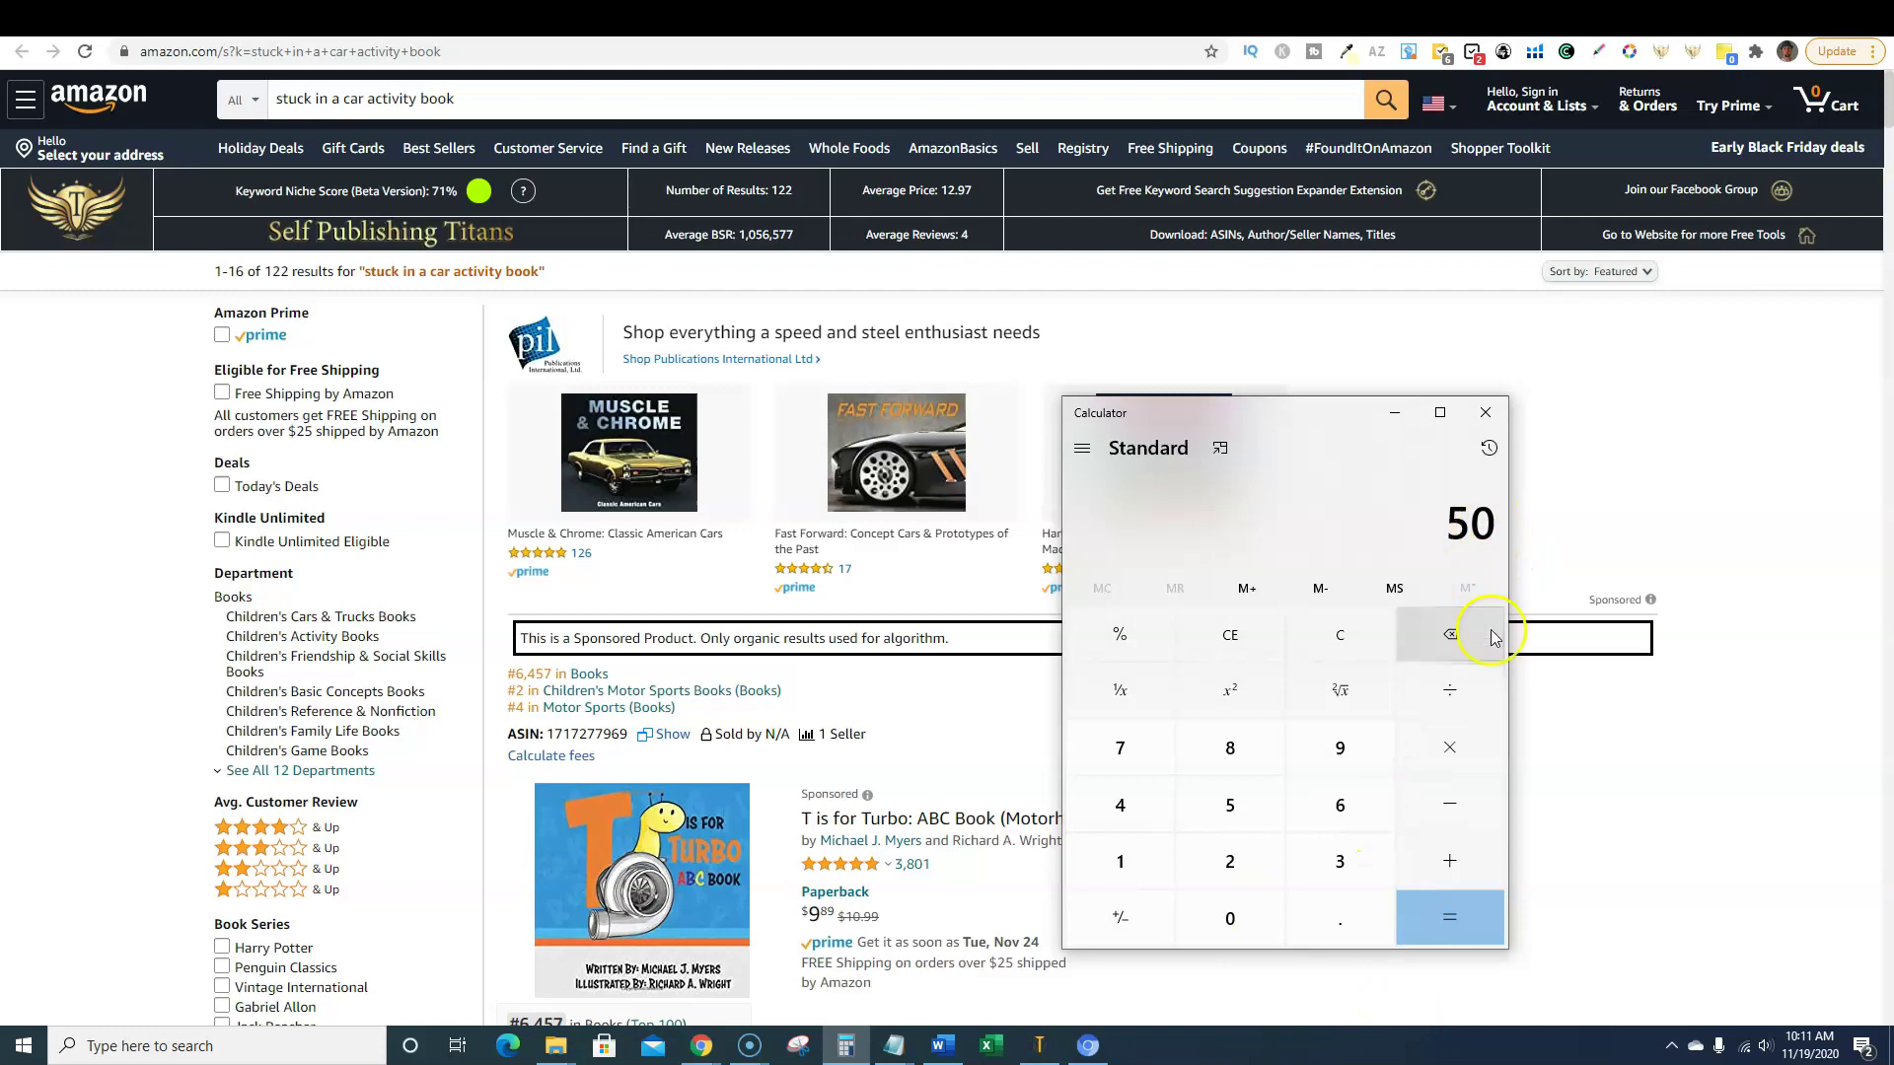
left_click(1453, 753)
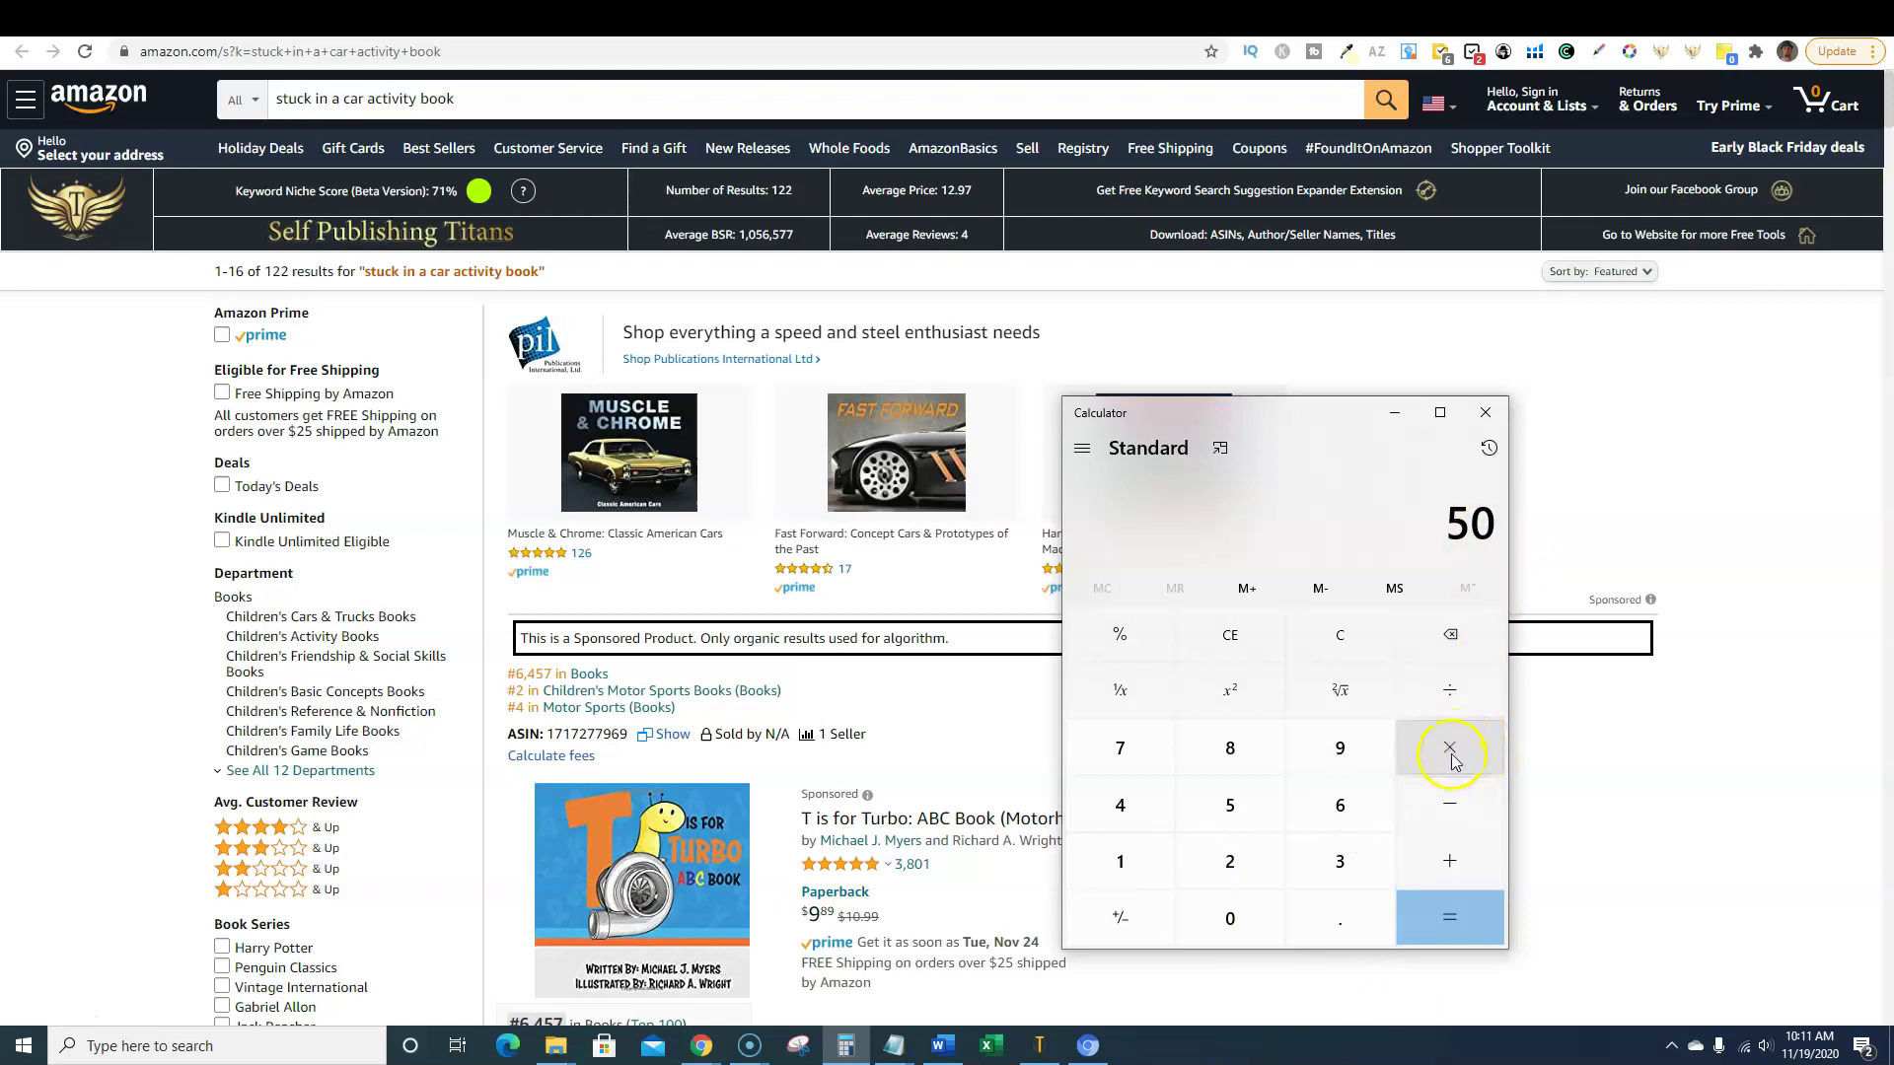
left_click(1293, 868)
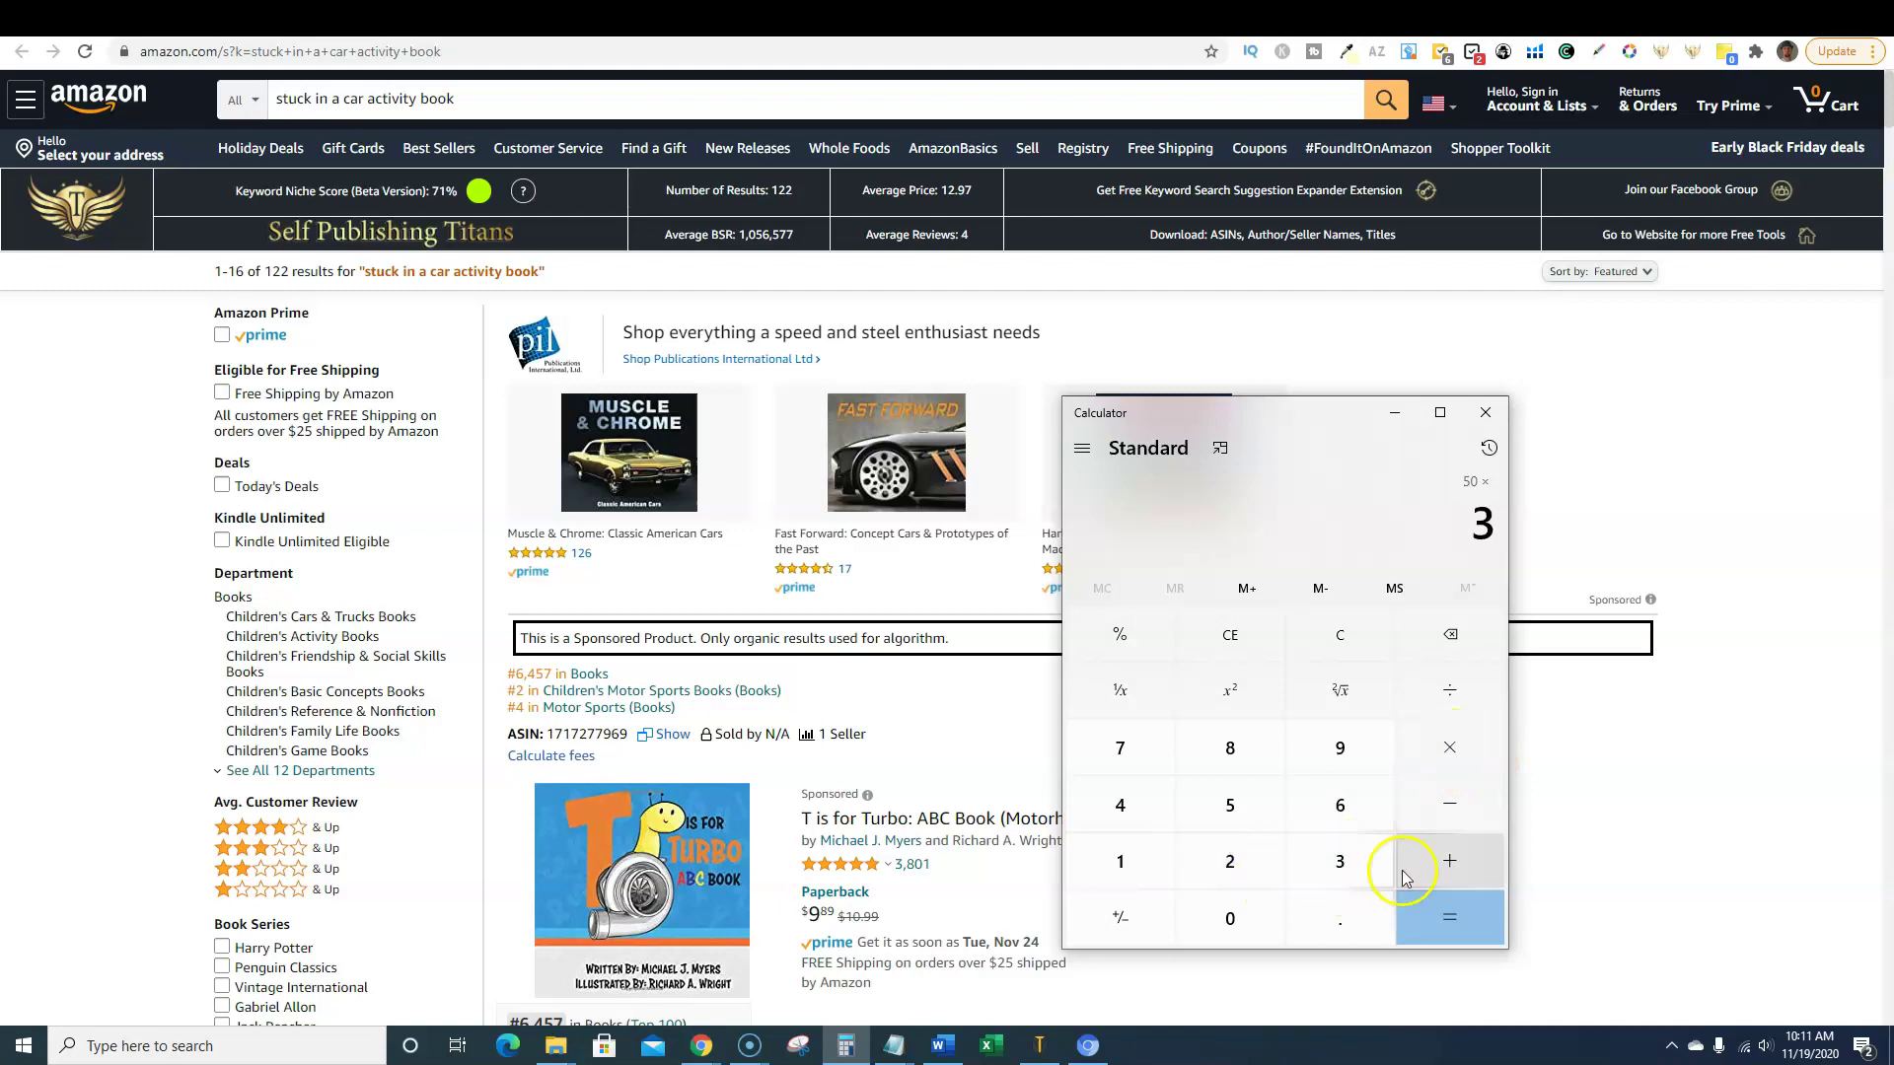
left_click(1234, 649)
left_click(1230, 805)
left_click(1230, 918)
left_click(1458, 753)
left_click(1230, 861)
left_click(1230, 918)
left_click(1420, 922)
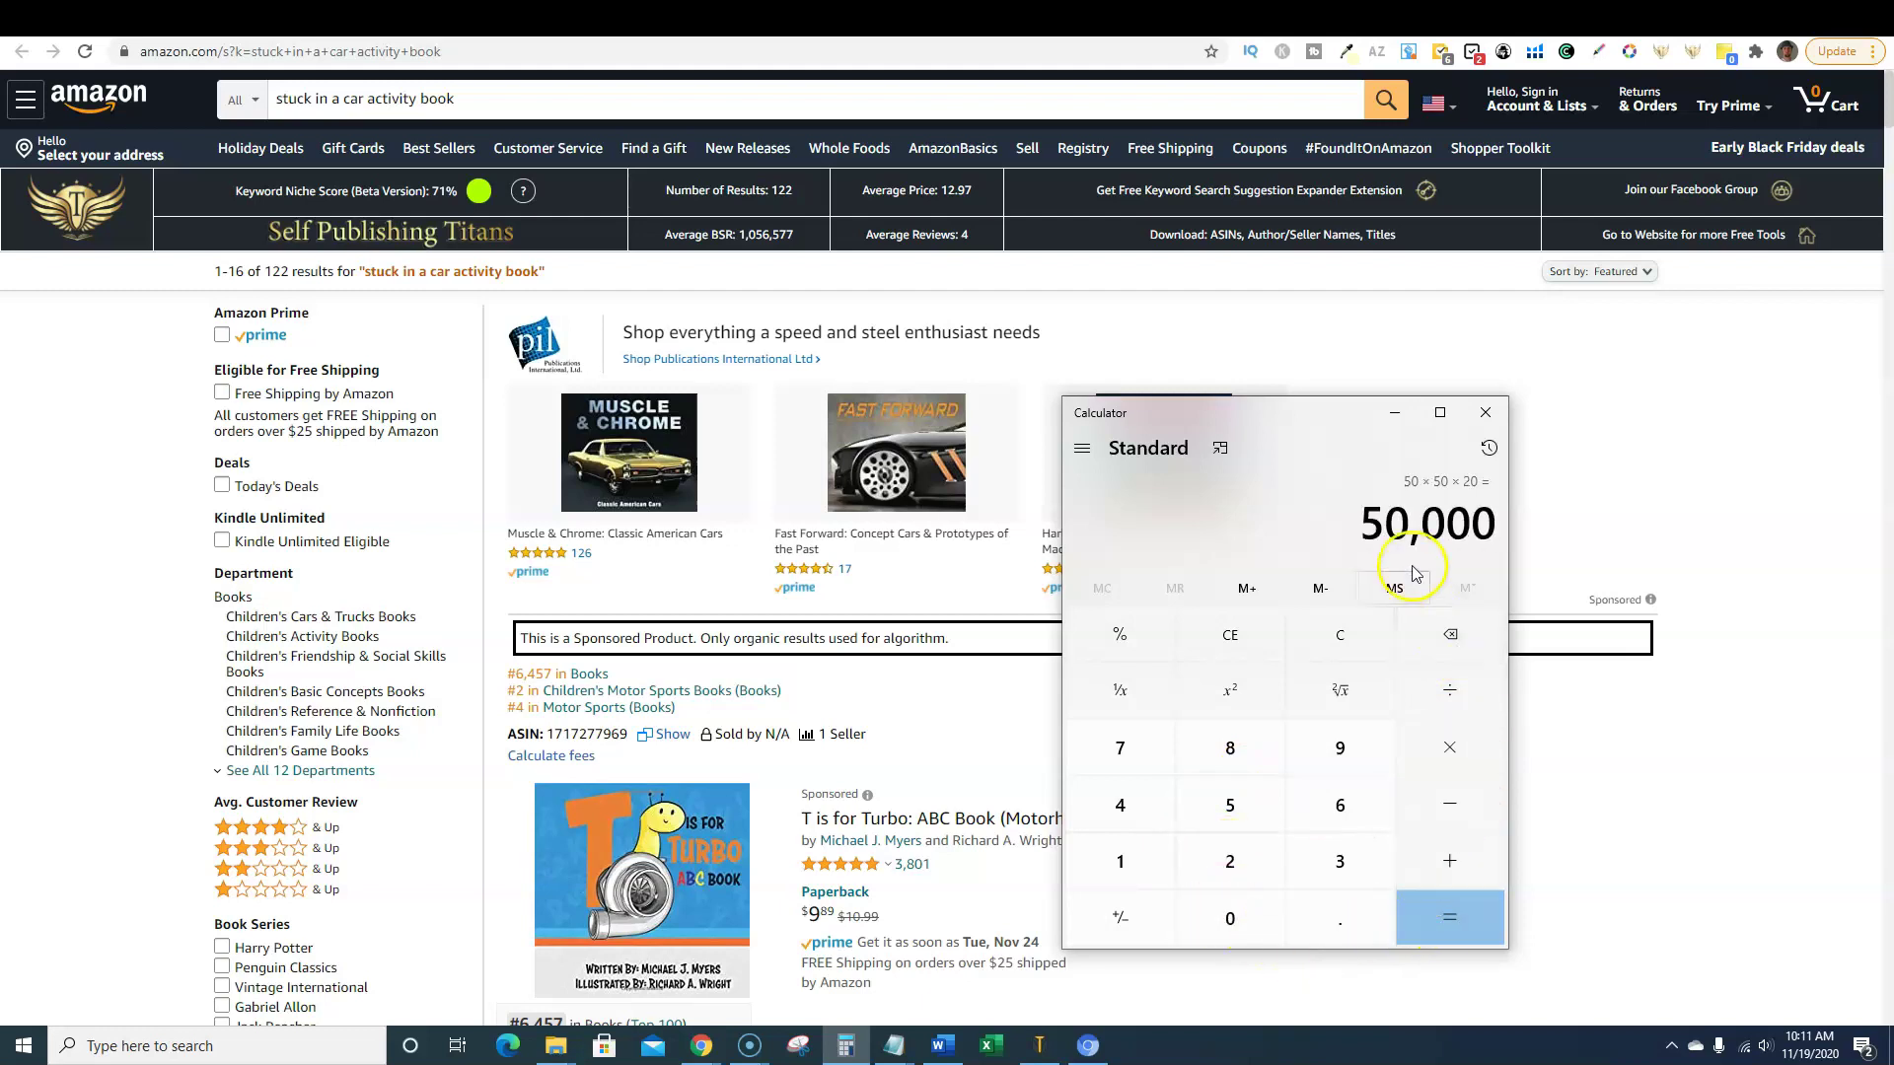
- Clear the calculator, multiply 50 by 20, and minimize the calculator window
left_click(1267, 641)
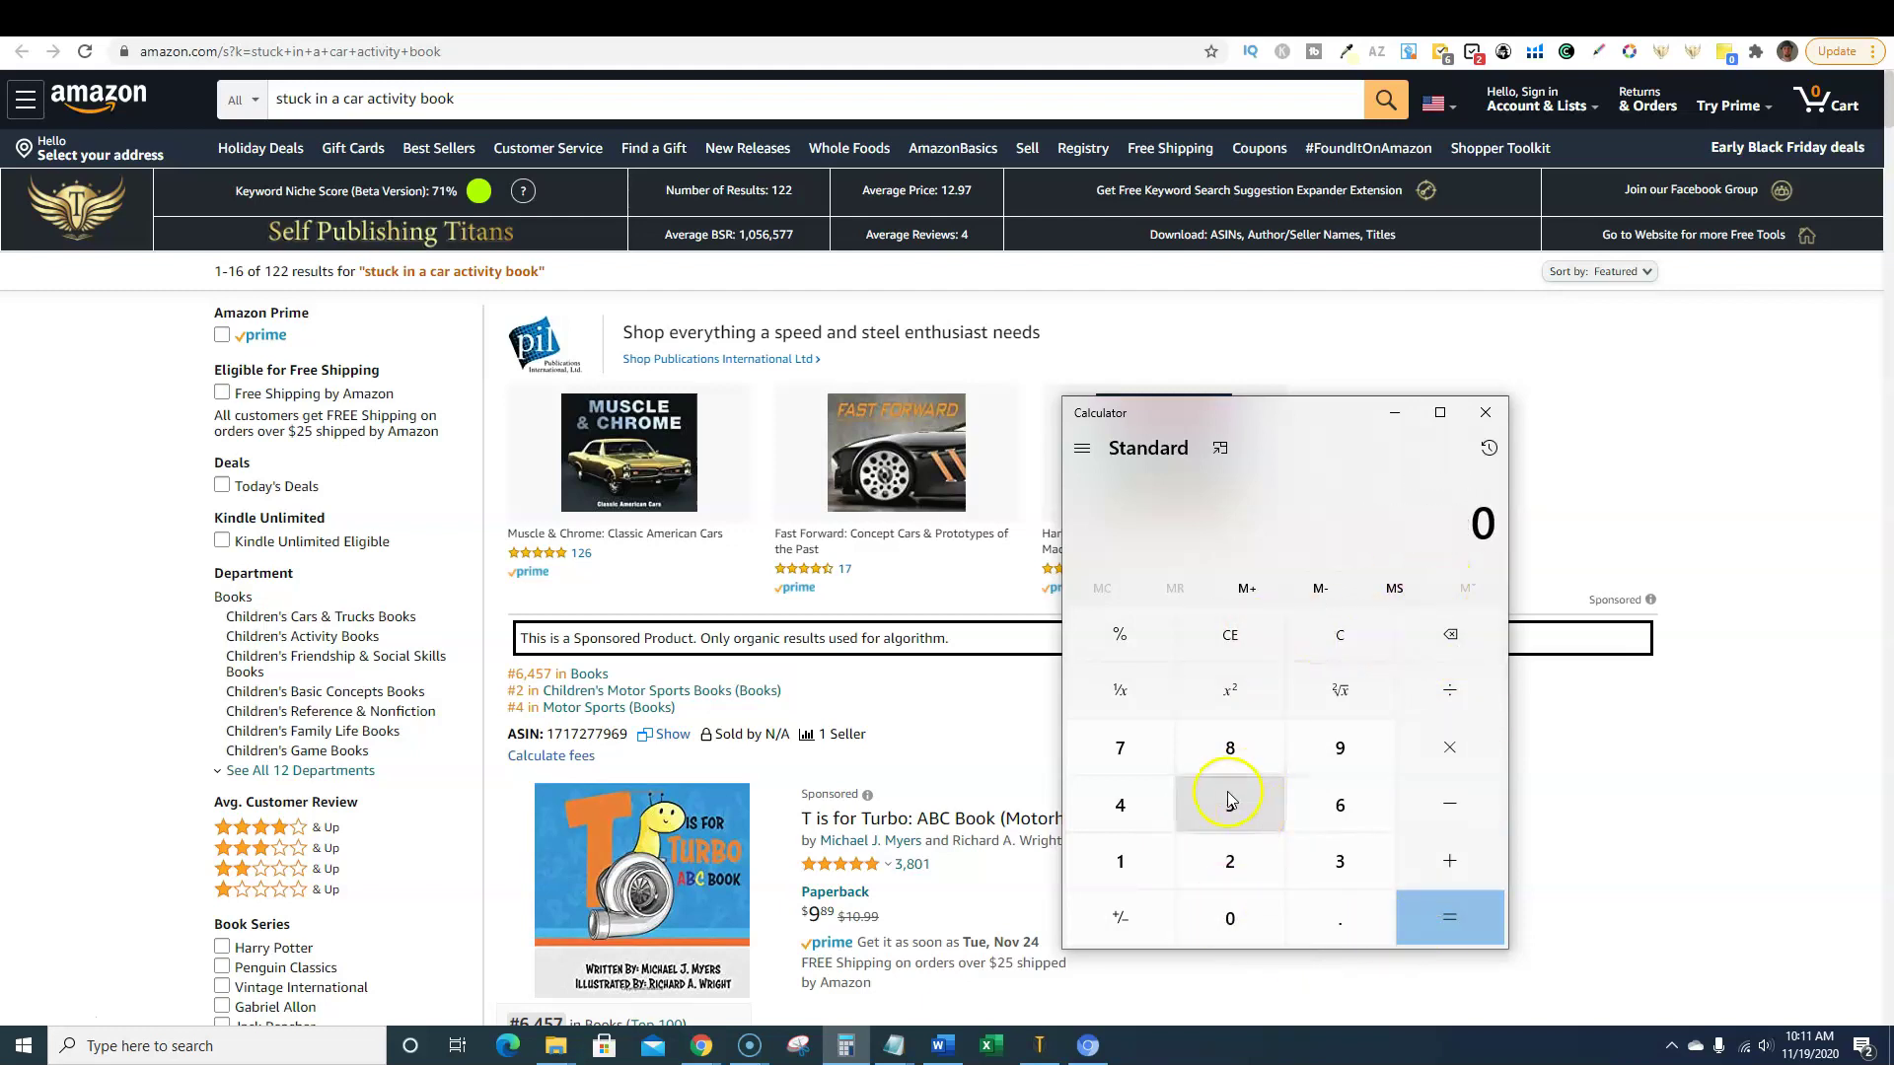
left_click(1238, 807)
left_click(1233, 918)
left_click(1451, 749)
left_click(1248, 860)
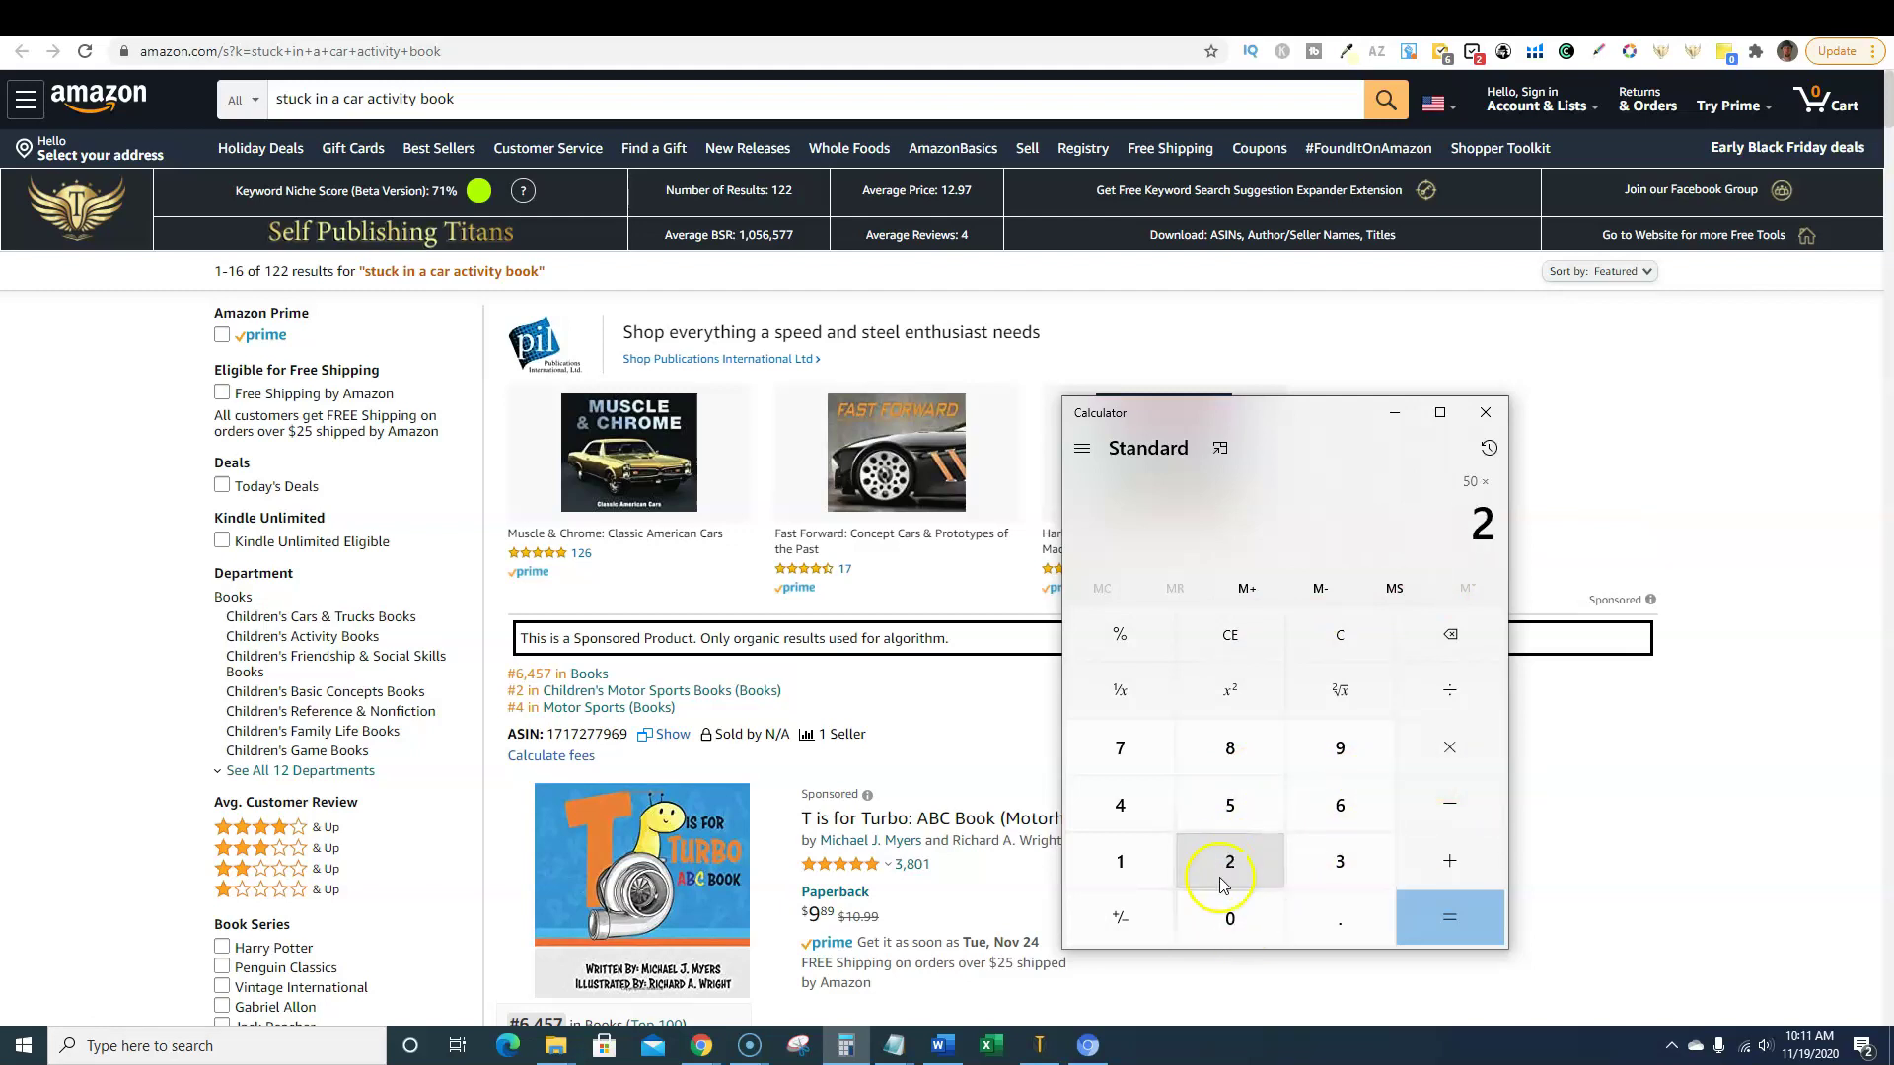
left_click(1224, 919)
left_click(1420, 915)
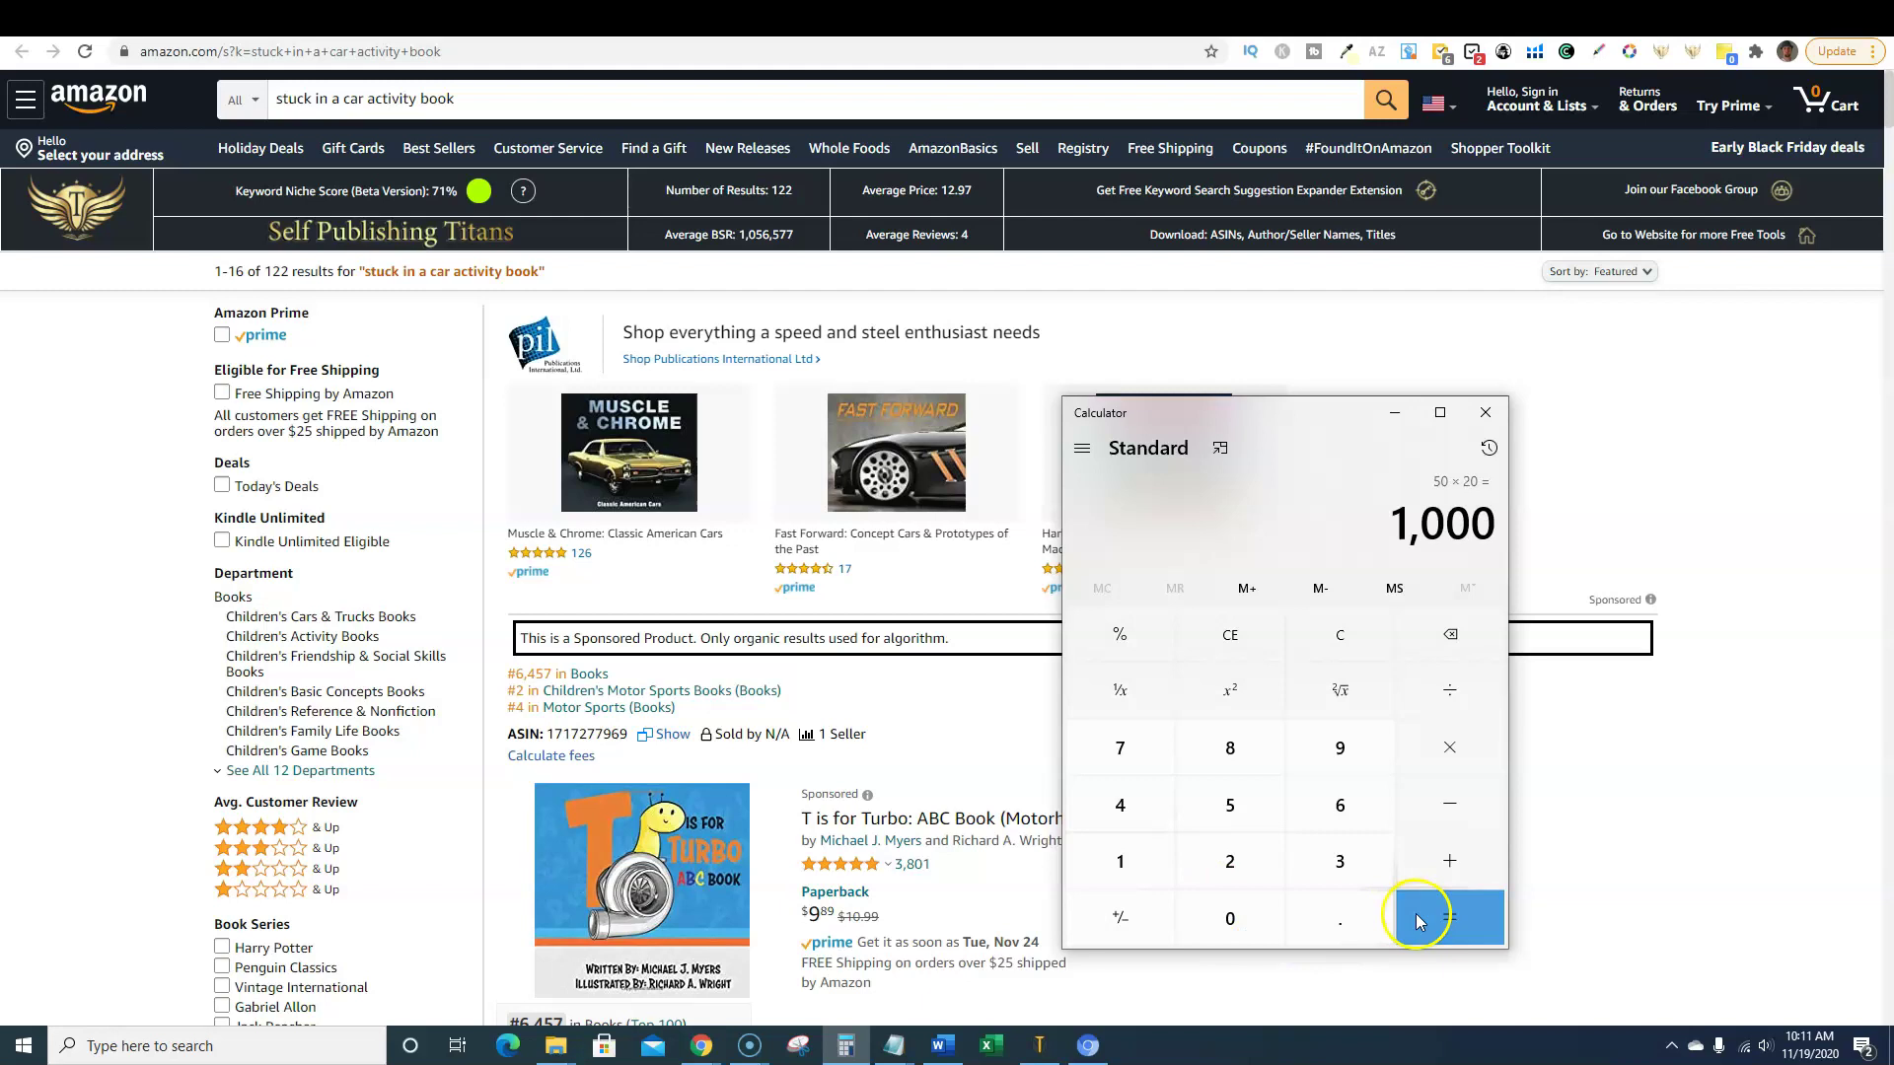
mouse_move(1323, 423)
left_mouse_down()
mouse_move(1343, 426)
mouse_move(1326, 396)
left_mouse_up()
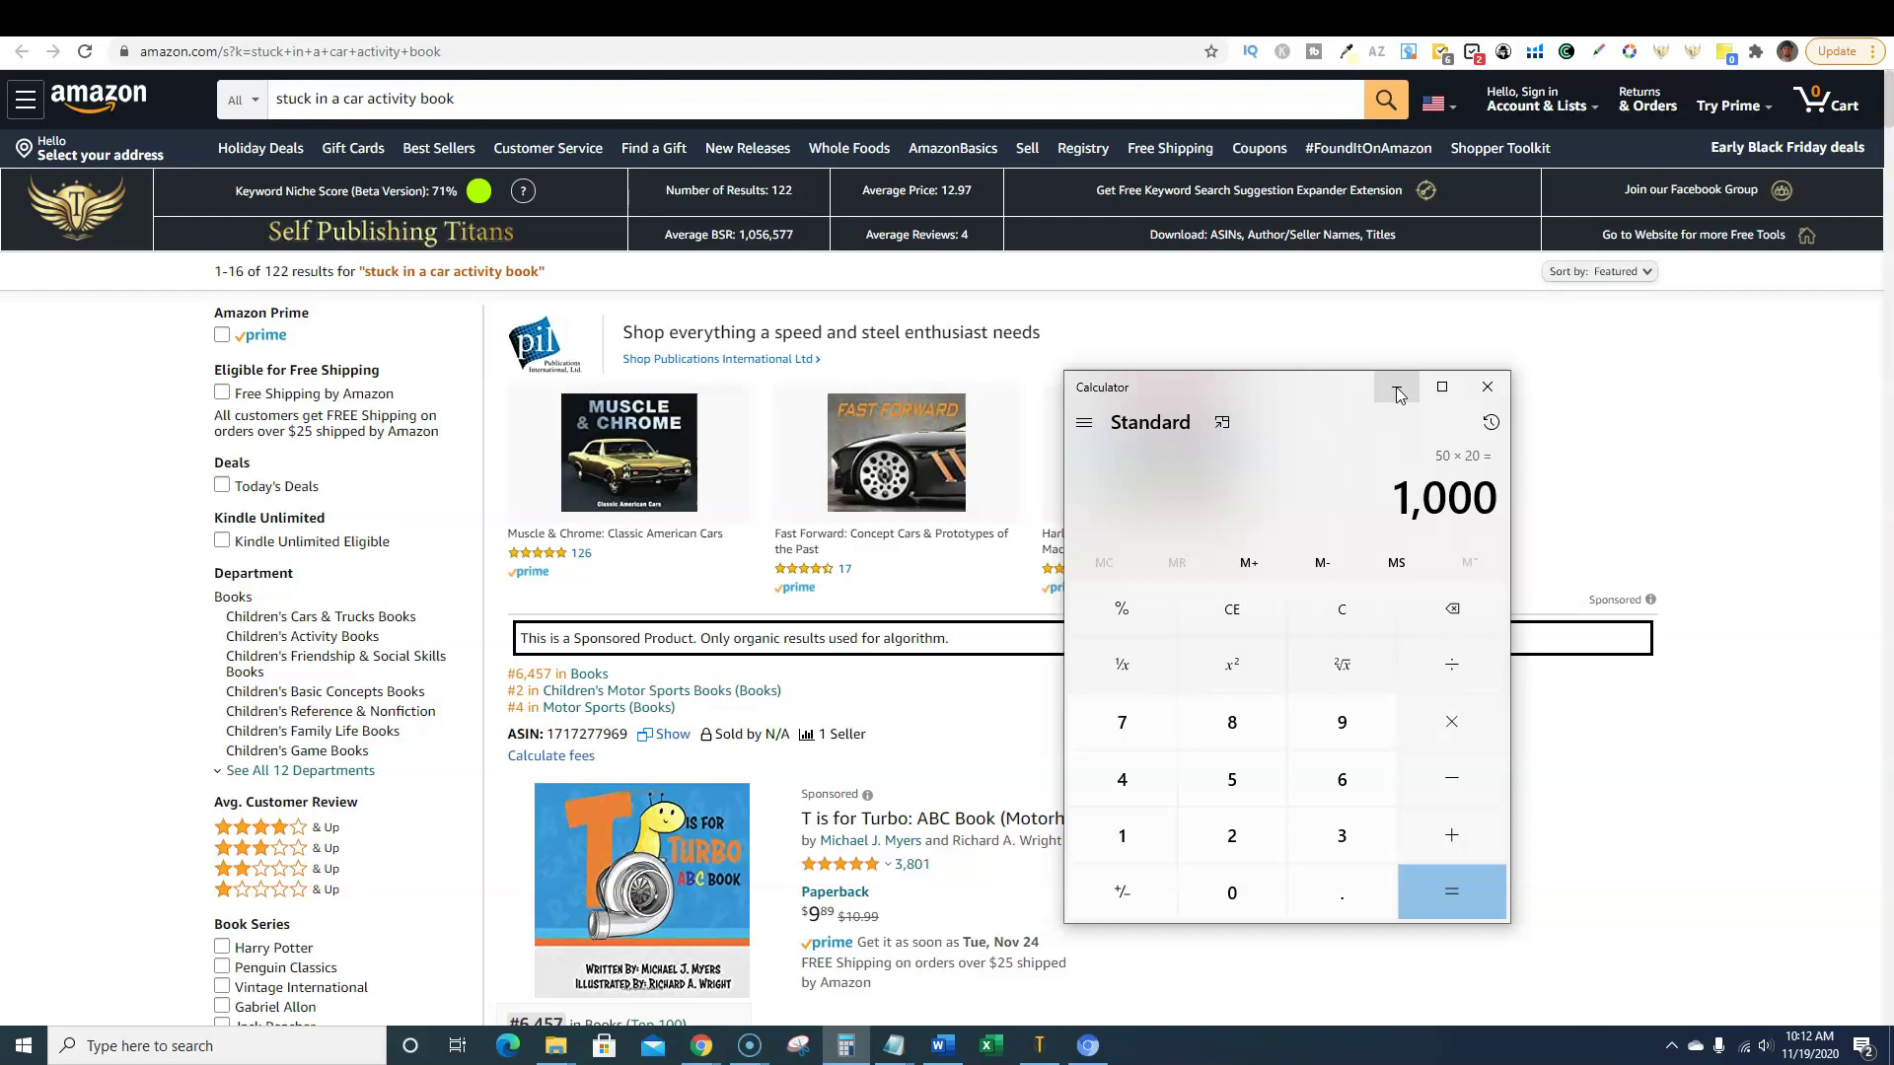
left_click(1396, 393)
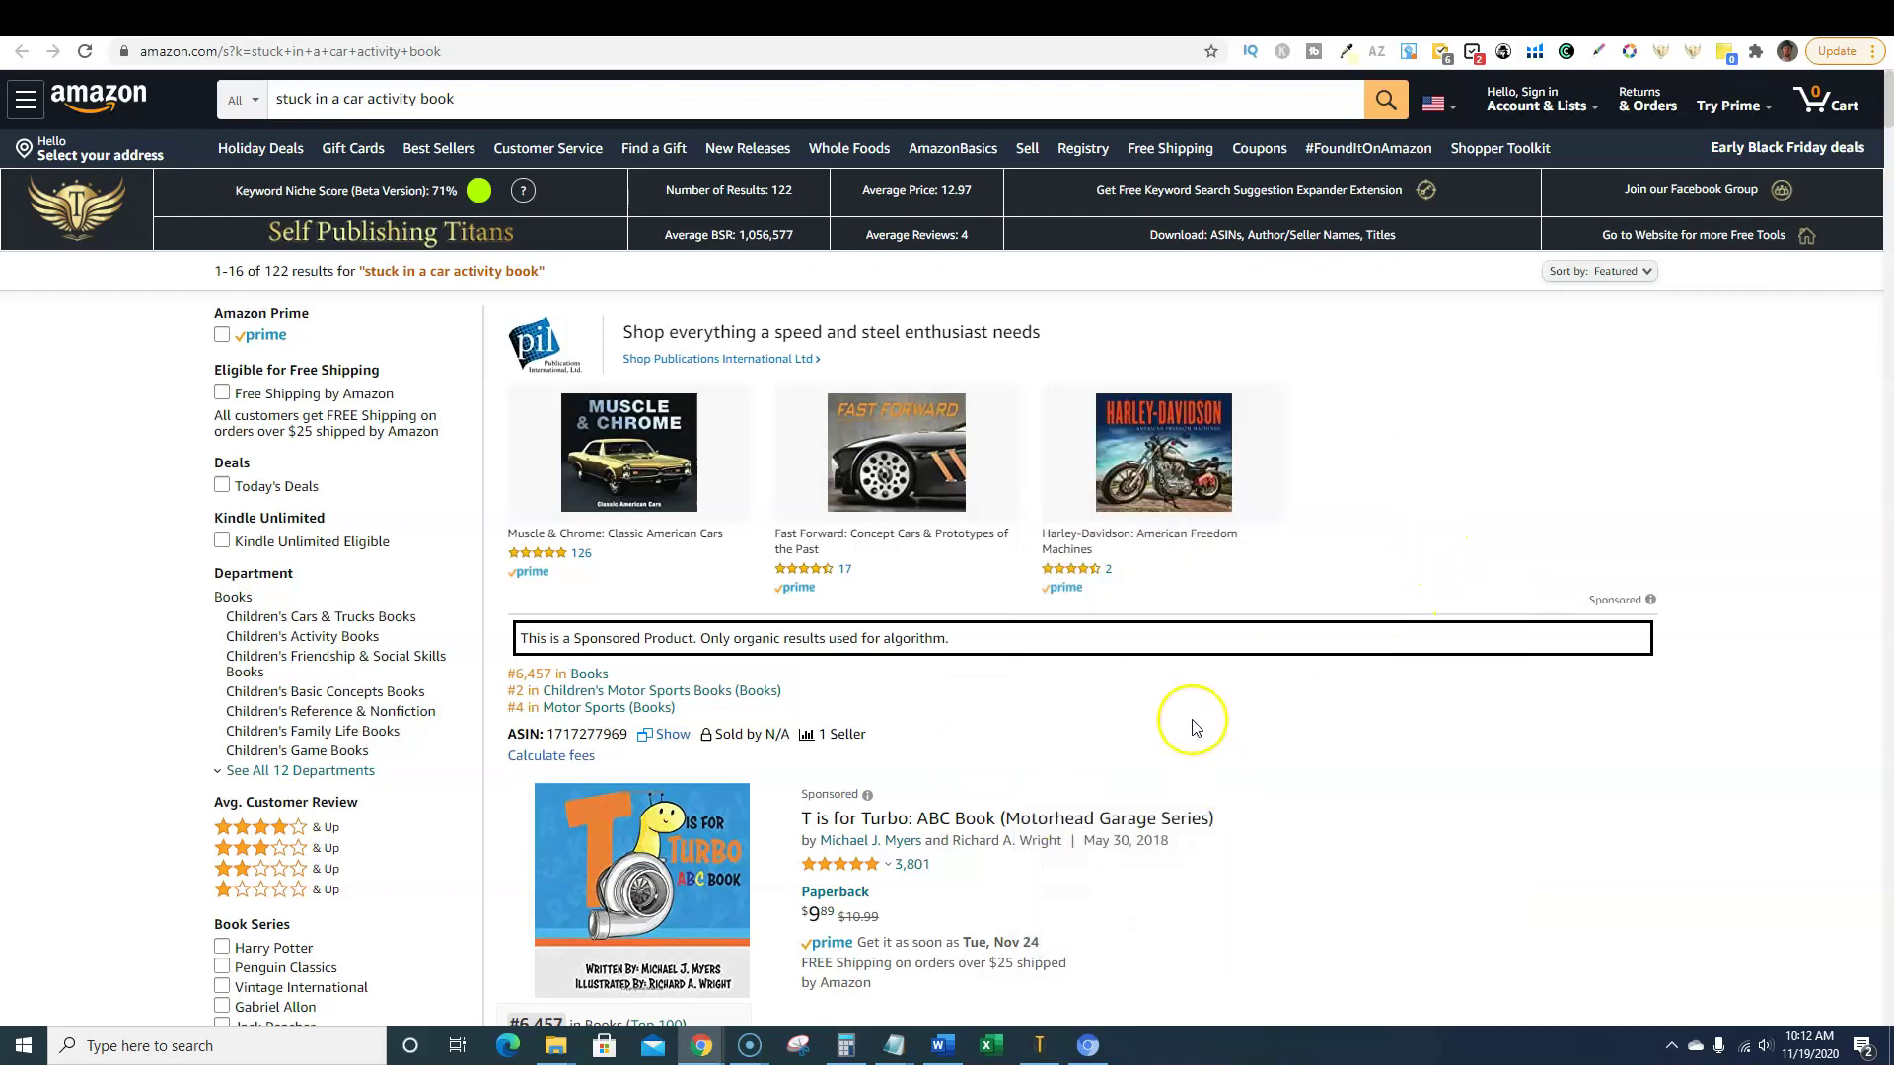
- Review the Amazon results for "stuck in a car activity book" and "tricky puzzles for clever kids activity book"
scroll(1192, 727, "down", 4)
scroll(1192, 726, "up", 4)
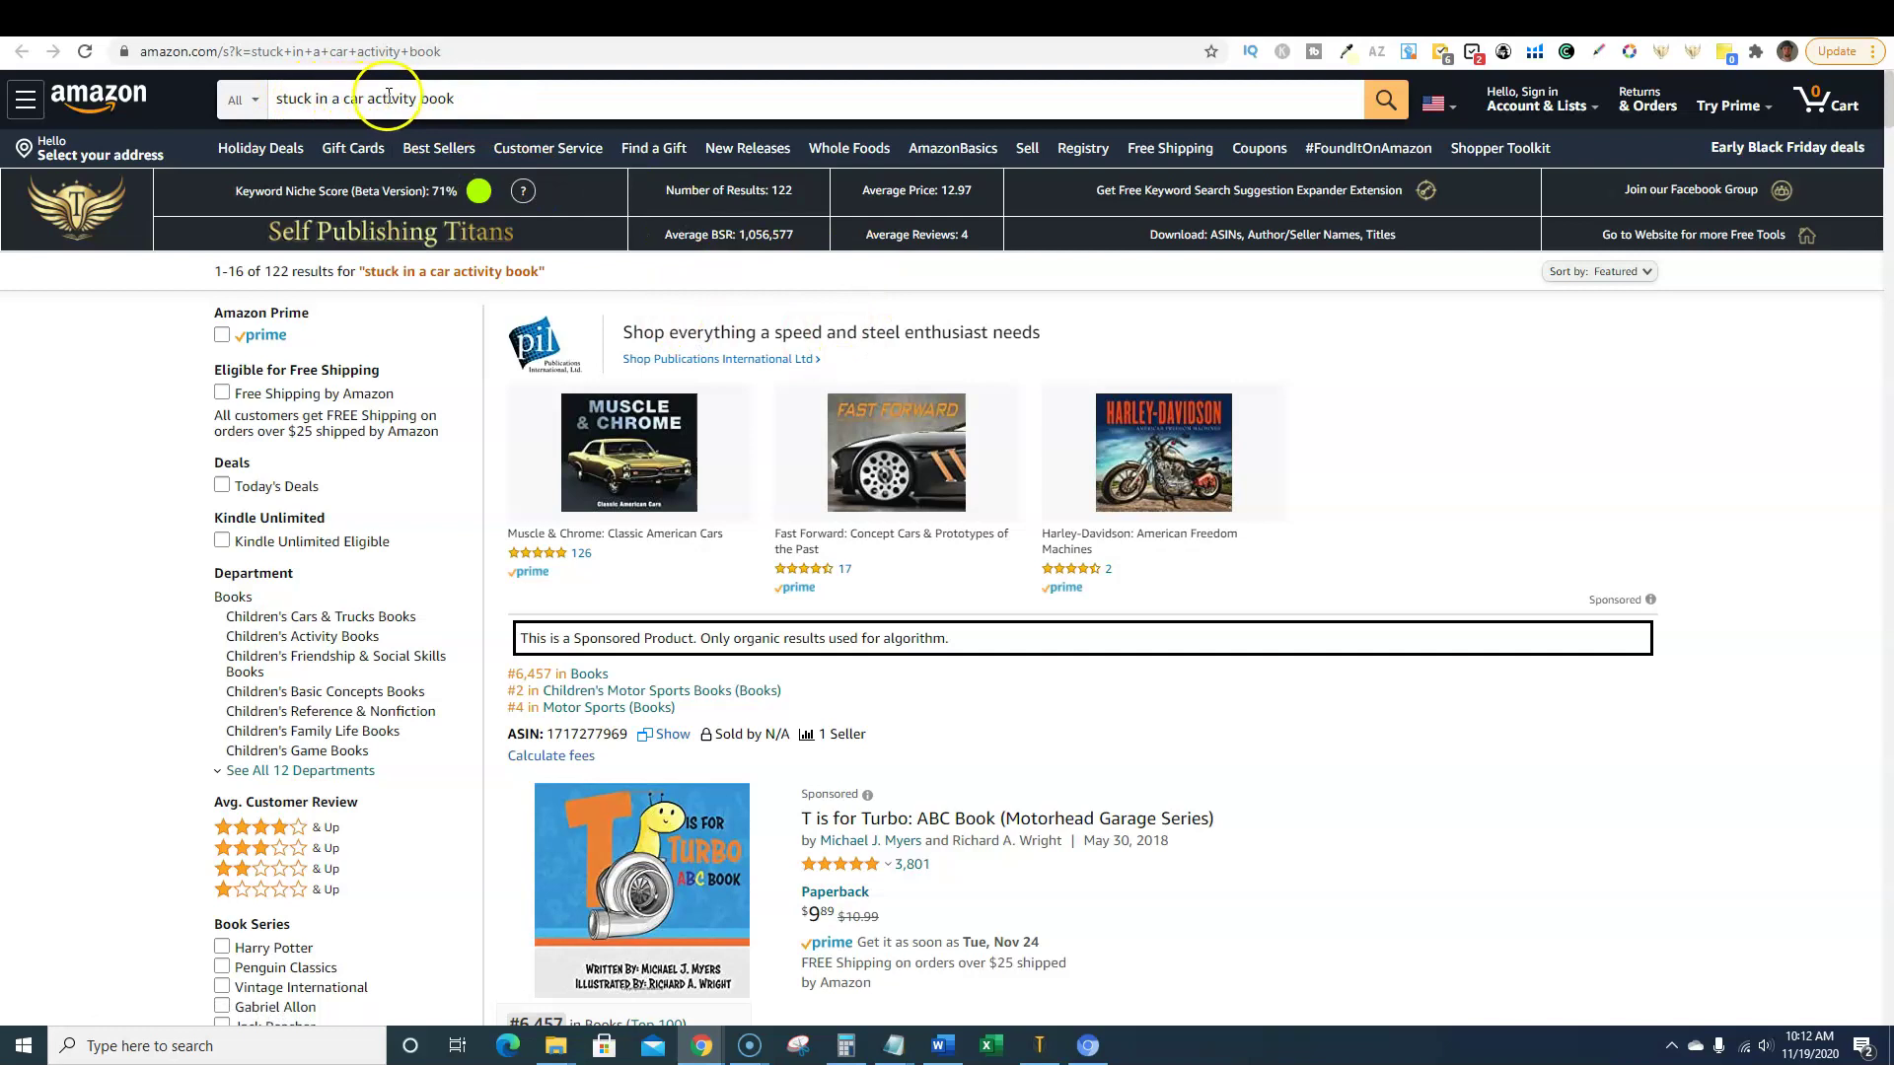
left_click_drag(464, 98, 269, 100)
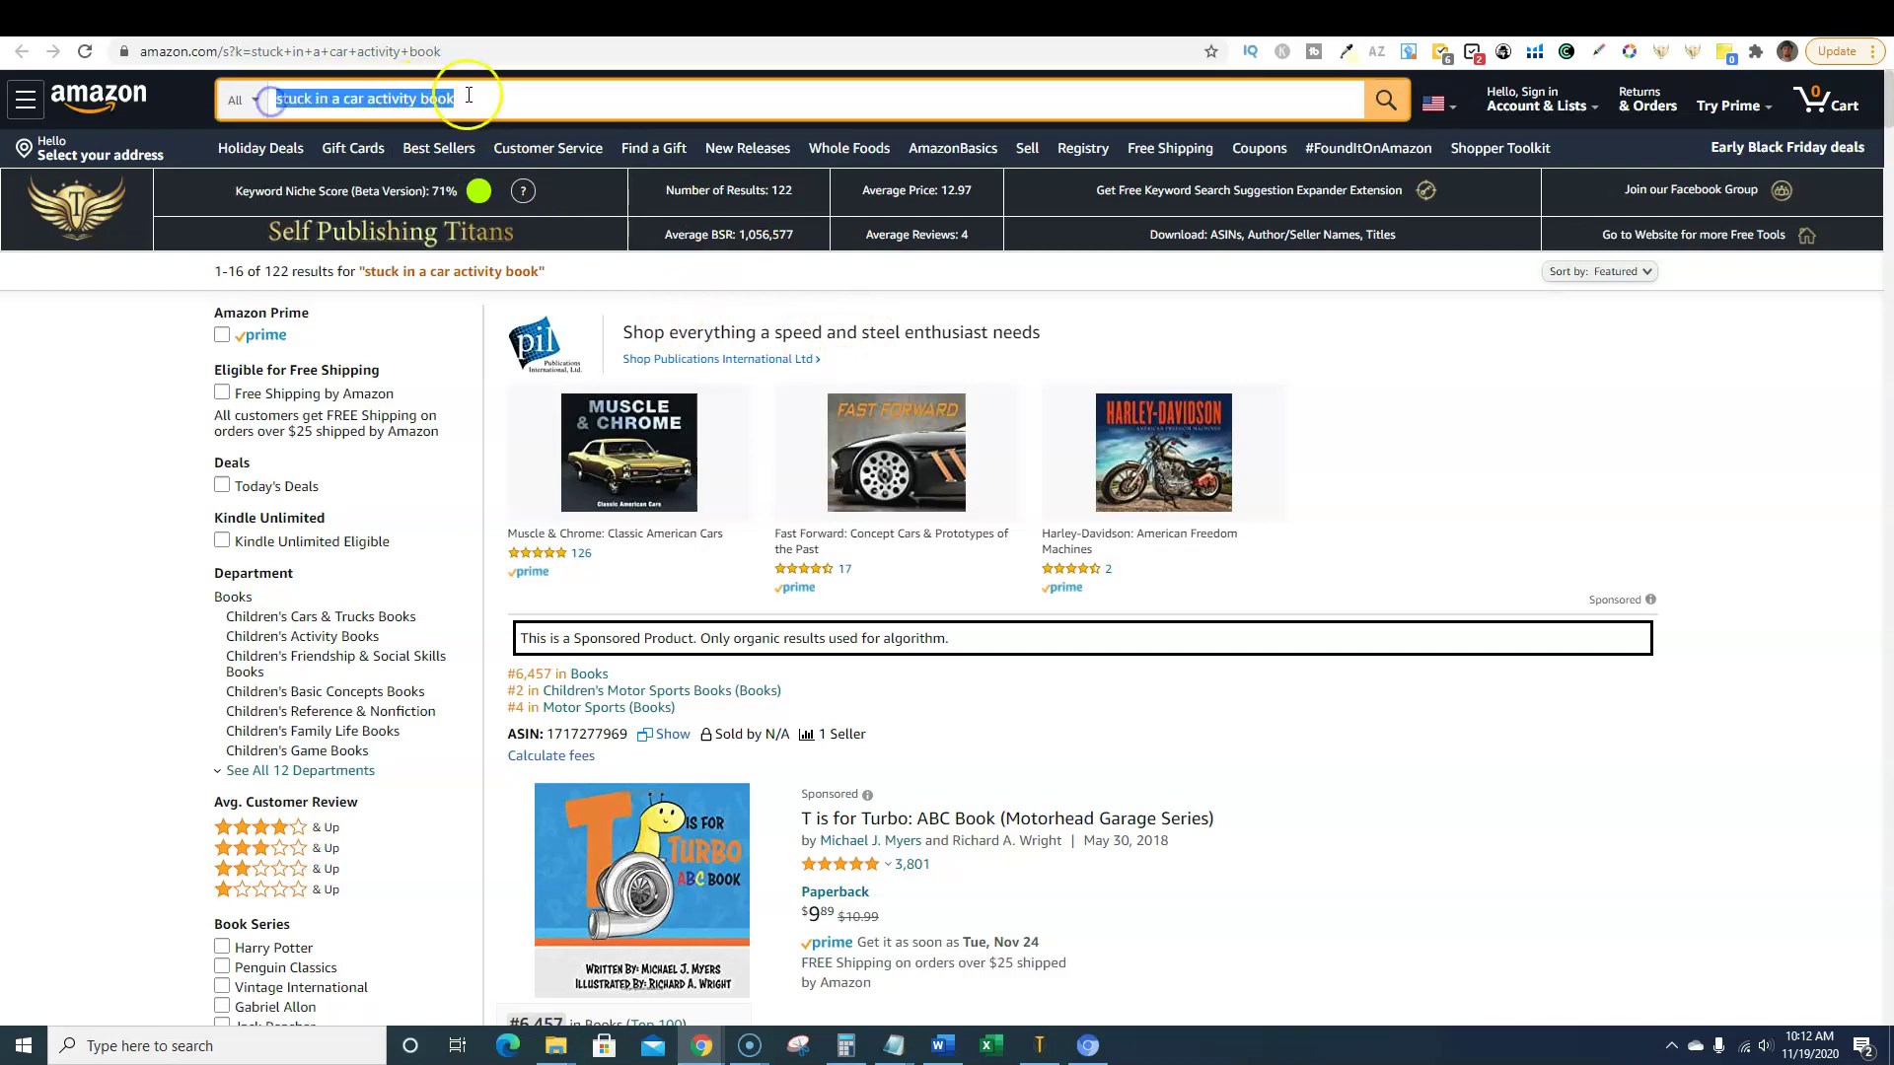
left_click(463, 96)
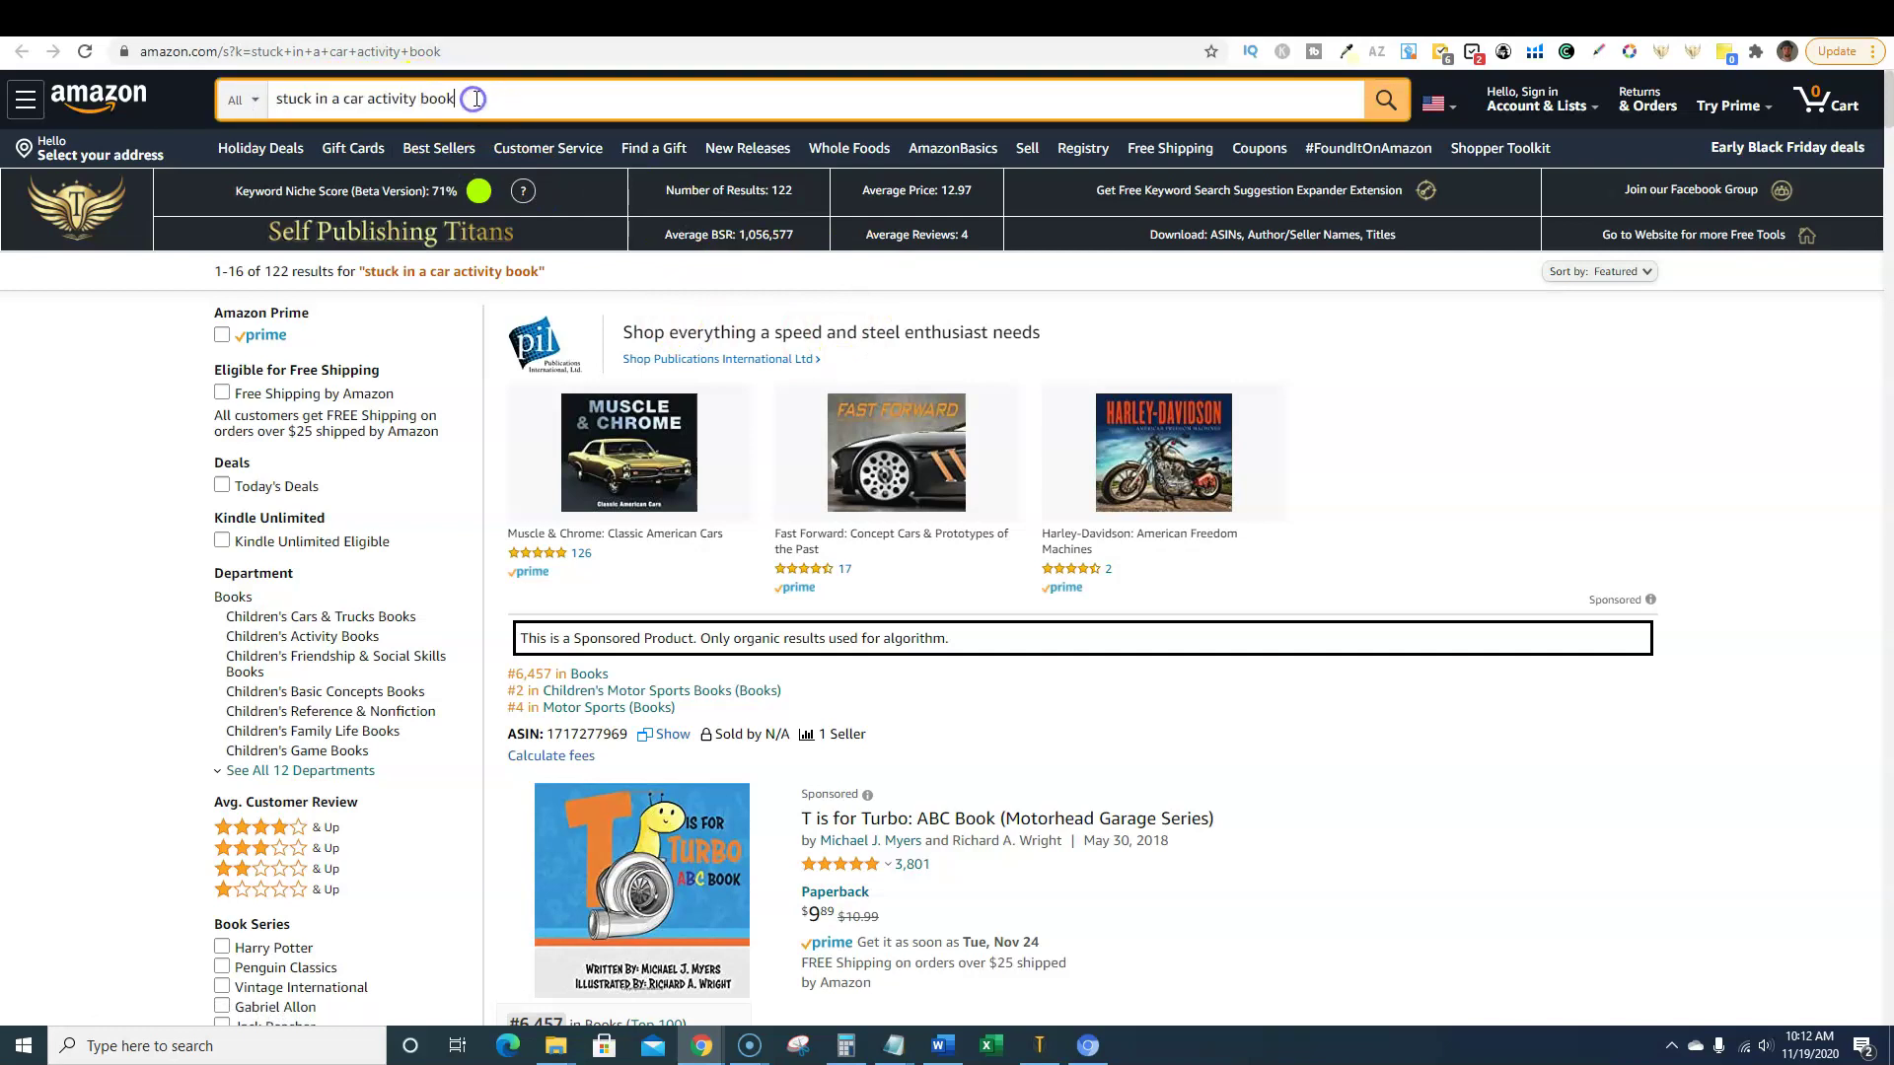
left_click(841, 20)
left_click(721, 20)
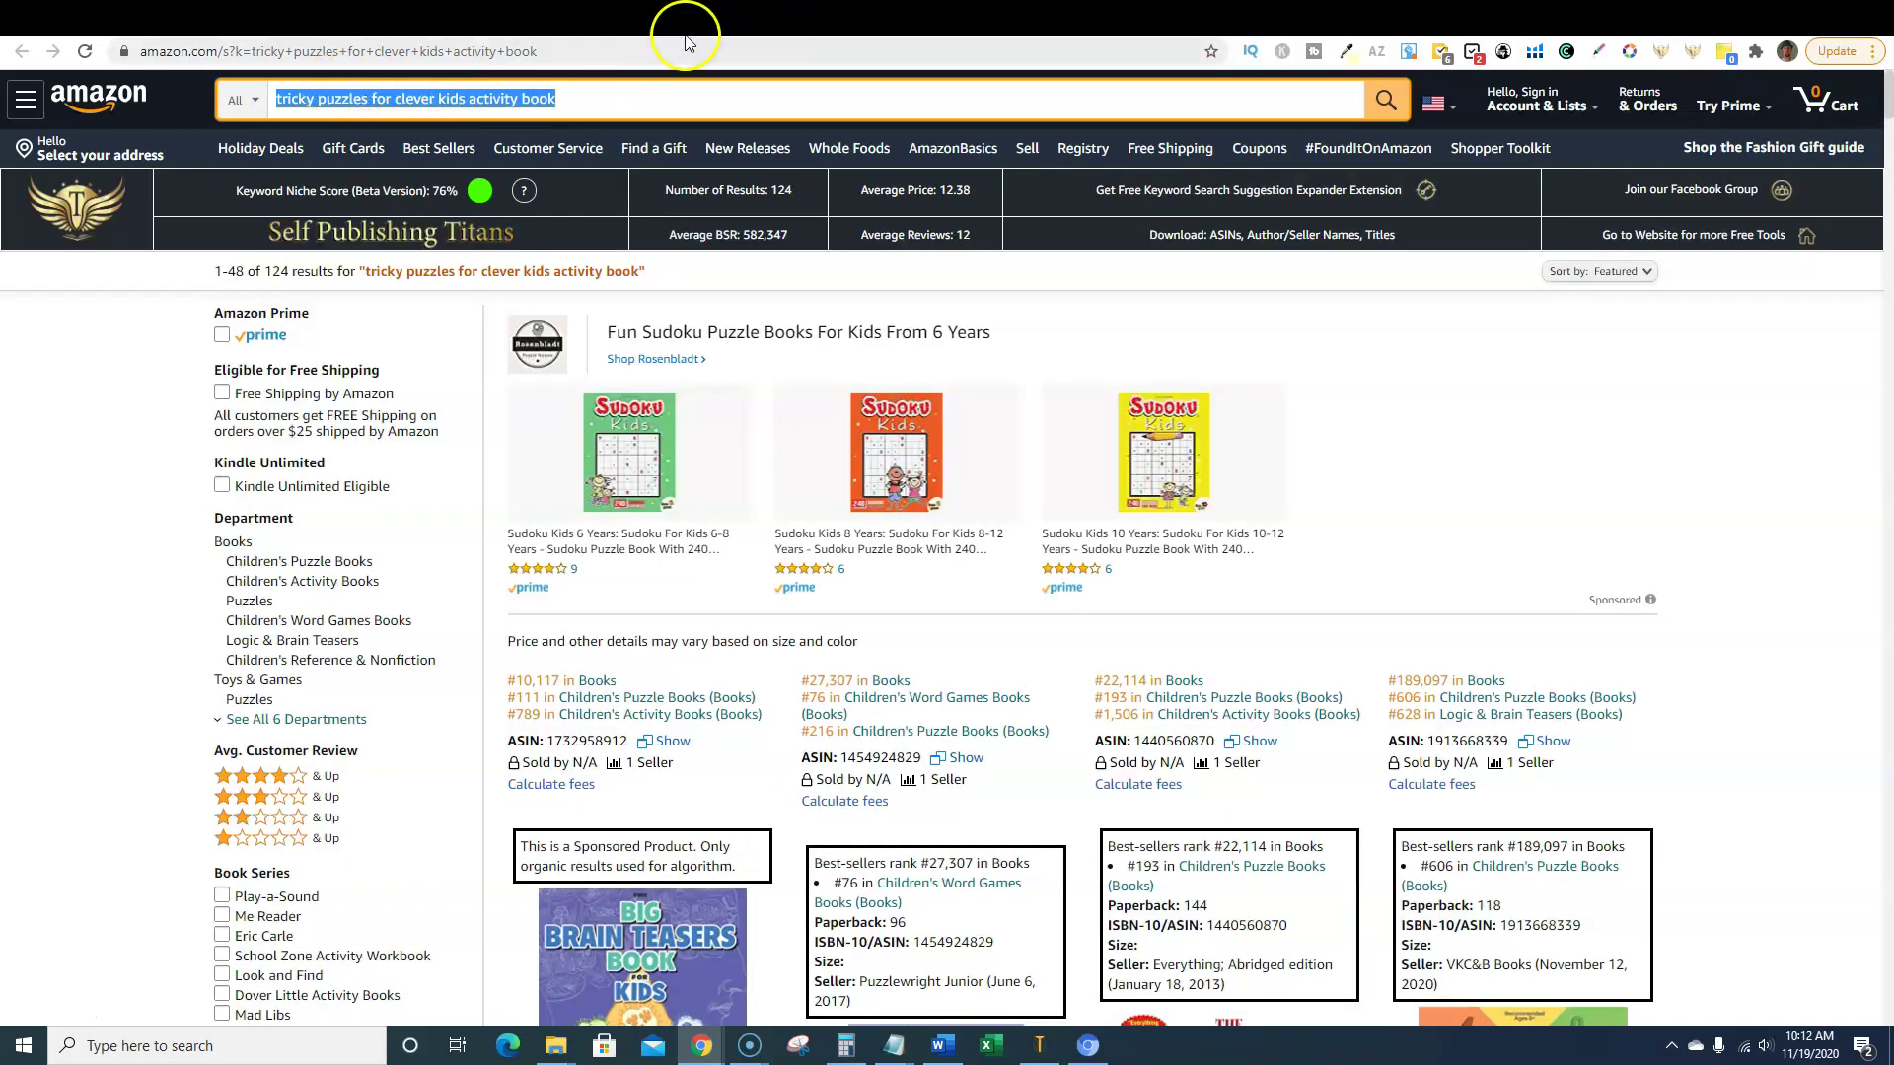
- Switch to the "boys activity books ages 4-8" search results and look through the first listings
left_click(795, 20)
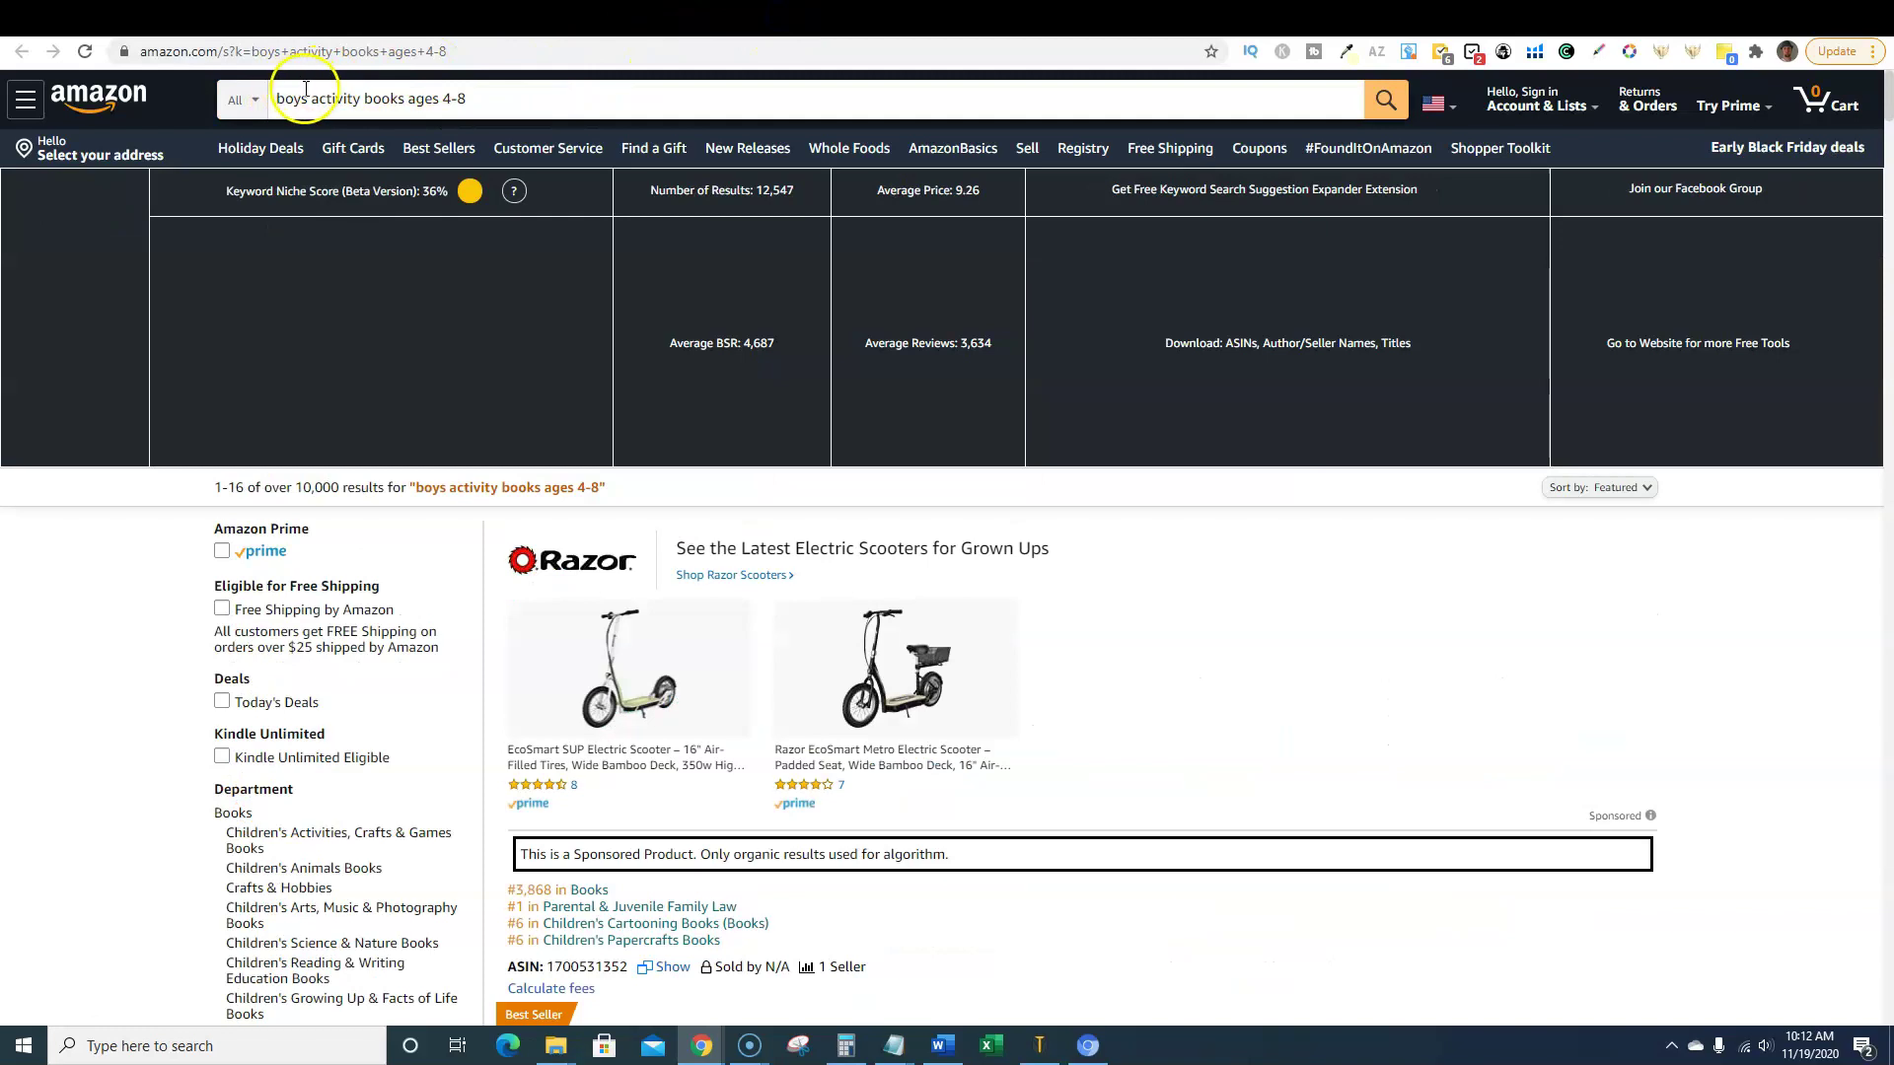
scroll(834, 680, "down", 2)
scroll(833, 680, "down", 3)
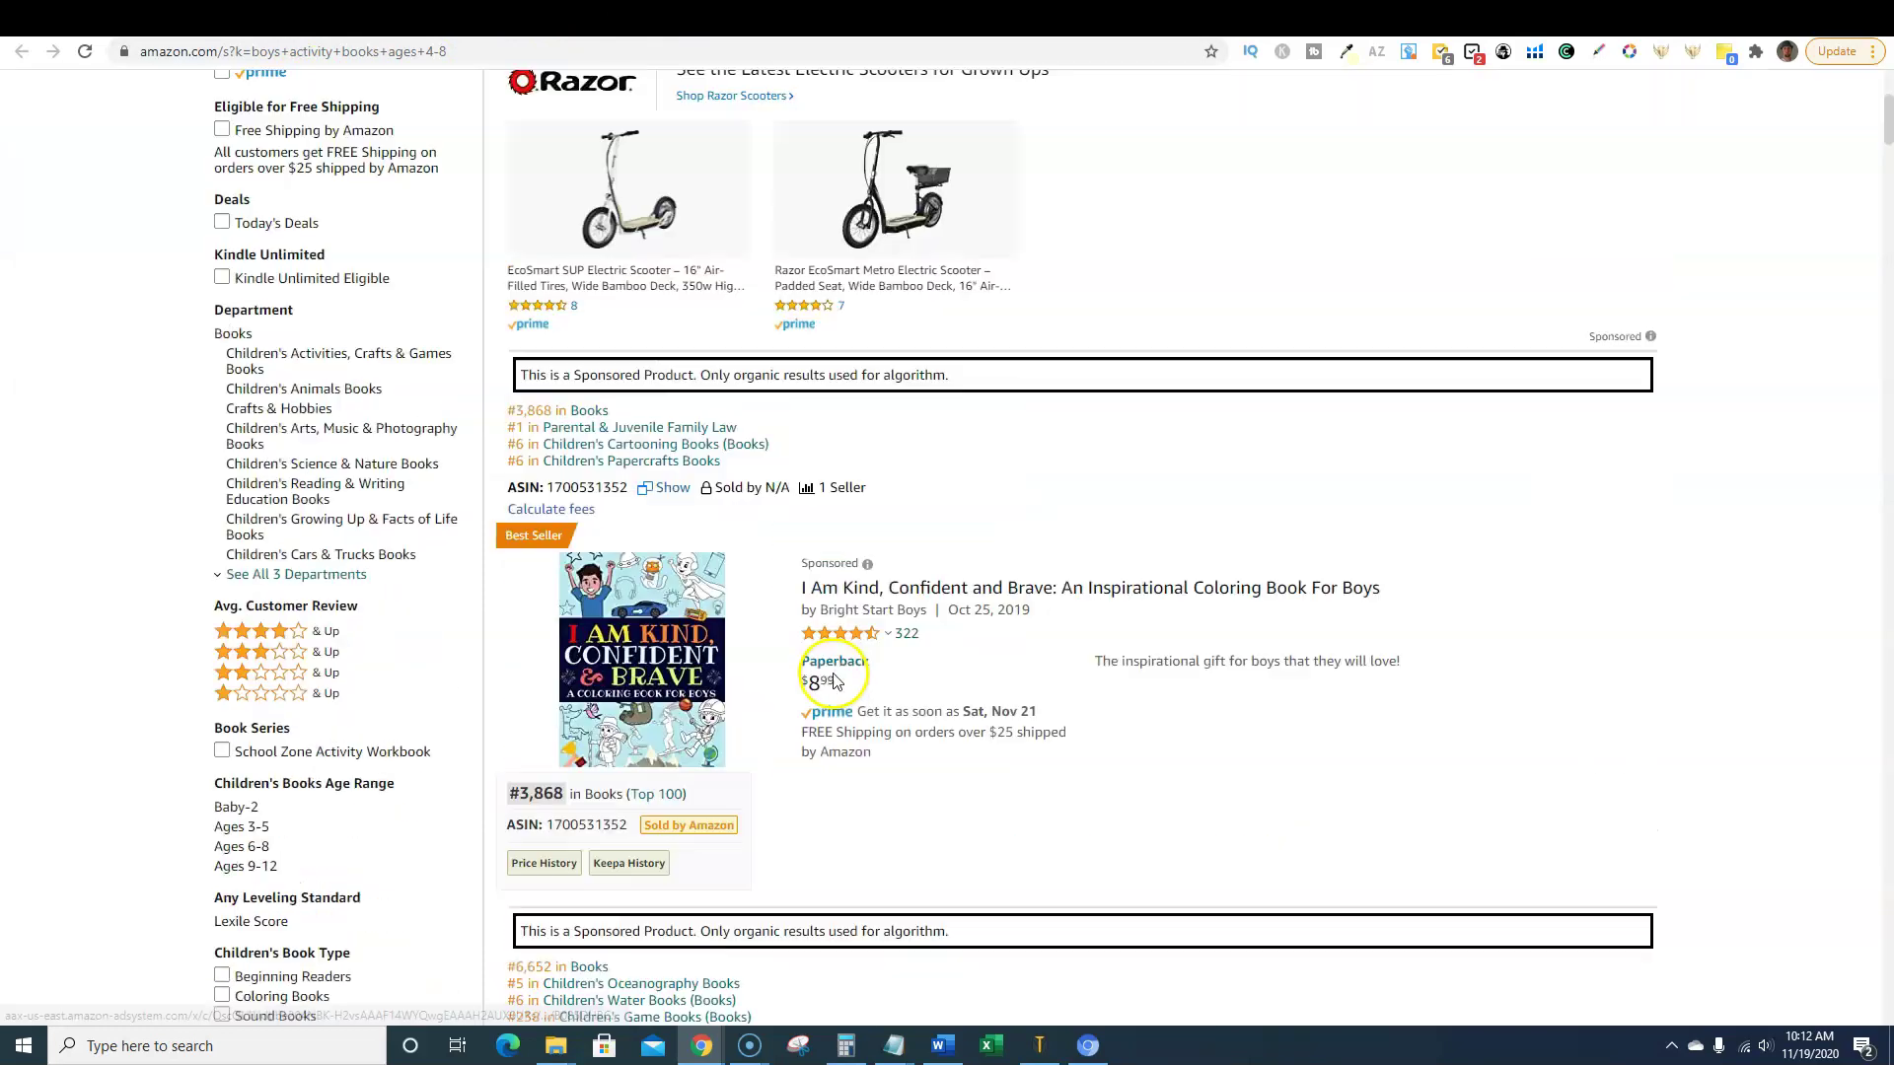
scroll(834, 680, "down", 6)
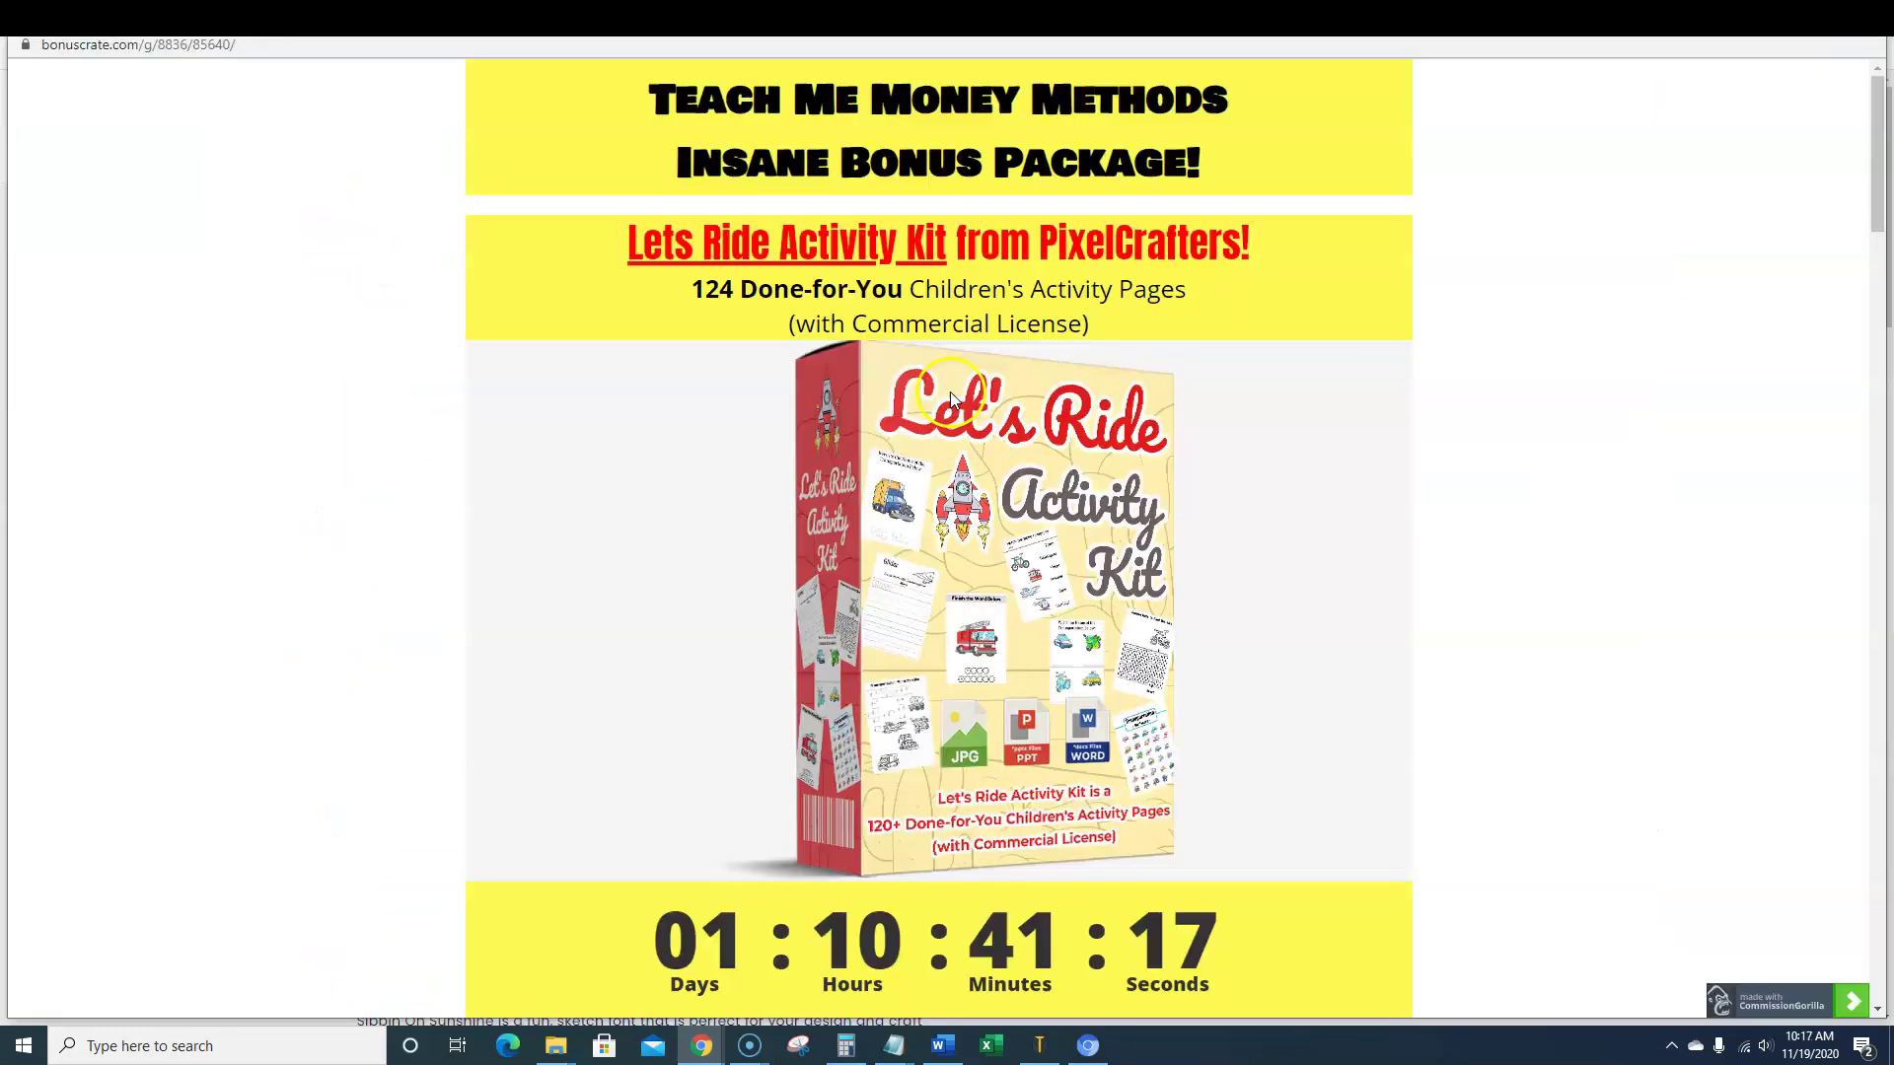
- Look through the Let's Ride Activity Kit bonus package page, including its video and bonus offers
scroll(949, 393, "down", 3)
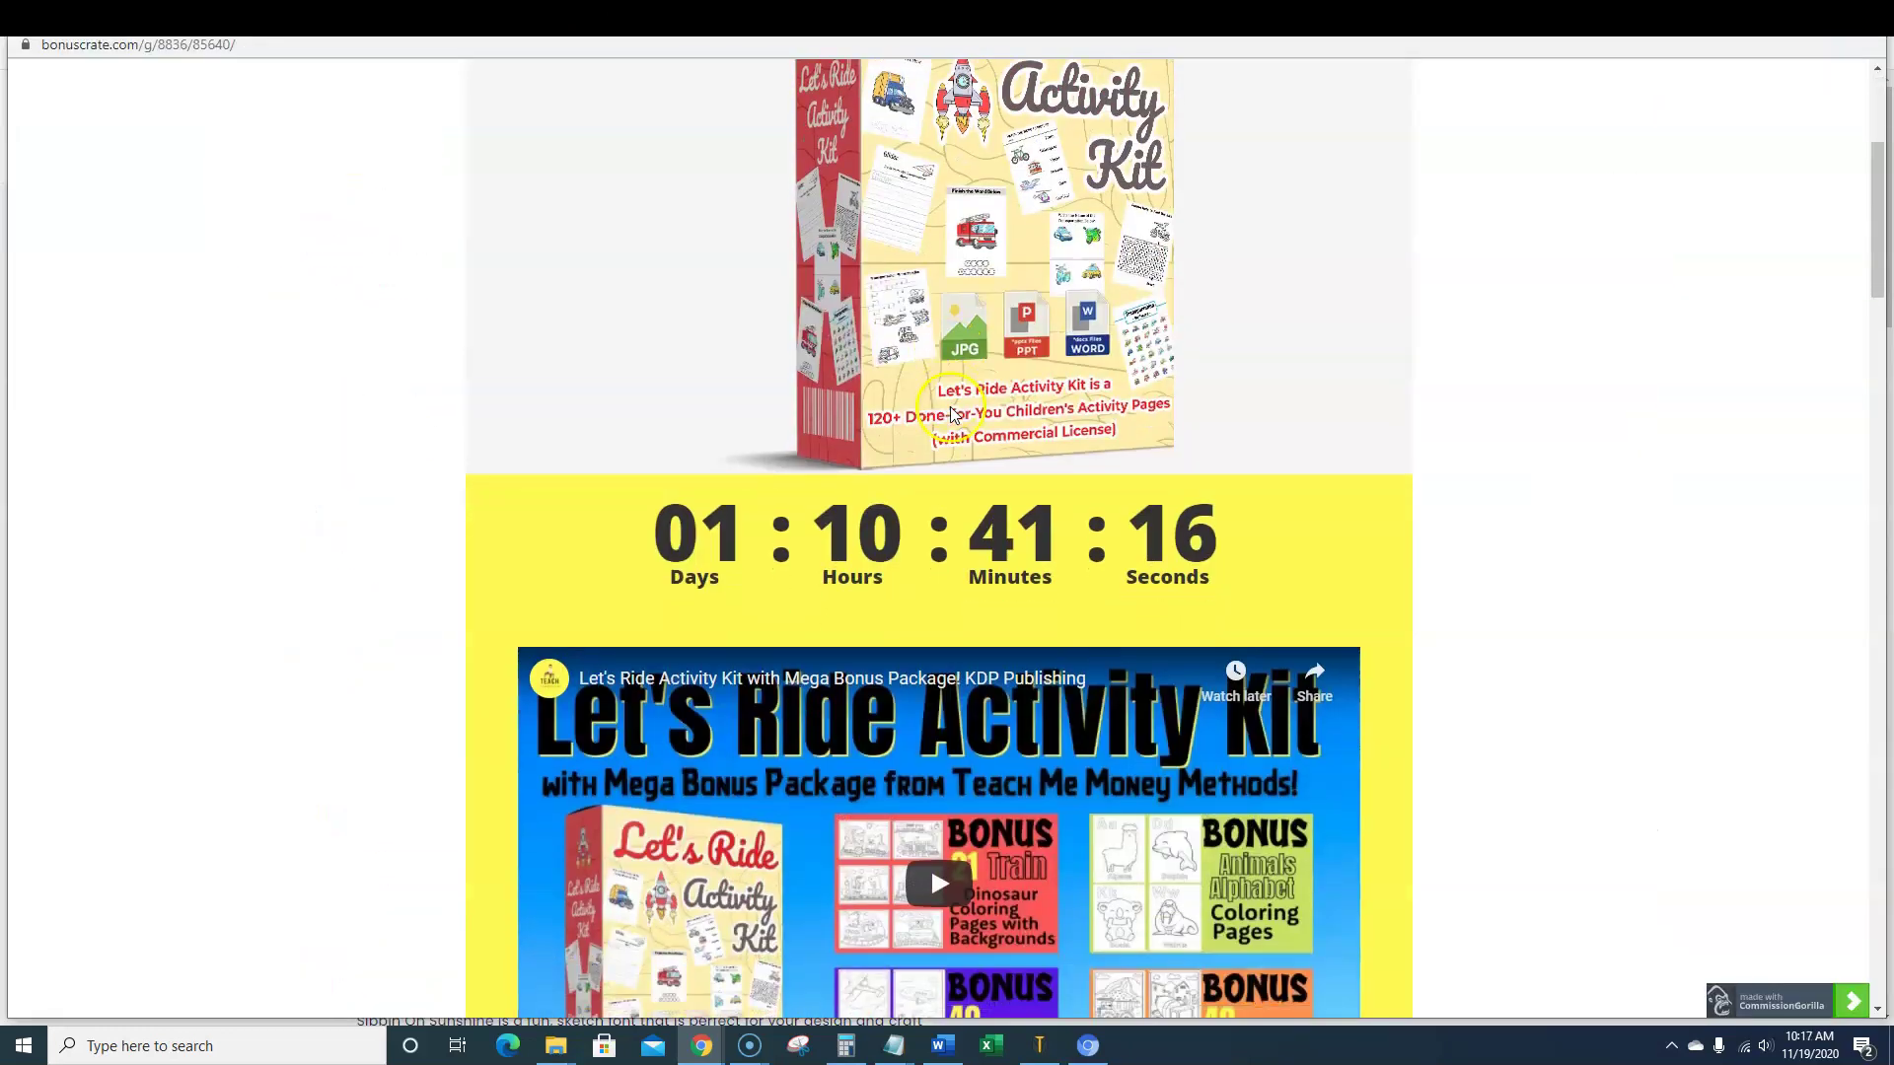
scroll(950, 412, "down", 9)
scroll(1219, 294, "up", 4)
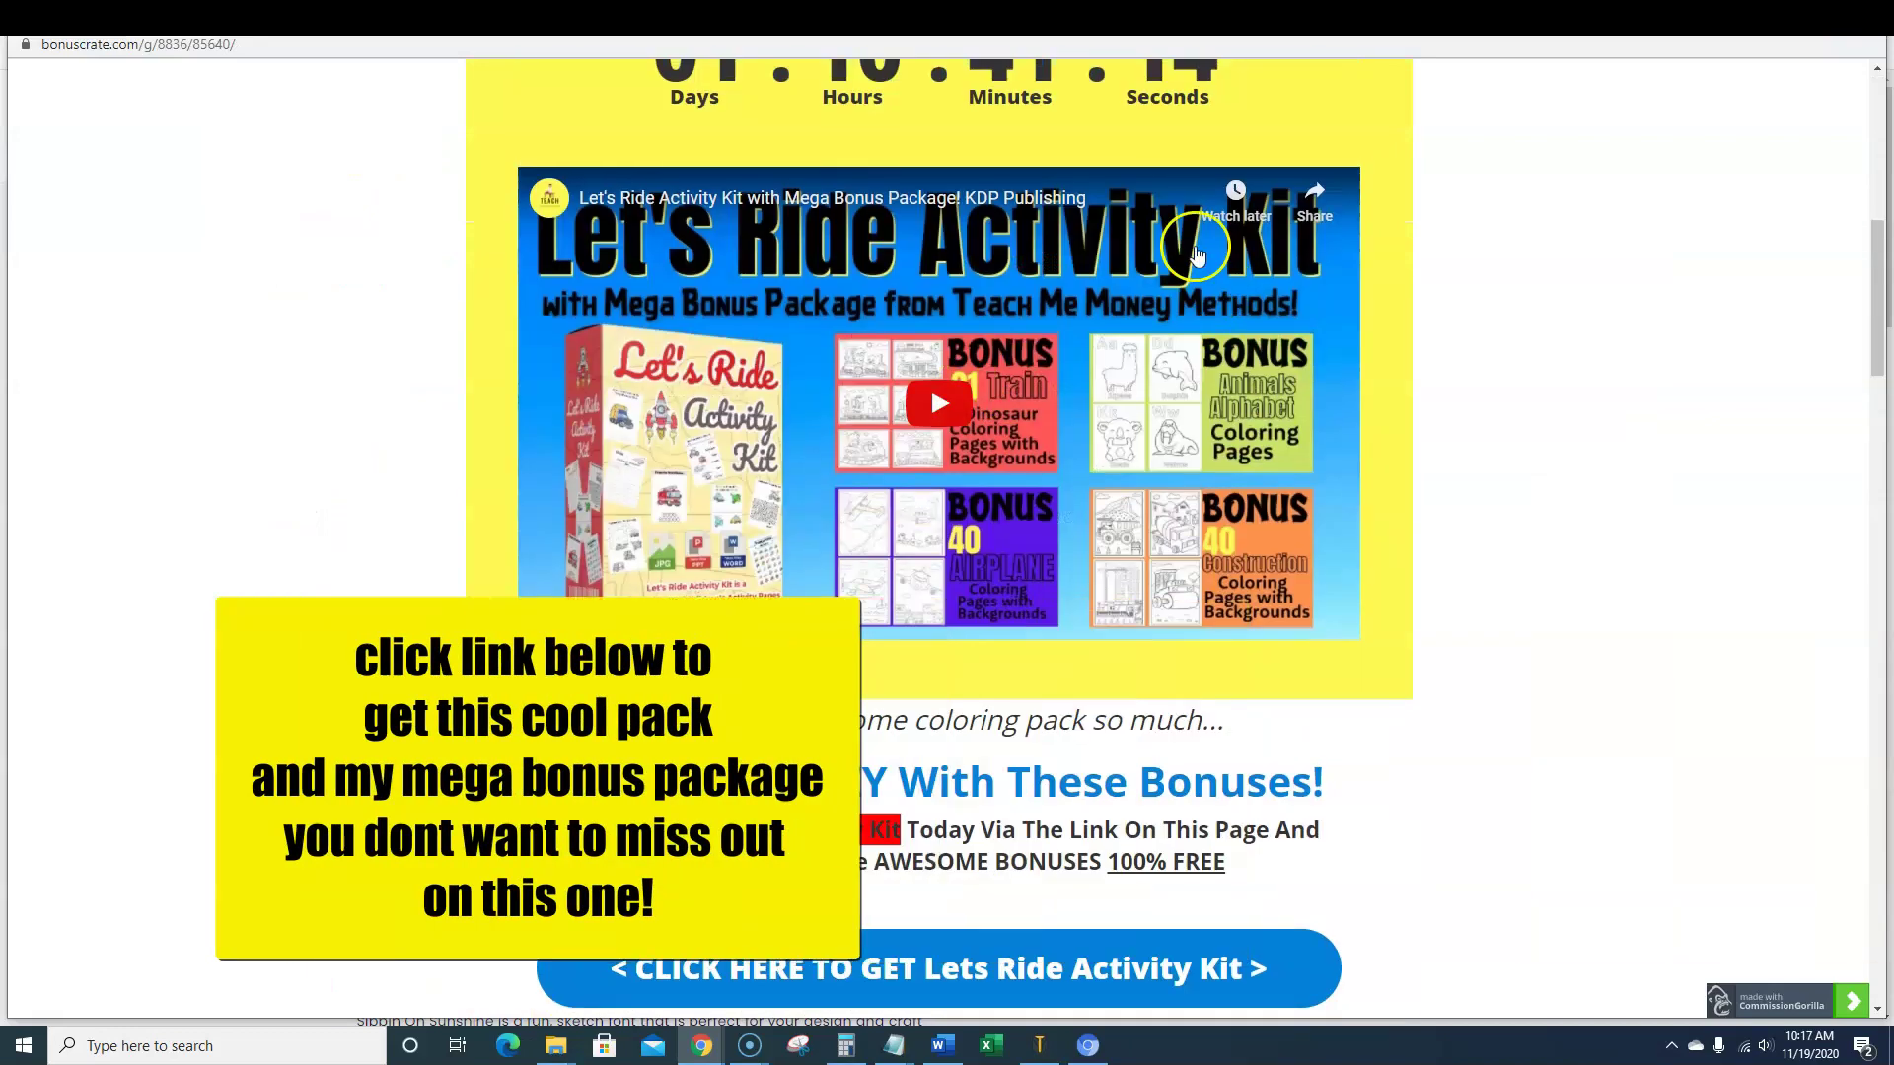
scroll(903, 532, "down", 5)
scroll(909, 529, "up", 1)
scroll(910, 530, "up", 10)
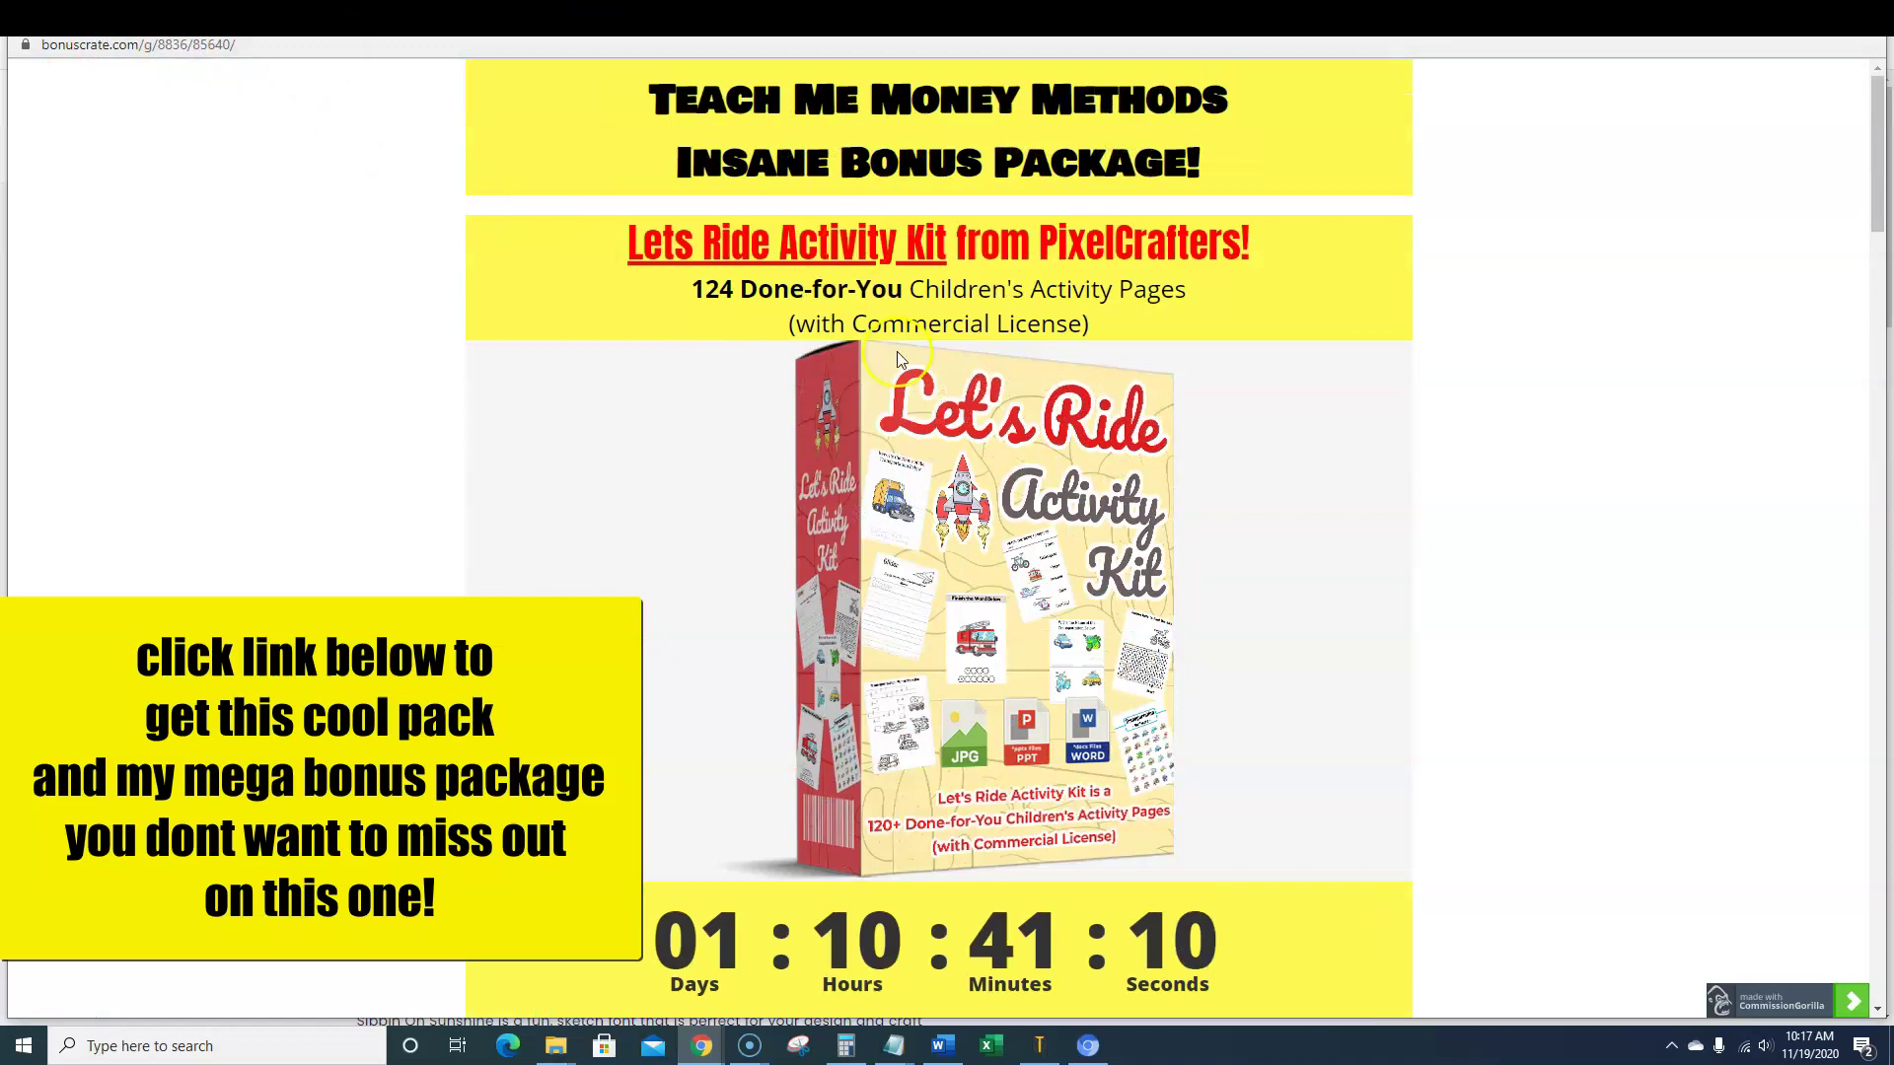
scroll(981, 538, "down", 15)
scroll(1023, 462, "up", 1)
scroll(1023, 461, "down", 2)
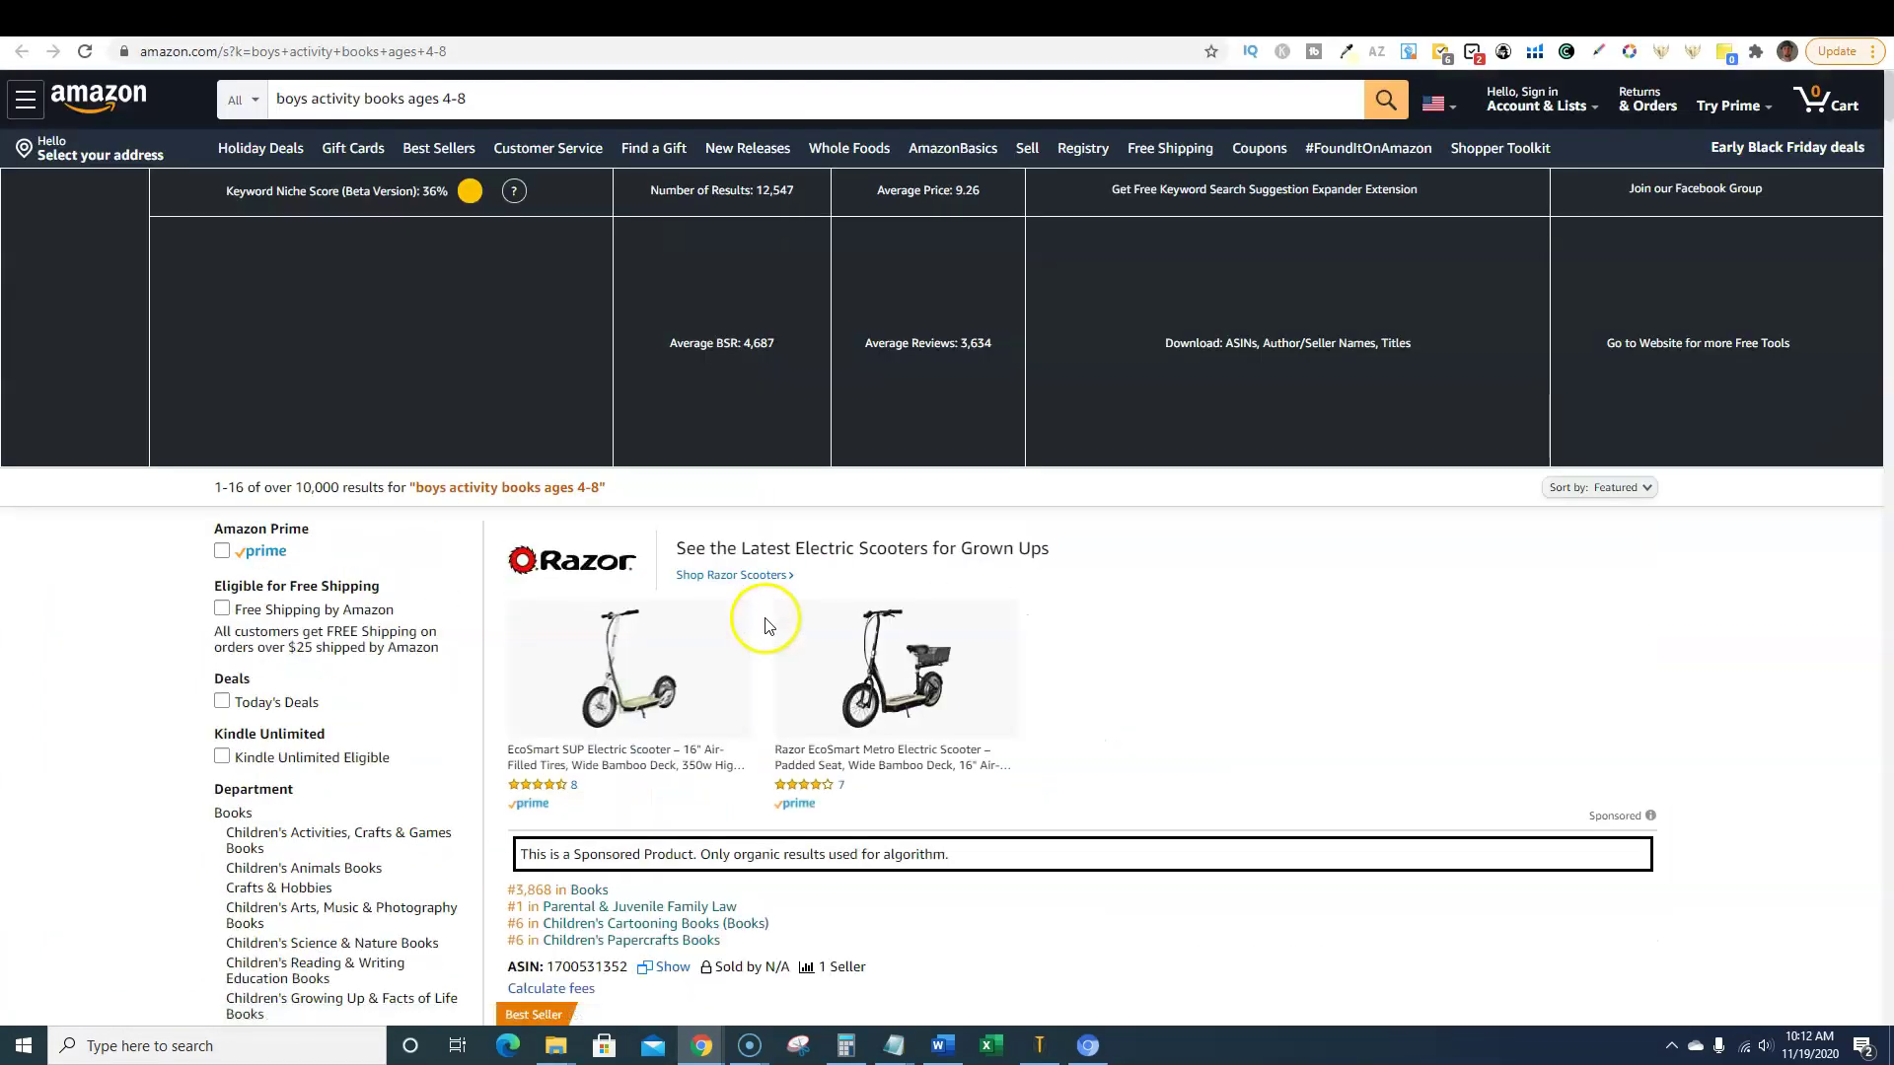
- Examine the best-seller ranks and sponsored listings in the "boys activity books ages 4-8" results
scroll(769, 625, "down", 9)
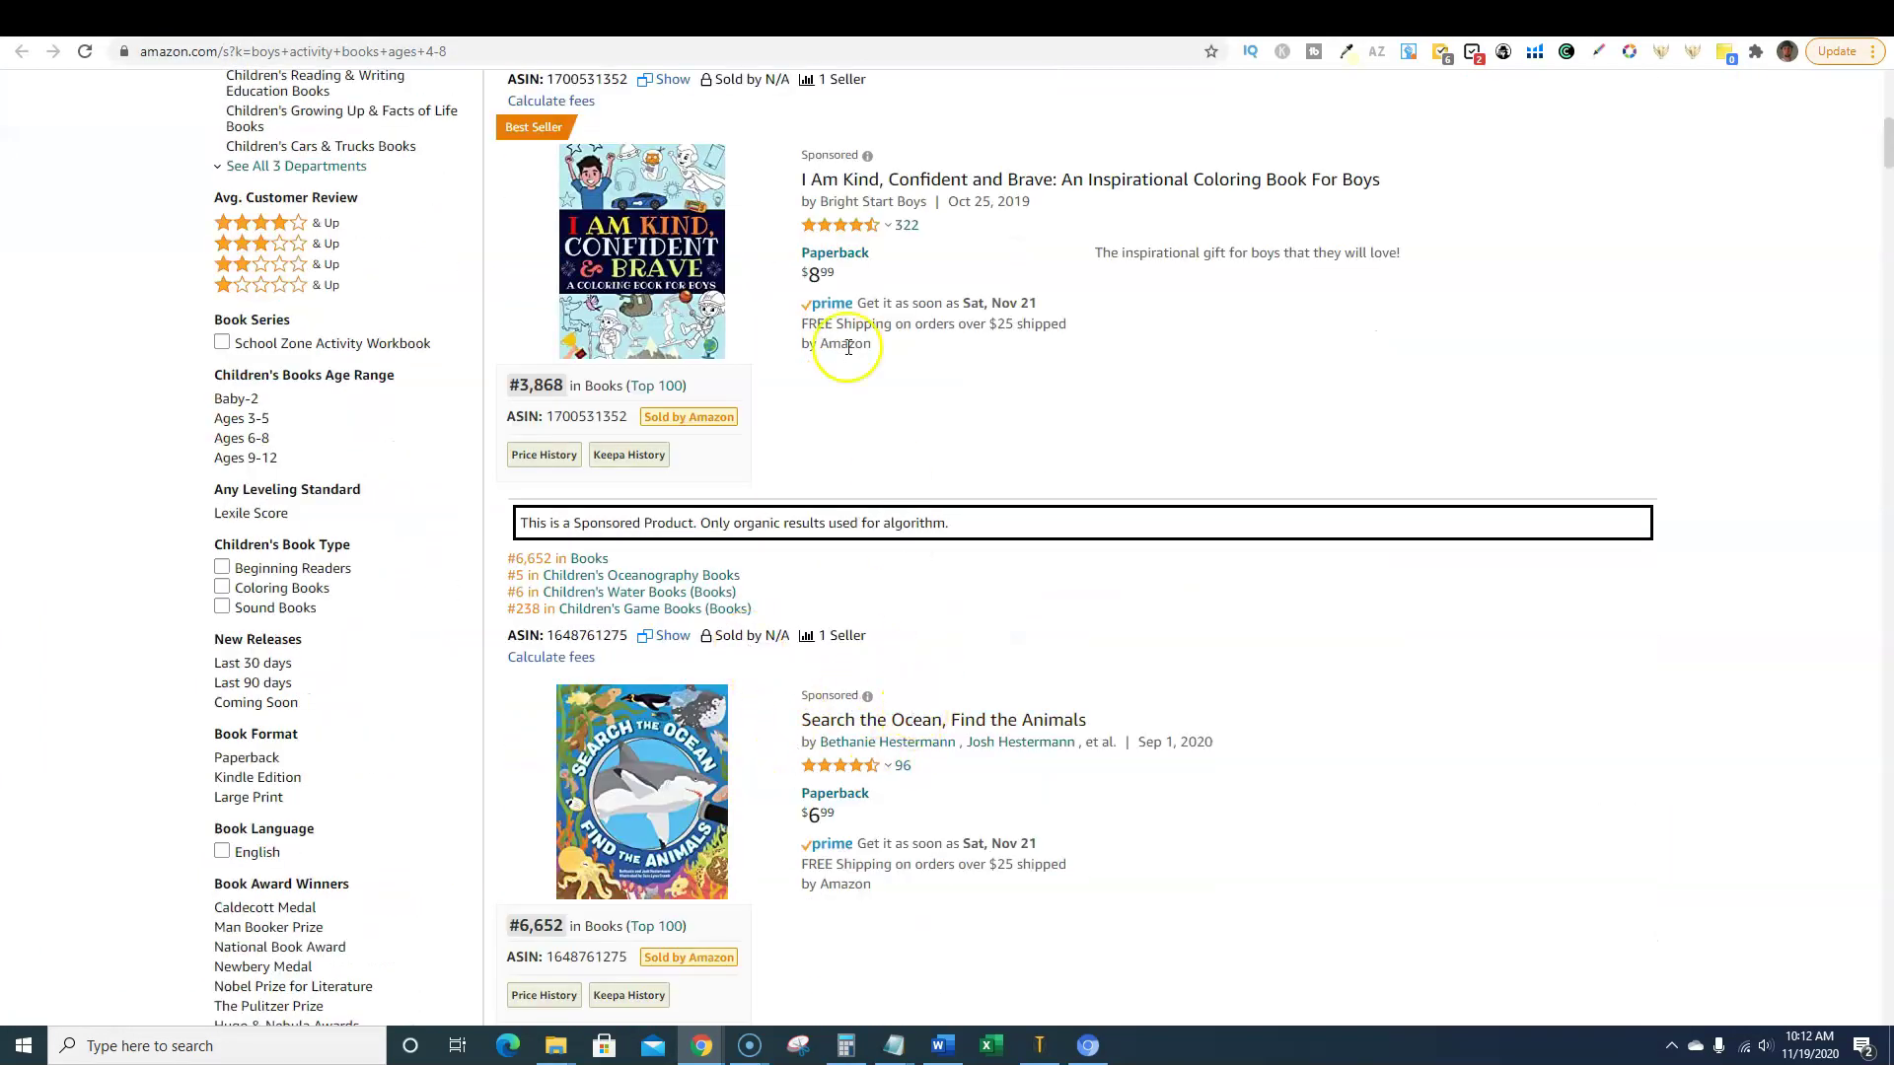
scroll(868, 414, "up", 1)
scroll(856, 584, "down", 4)
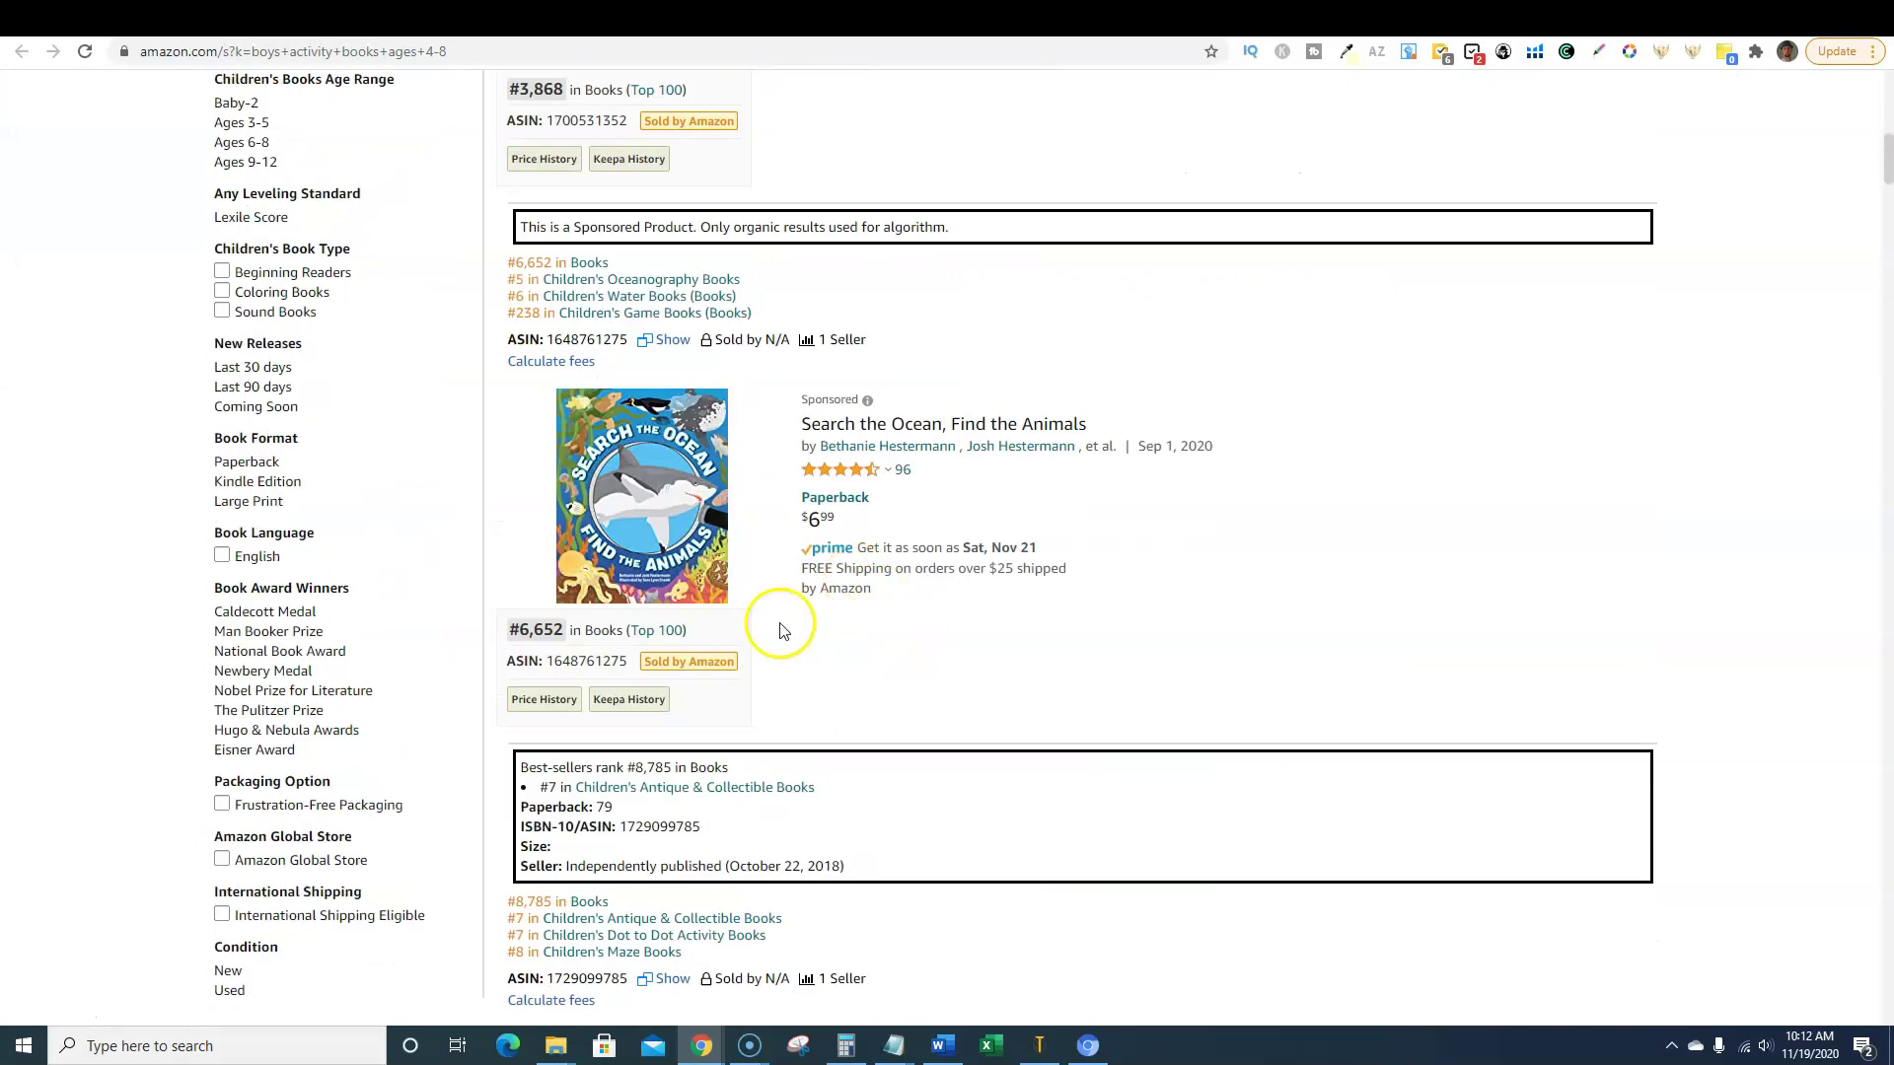
scroll(828, 629, "up", 12)
scroll(964, 487, "down", 4)
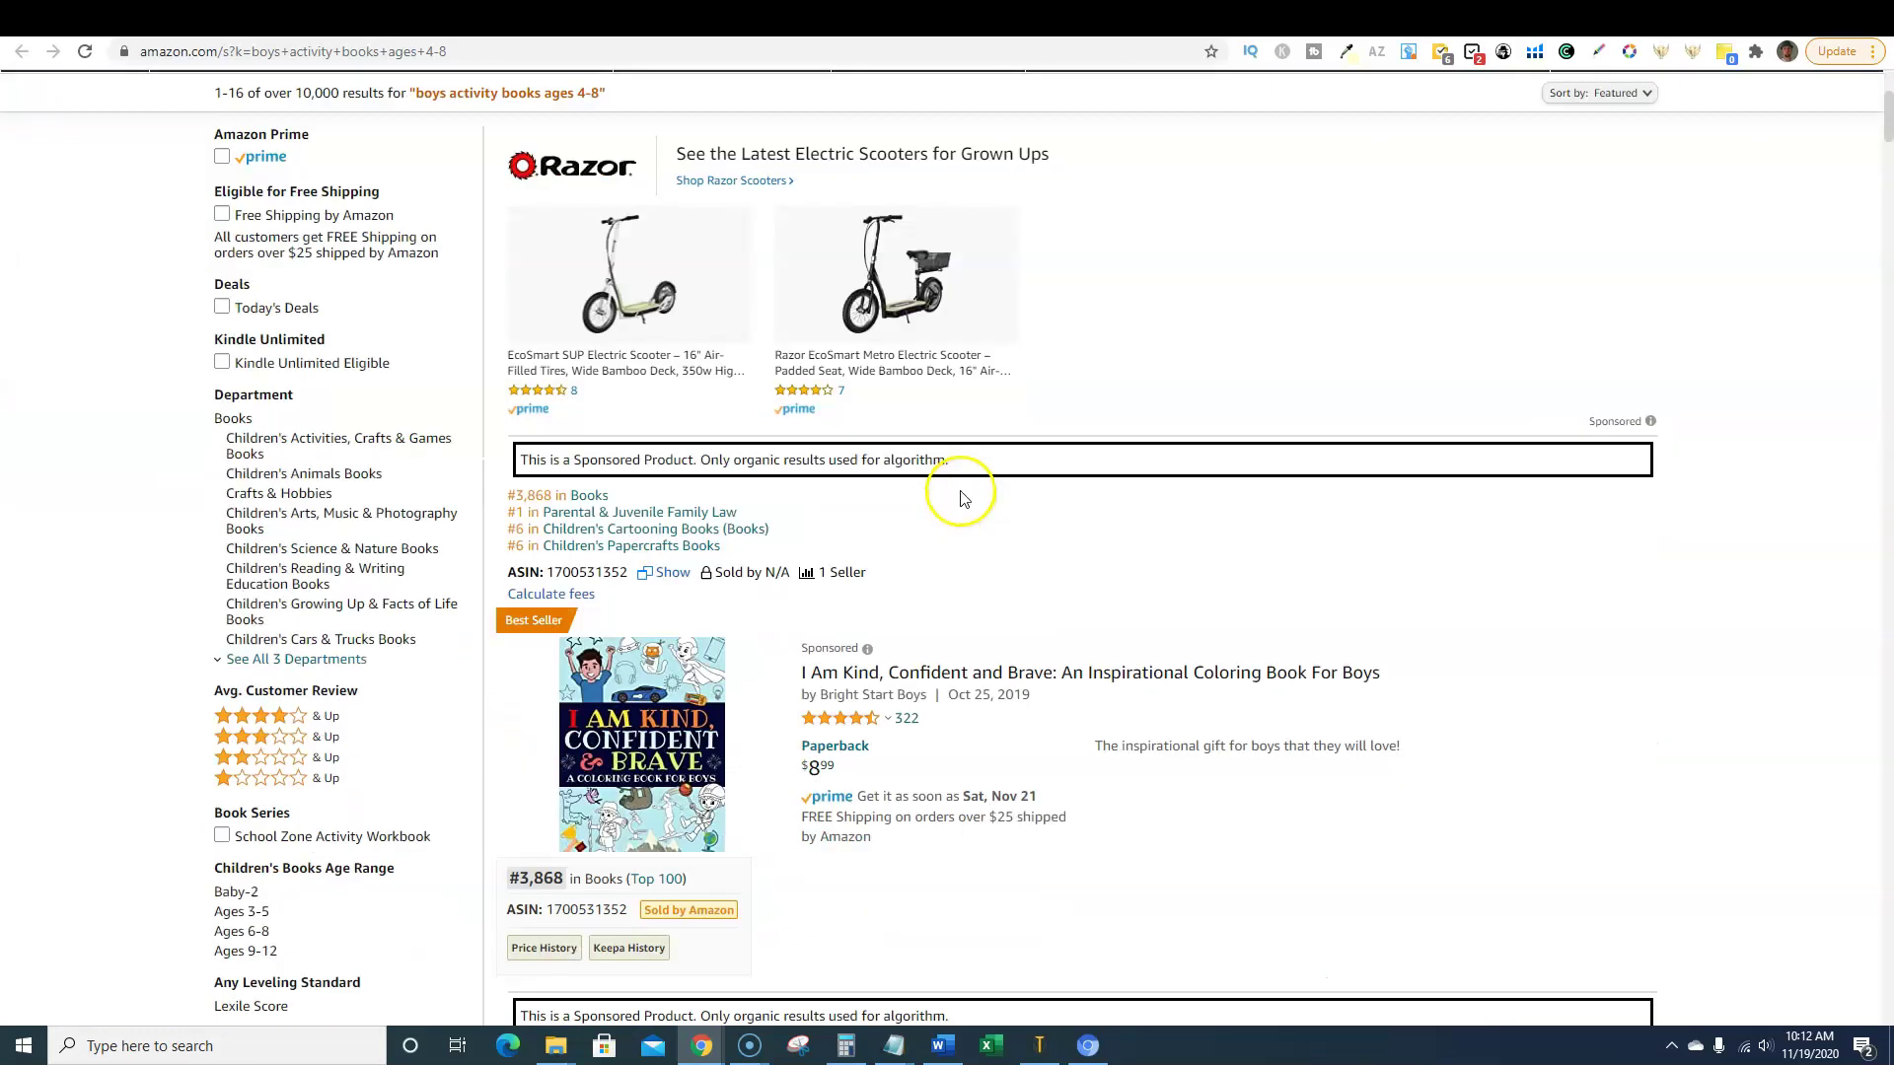
scroll(964, 487, "up", 2)
scroll(963, 498, "down", 2)
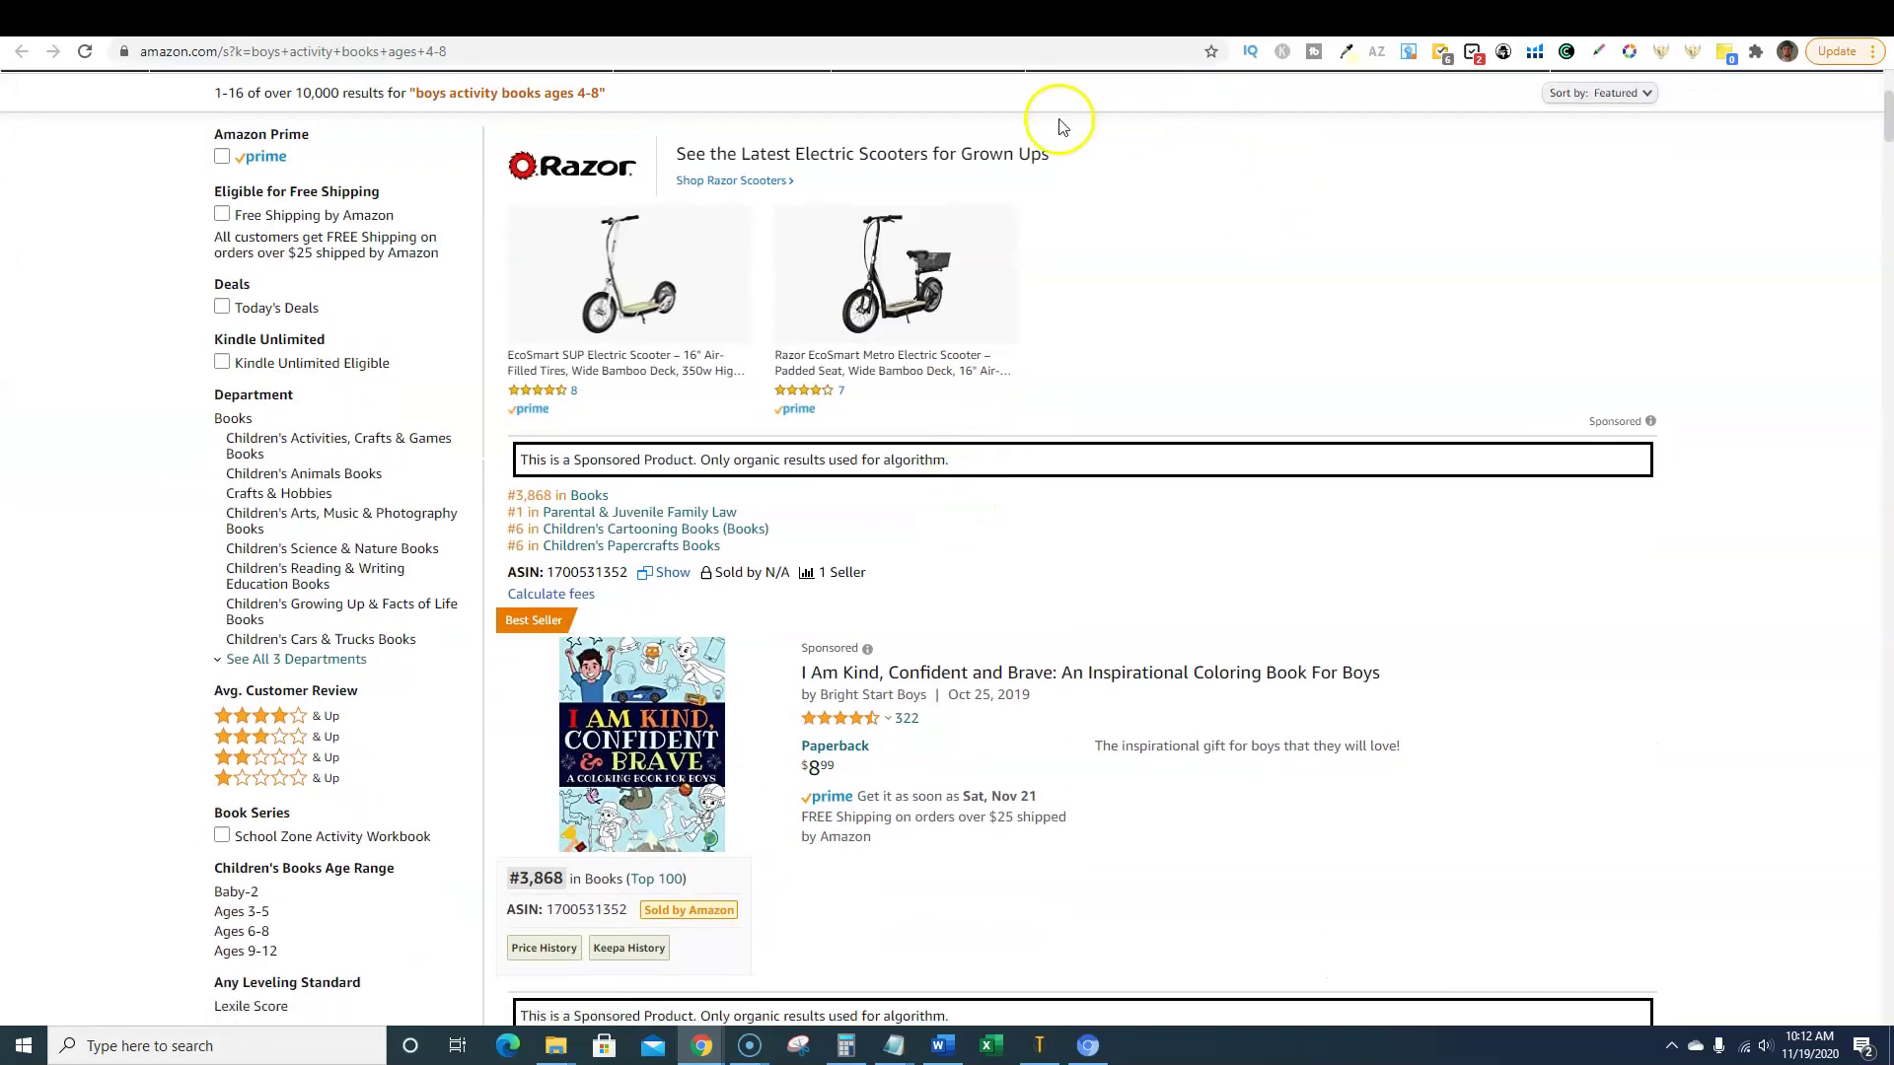
- Switch to the Helium 10 Cerebro keyword table and examine the Cerebro IQ Score of "stuck in a car activity book"
left_click(628, 19)
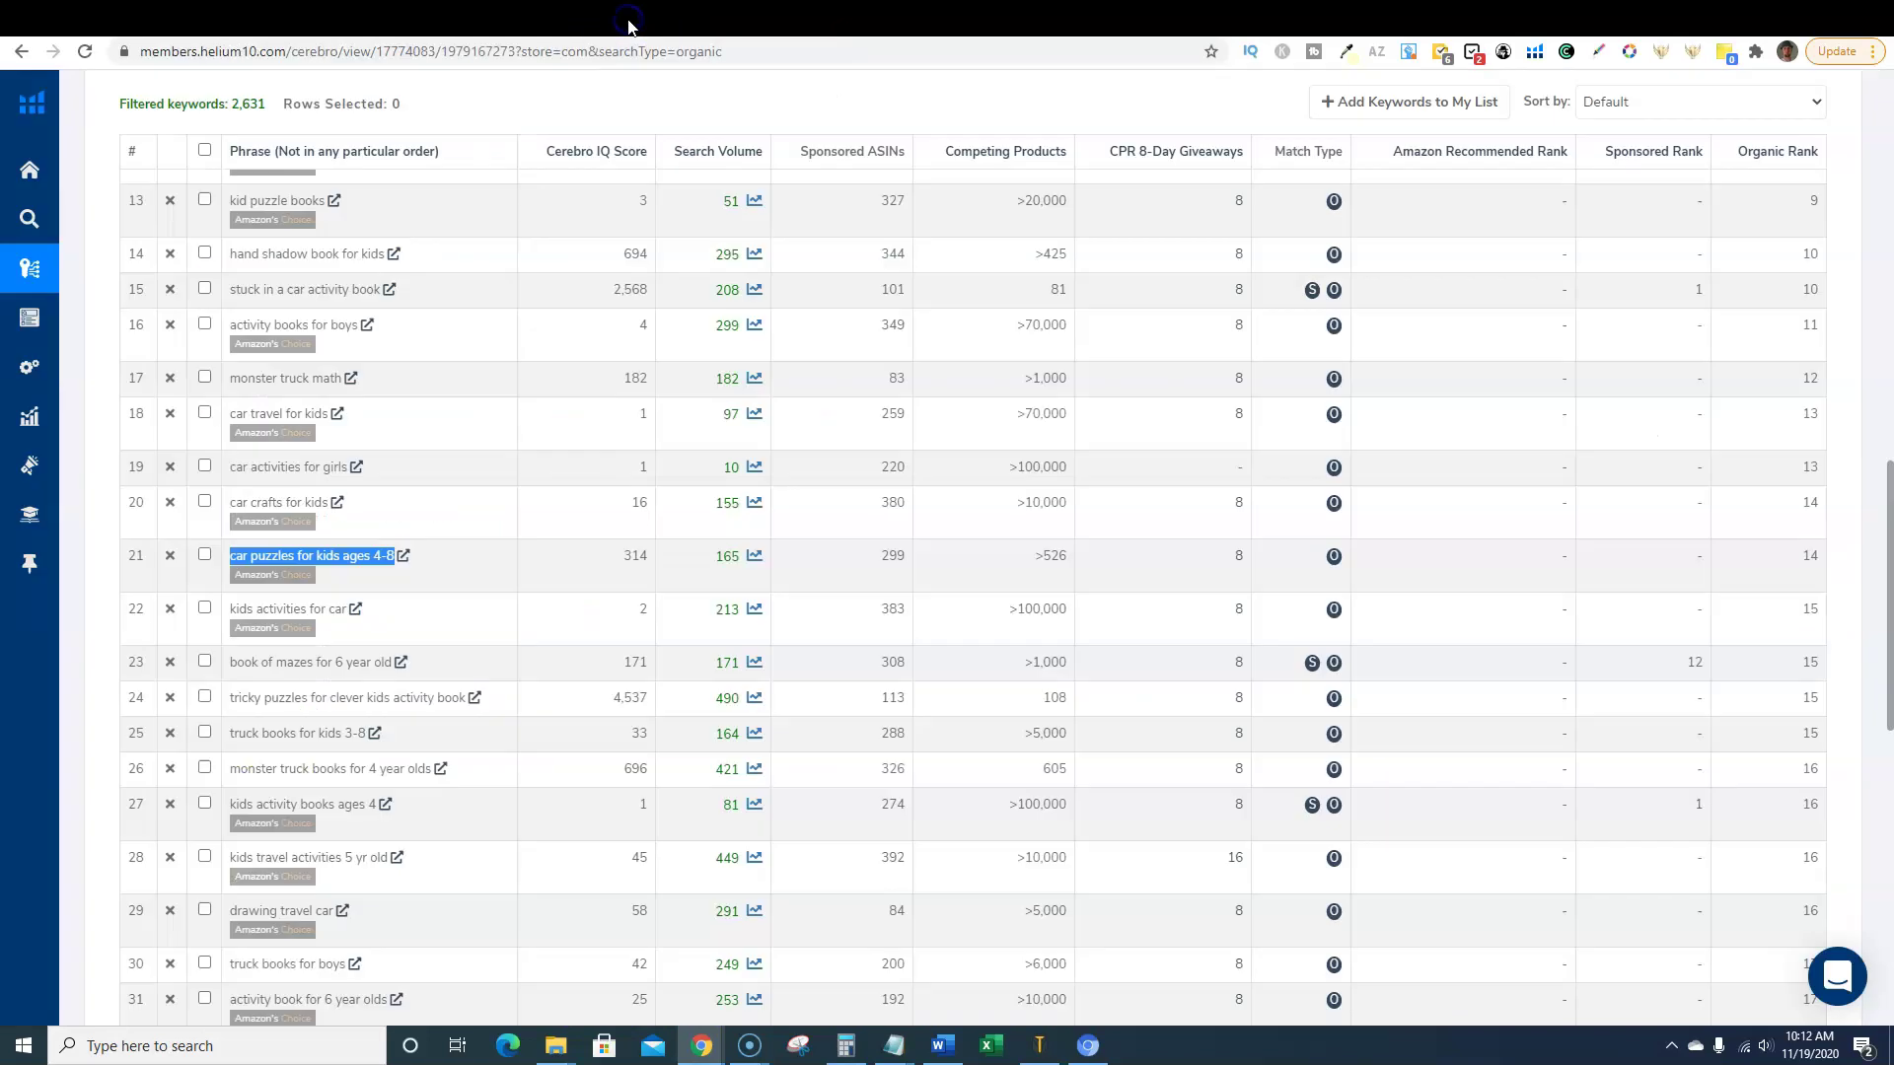
scroll(486, 329, "up", 8)
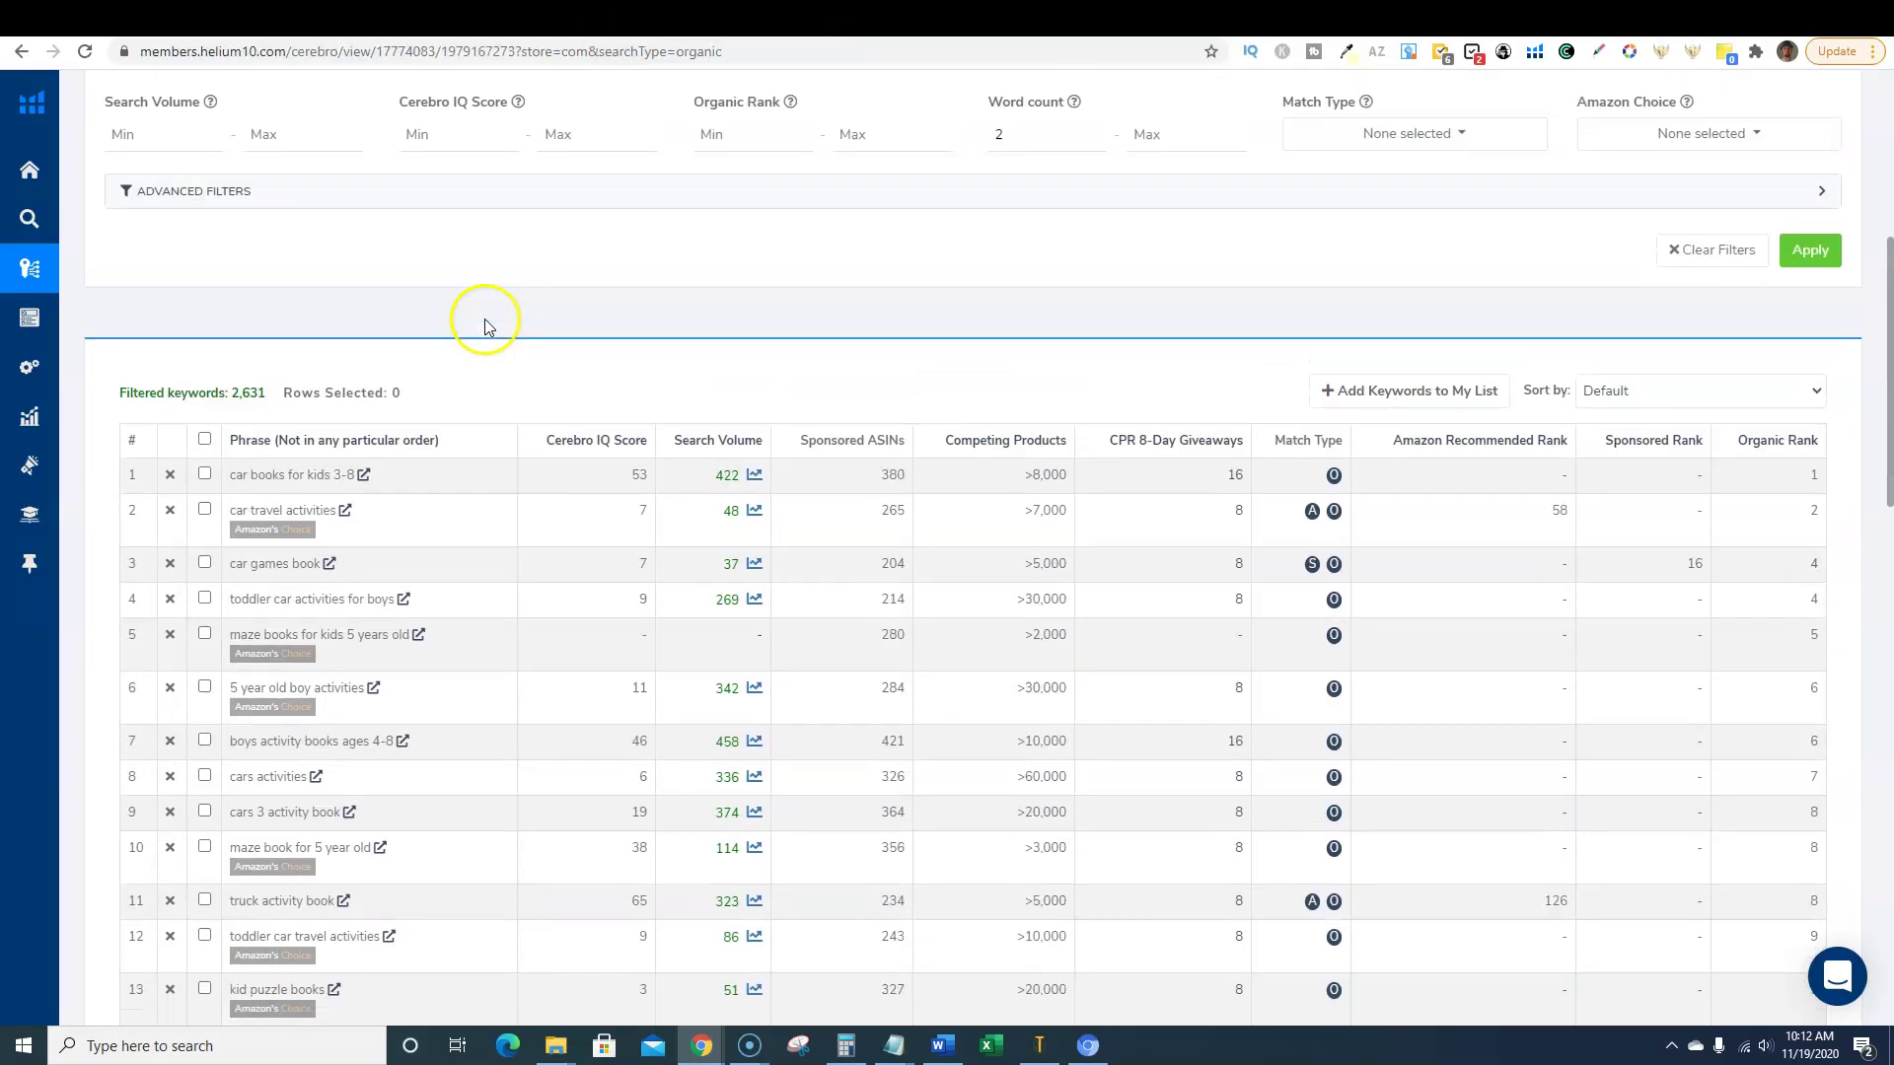
scroll(642, 474, "down", 2)
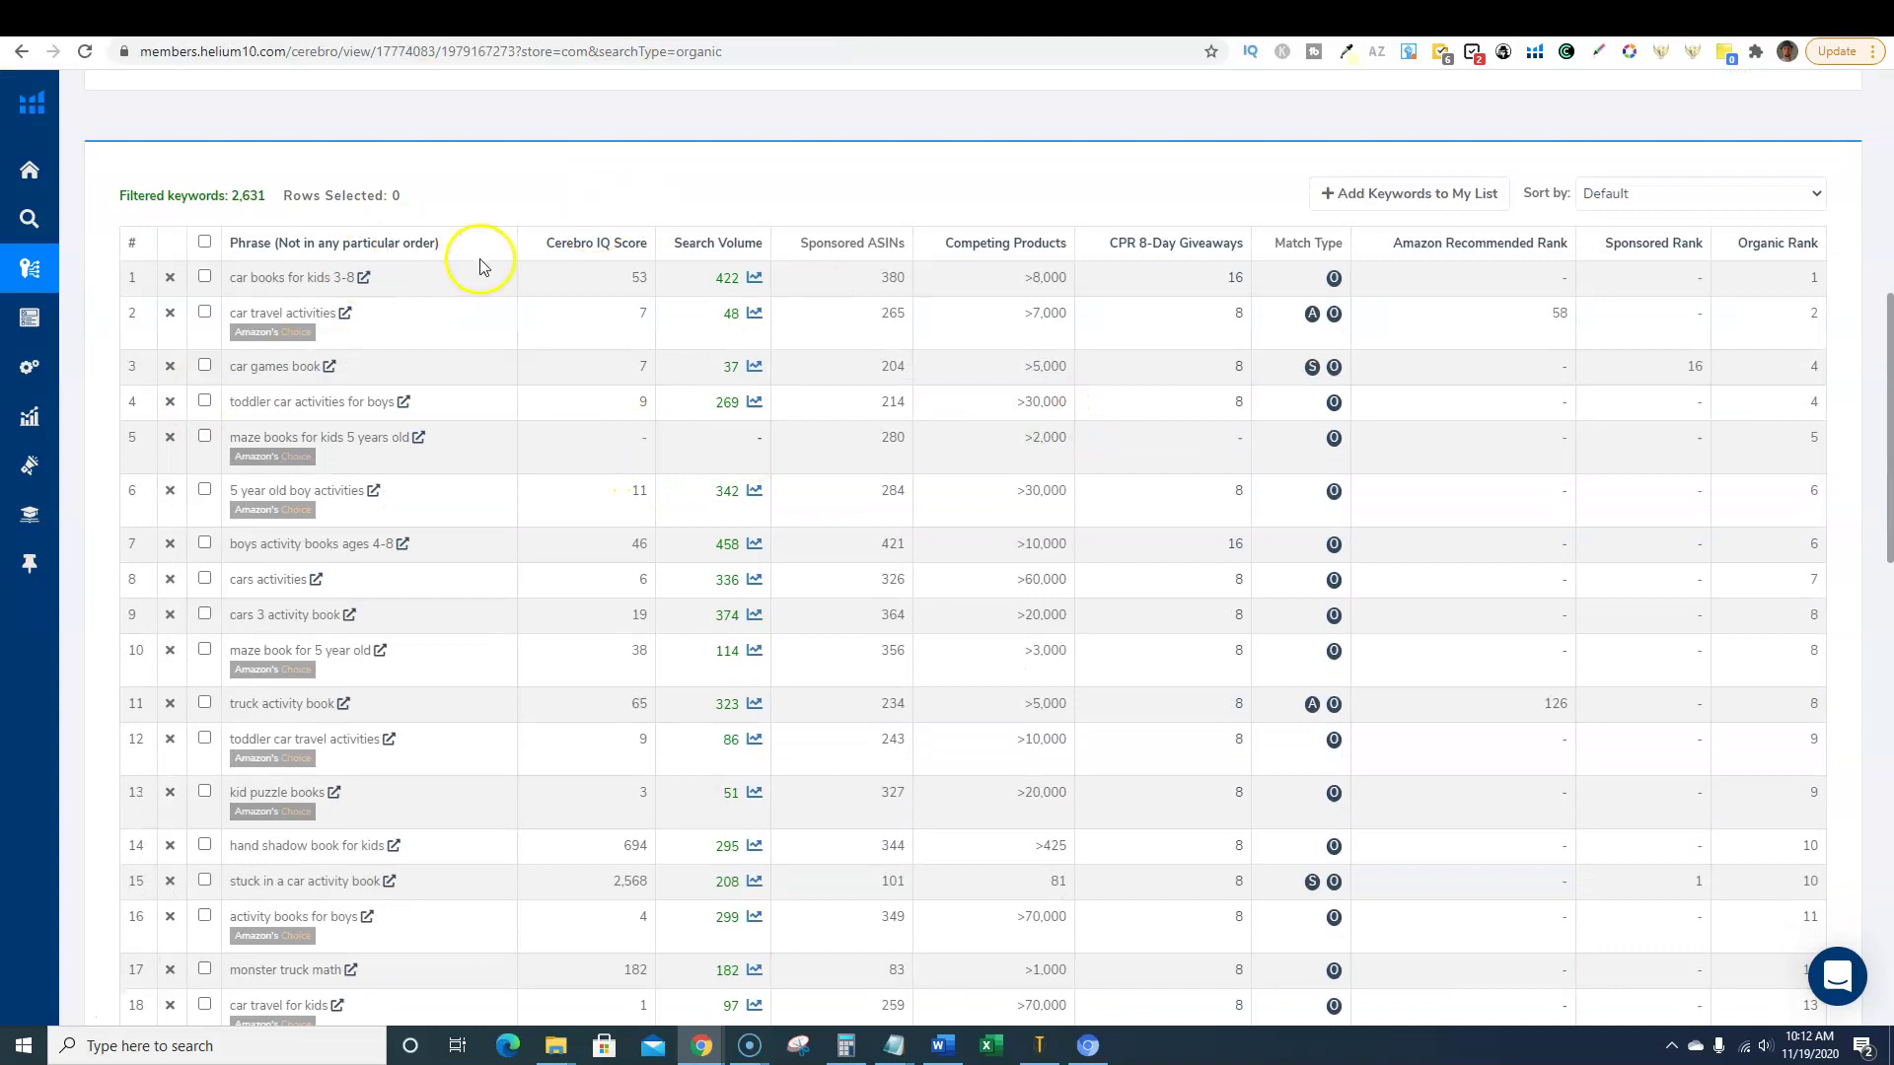
scroll(552, 242, "down", 1)
mouse_move(562, 160)
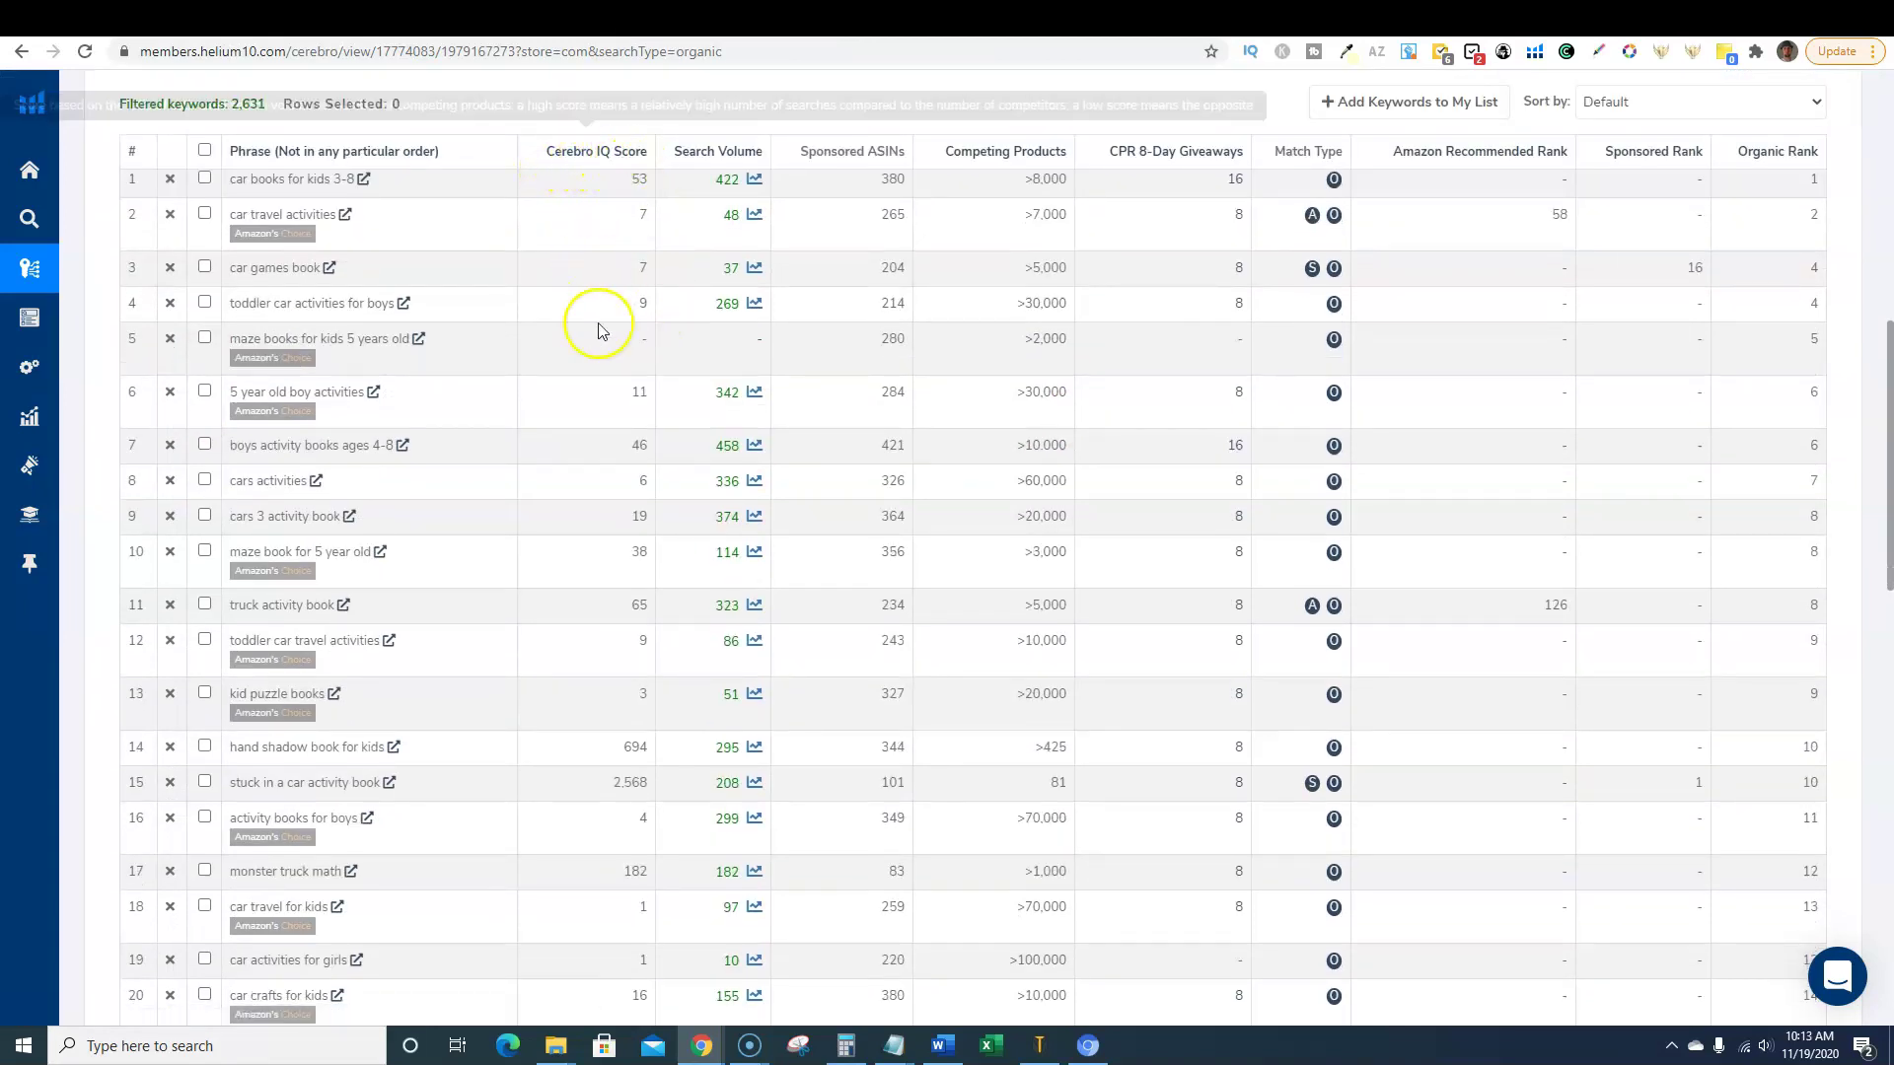
scroll(603, 592, "down", 3)
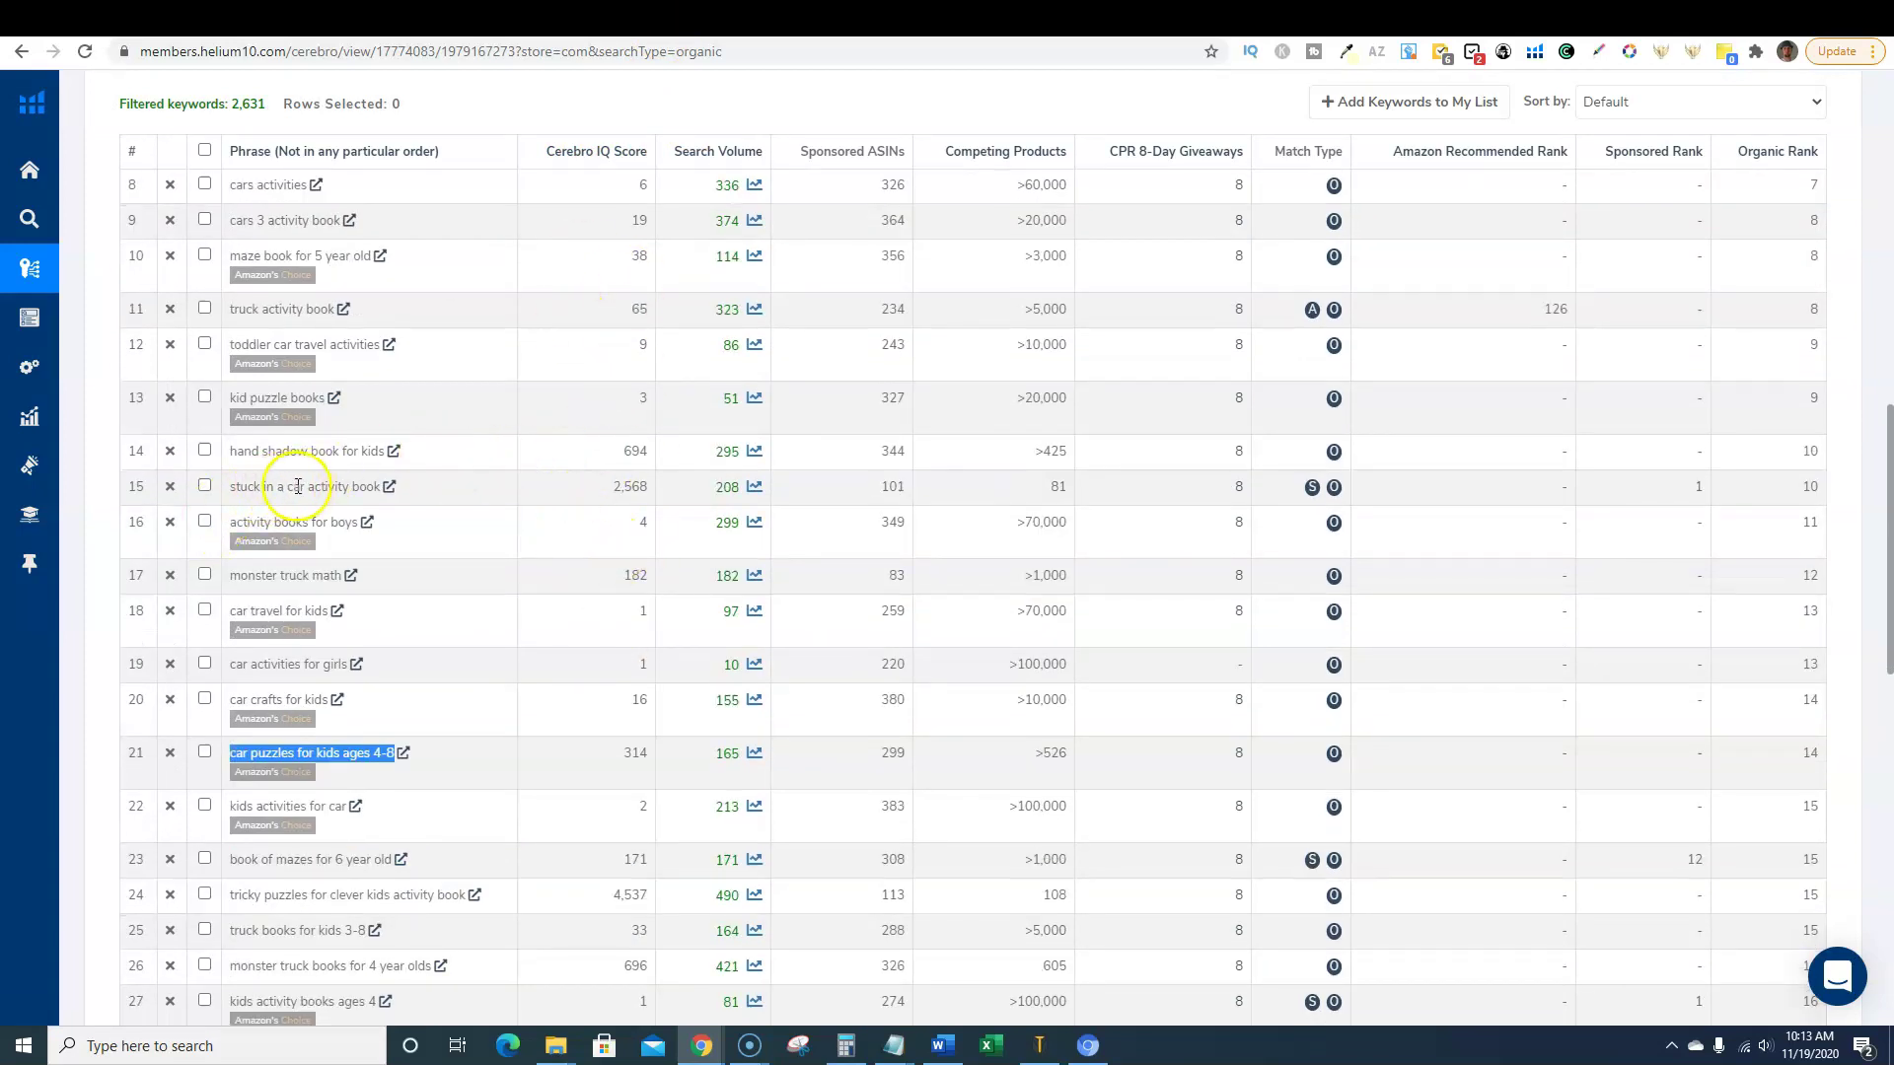
left_click_drag(379, 484, 228, 486)
left_click_drag(651, 490, 609, 496)
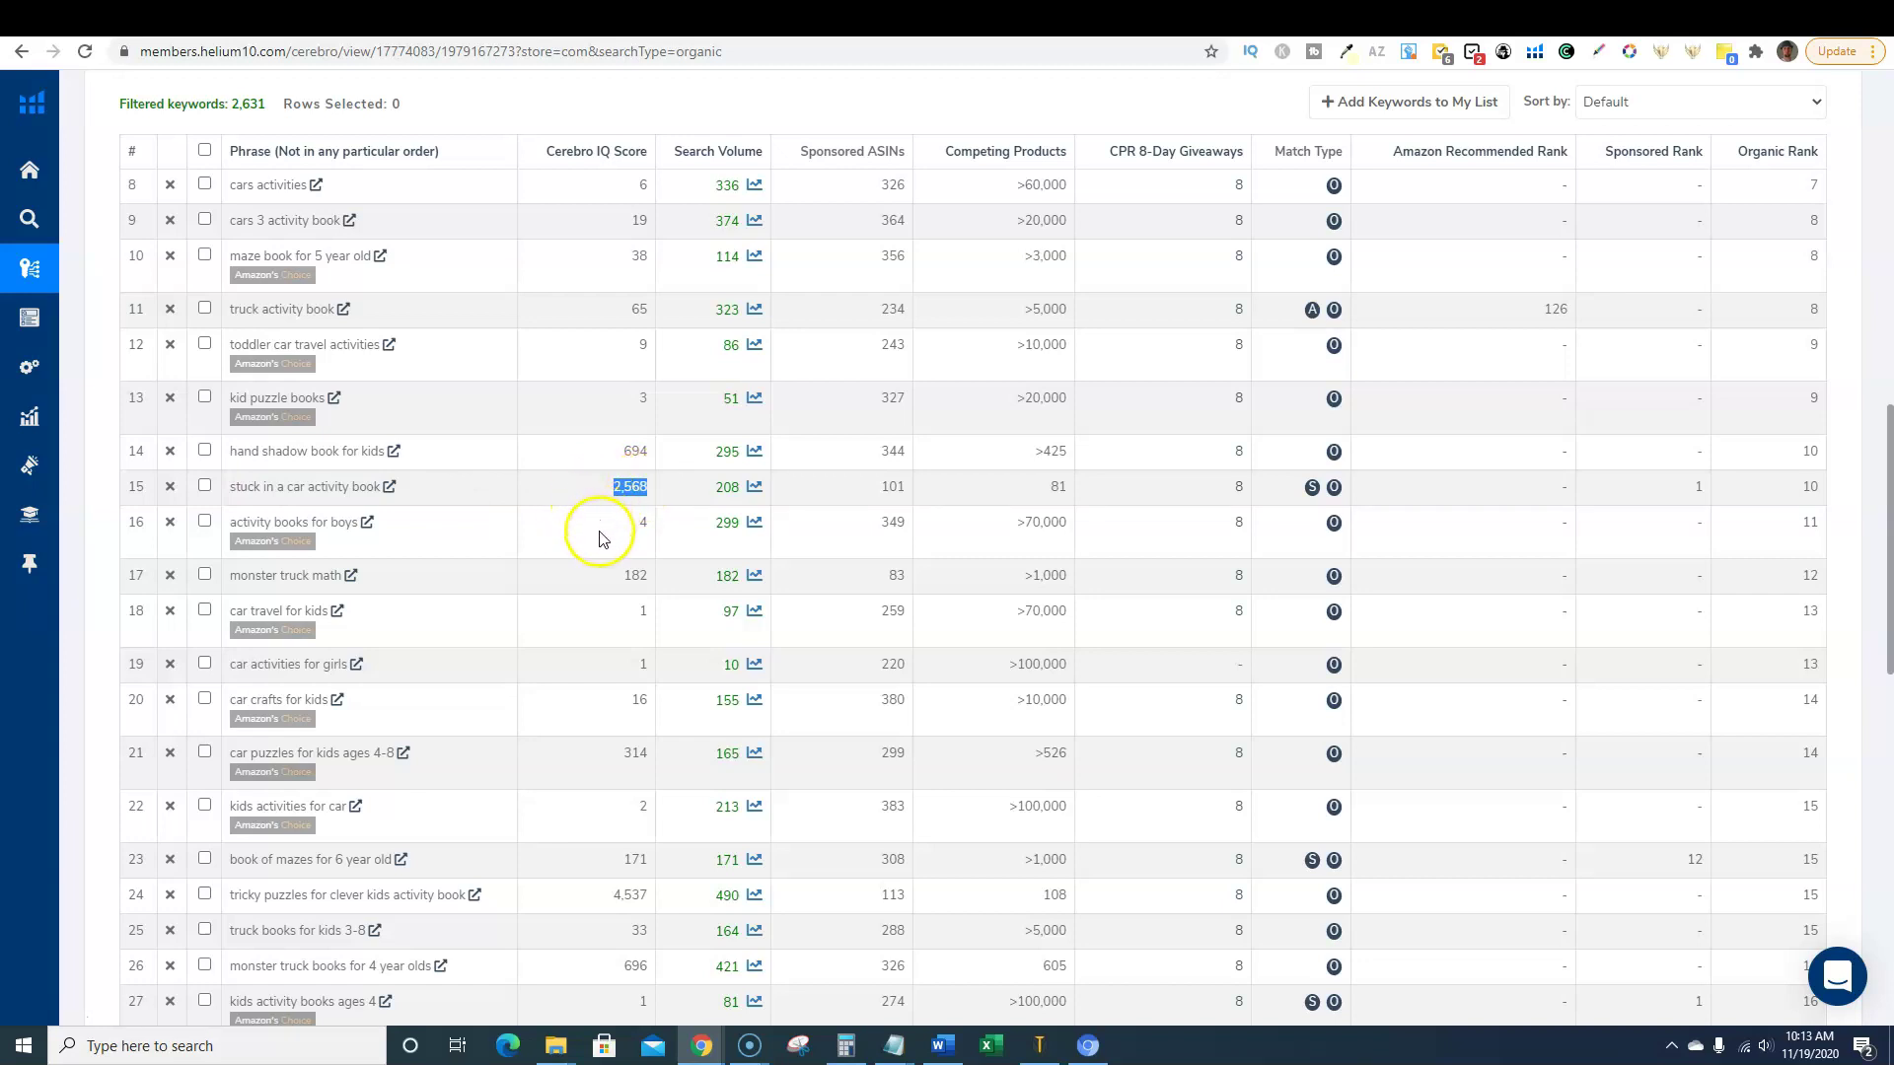
- Scan the Cerebro IQ Scores of the remaining keywords and return to the keyword filters
scroll(598, 538, "down", 8)
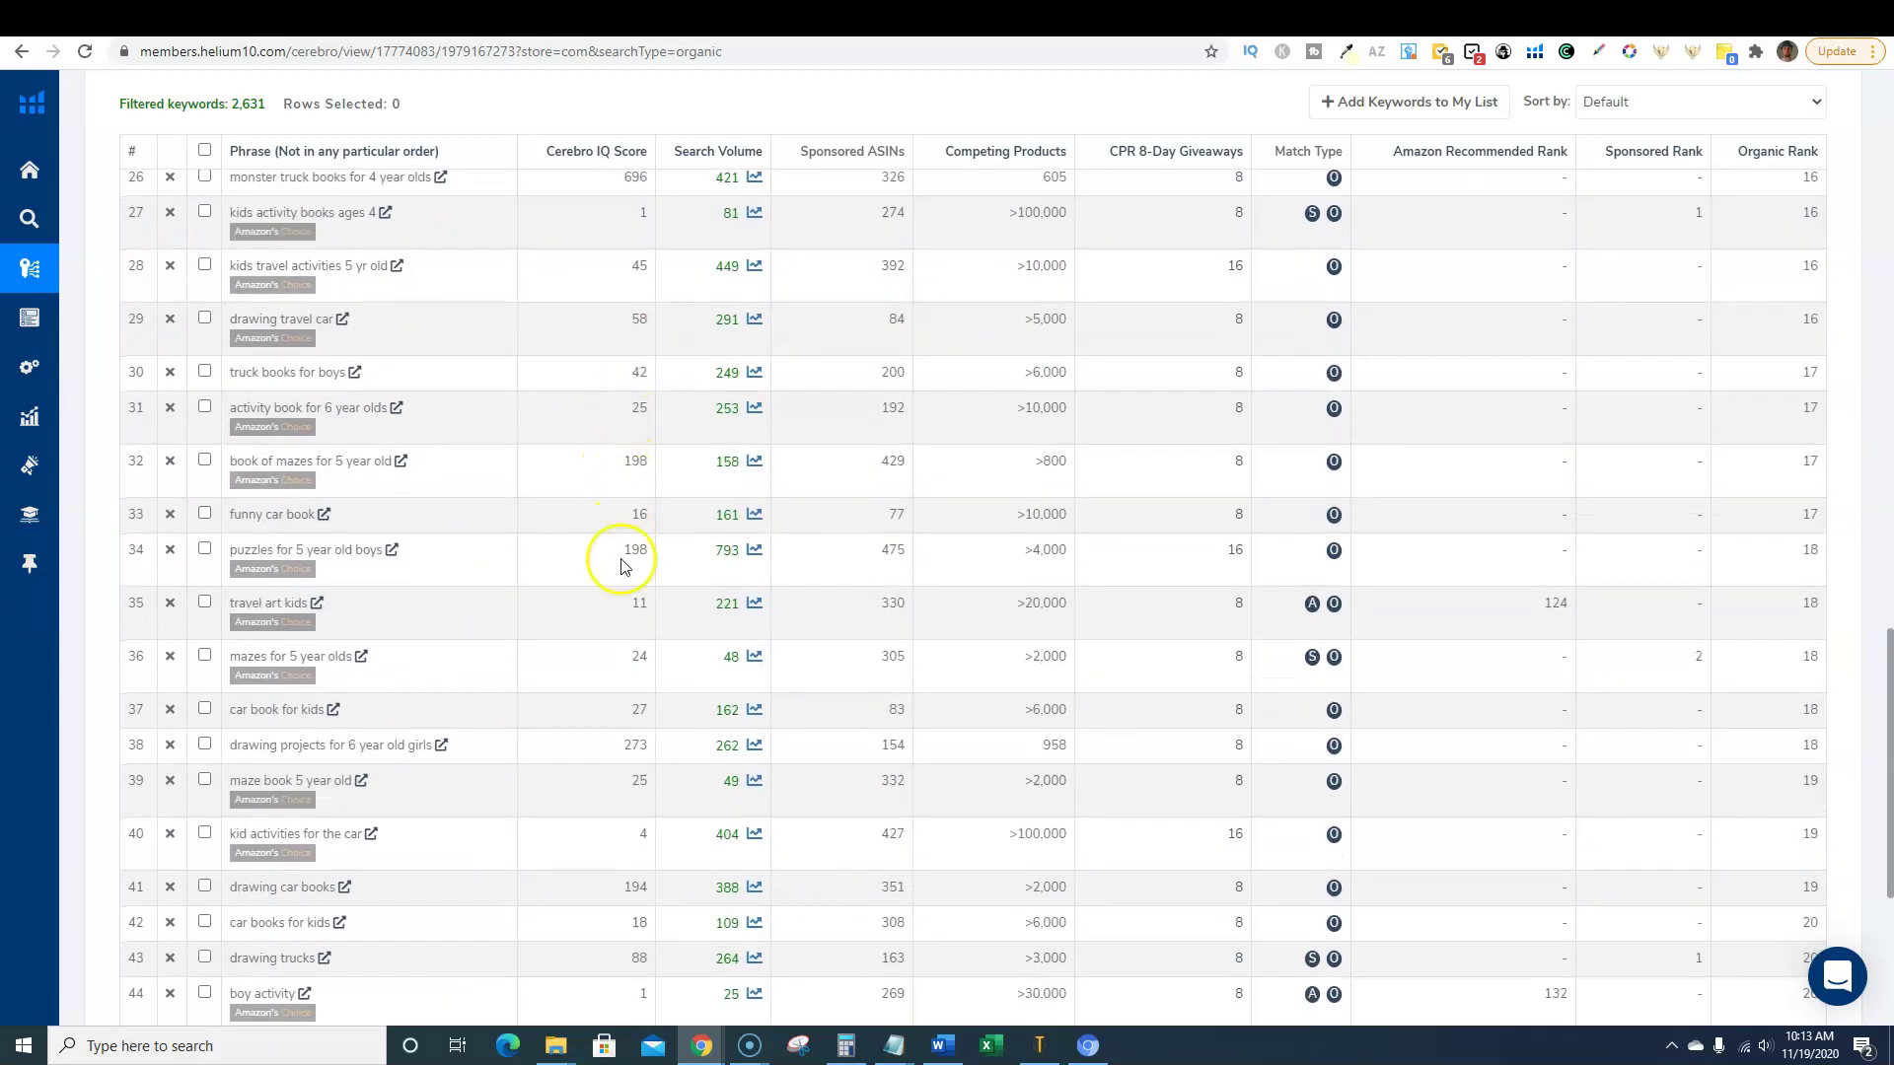
scroll(621, 552, "down", 5)
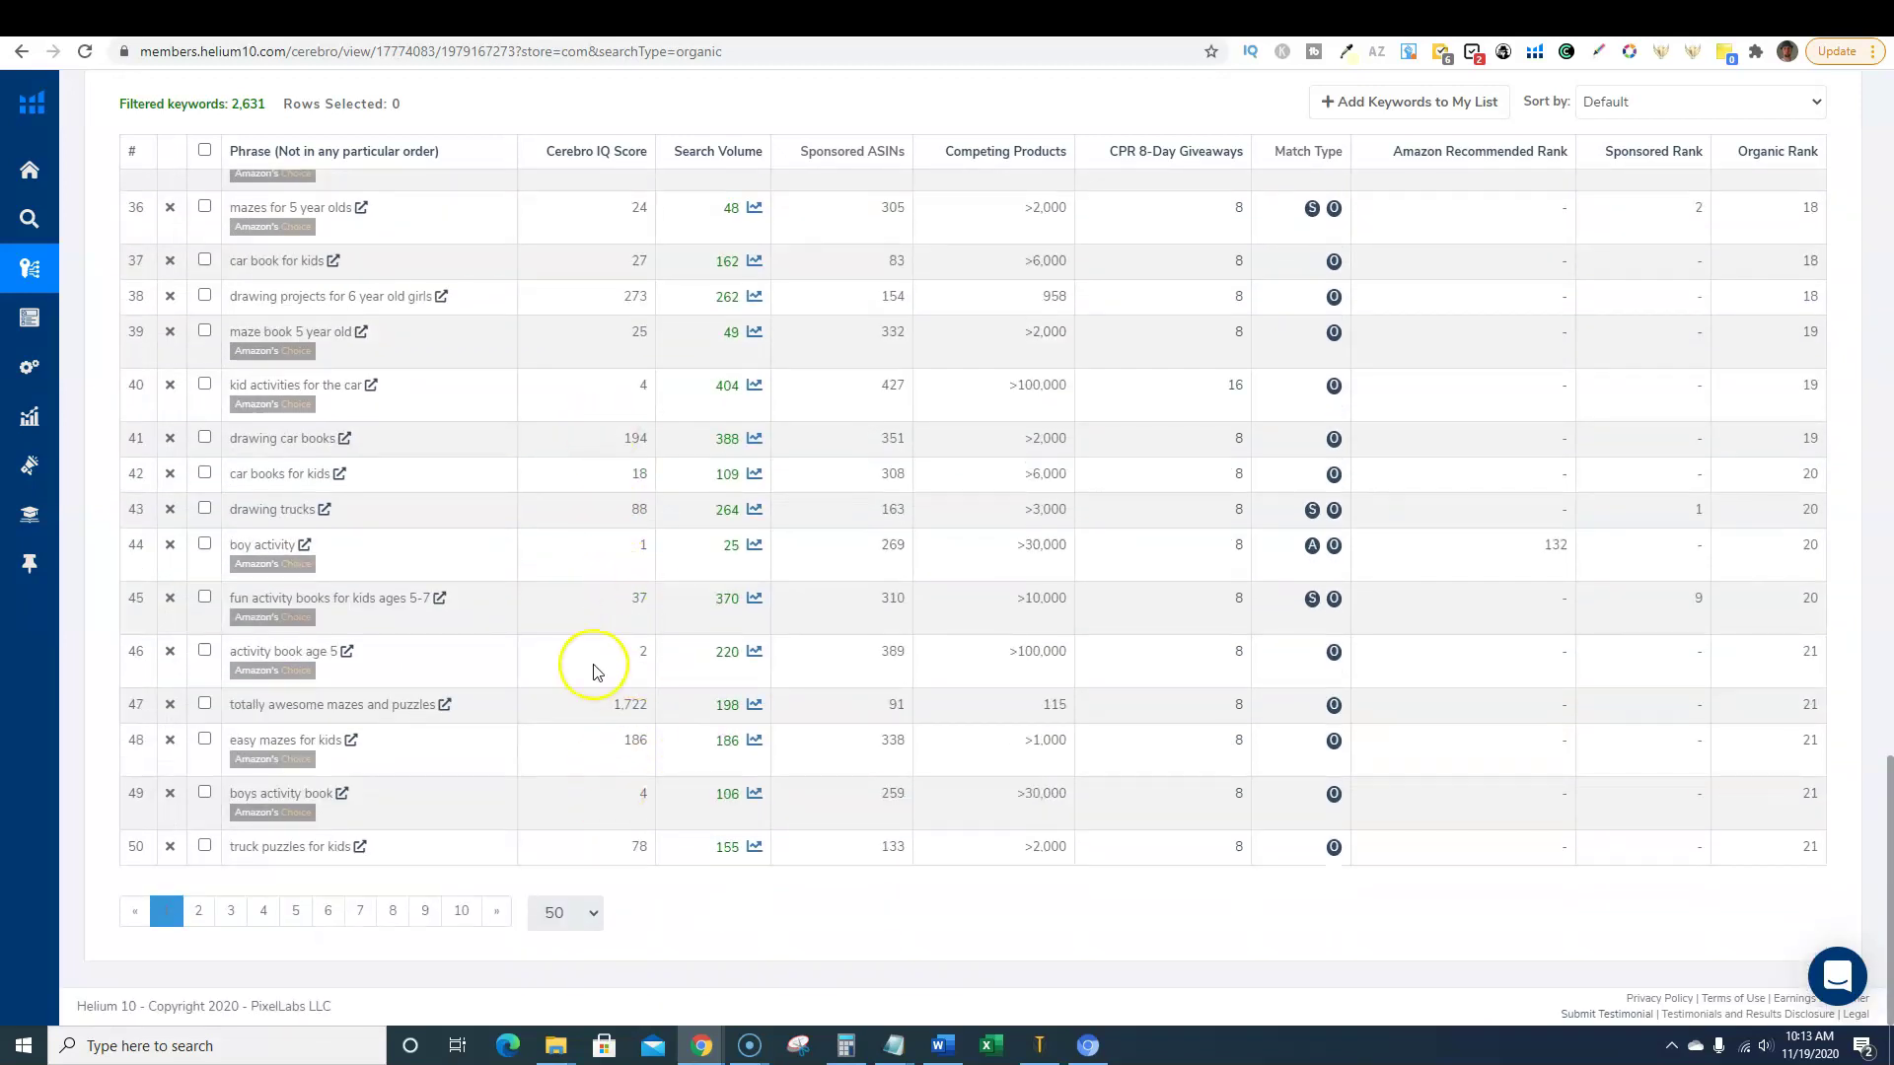
scroll(596, 660, "up", 15)
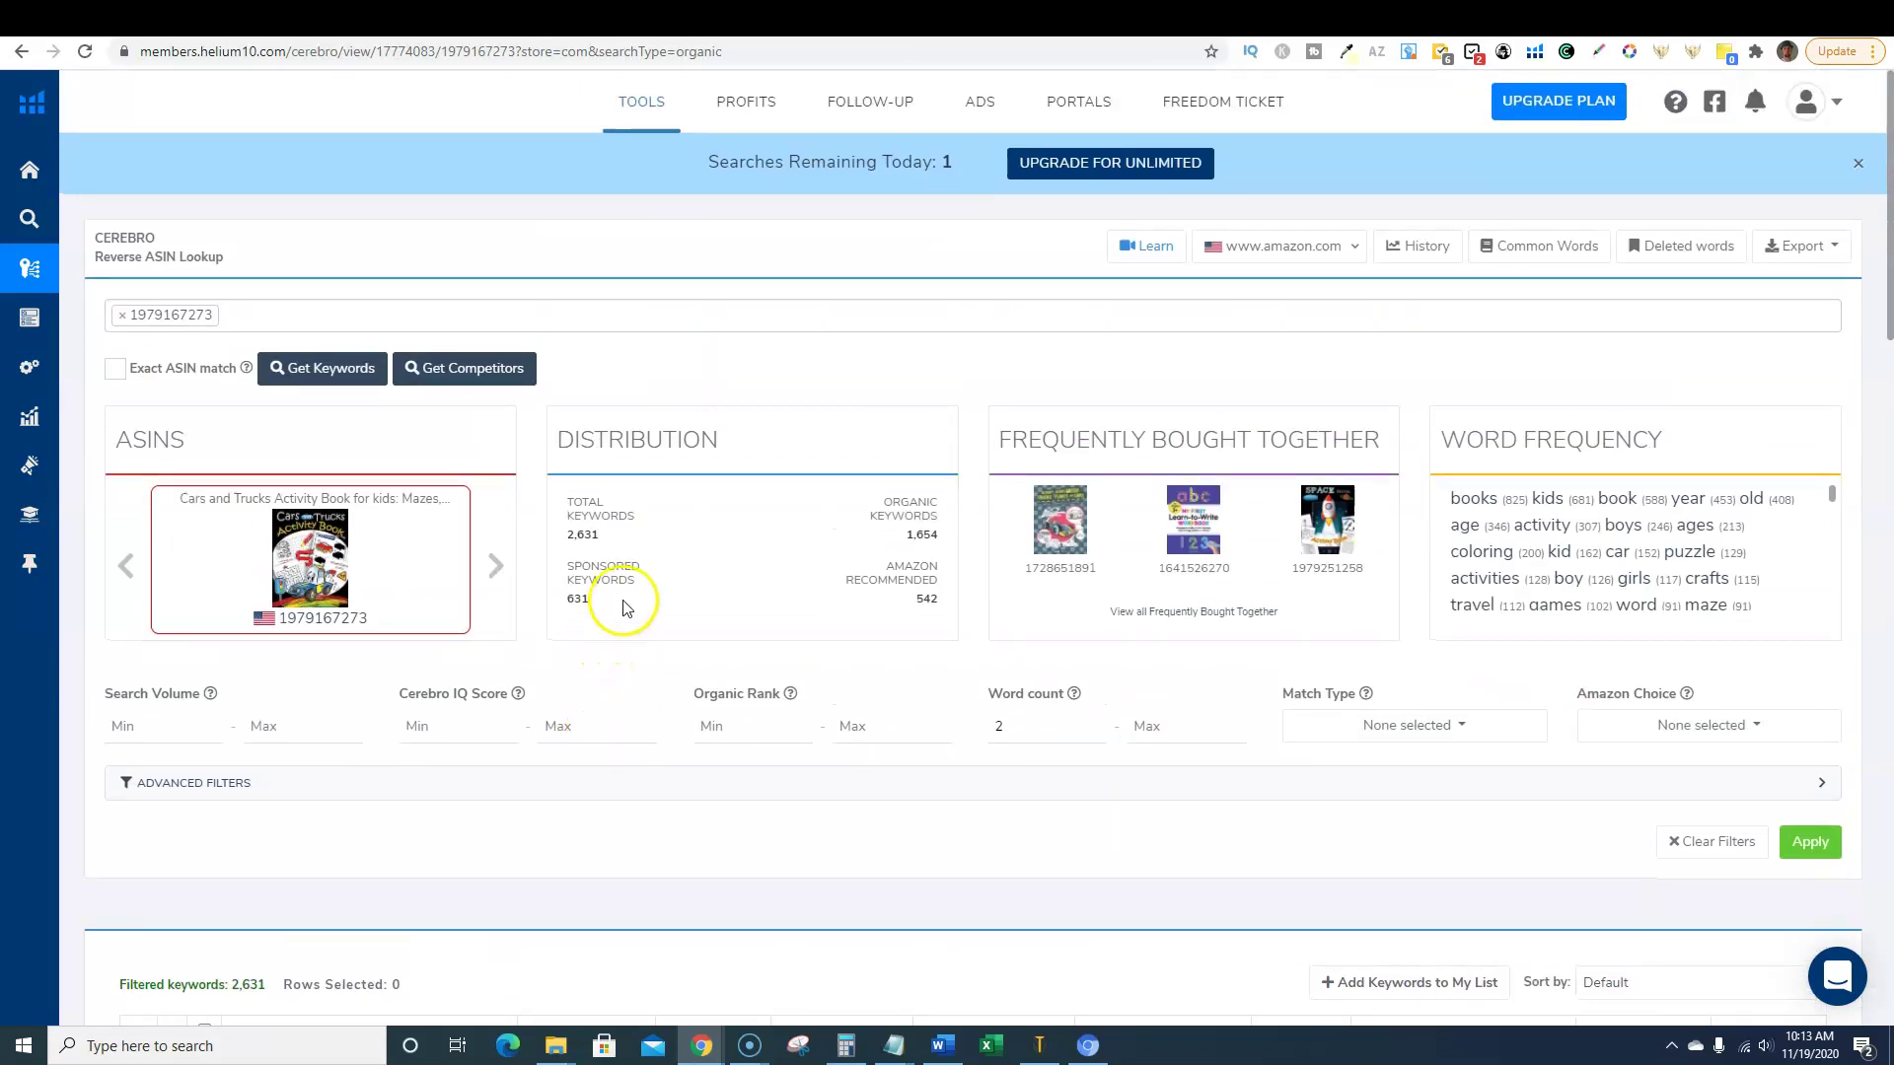
- Switch to the Amazon results for "stuck in a car activity book" and examine the Keyword Niche Score
scroll(619, 626, "down", 1)
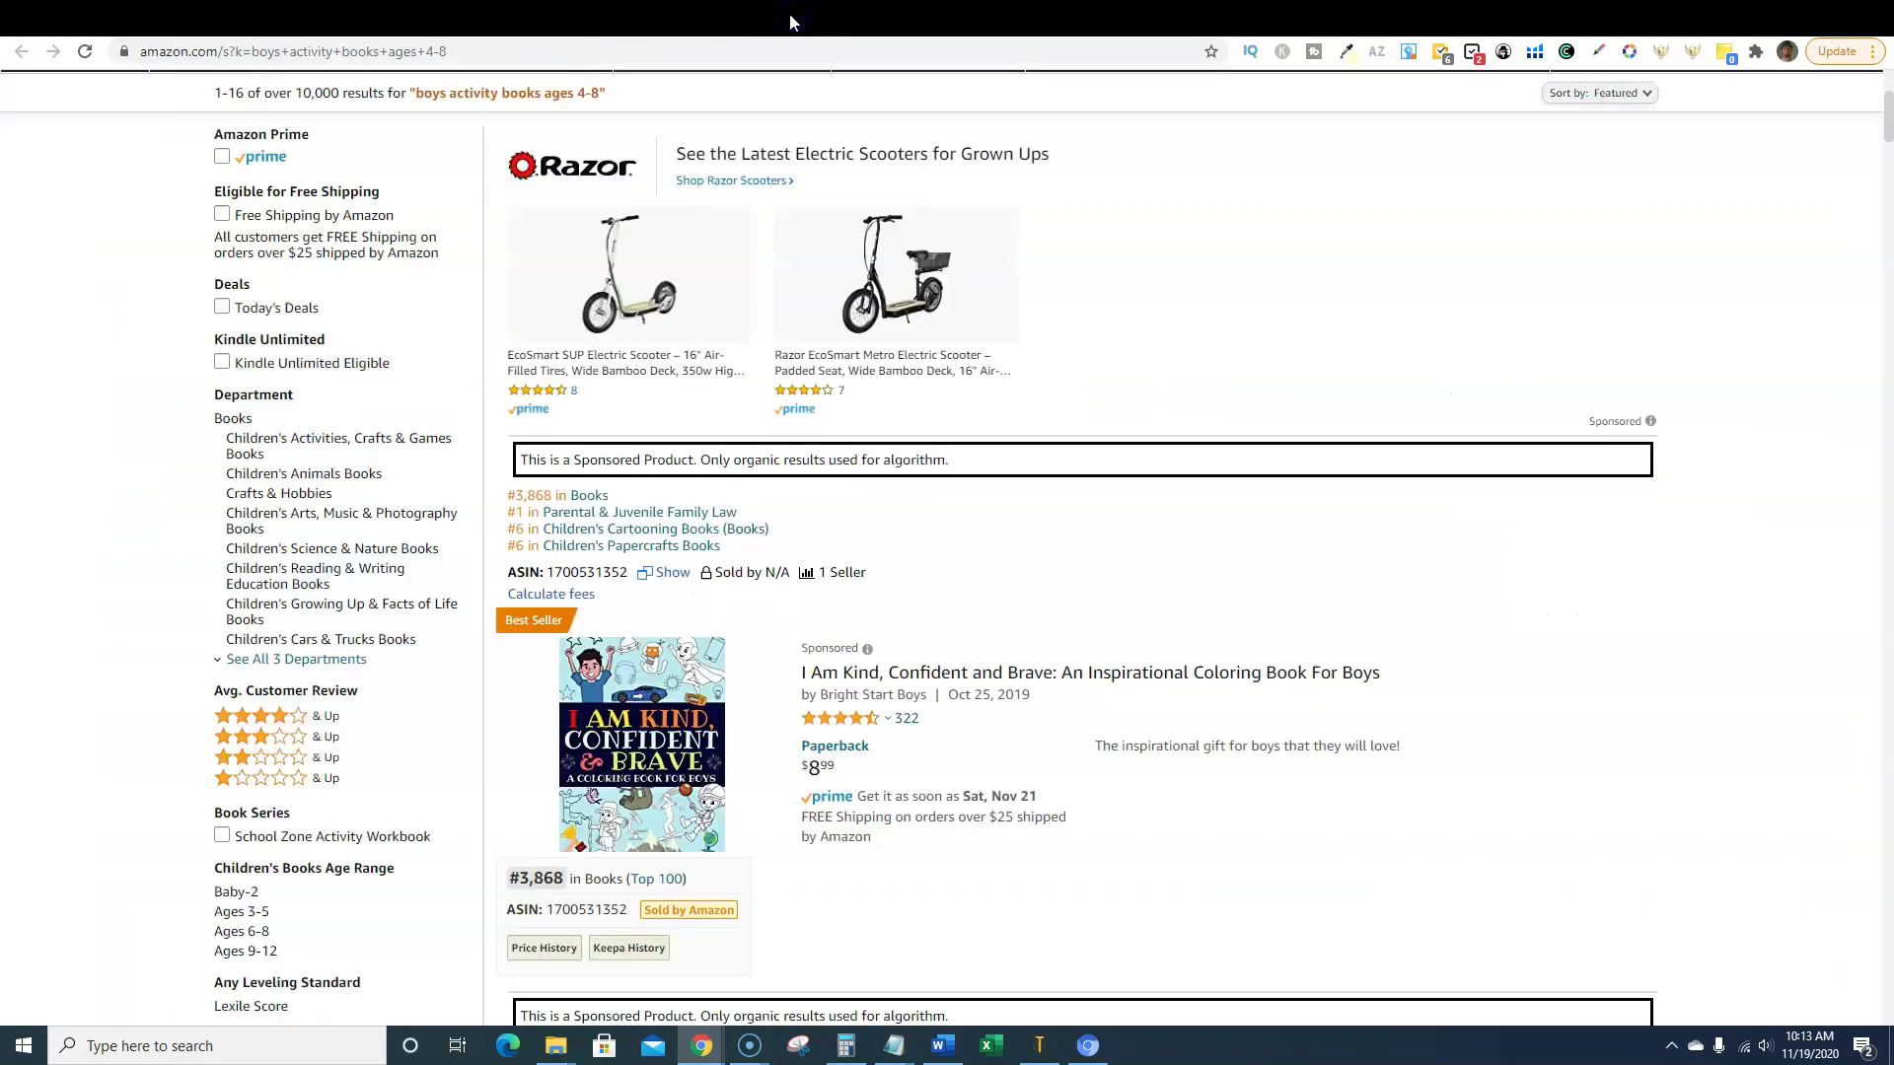
scroll(762, 358, "up", 4)
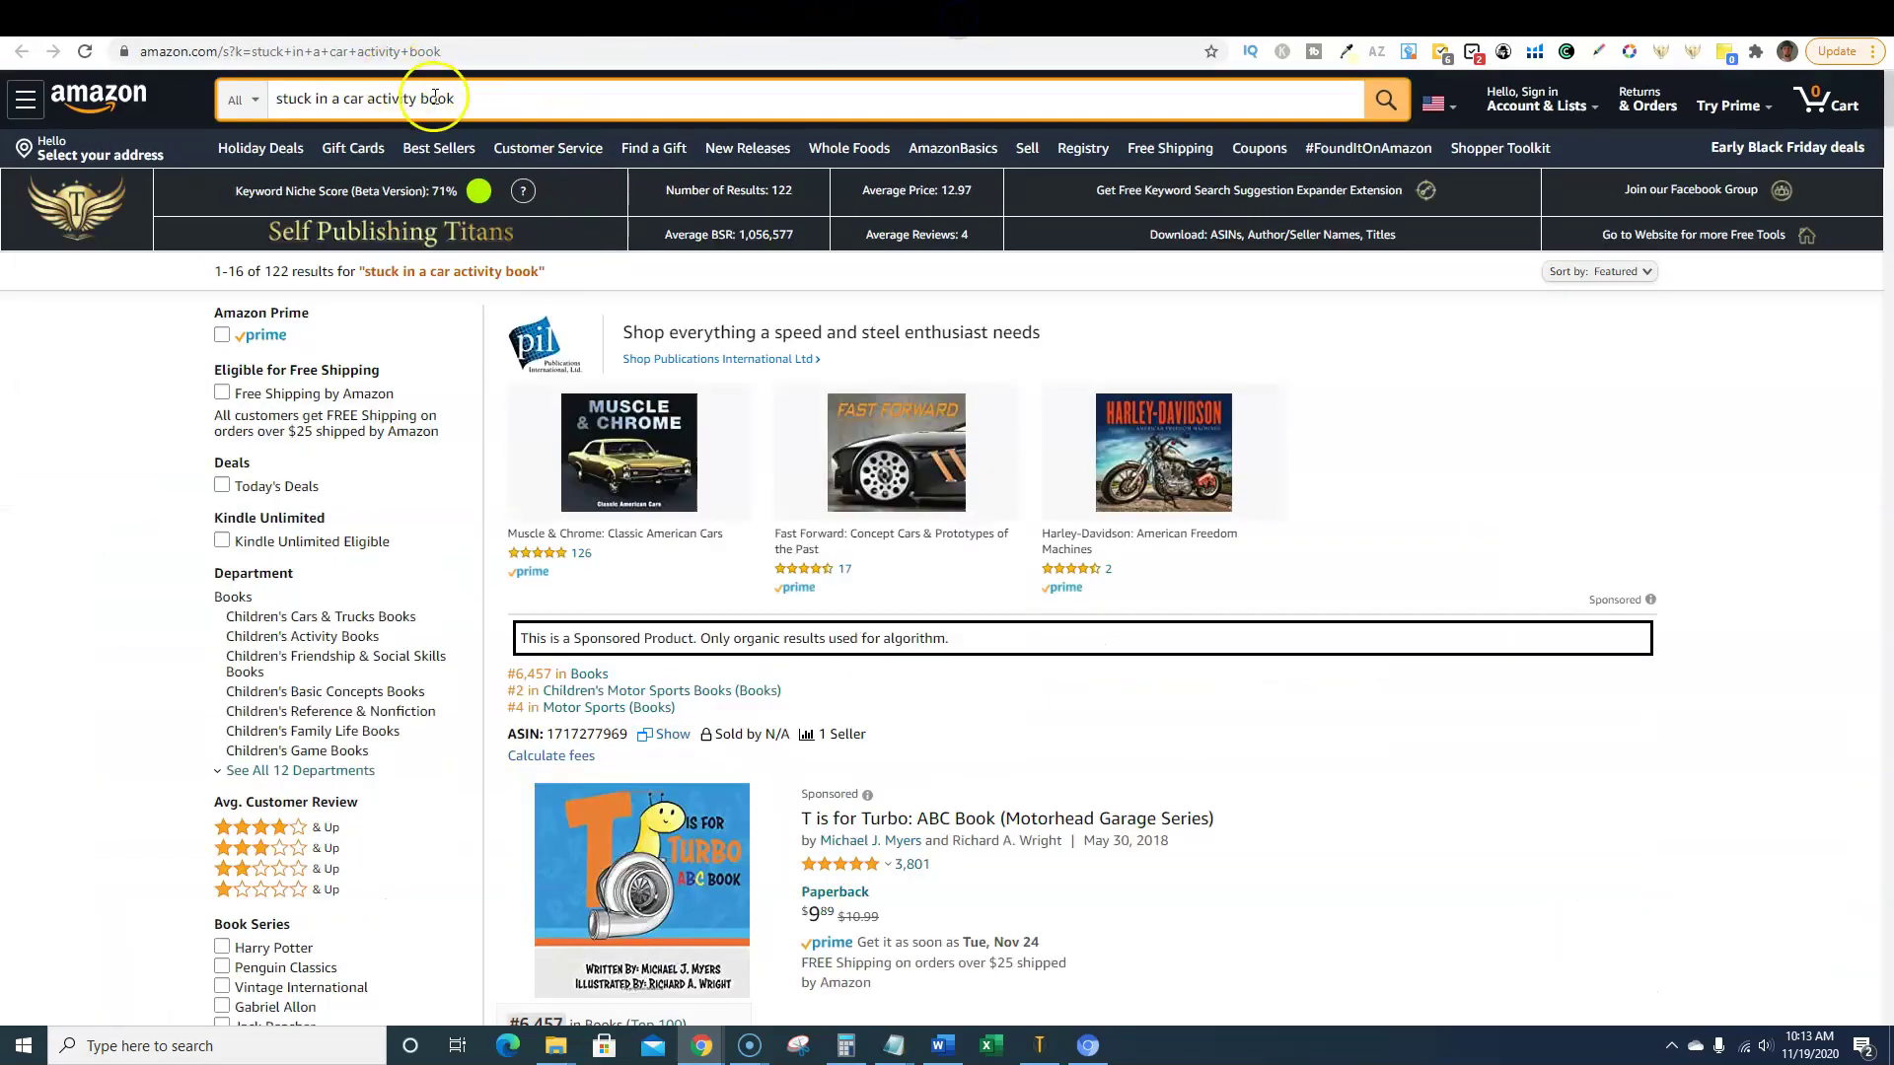
left_click_drag(456, 99, 286, 107)
left_click(513, 99)
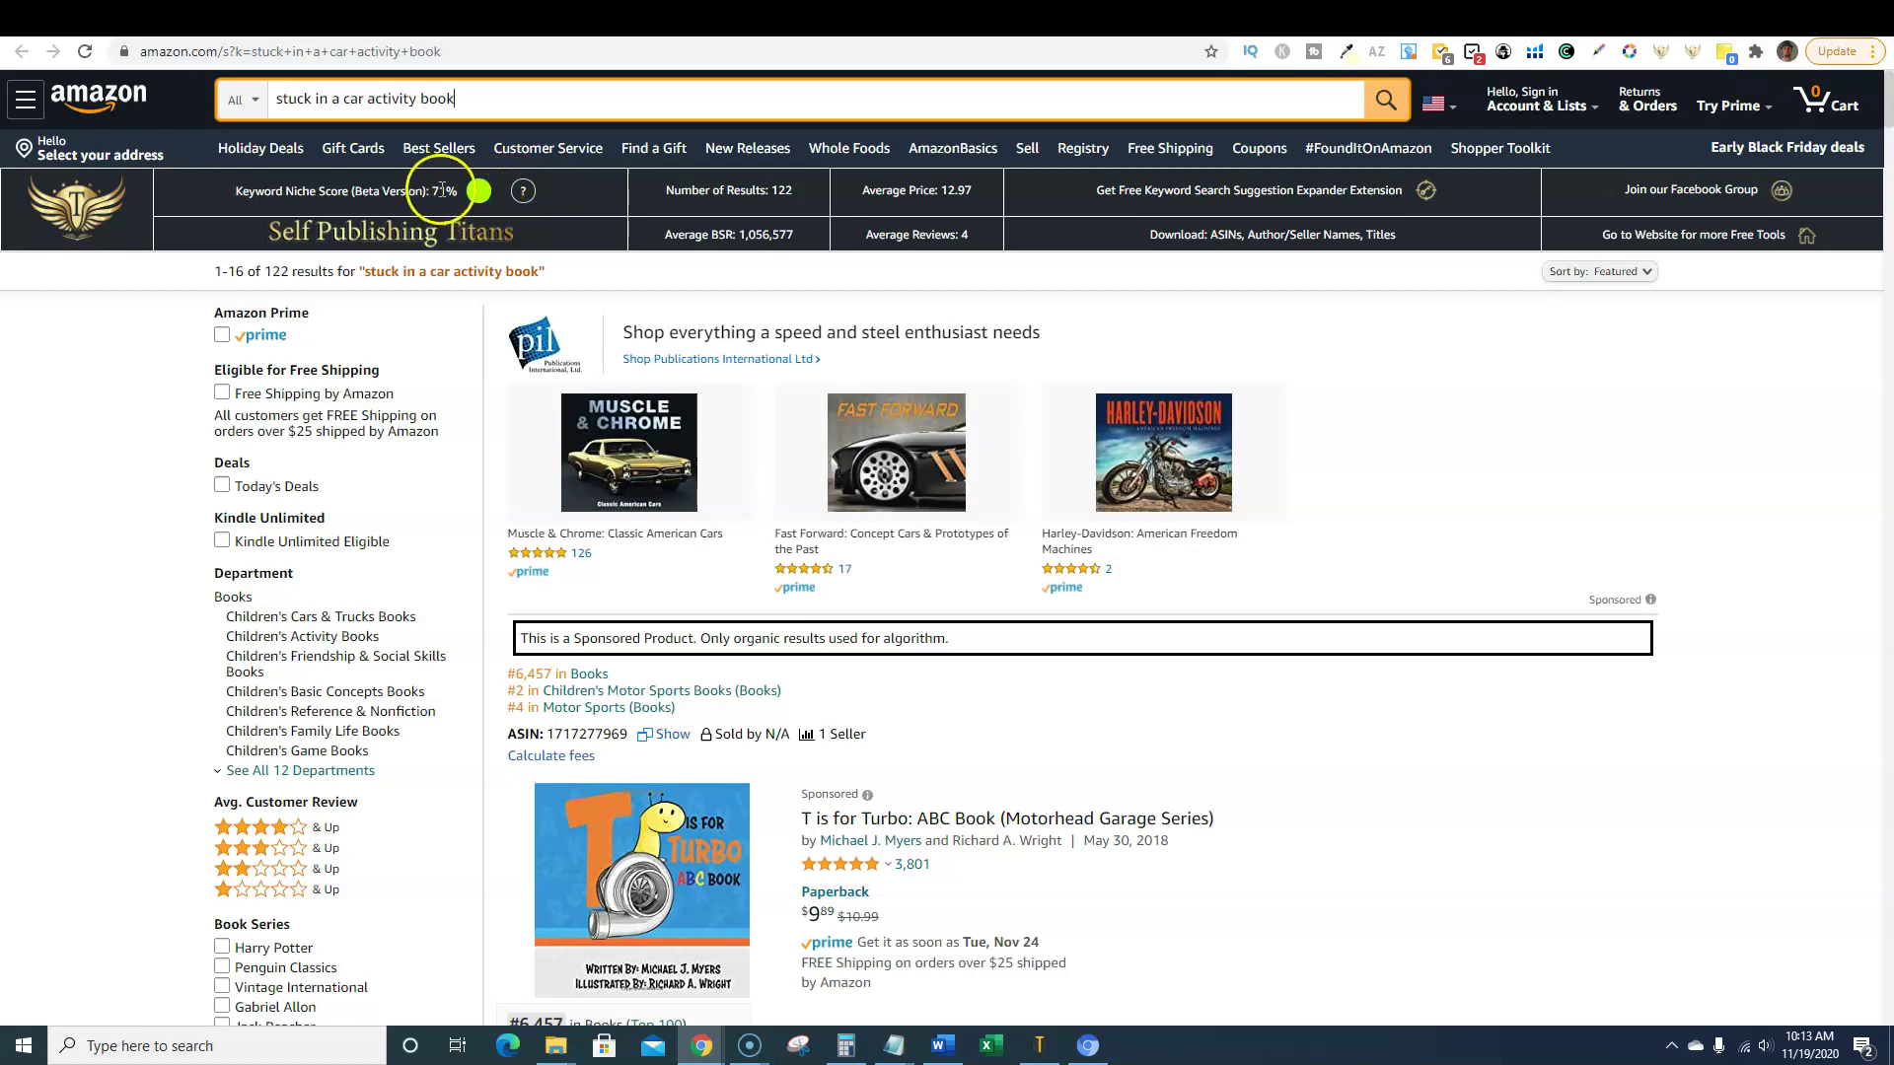
left_click_drag(455, 189, 431, 187)
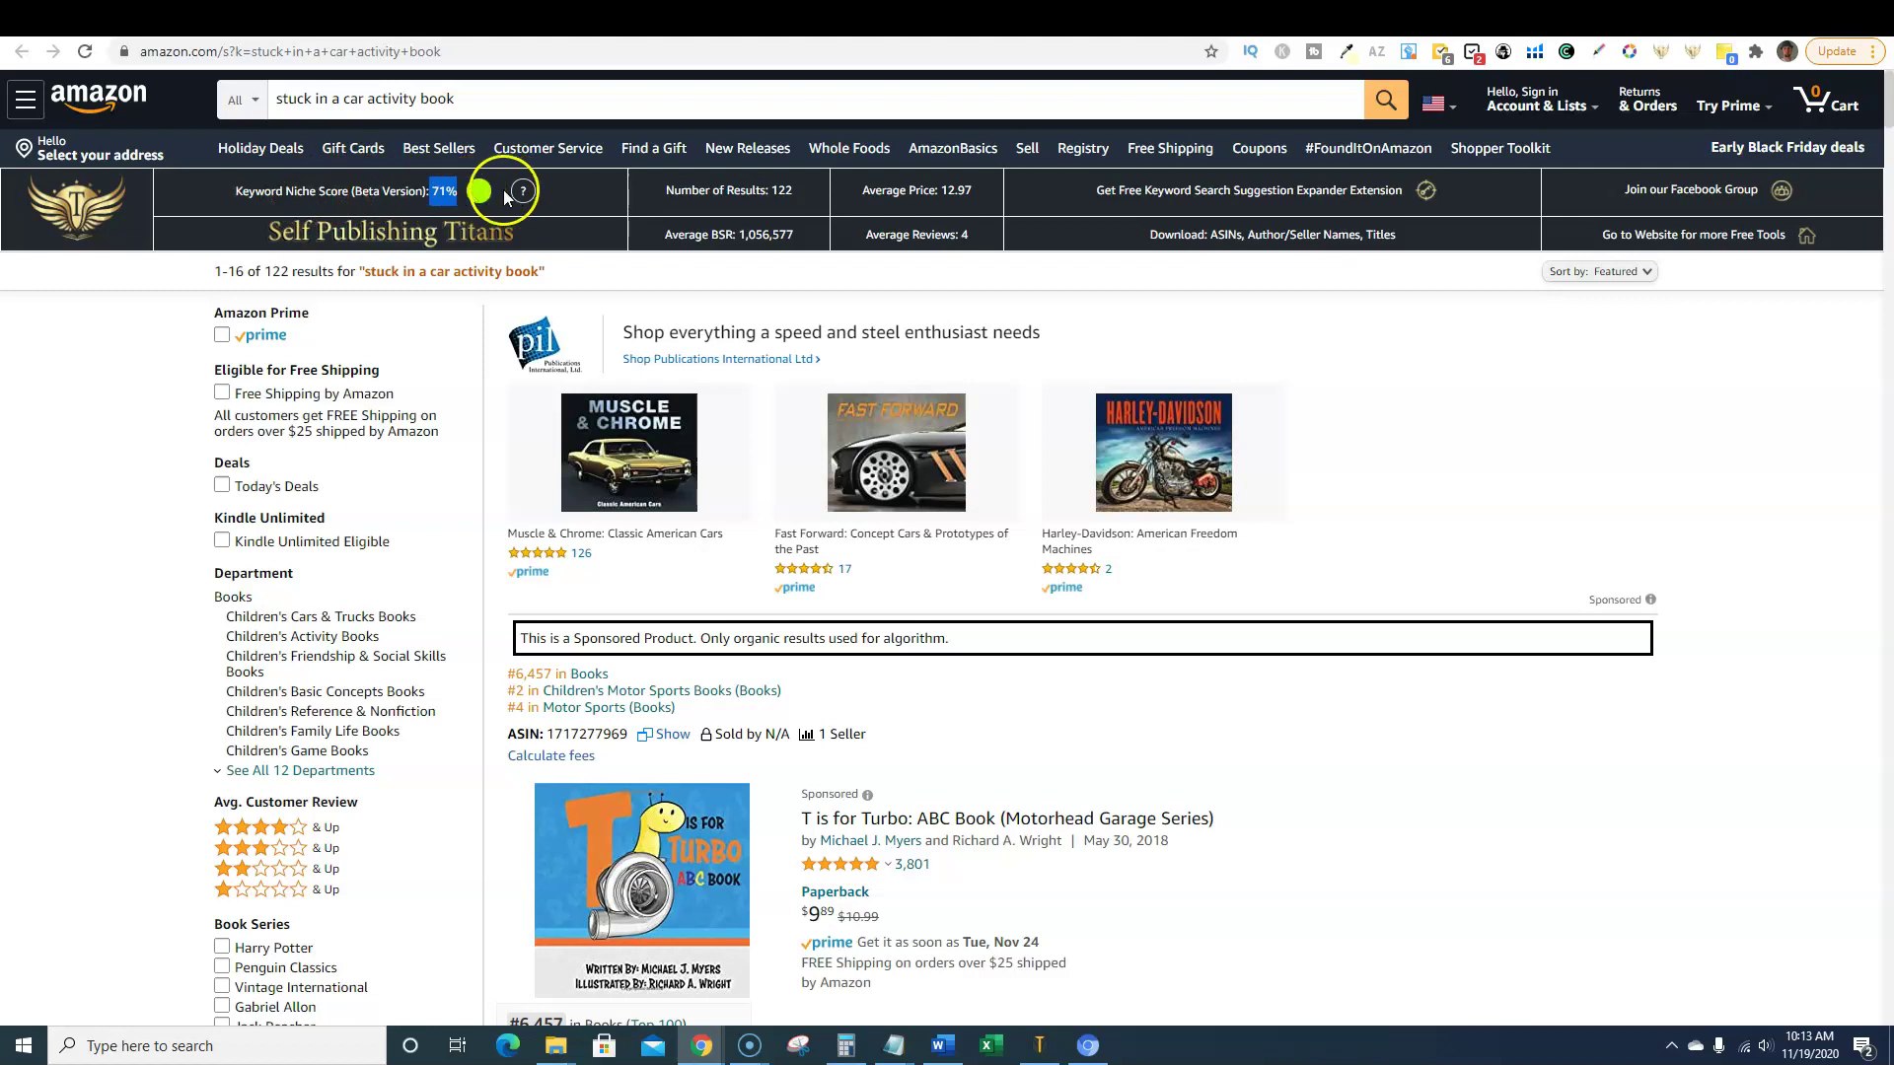
left_click_drag(458, 188, 426, 189)
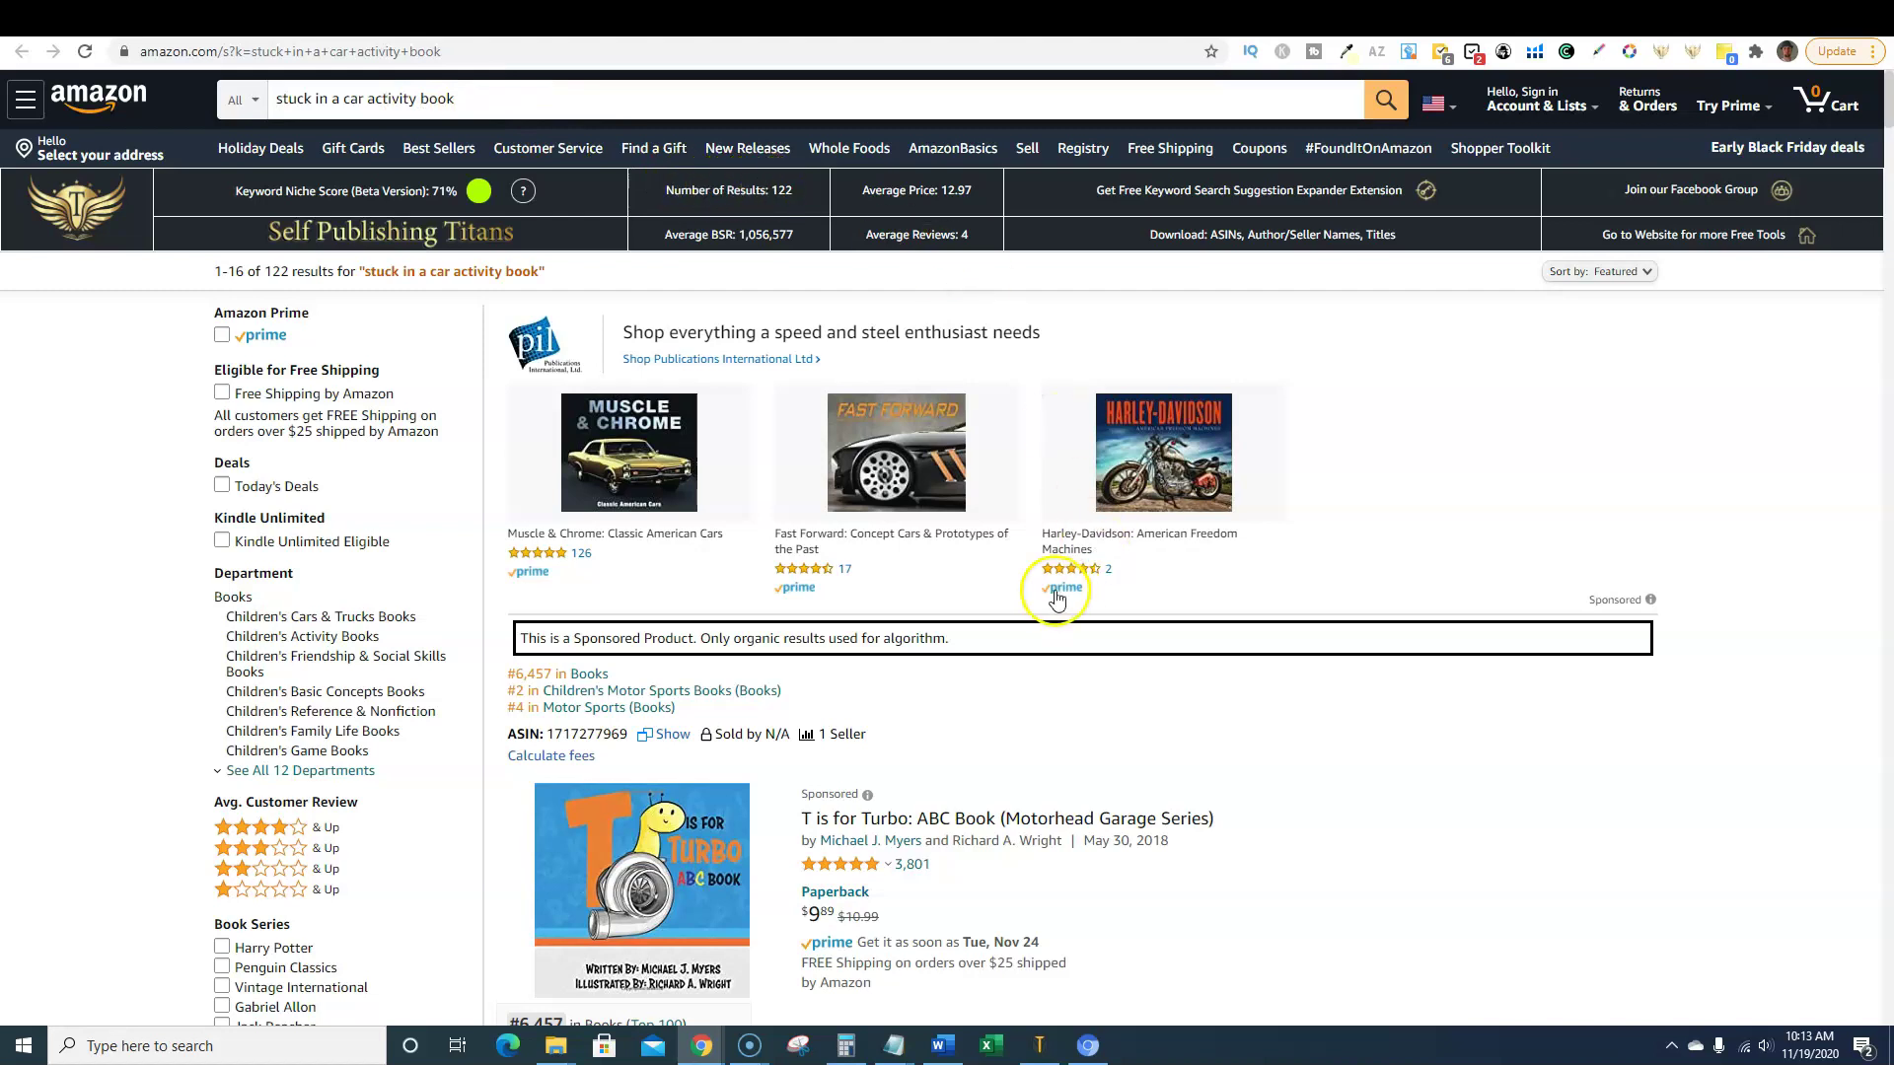
- Examine the best-seller ranks, prices and publication dates of the books listed for "stuck in a car activity book"
scroll(1054, 593, "down", 9)
scroll(1054, 592, "down", 2)
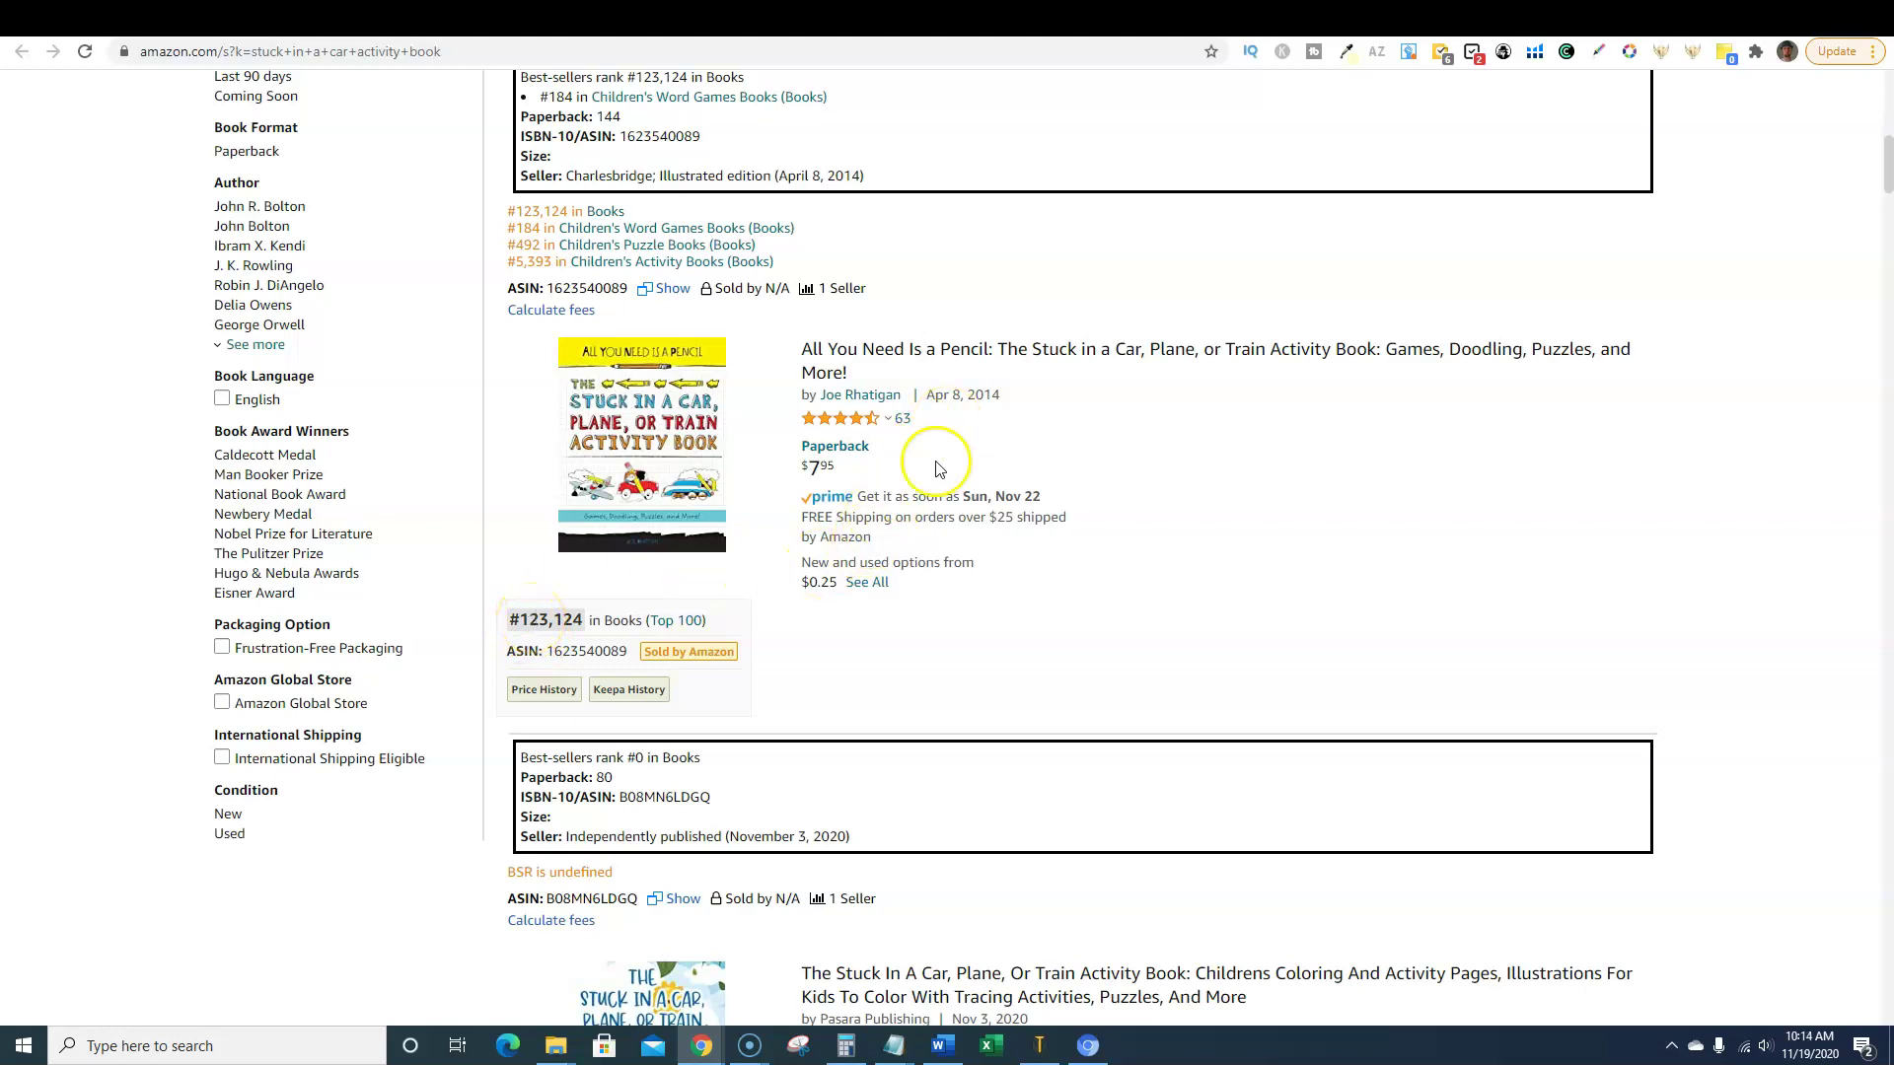
scroll(927, 546, "down", 4)
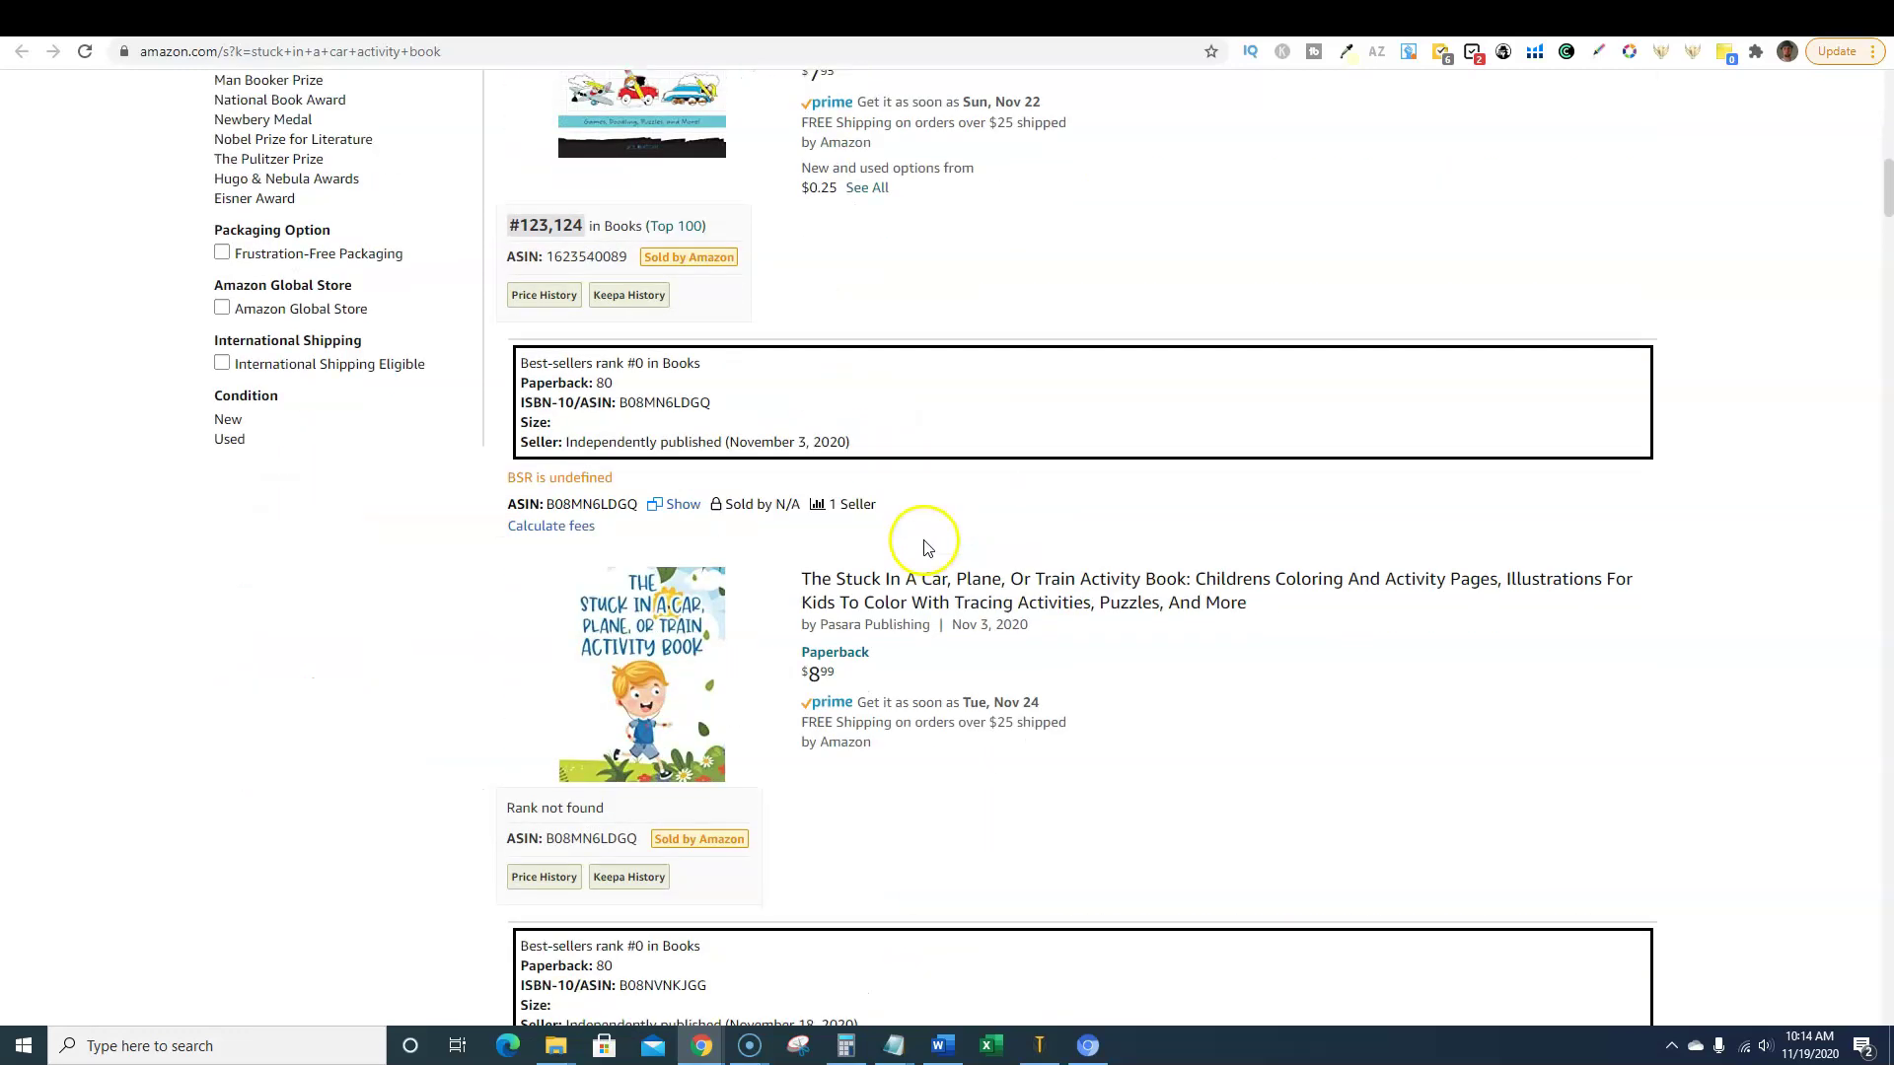
scroll(827, 652, "down", 3)
scroll(917, 642, "down", 12)
scroll(1018, 633, "up", 15)
scroll(1019, 628, "up", 14)
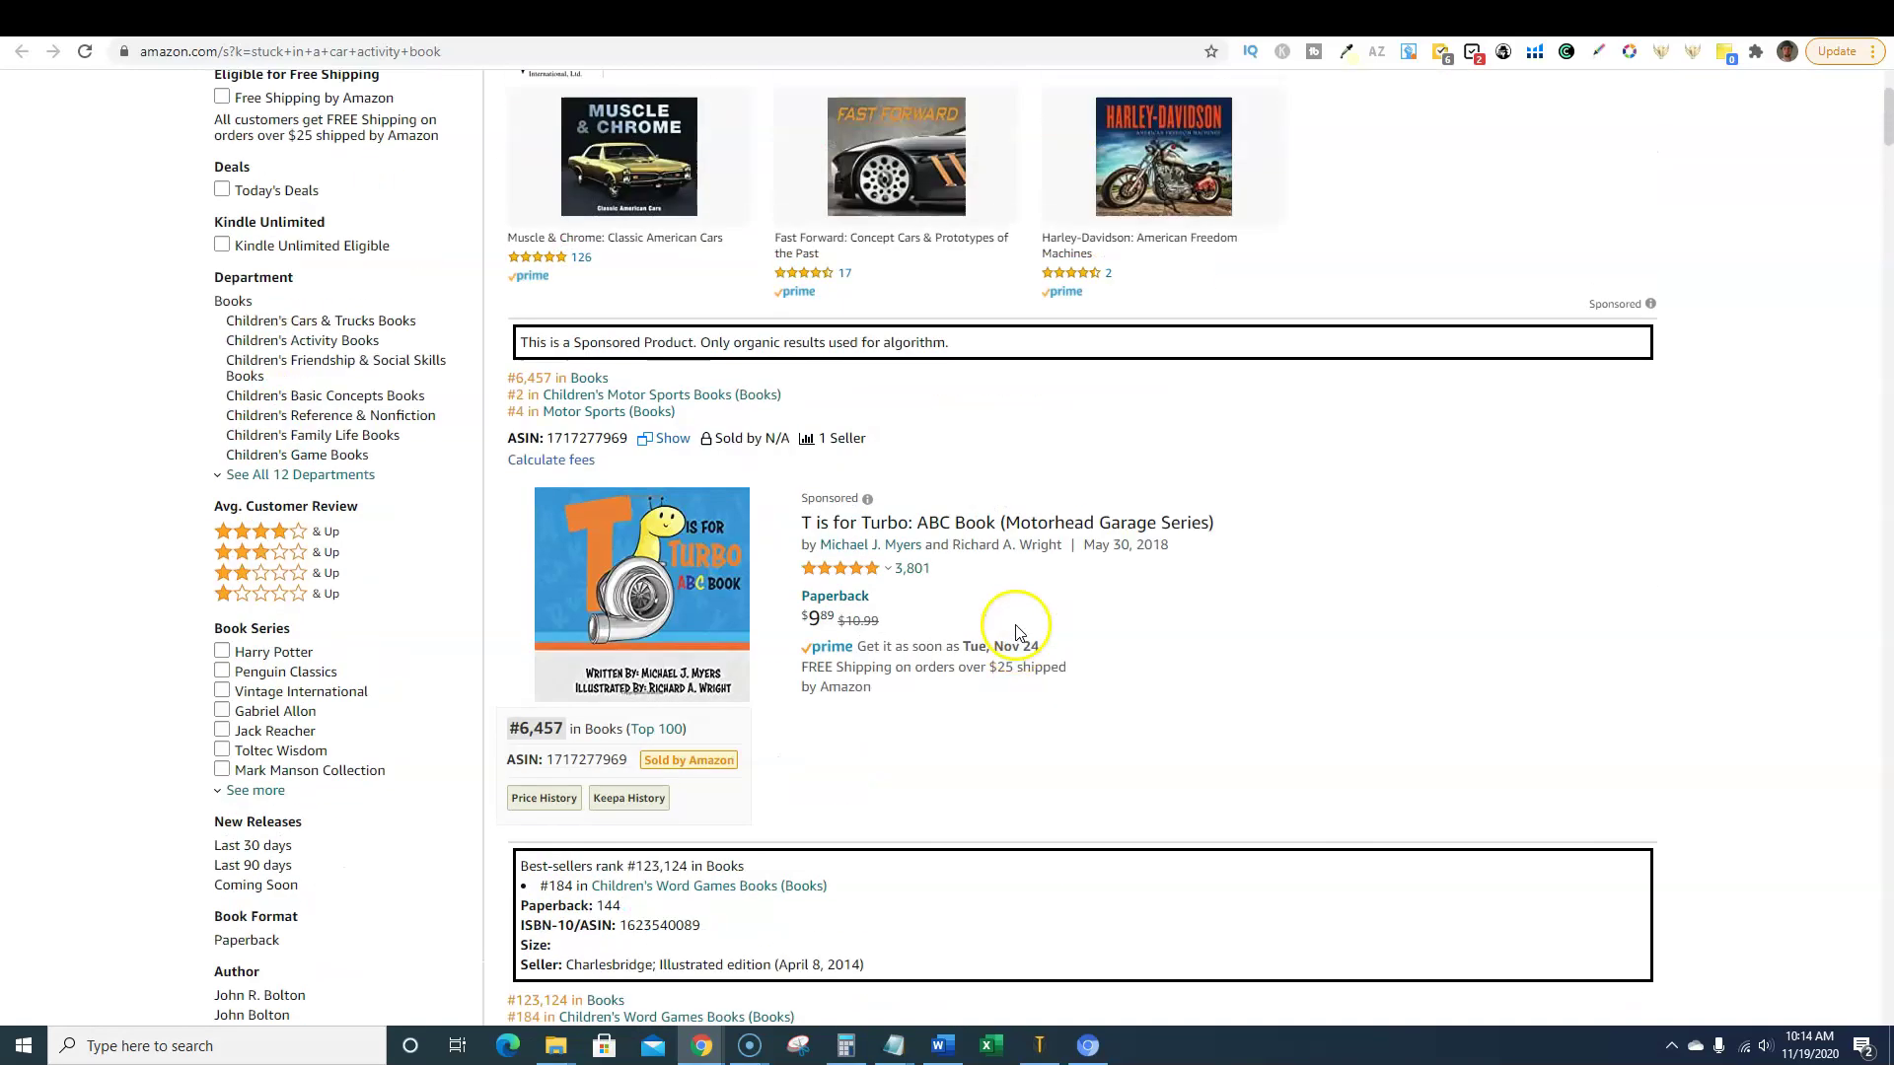
scroll(950, 634, "down", 6)
scroll(950, 619, "down", 3)
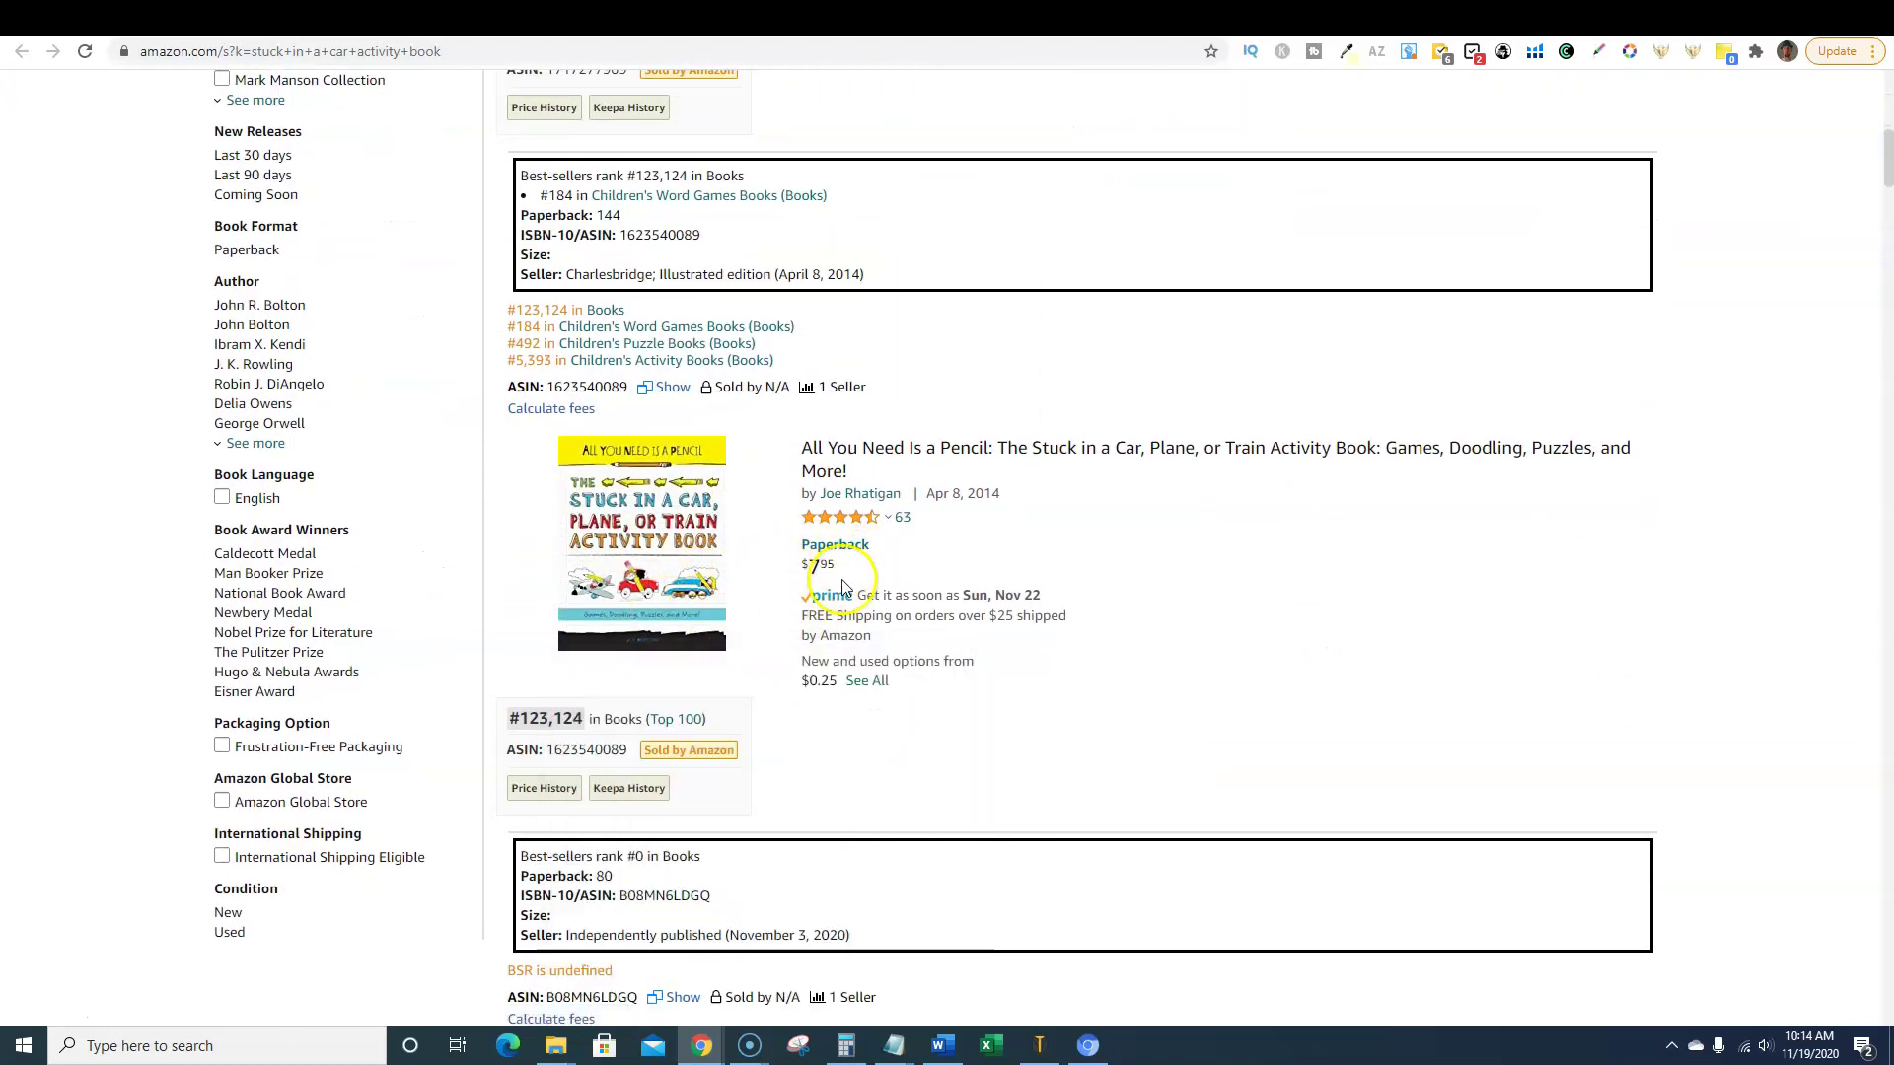
scroll(908, 563, "up", 10)
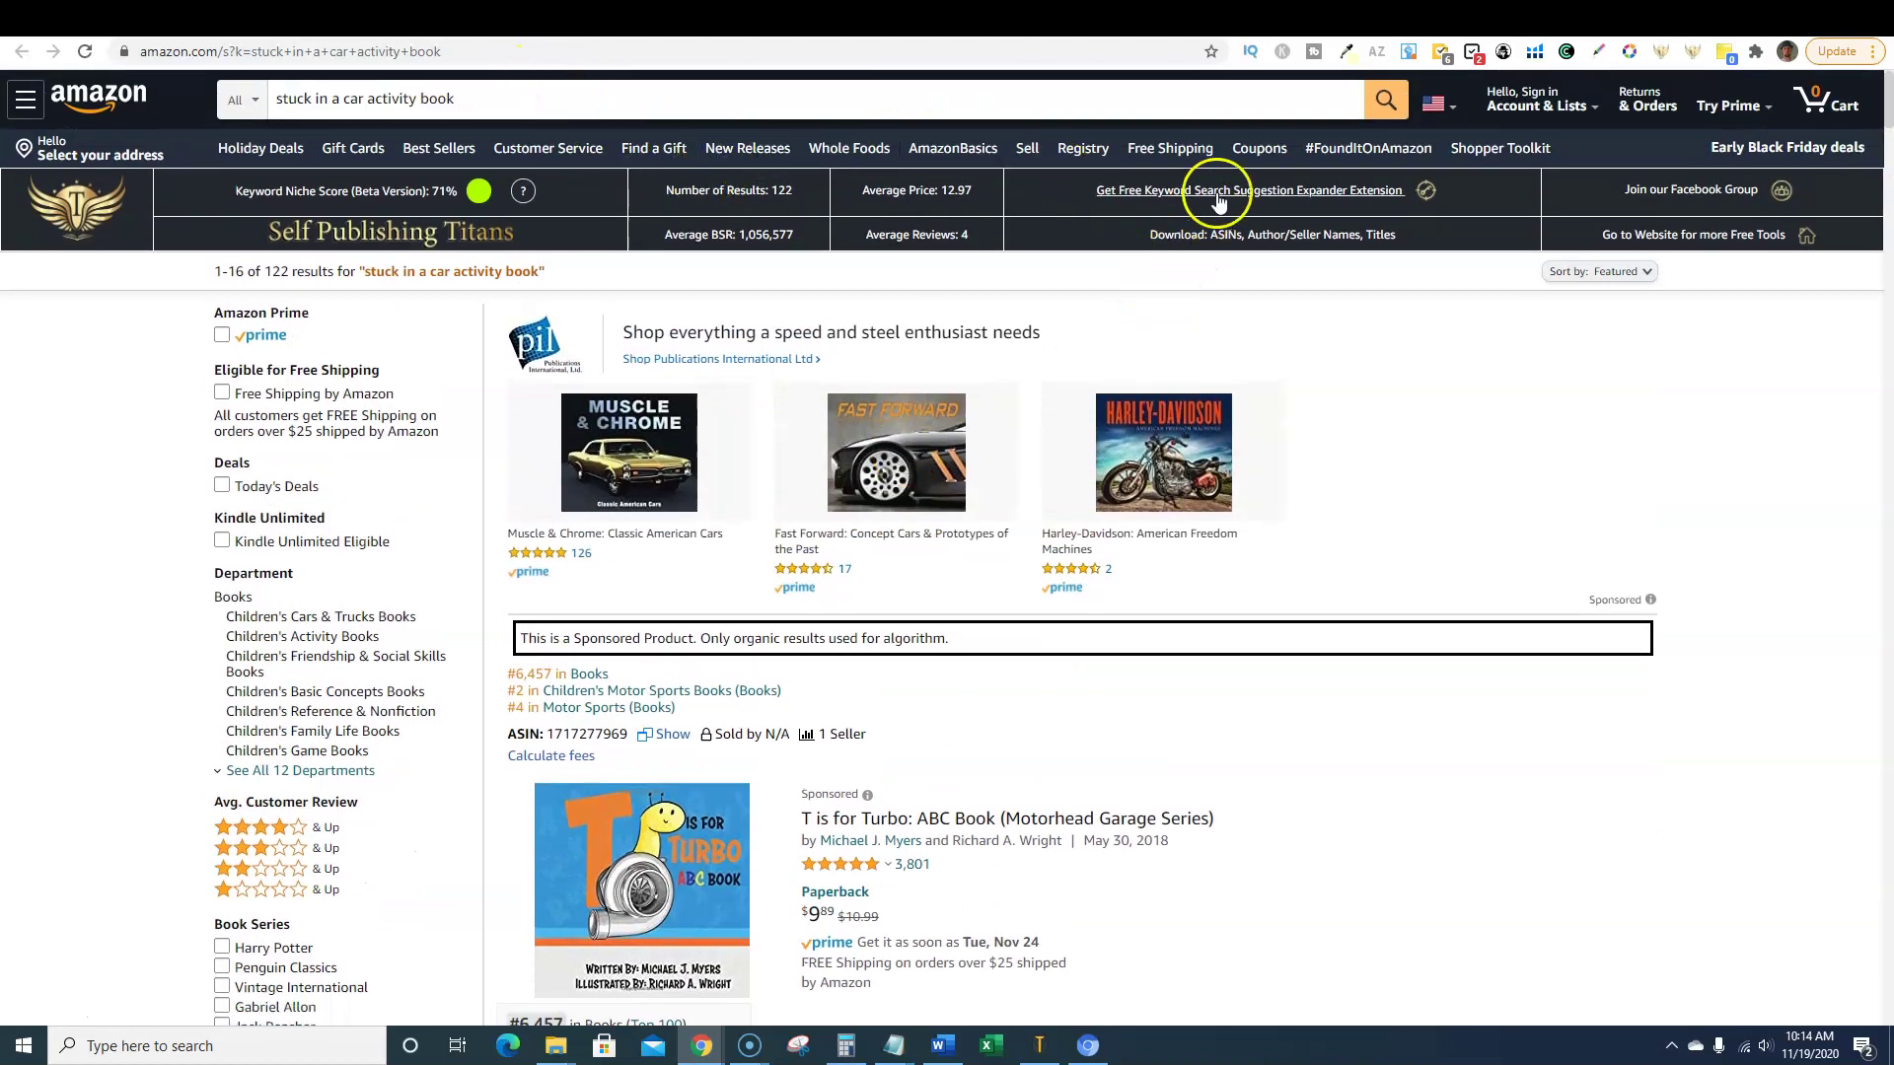
- Switch to Bookow's KDP Cover Size Calculator and calculate the cover size for 8.5 x 11 trim, 60 pages and white paper
left_click(1042, 20)
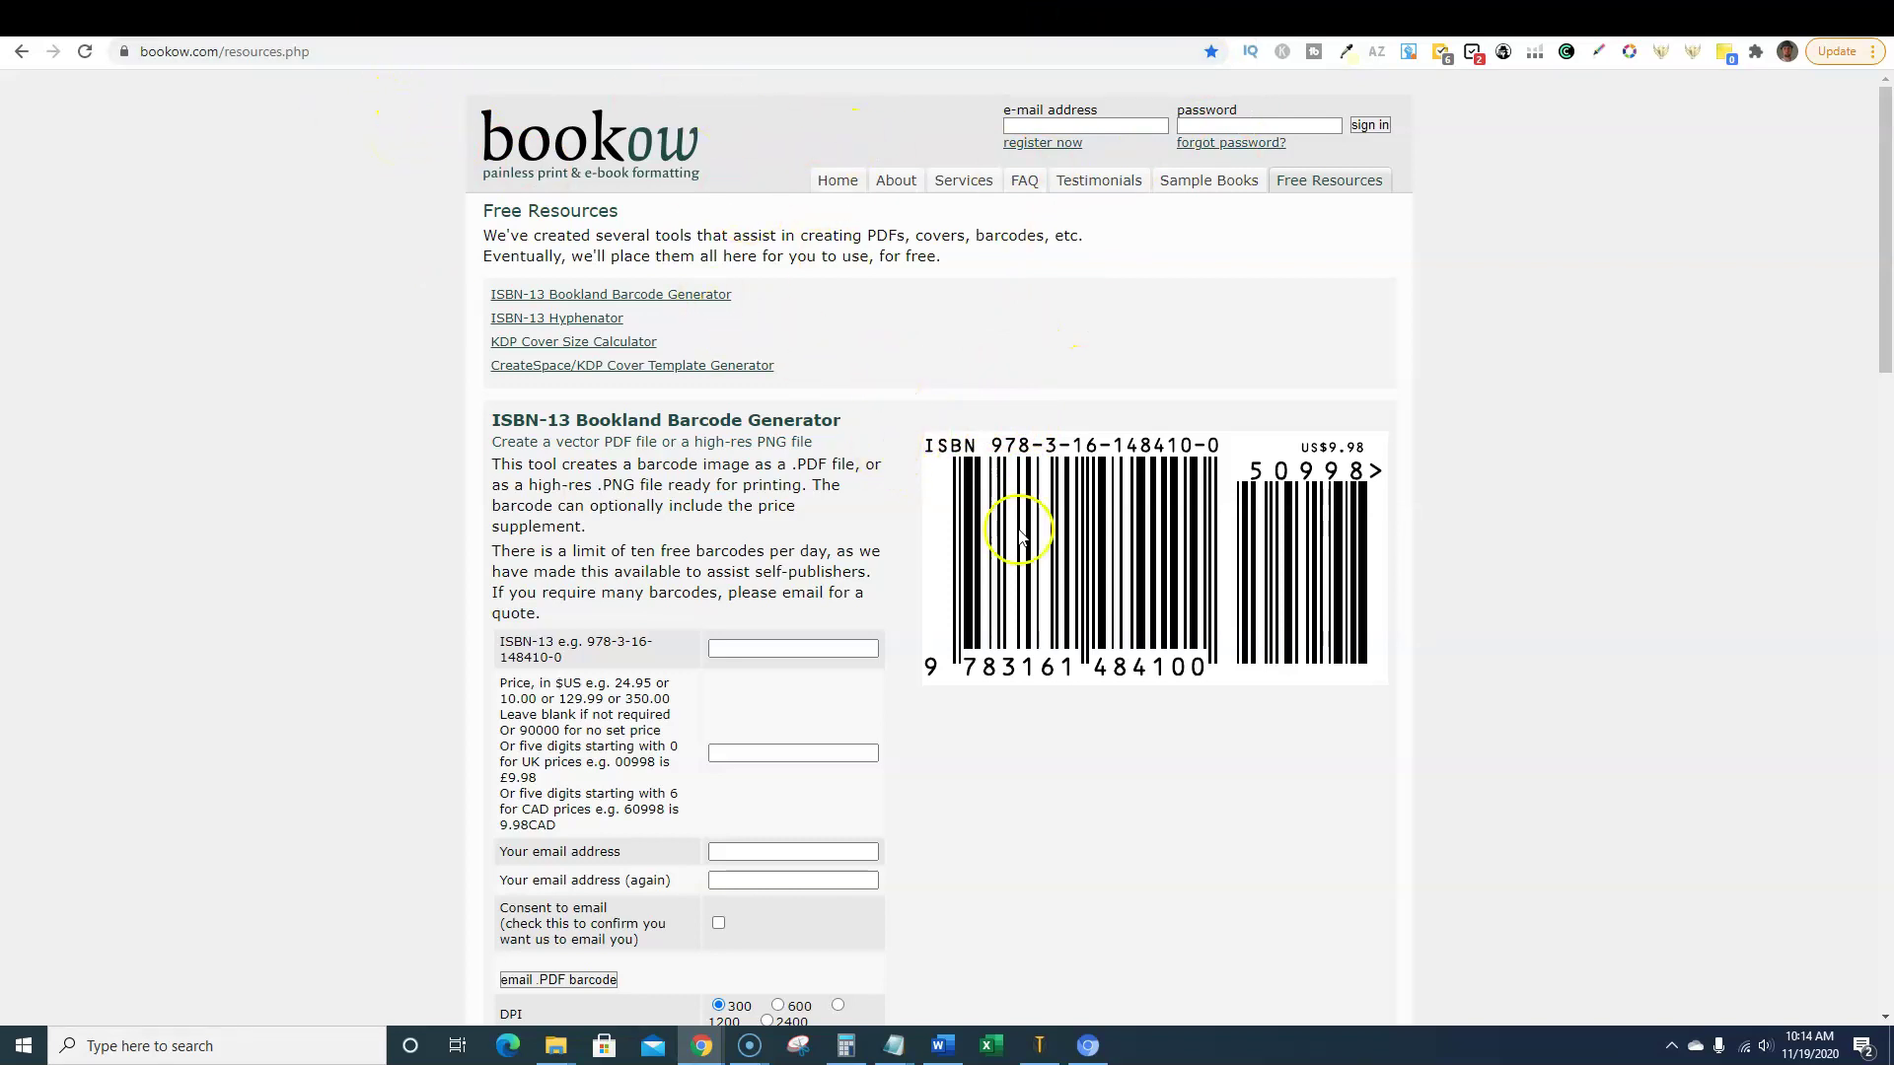
scroll(1019, 538, "down", 5)
scroll(1020, 538, "down", 7)
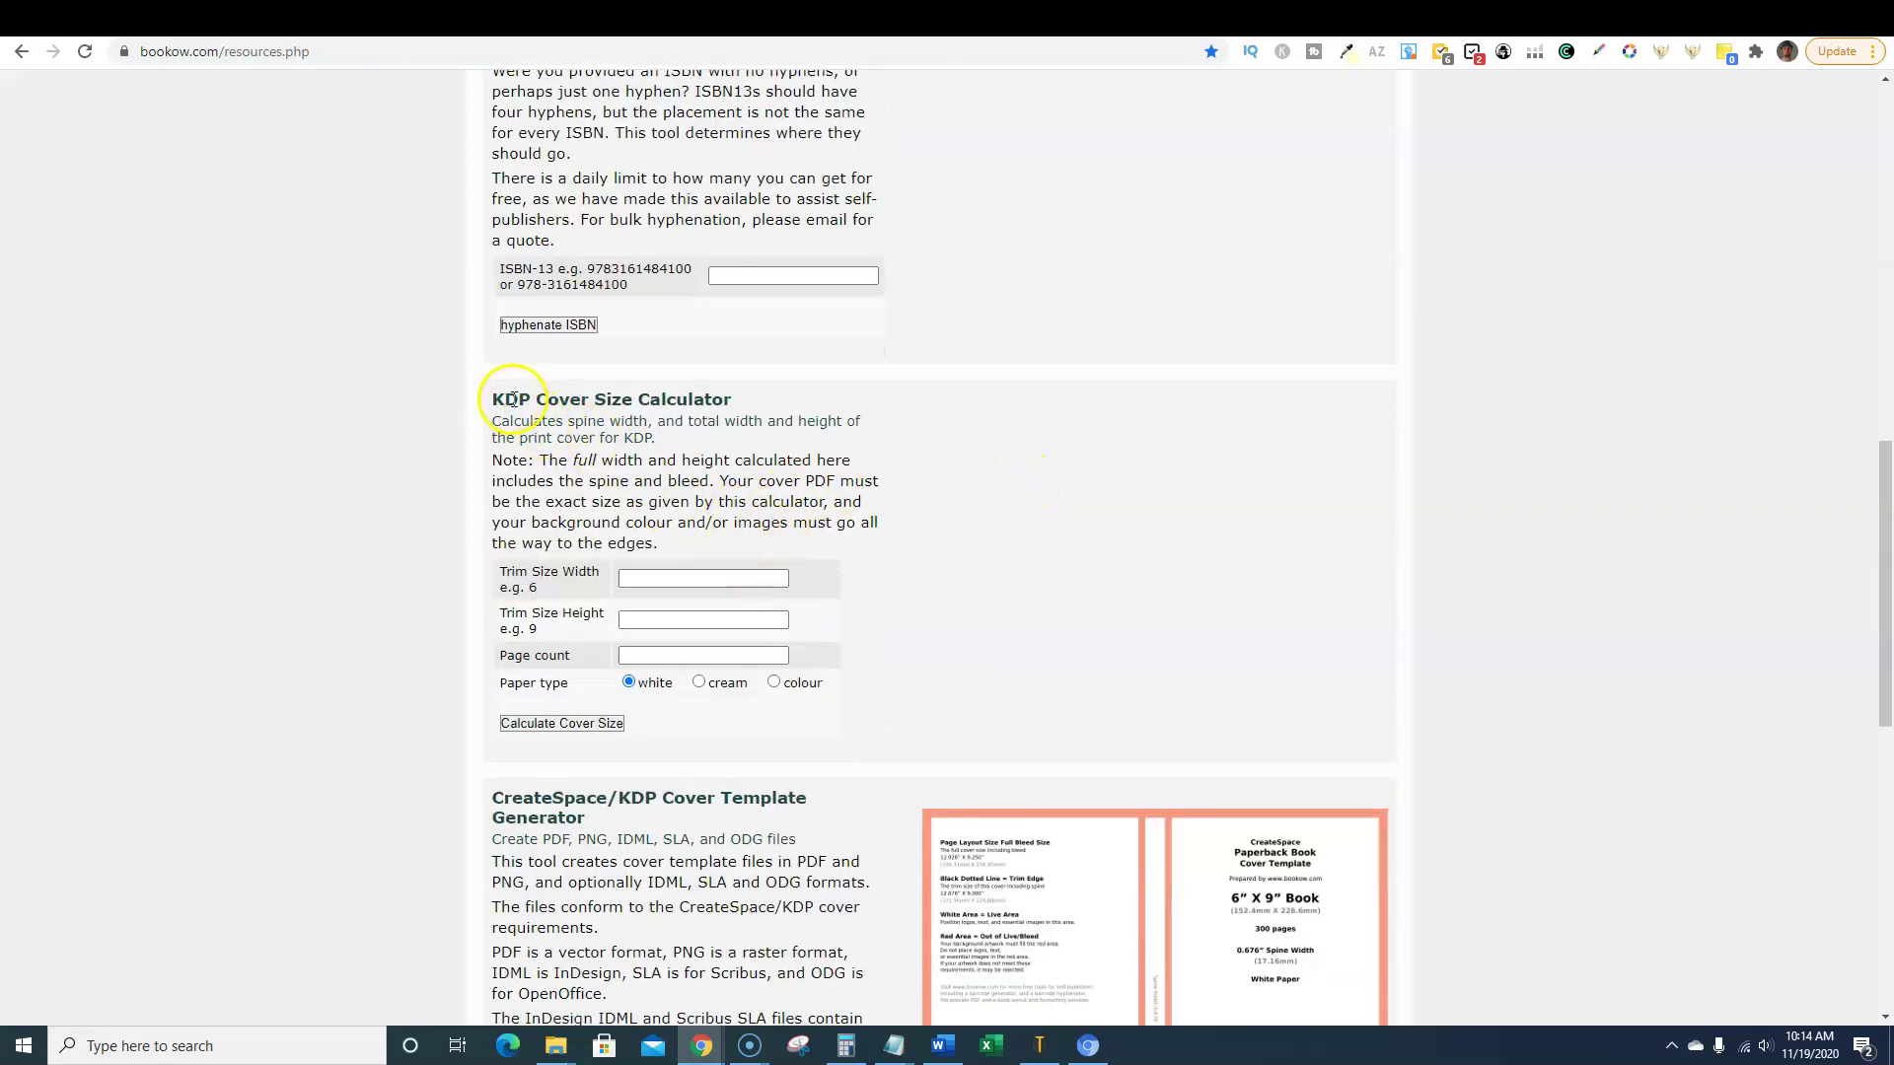
left_click(646, 579)
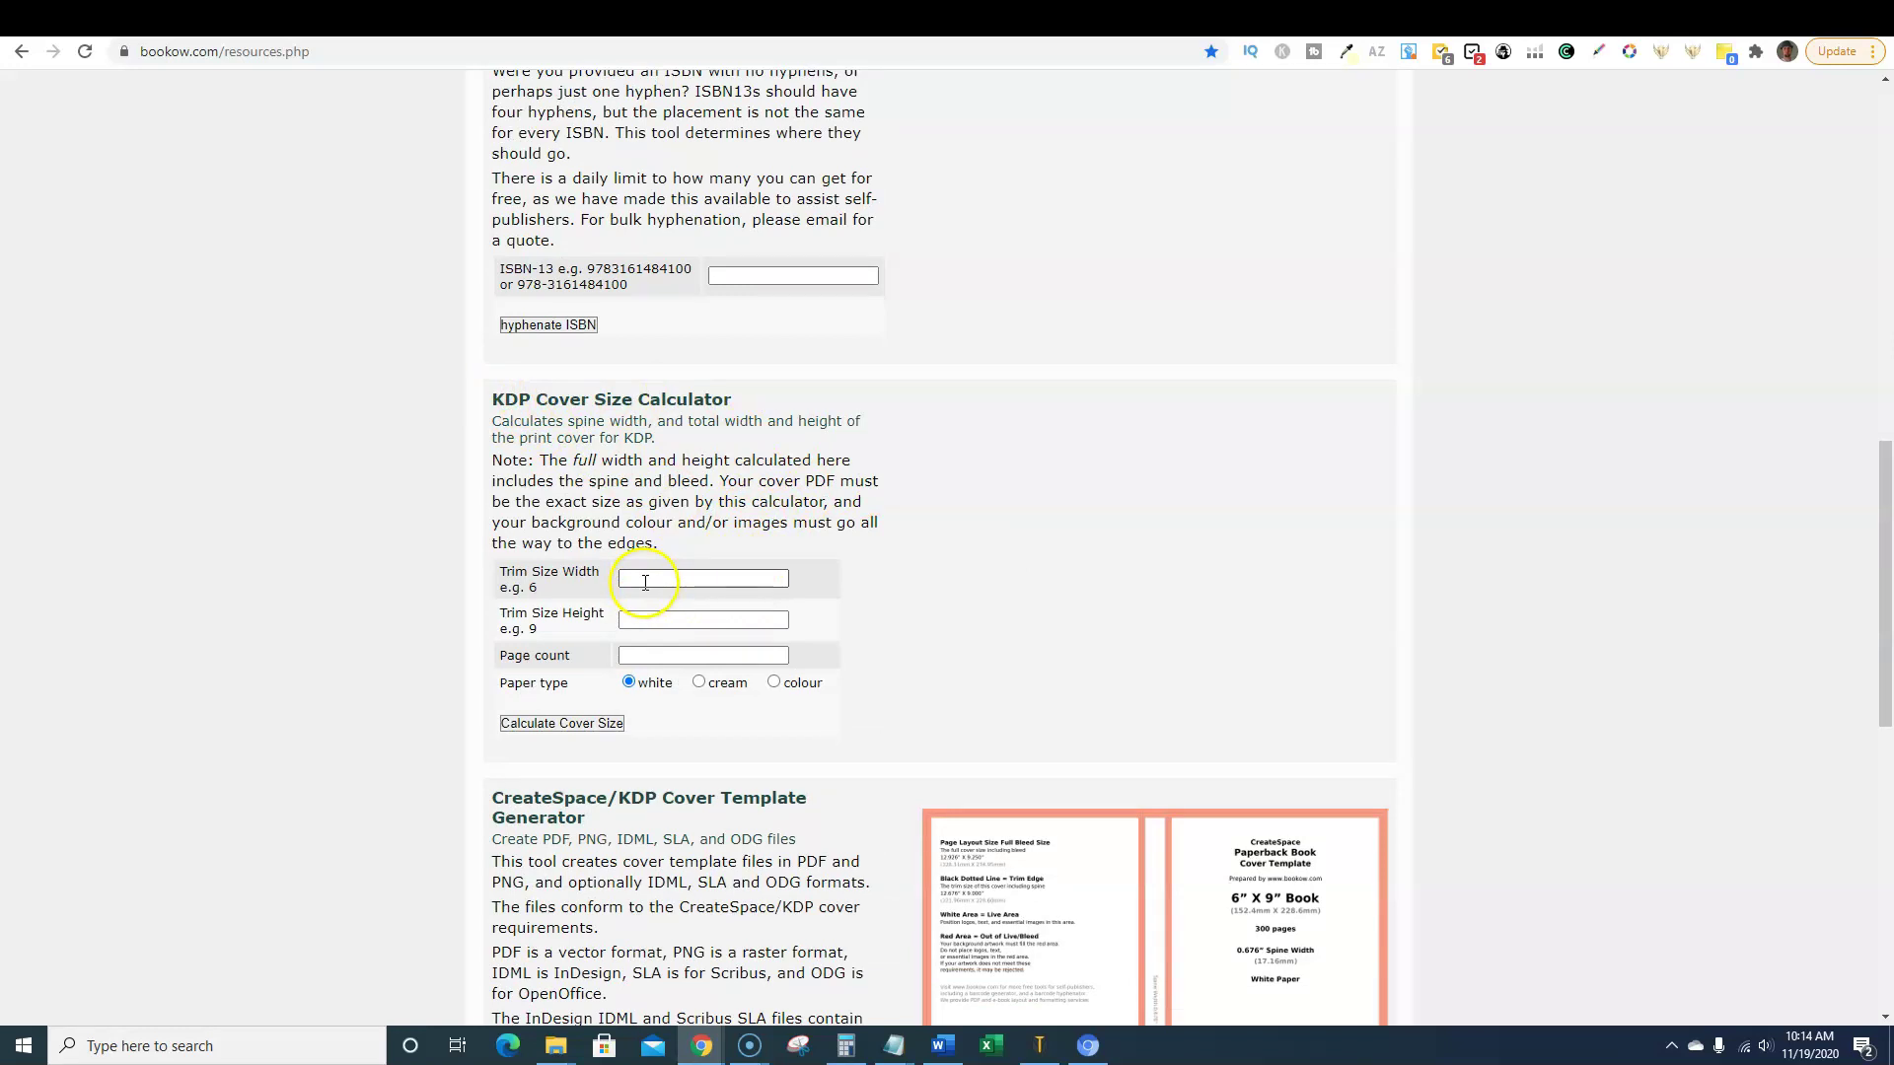
left_click(660, 614)
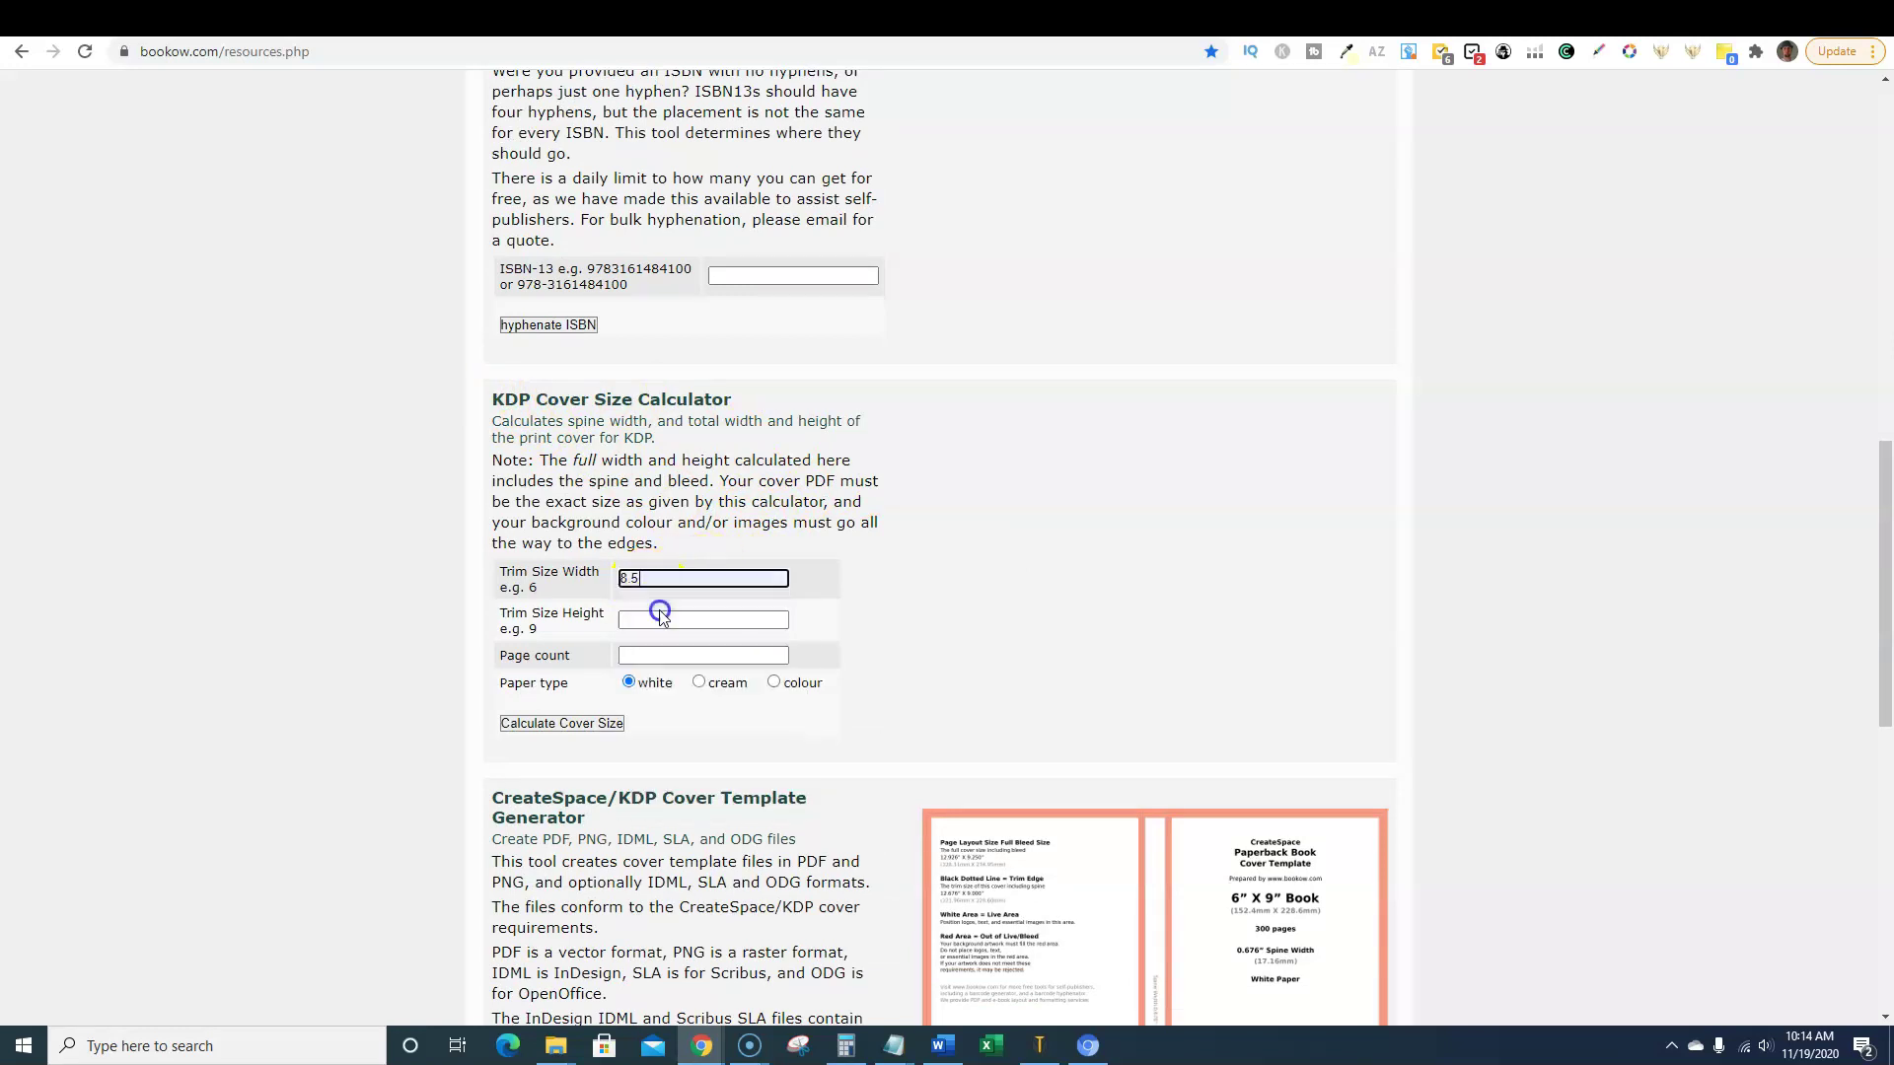
left_click(657, 621)
left_click(649, 656)
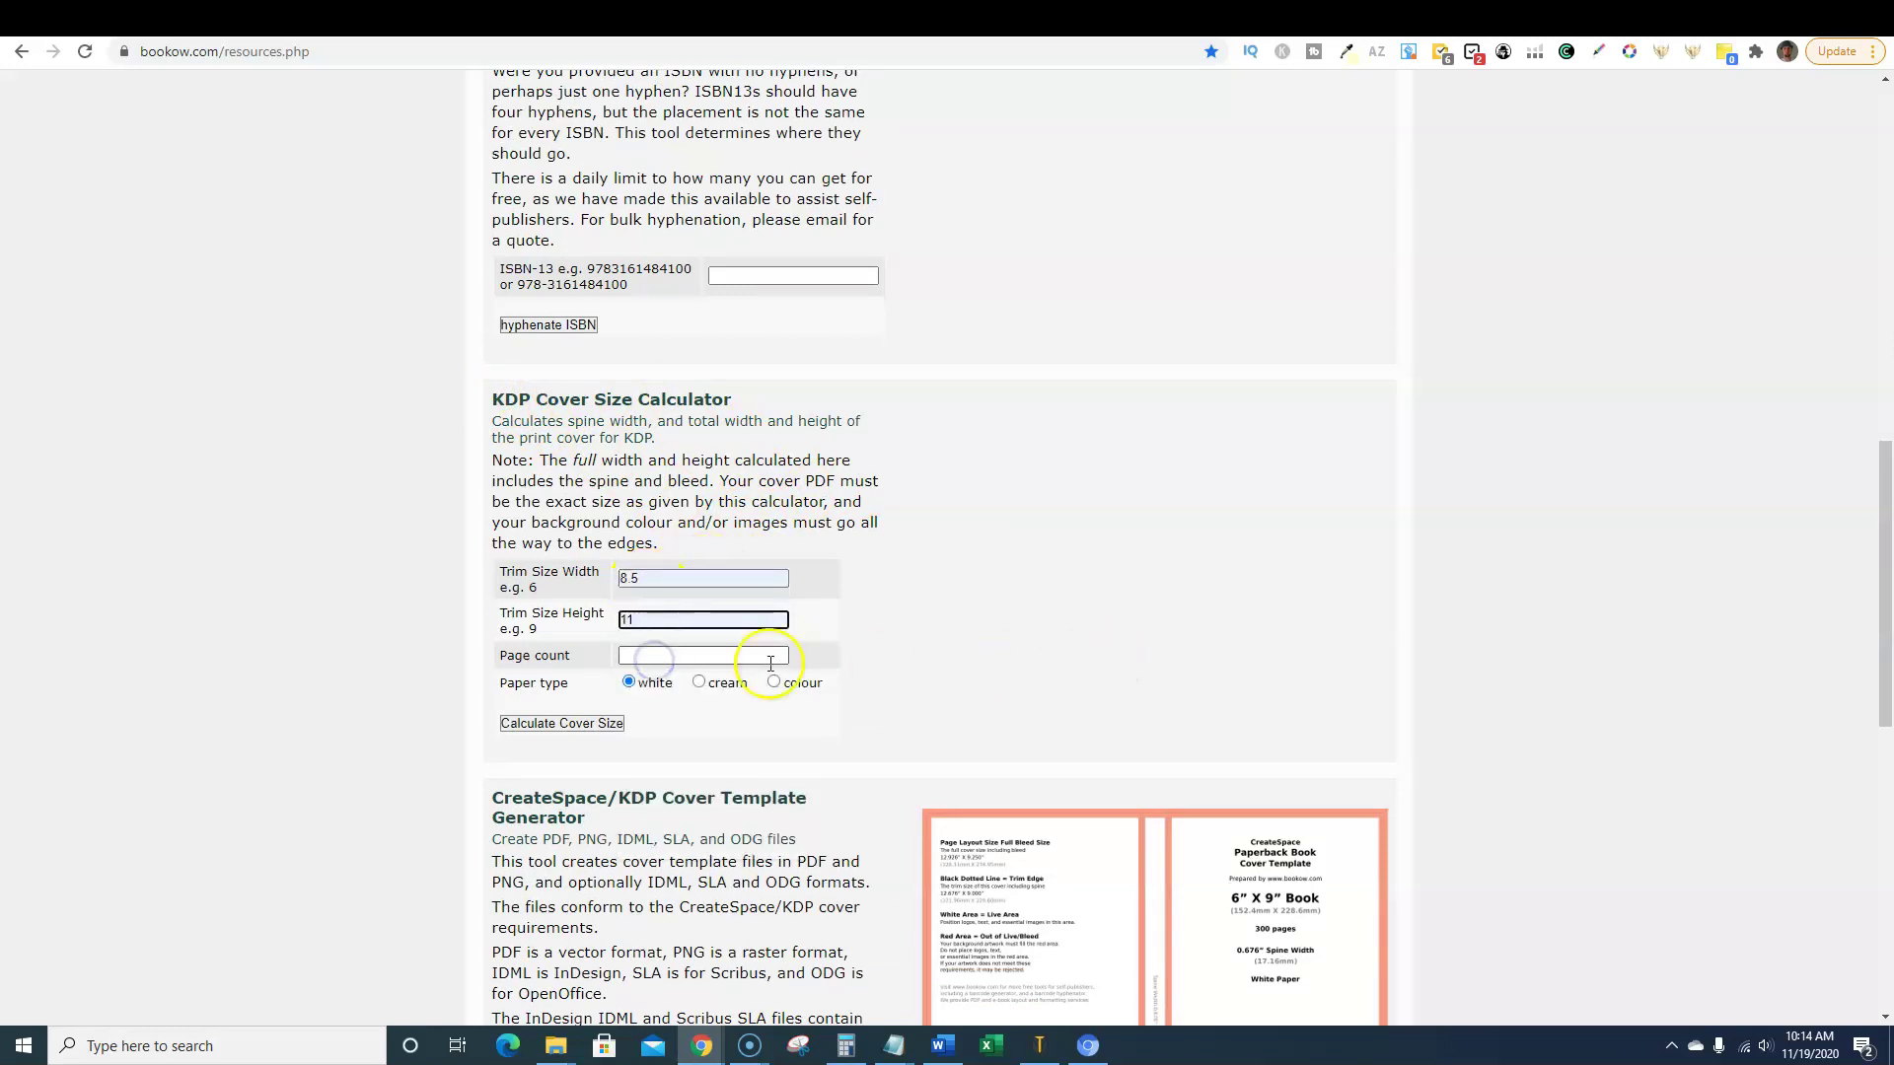
left_click(649, 653)
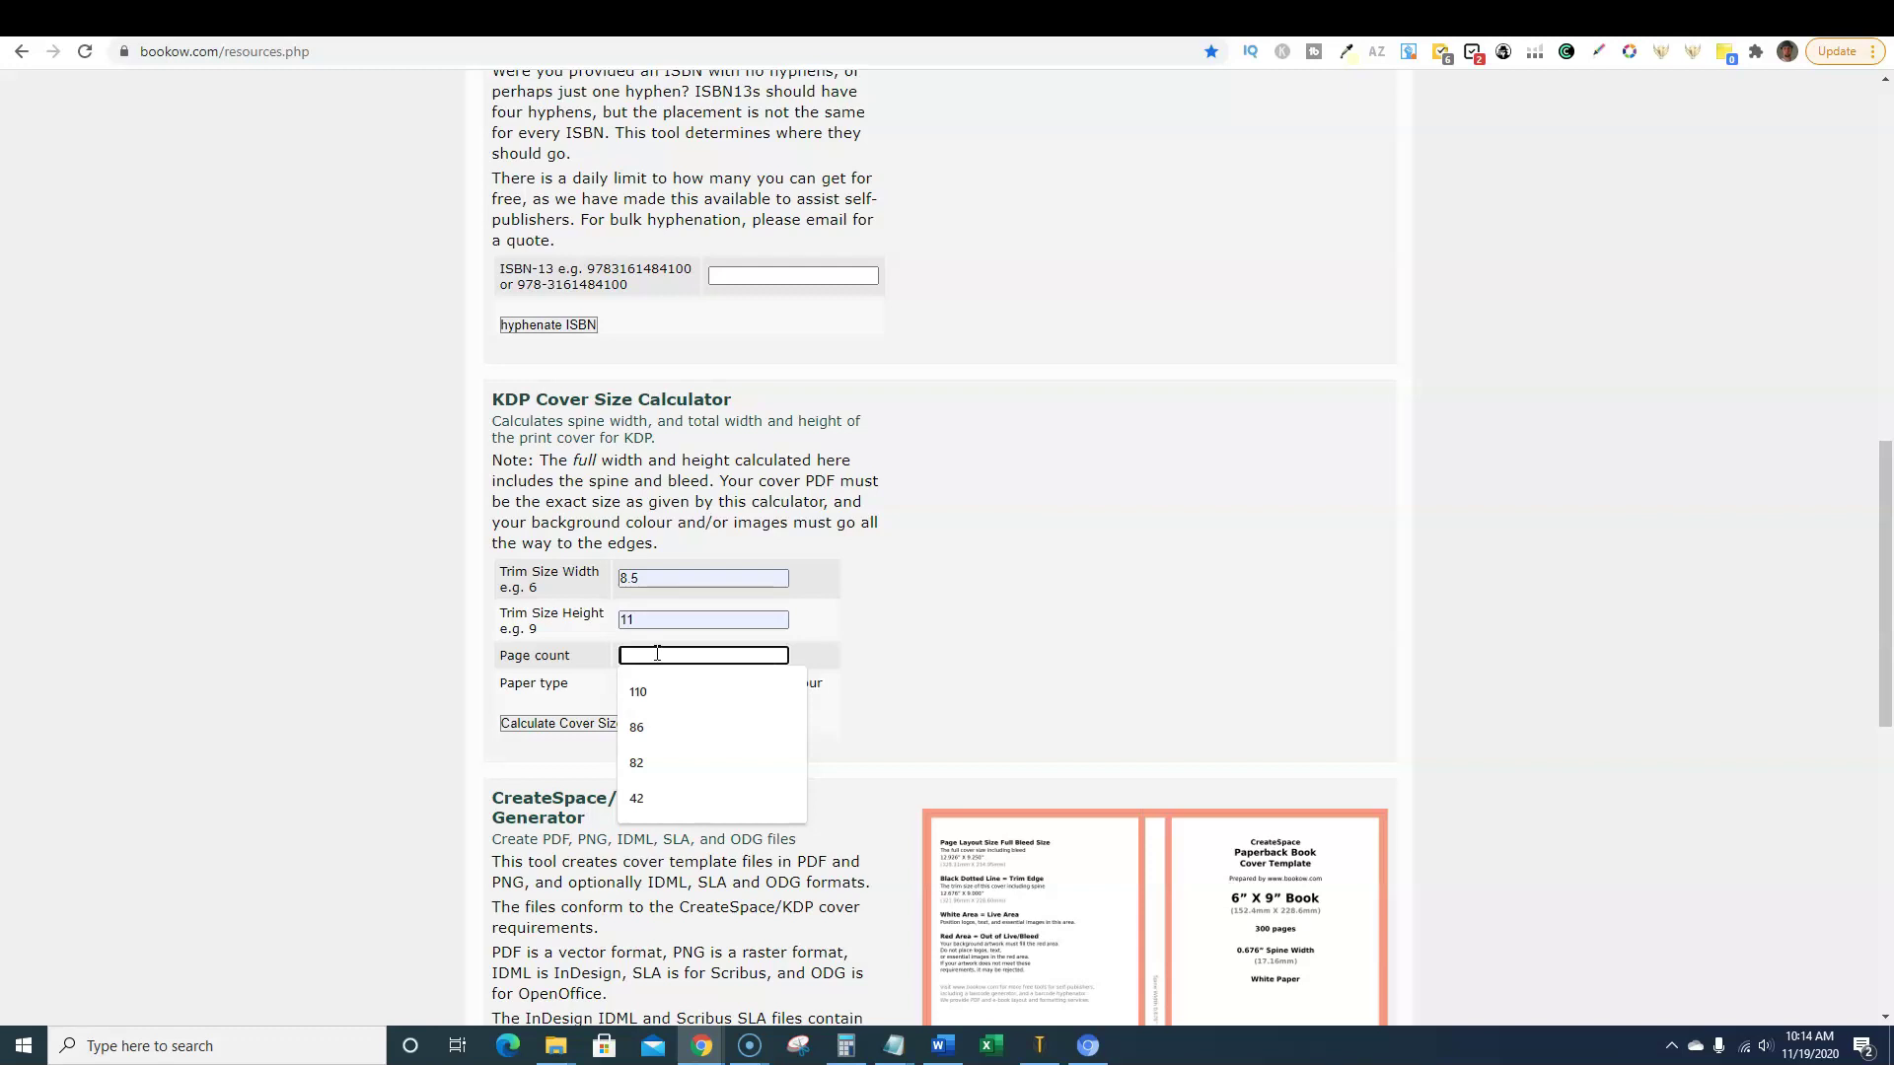
type("60")
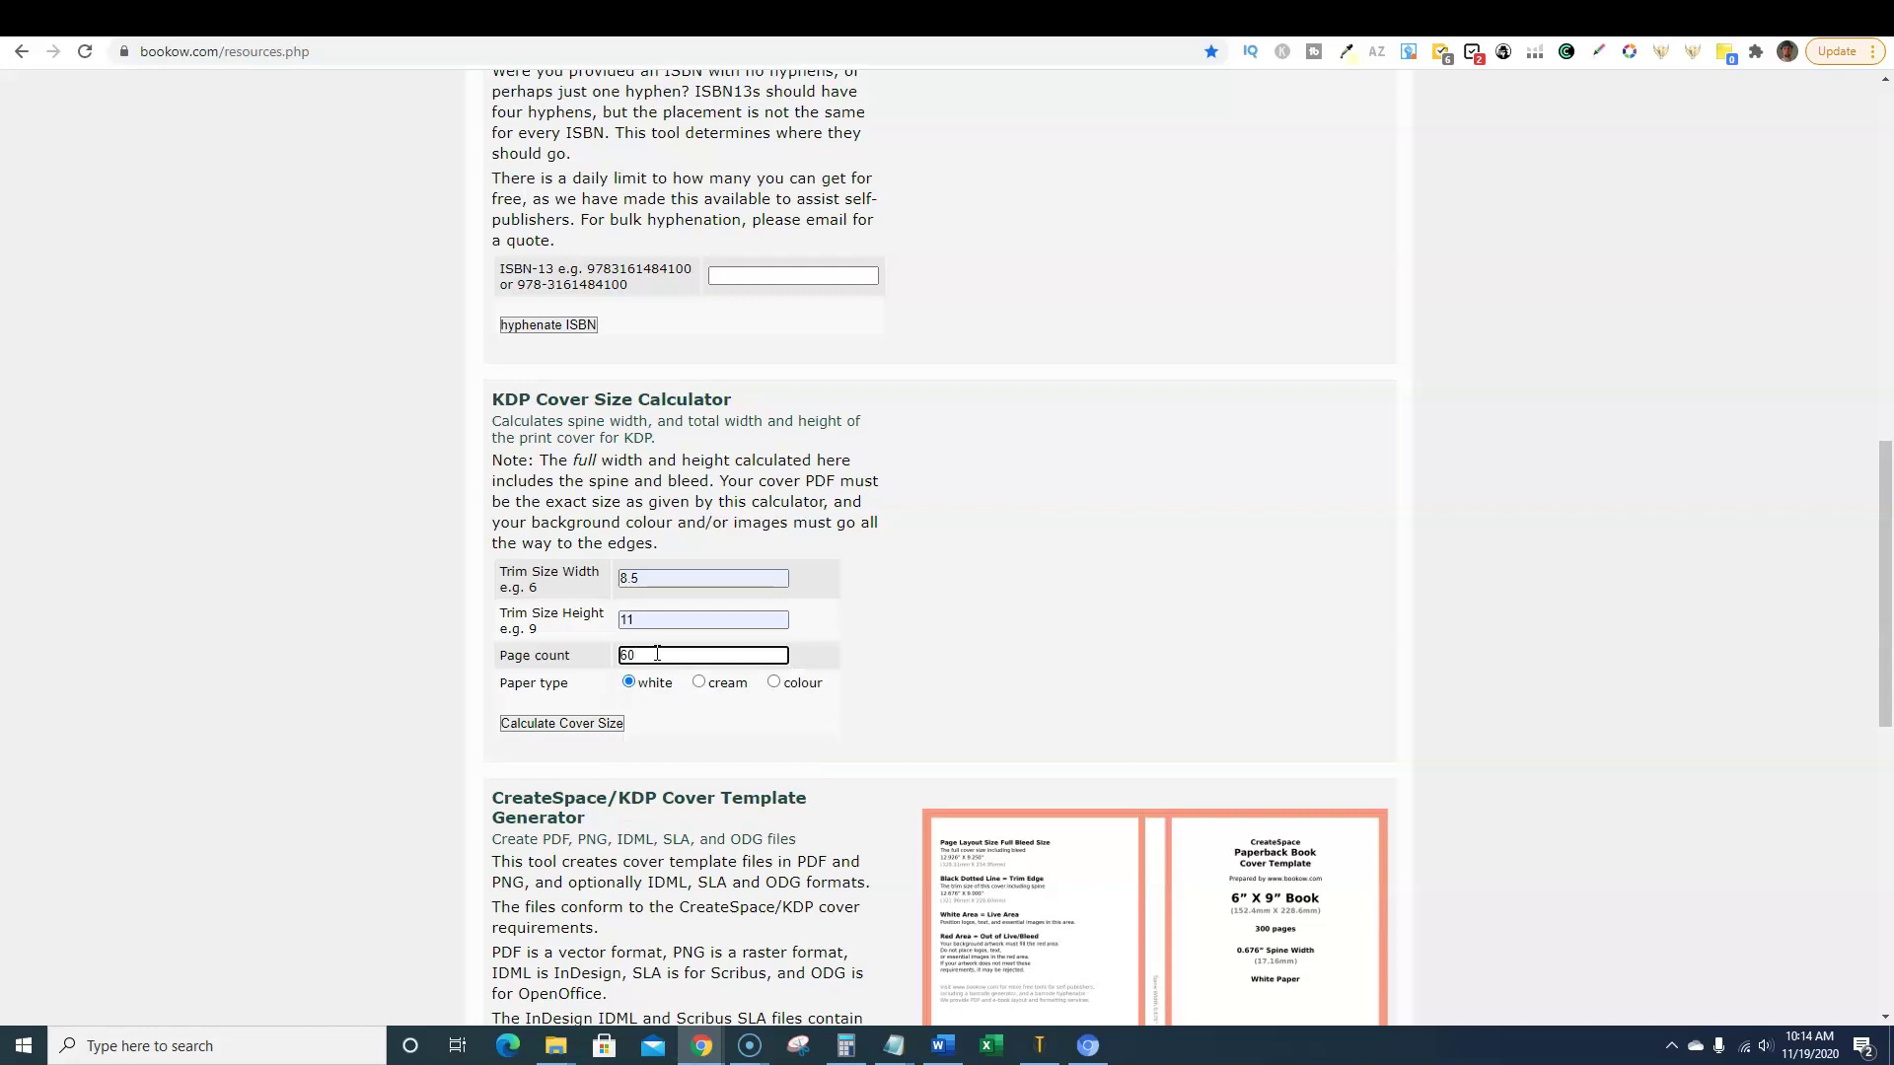
left_click(592, 723)
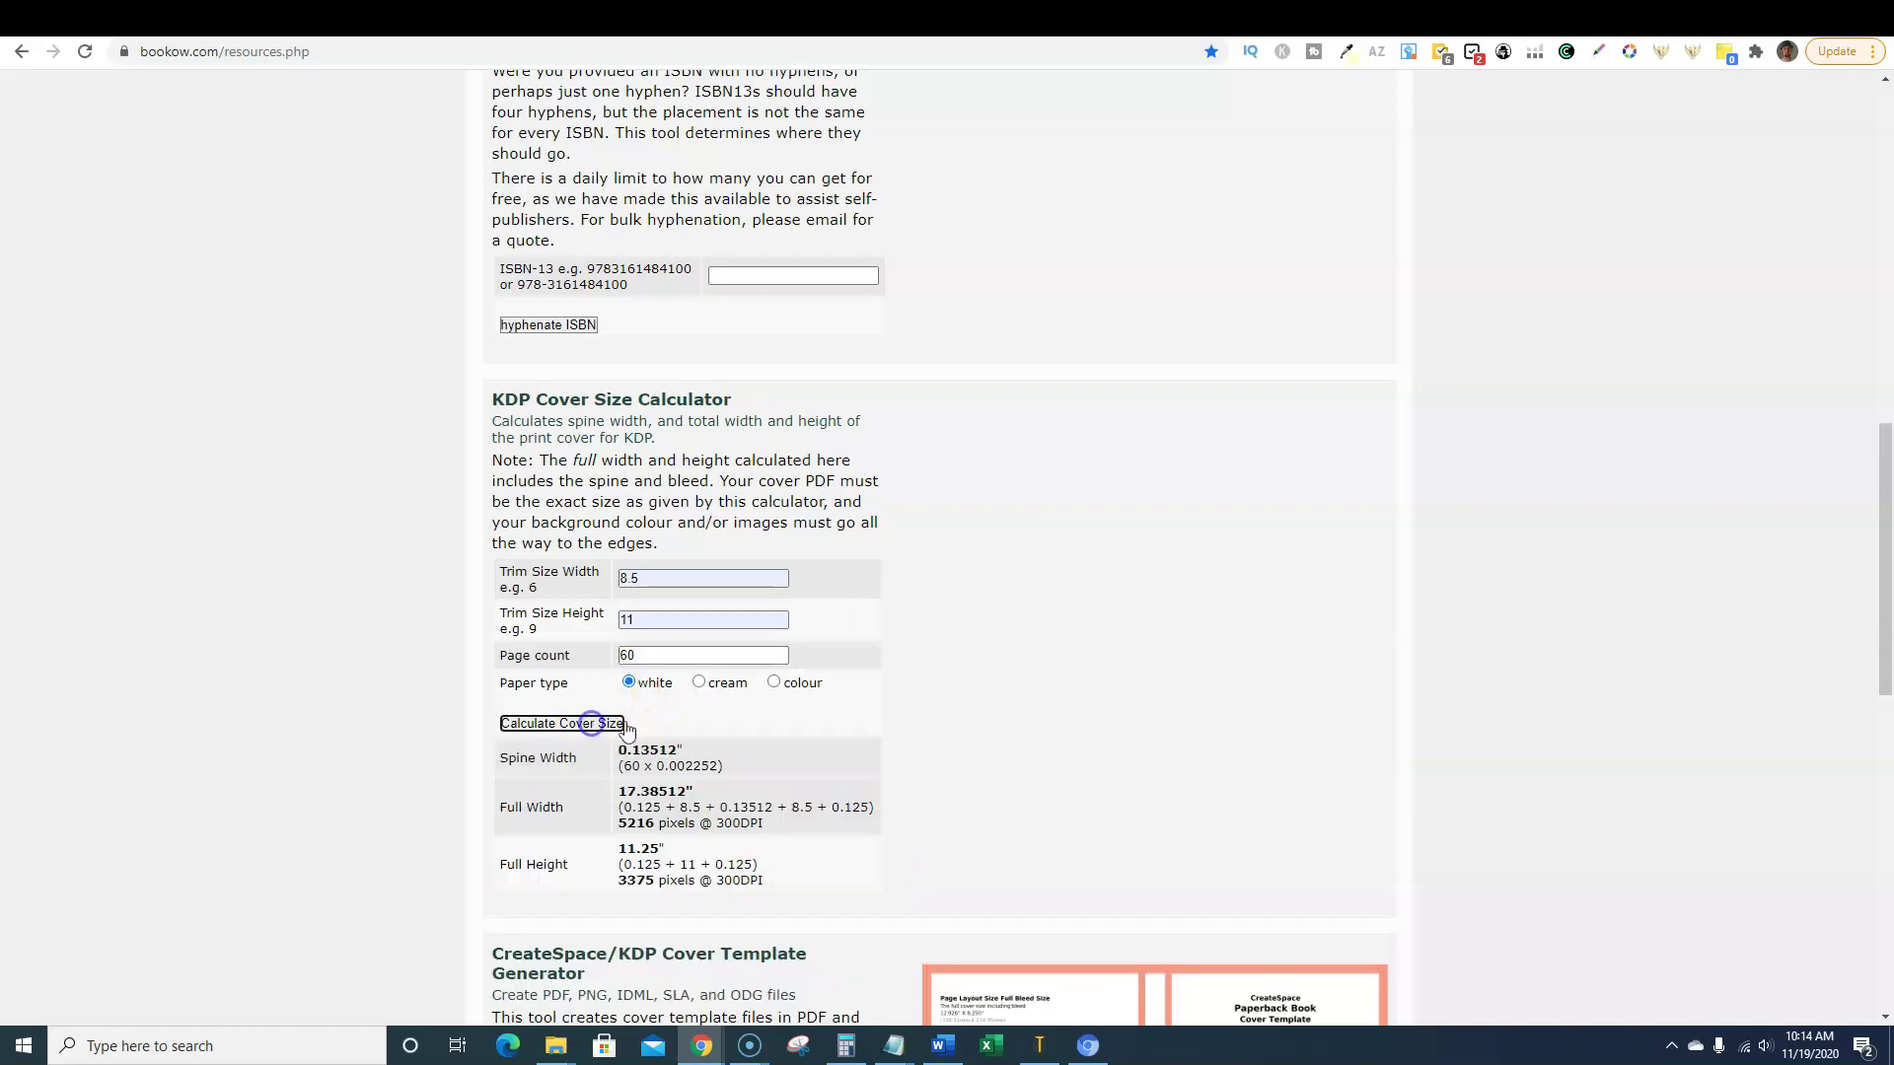
- Copy the calculated full width, switch to Canva, and set up a custom-size design in inches with a width of 17.385
scroll(962, 723, "down", 2)
scroll(663, 722, "up", 1)
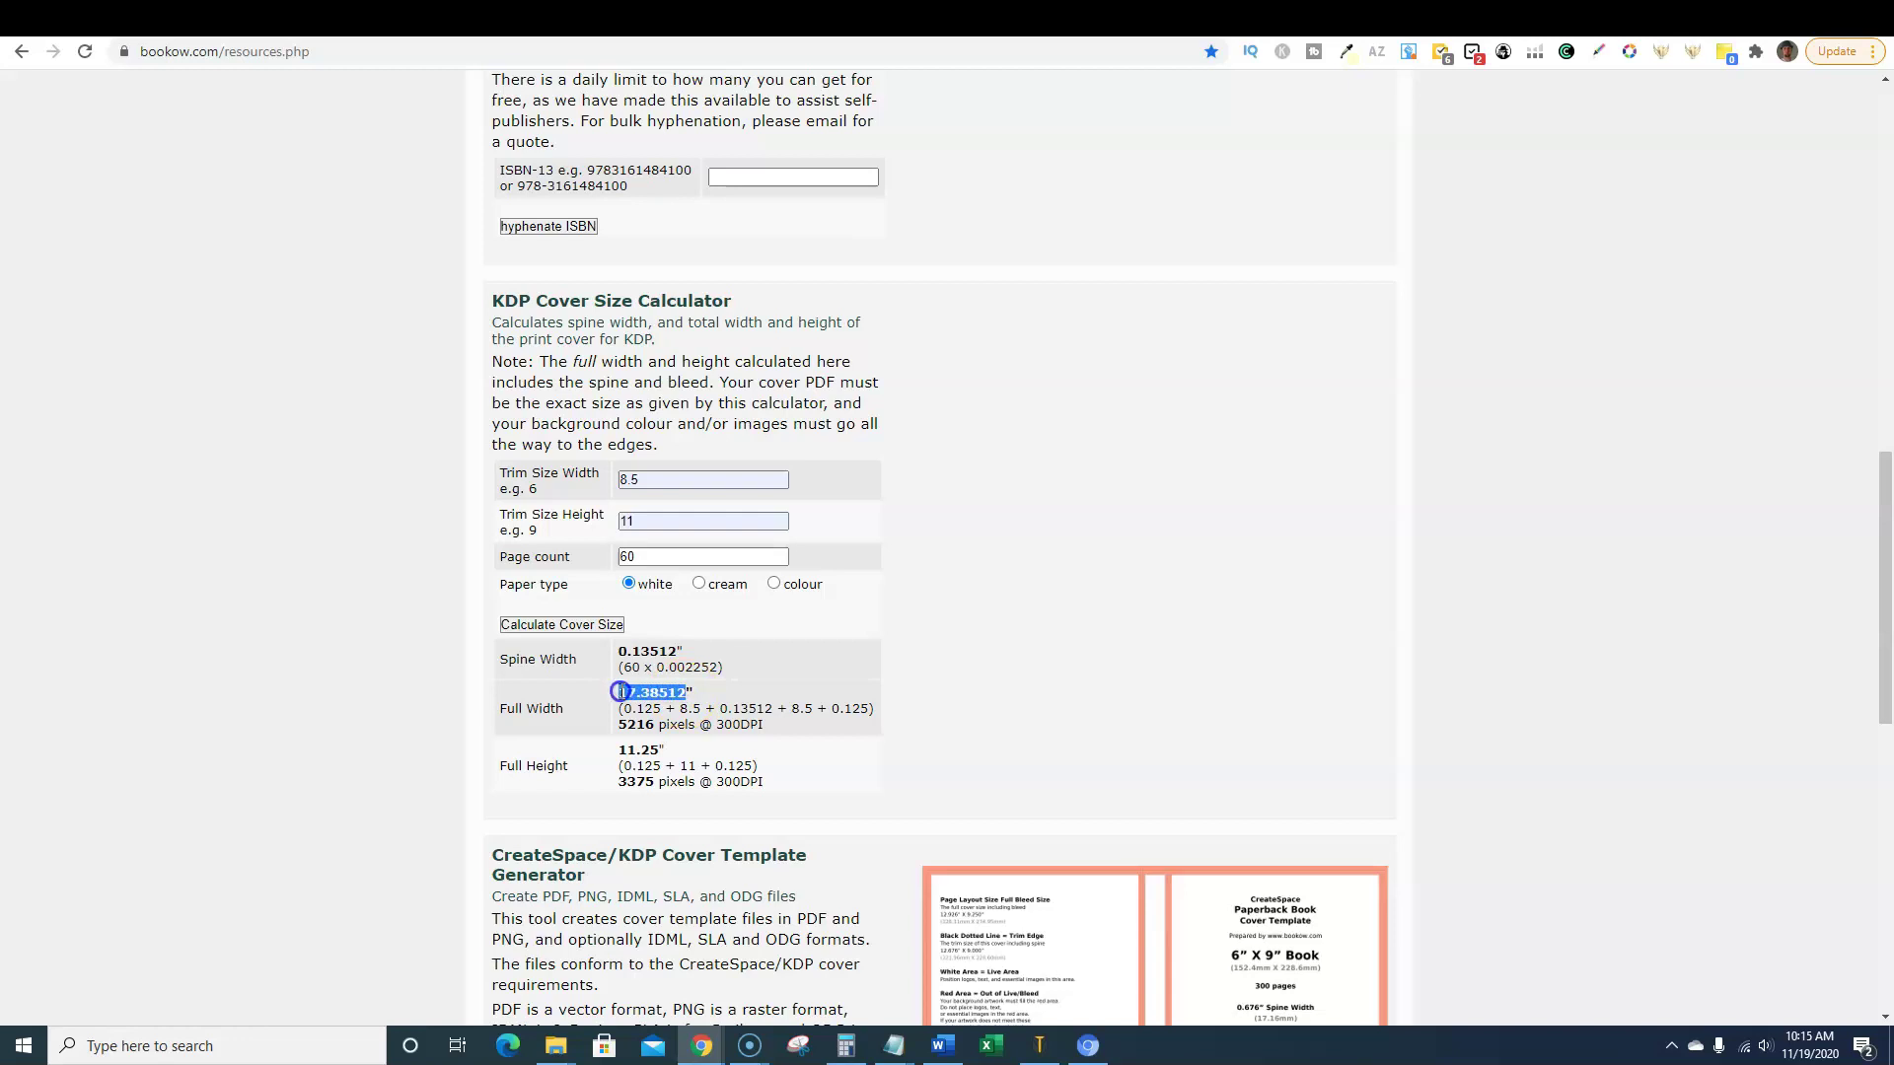
left_click(1158, 13)
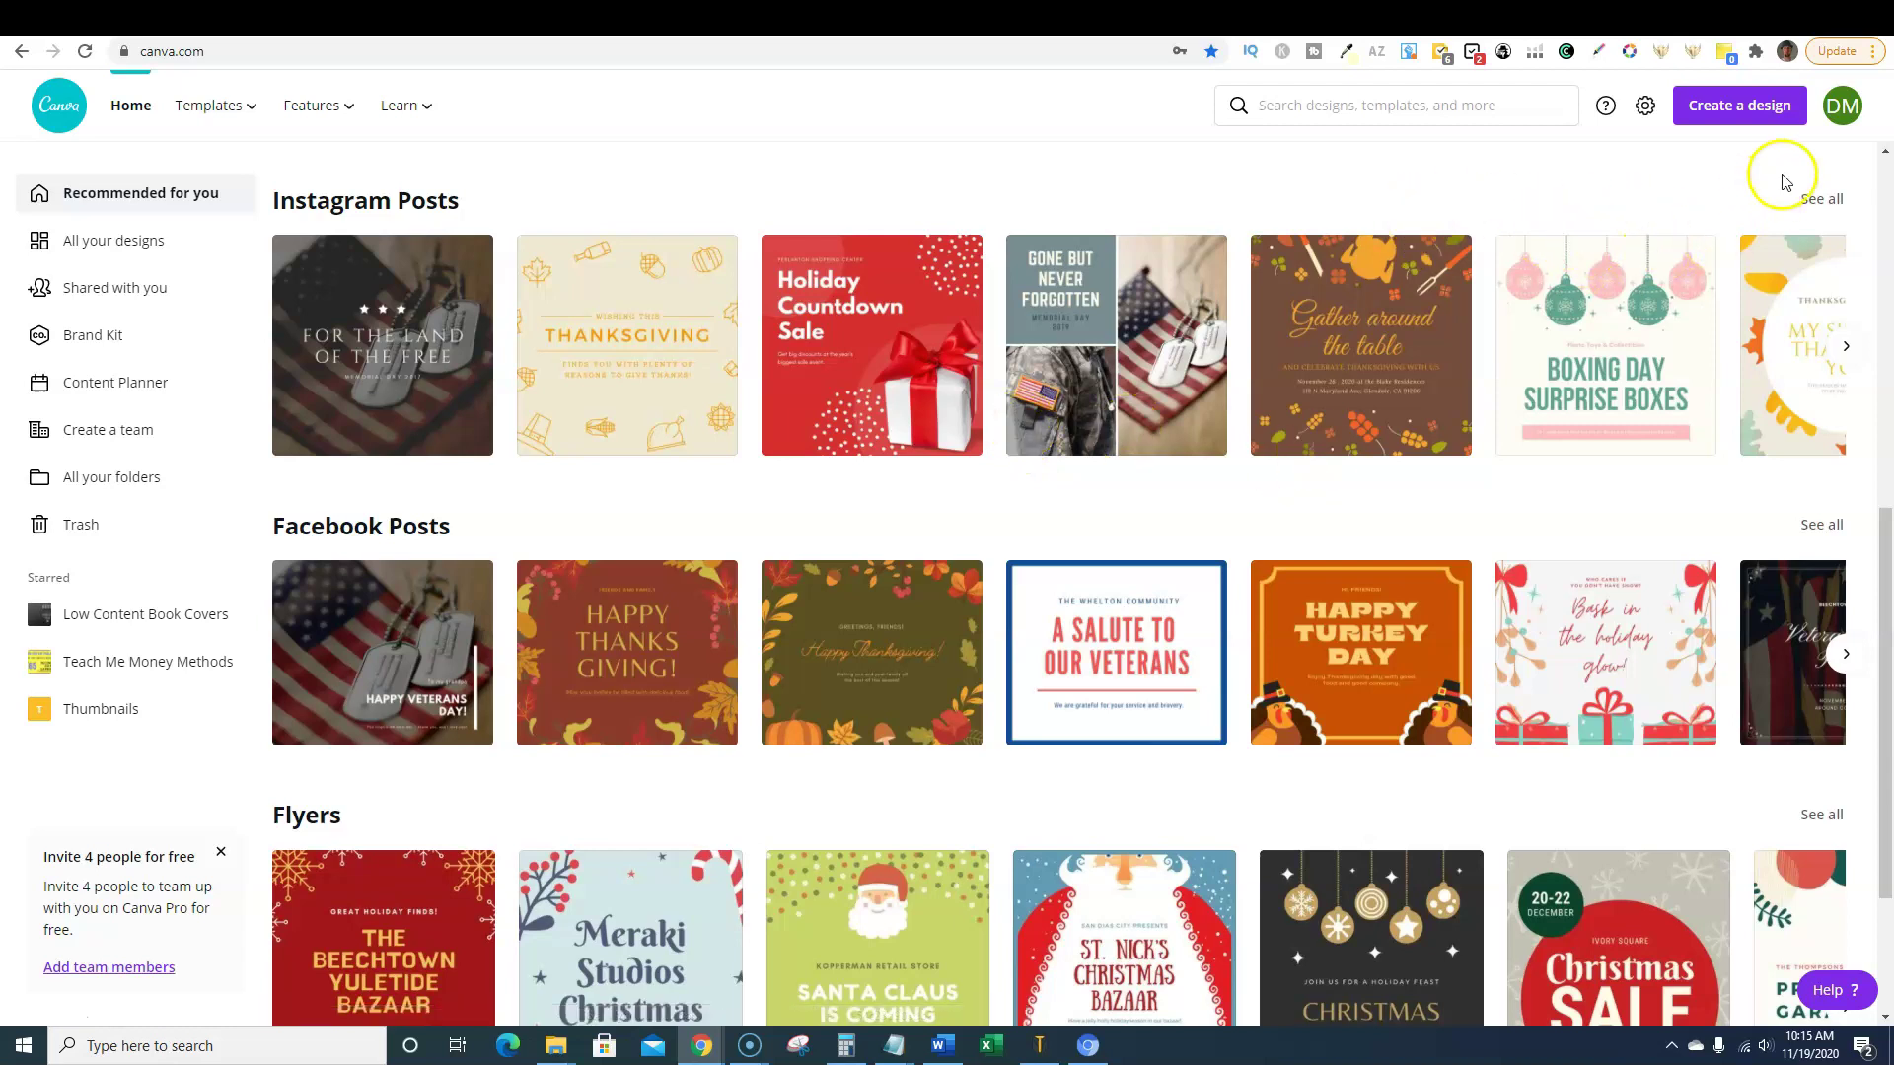
left_click(1742, 117)
left_click(1534, 200)
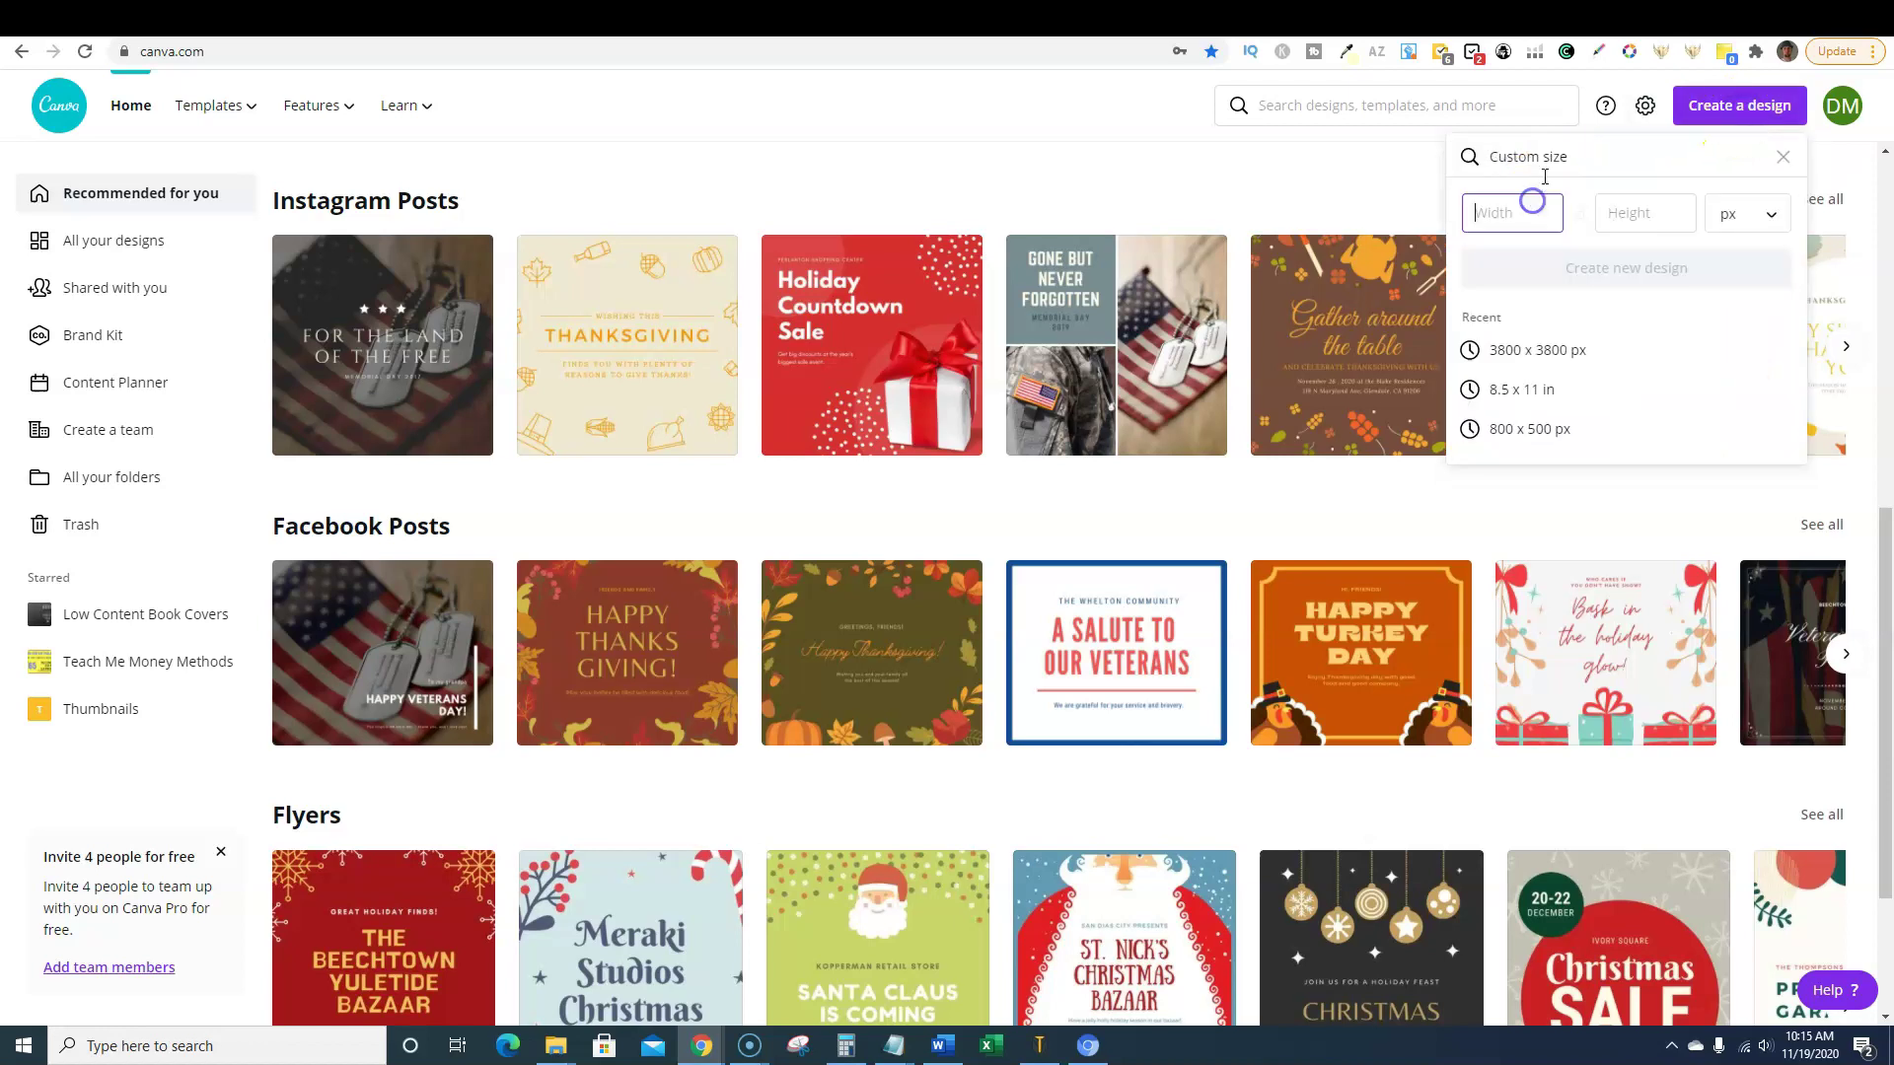
left_click(1676, 219)
left_click(1527, 227)
left_click(1741, 214)
left_click(1743, 259)
left_click(1519, 219)
- Copy the full height from the Bookow calculator, set the Canva design's height to 11.25 in and create the design
left_click(1075, 20)
left_click(1058, 20)
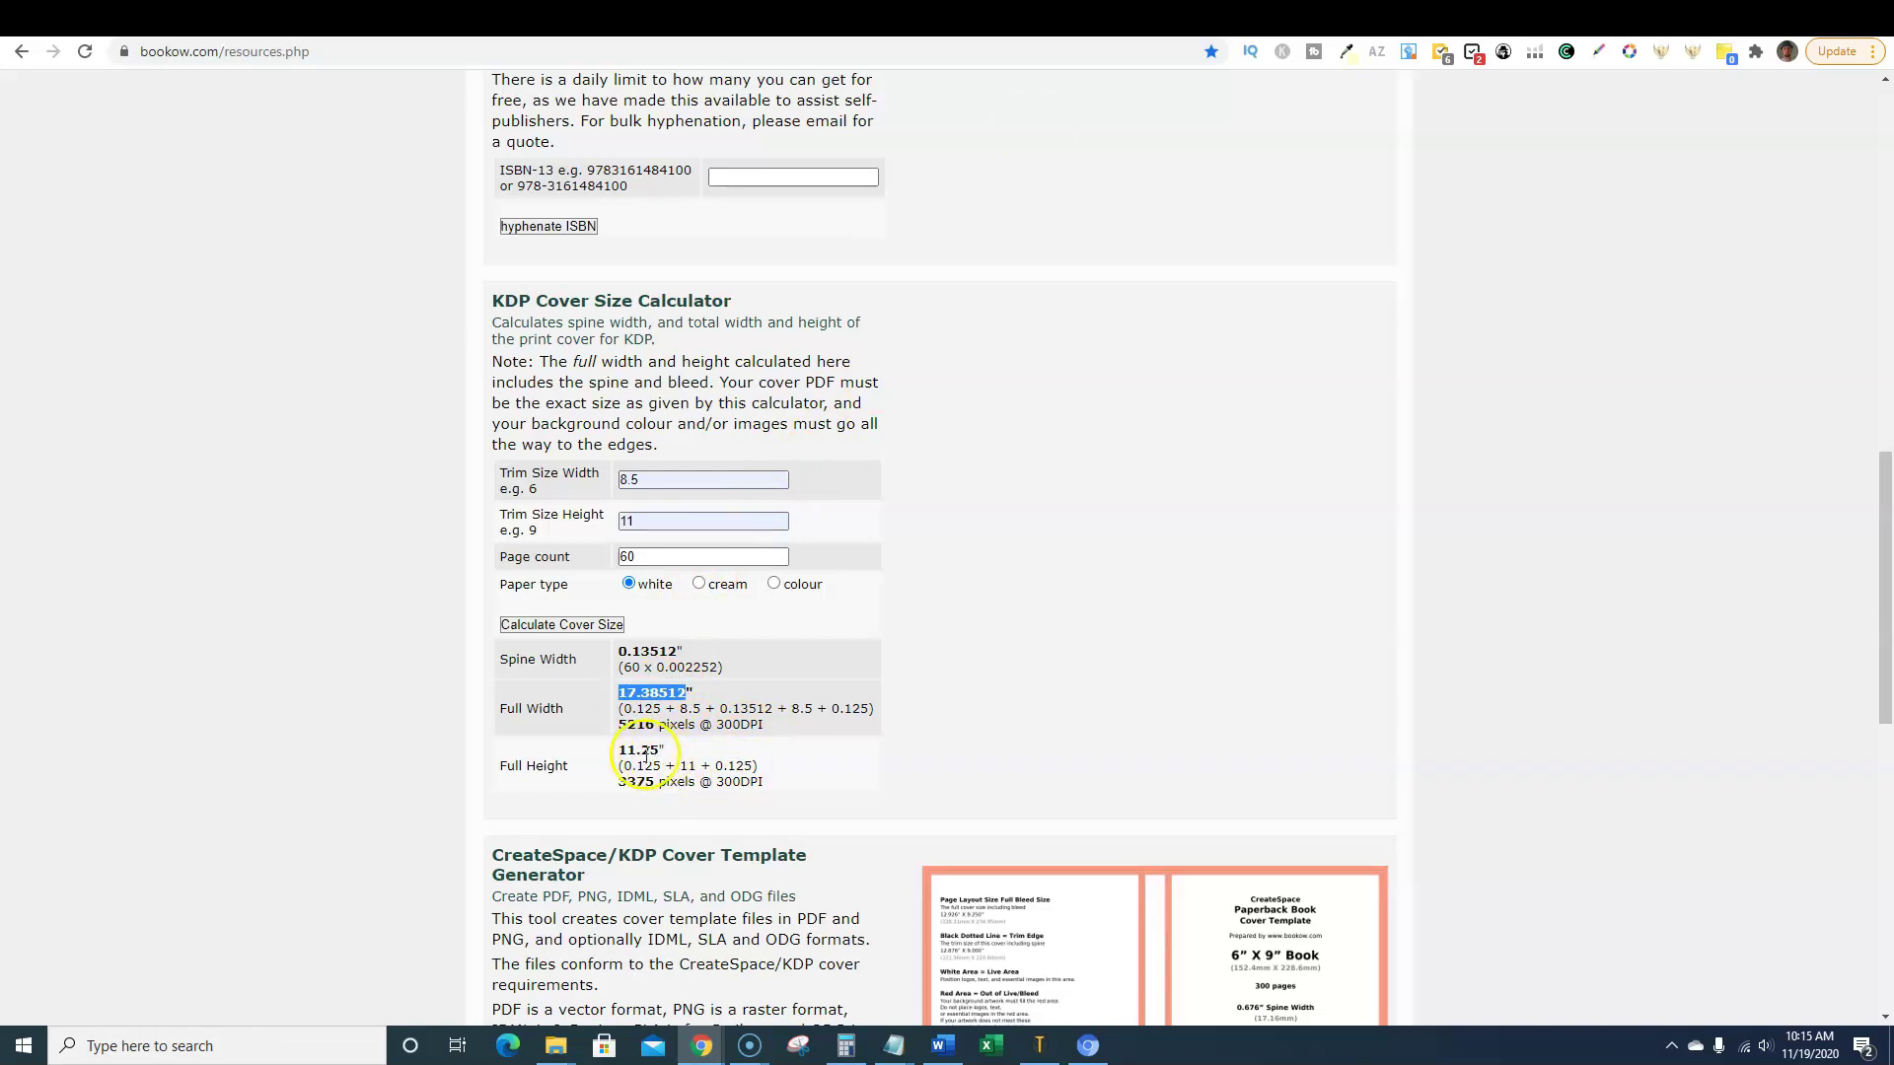
left_click_drag(660, 746, 624, 750)
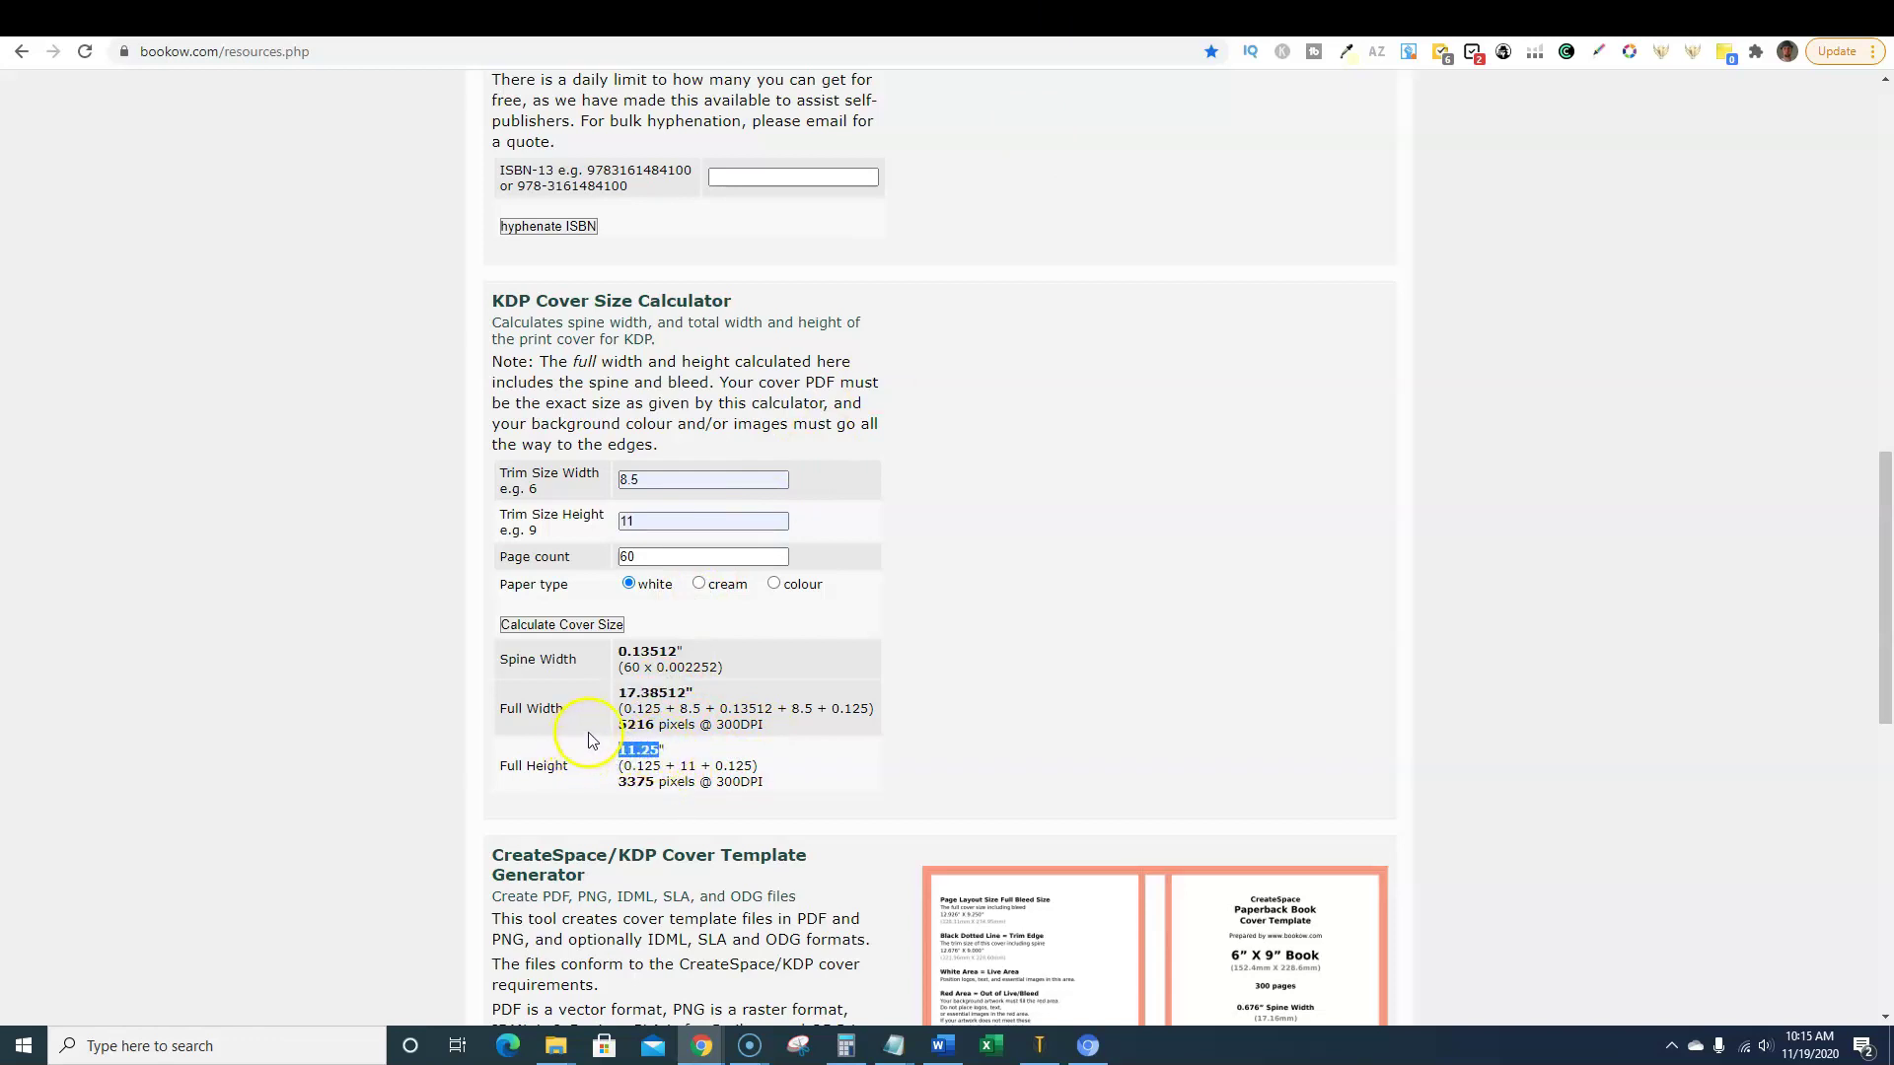
left_click(1154, 21)
left_click(1617, 219)
type("11.25")
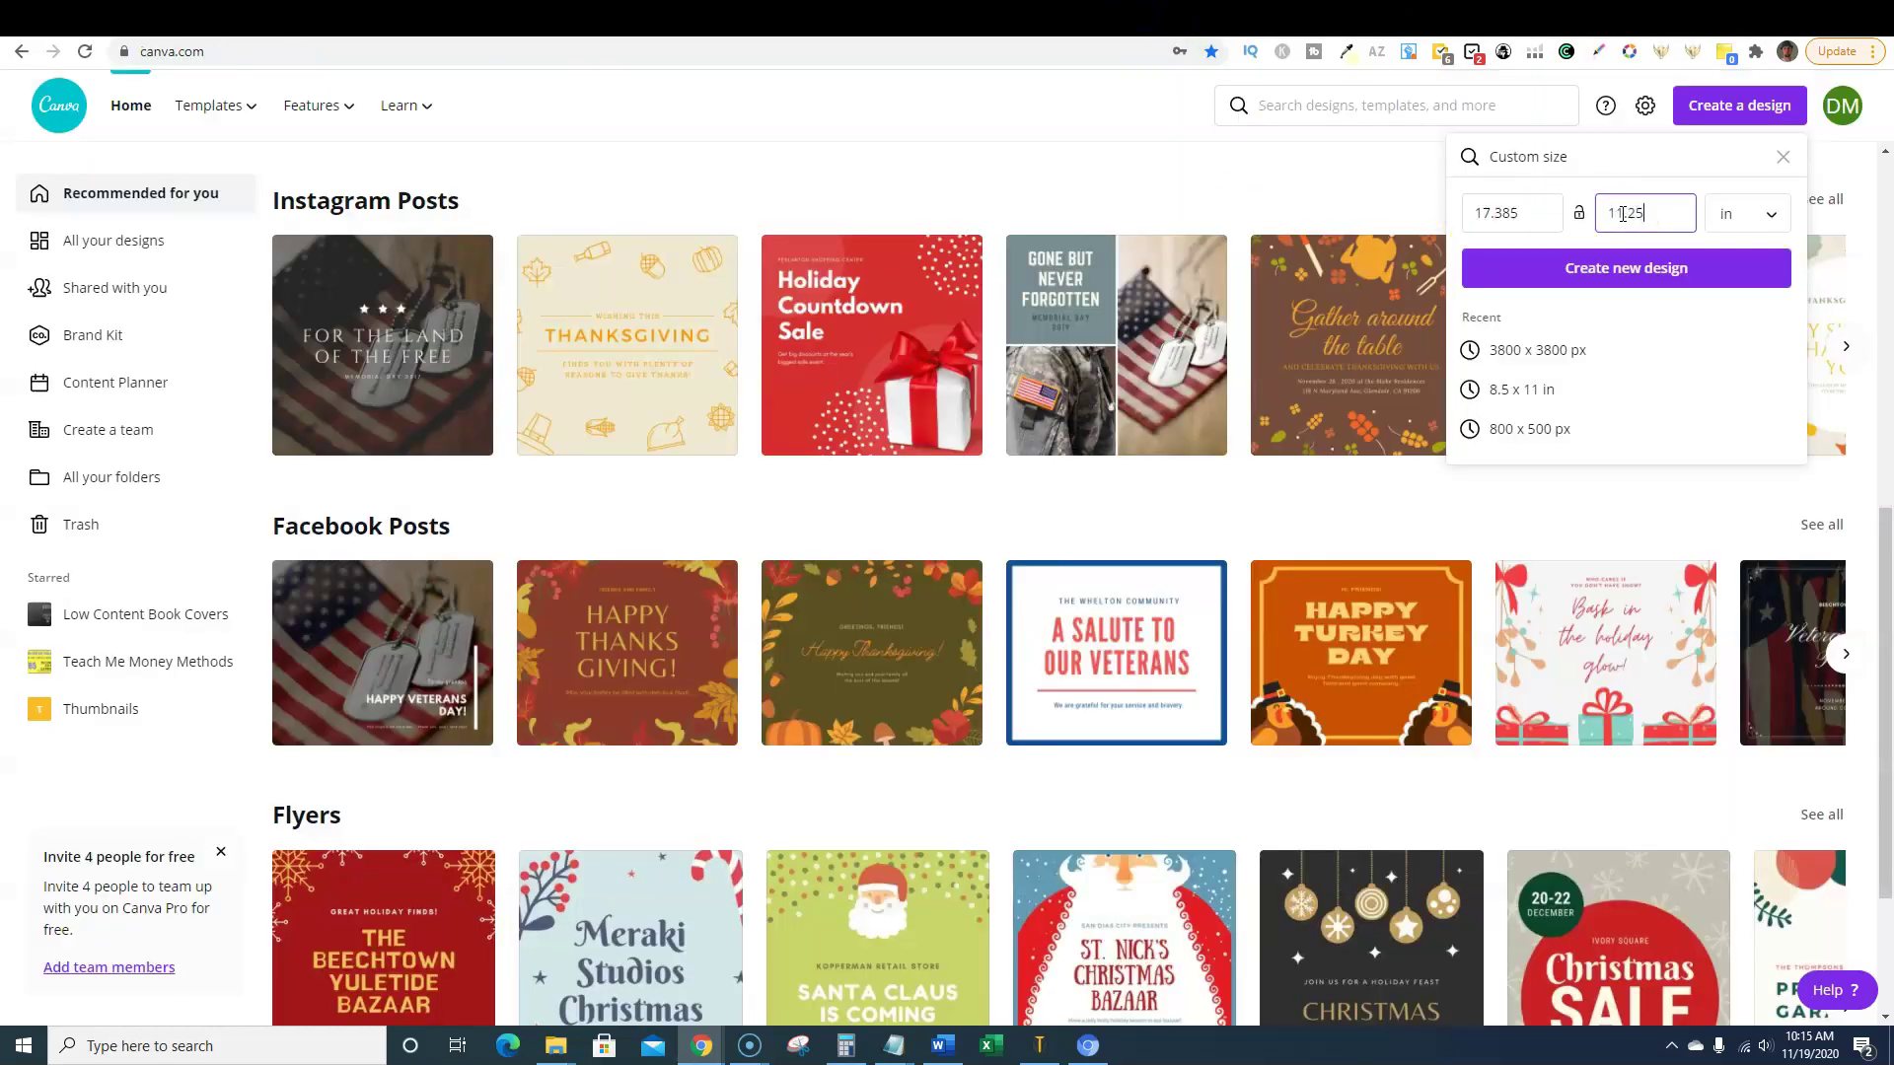
left_click(1614, 266)
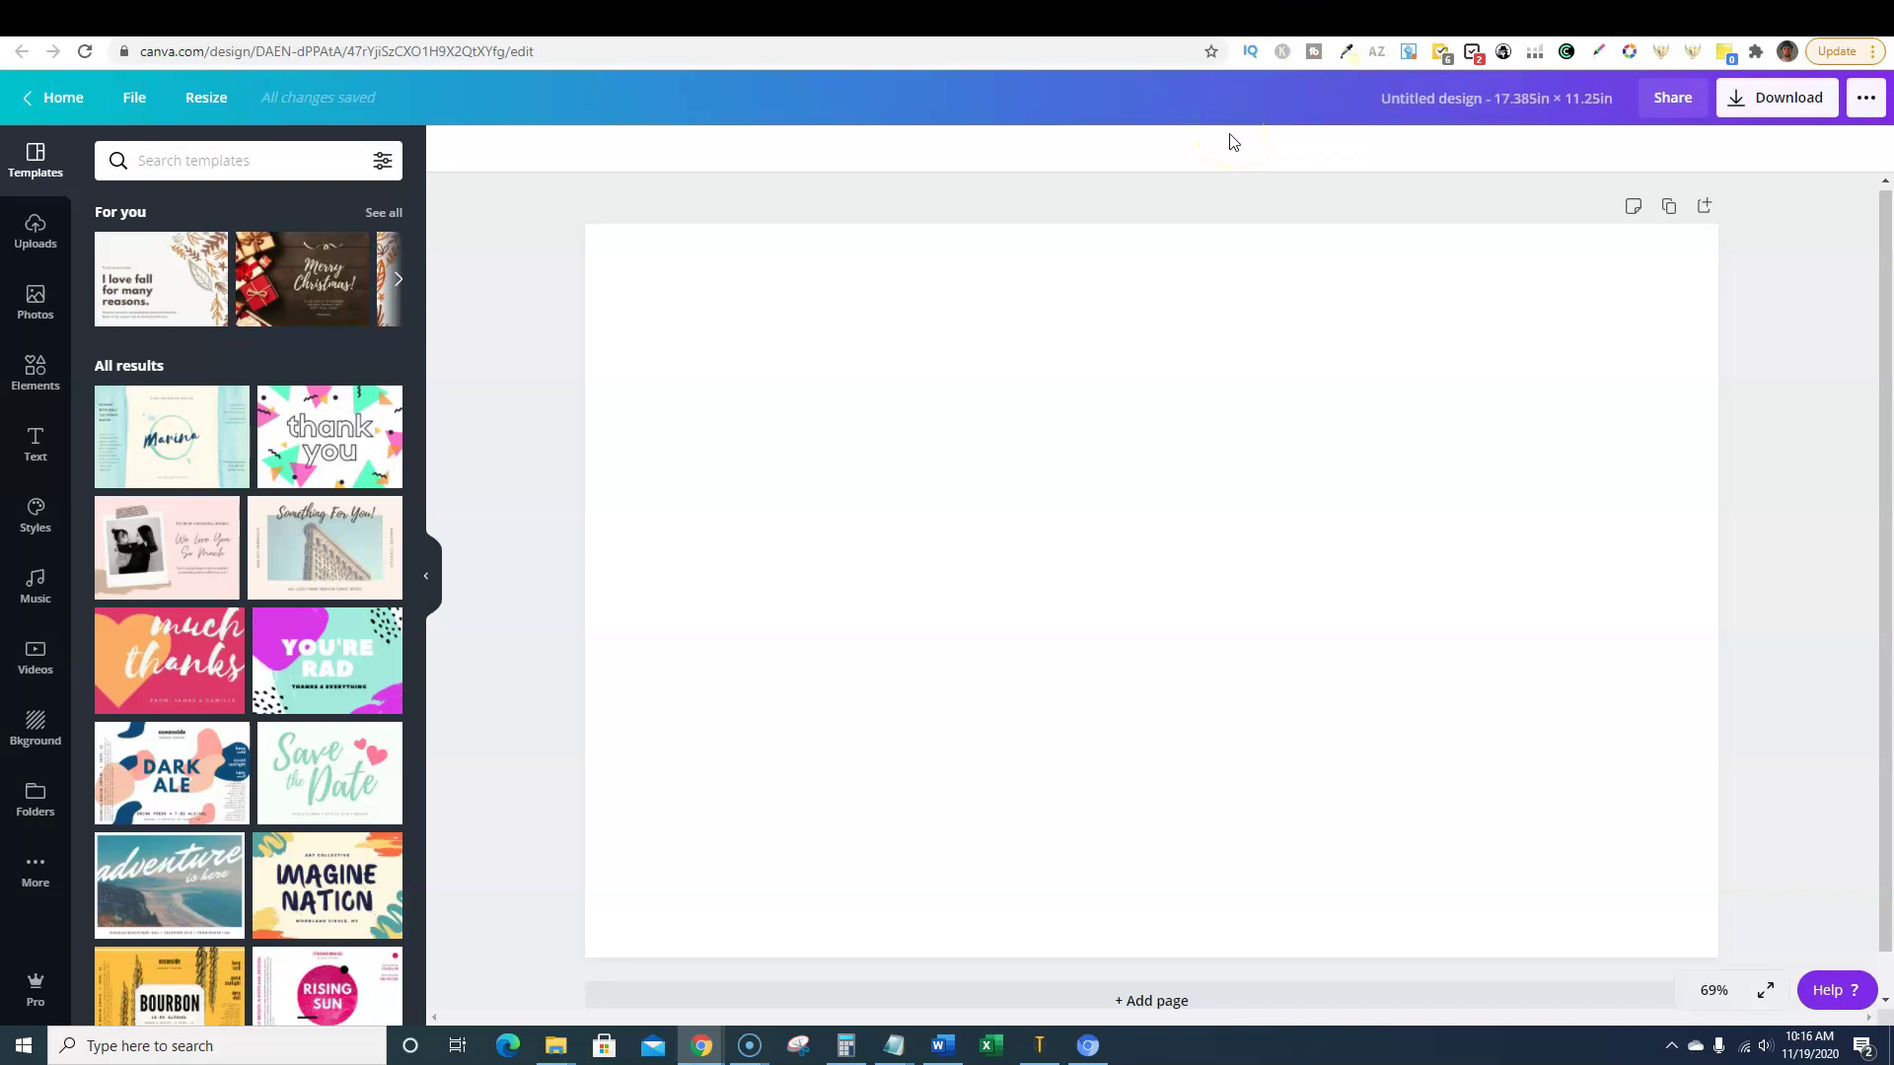
- Switch to Creative Fabrica and look through the "kids background" results for patterns and illustrations suited to the book cover
left_click(1240, 25)
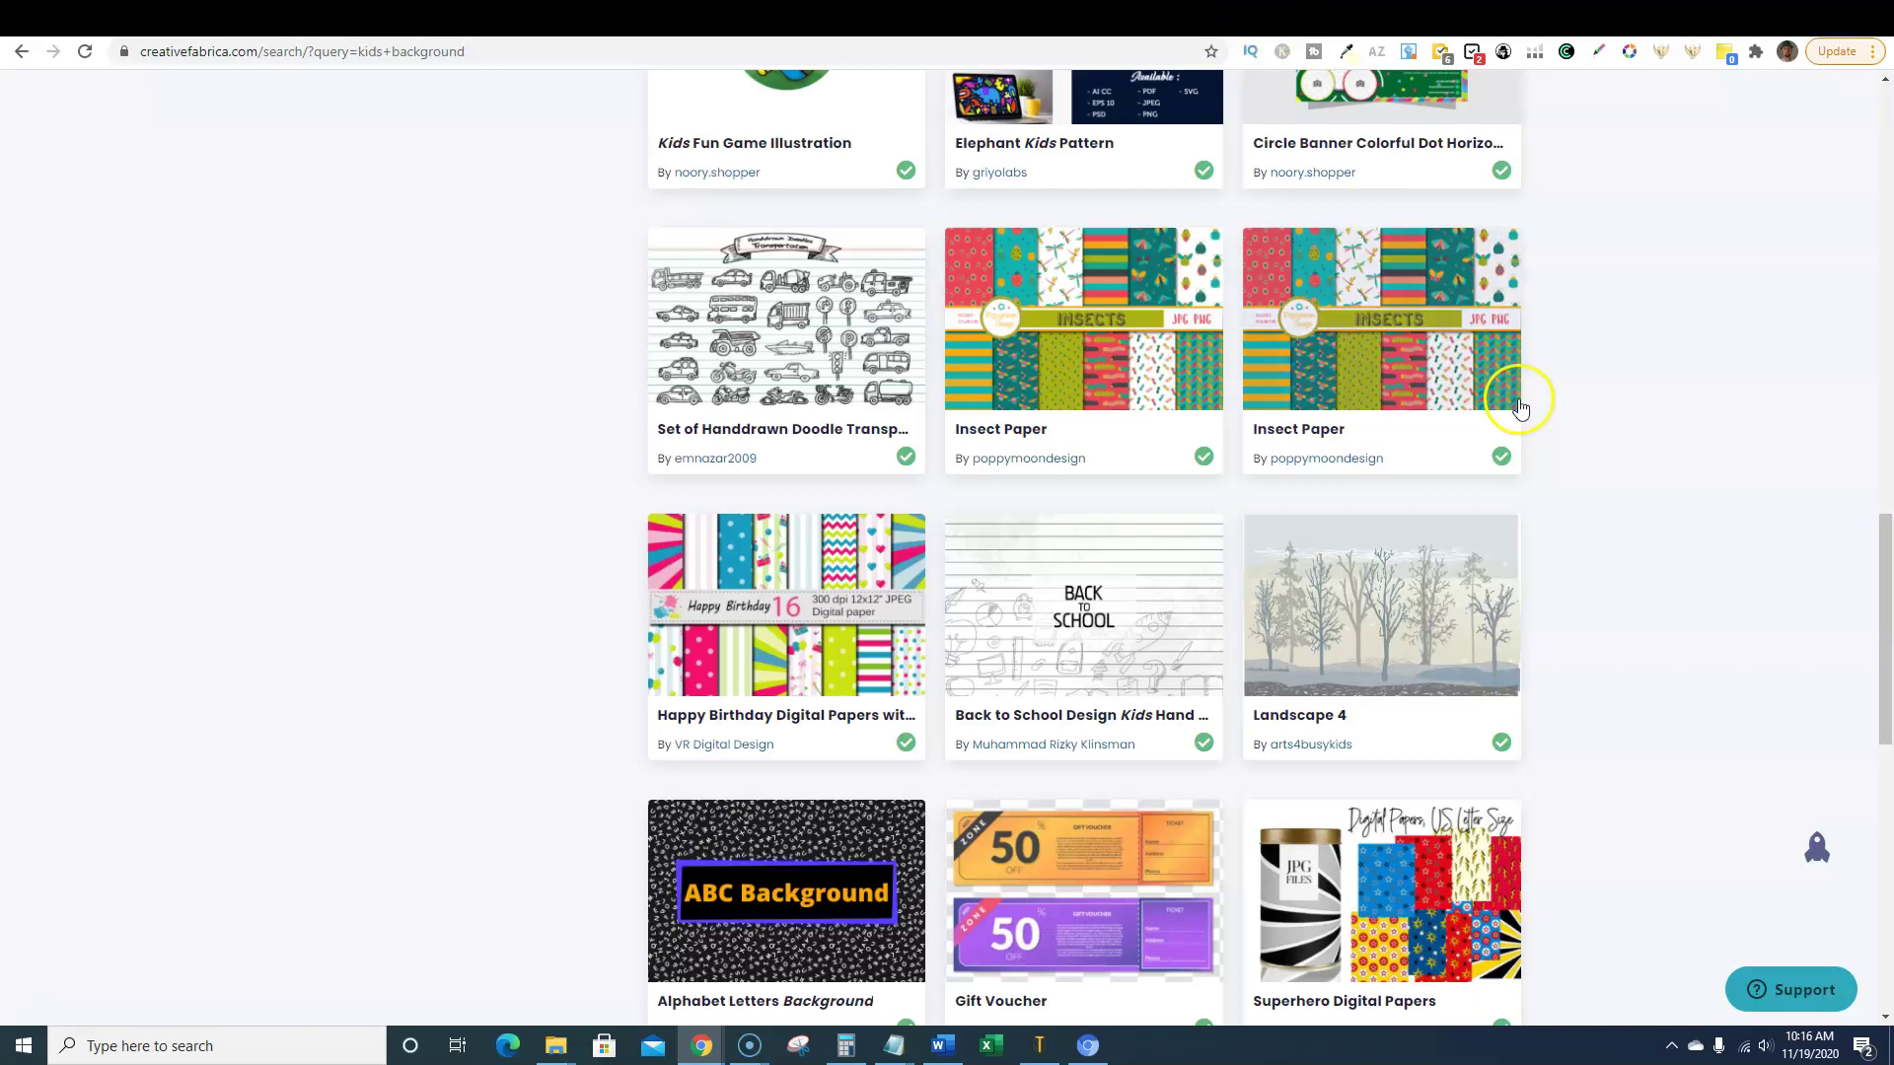
scroll(1518, 405, "down", 2)
scroll(1521, 409, "up", 2)
scroll(1520, 404, "up", 5)
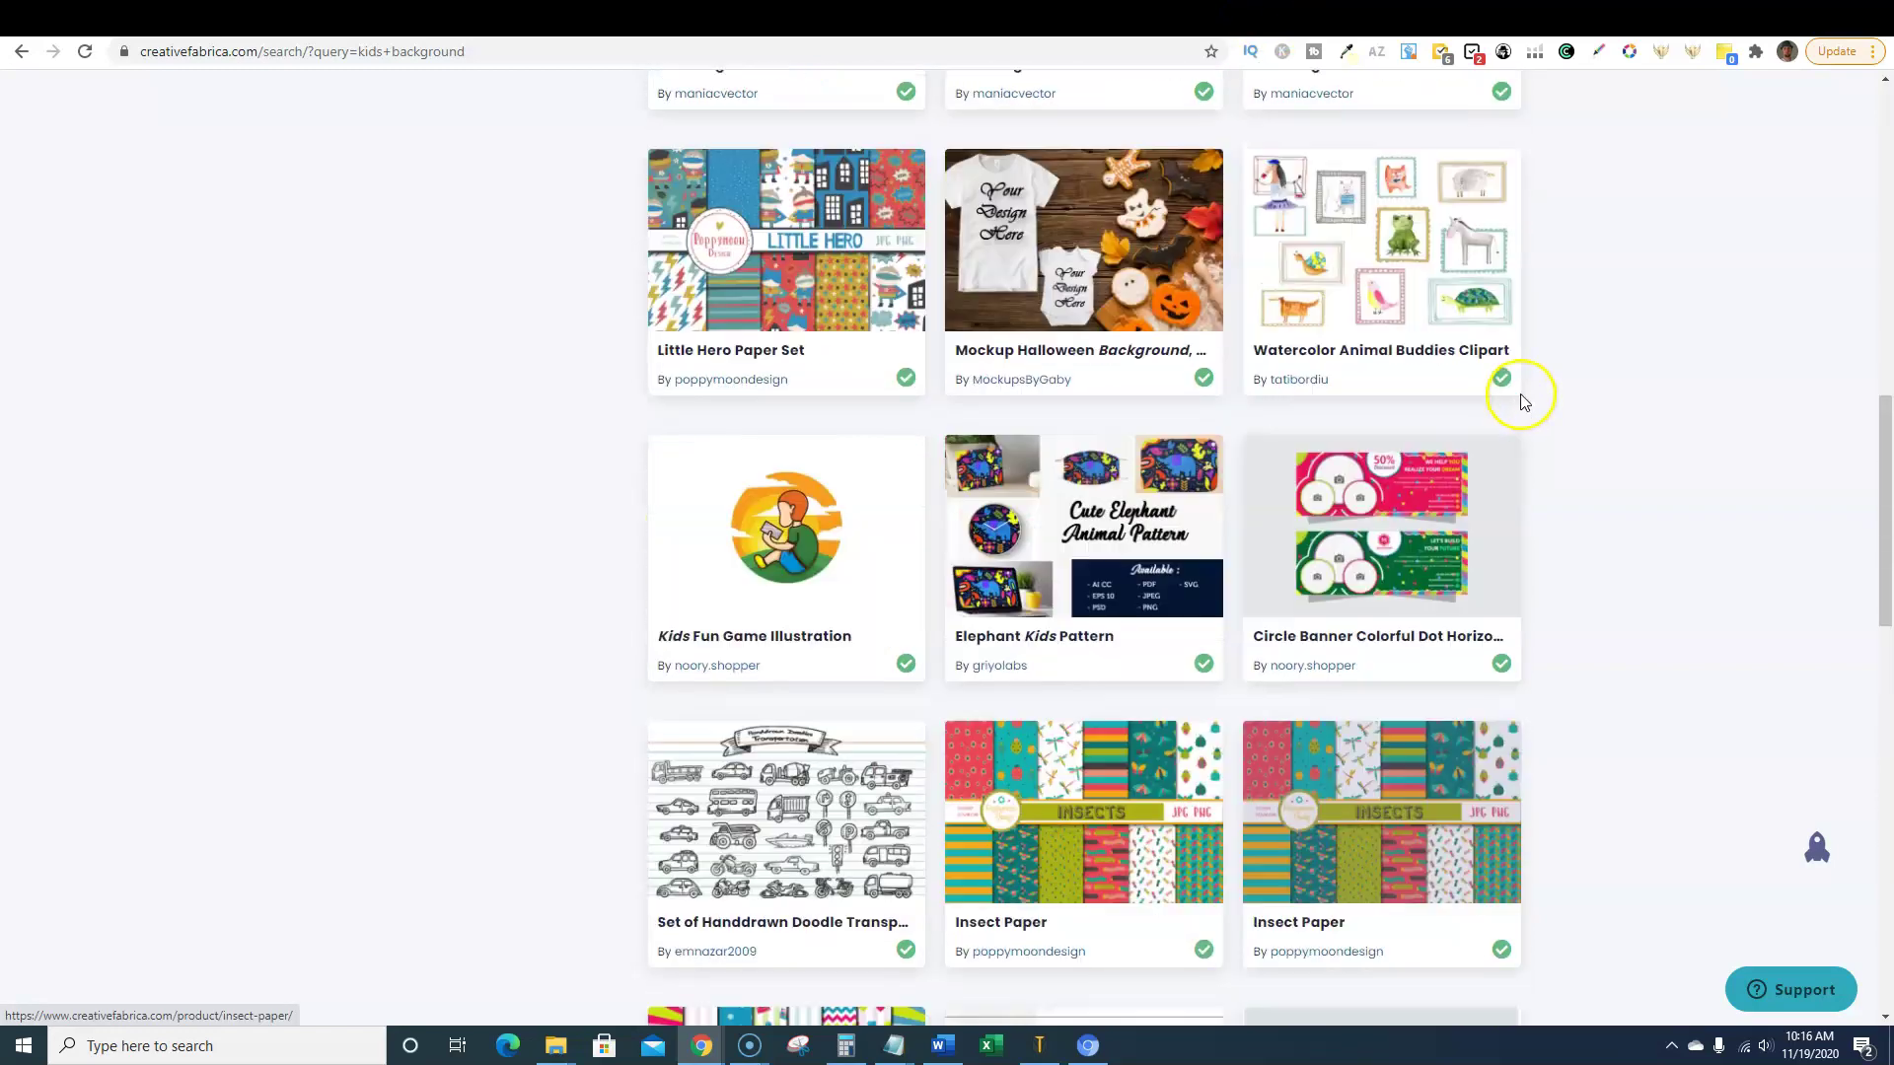
scroll(1524, 390, "up", 5)
scroll(1526, 384, "down", 5)
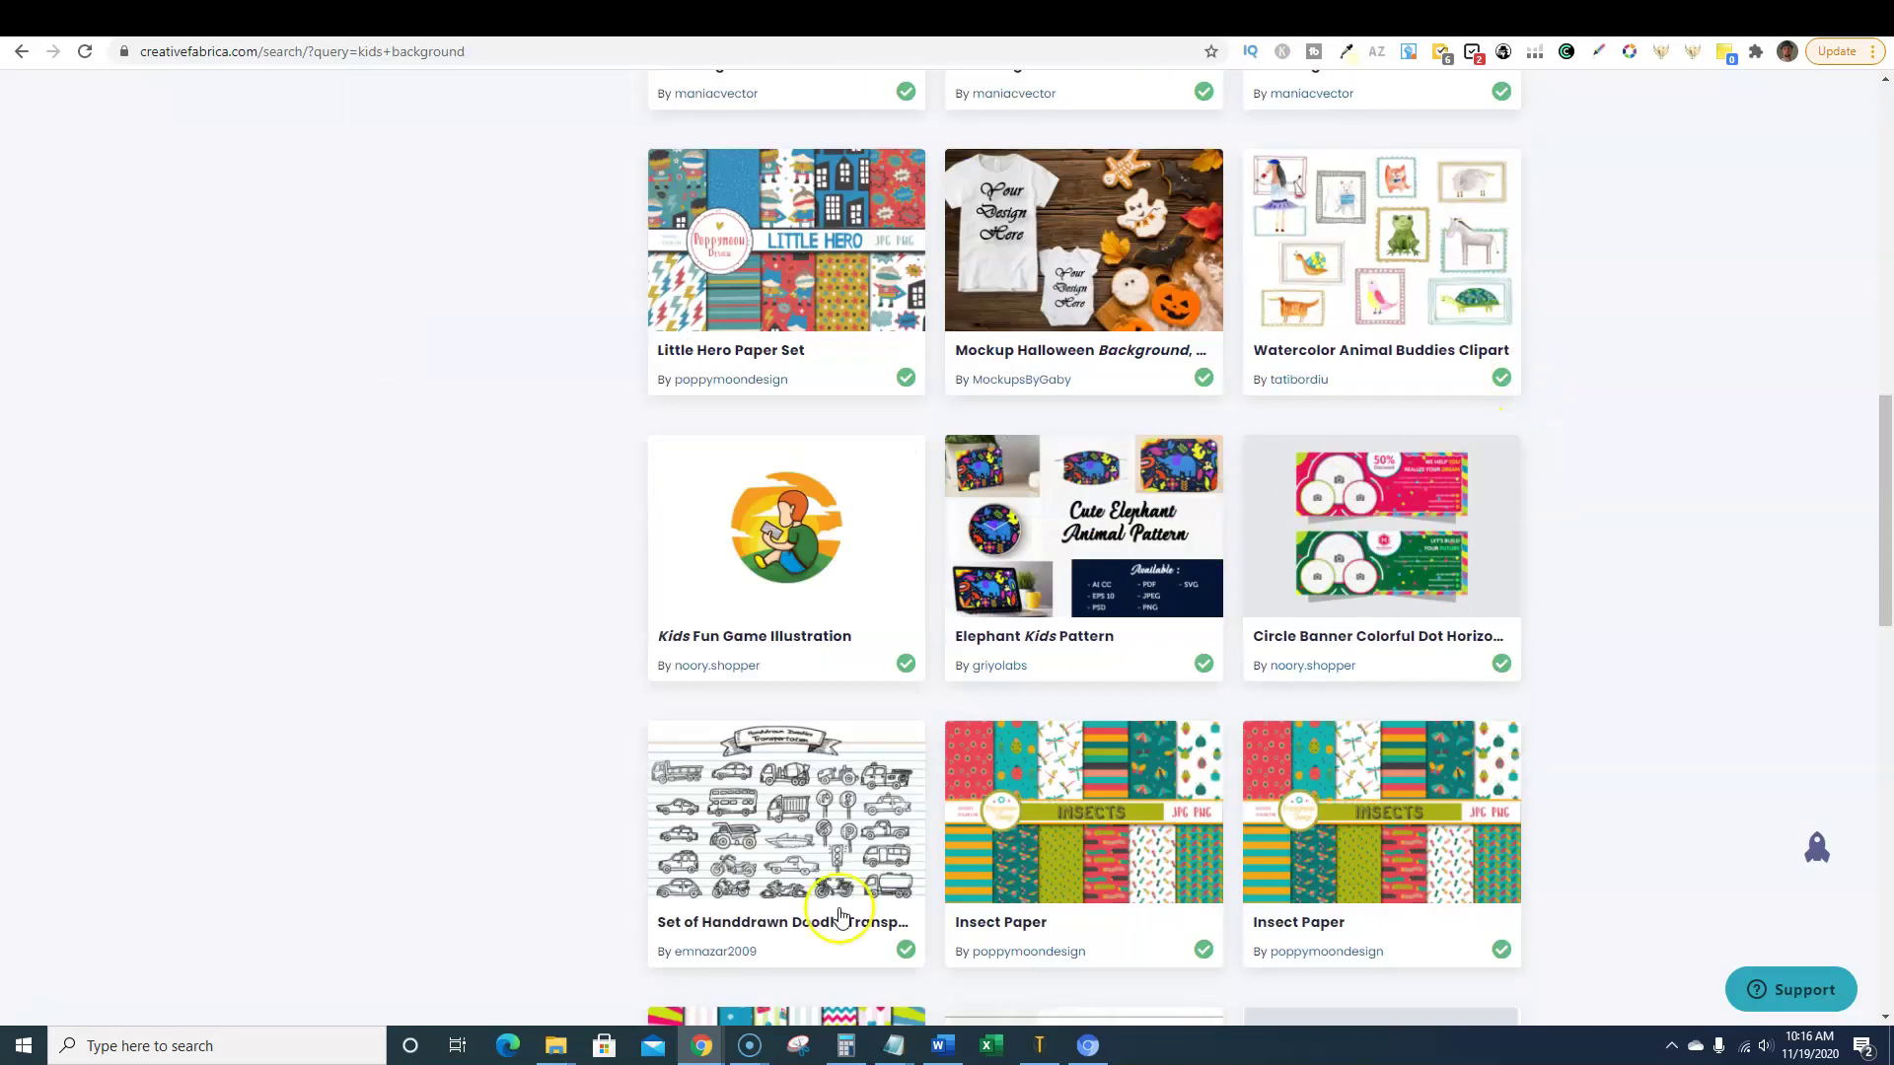
scroll(955, 836, "up", 12)
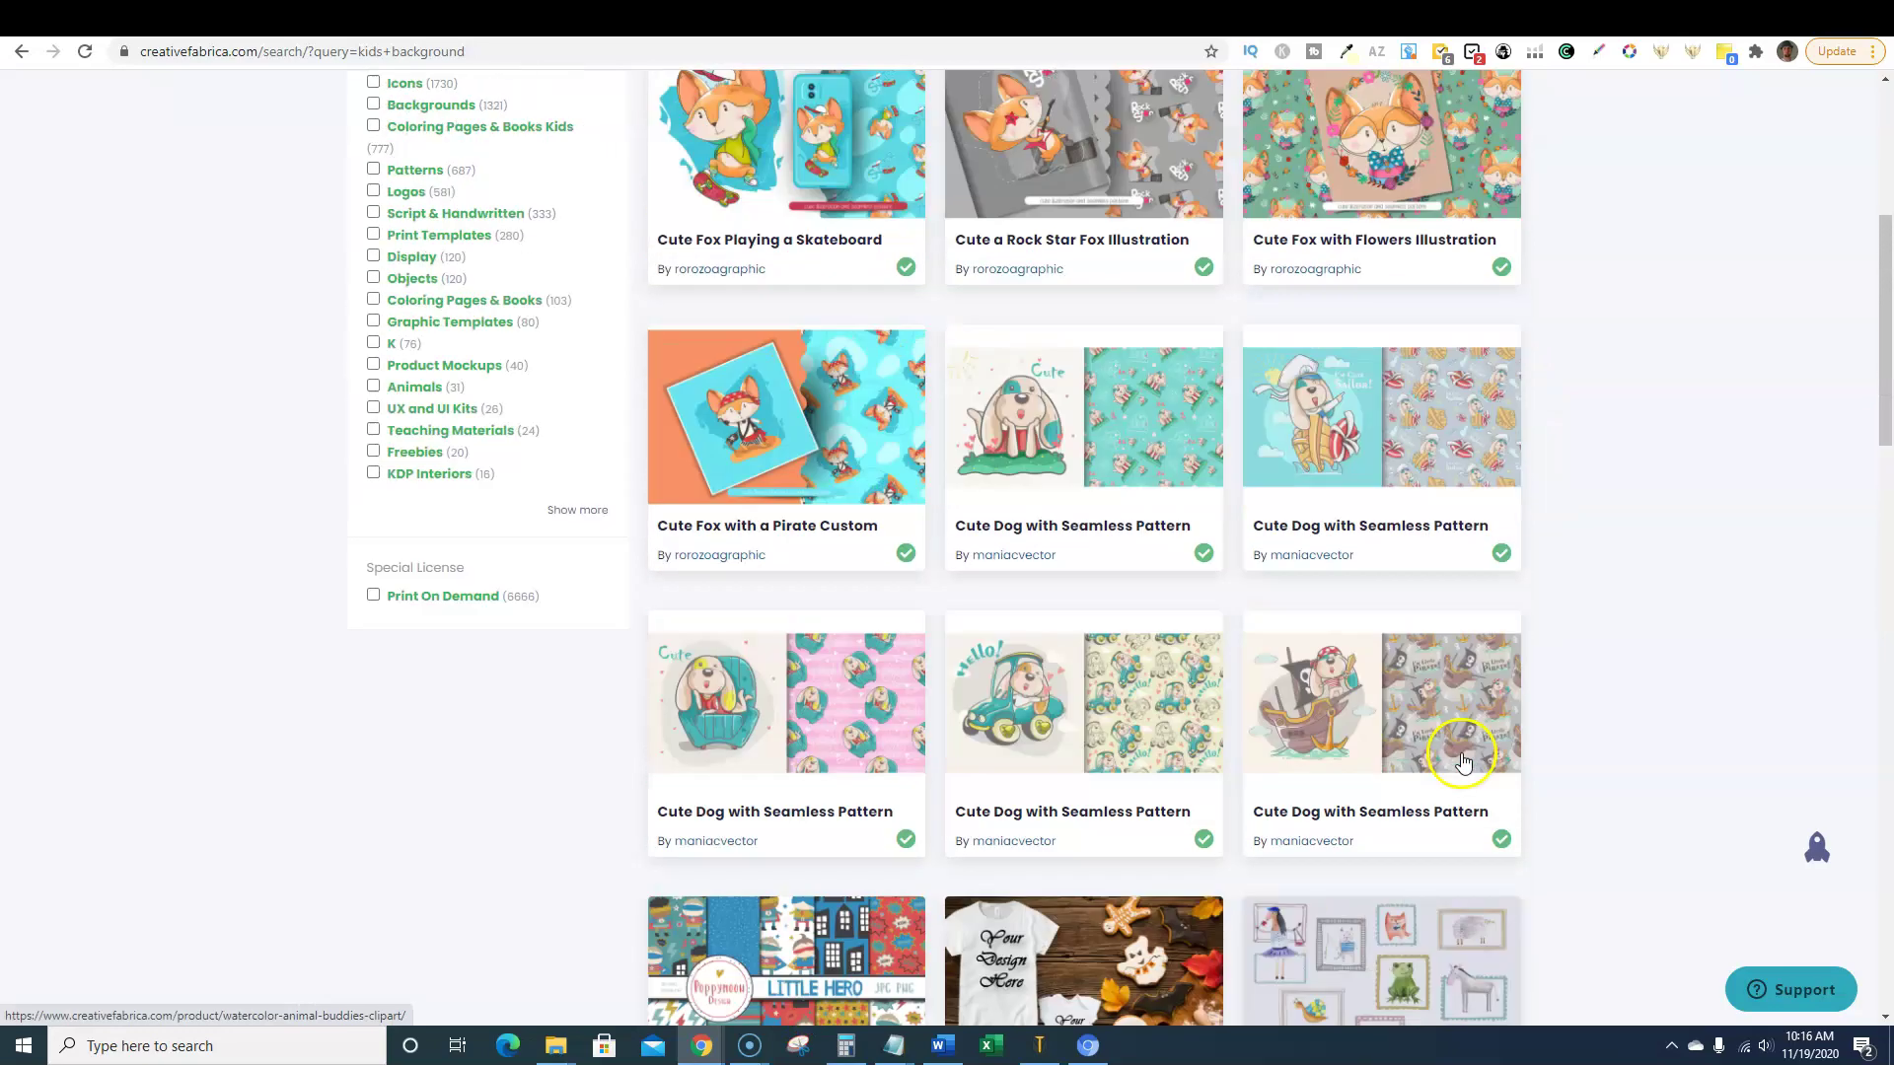
scroll(1331, 547, "up", 1)
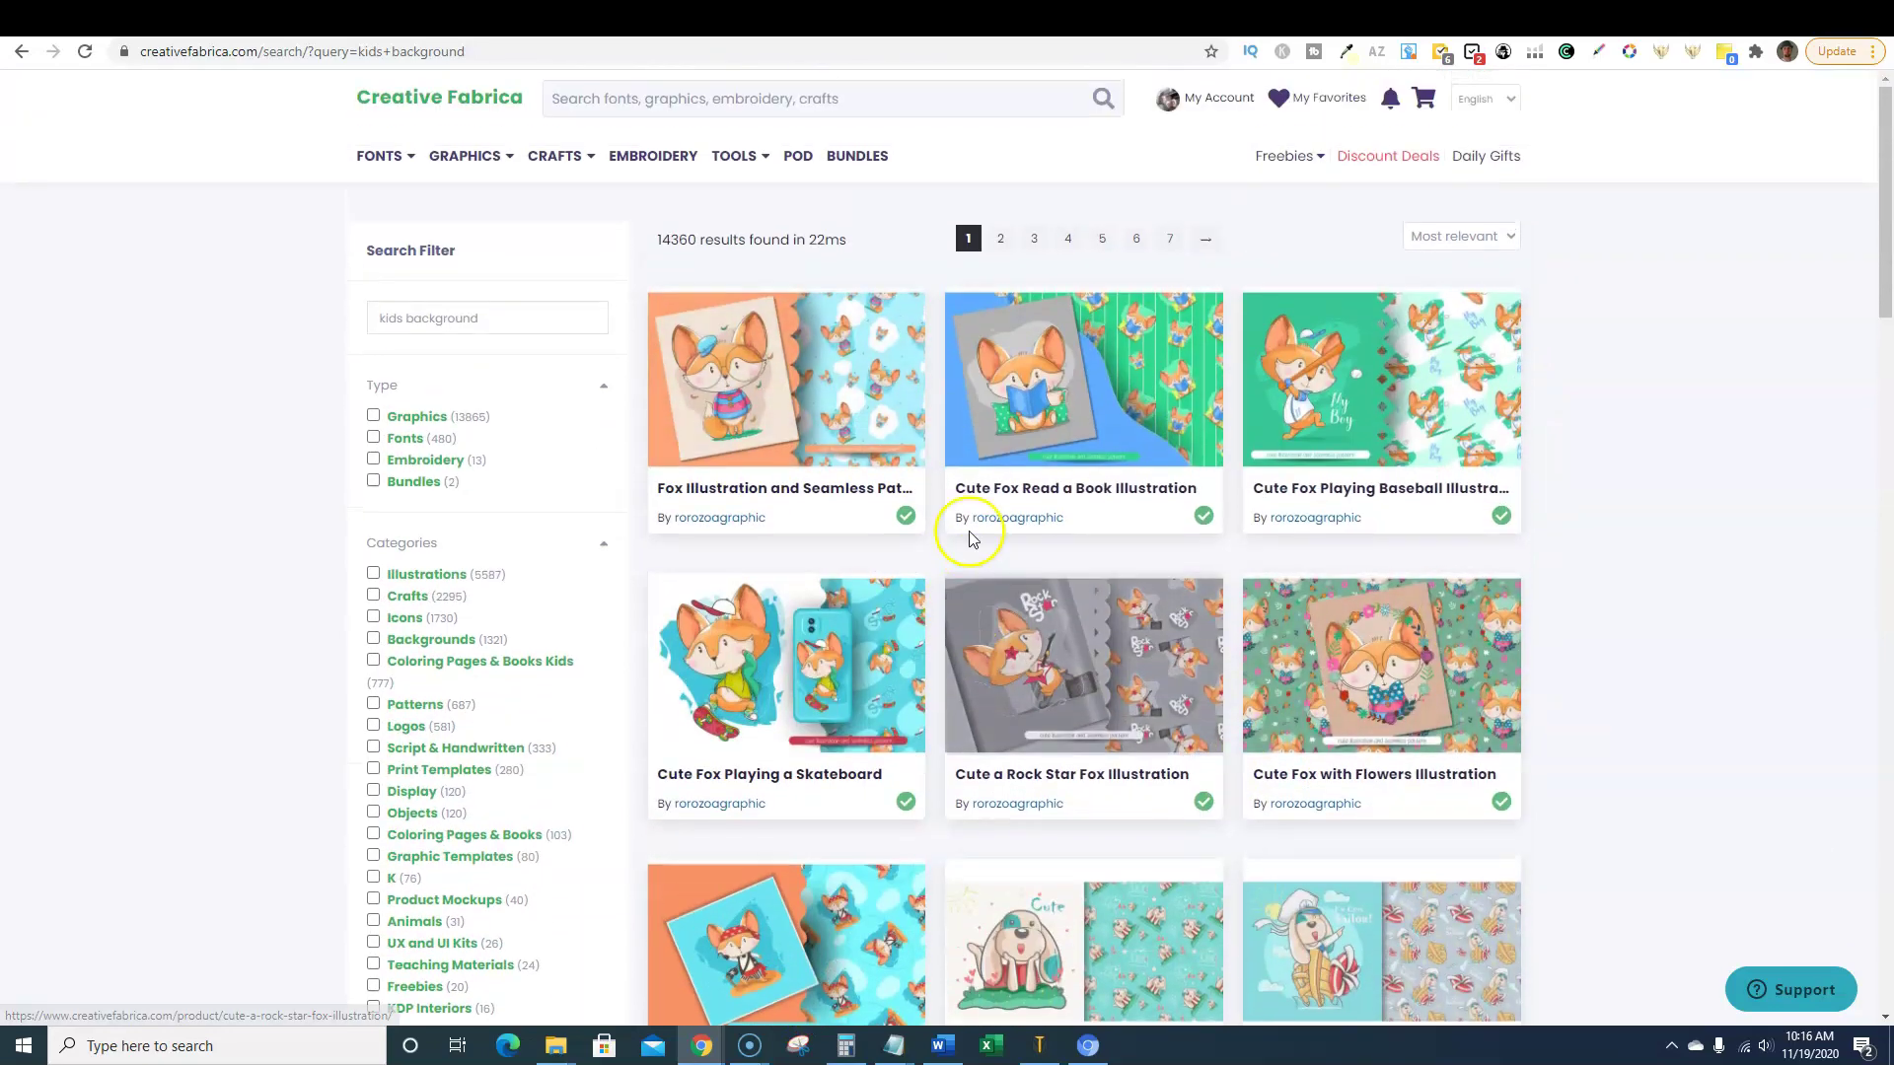
scroll(1164, 558, "down", 3)
scroll(1168, 560, "down", 7)
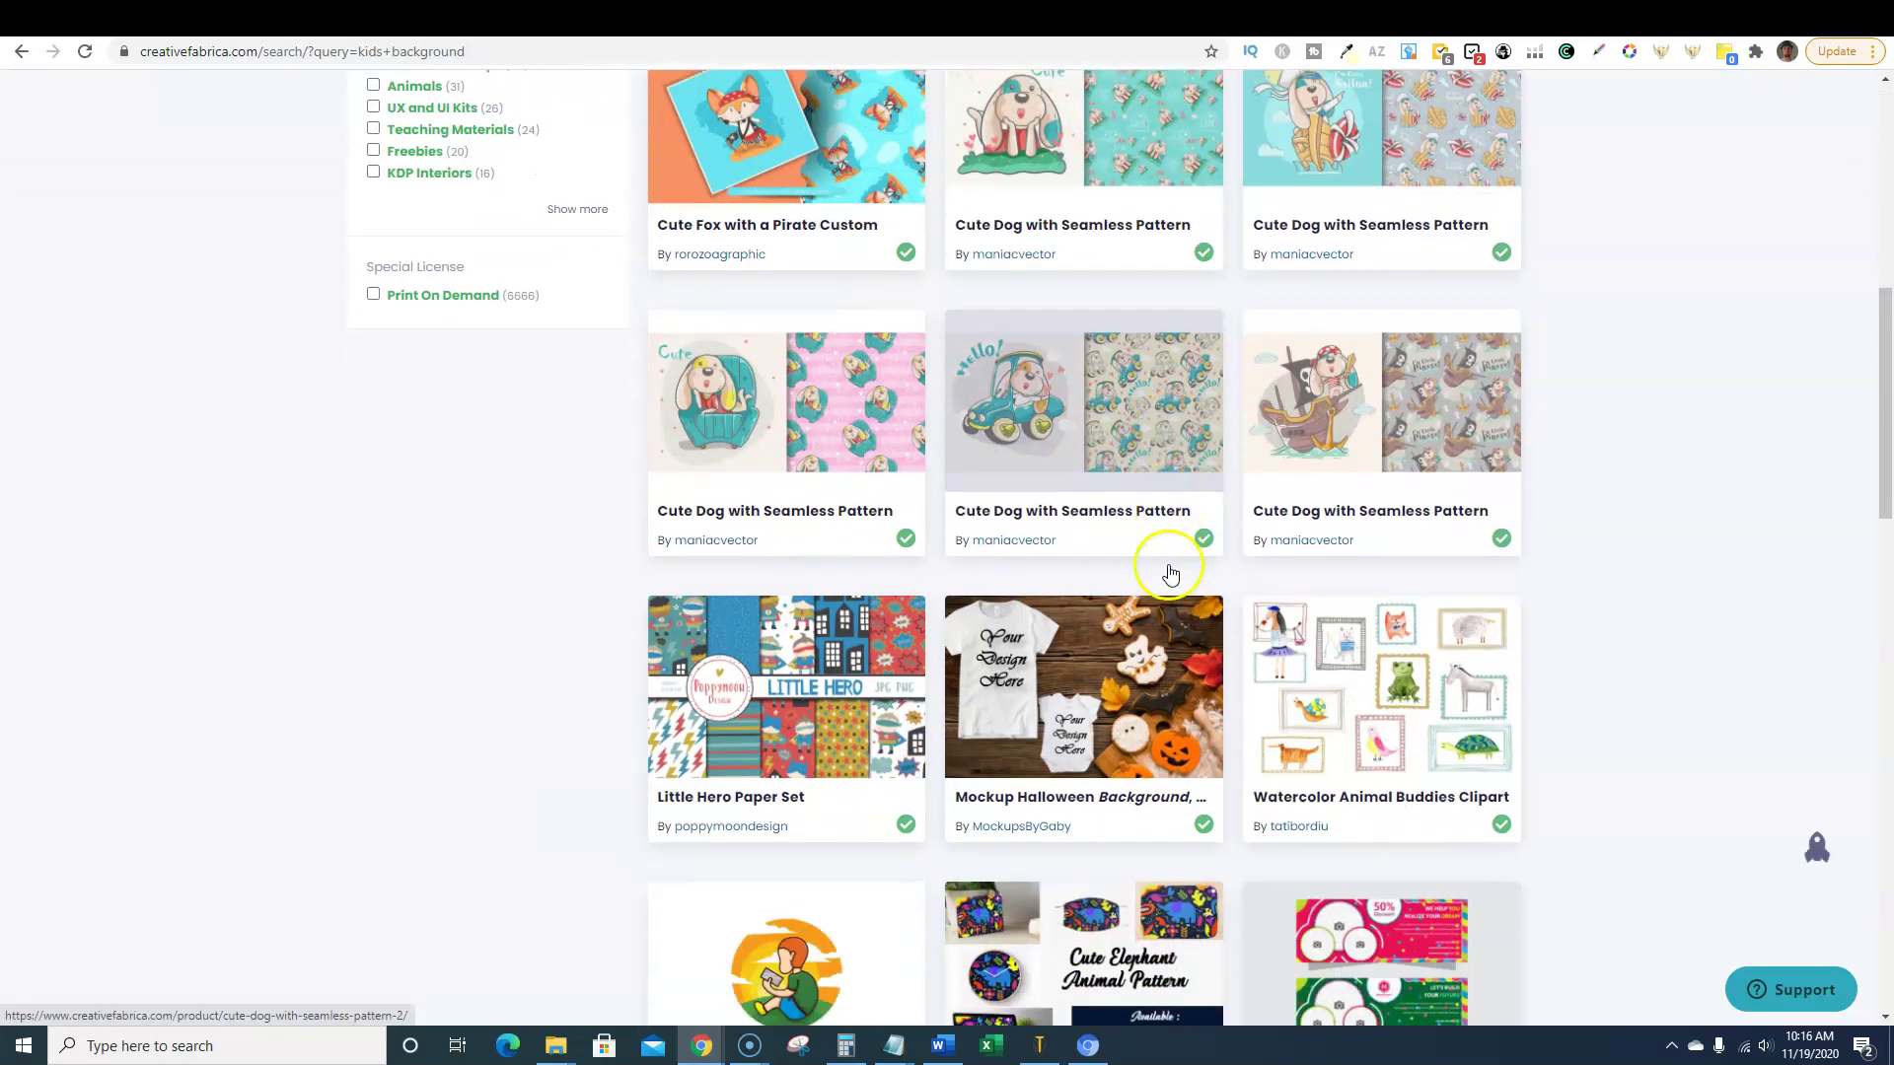
scroll(1272, 459, "down", 10)
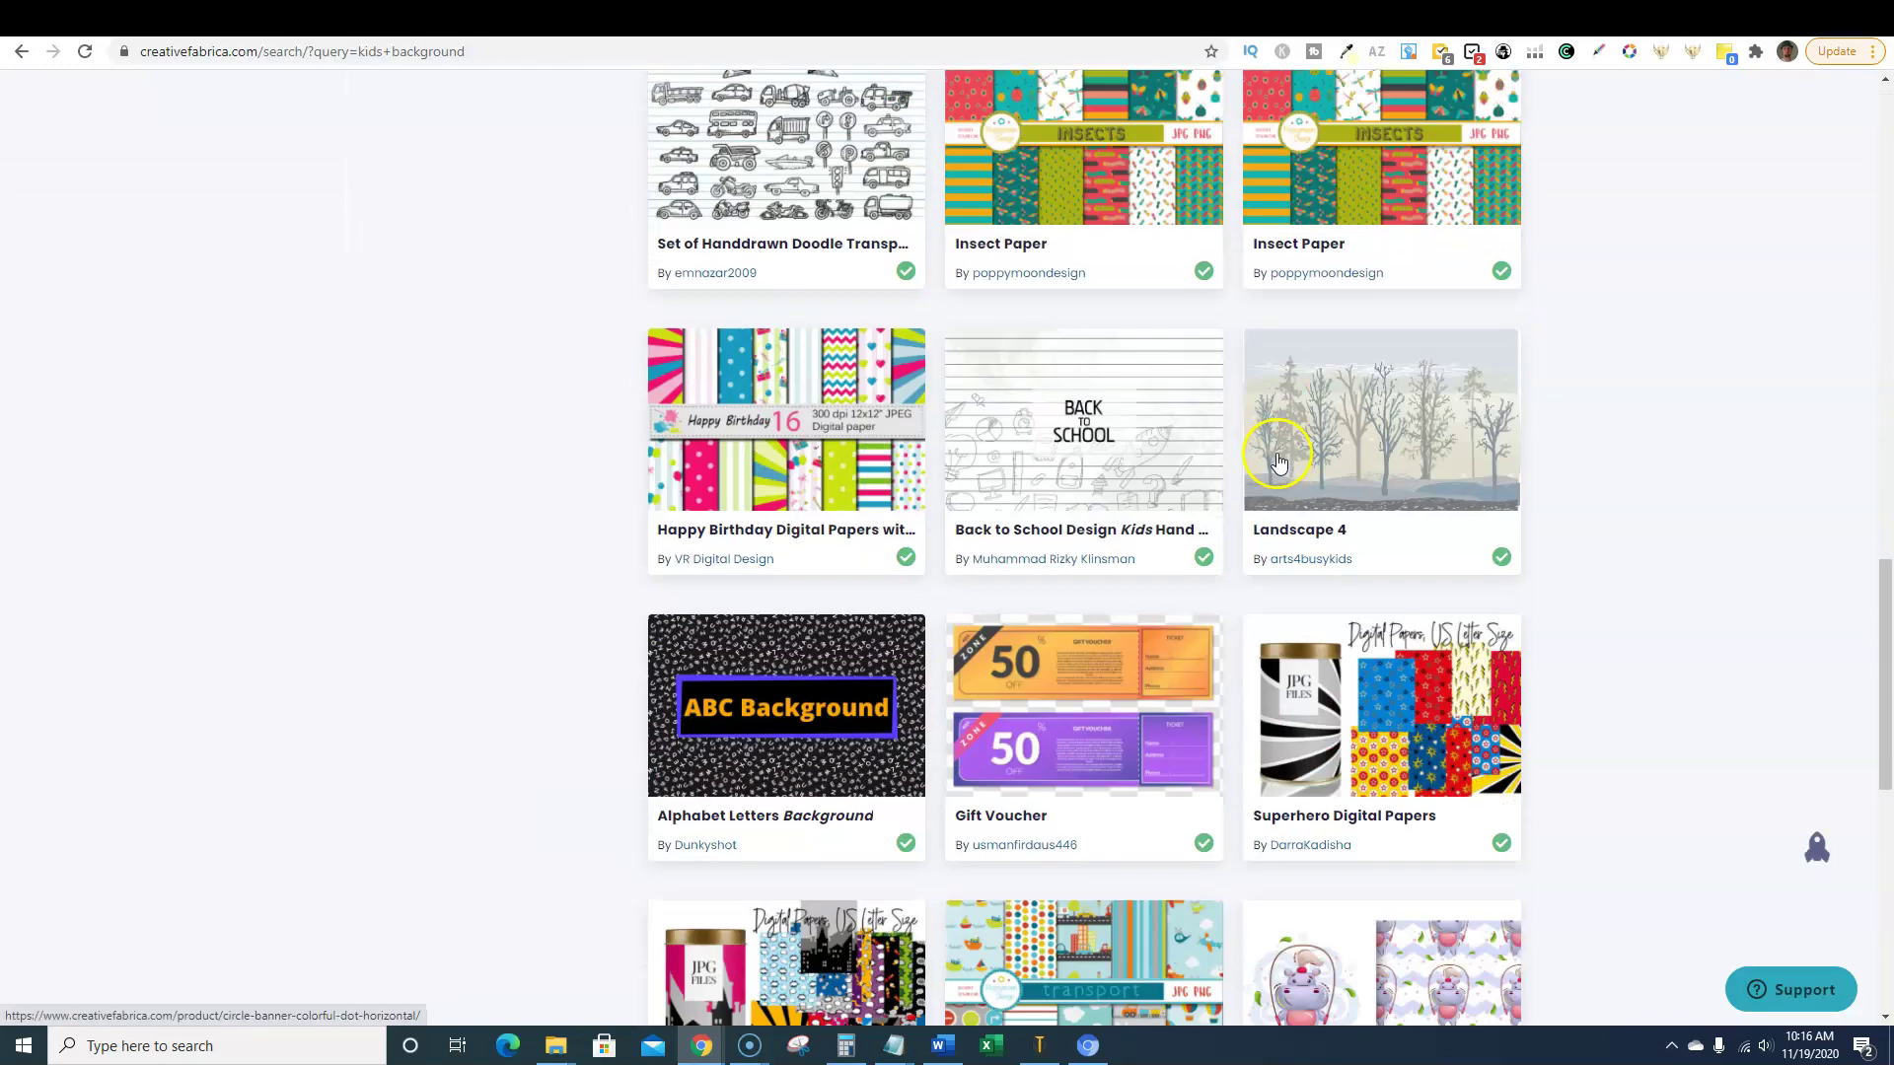
scroll(1026, 451, "up", 2)
scroll(1026, 453, "down", 2)
scroll(1025, 454, "up", 1)
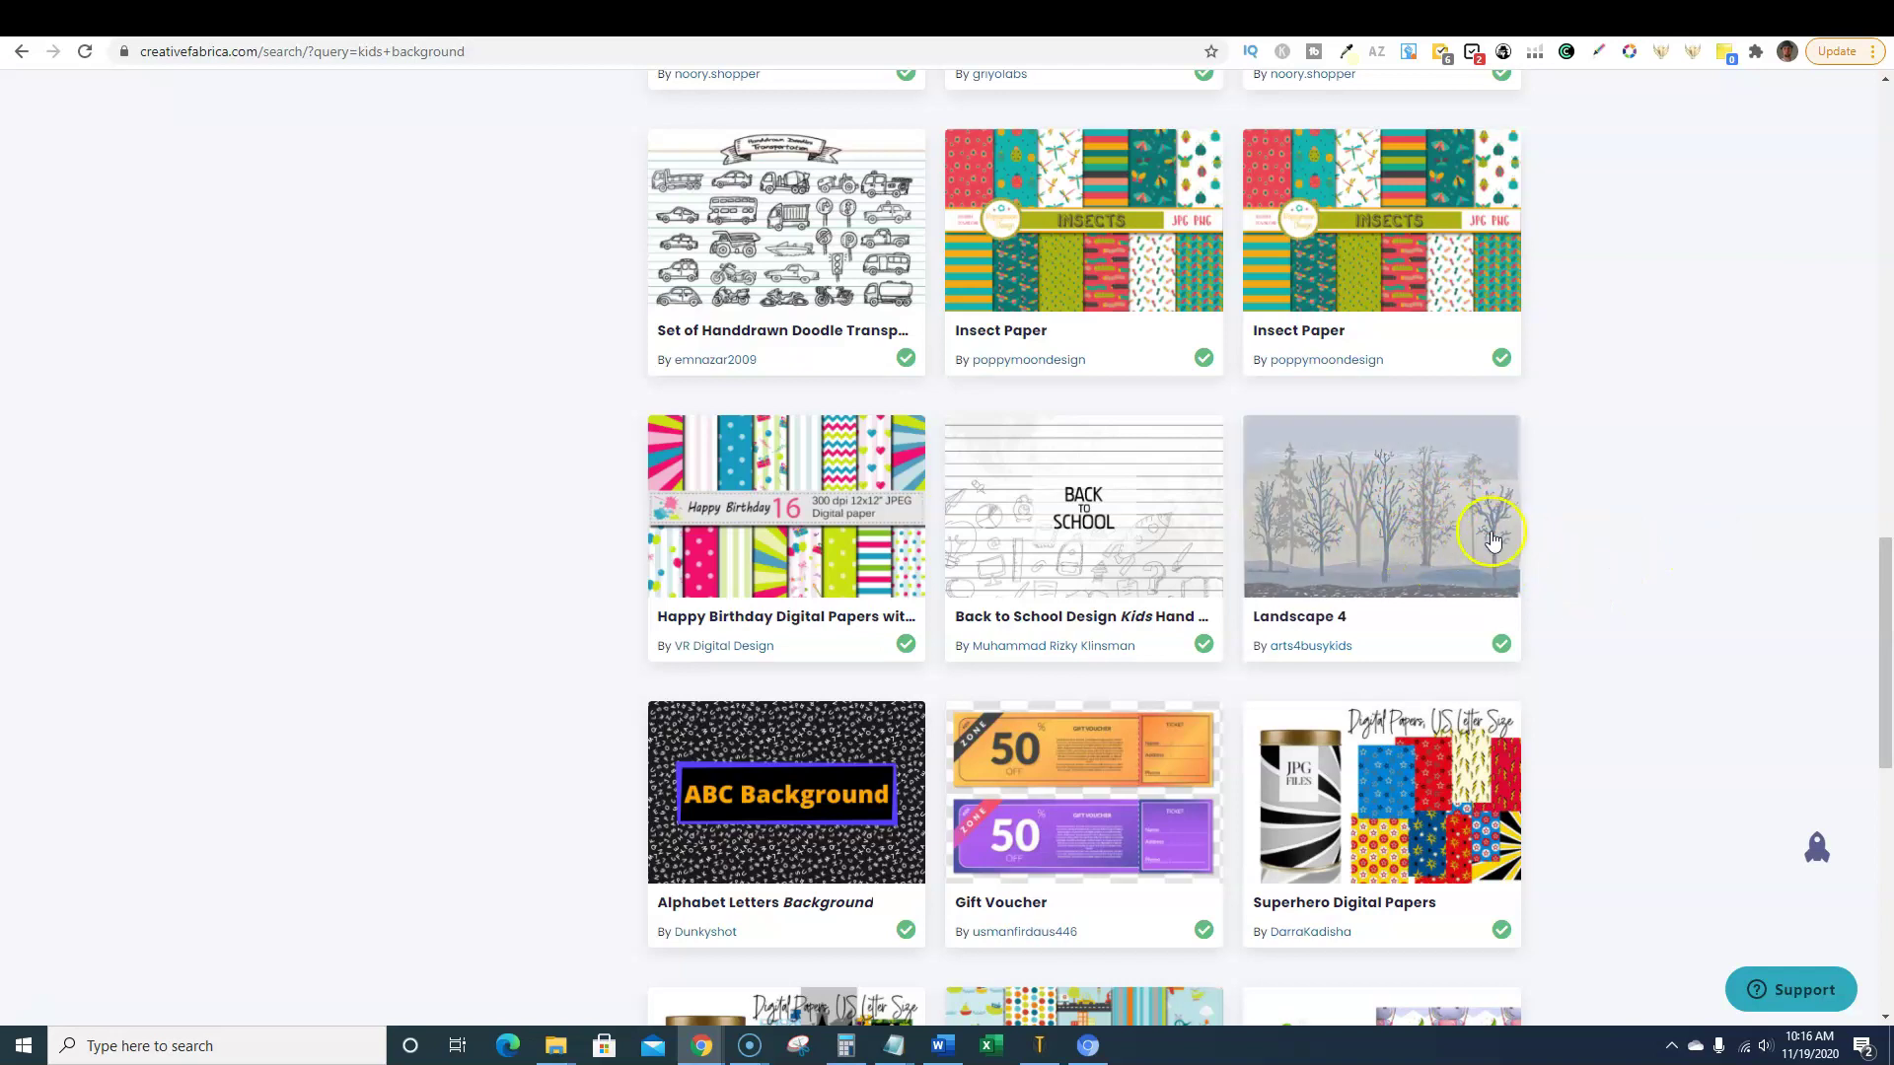
scroll(1716, 552, "up", 1)
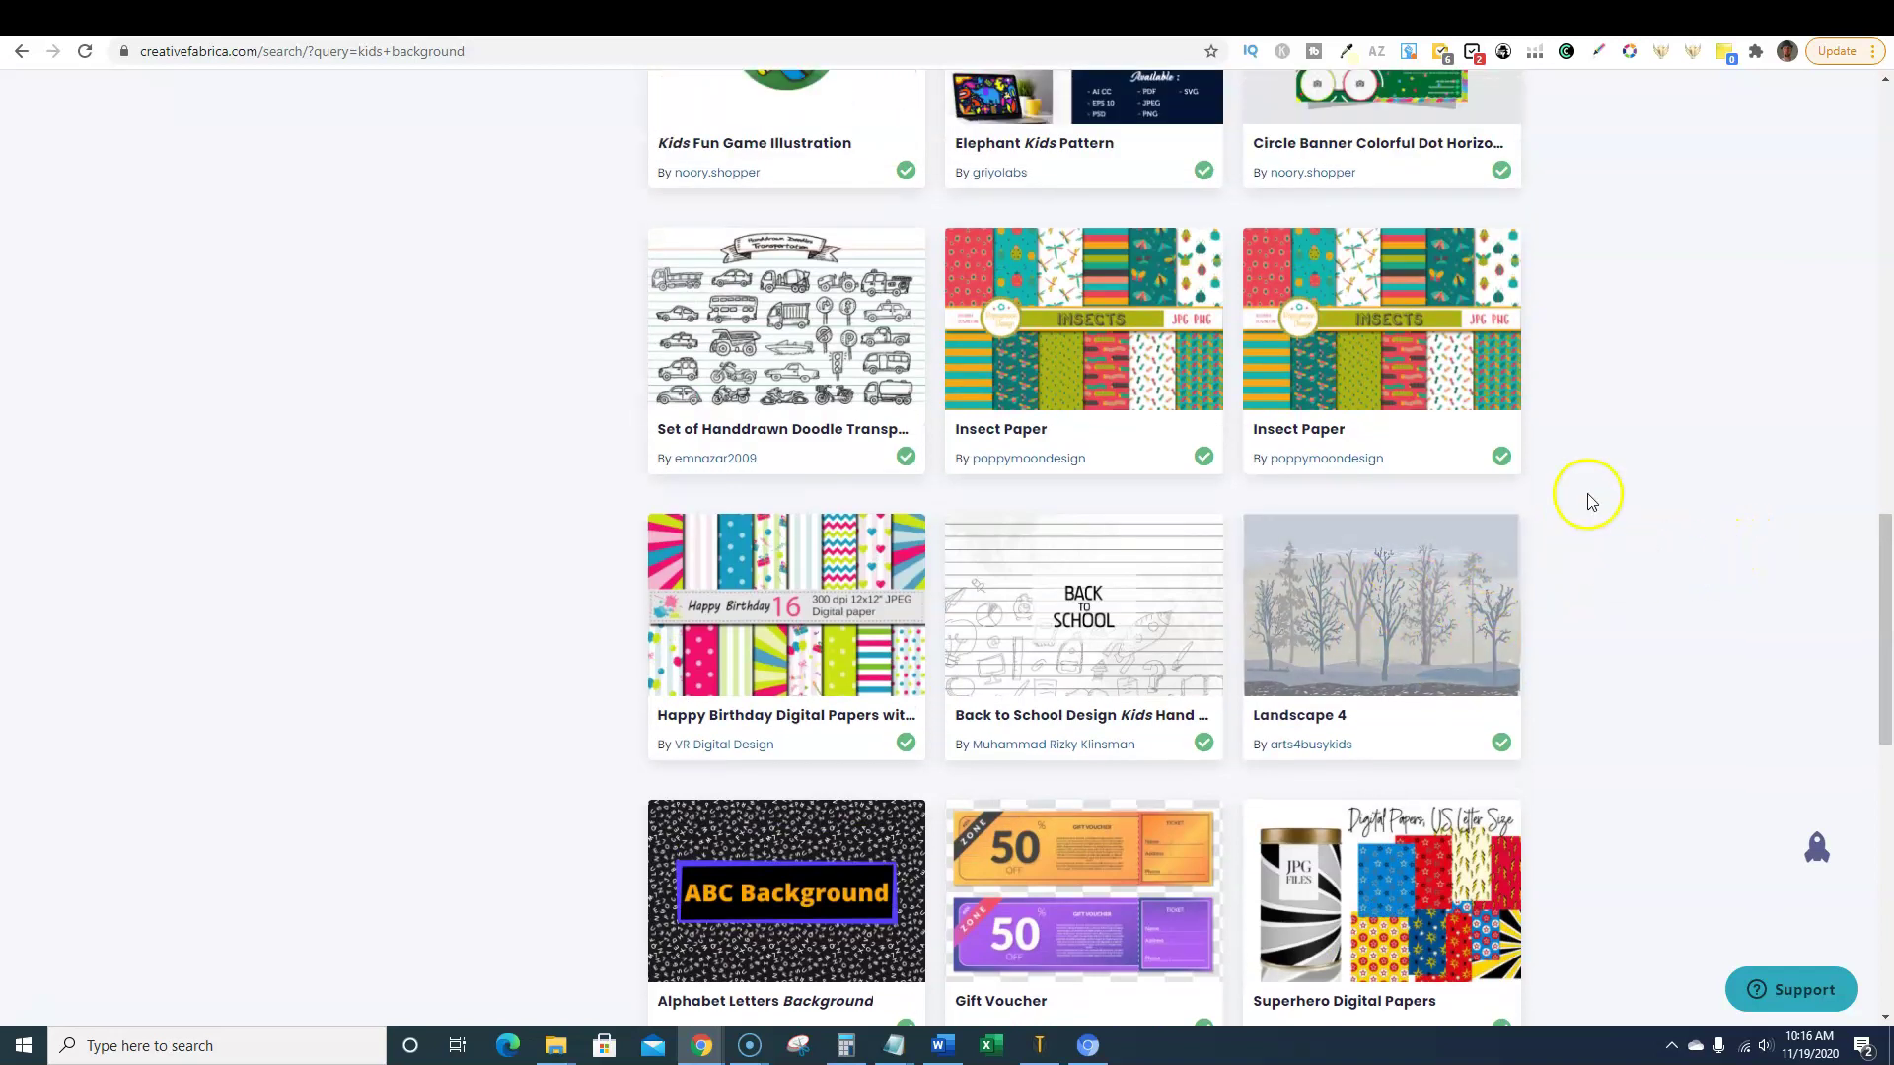
- Compare the Little Hero Paper Set, the poppymoondesign shop, the On the Road Clipart and the Sippin on Sunshine font as cover material
left_click(1315, 20)
left_click(1394, 15)
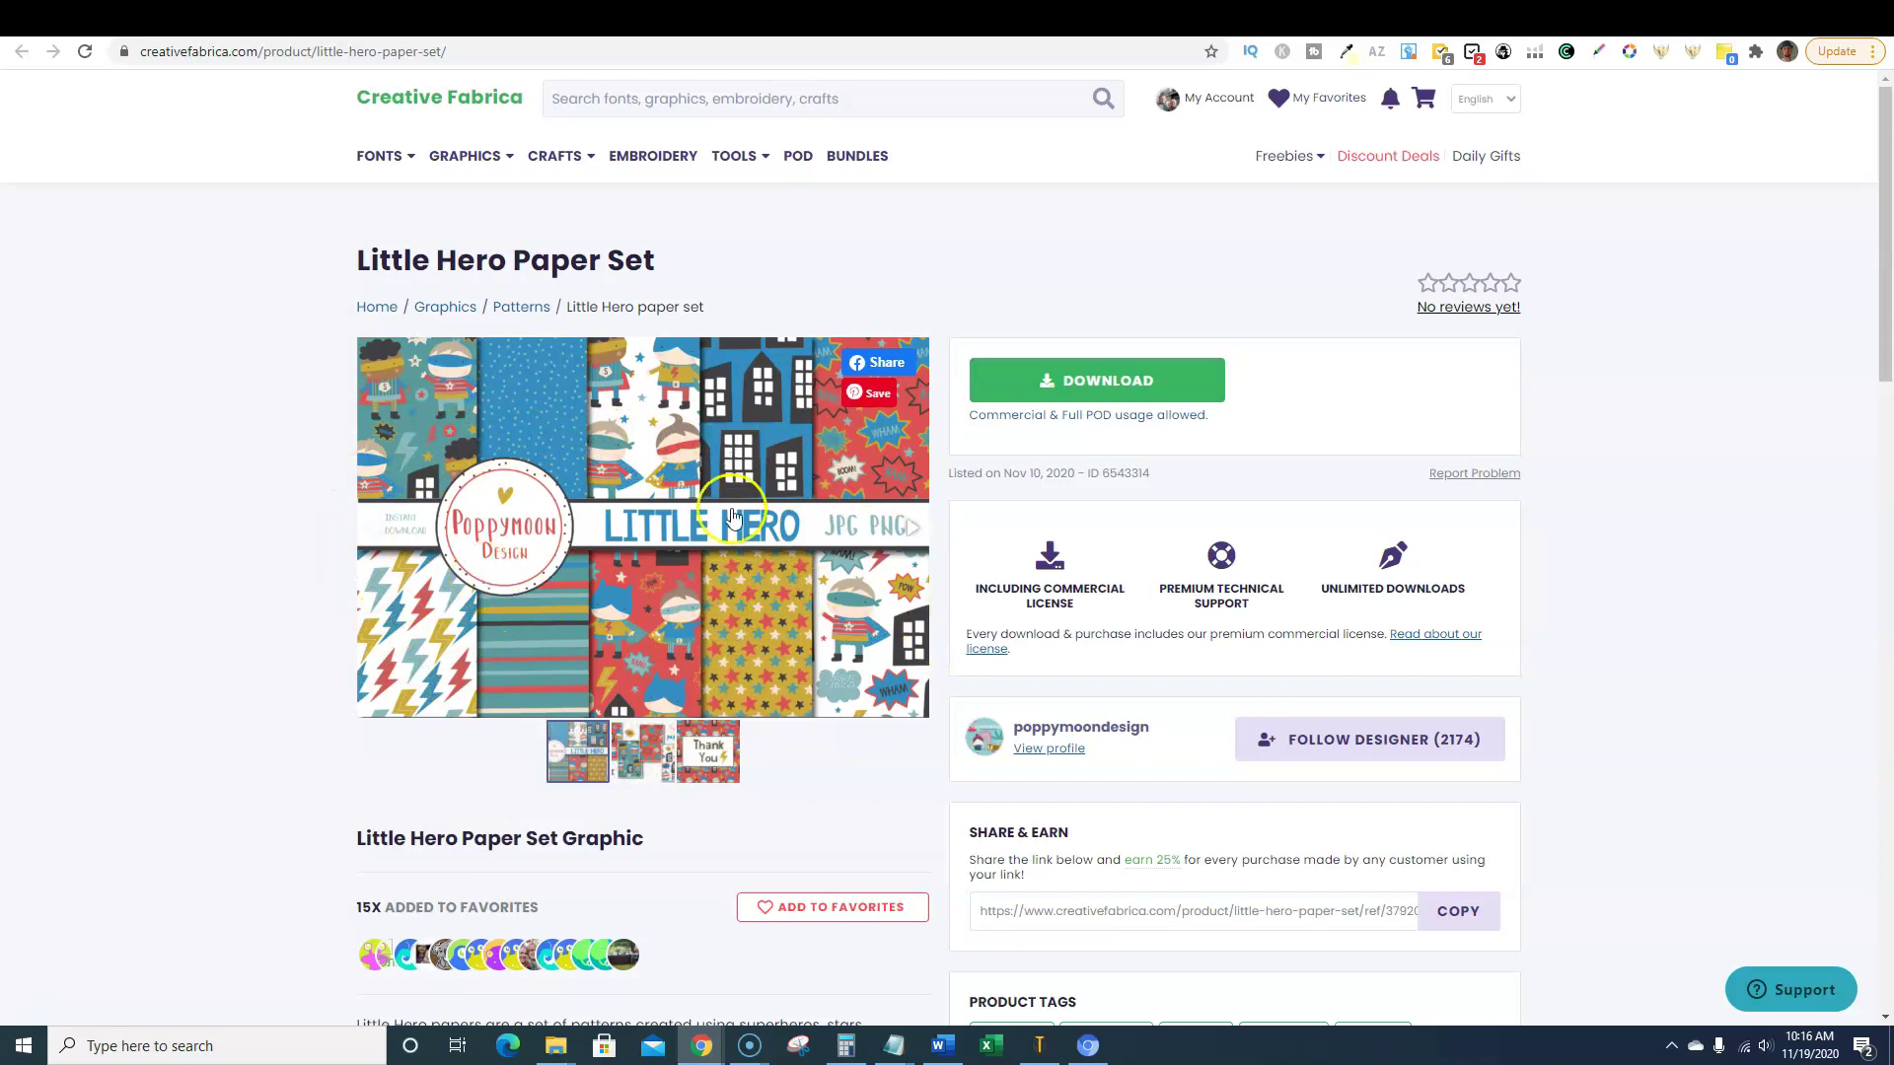
scroll(680, 671, "down", 4)
scroll(681, 663, "up", 4)
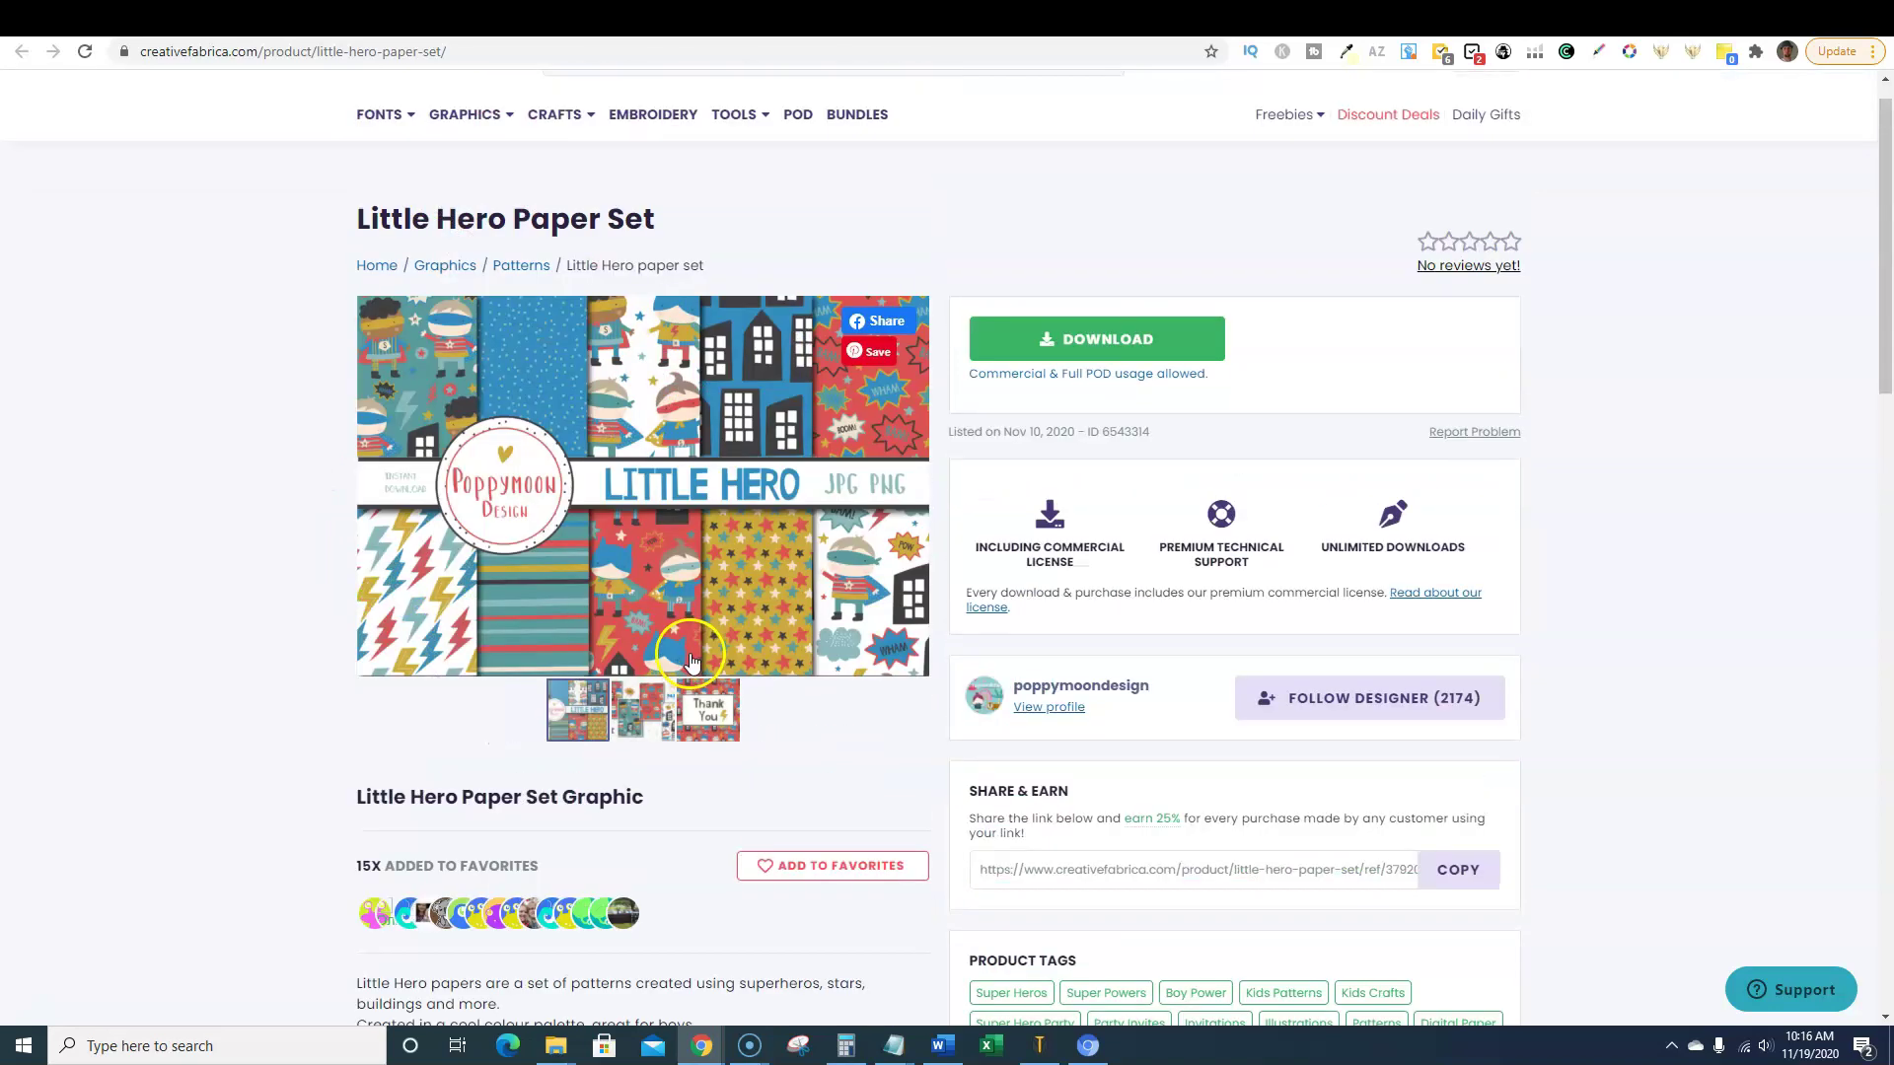
key("alt+Left")
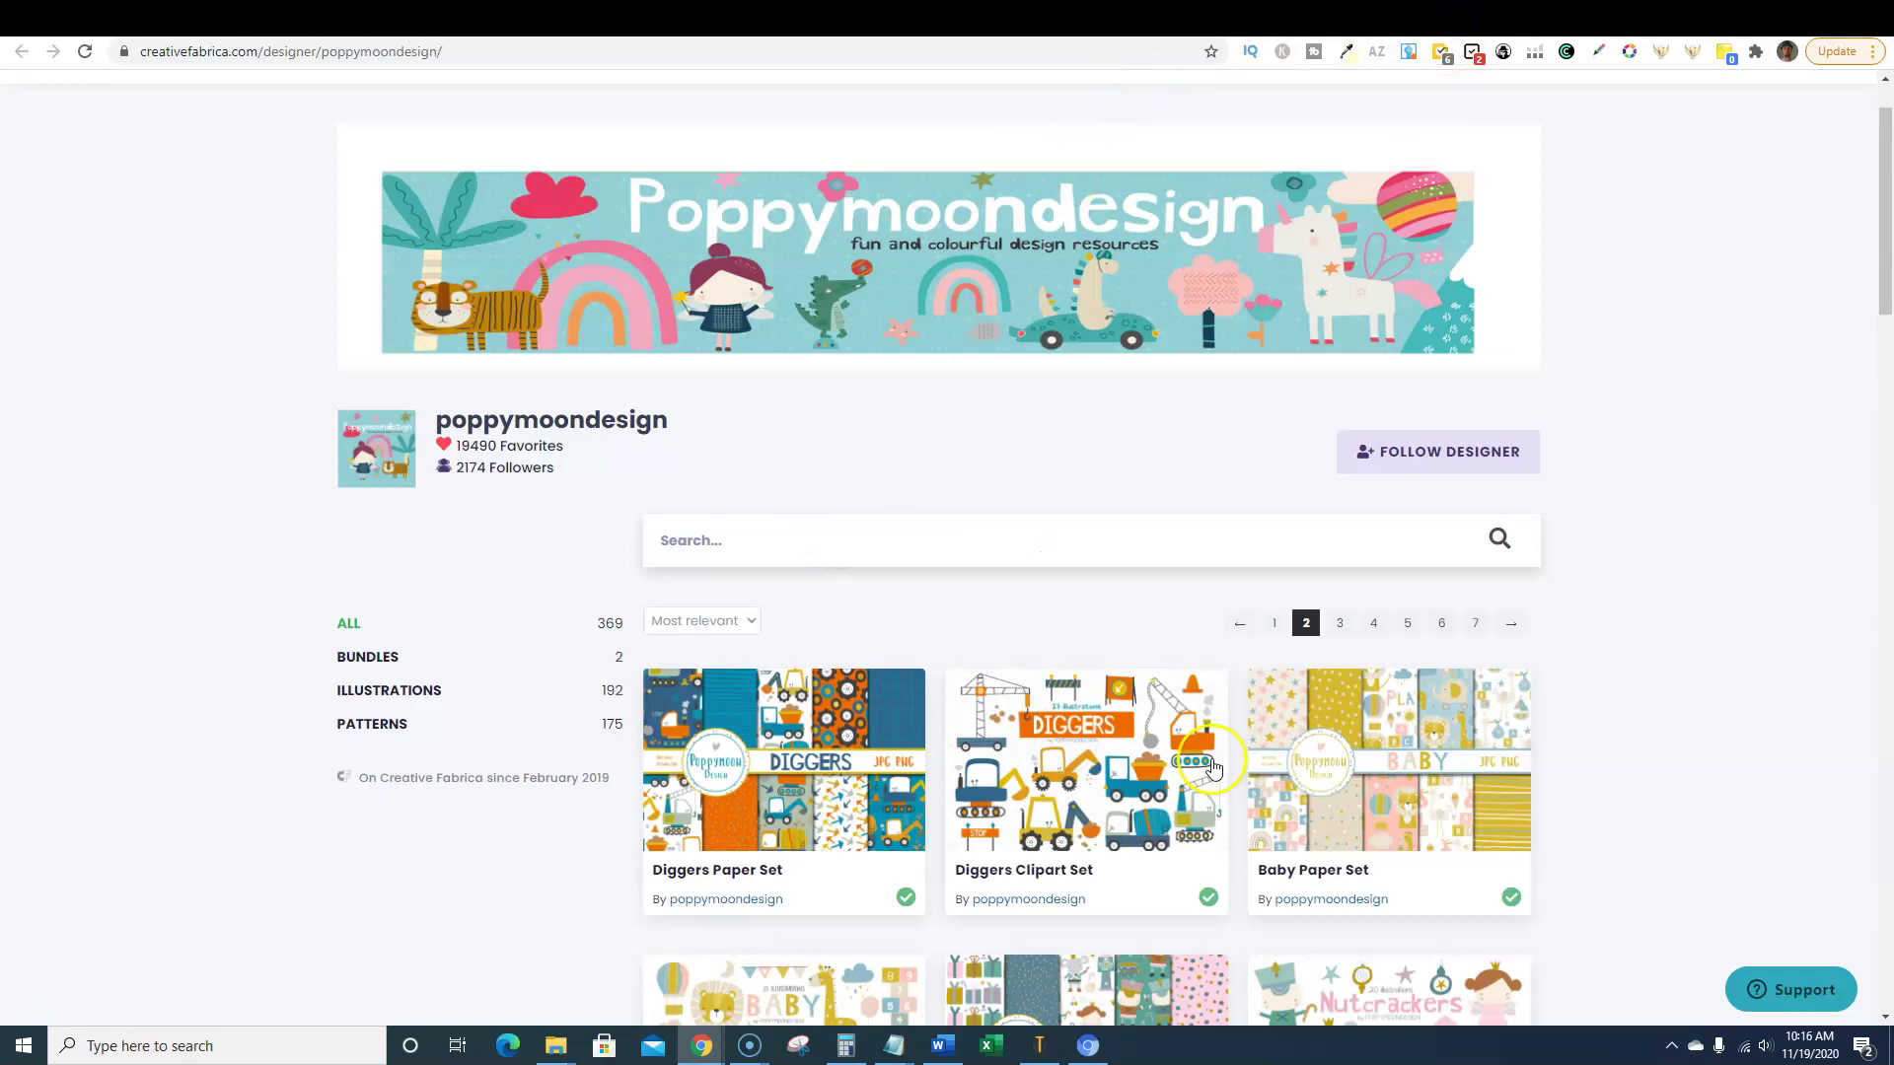
scroll(1504, 655, "down", 5)
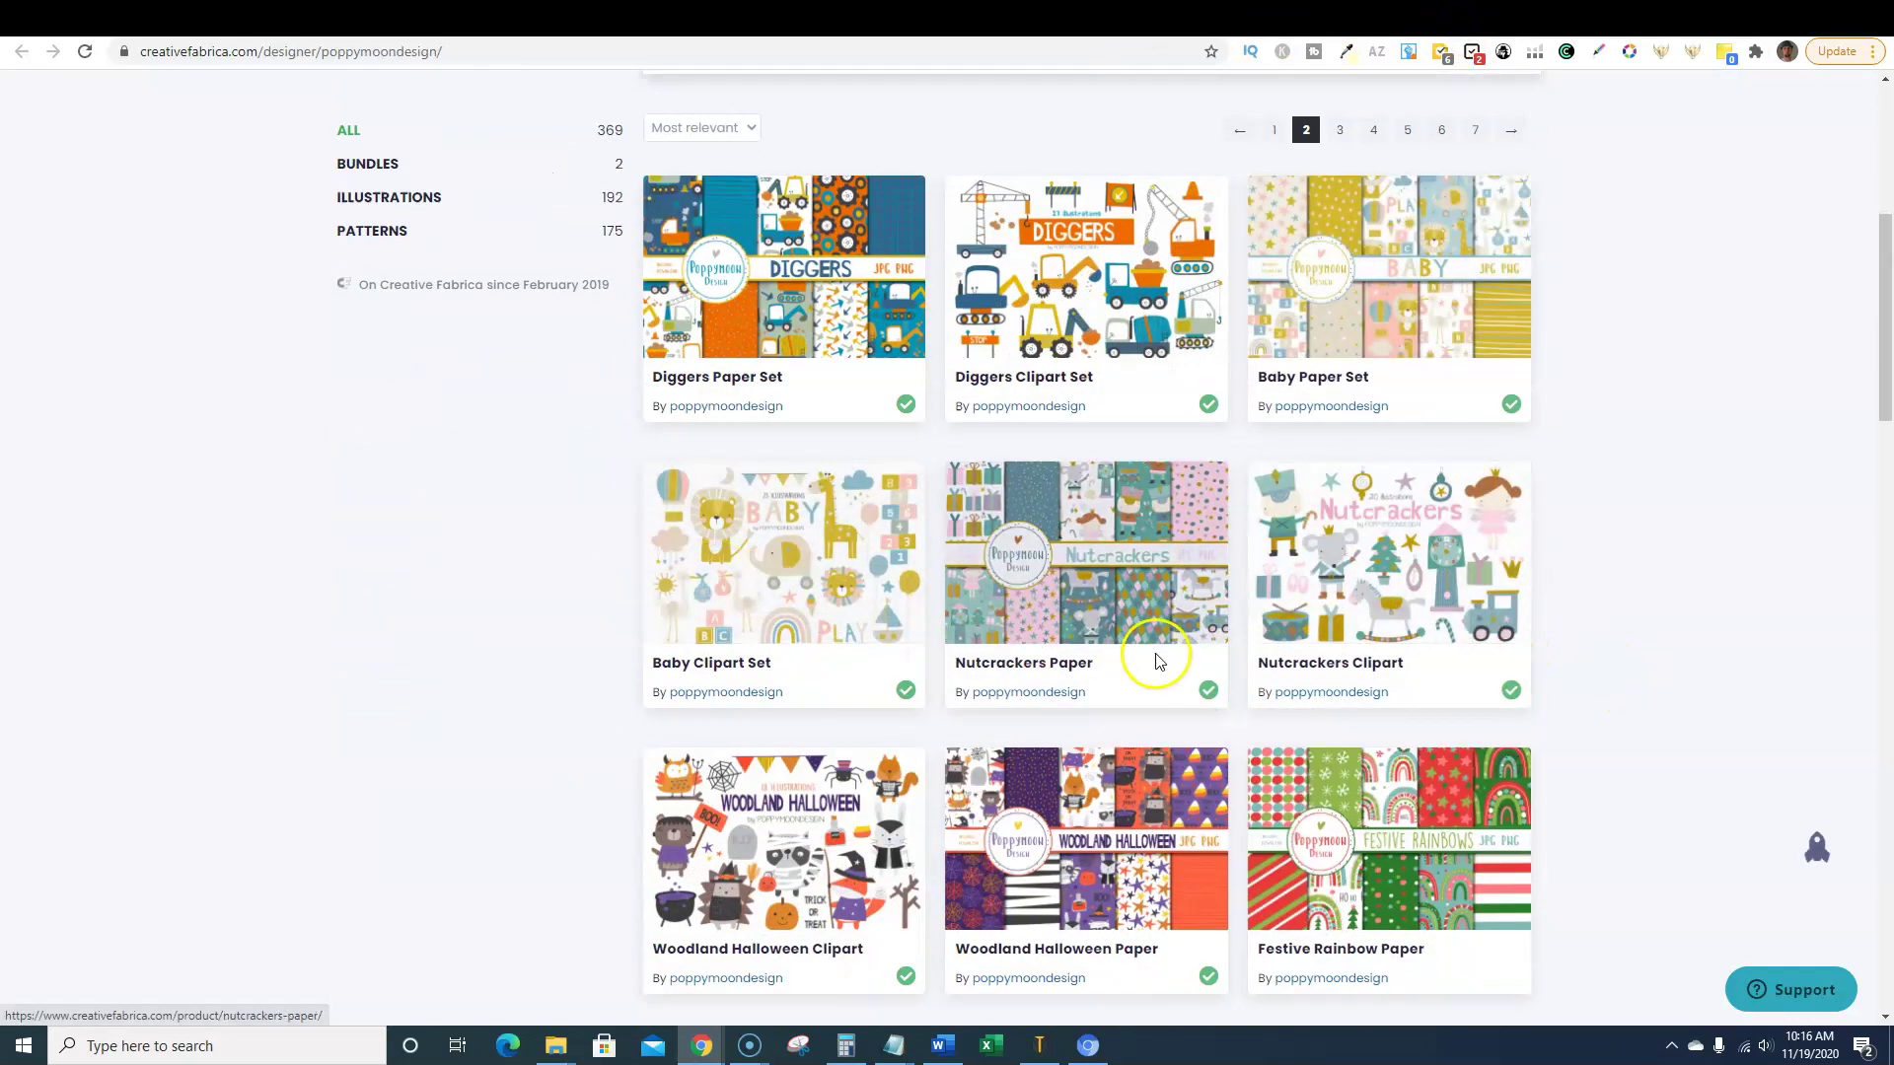
scroll(1155, 656, "up", 3)
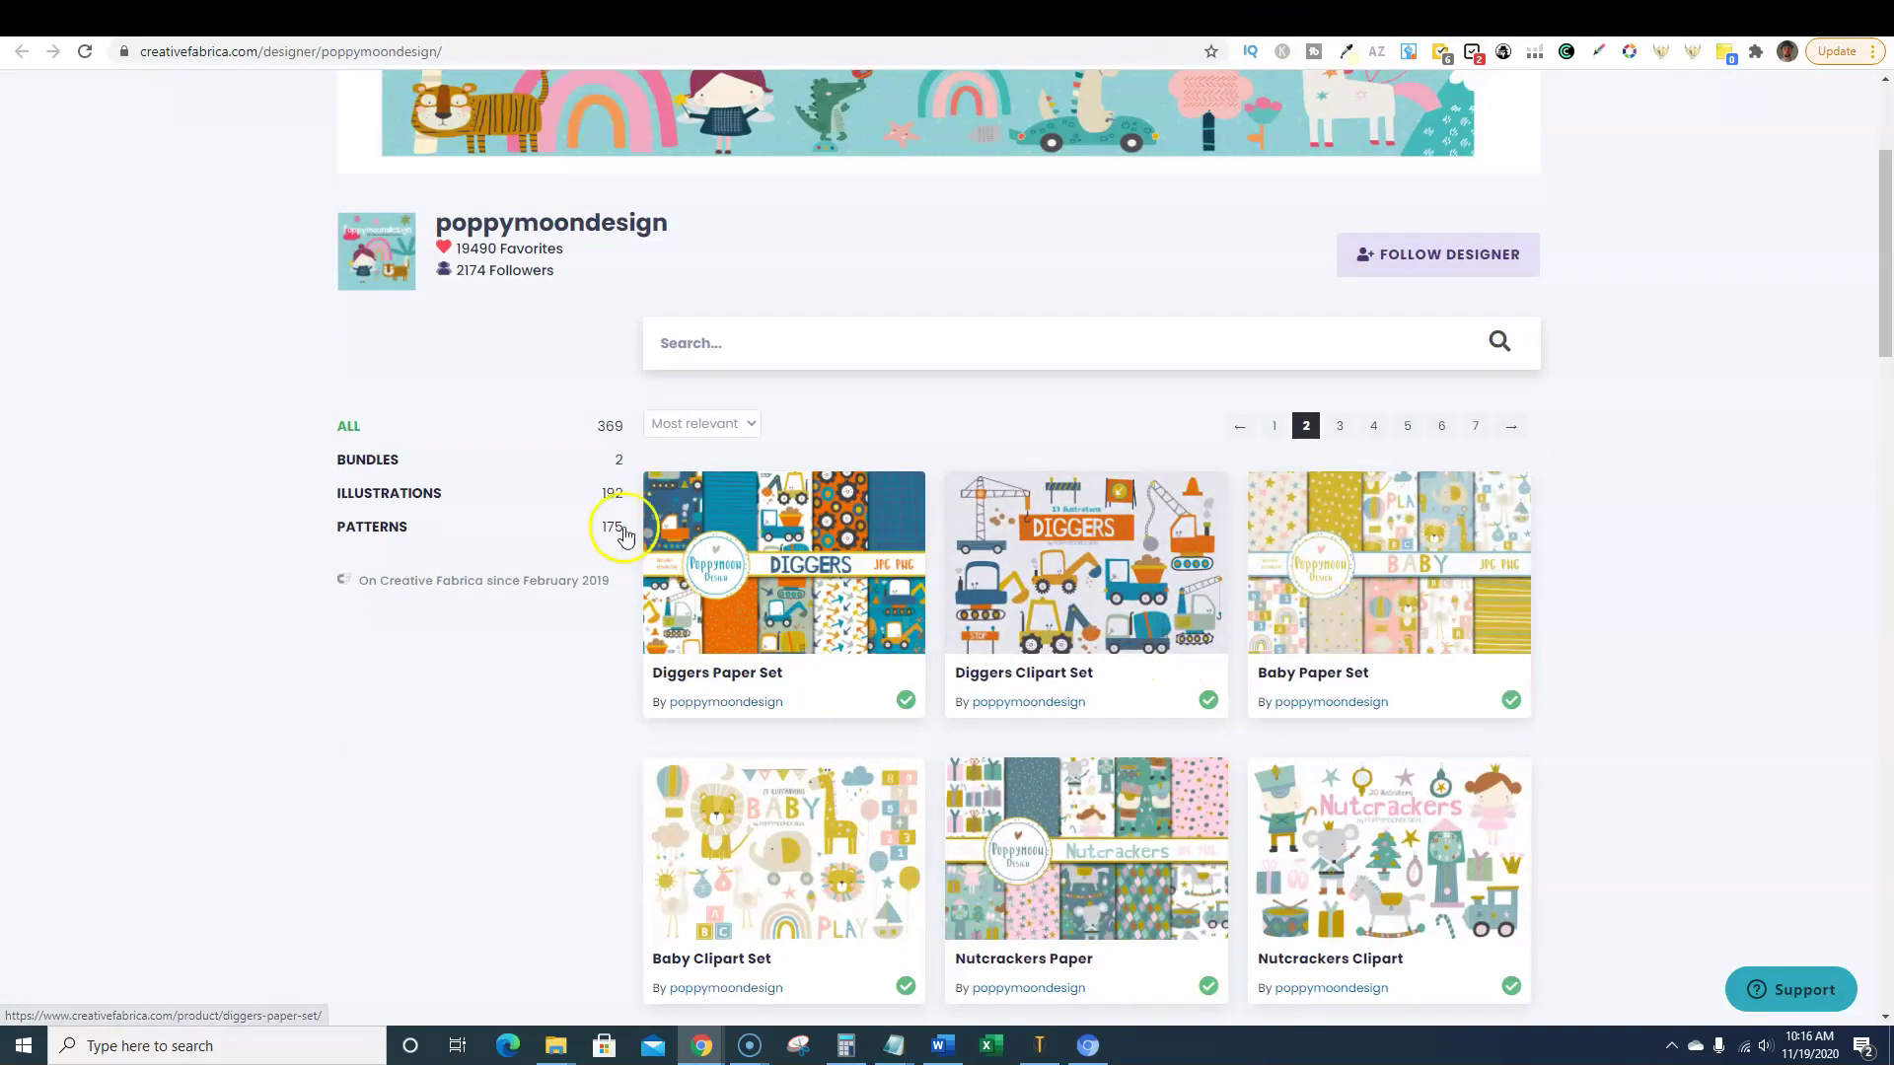
left_click(1528, 54)
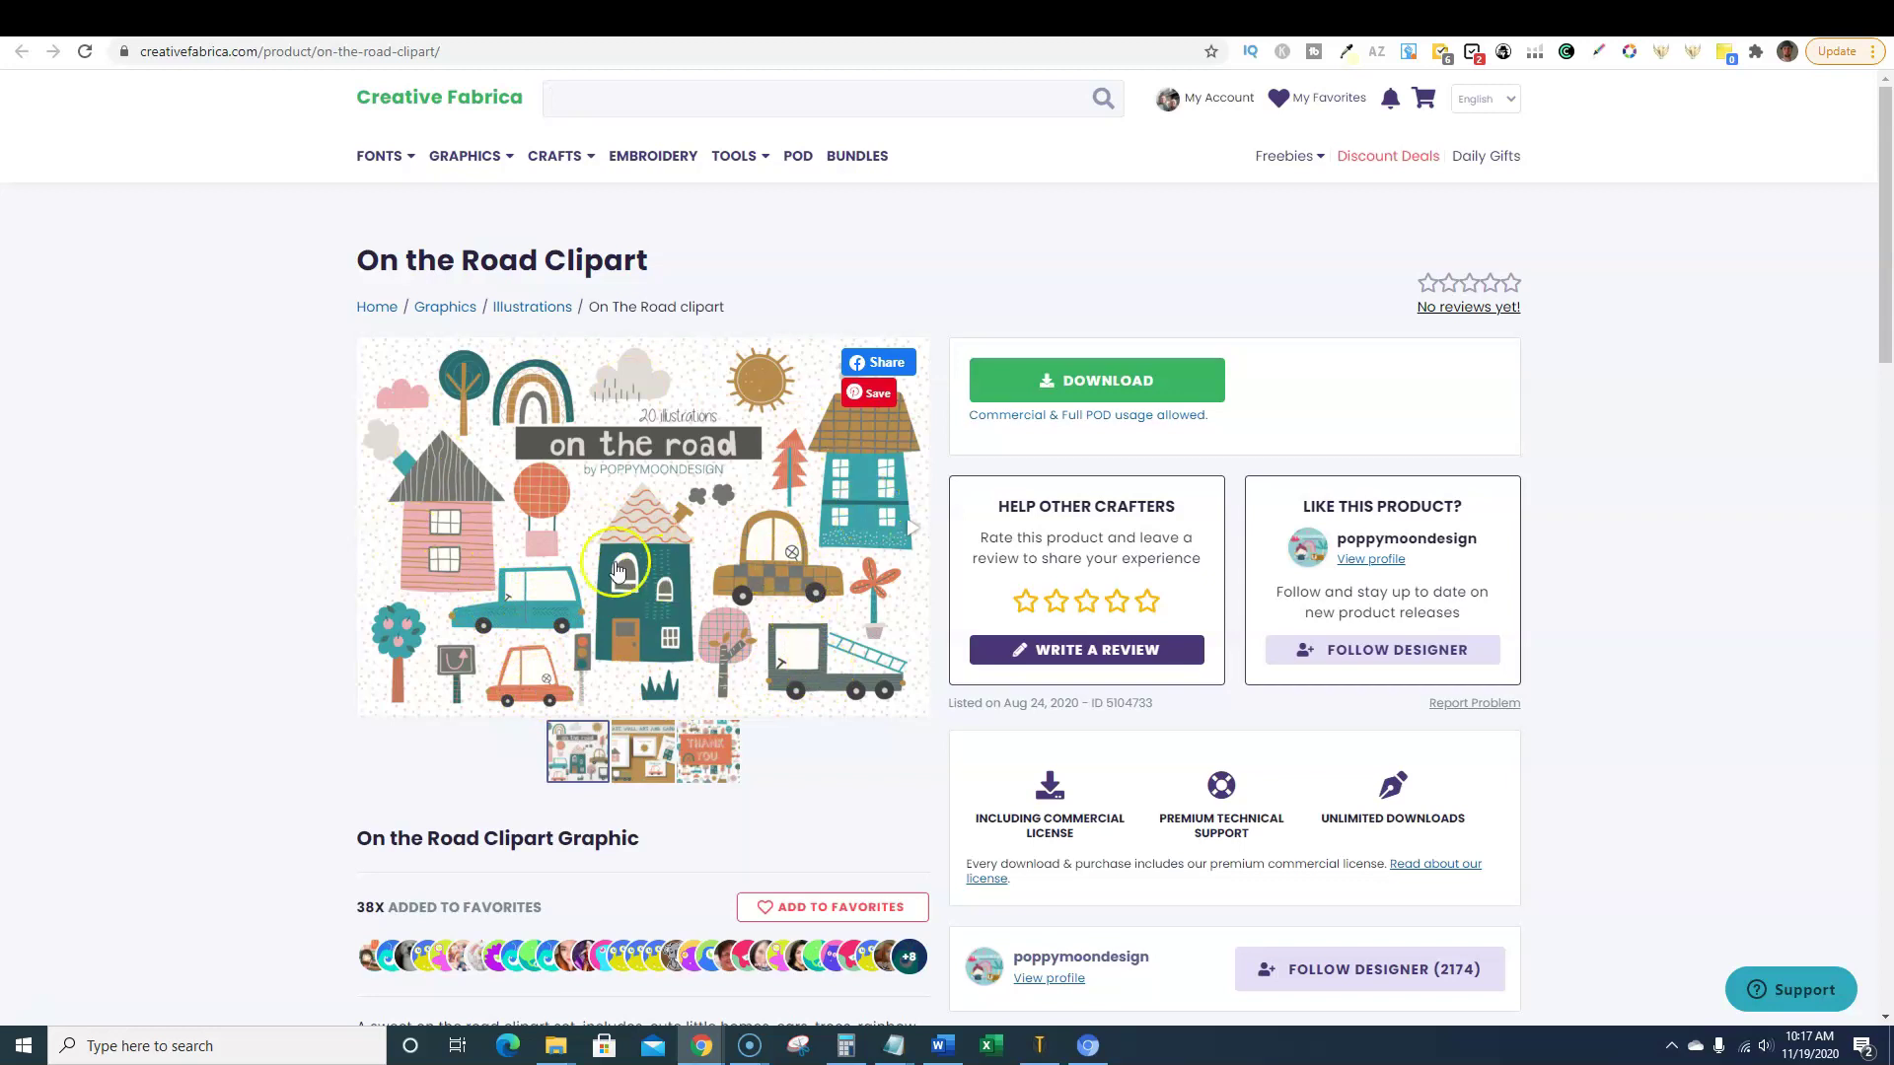
left_click(1632, 28)
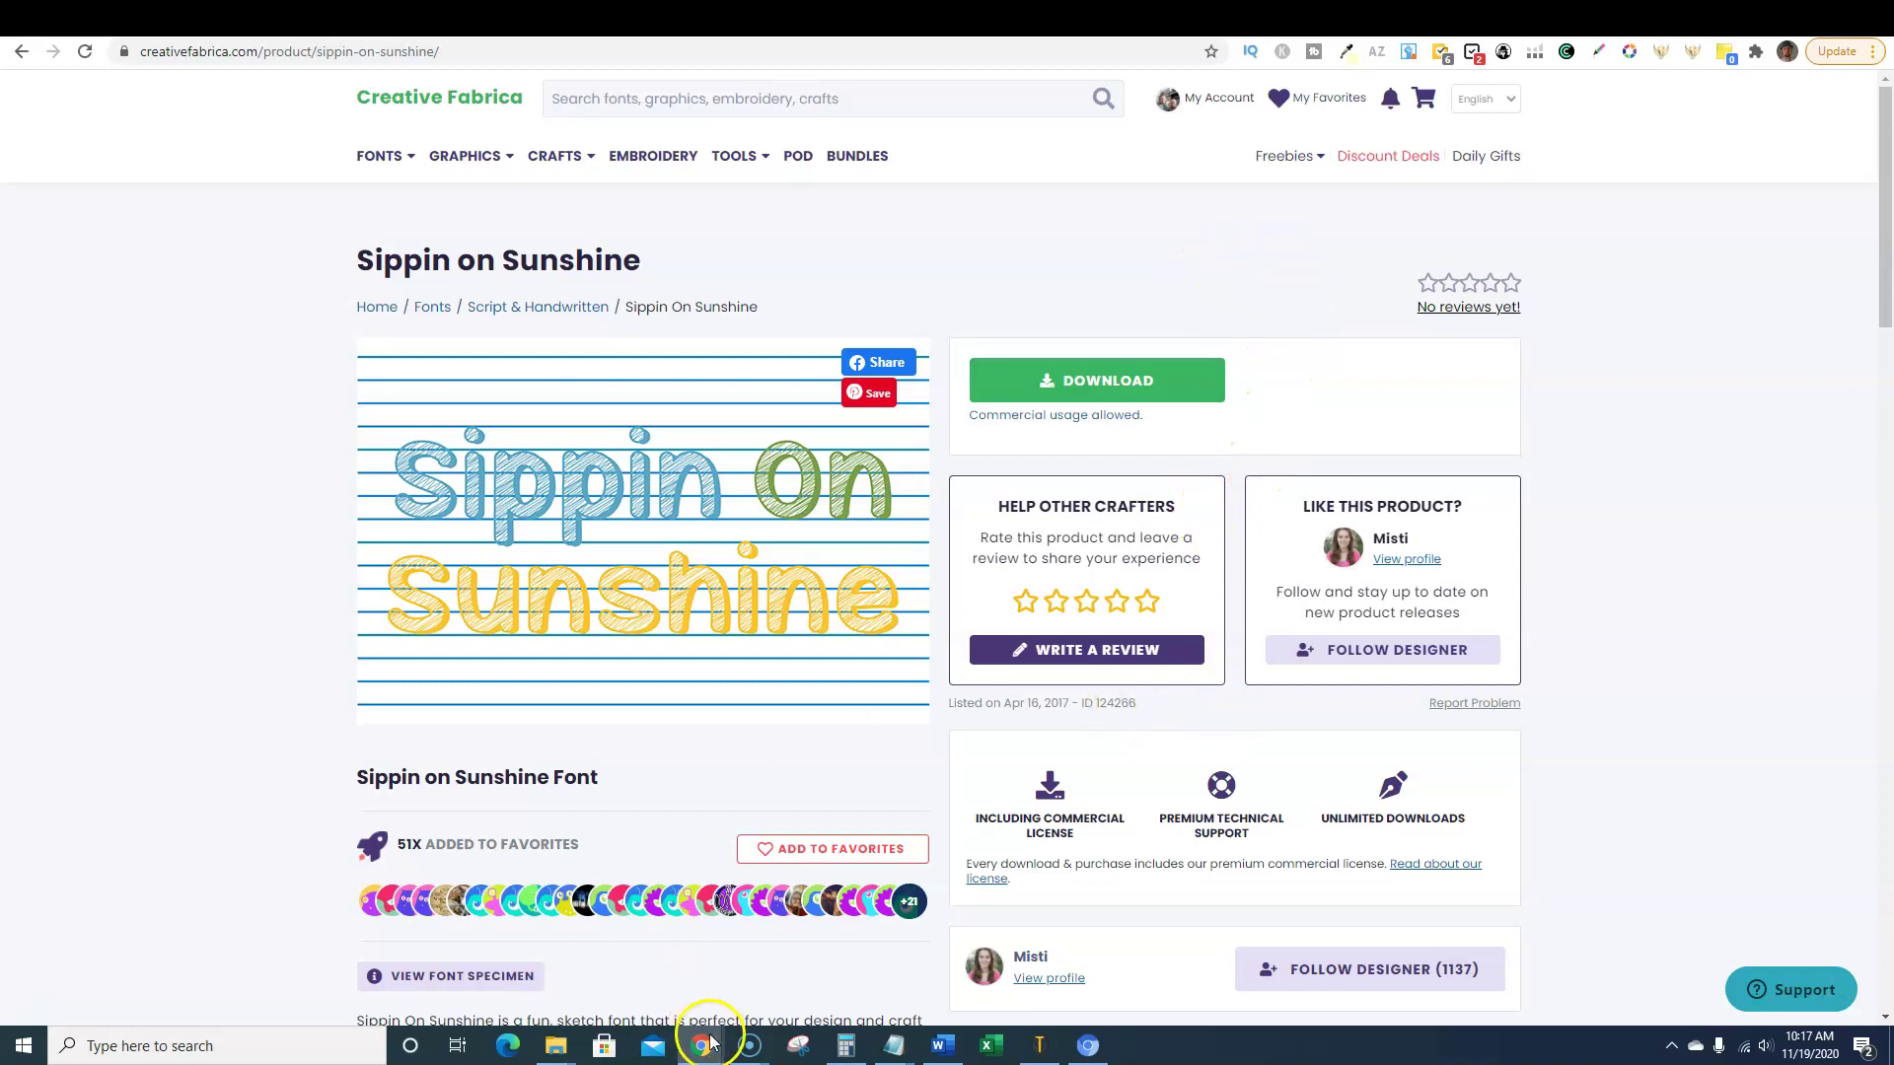
- Switch to the Bonuscrate page and look over the Let's Ride Activity Kit offer
mouse_move(710, 1042)
left_click(747, 989)
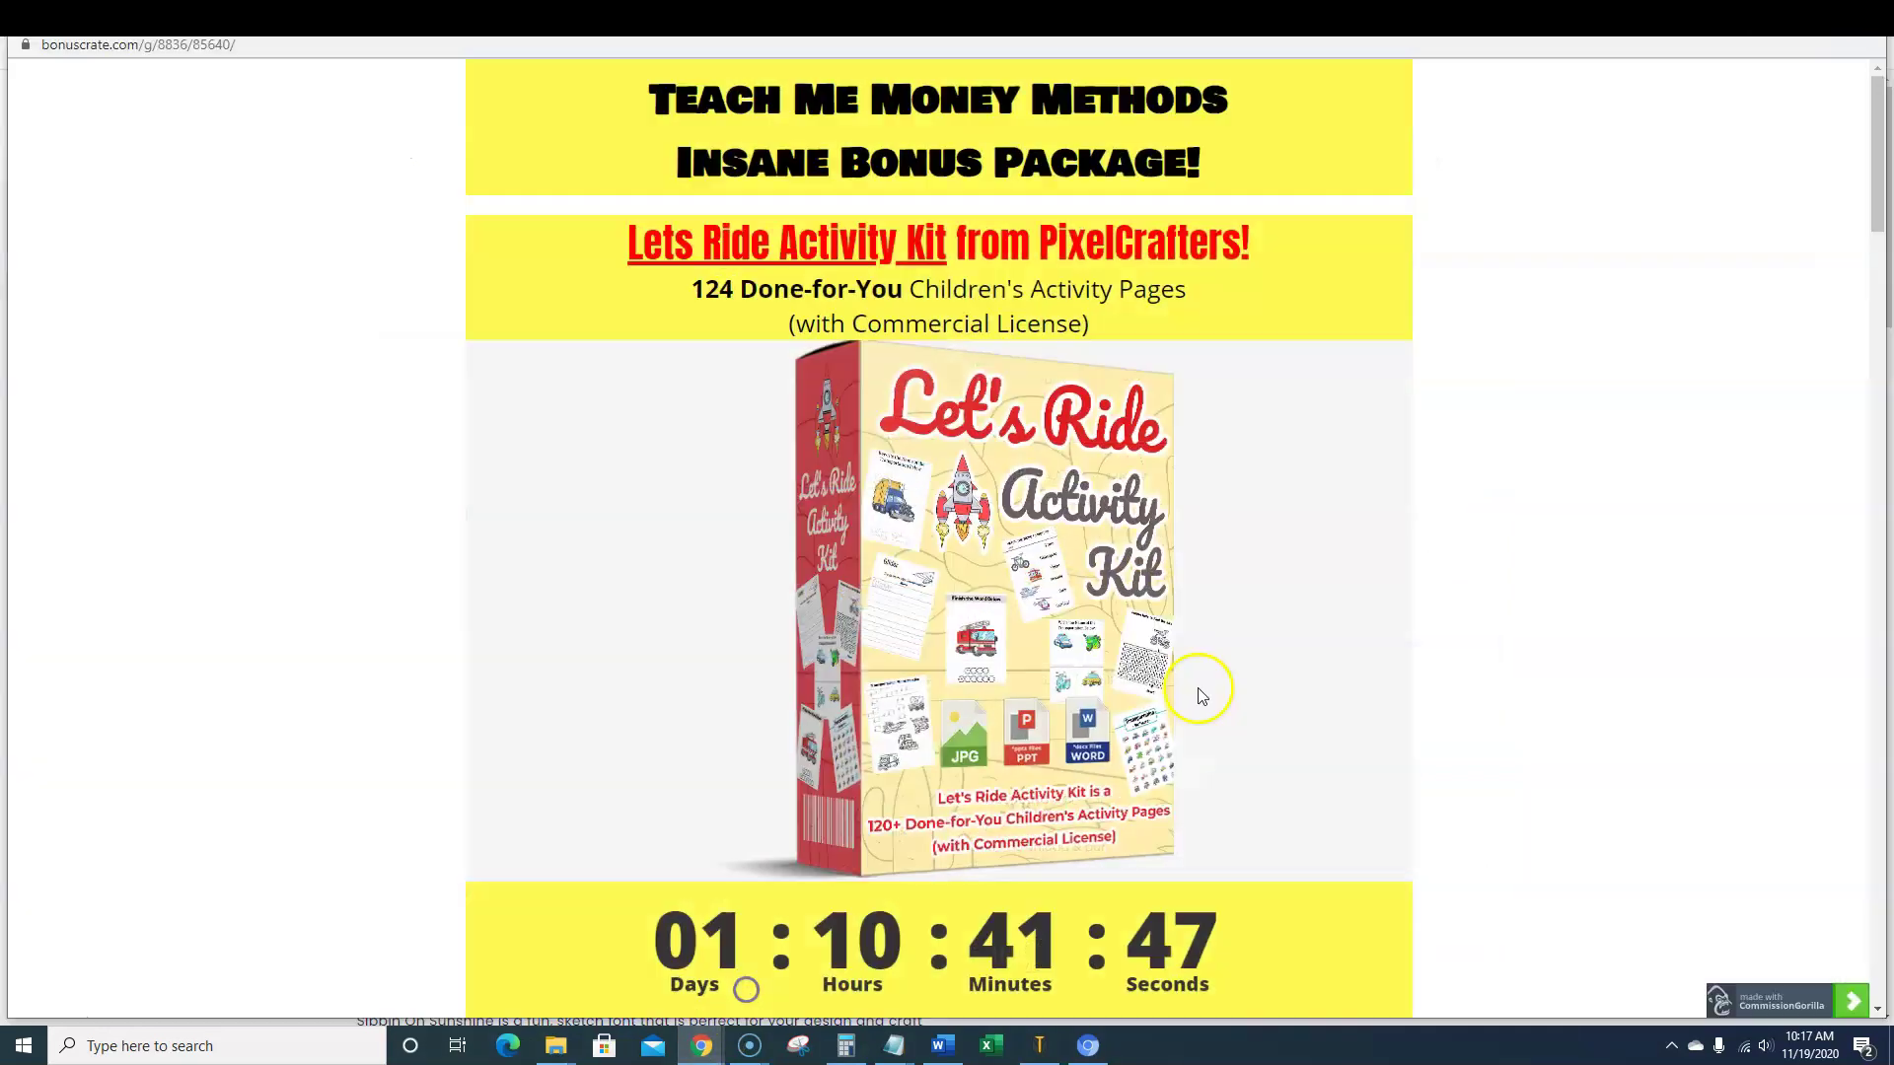
left_click(1491, 392)
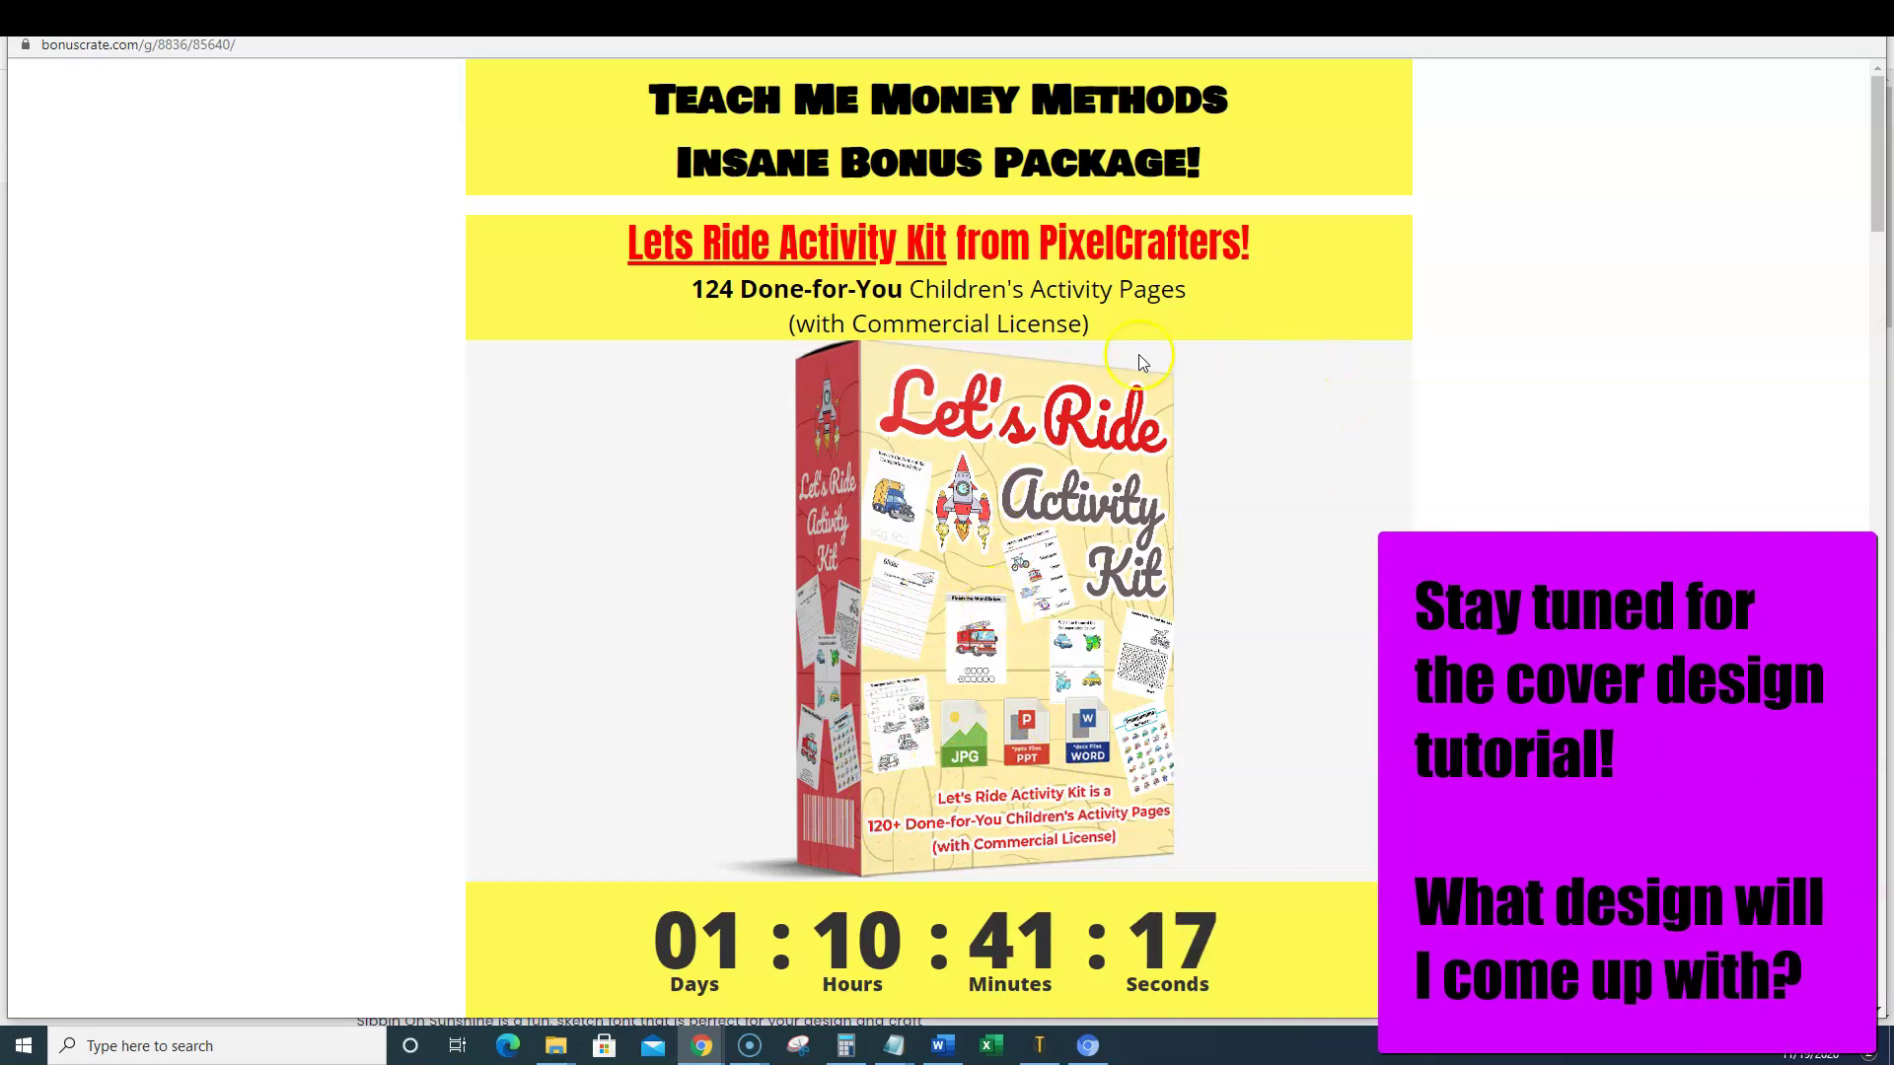
scroll(1085, 454, "down", 9)
scroll(949, 401, "down", 4)
scroll(922, 395, "up", 4)
scroll(971, 421, "down", 4)
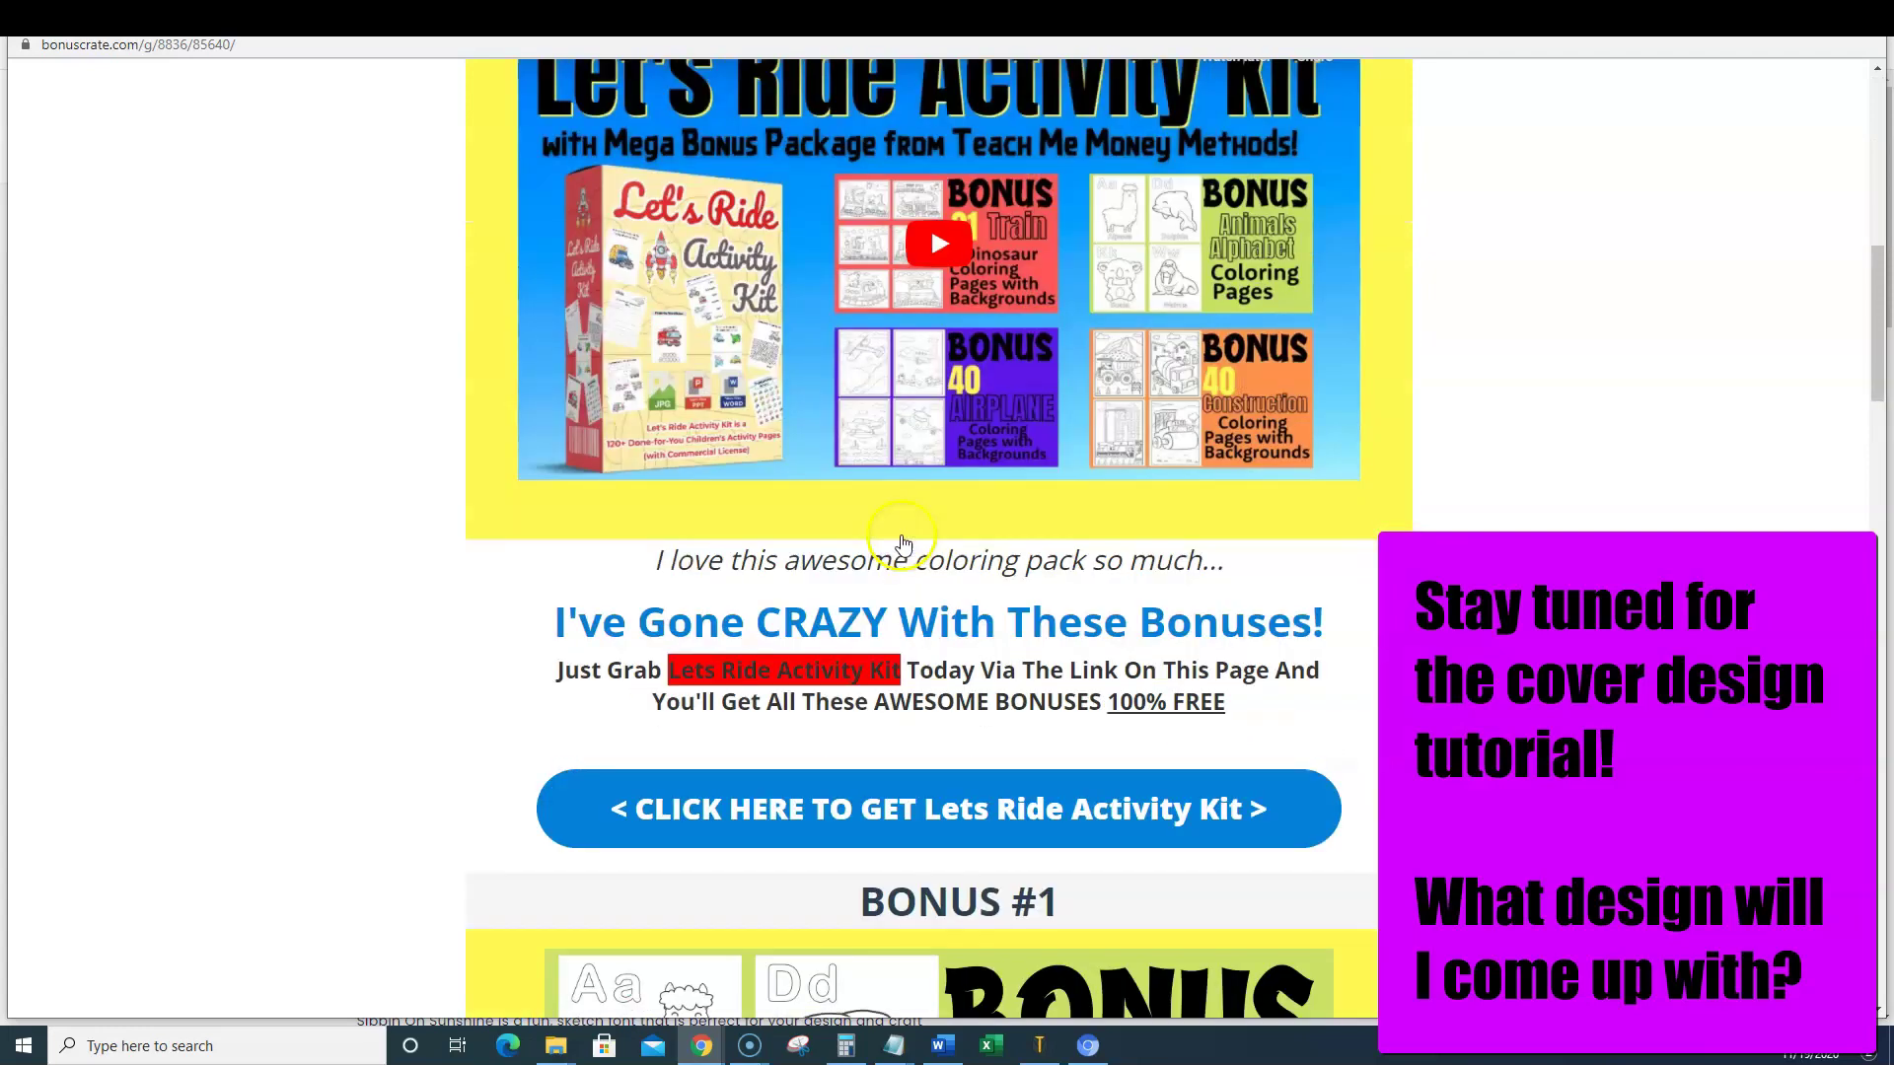
scroll(900, 536, "up", 12)
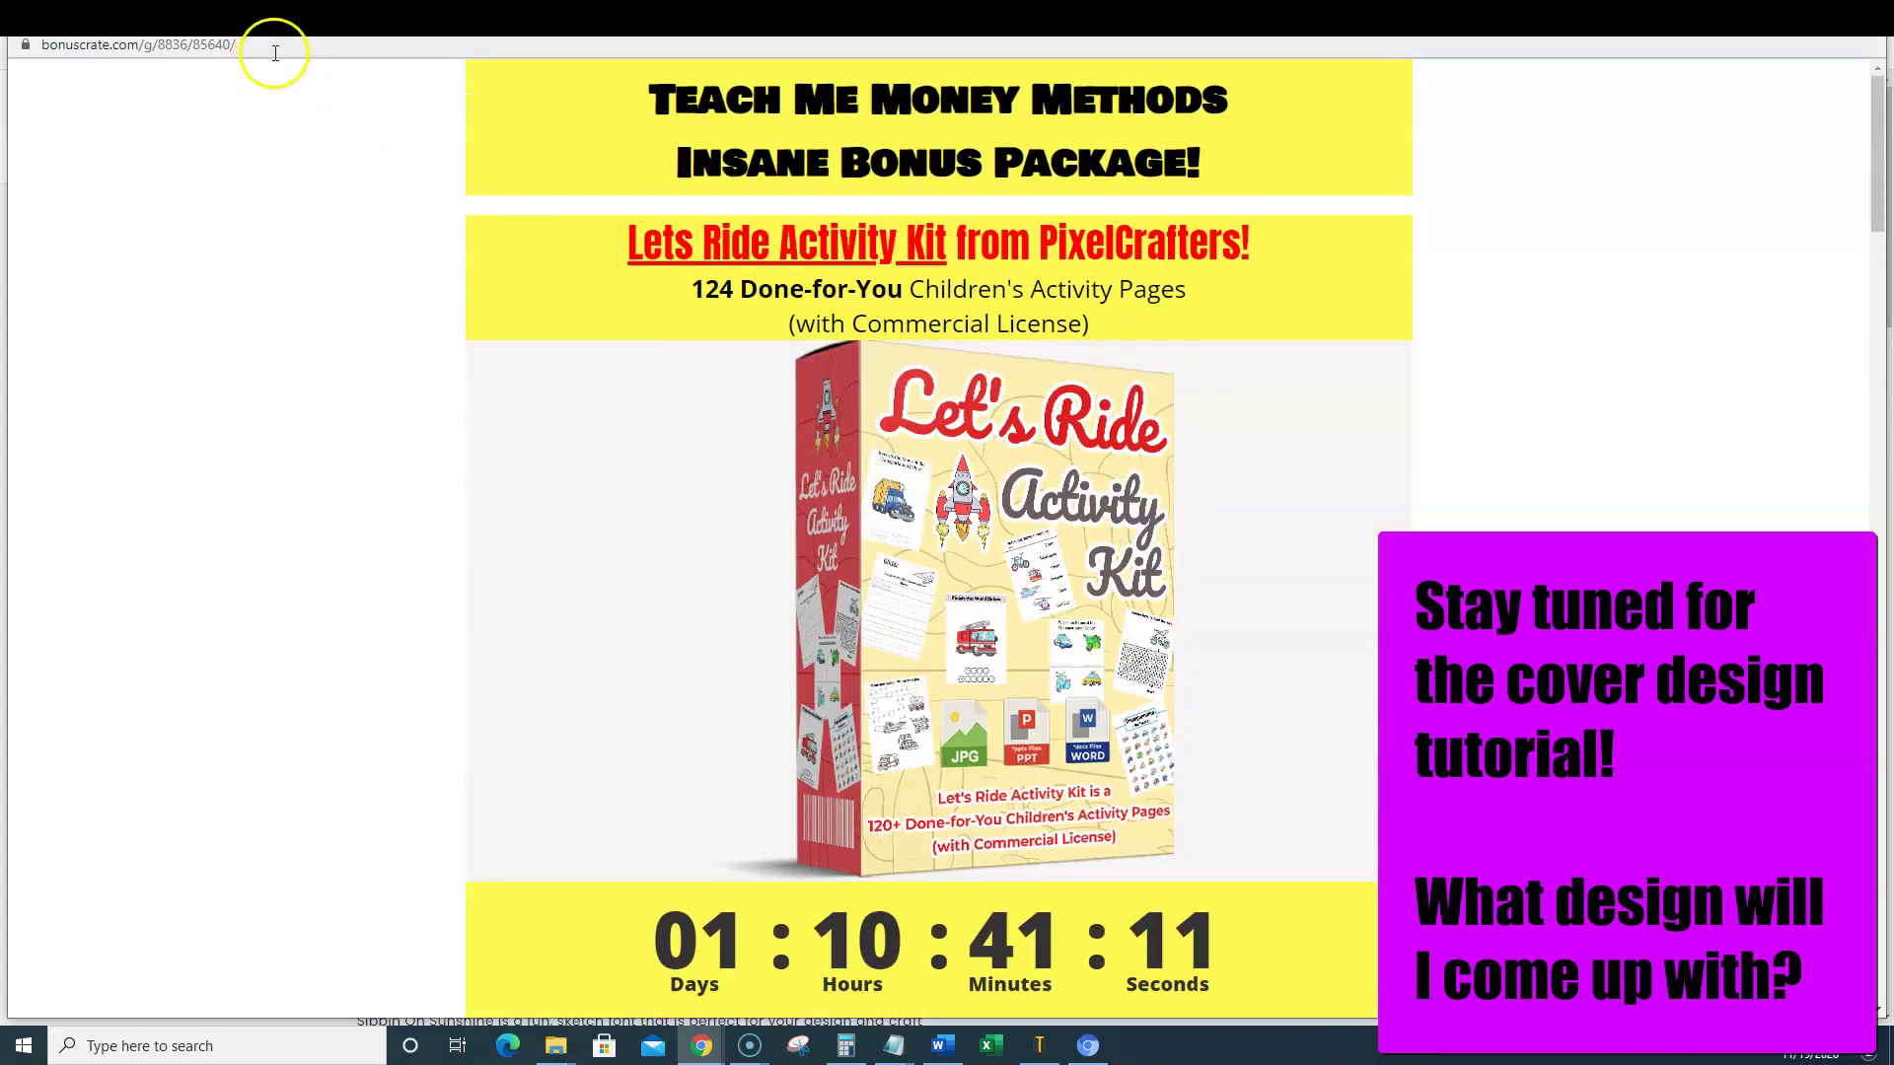
- Review bonuses 1 to 5 of the Let's Ride Activity Kit offer, then return to the Creative Fabrica font page
scroll(982, 545, "down", 4)
scroll(982, 546, "down", 10)
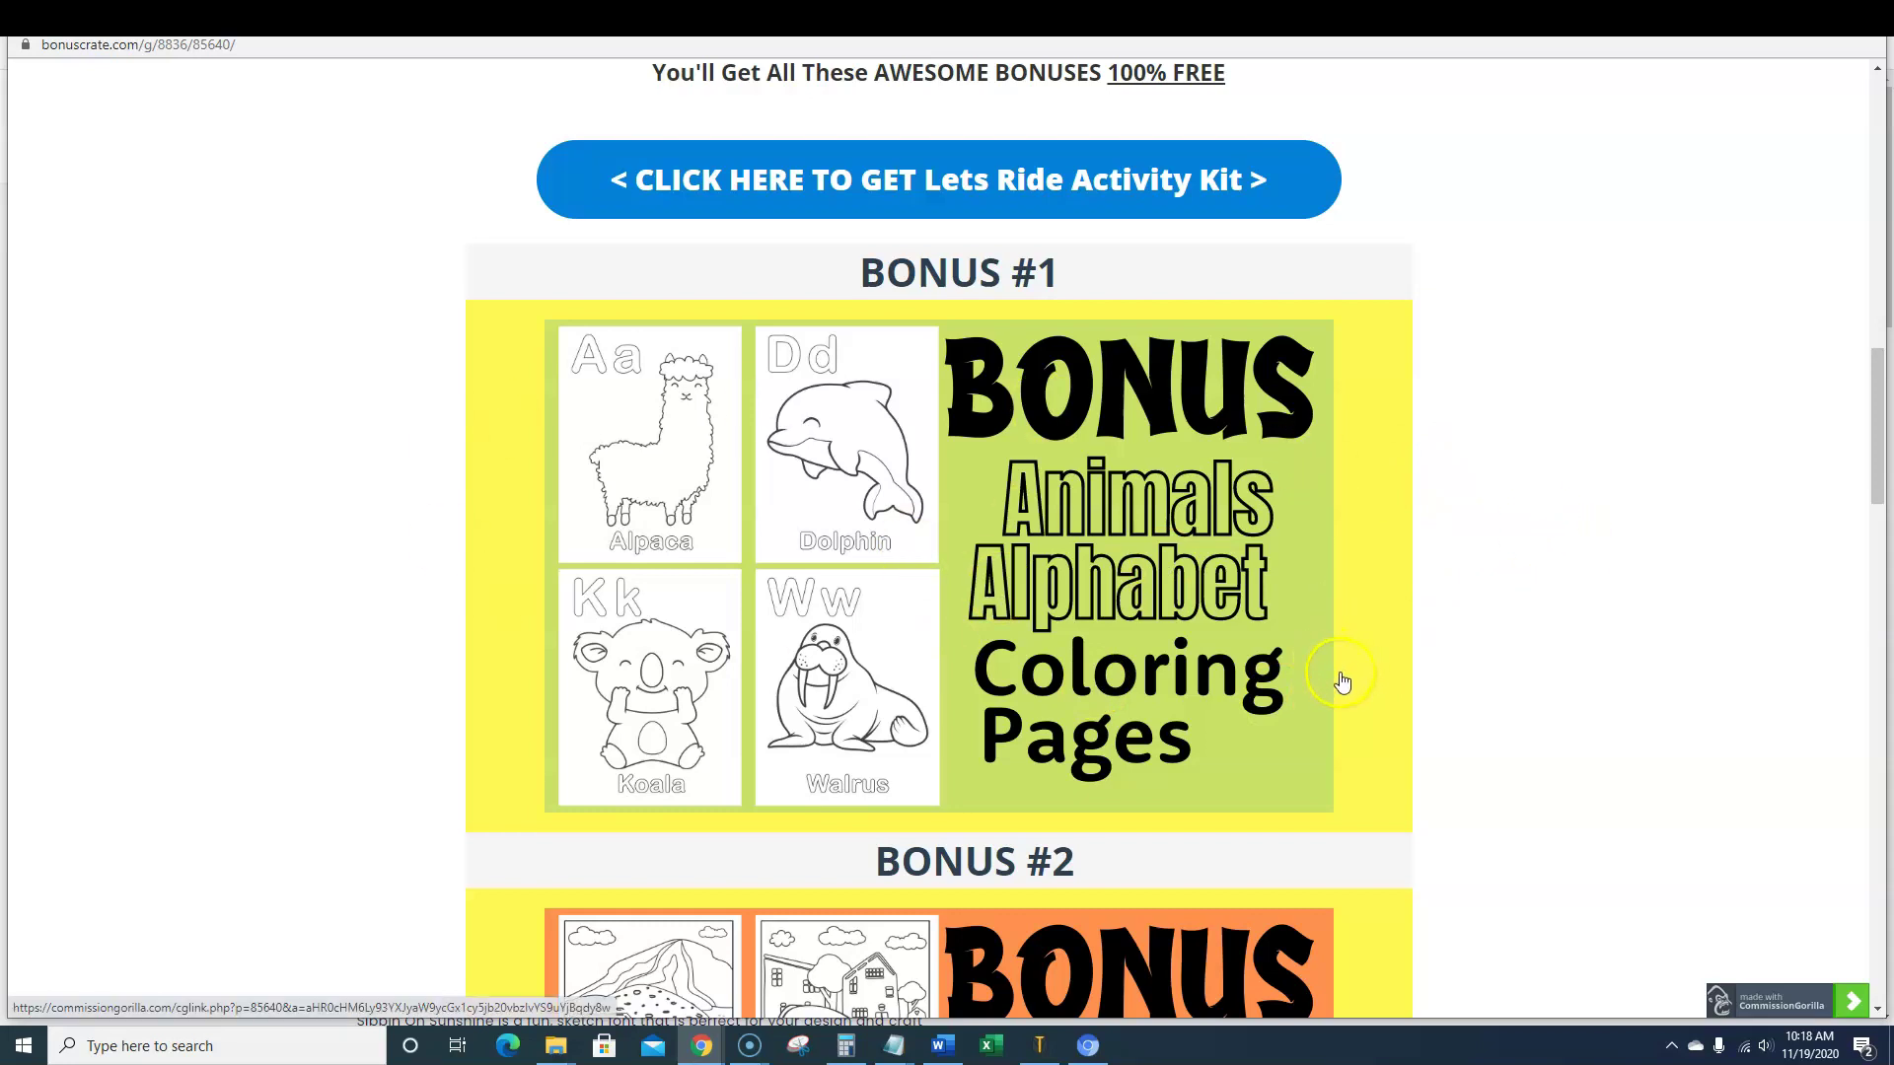
scroll(1276, 628, "down", 5)
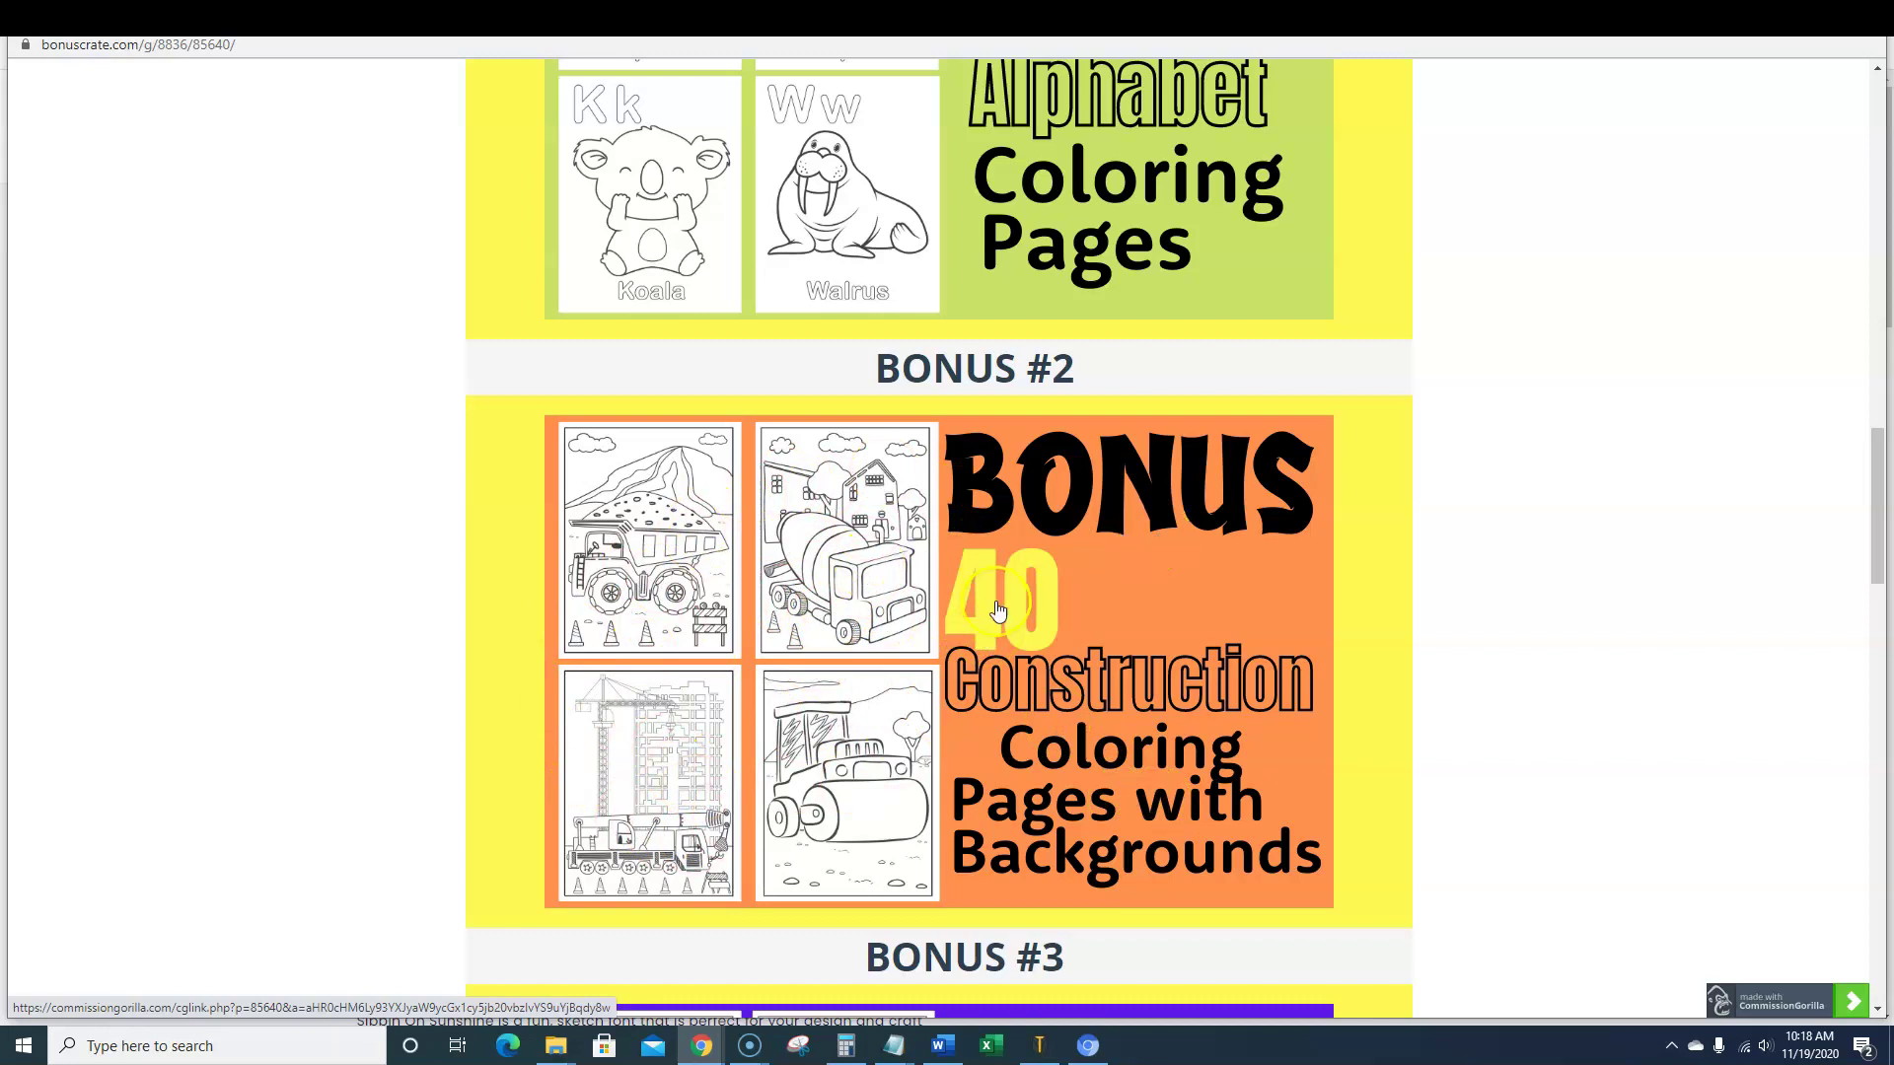
scroll(1103, 643, "down", 3)
scroll(1102, 643, "down", 3)
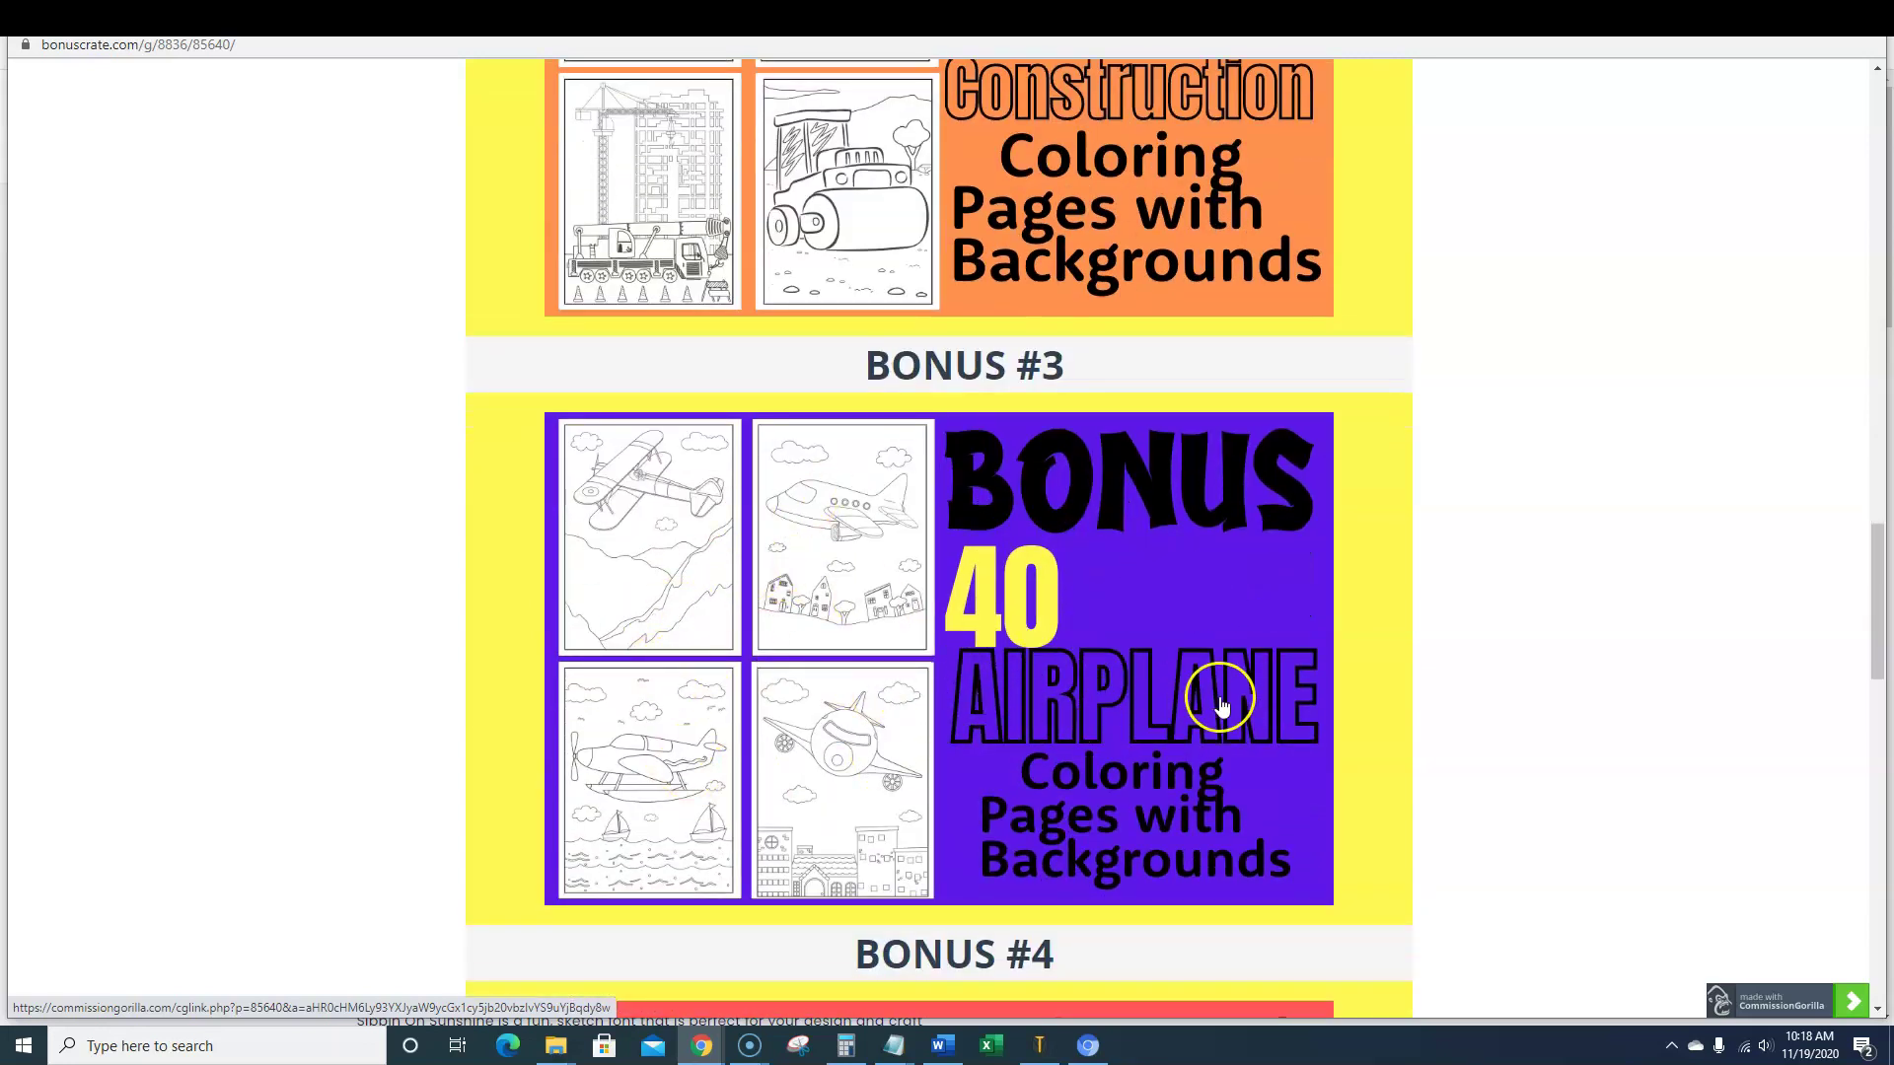
scroll(1220, 704, "down", 5)
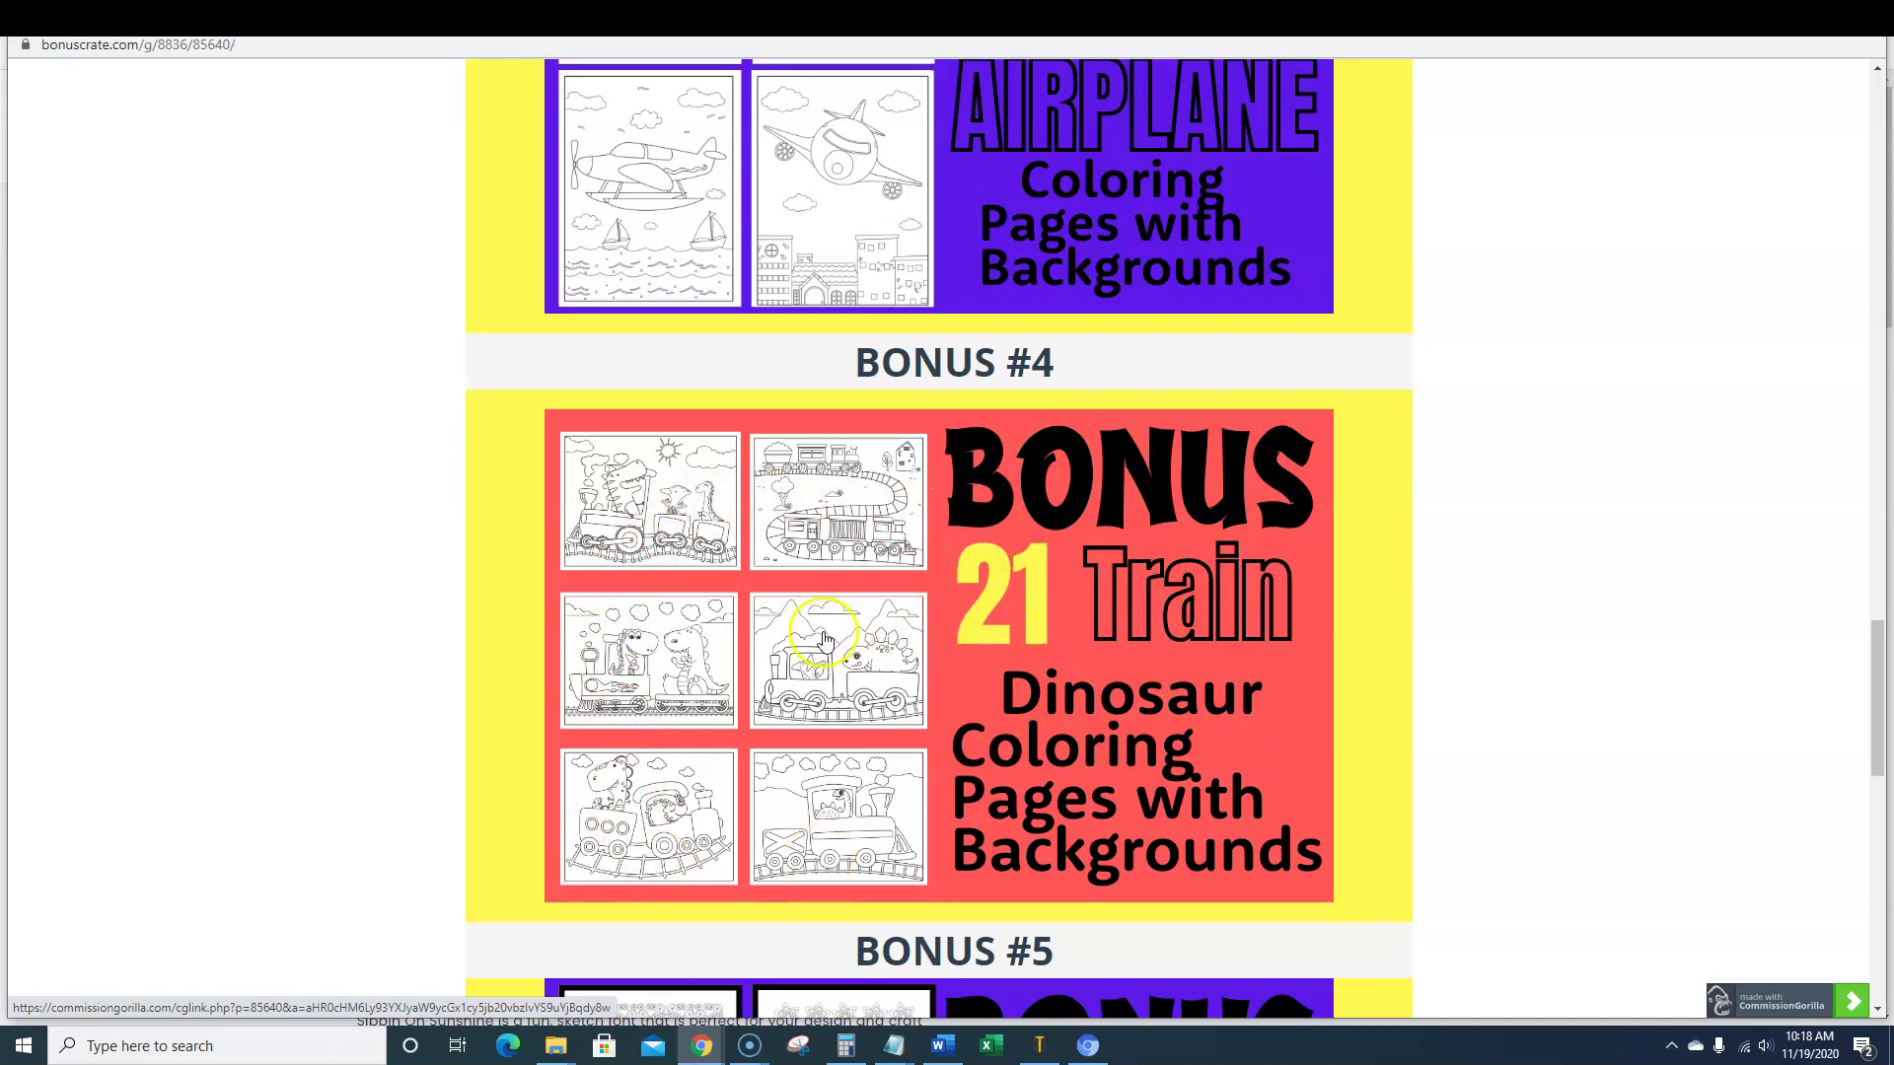
scroll(1046, 667, "down", 5)
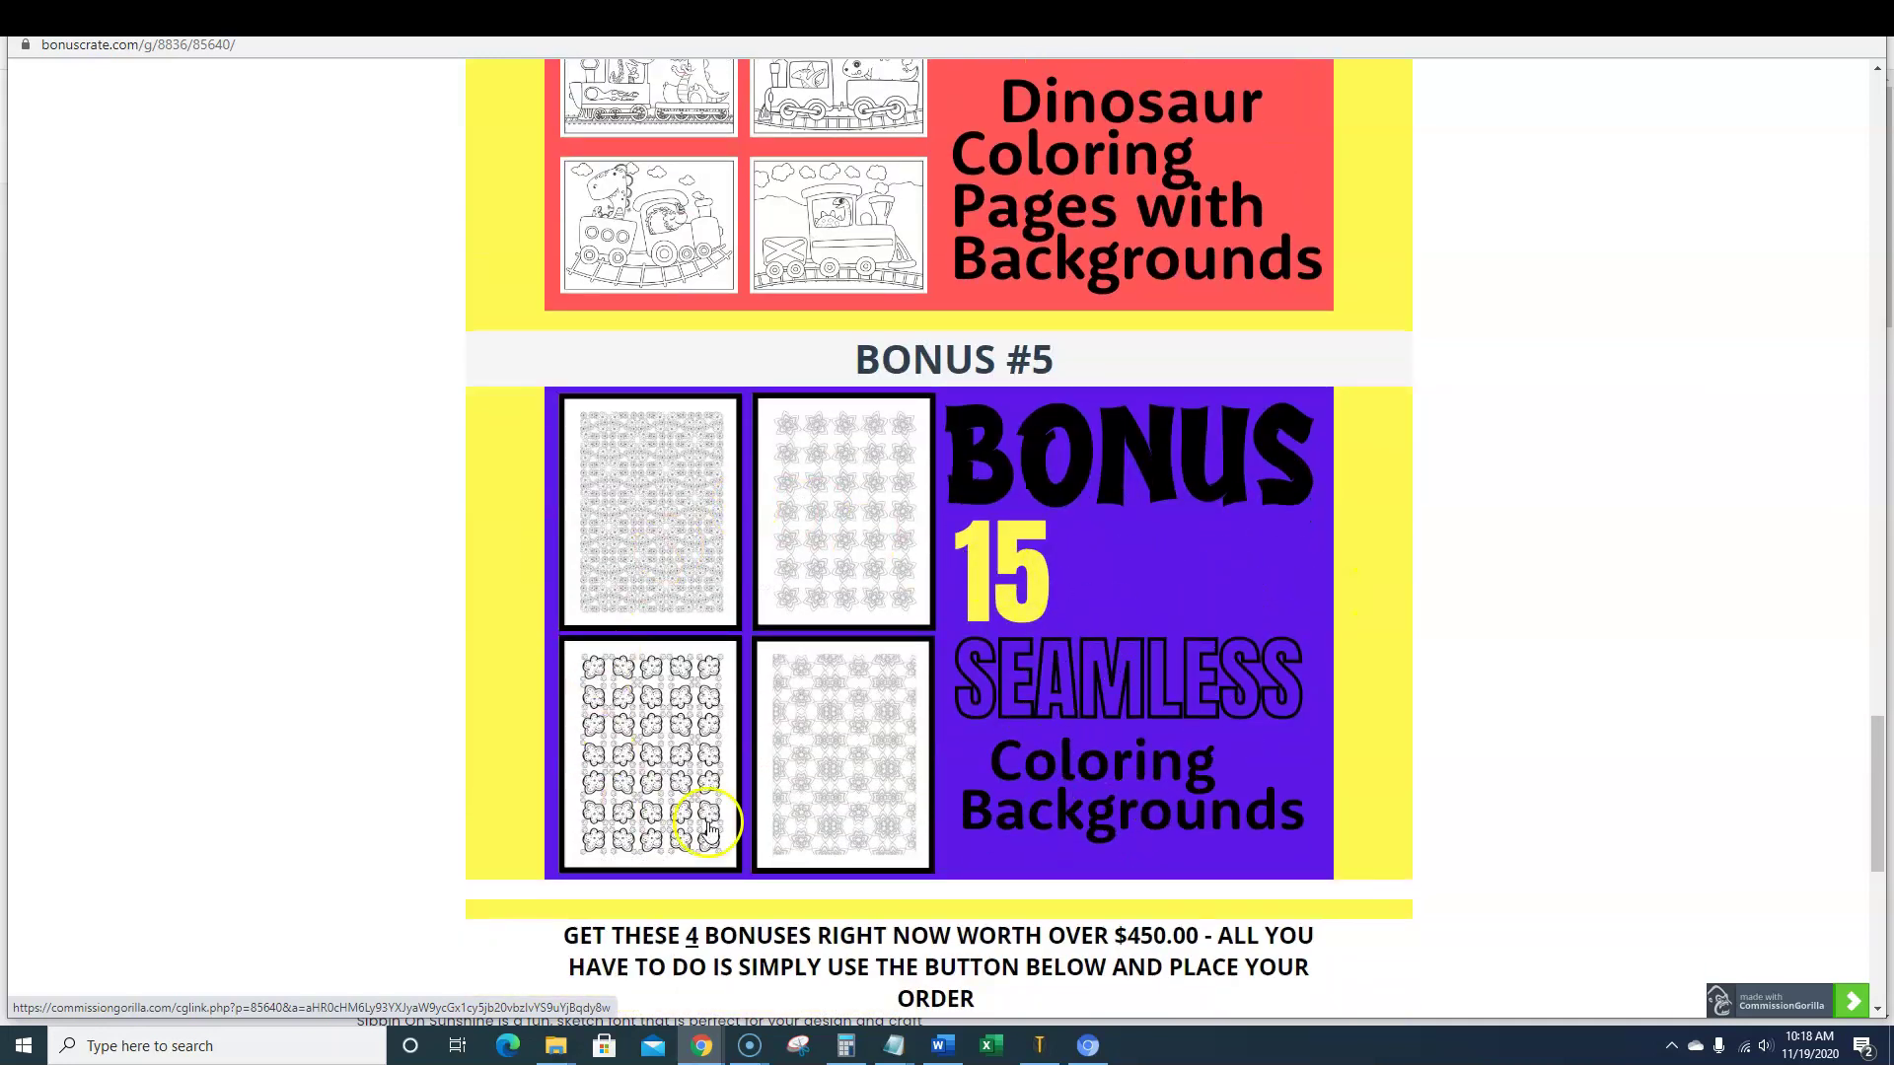
scroll(1090, 761, "down", 2)
scroll(1112, 752, "up", 20)
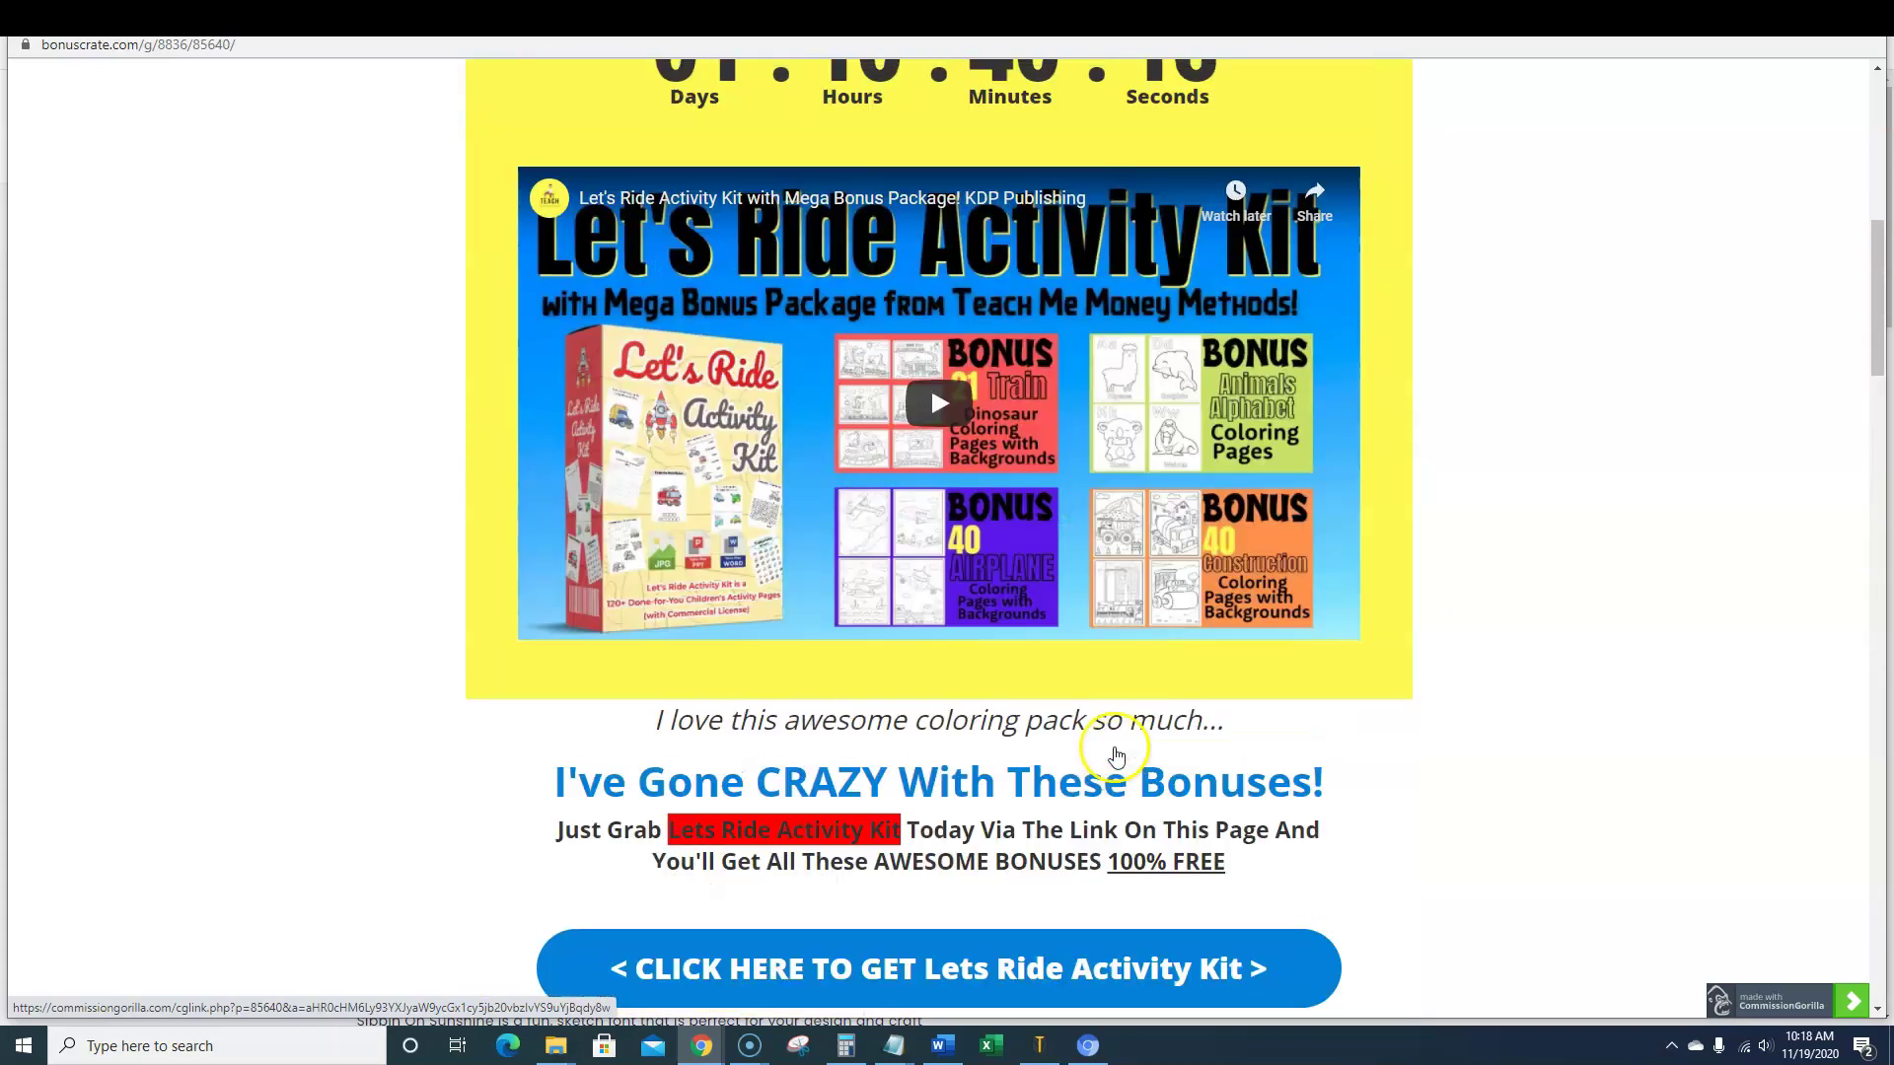
scroll(1115, 755, "up", 8)
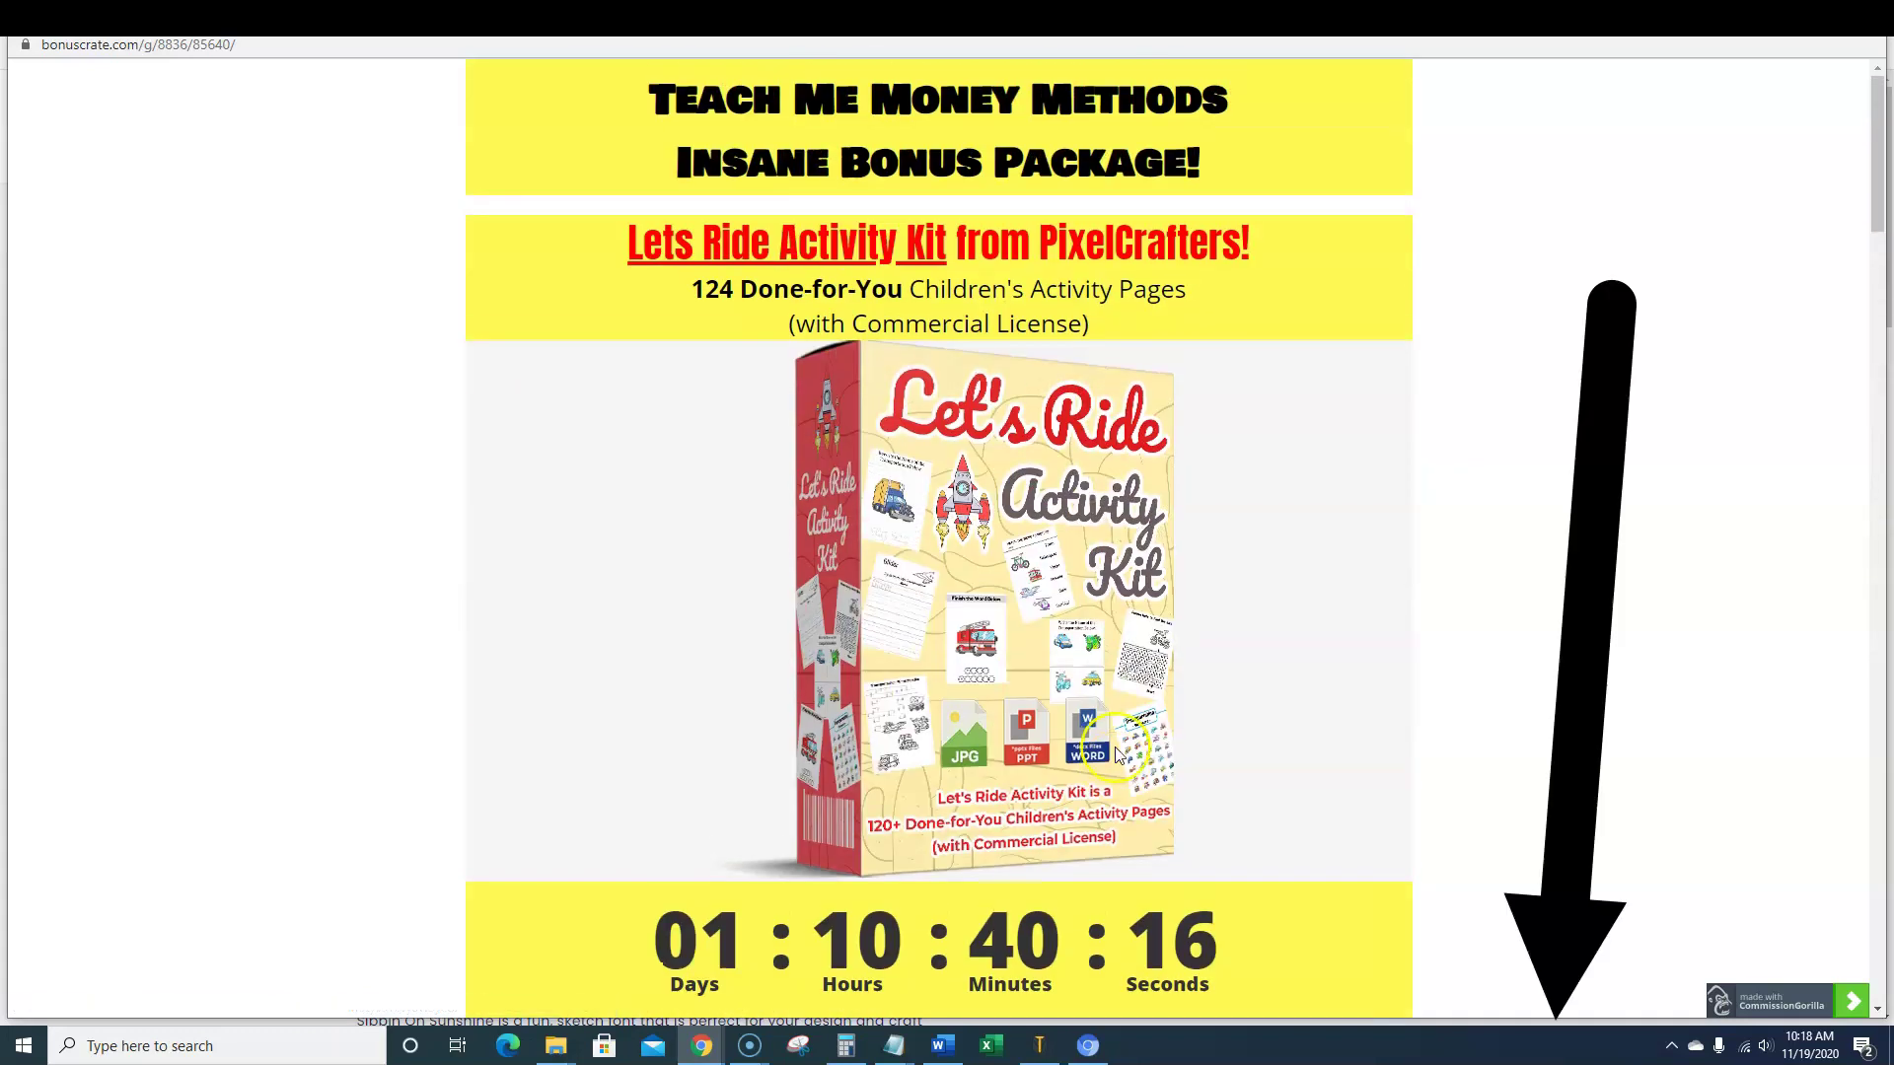
left_click(1767, 17)
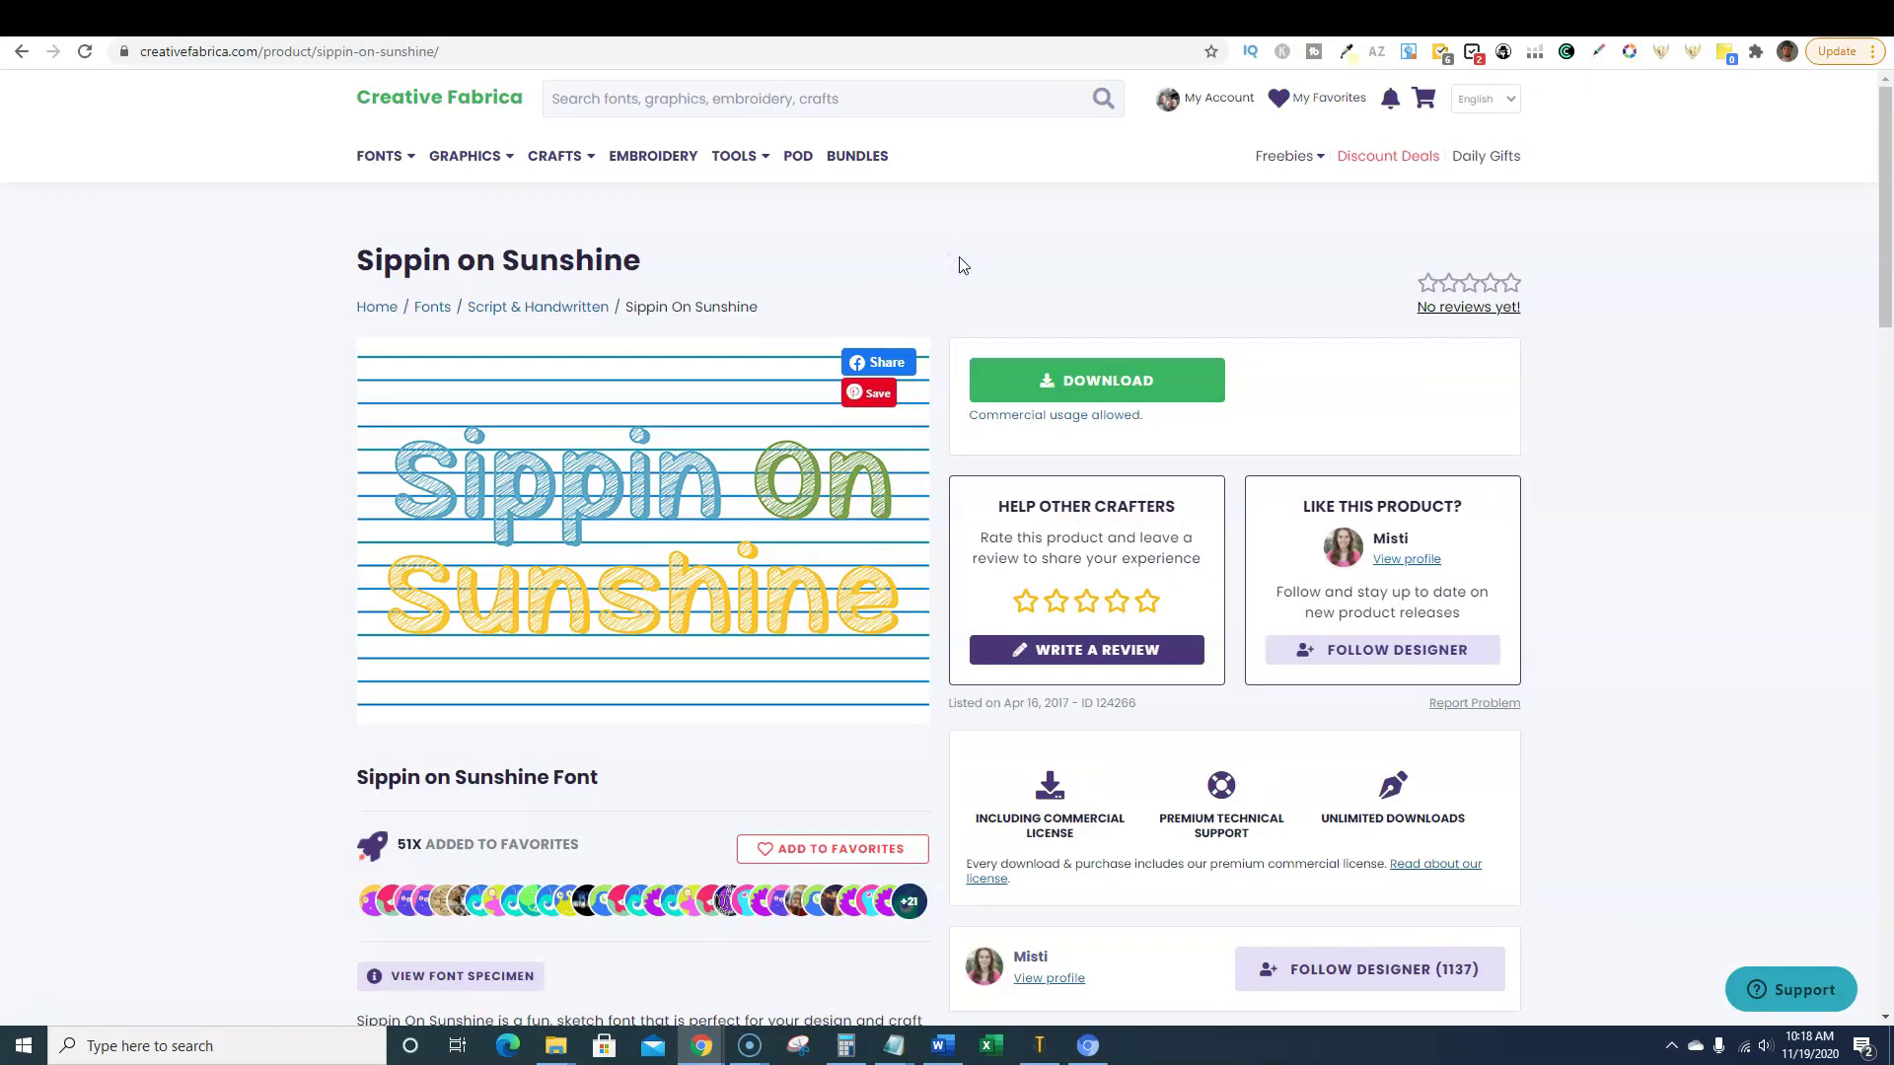
- Switch to Canva, upload the landscape image from the Landscape-4-4728669 download folder and place it on the cover page
left_click(1156, 17)
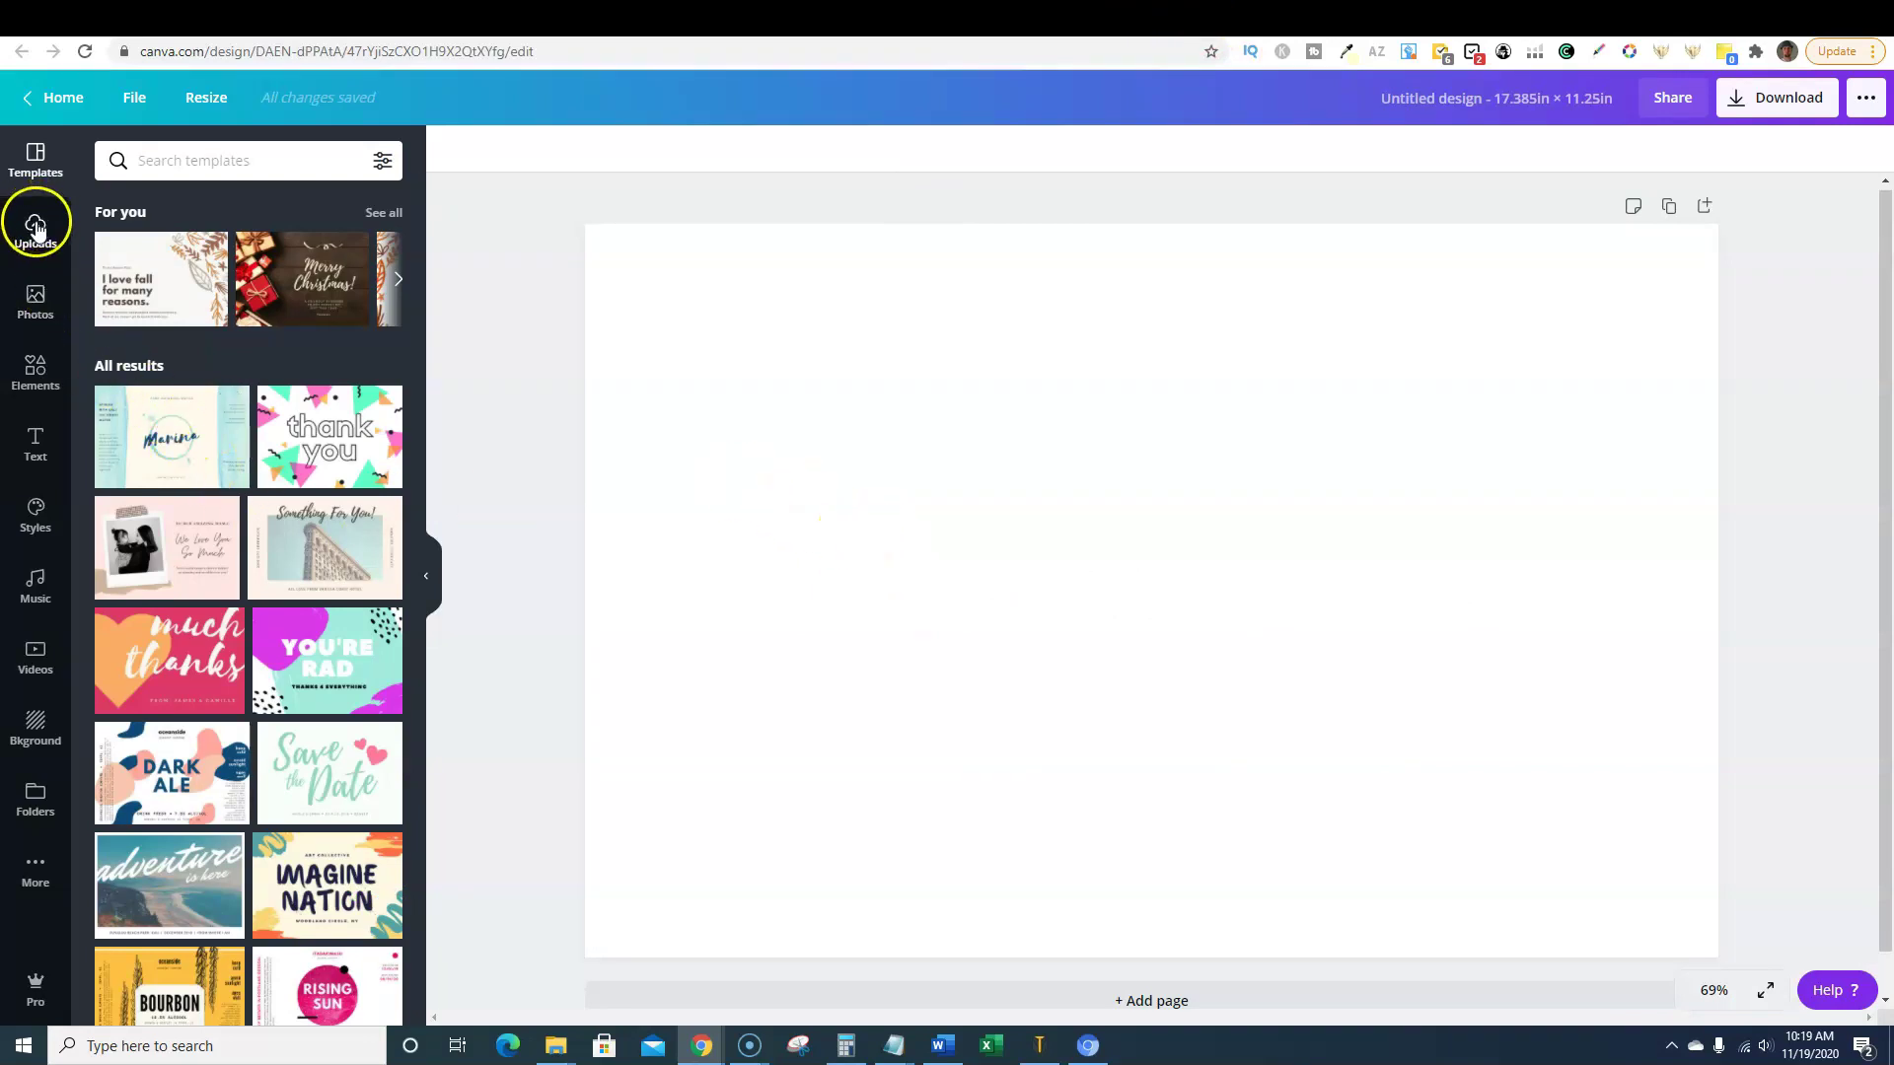
left_click(35, 229)
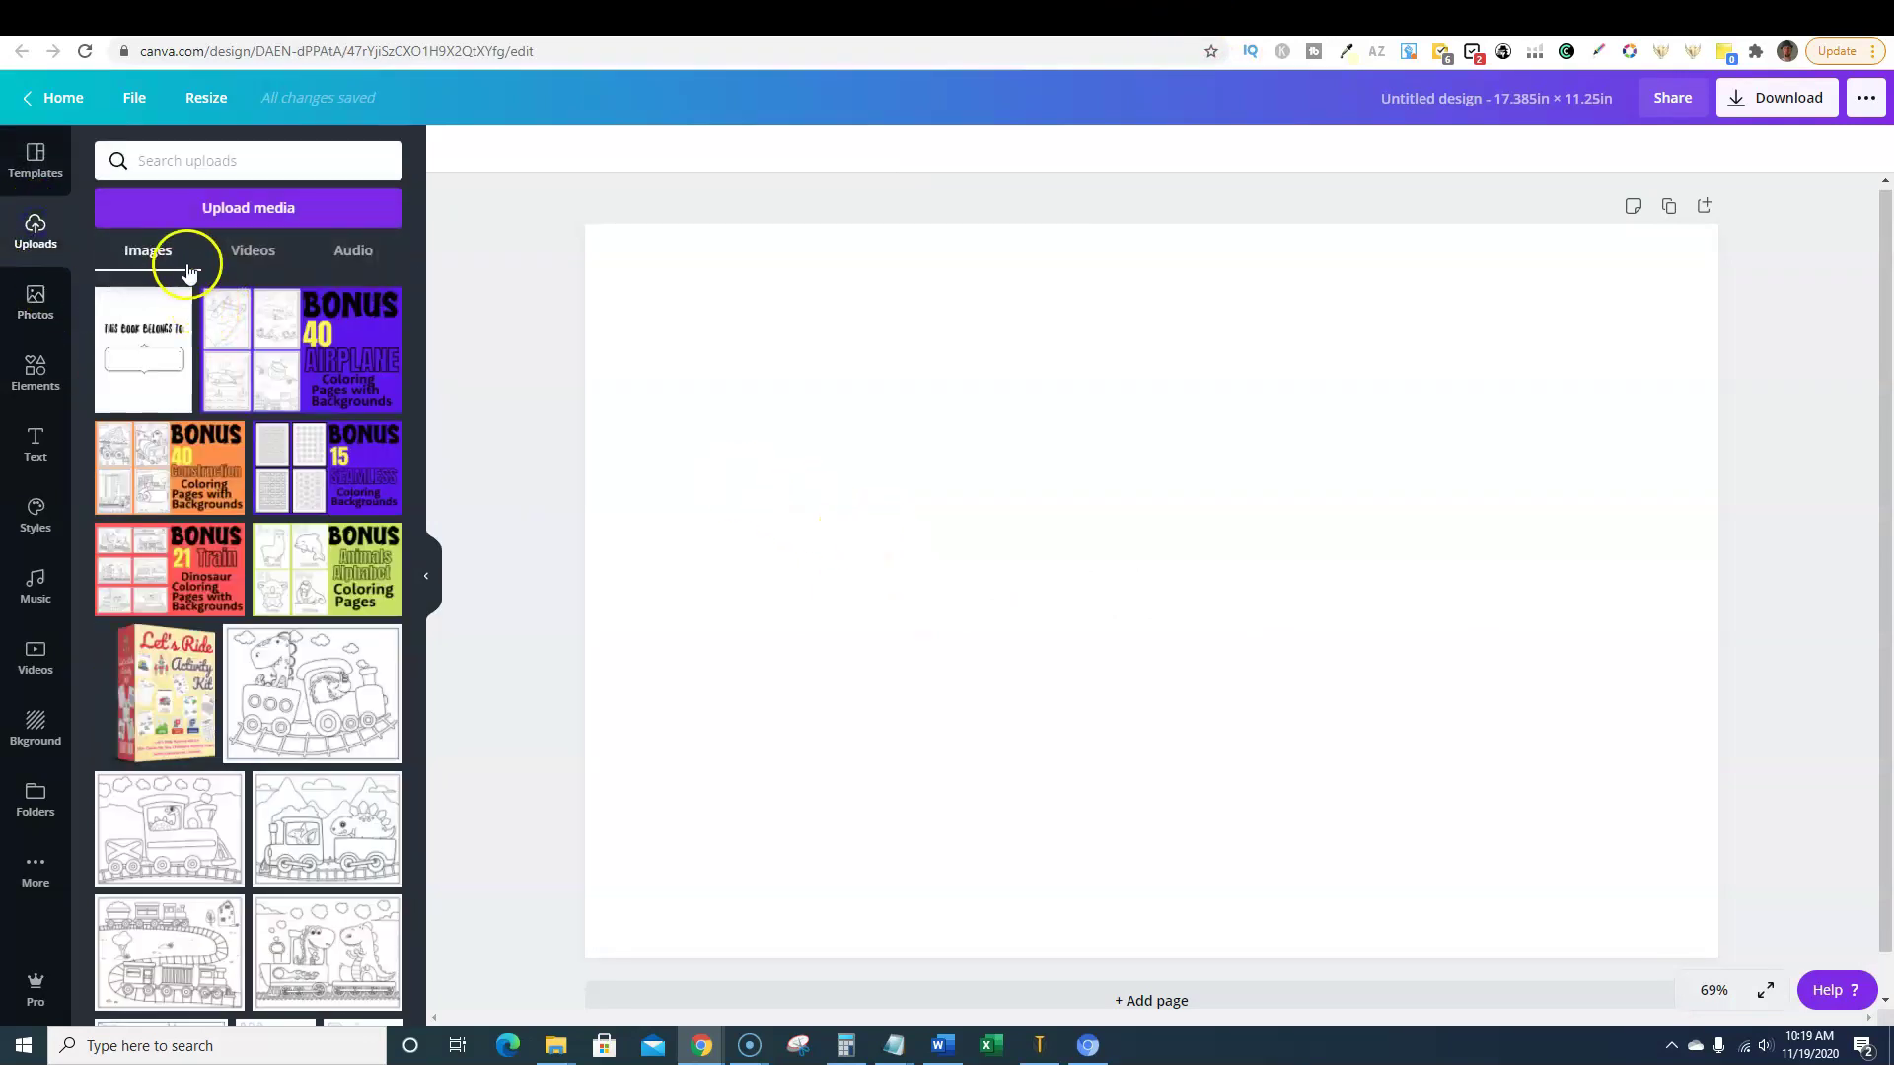
left_click(202, 209)
left_click(146, 274)
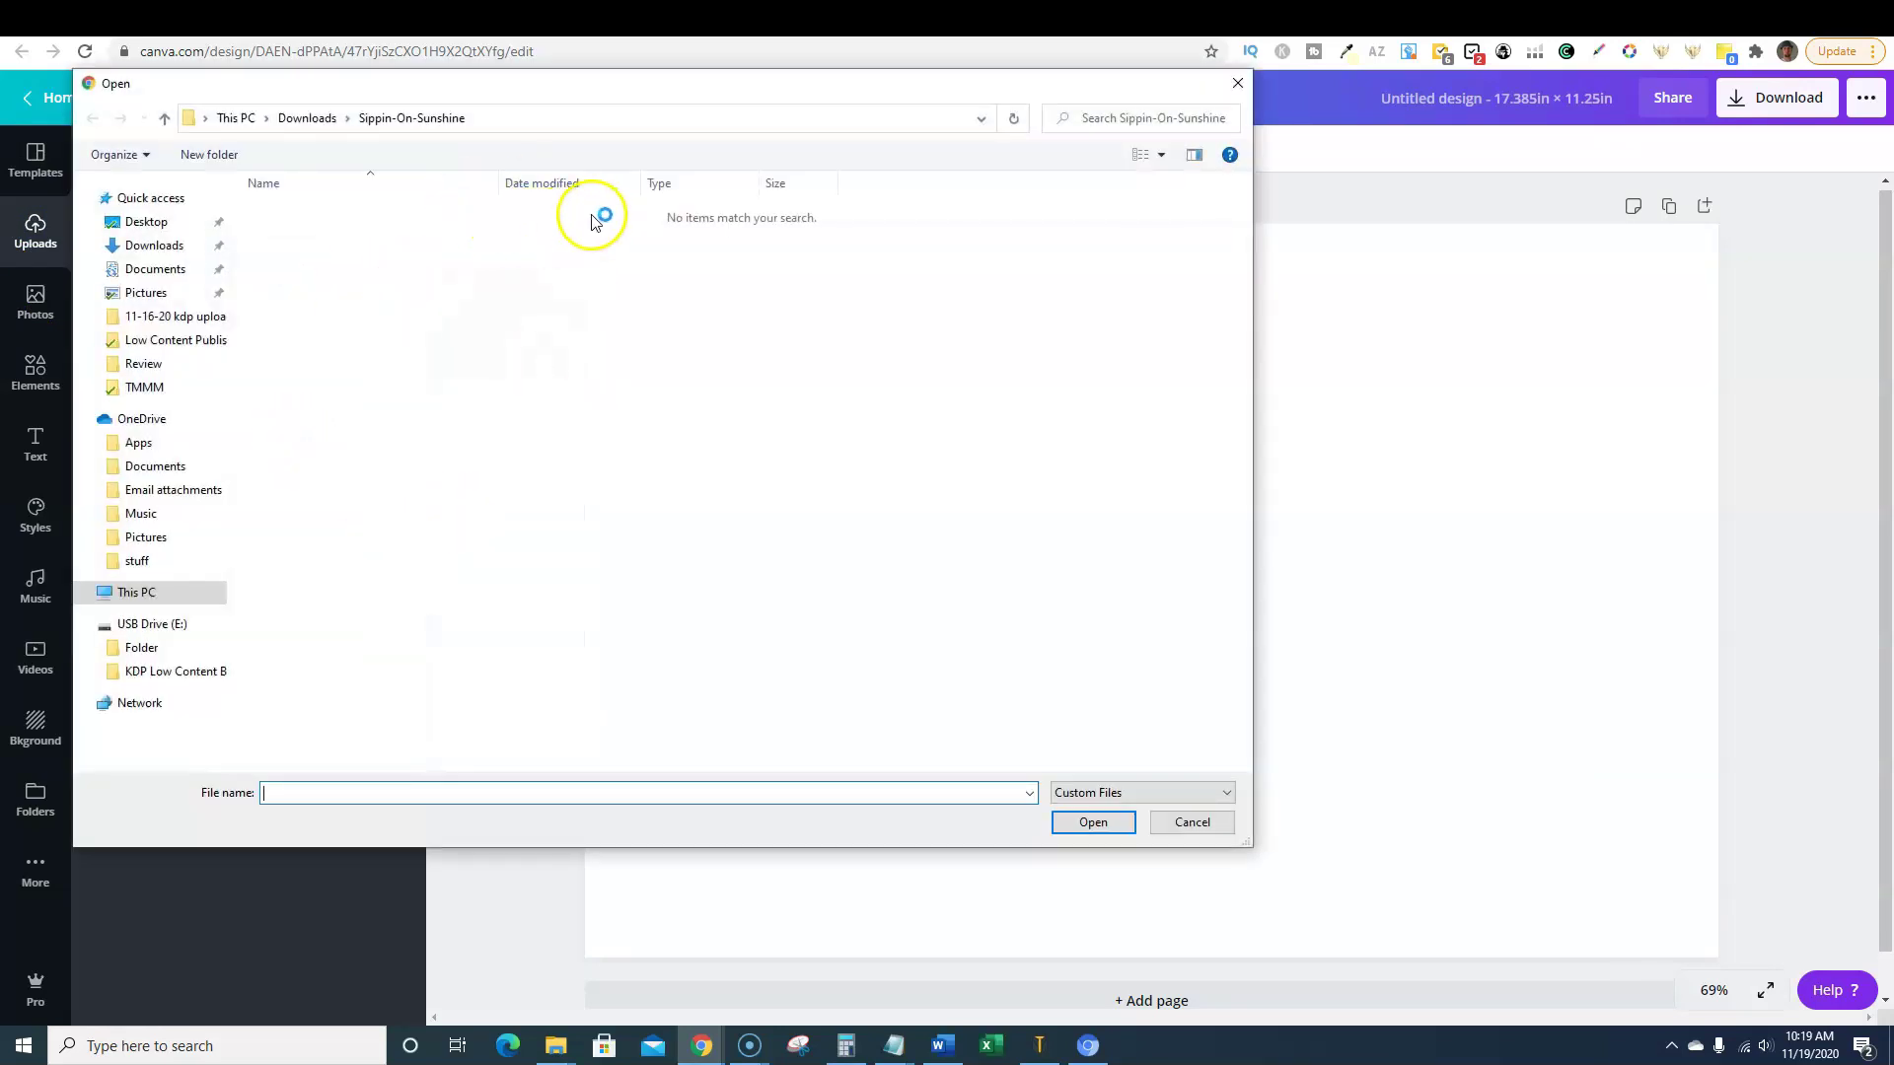
left_click(163, 244)
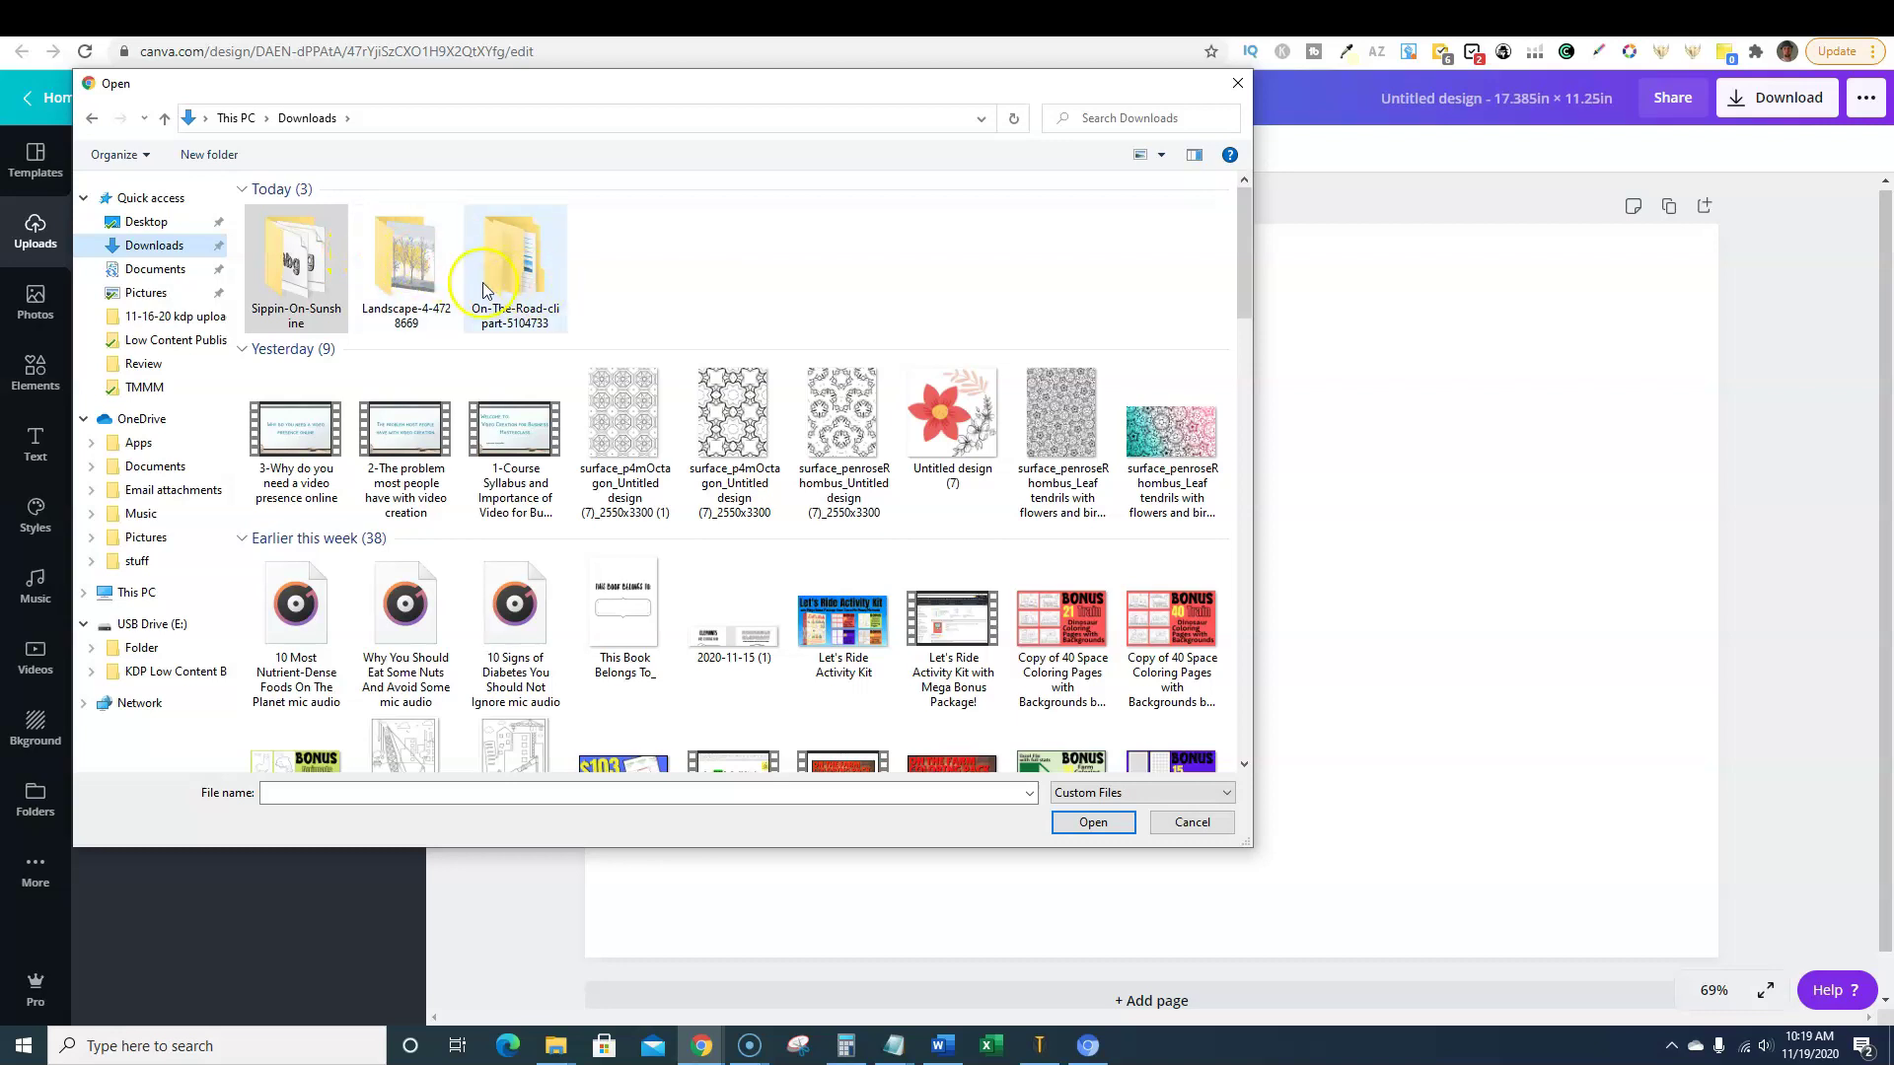
double_click(406, 265)
left_click(317, 241)
left_click(1091, 821)
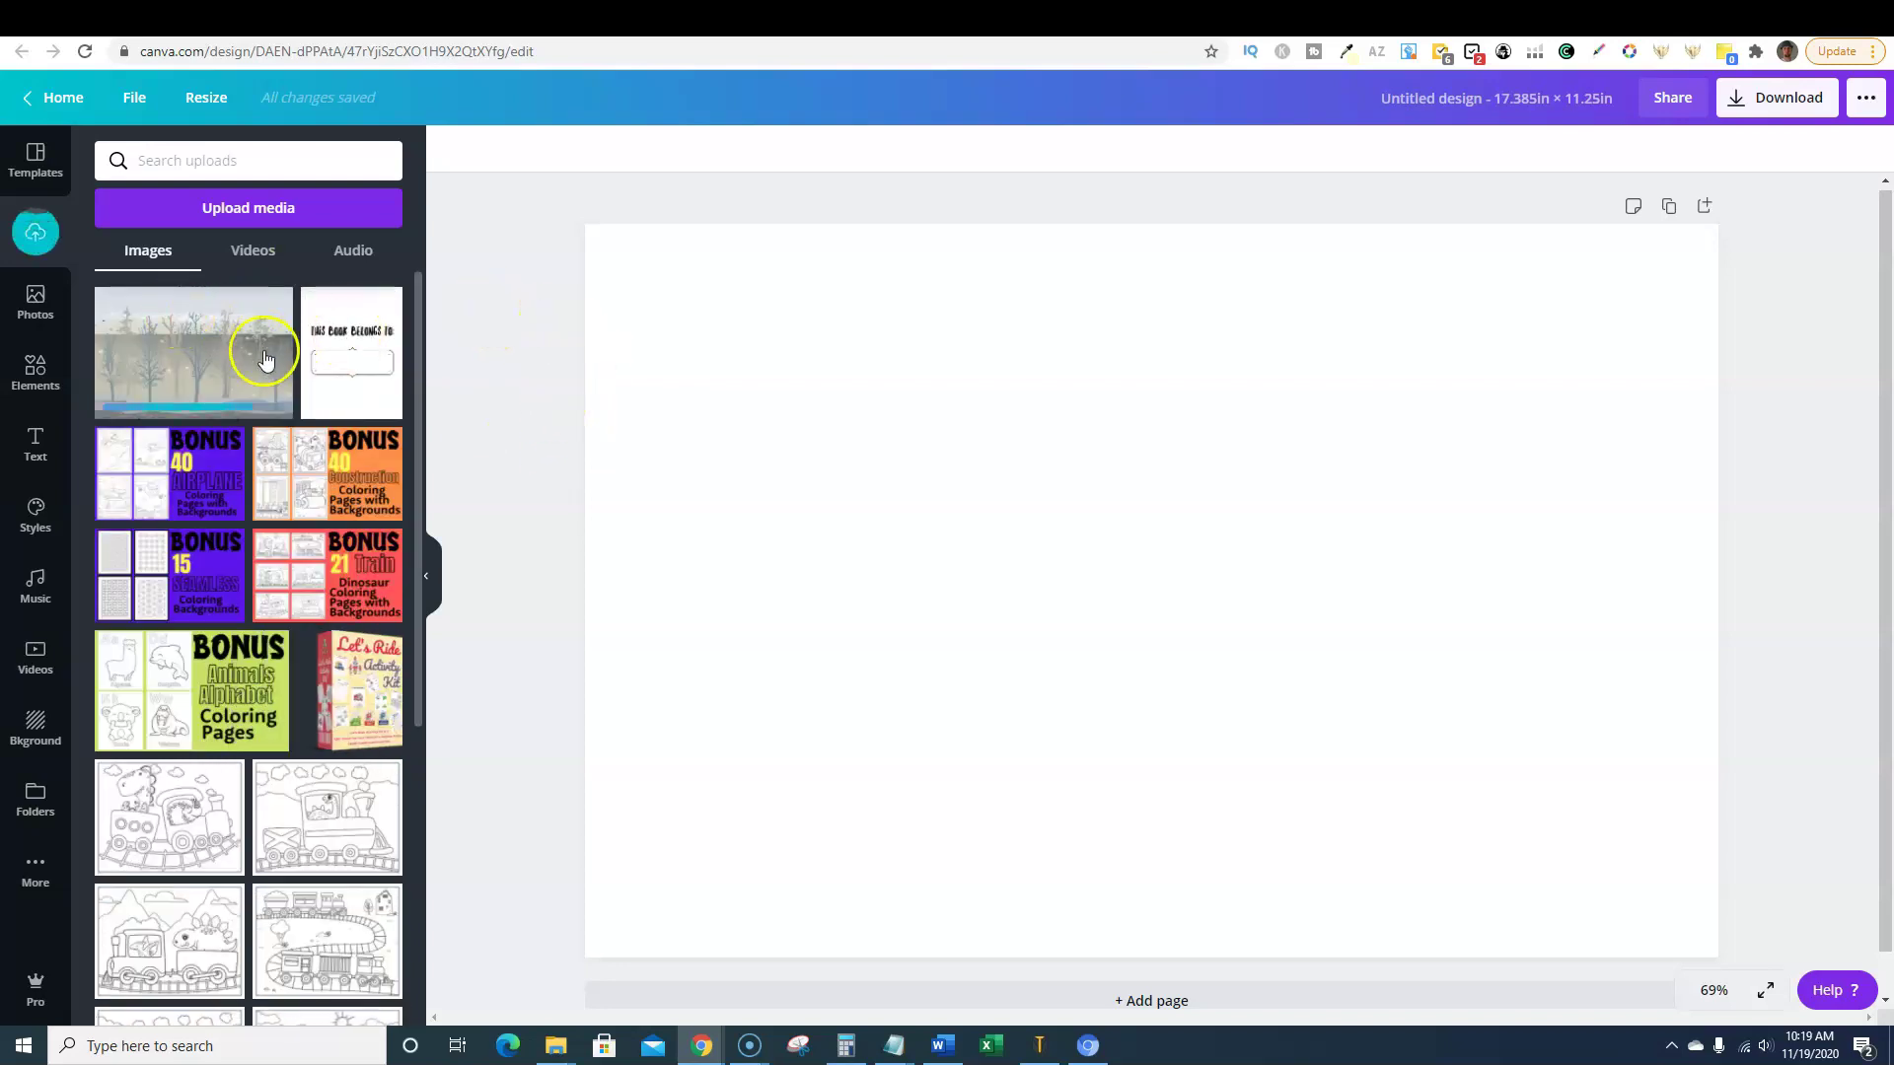
left_click(210, 323)
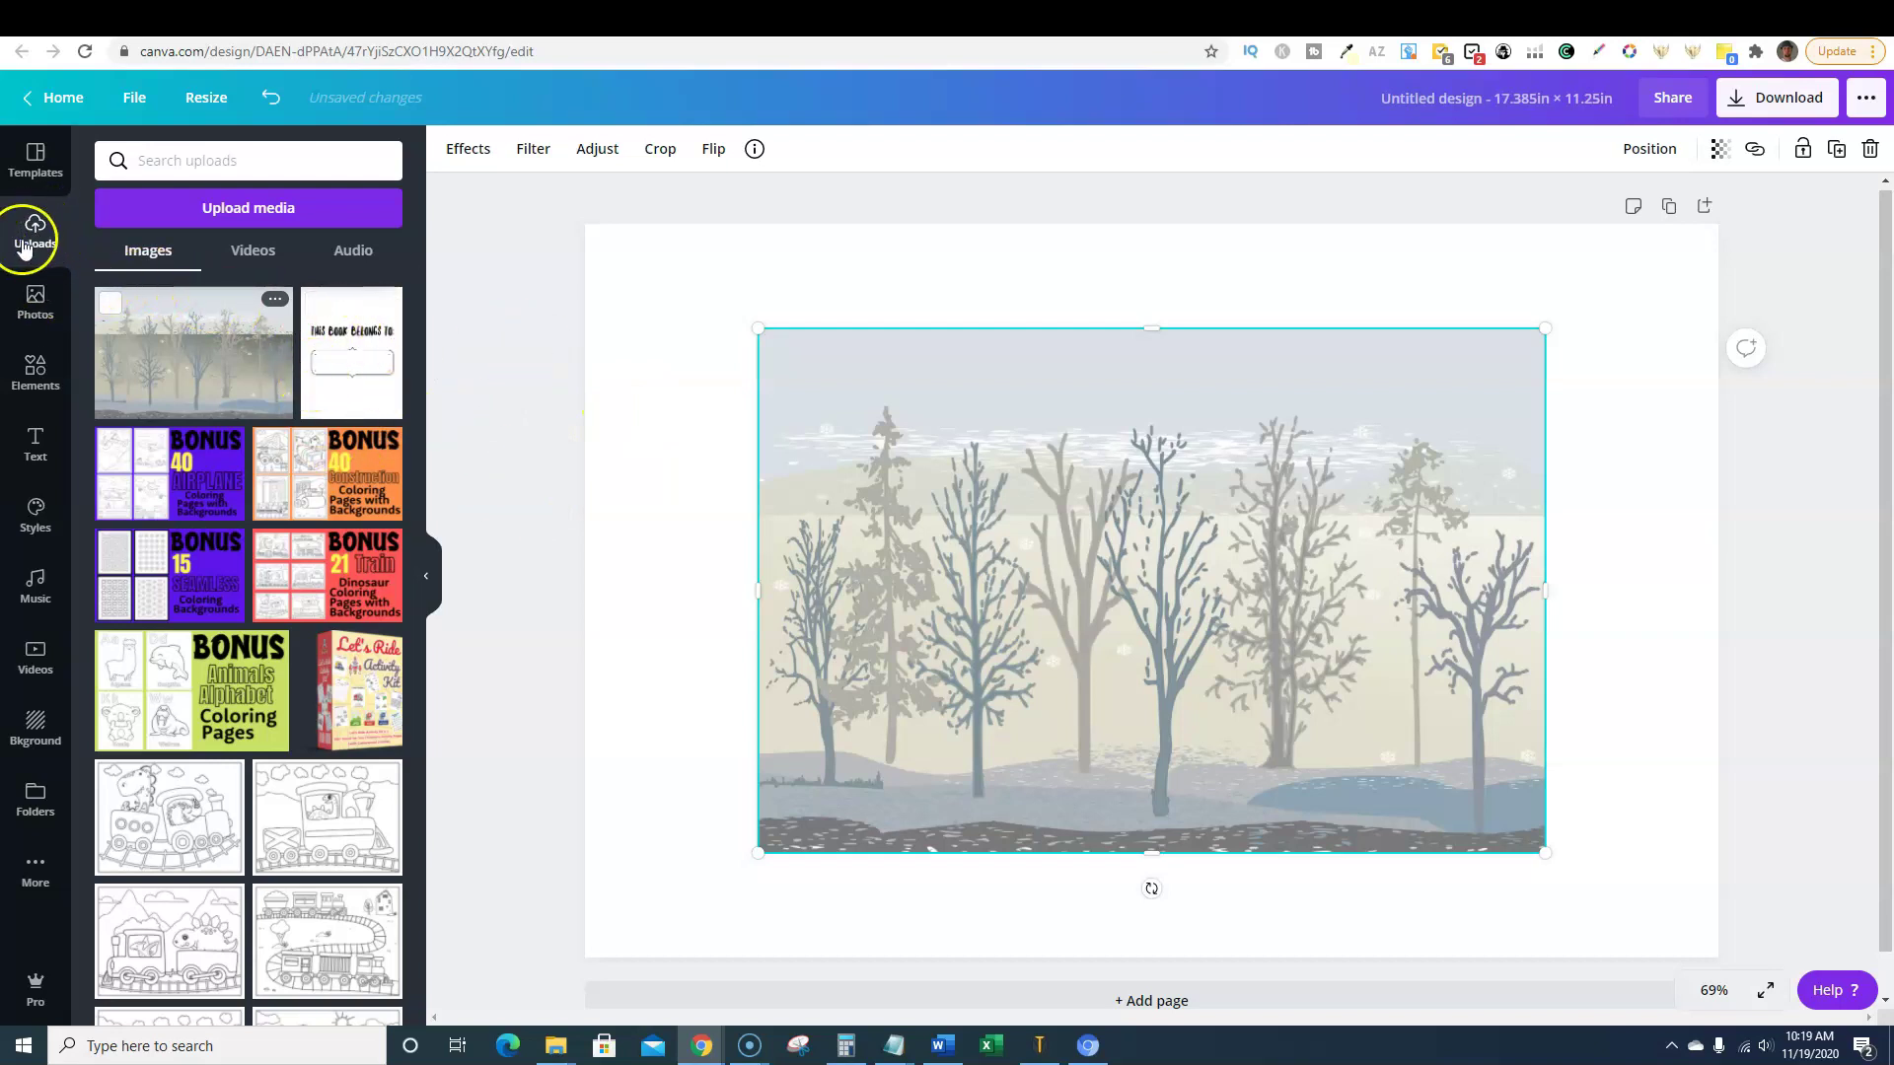
- Upload all 20 On the Road clipart images, 01 to 20, from the "on the road clipart png" folder
left_click(227, 214)
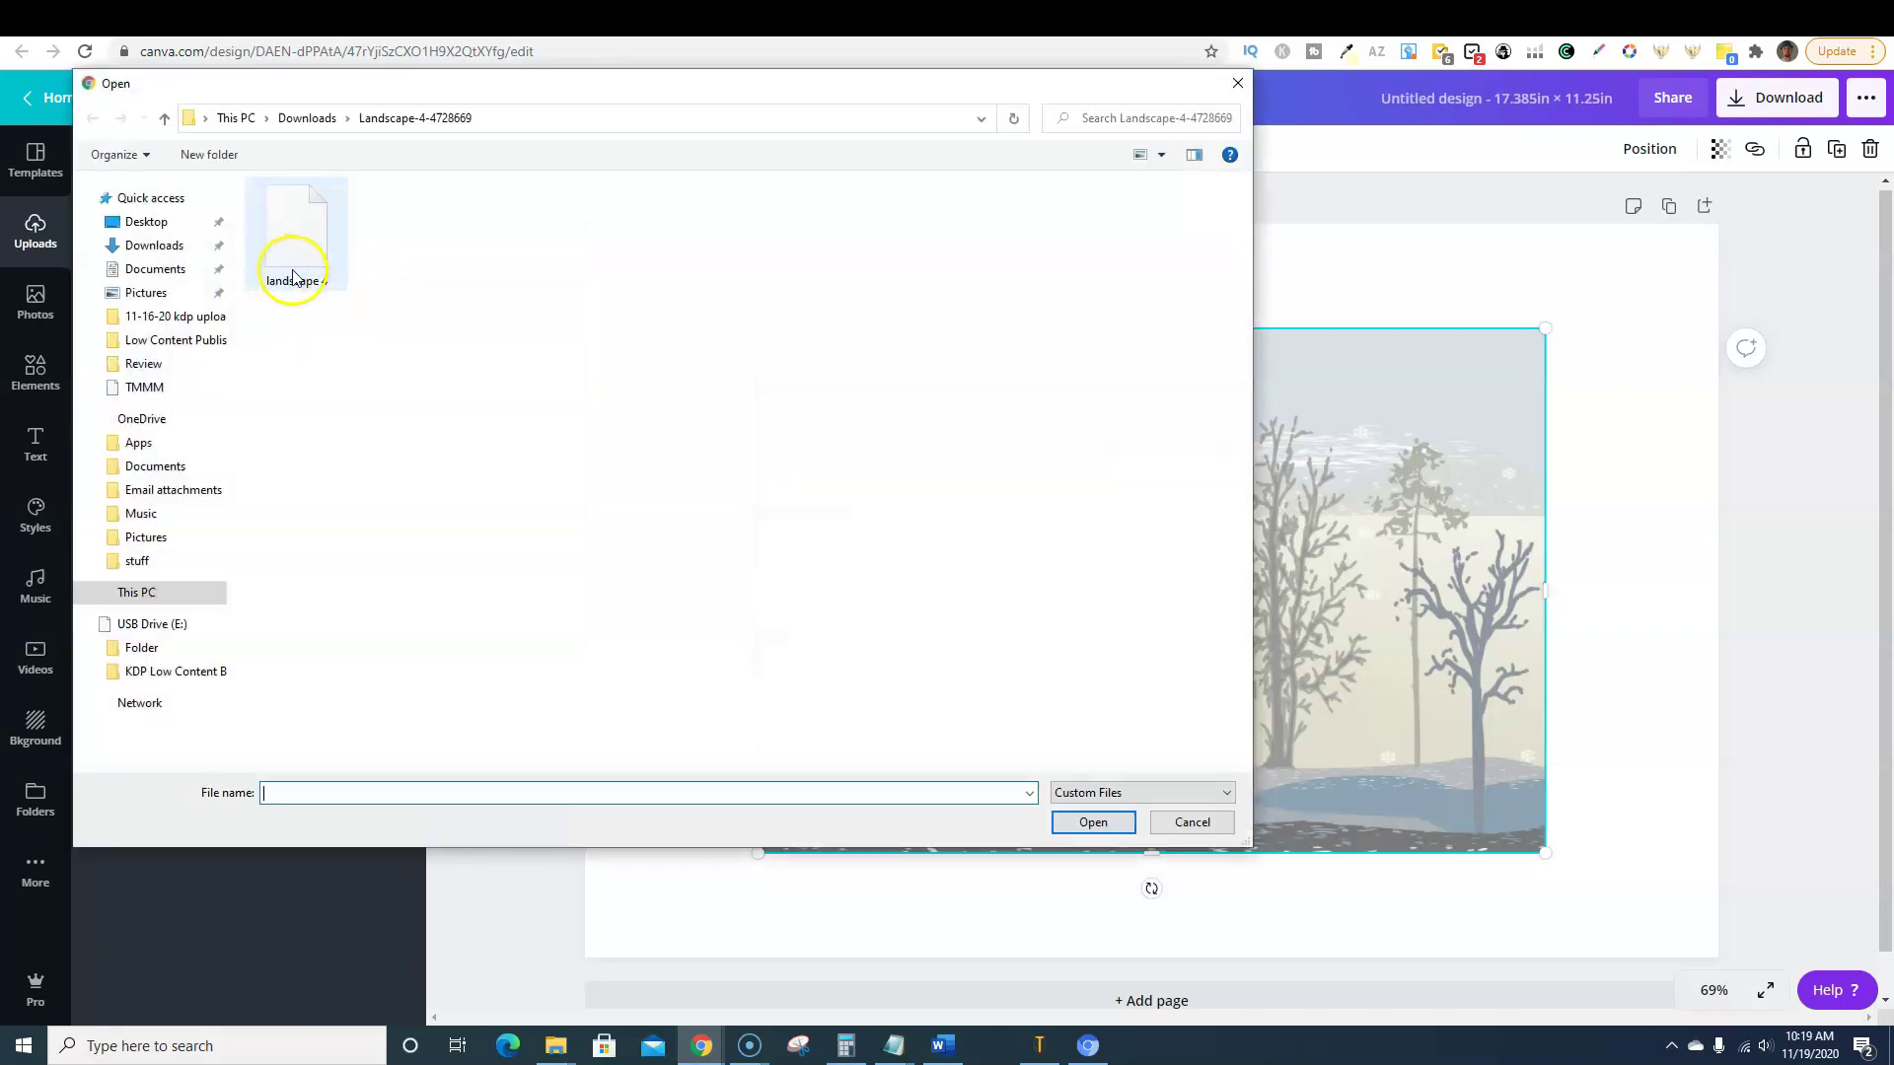
left_click(339, 119)
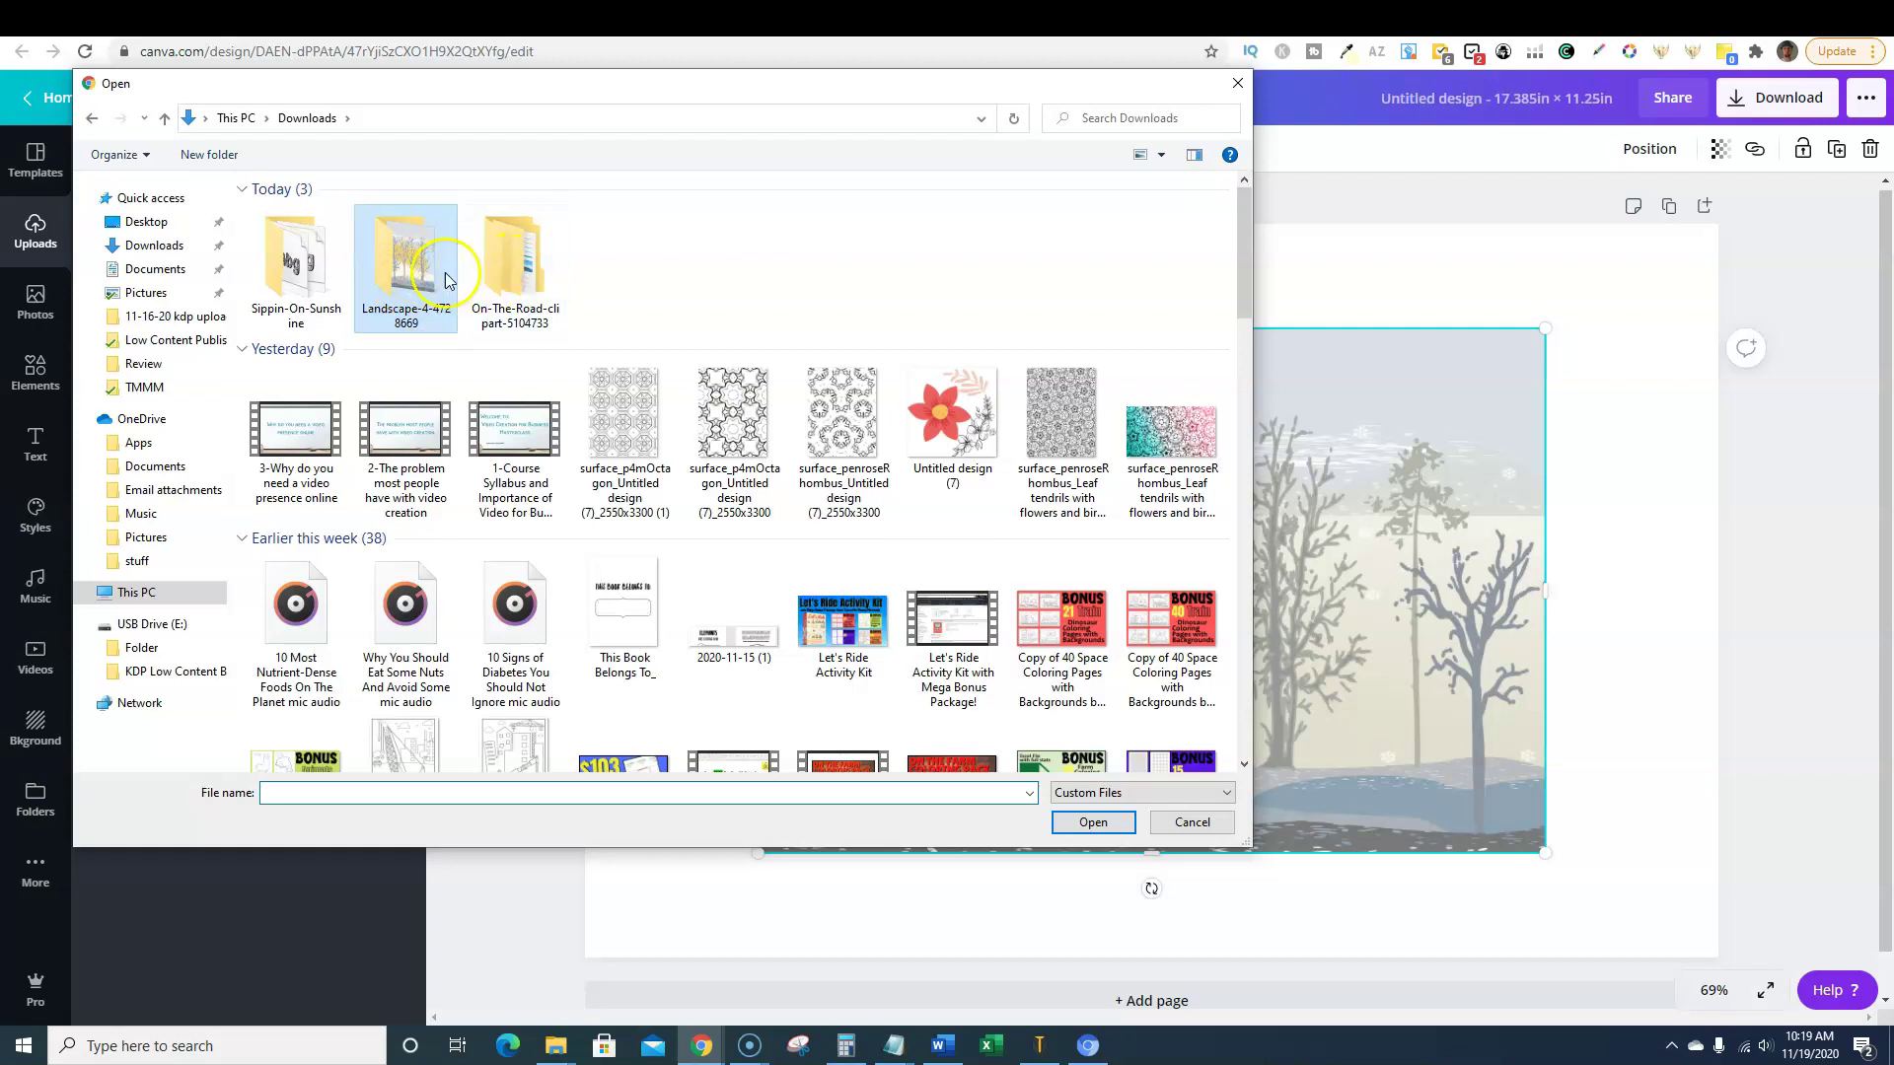
double_click(504, 276)
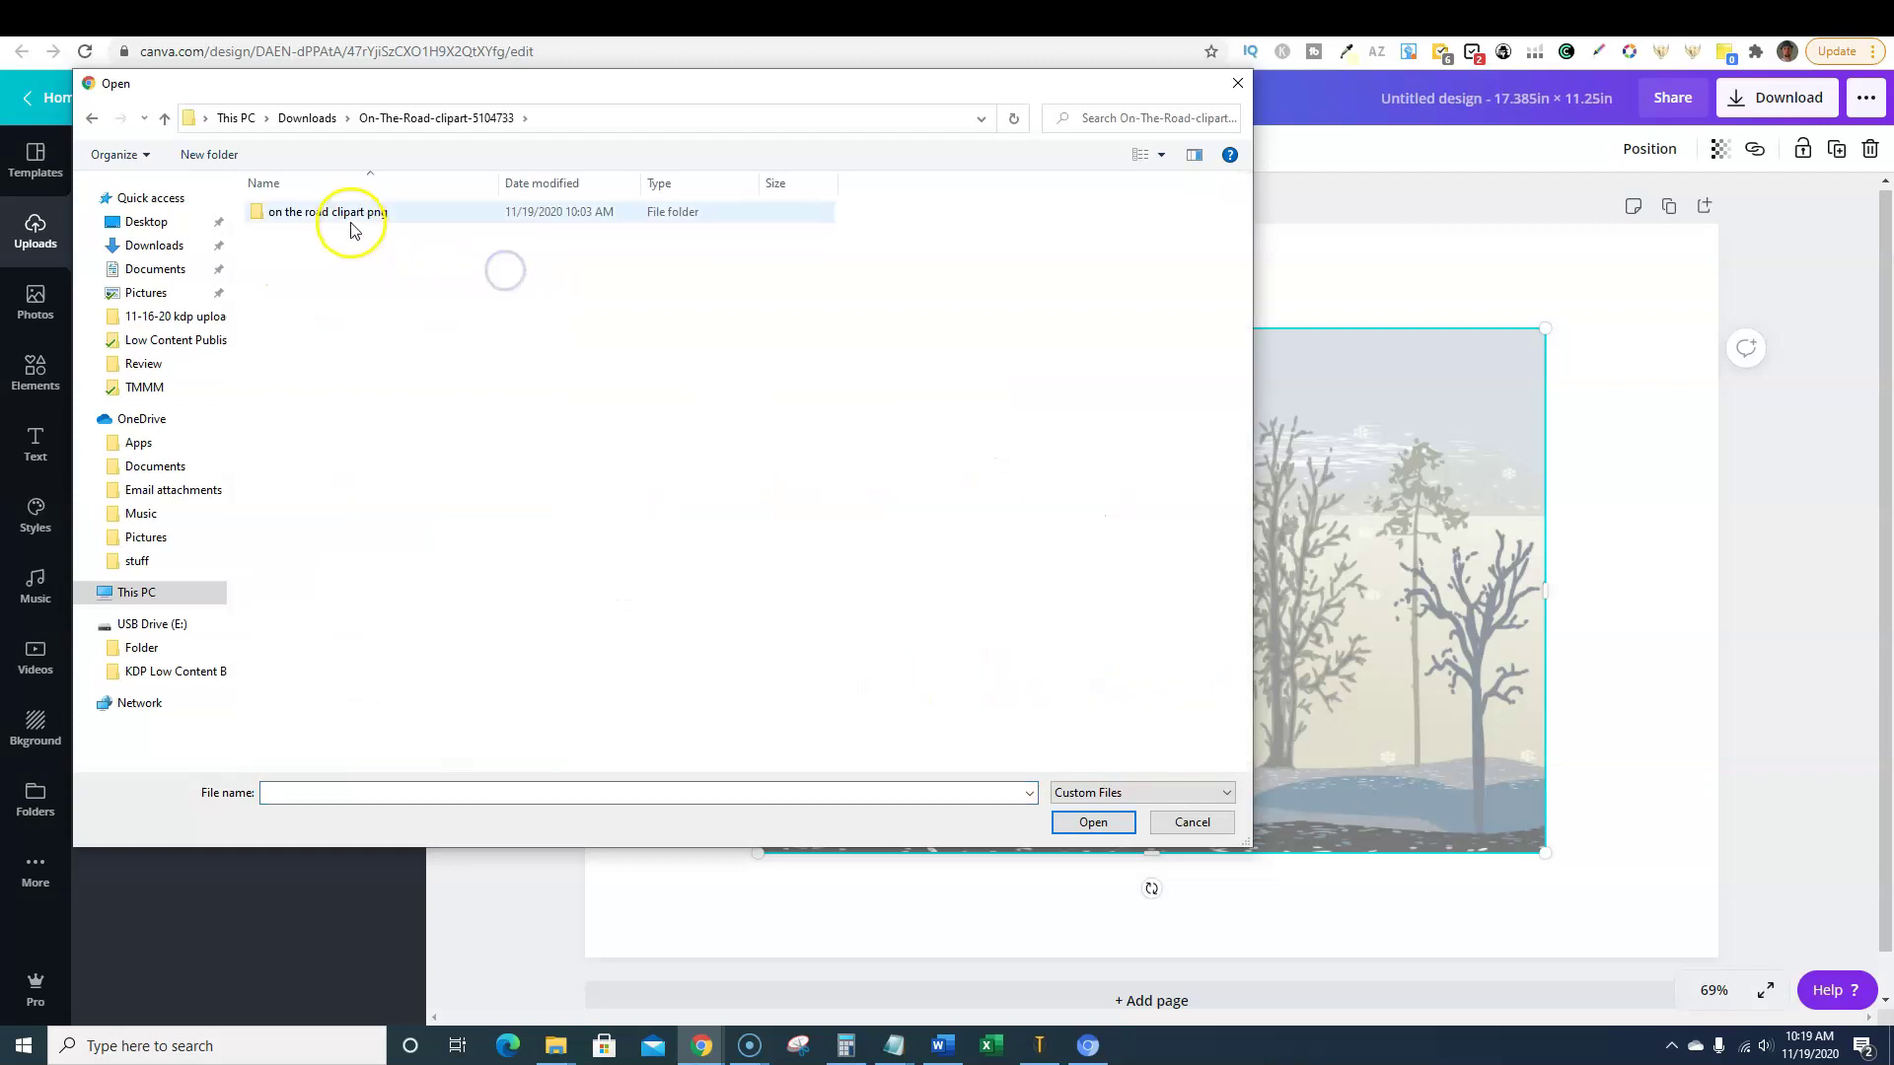
double_click(347, 211)
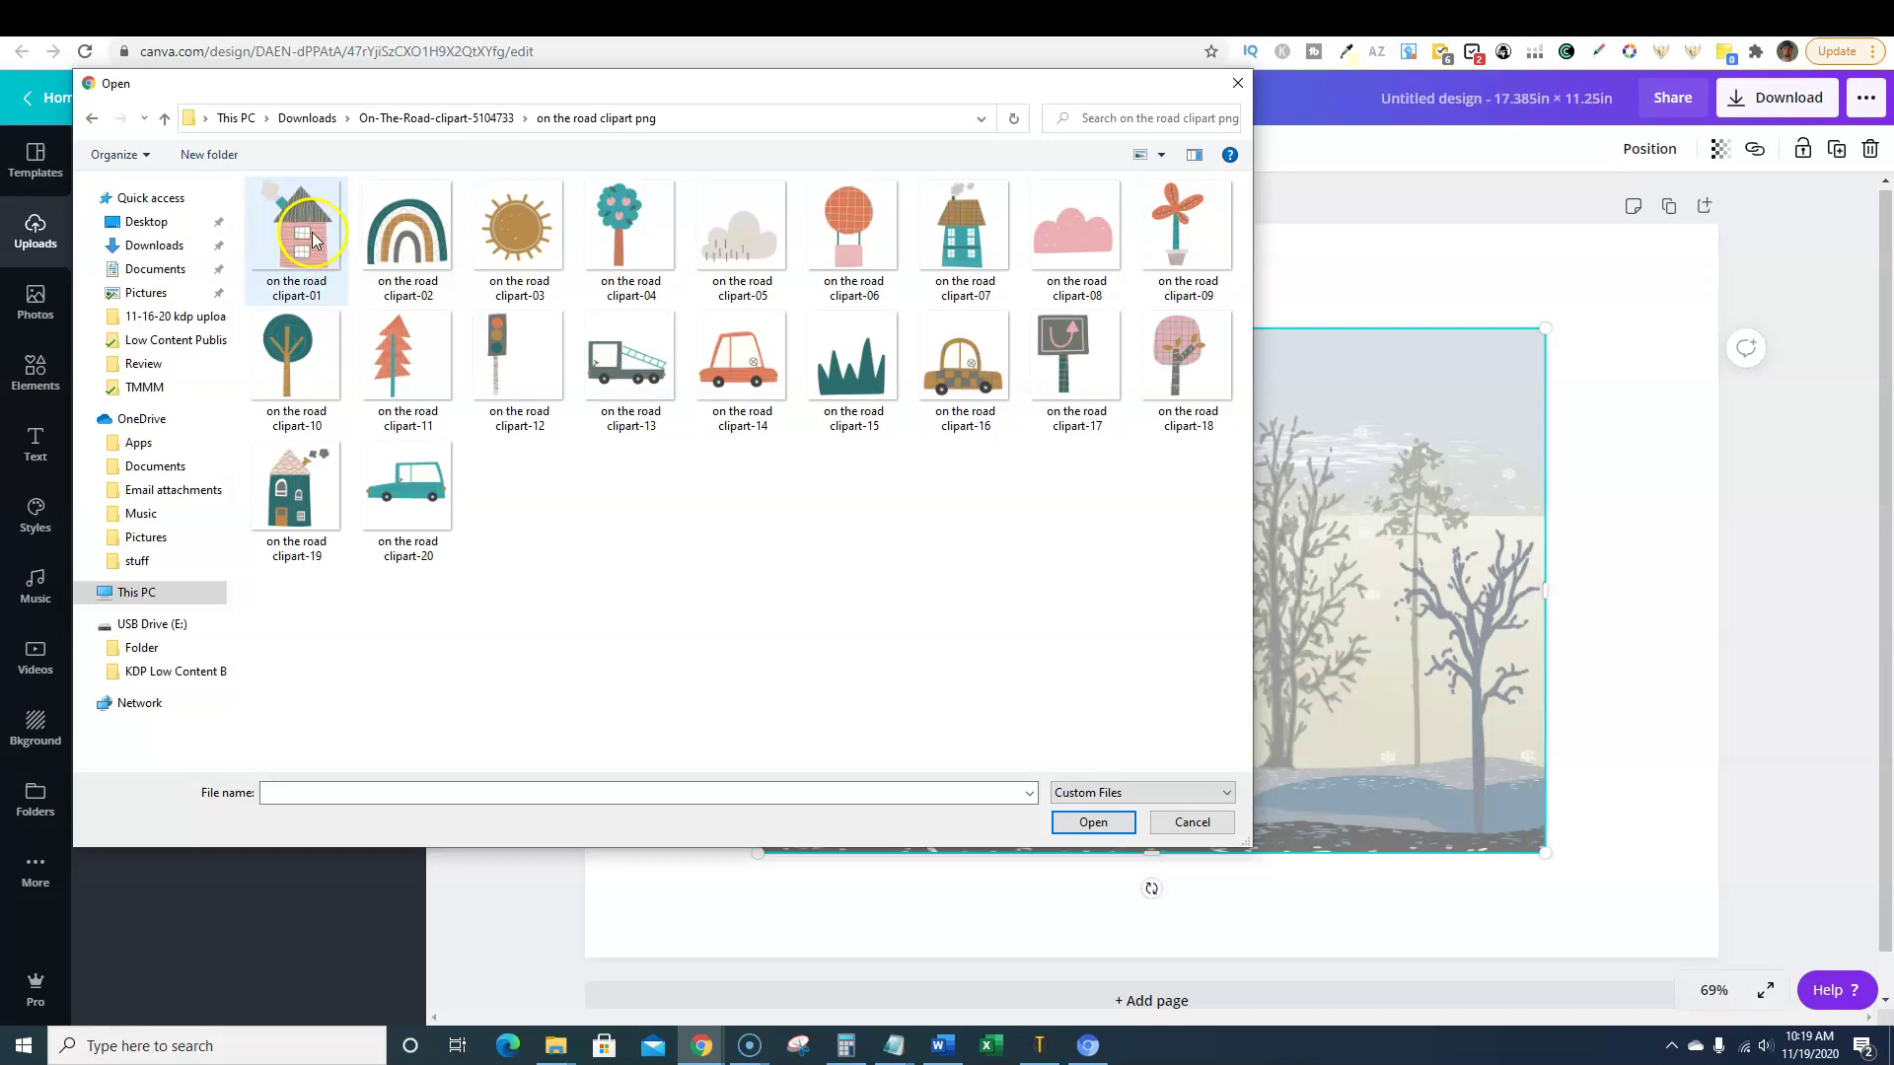
left_click(313, 240)
left_click(394, 478, "shift")
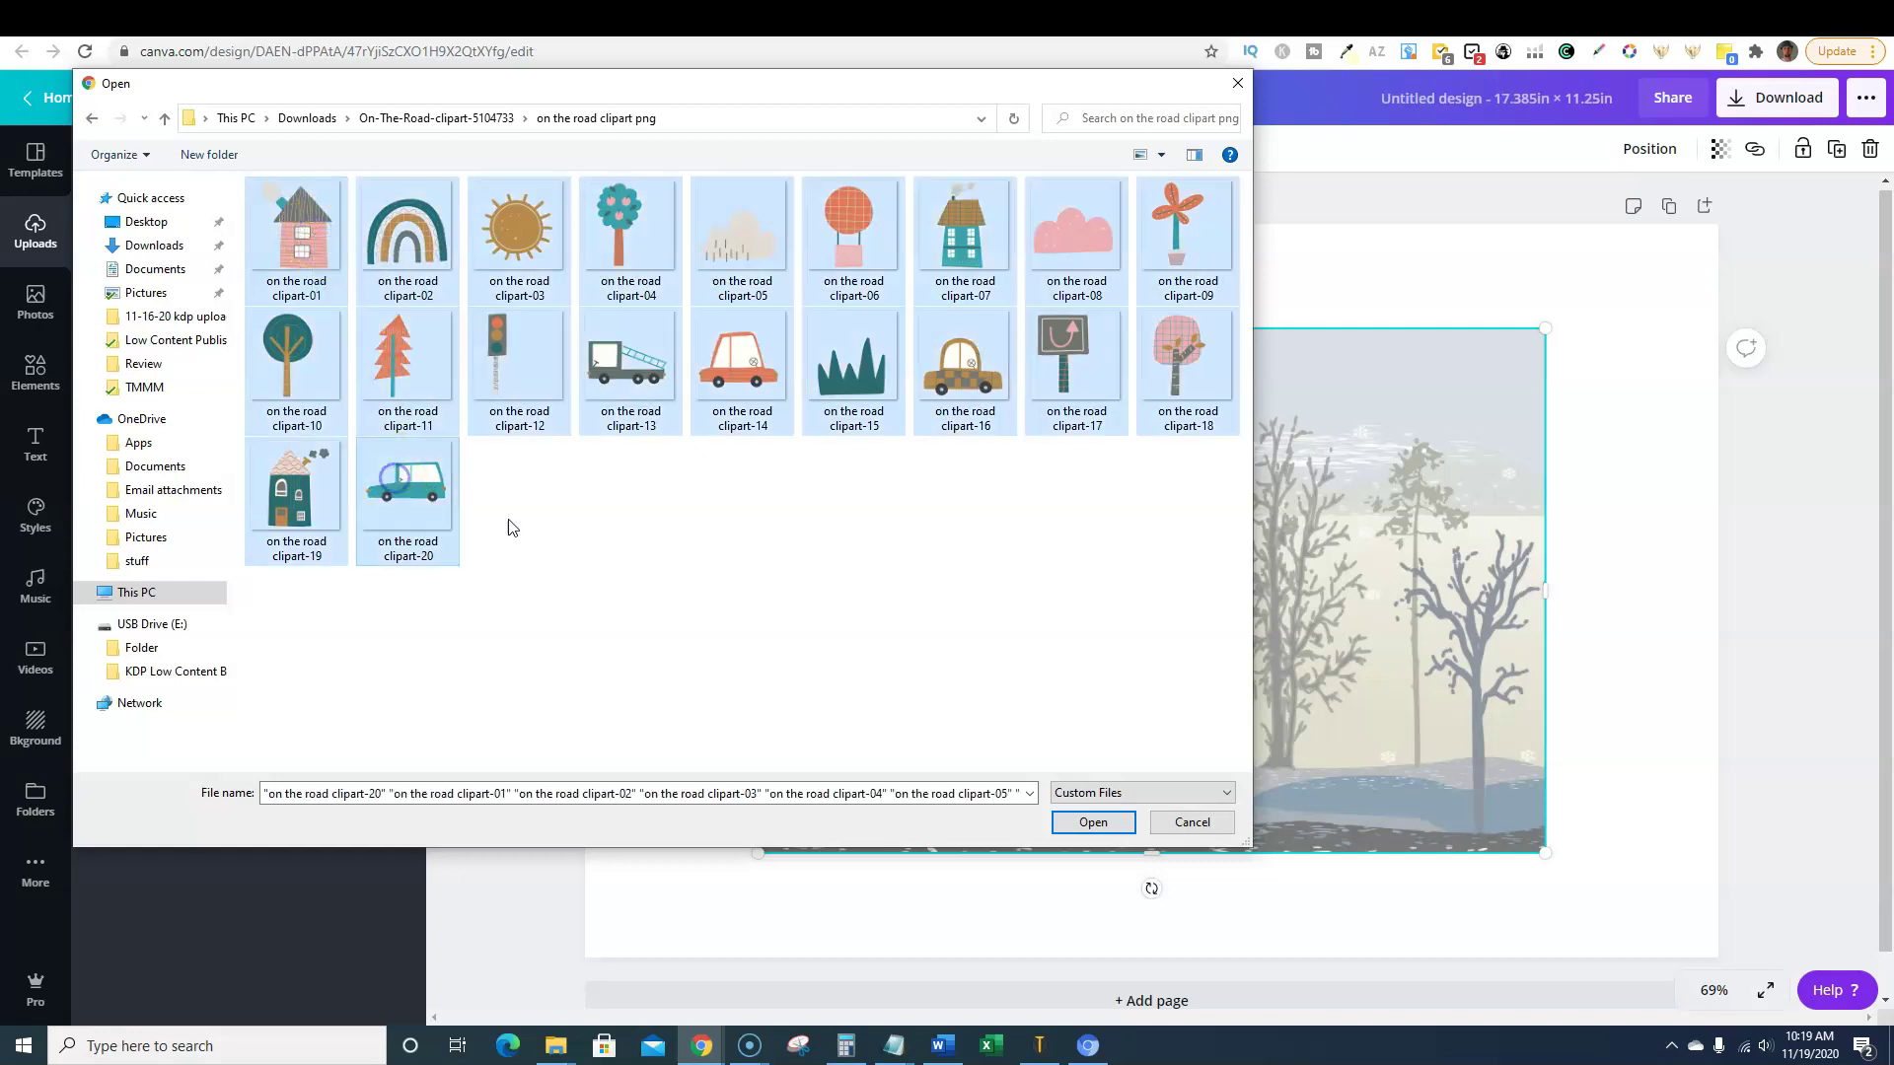
key("Return")
left_click(950, 611)
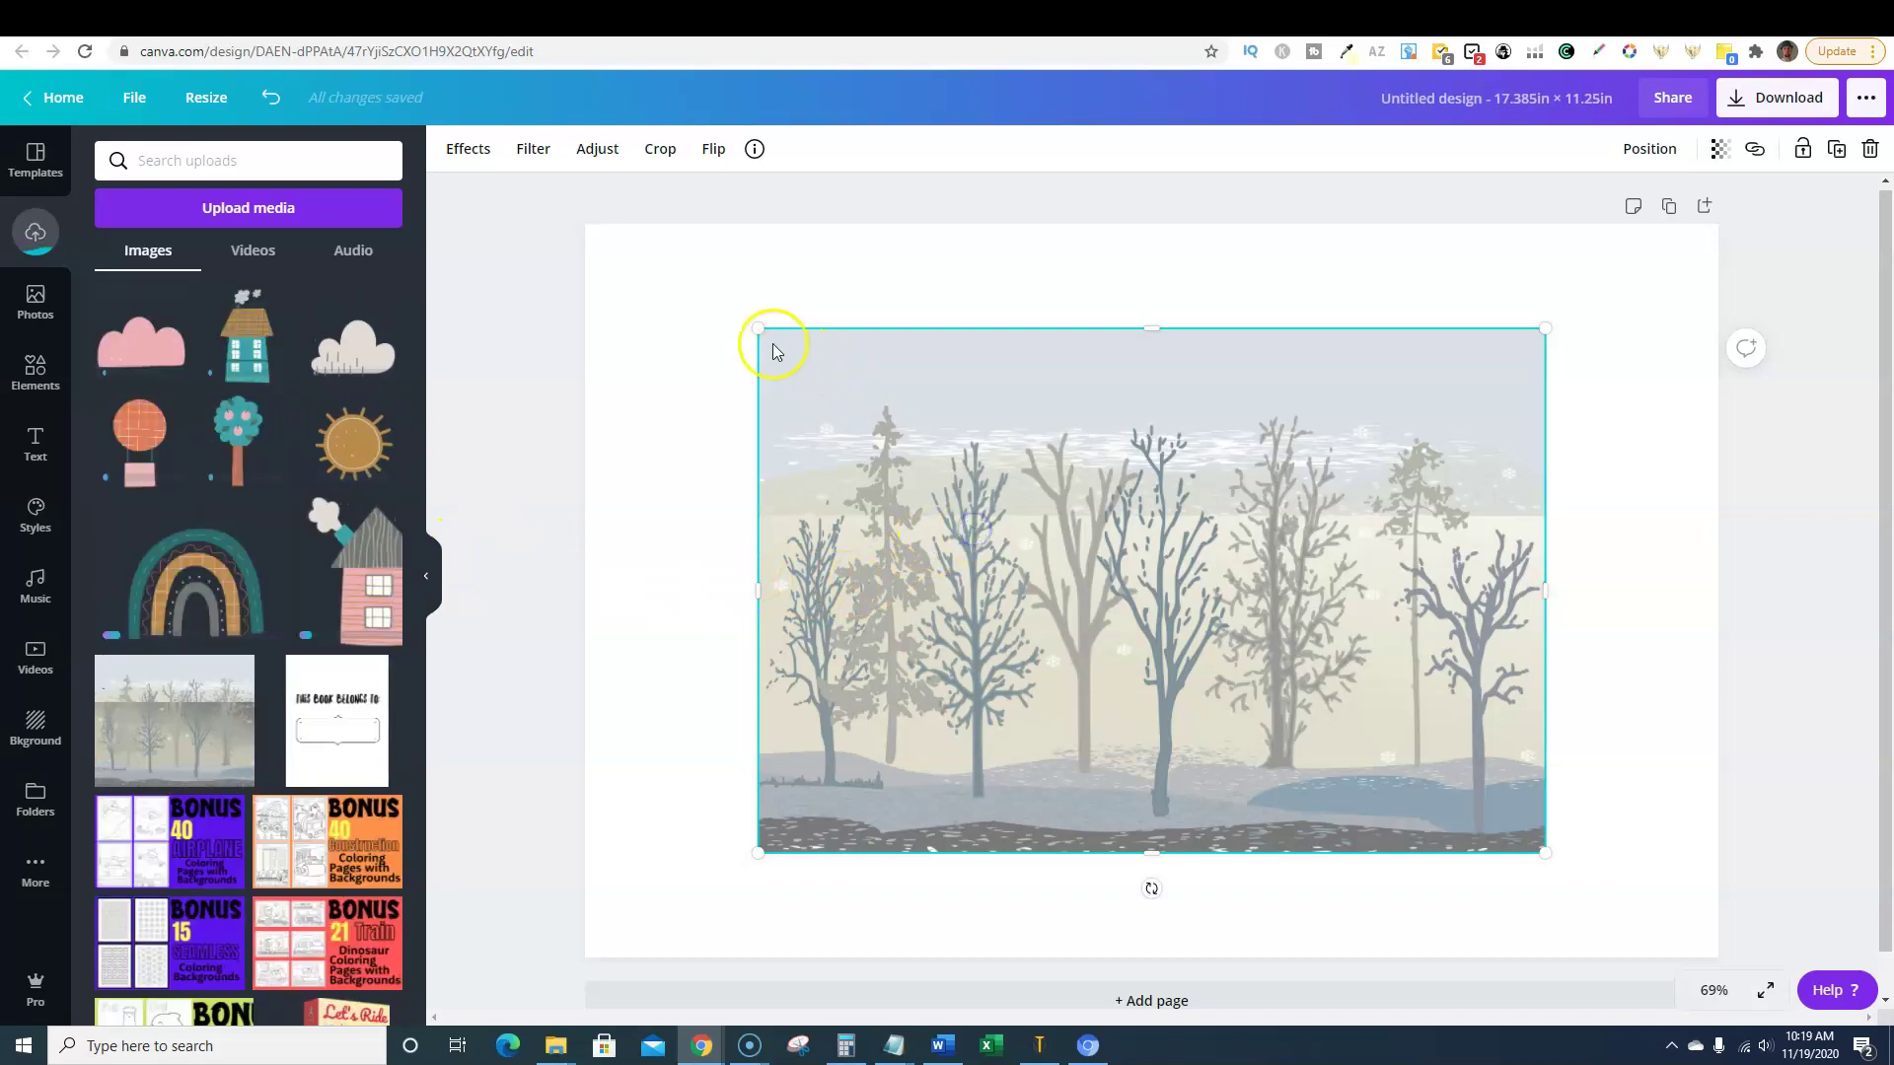
- Move and enlarge the landscape image until it covers the entire cover page as the background
left_click_drag(744, 324, 549, 275)
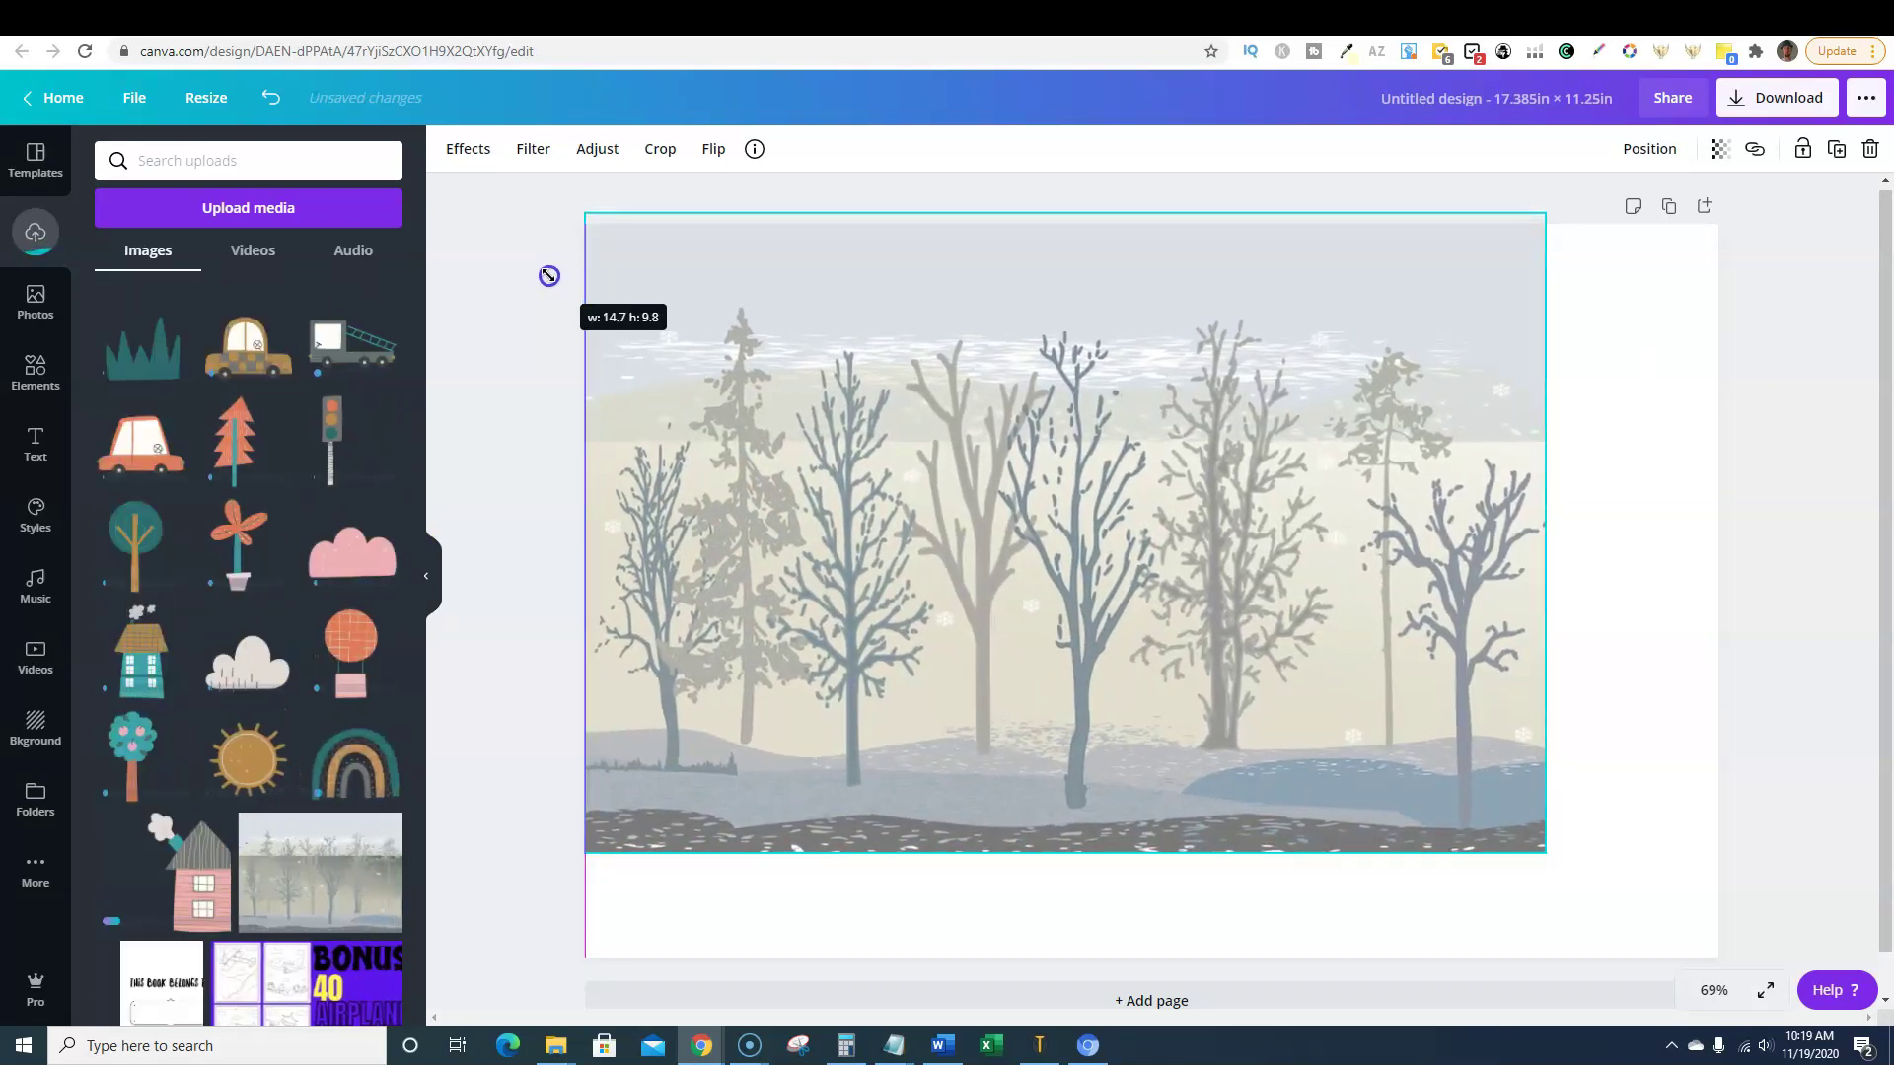
mouse_move(858, 325)
left_mouse_down()
mouse_move(883, 368)
mouse_move(849, 342)
left_mouse_up()
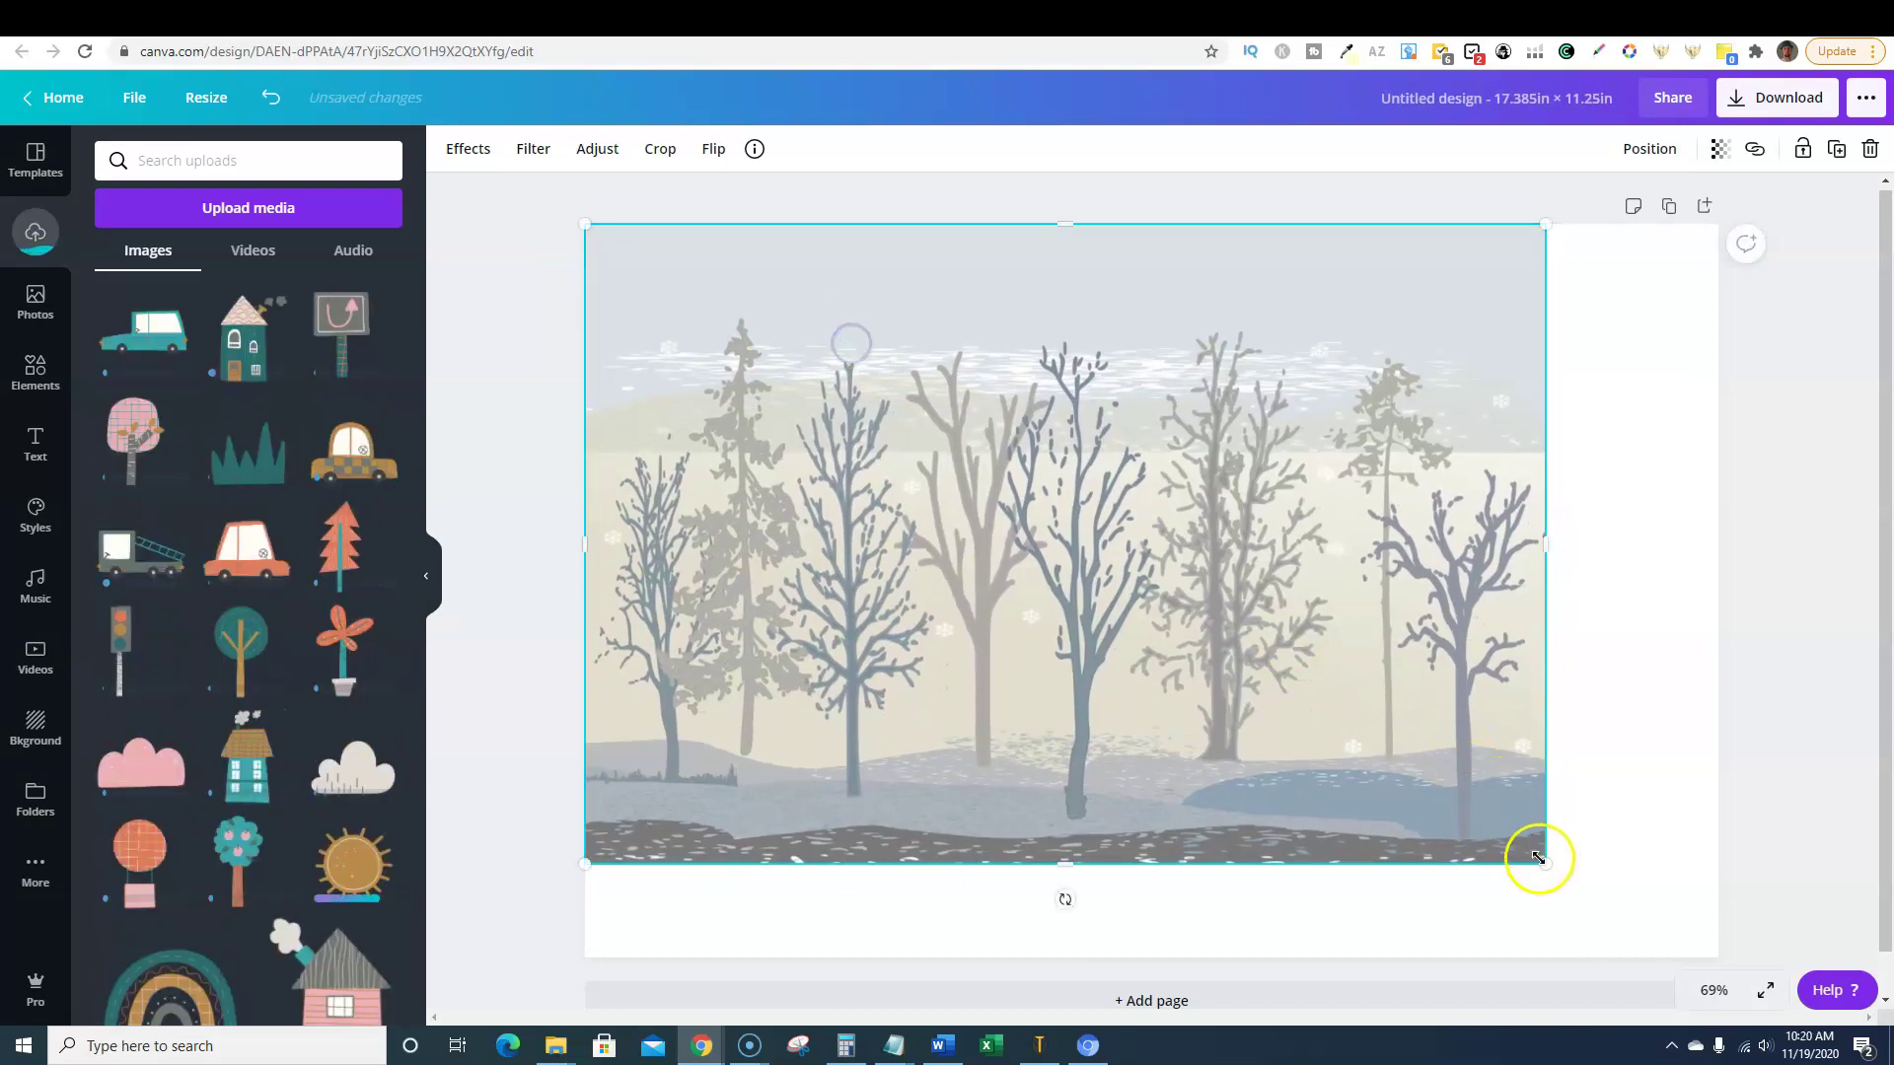
left_click_drag(1548, 862, 1689, 954)
left_click_drag(1683, 592, 1717, 593)
left_click(1779, 472)
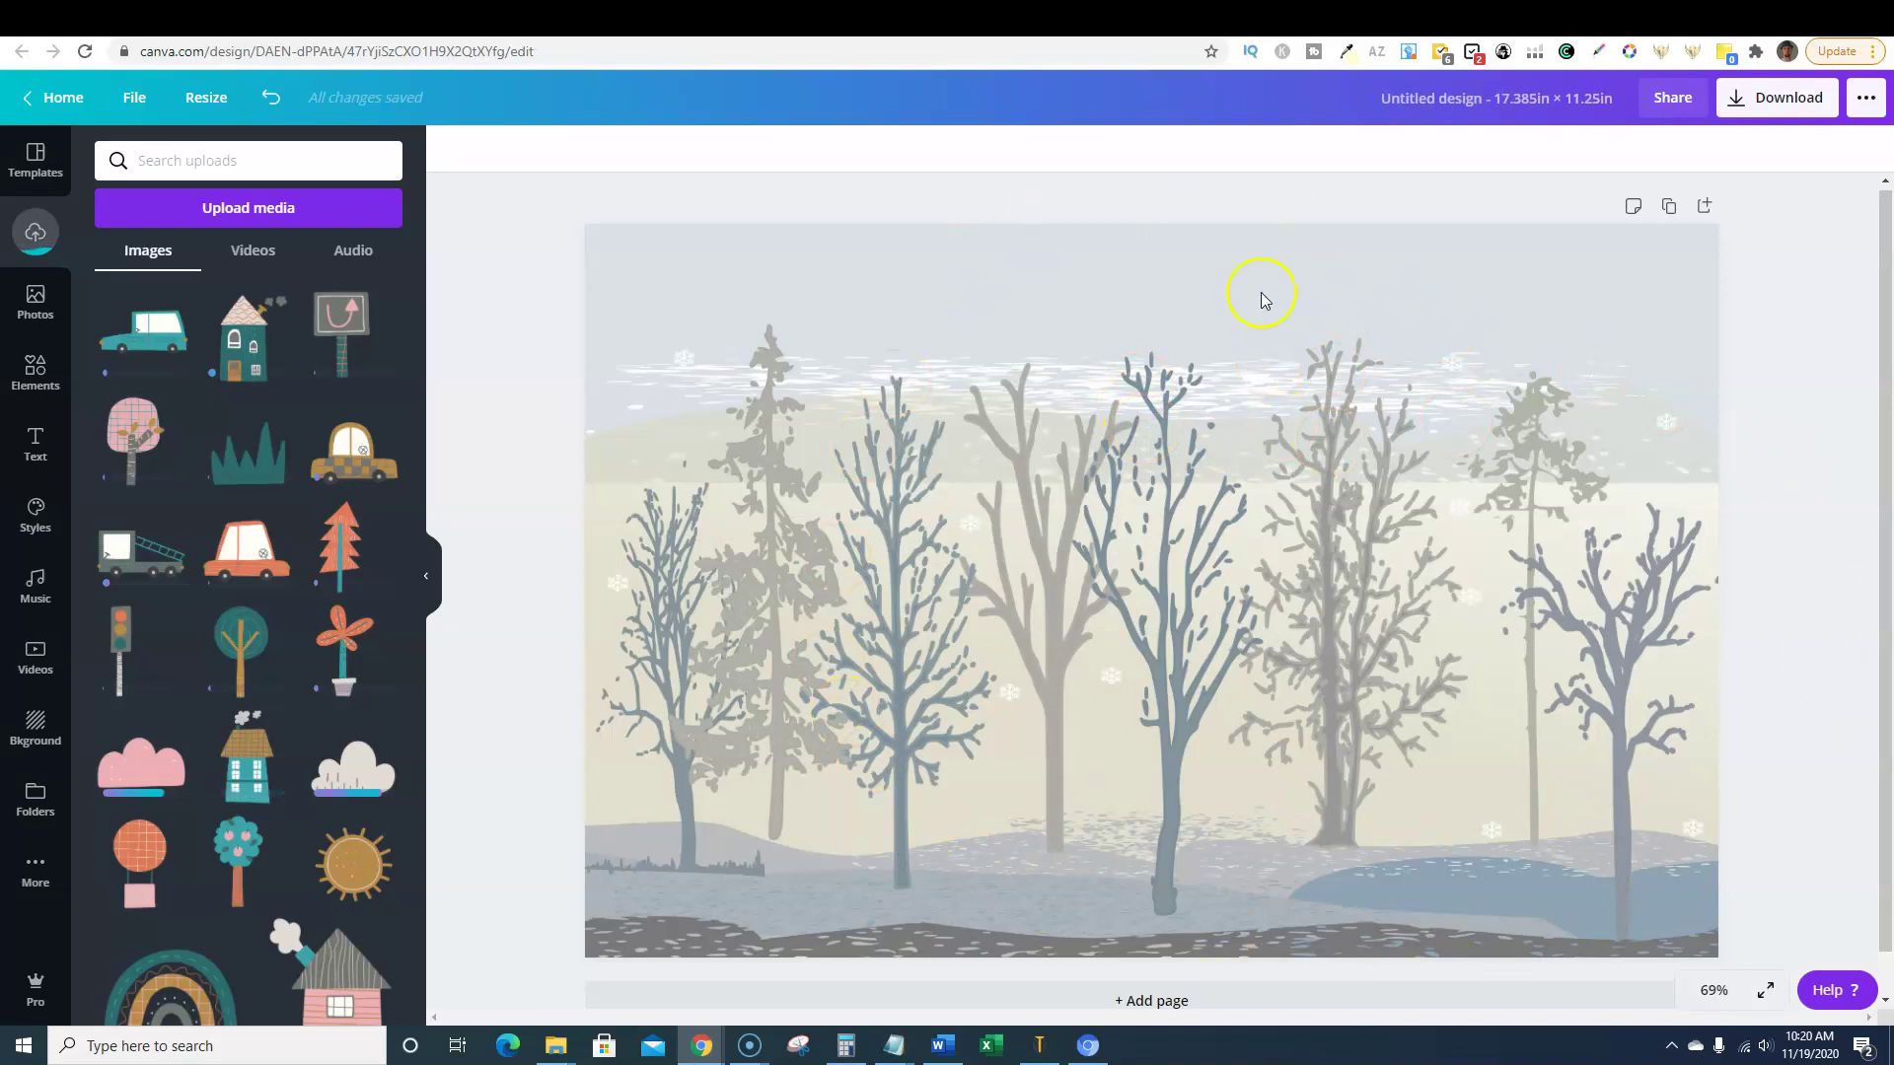
- Switch to the Bookow resources page and review the KDP cover size calculator and the cover template generator
left_click(1013, 17)
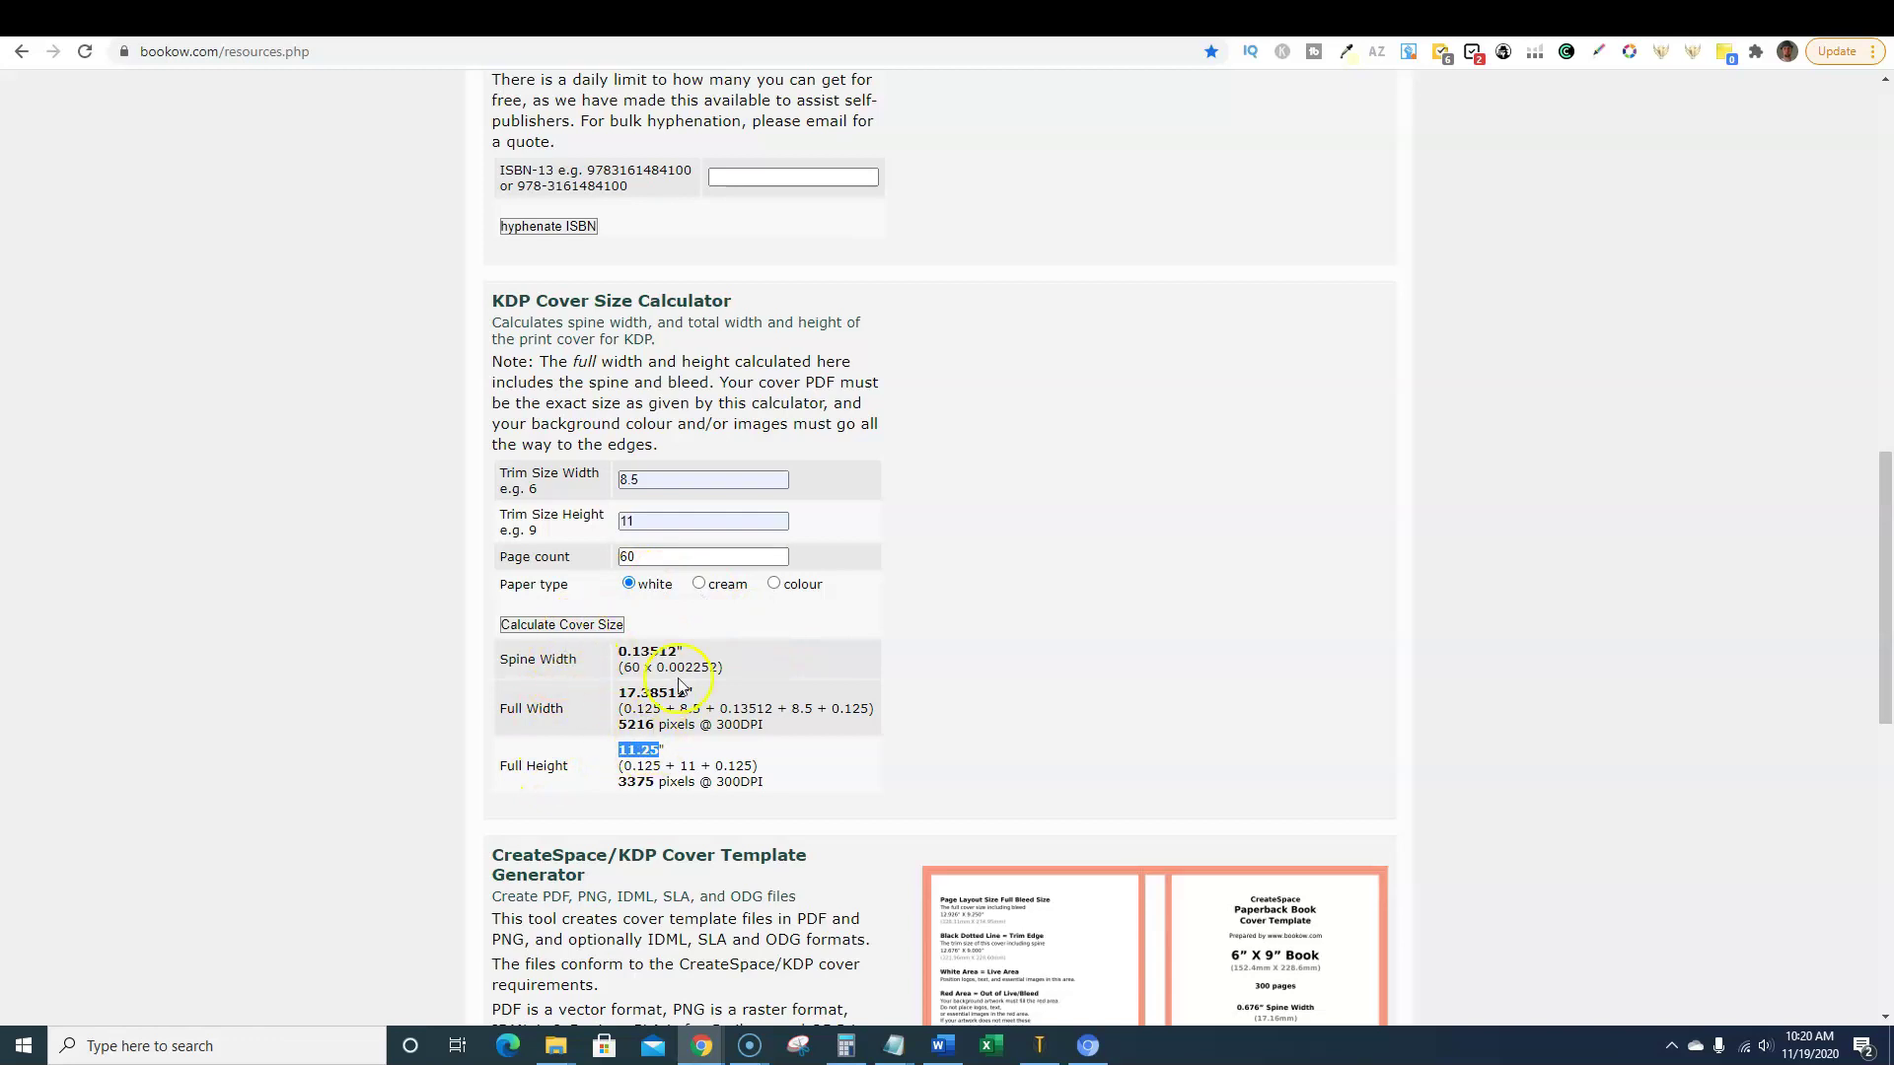
scroll(678, 685, "down", 3)
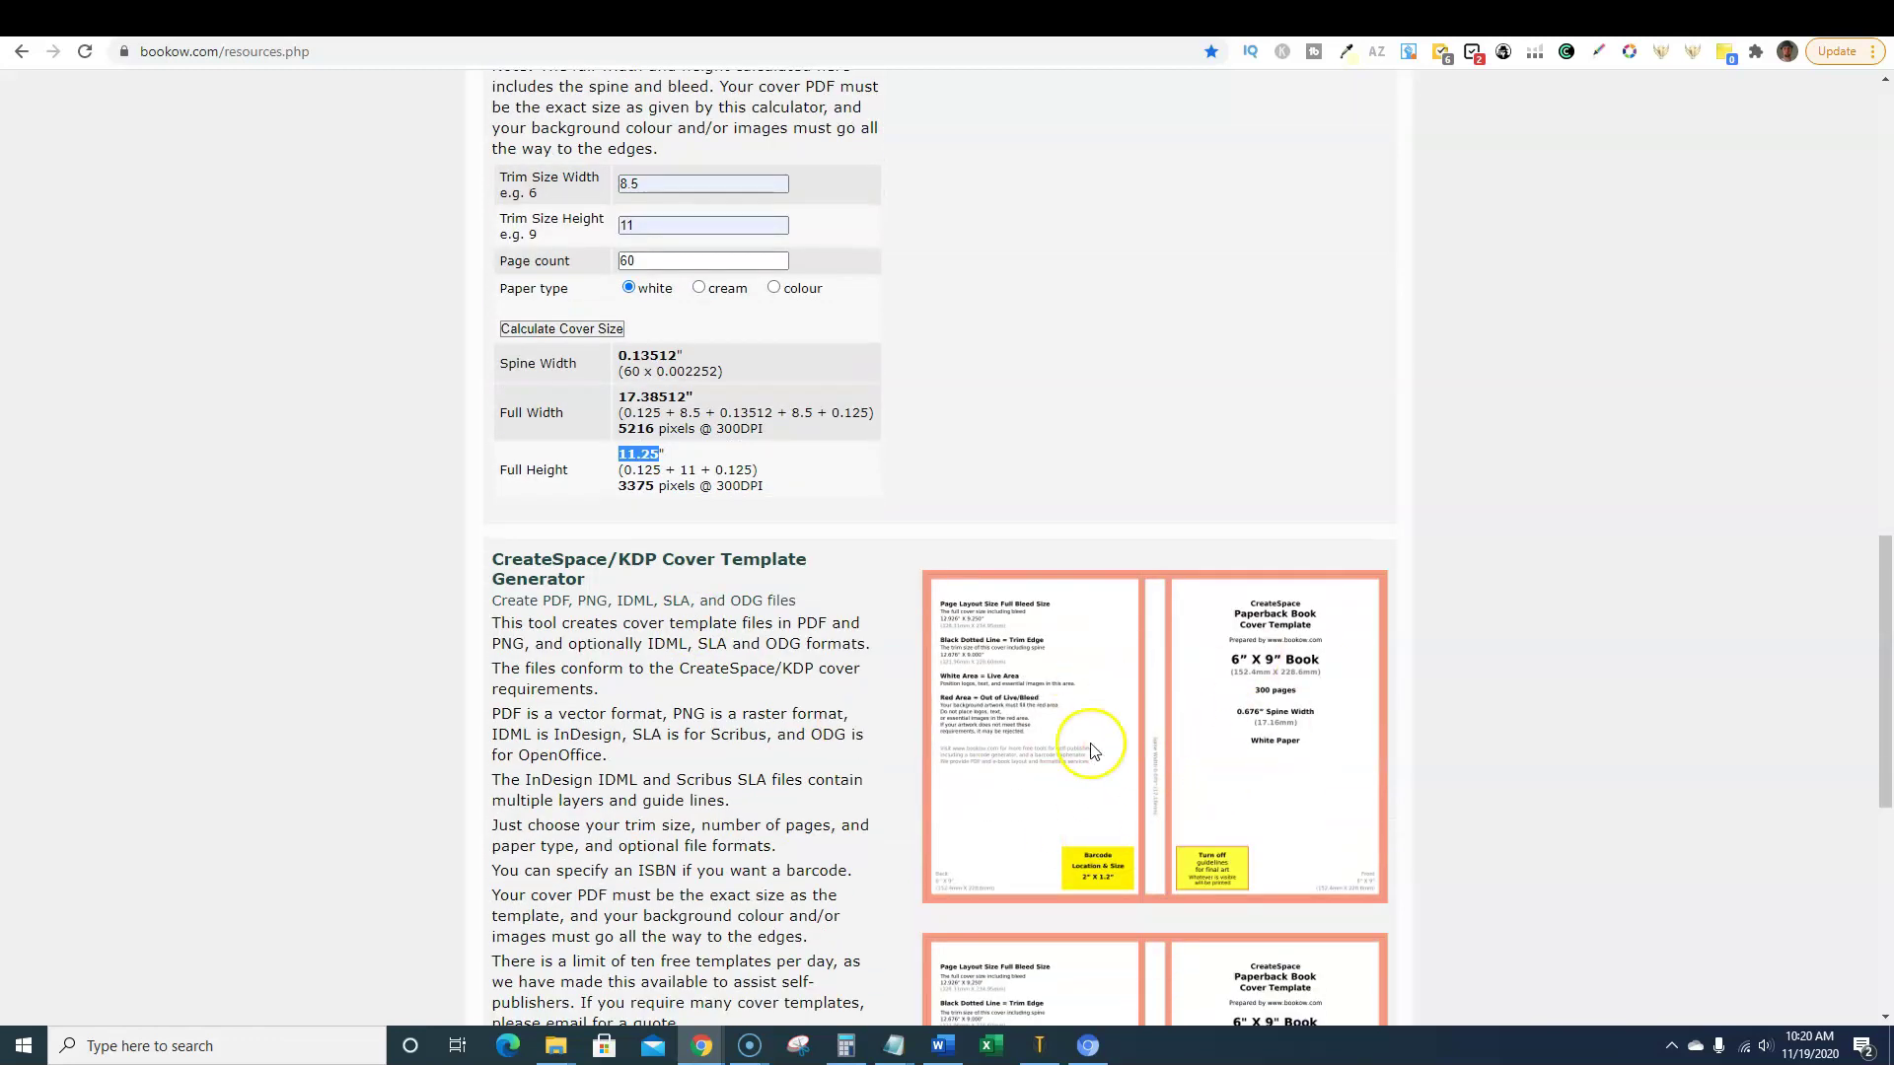
scroll(794, 592, "up", 3)
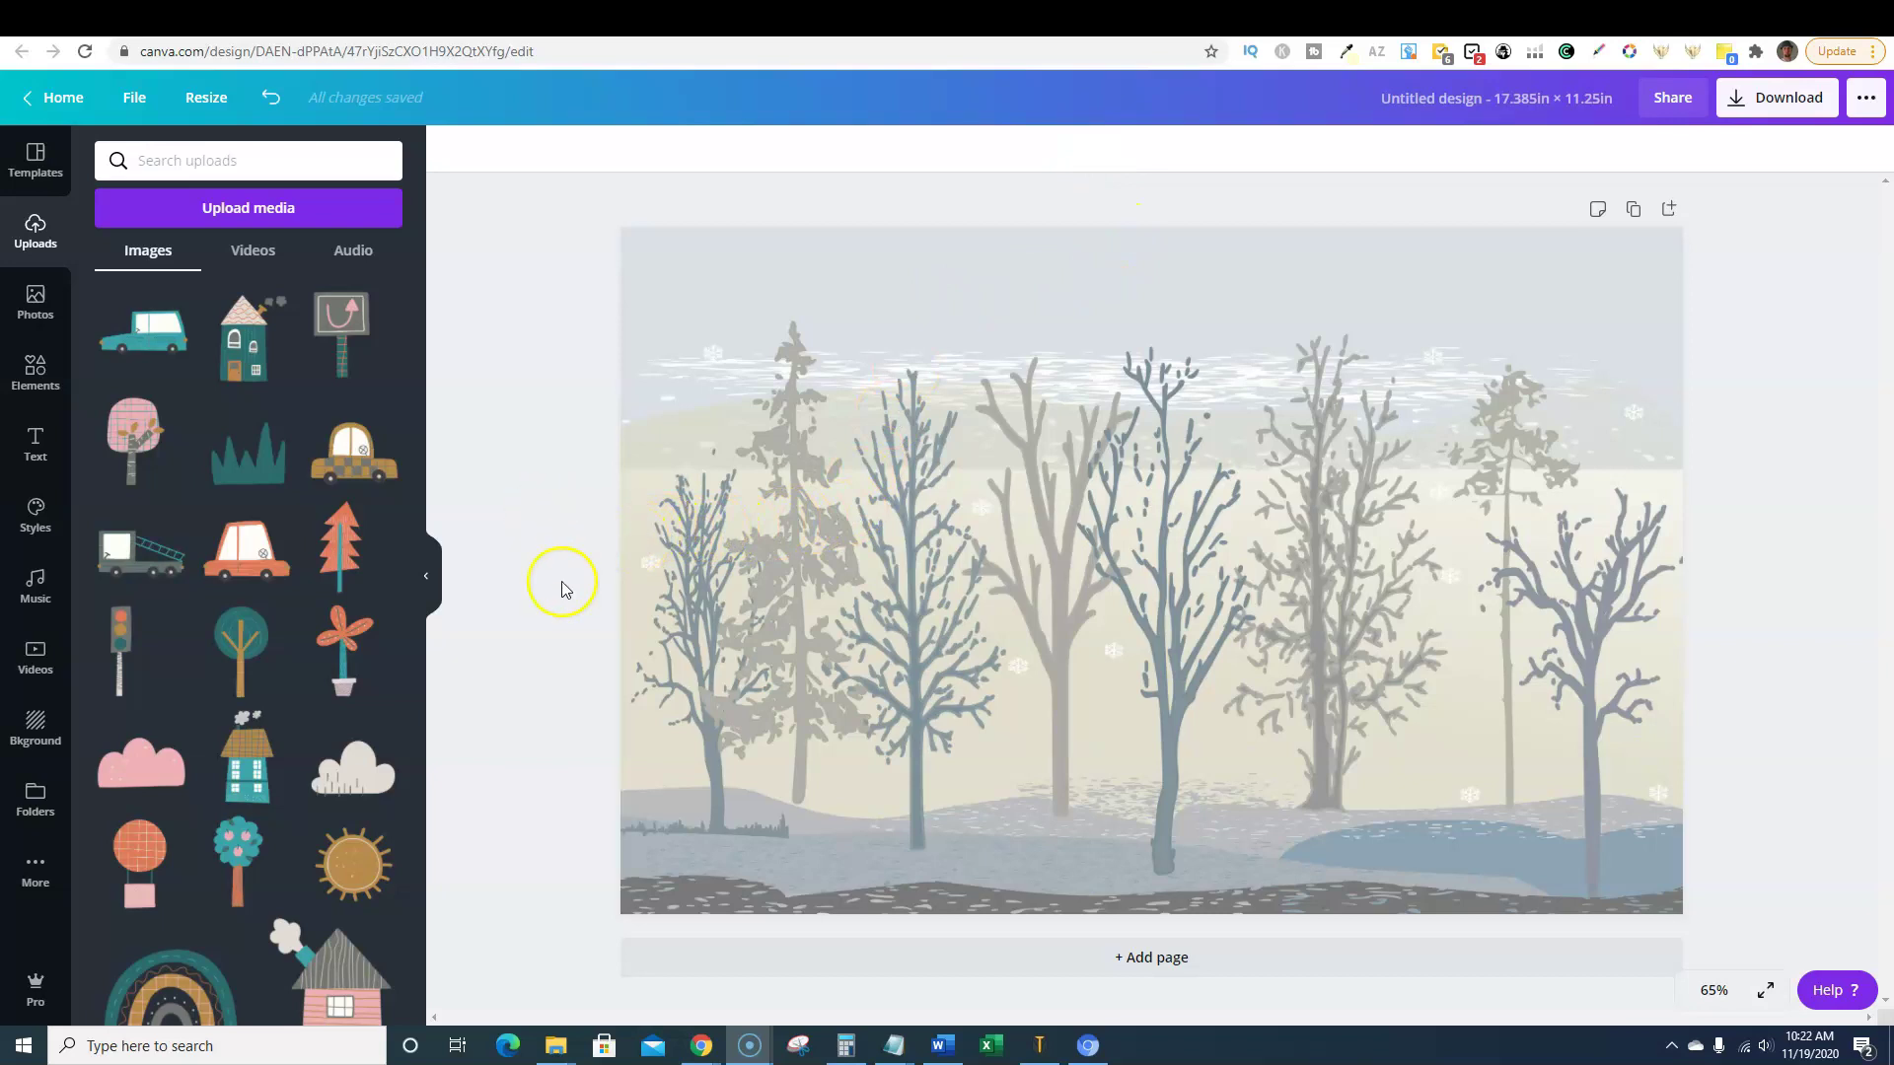
- Return to Canva and upload the KDP cover template image from the cs_8.5x11_60_white folder in Downloads
left_click(242, 209)
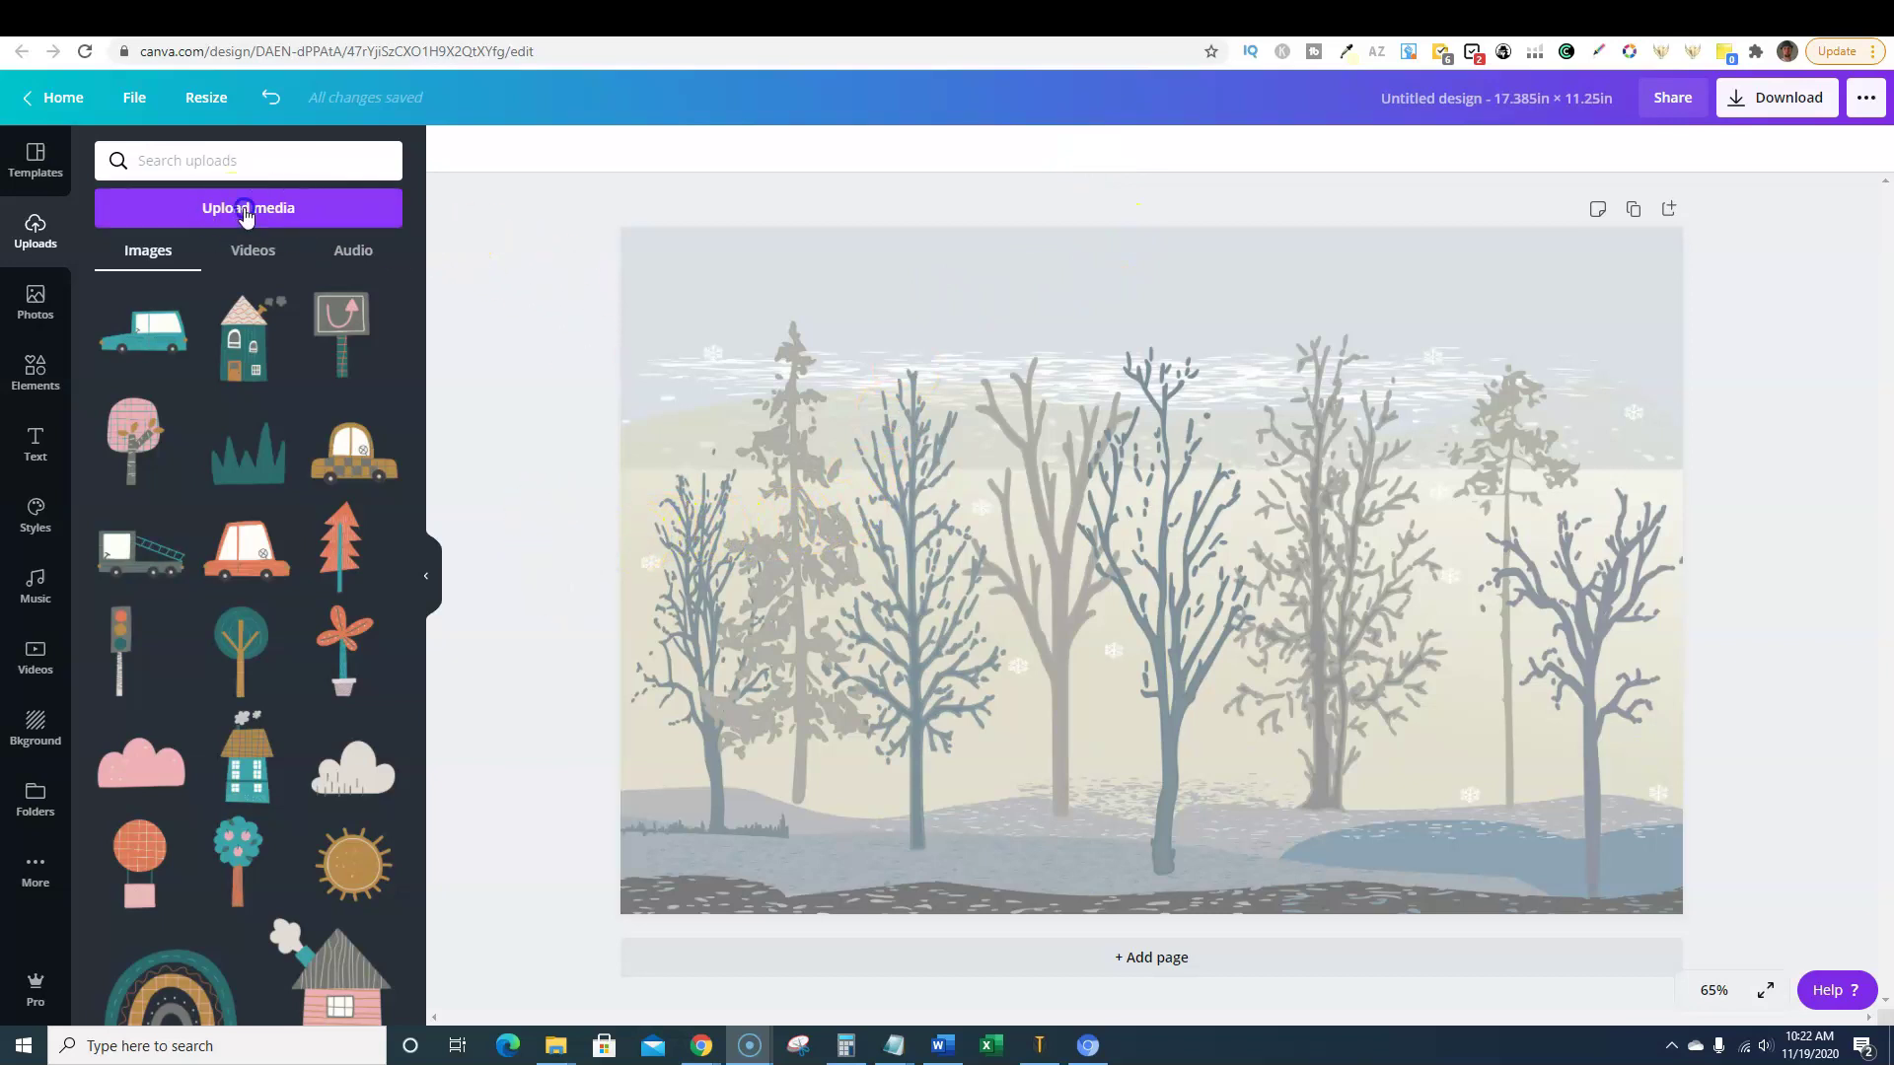
left_click(129, 262)
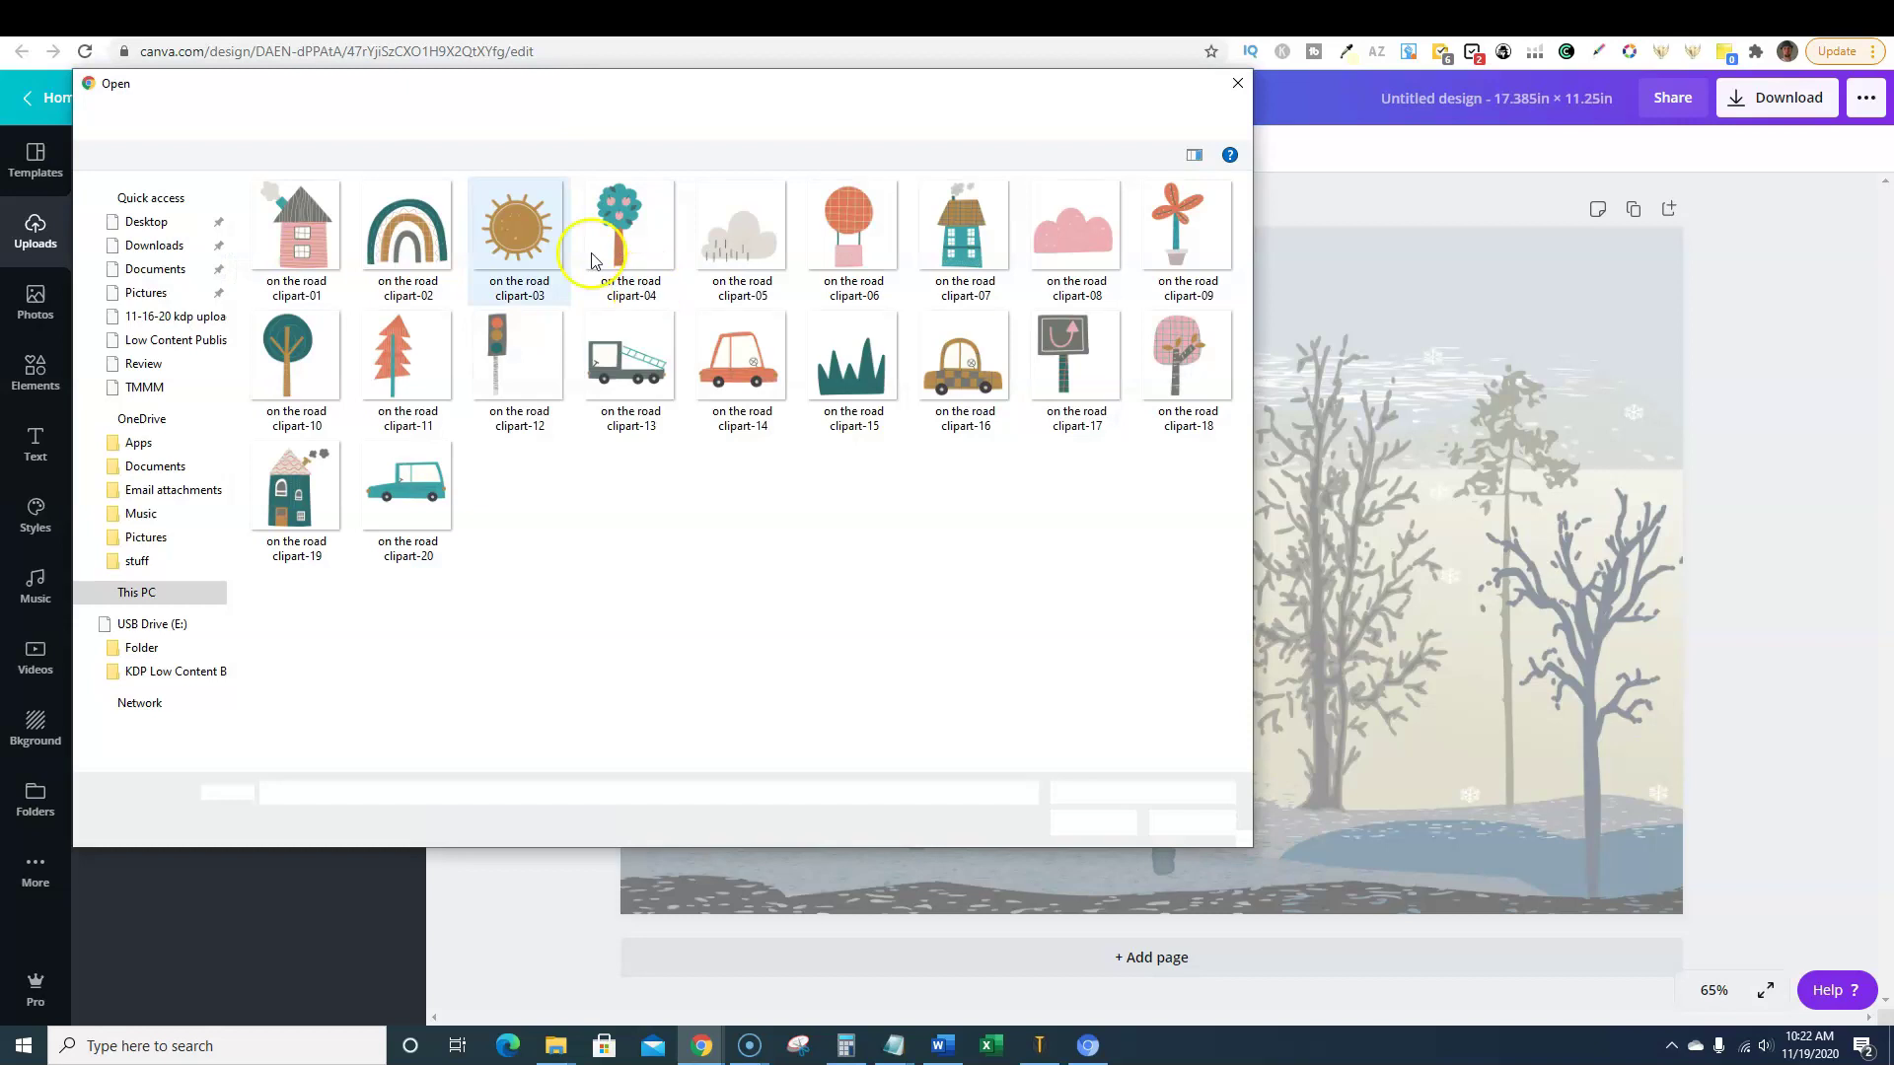
left_click(307, 119)
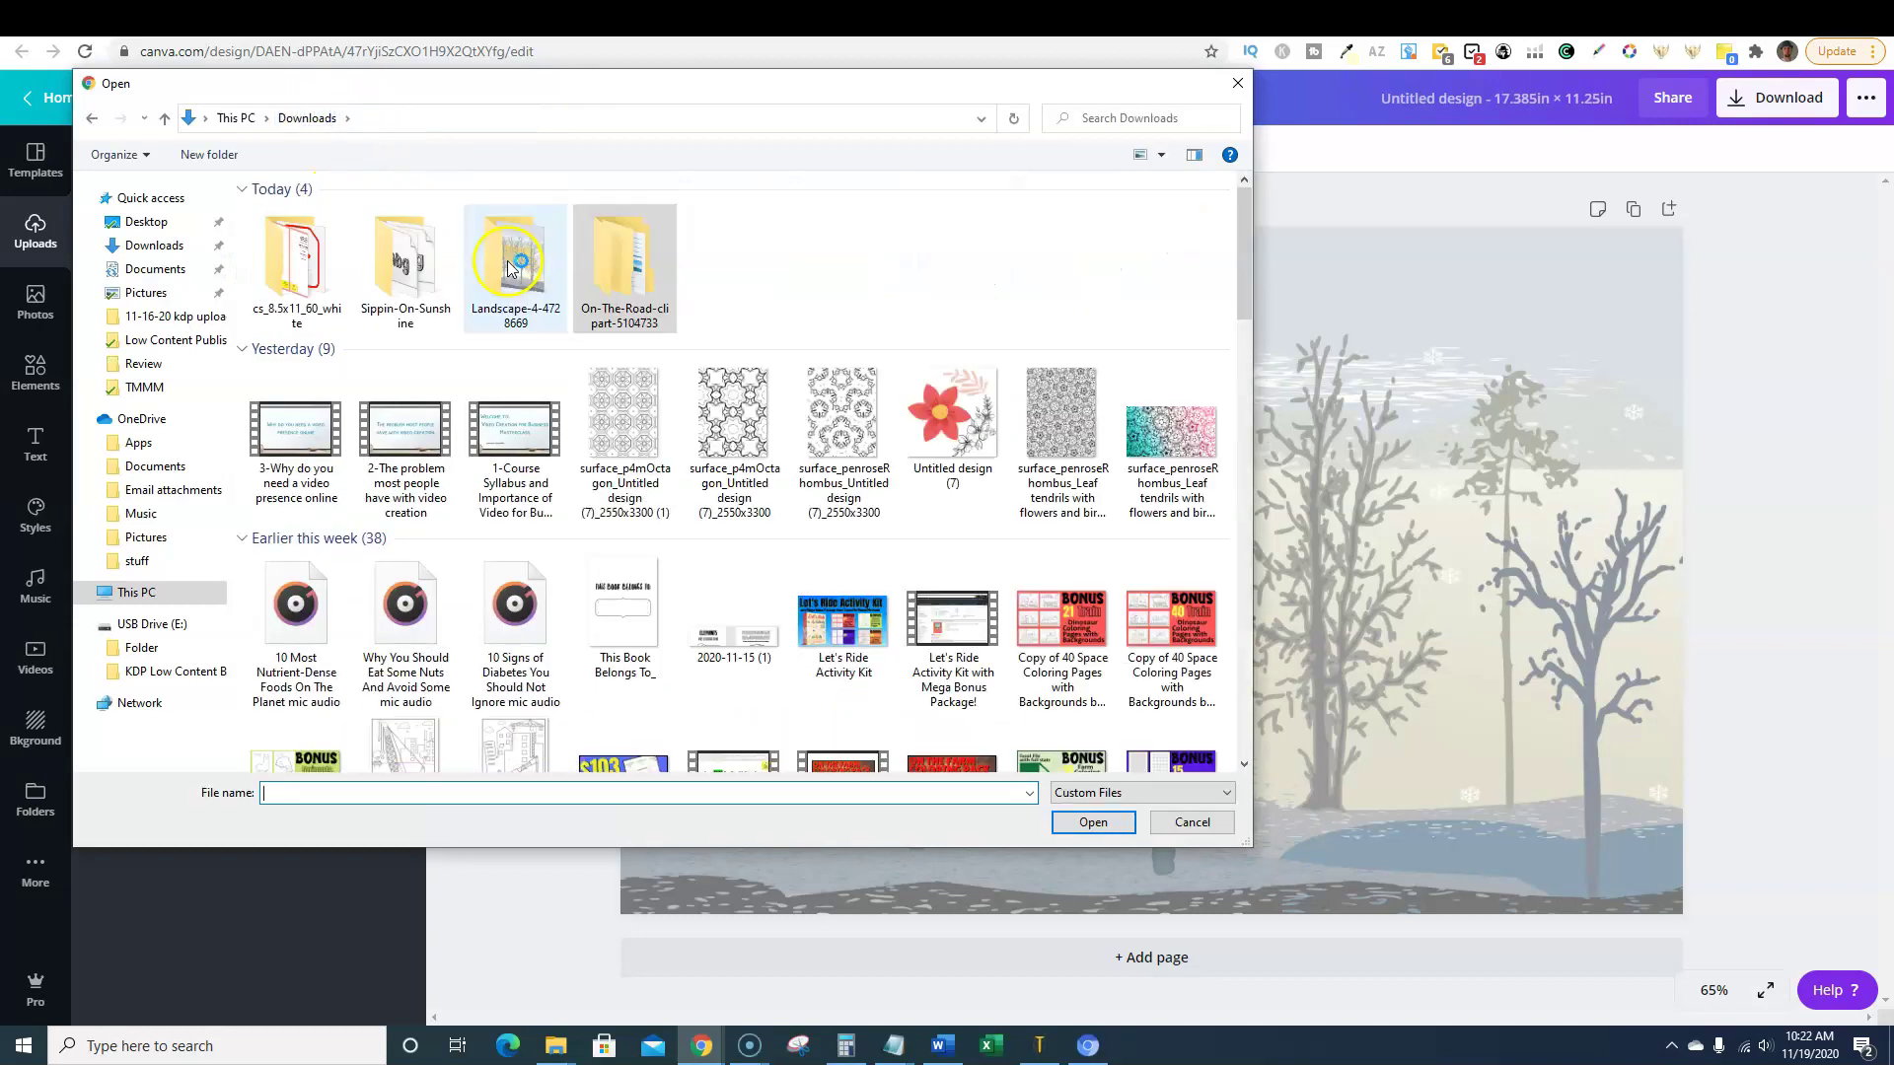
double_click(299, 266)
left_click(299, 254)
left_click(1092, 821)
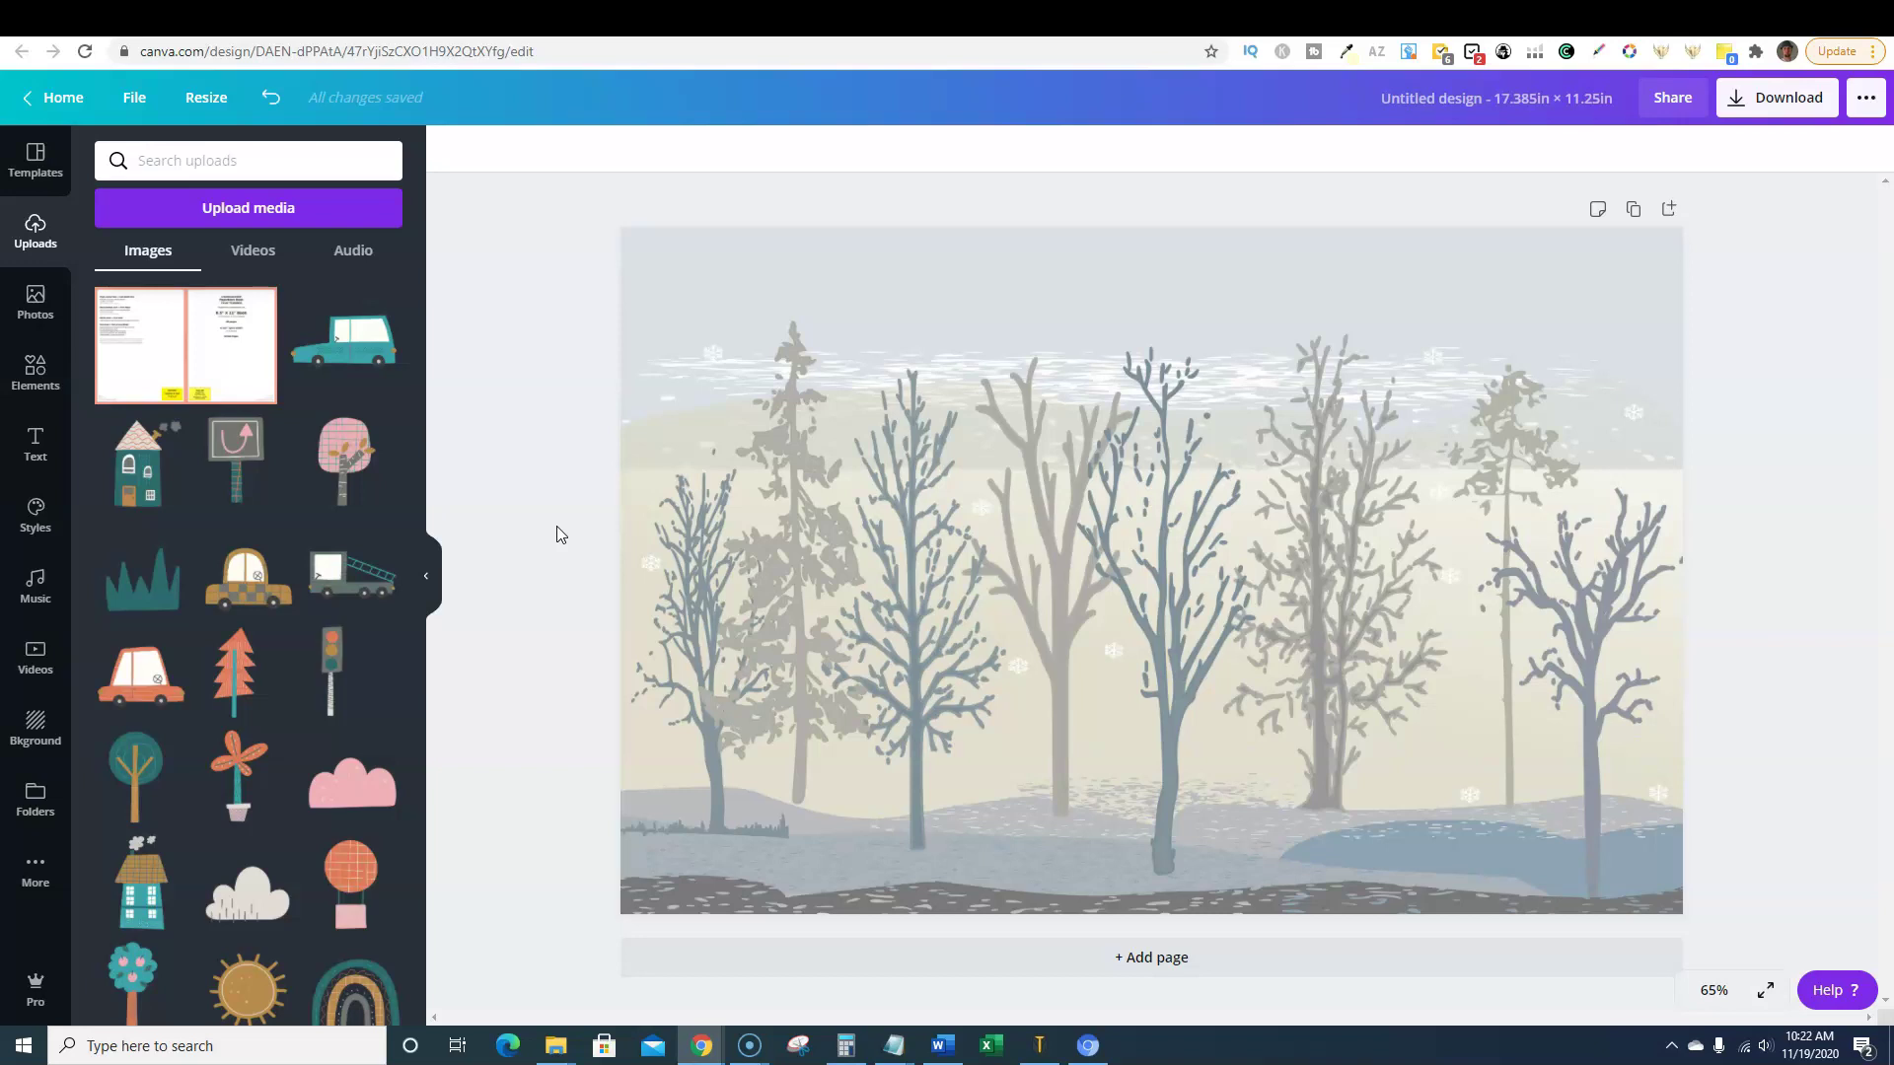
- Place the uploaded cover template on the page and enlarge it until it covers the whole cover edge to edge
left_click(183, 356)
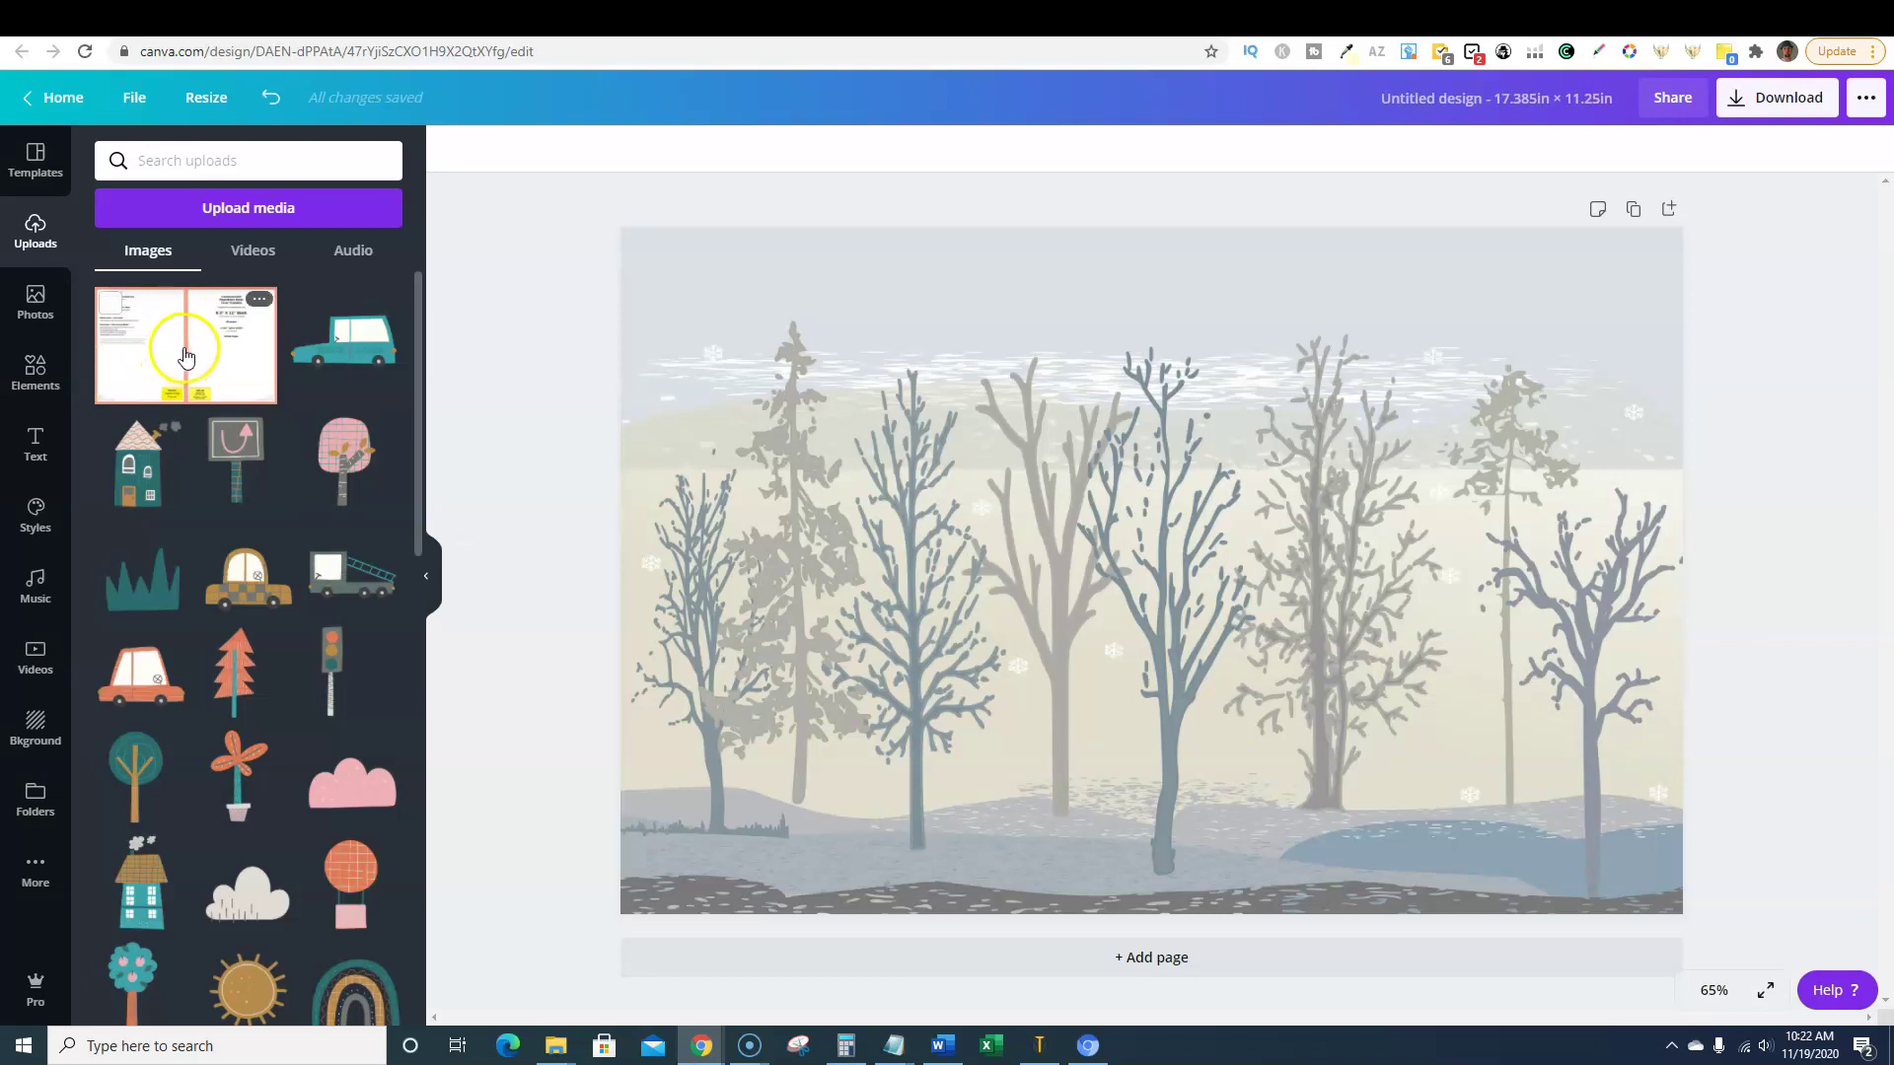
left_click_drag(757, 317, 609, 259)
left_click_drag(1548, 827, 1669, 926)
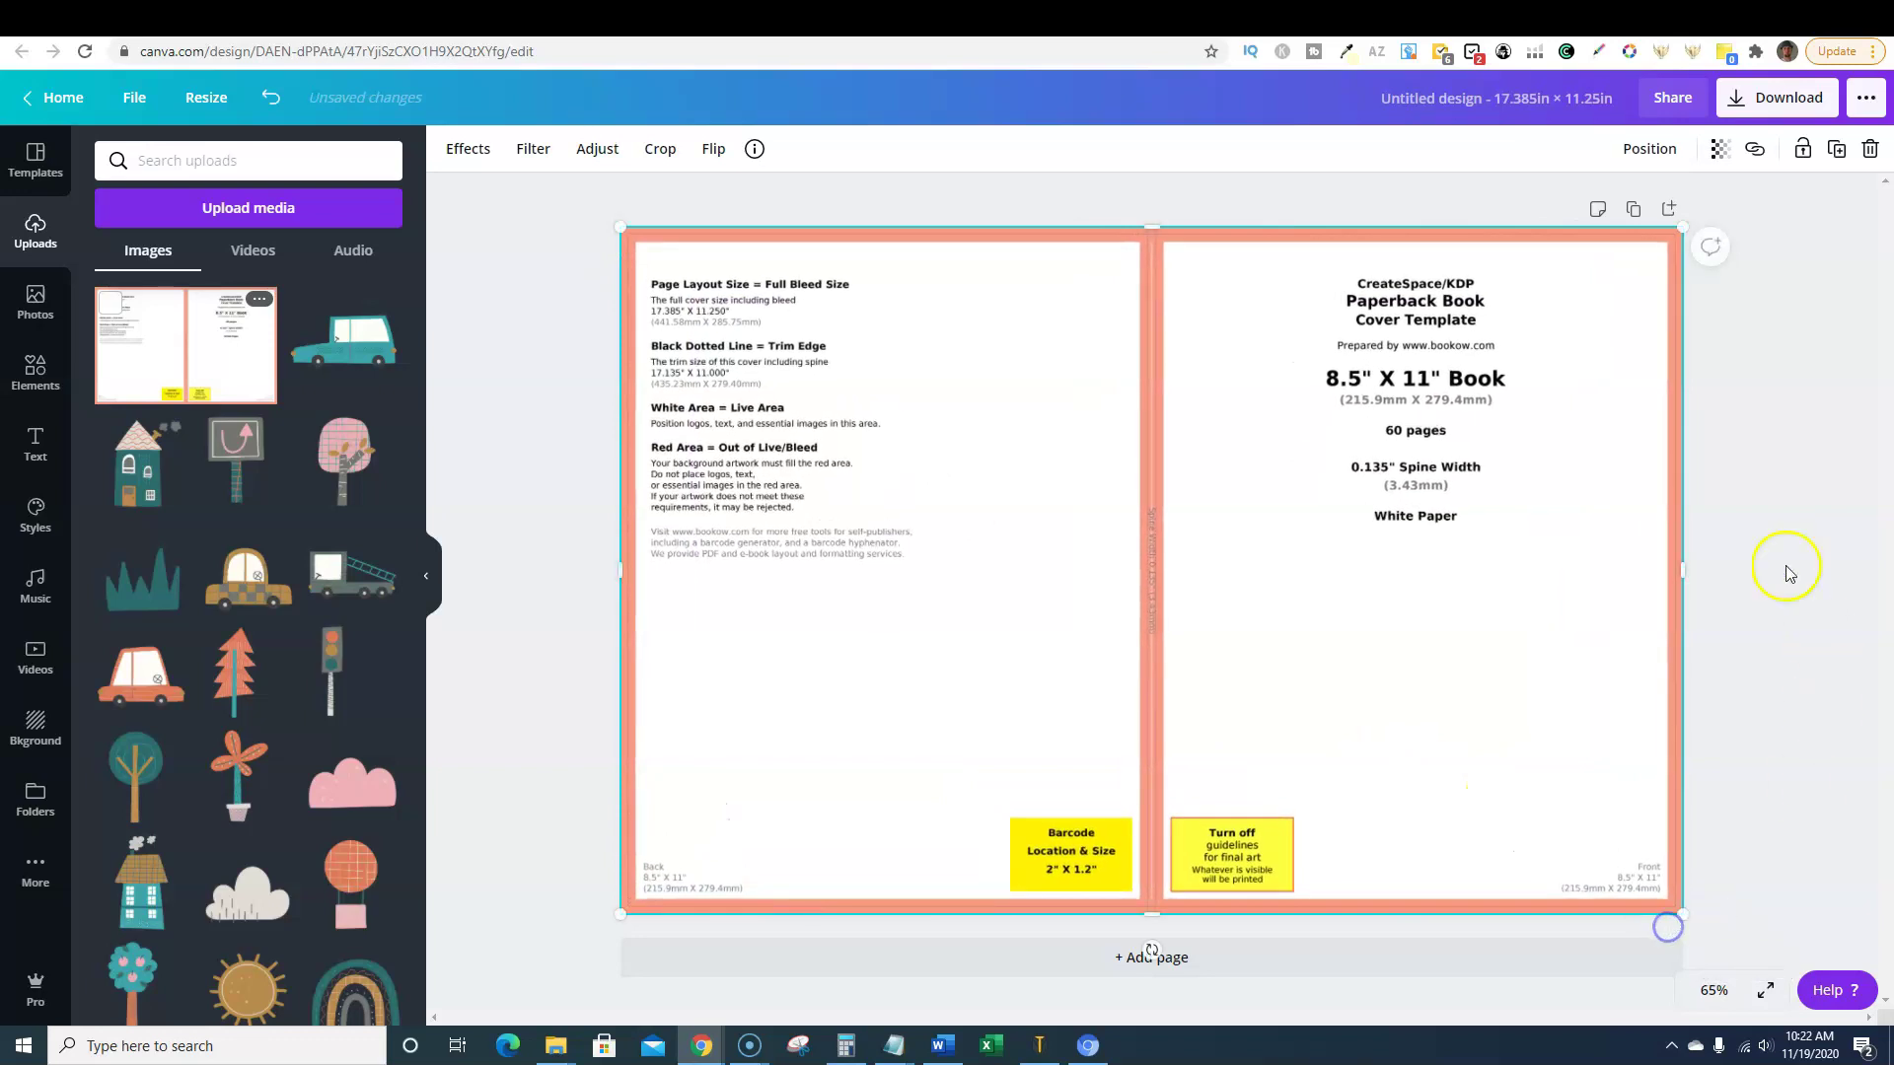
left_click(1787, 573)
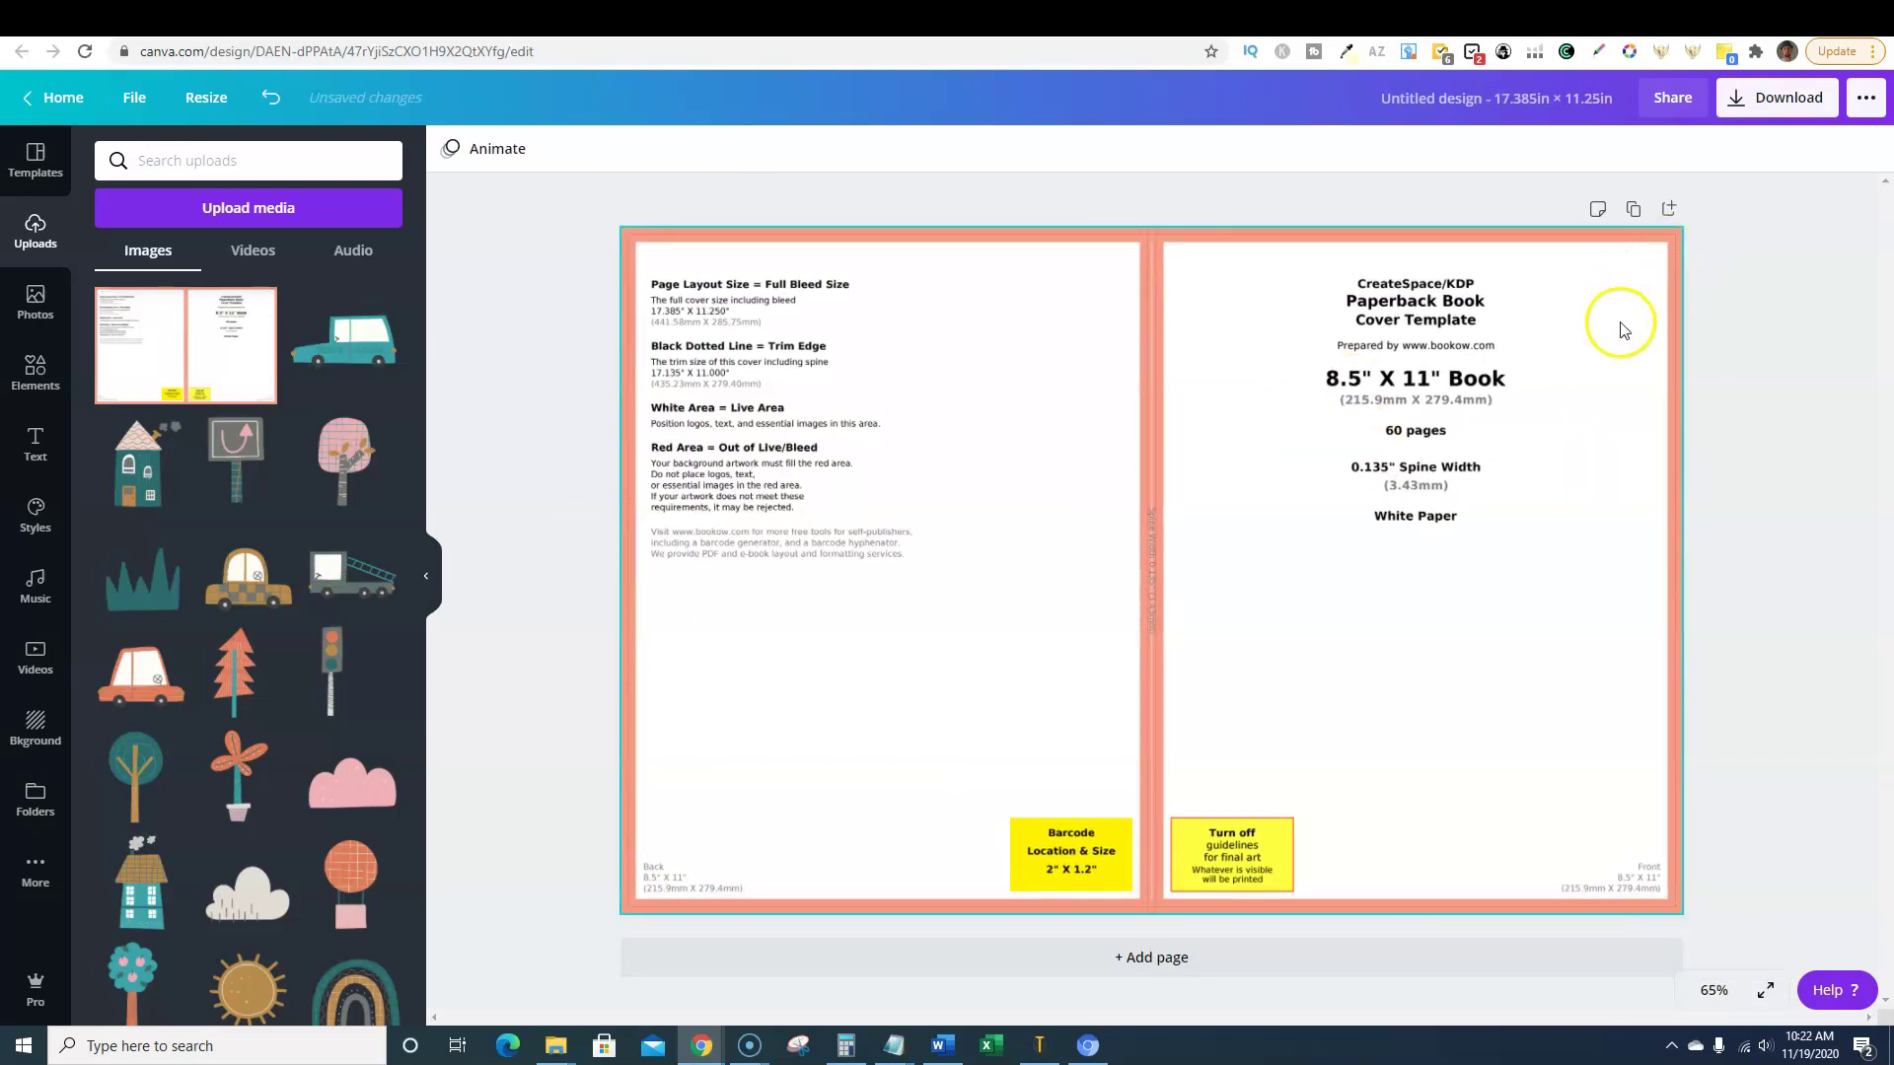
- Set the cover template's transparency to 27 so the landscape background shows through it
left_click(1591, 374)
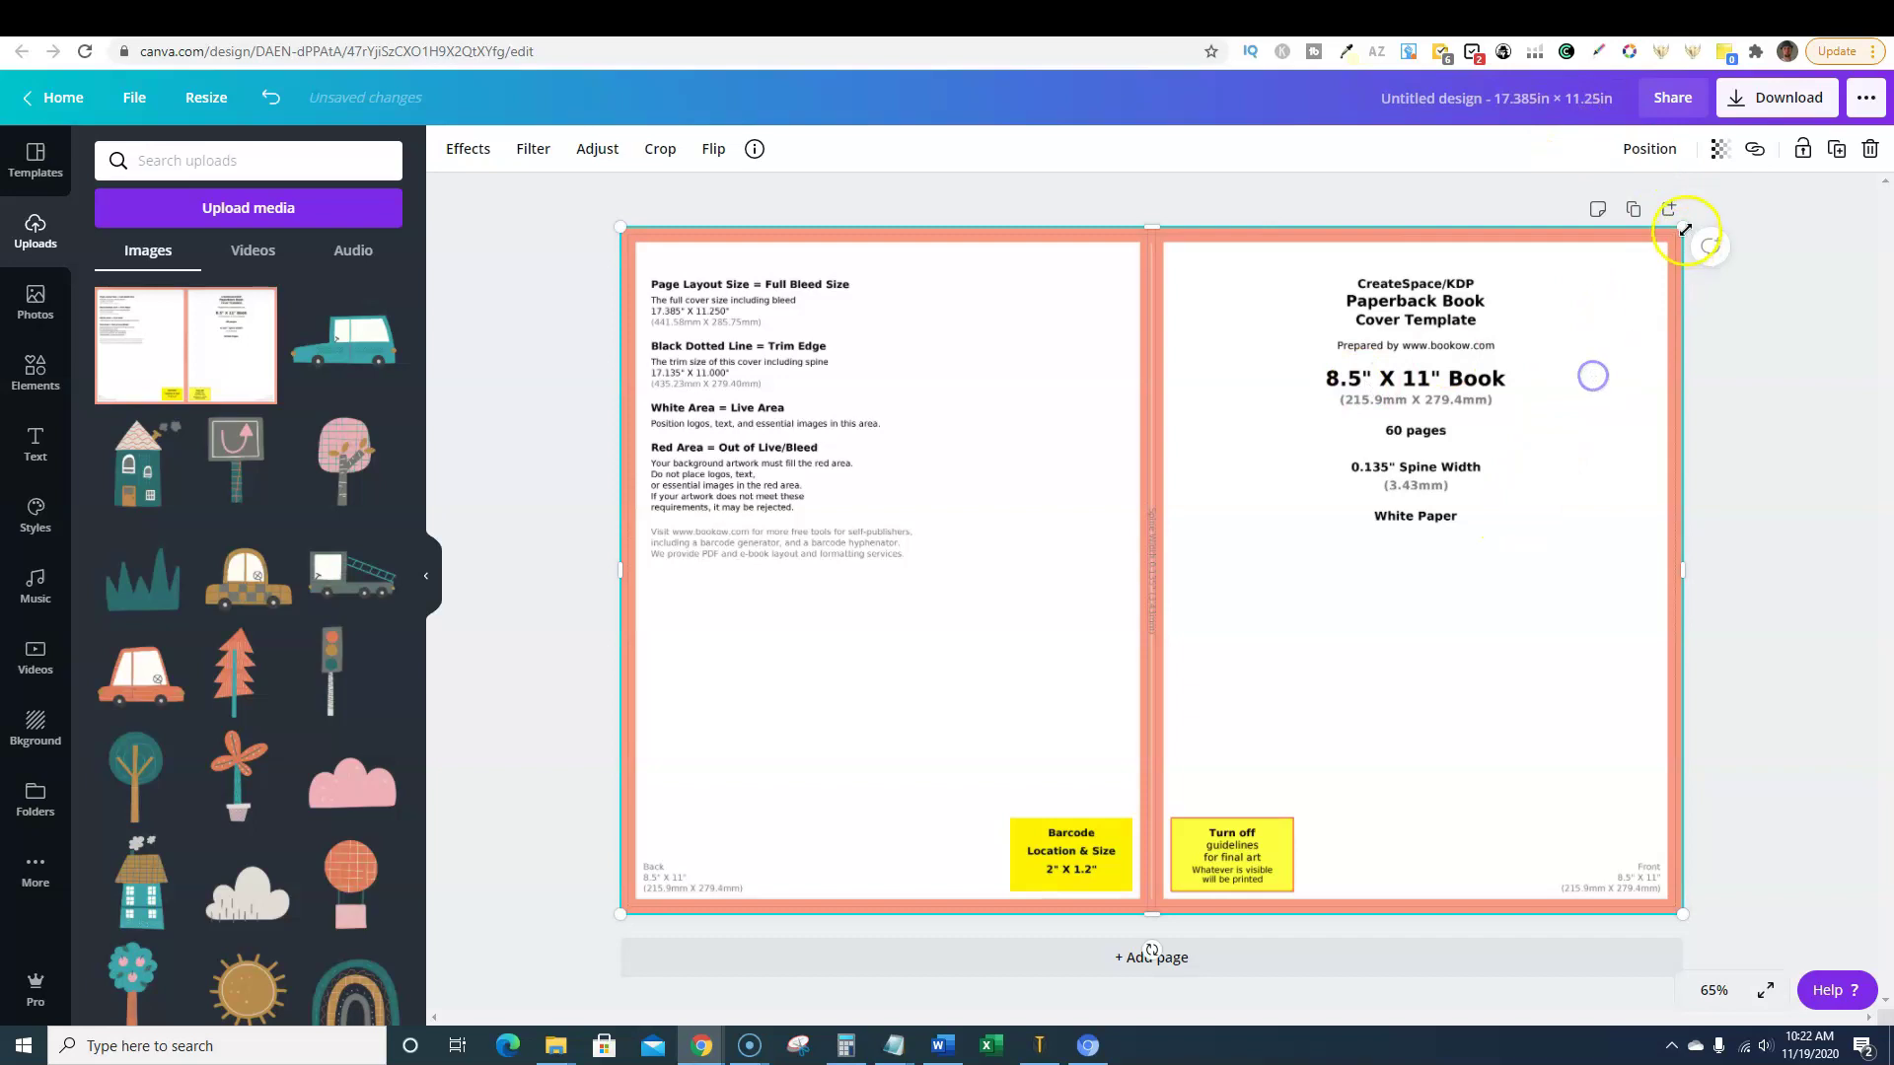
left_click(1719, 147)
left_click_drag(1657, 200, 1574, 214)
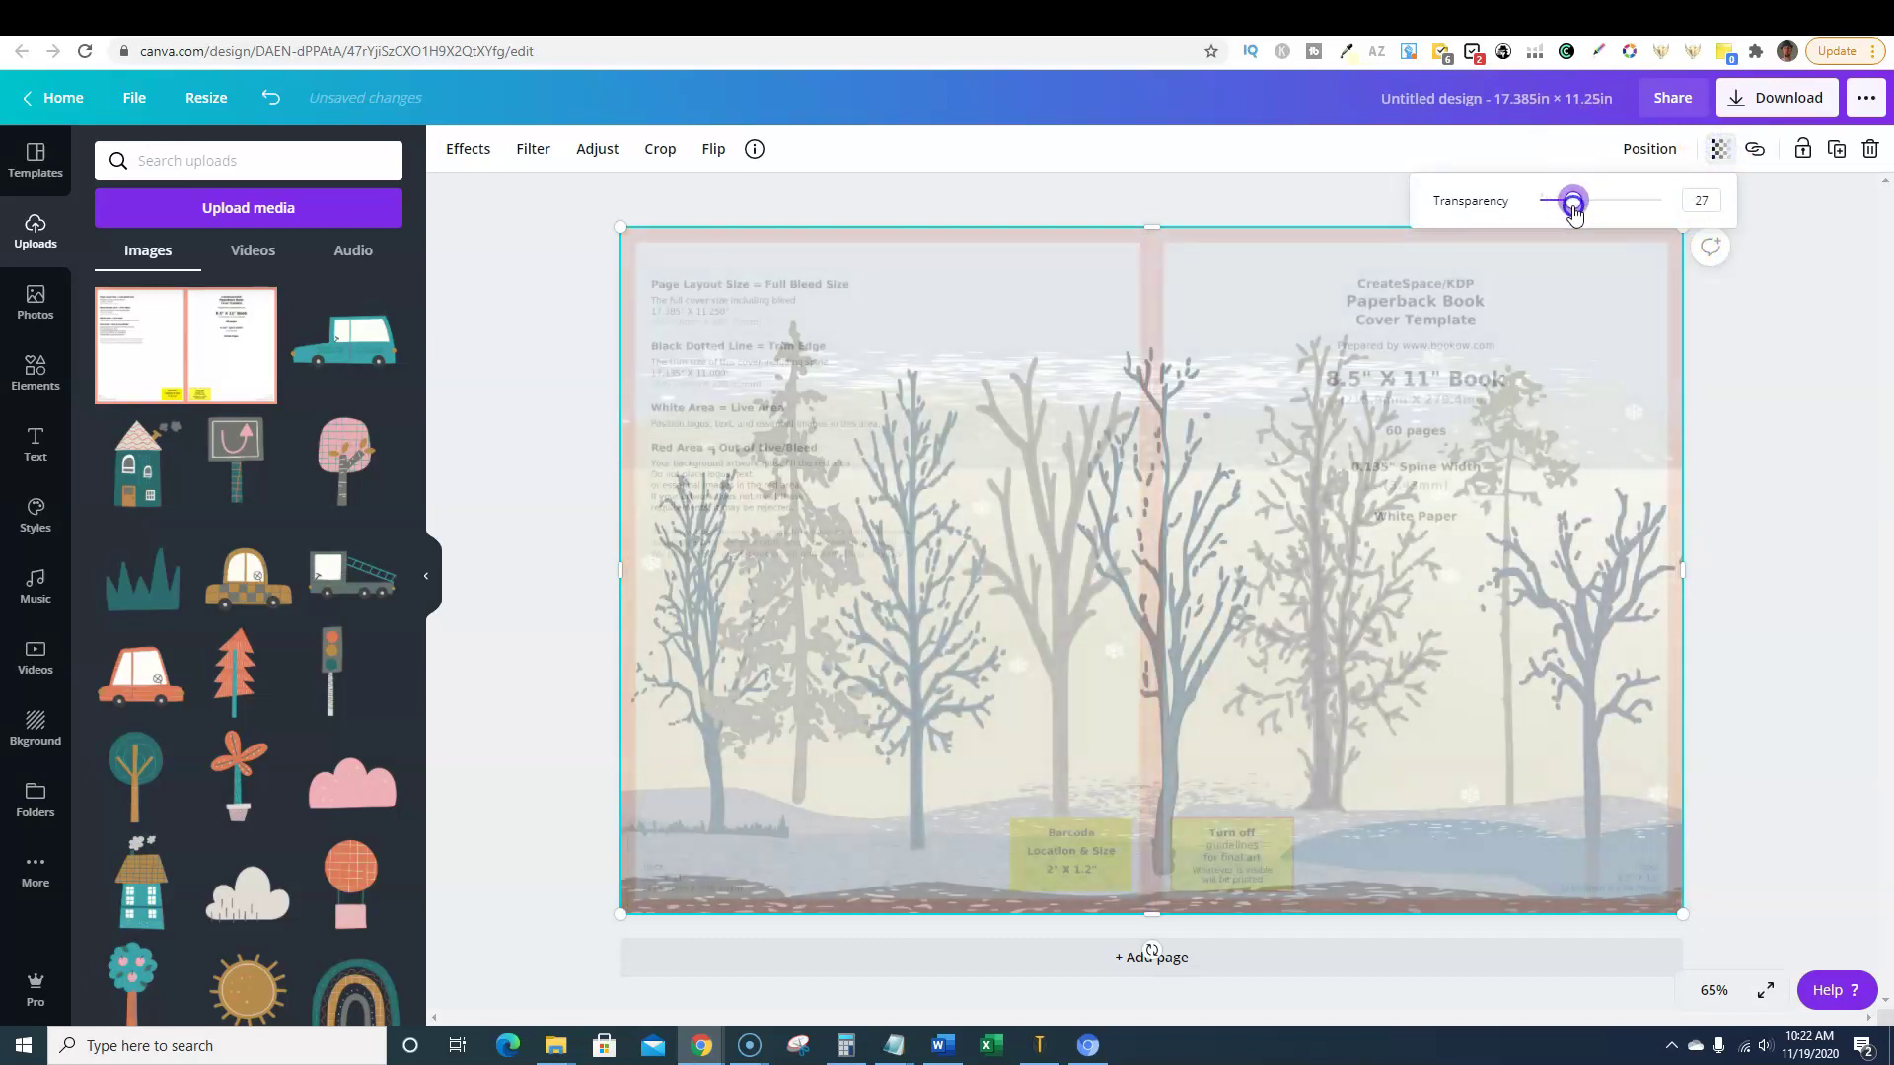
left_click(1732, 368)
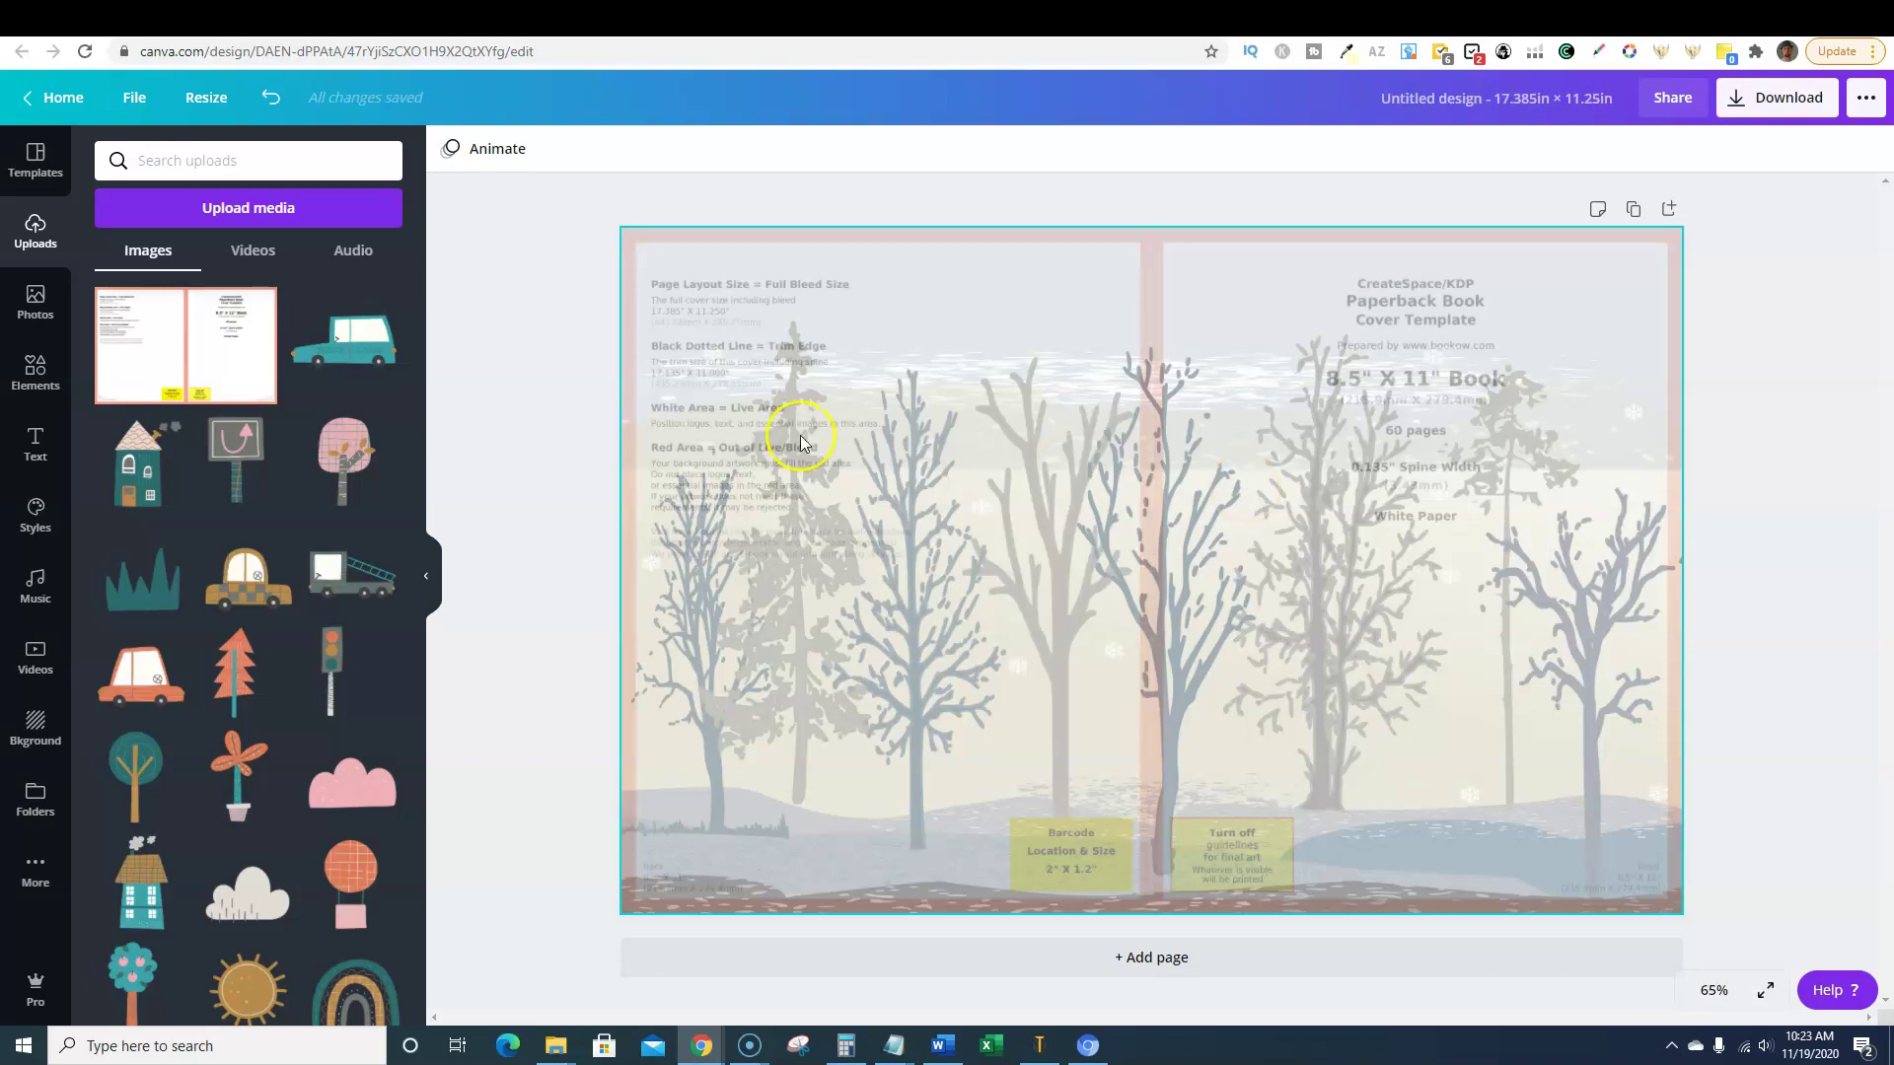
- Add a heading reading "Stuck in a", checking the wording against the keyword in the Amazon search
left_click(30, 442)
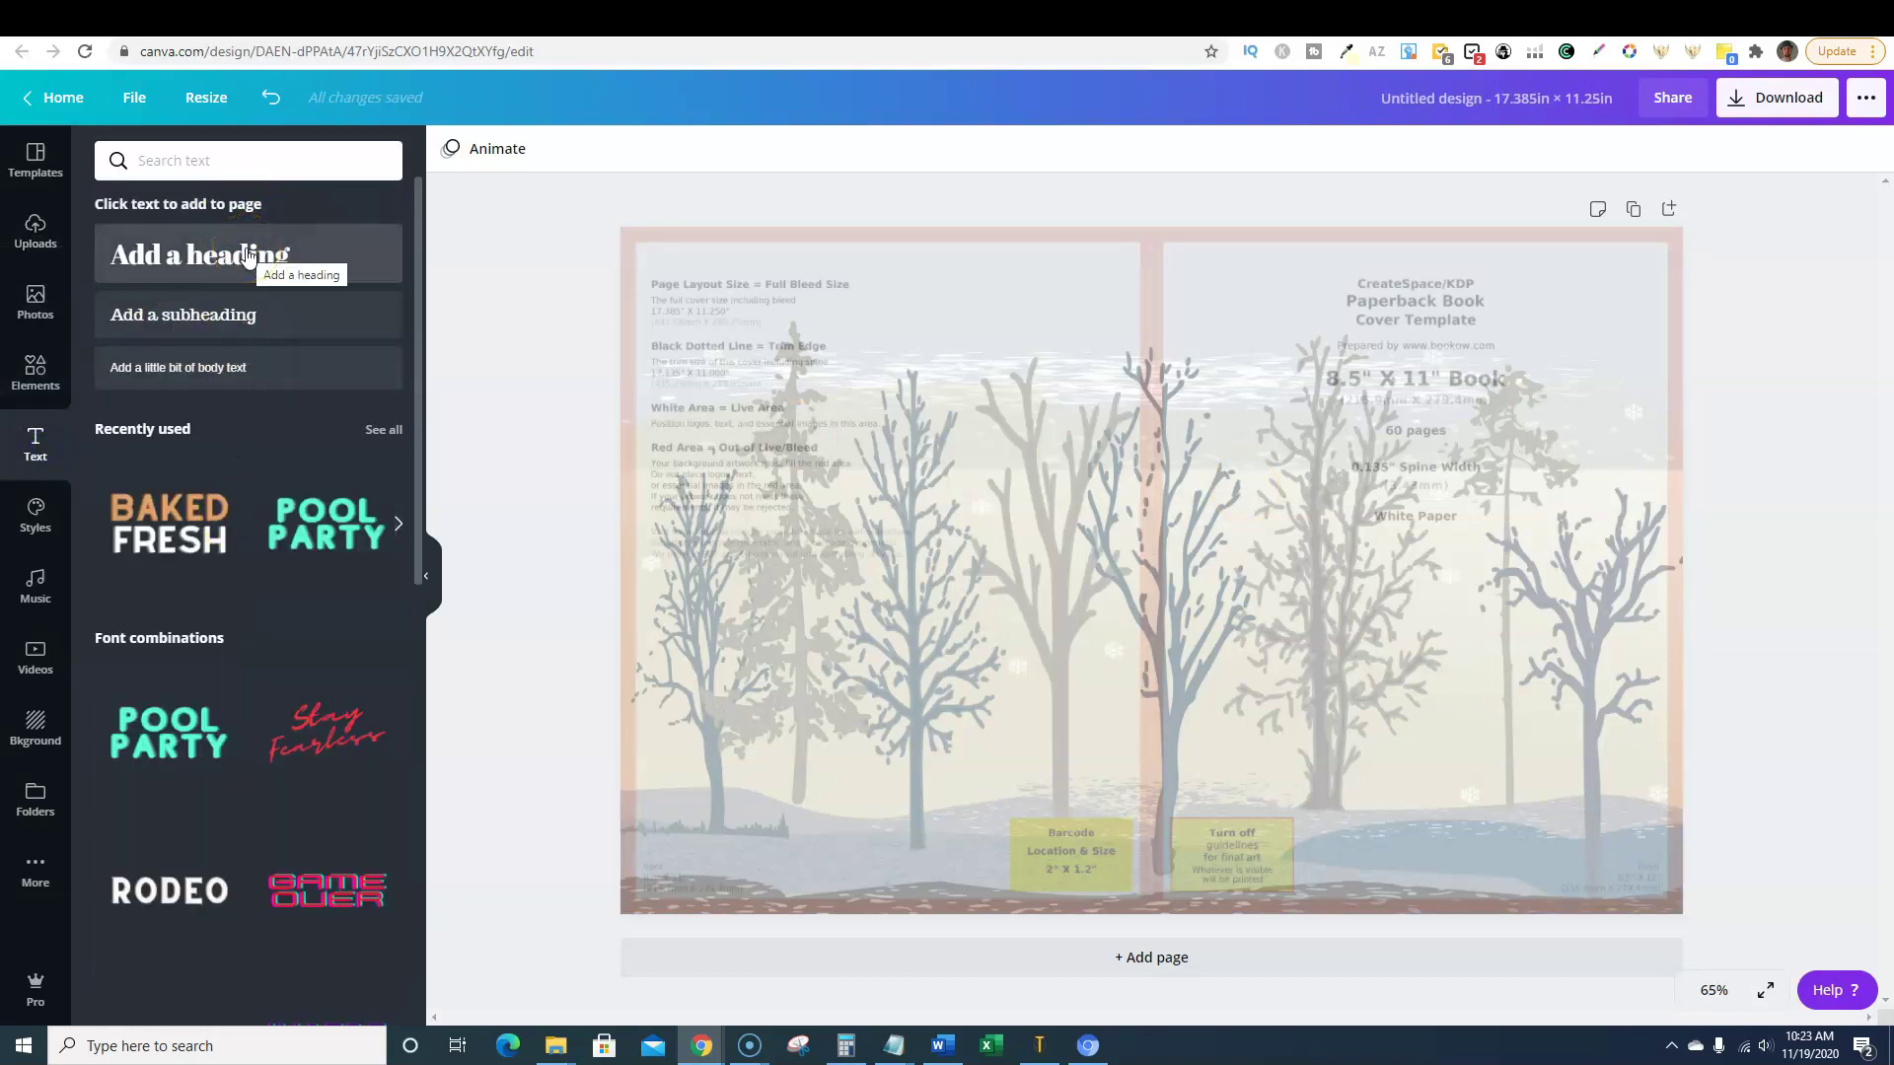
left_click(246, 255)
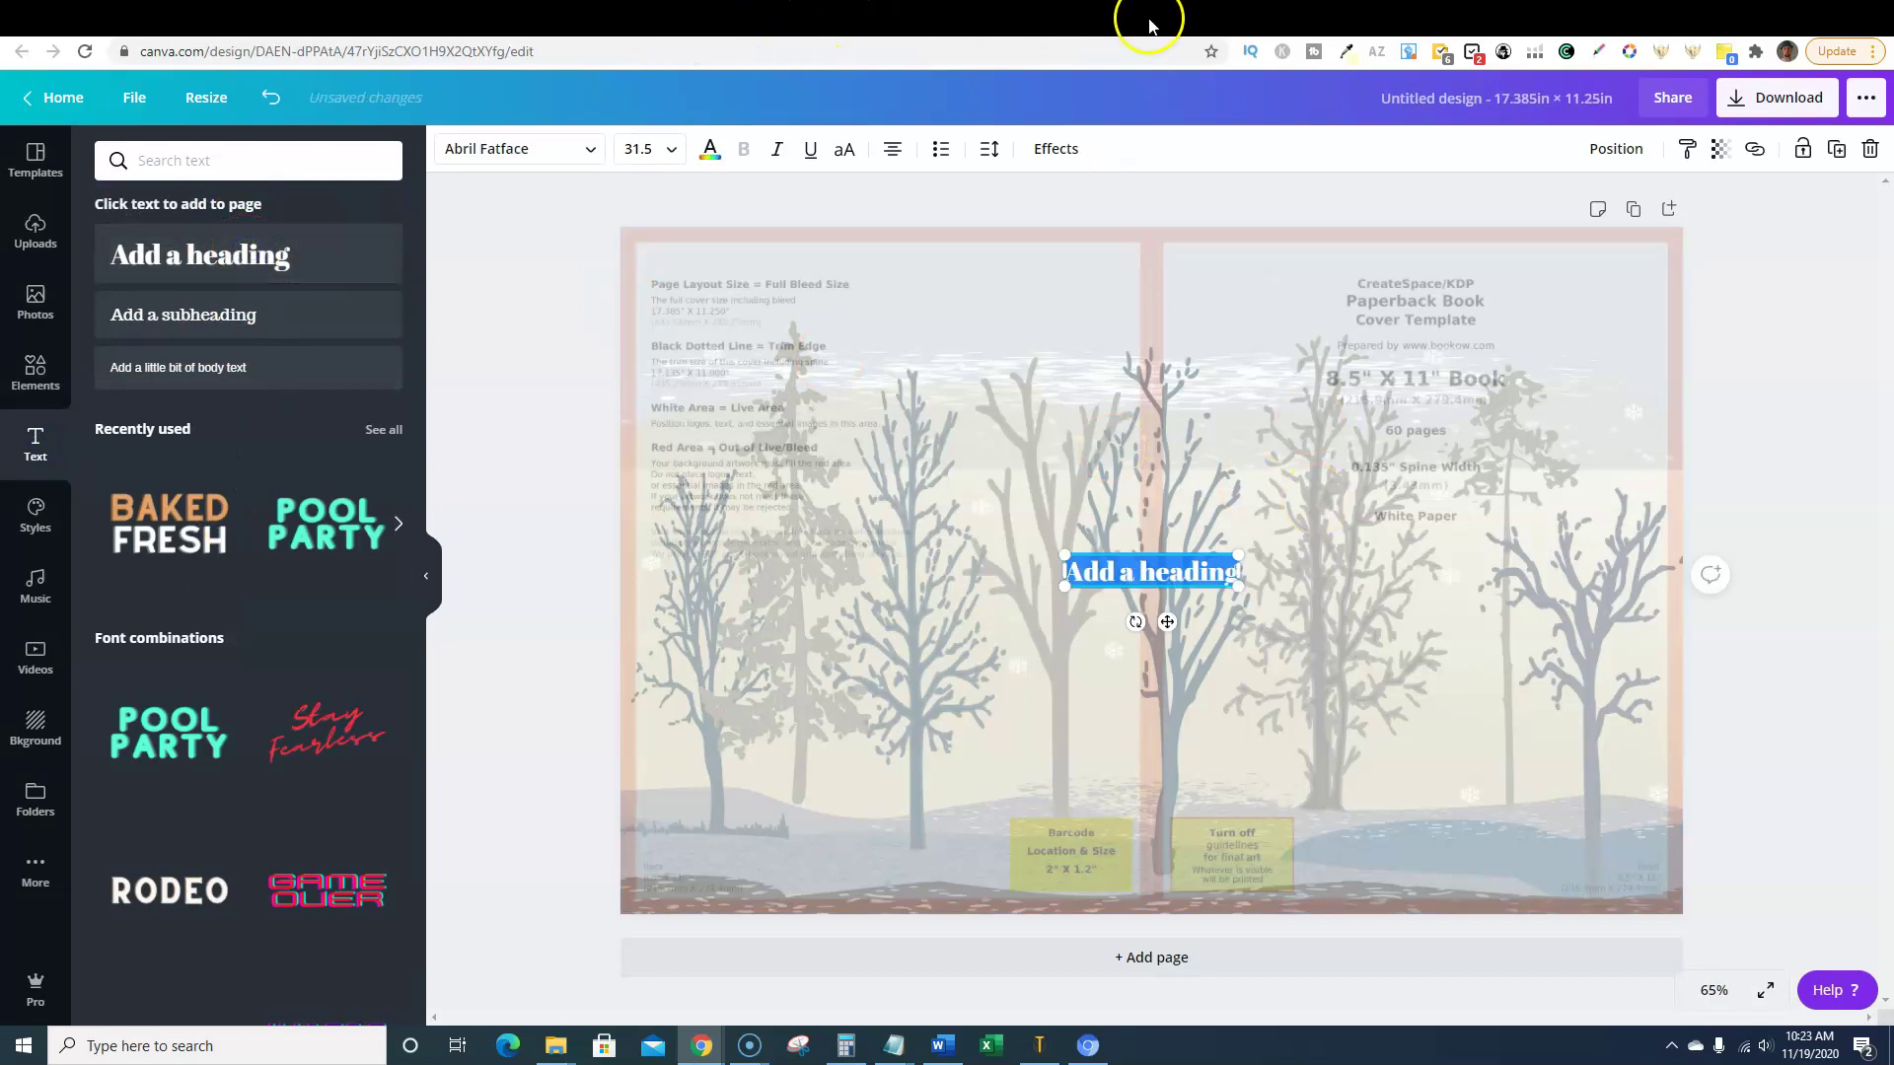
left_click(910, 20)
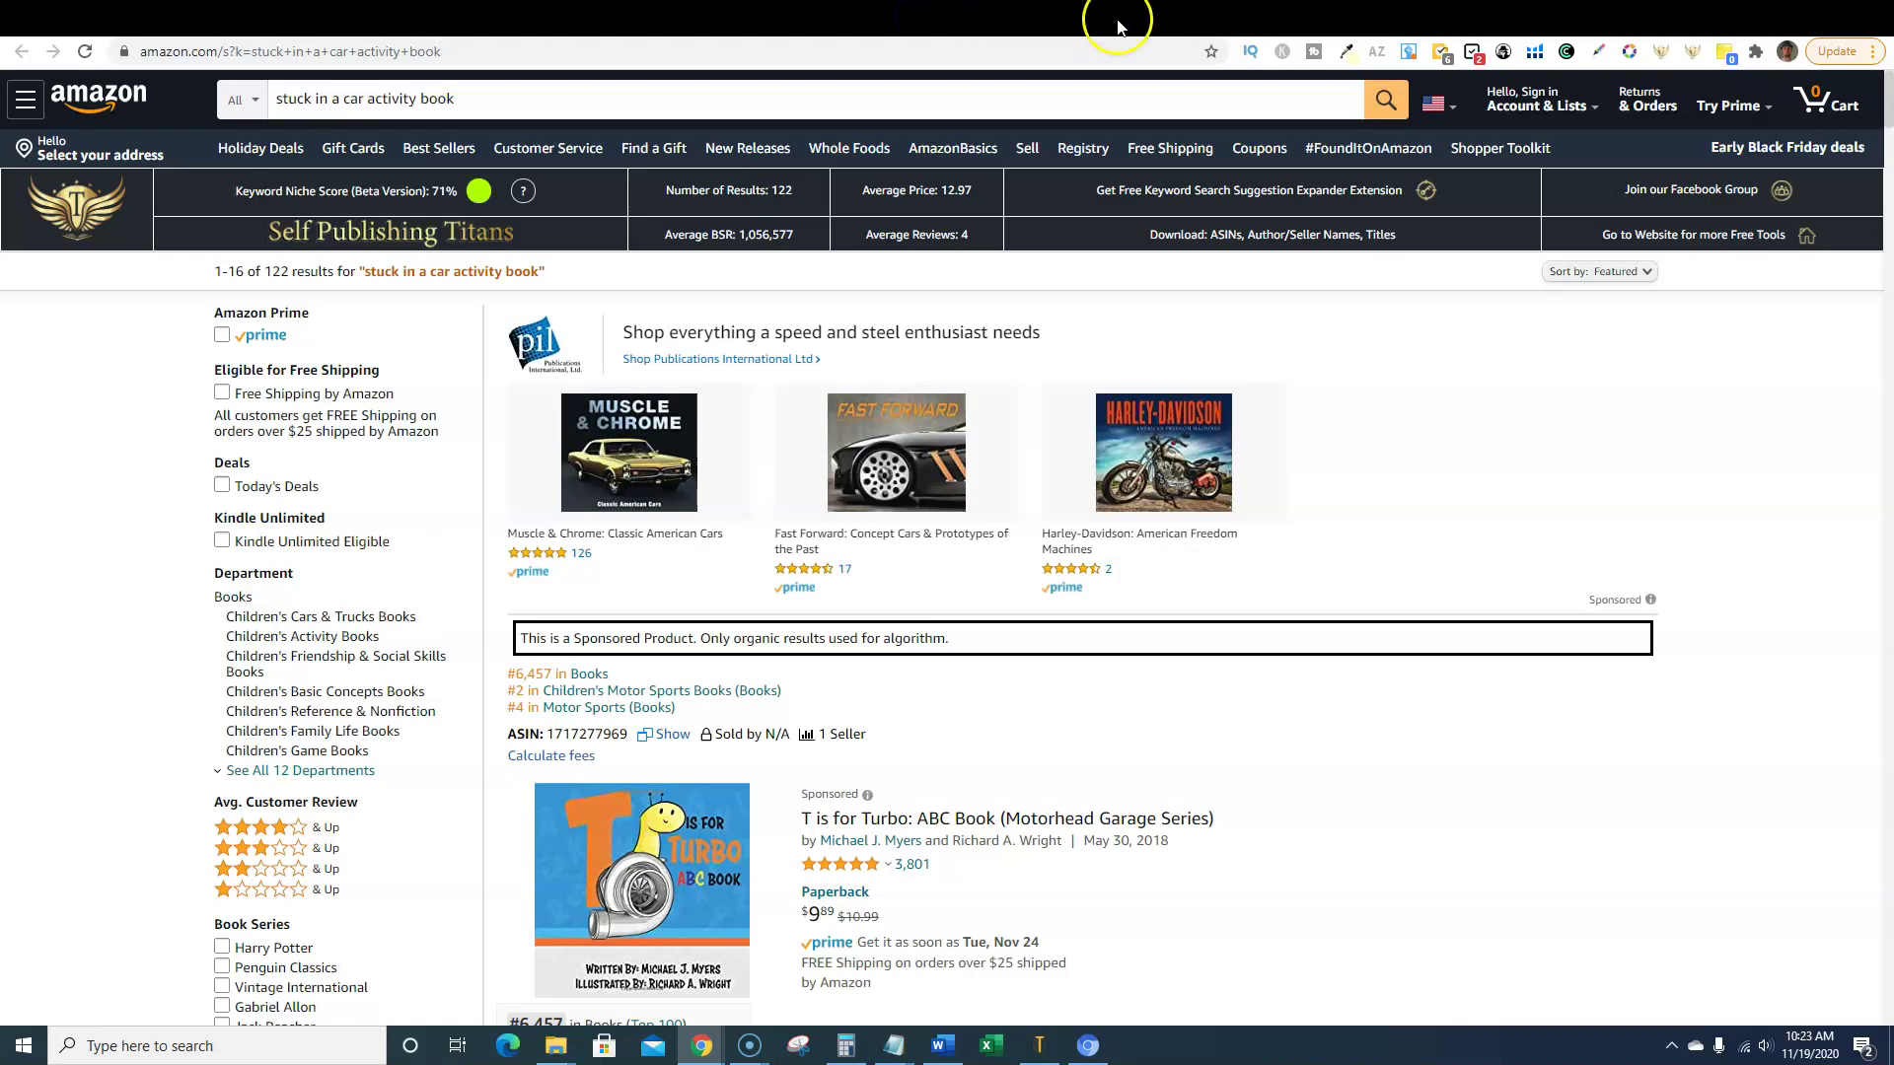
left_click(1070, 18)
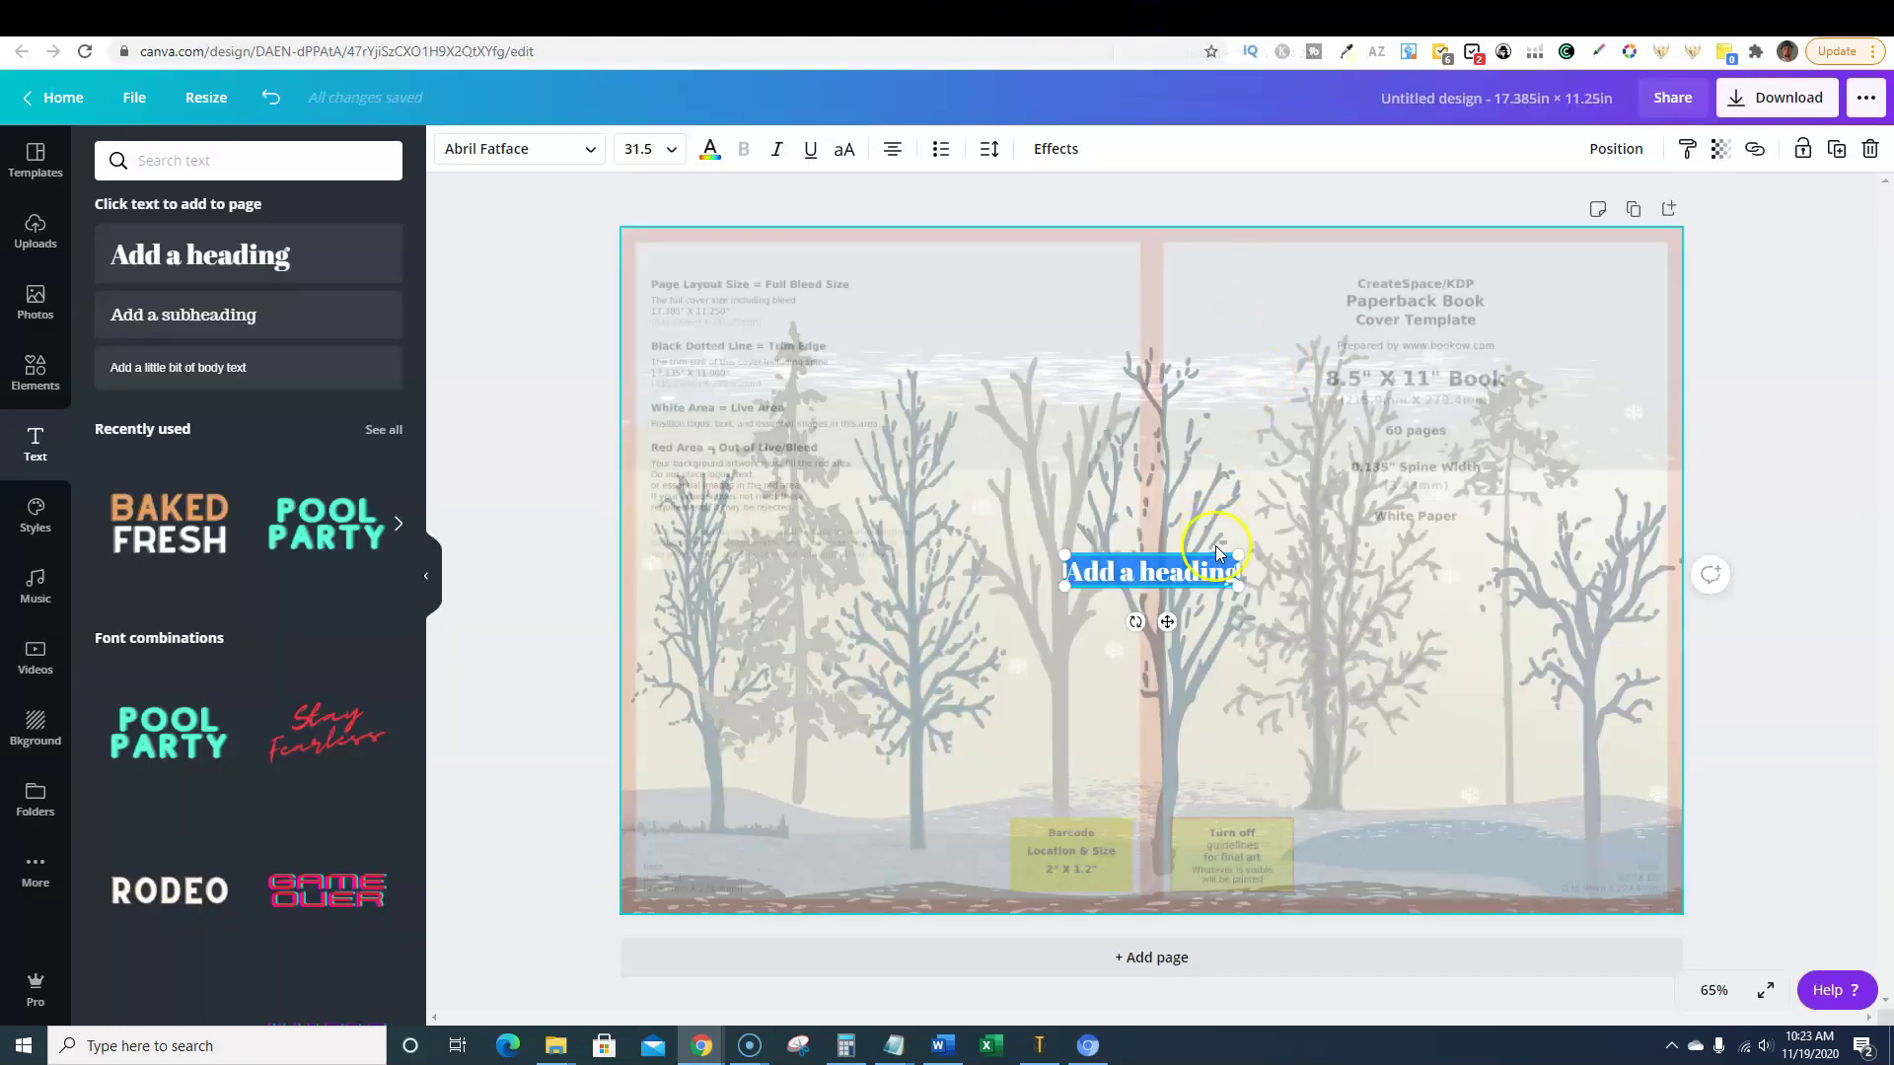
type("Stic")
type("ck i")
type("n a")
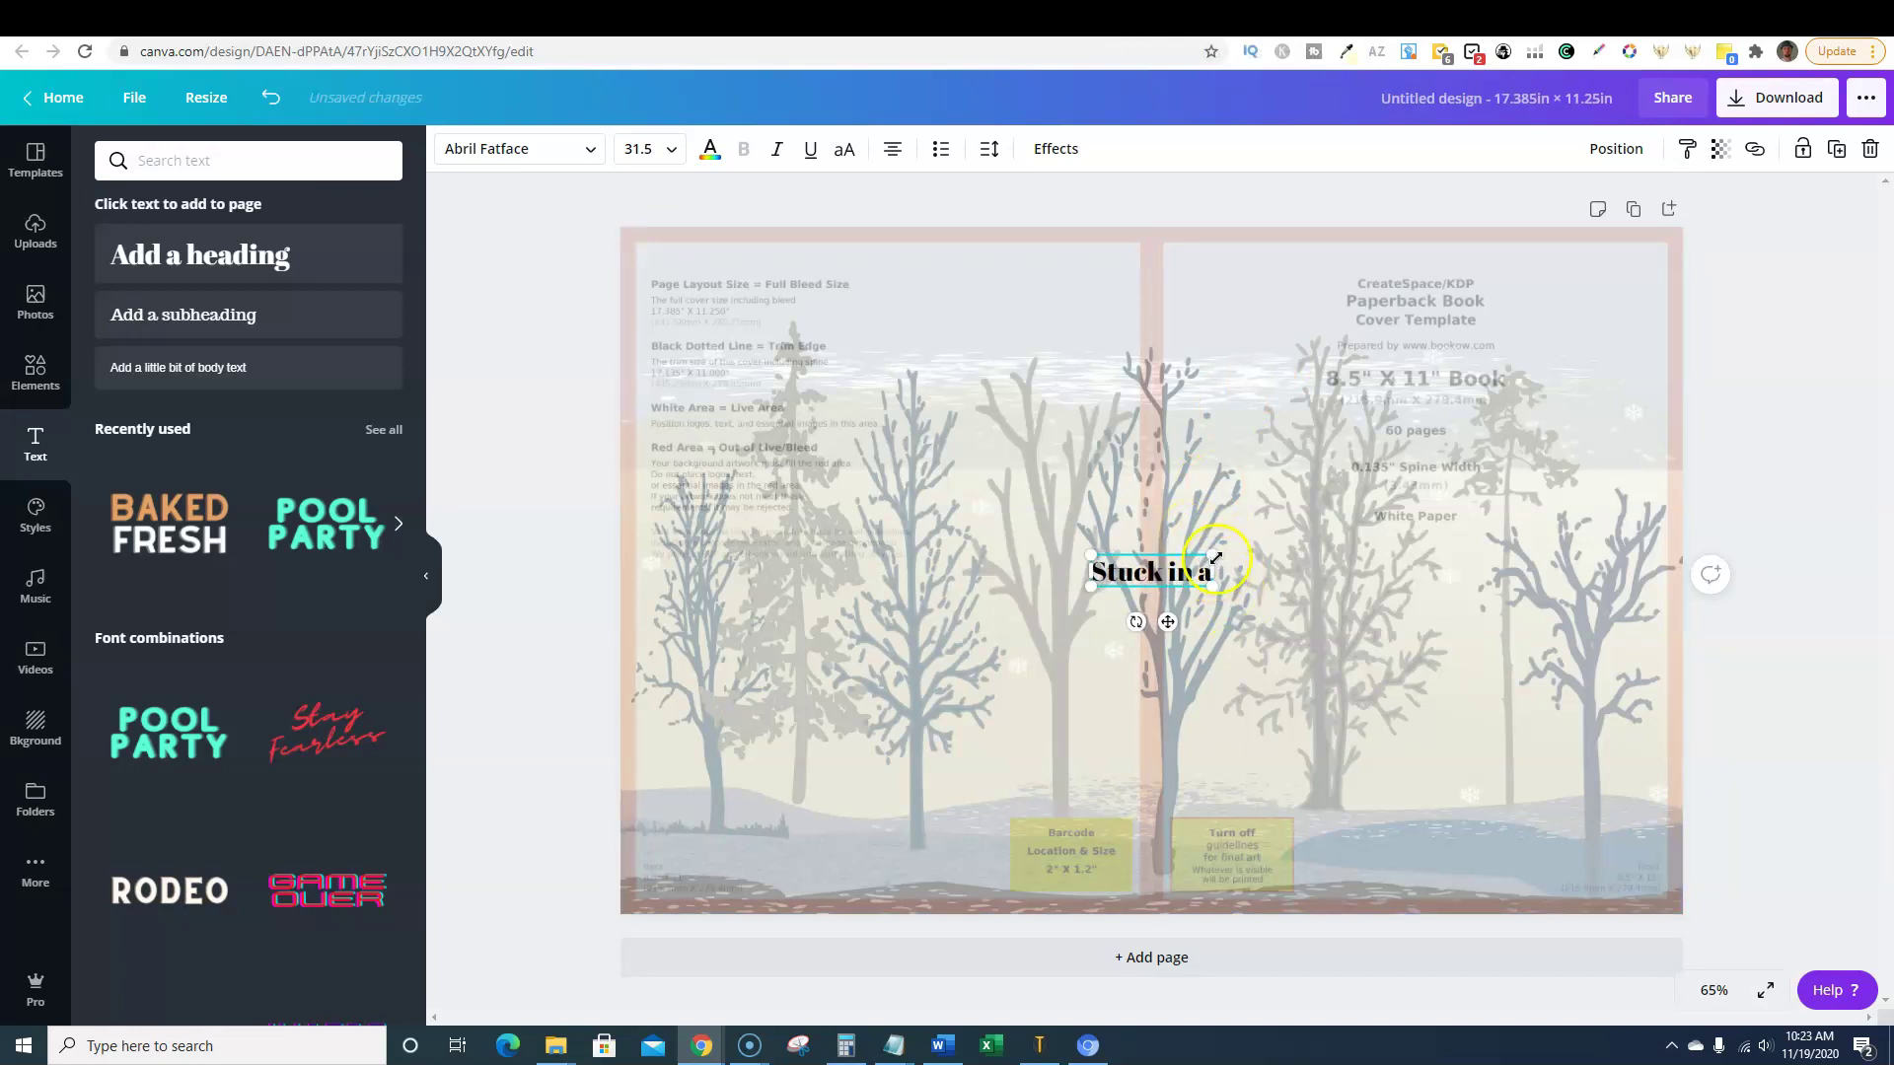
- Move the "Stuck in a" heading to the upper part of the front cover and enlarge it to font size 75.5
left_click_drag(1212, 556, 1486, 286)
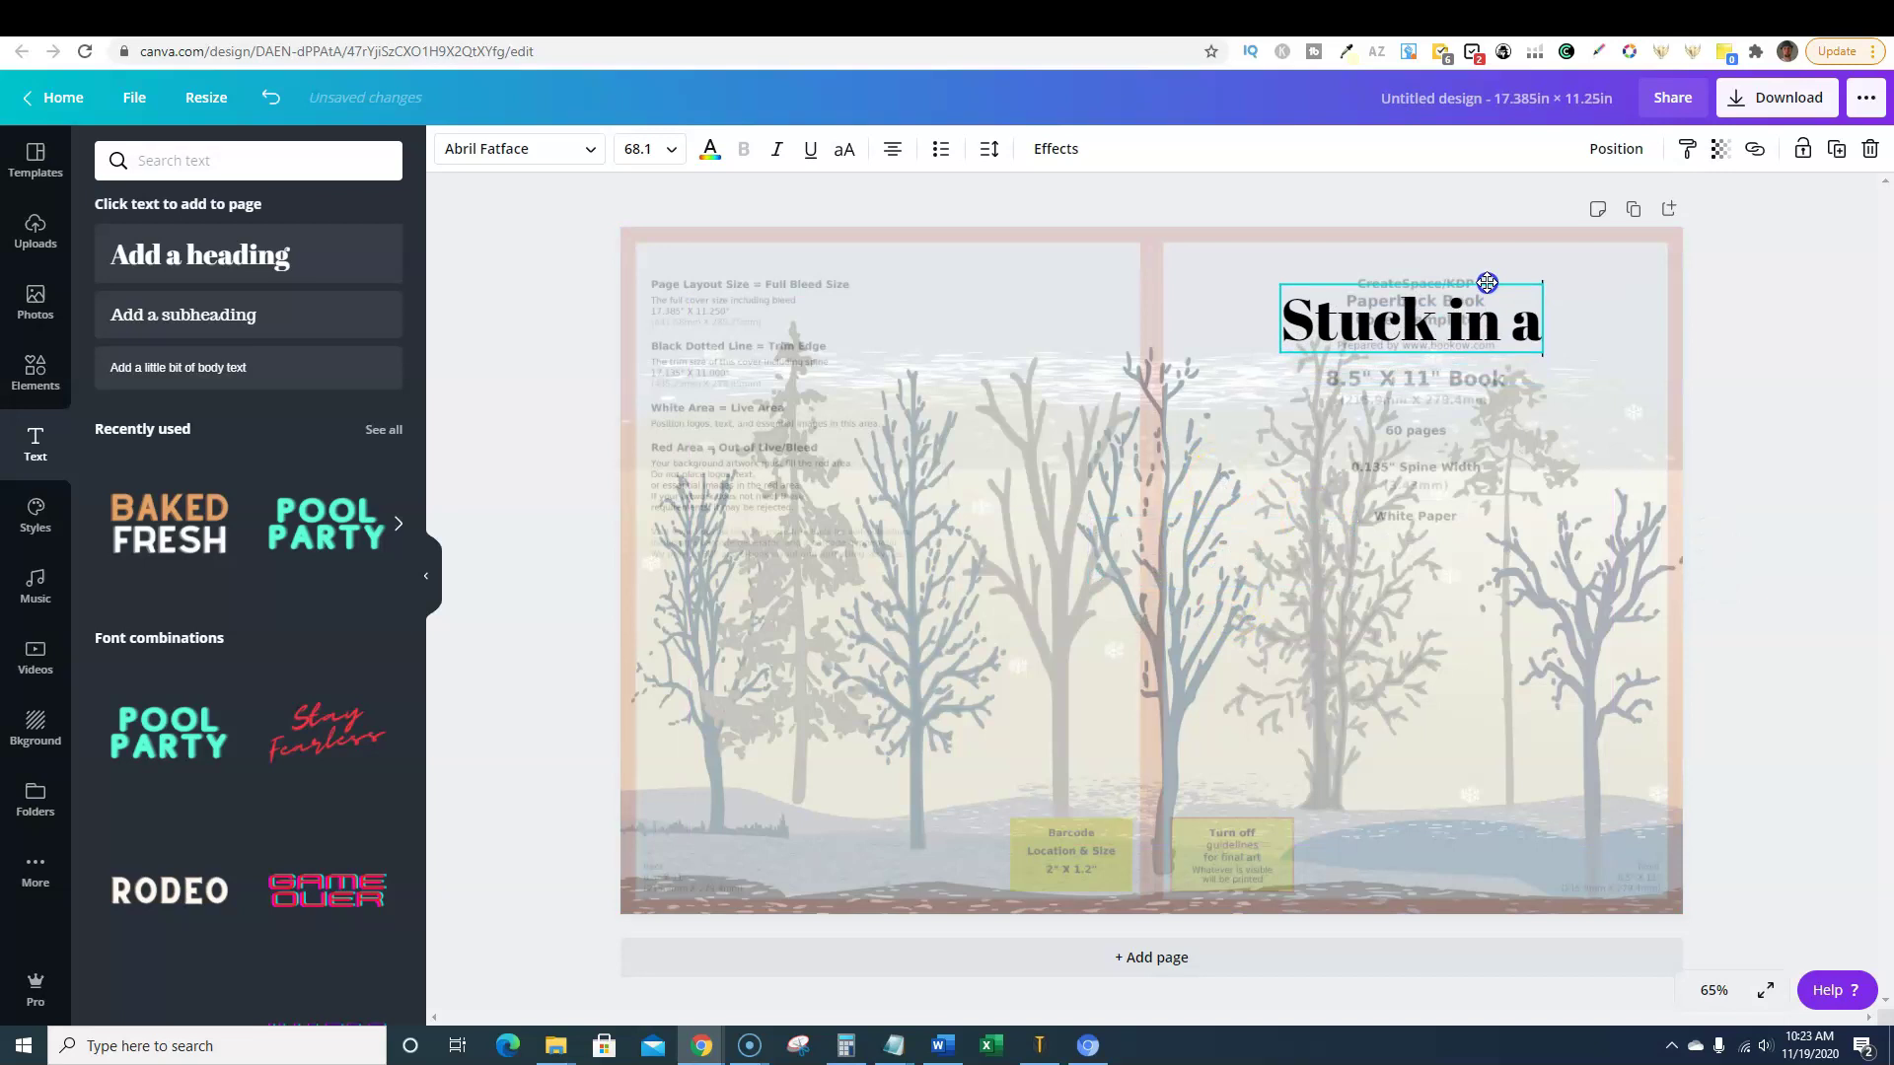
left_click(1397, 345)
left_click_drag(1285, 359, 1253, 364)
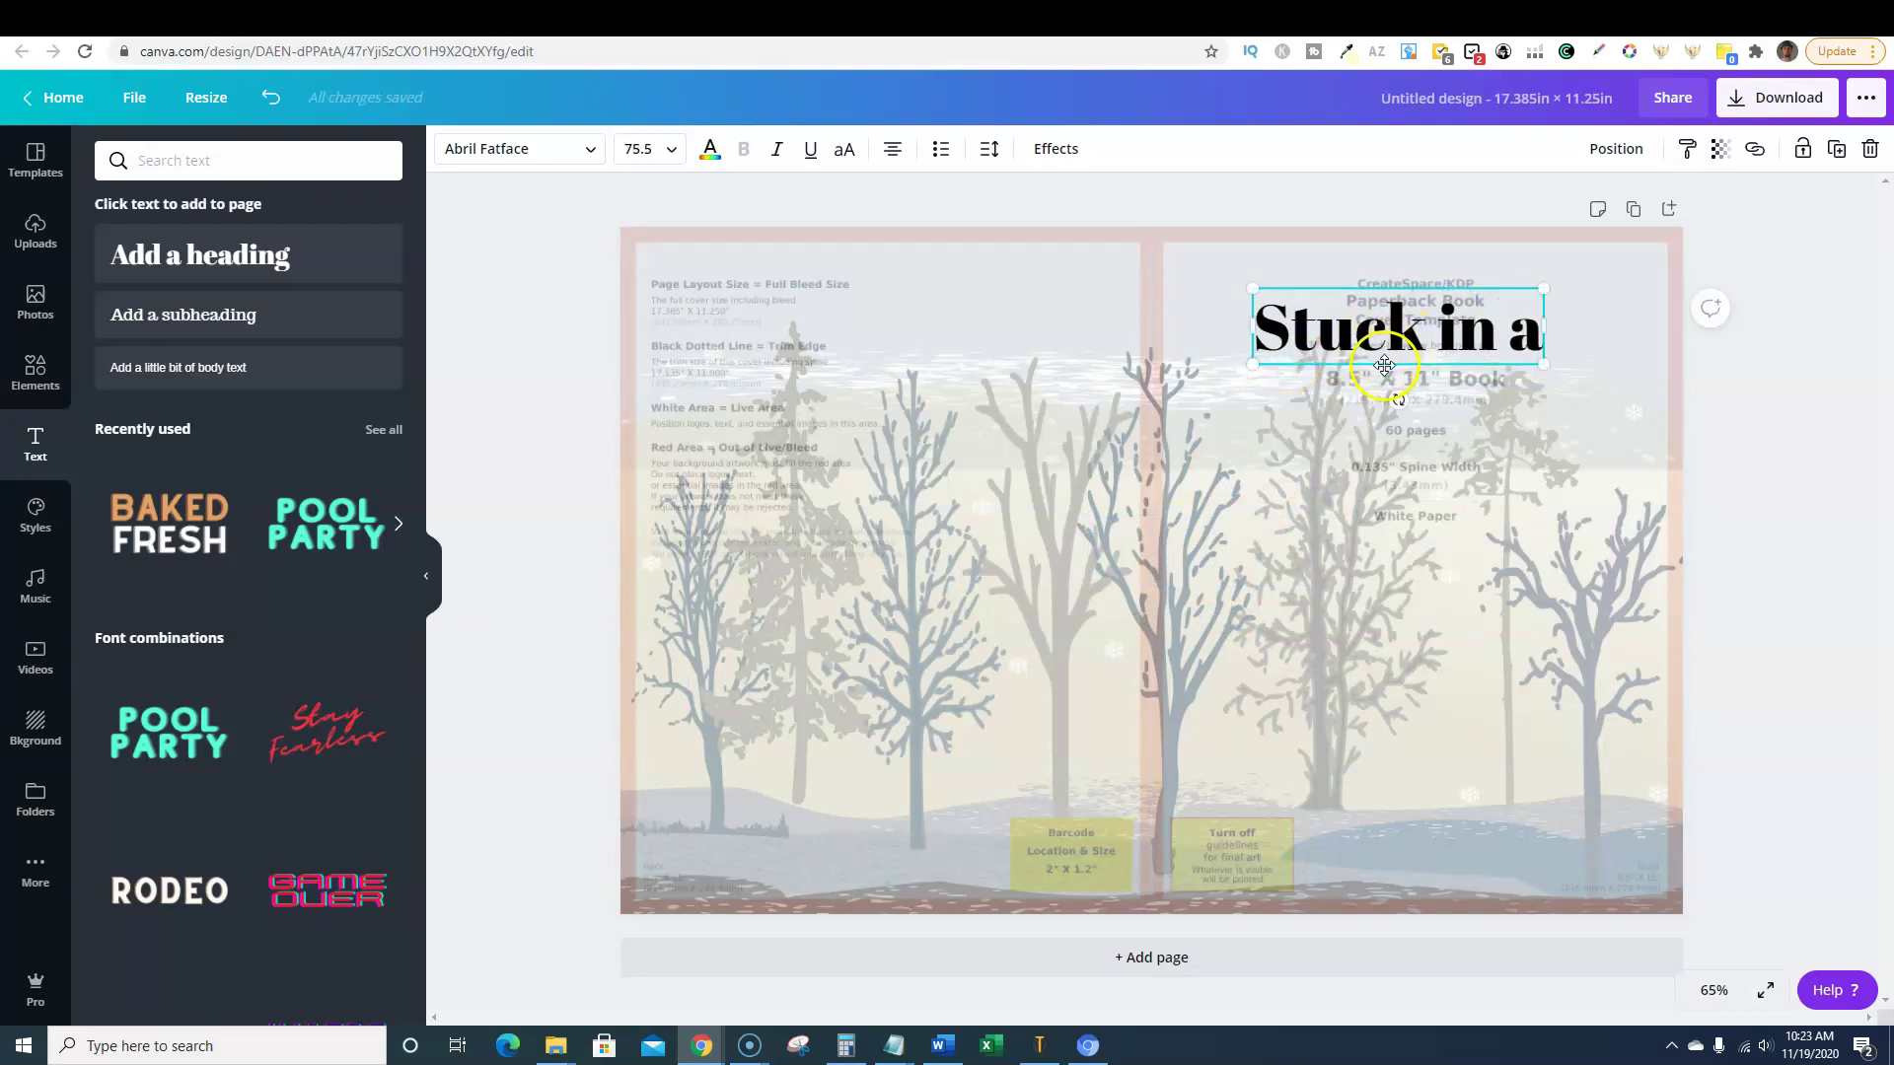
left_click(1385, 366)
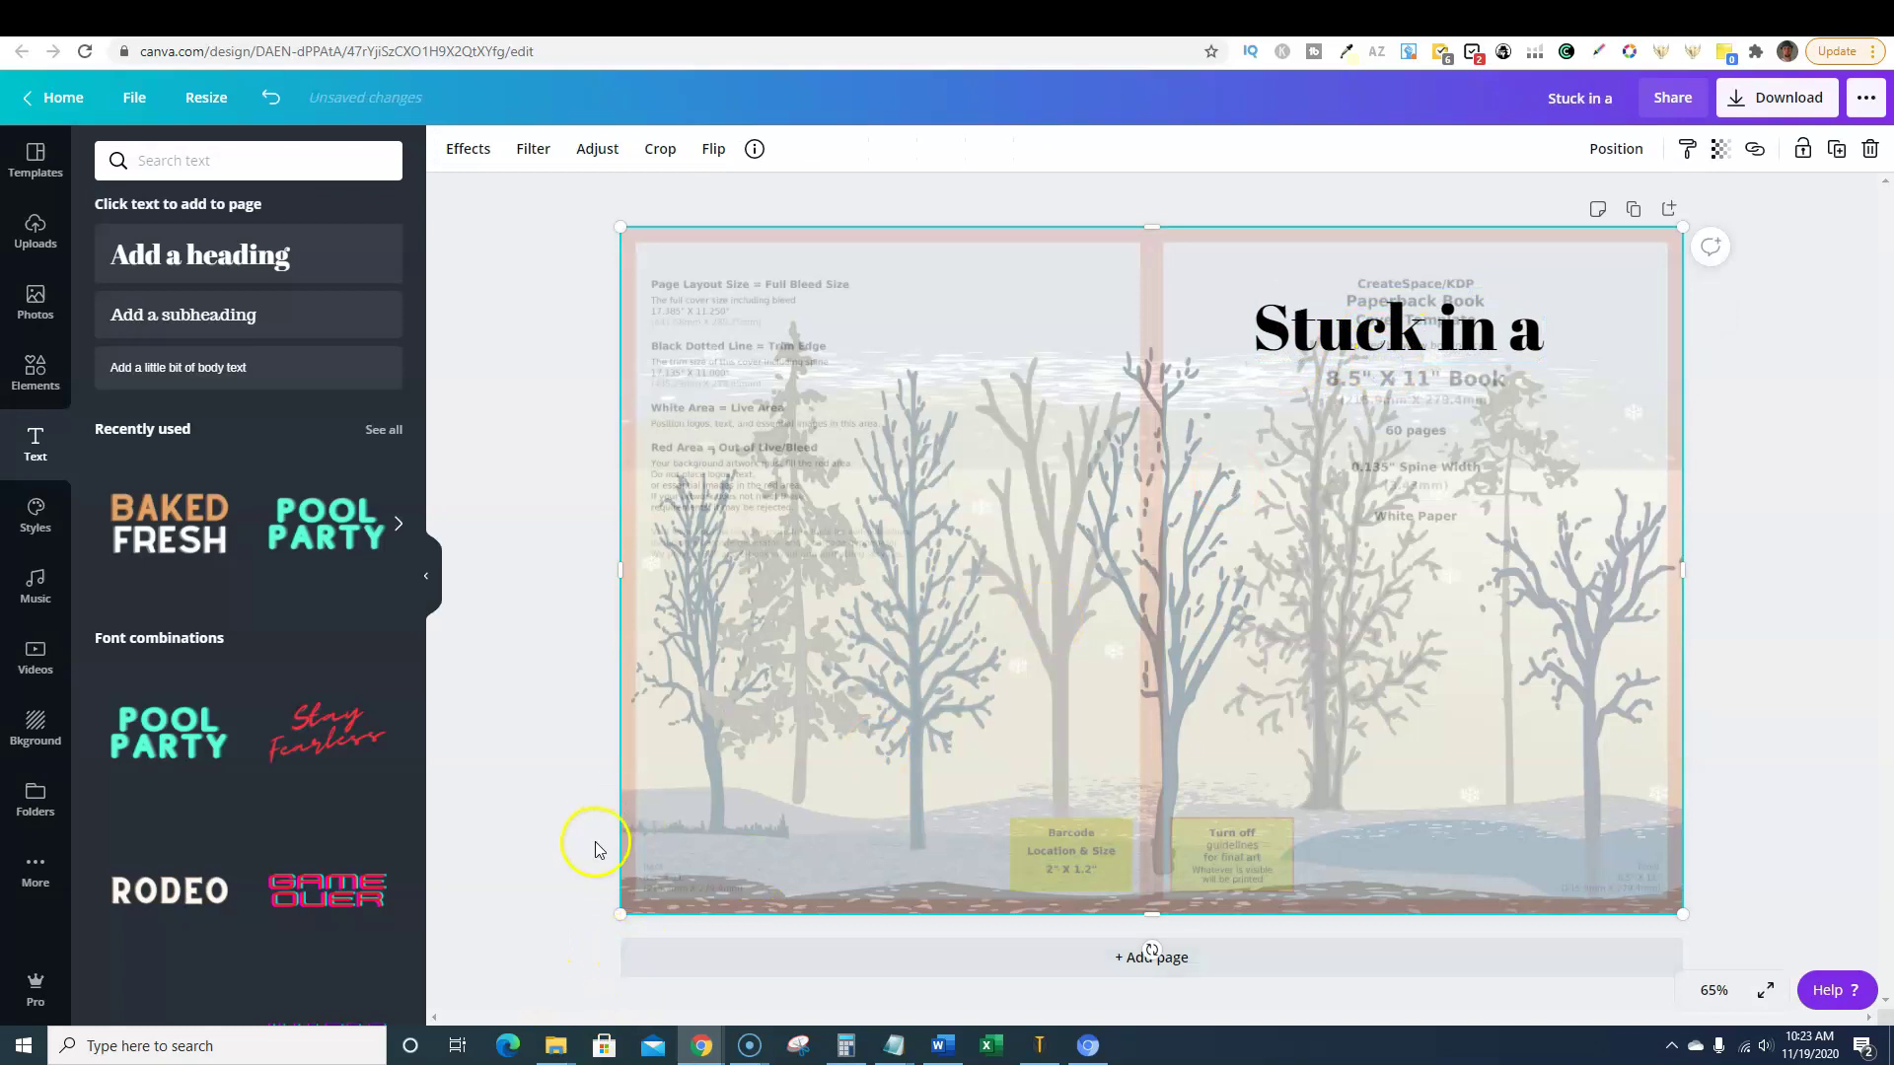
- Check the name of the downloaded font in the Sippin-On-Sunshine archive in the Downloads folder, then return to the cover
left_click(1454, 356)
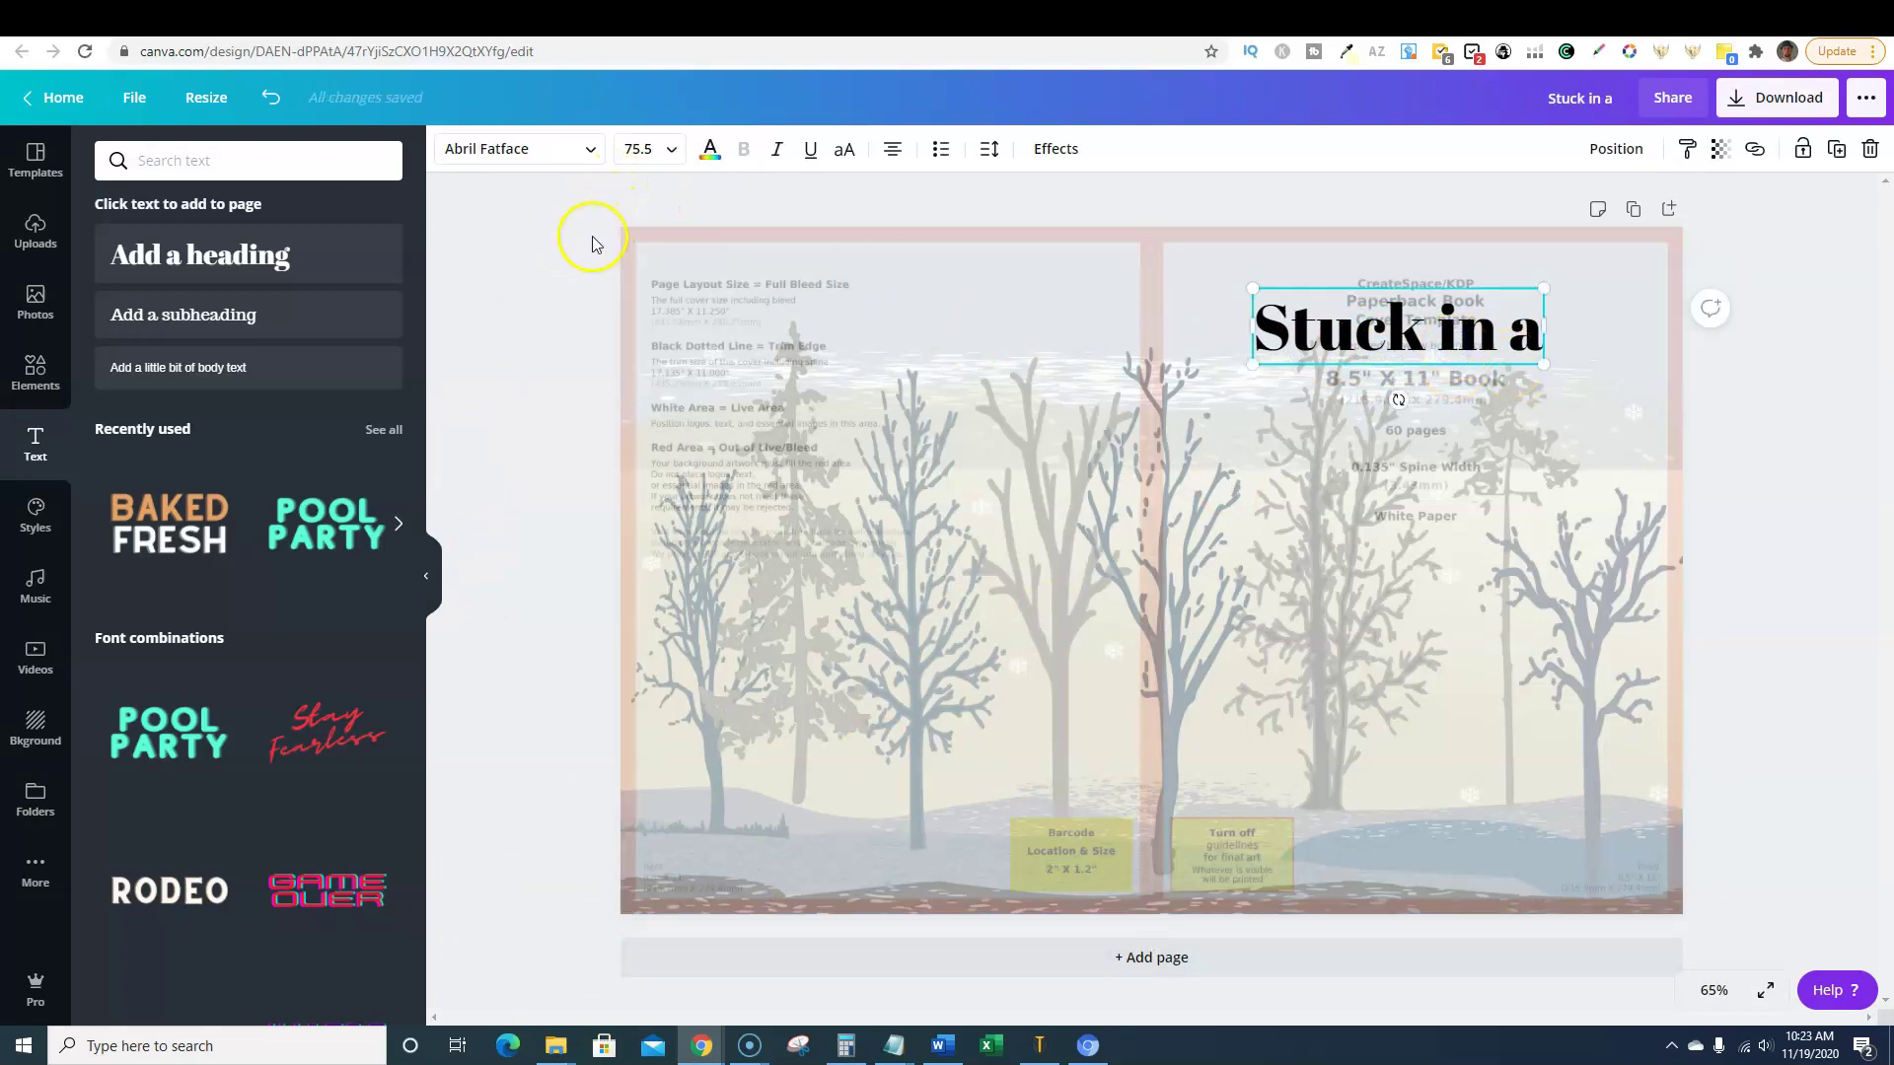
left_click(595, 156)
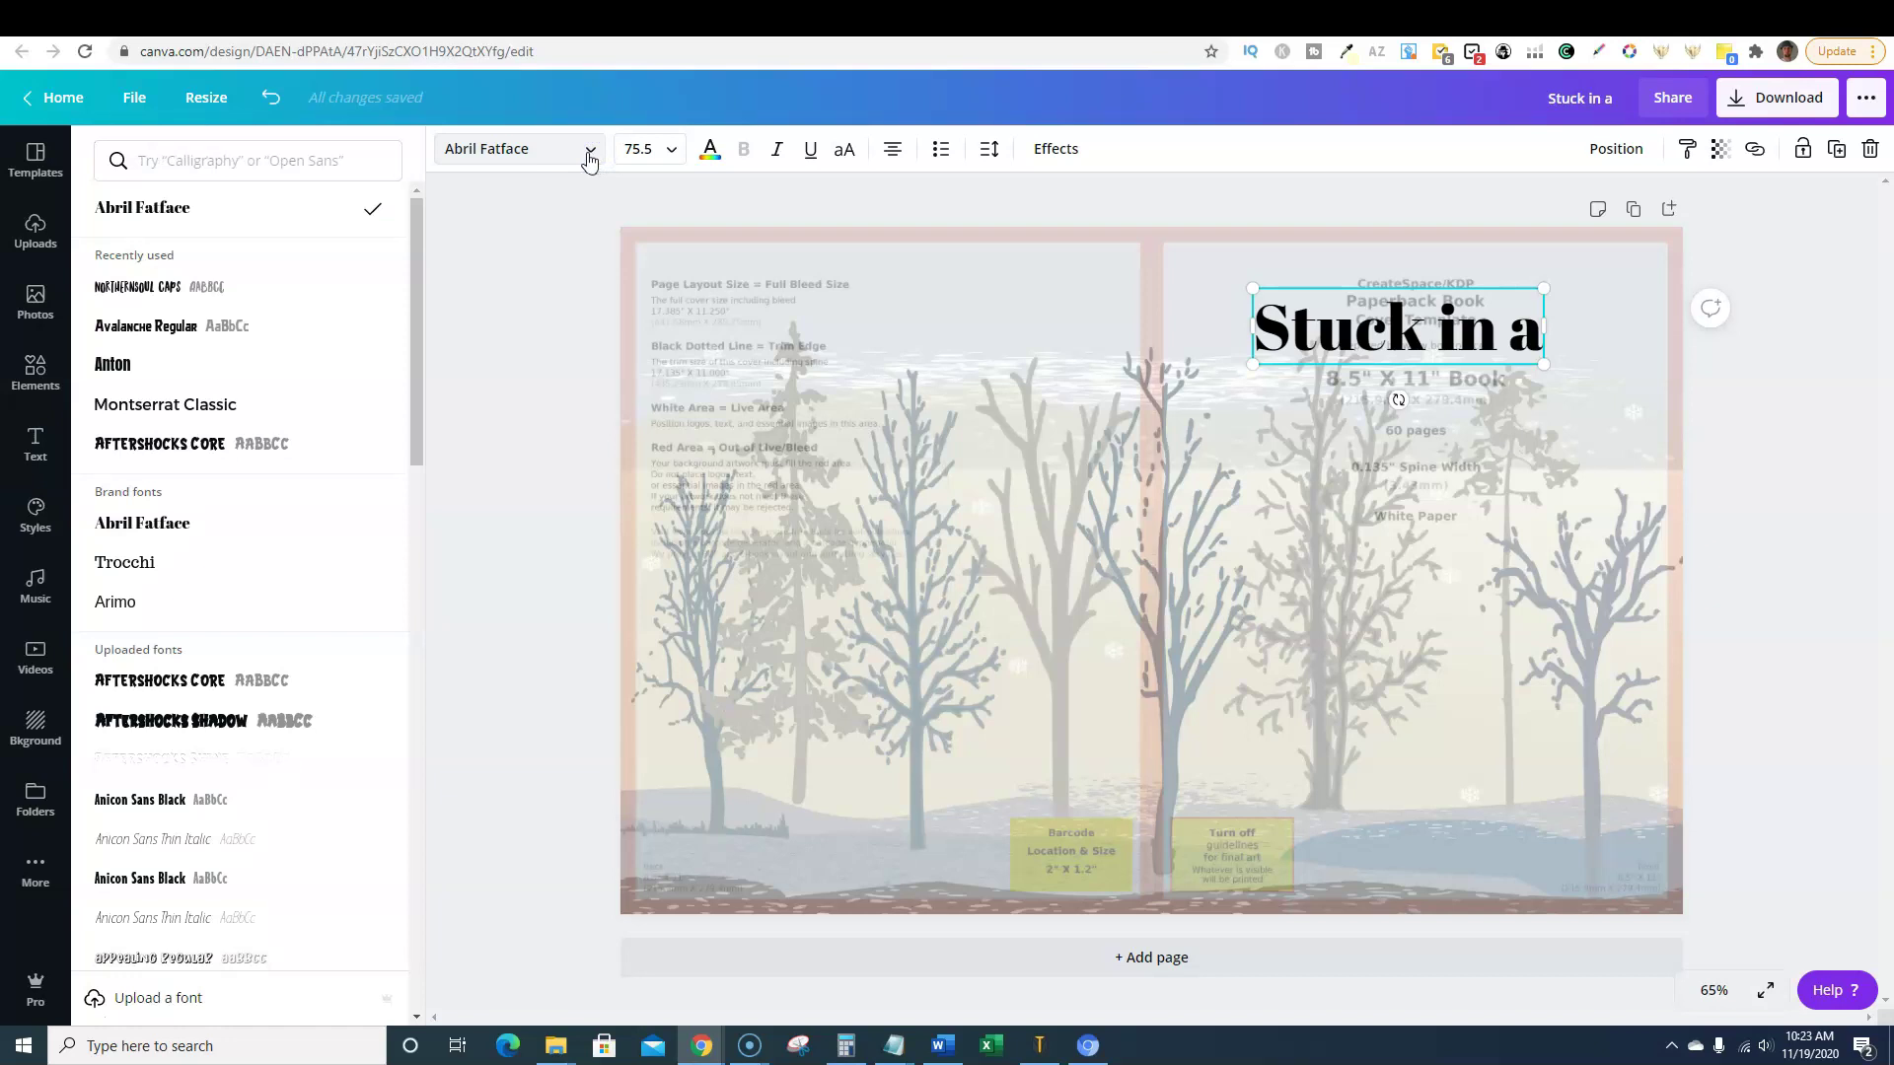
left_click(589, 156)
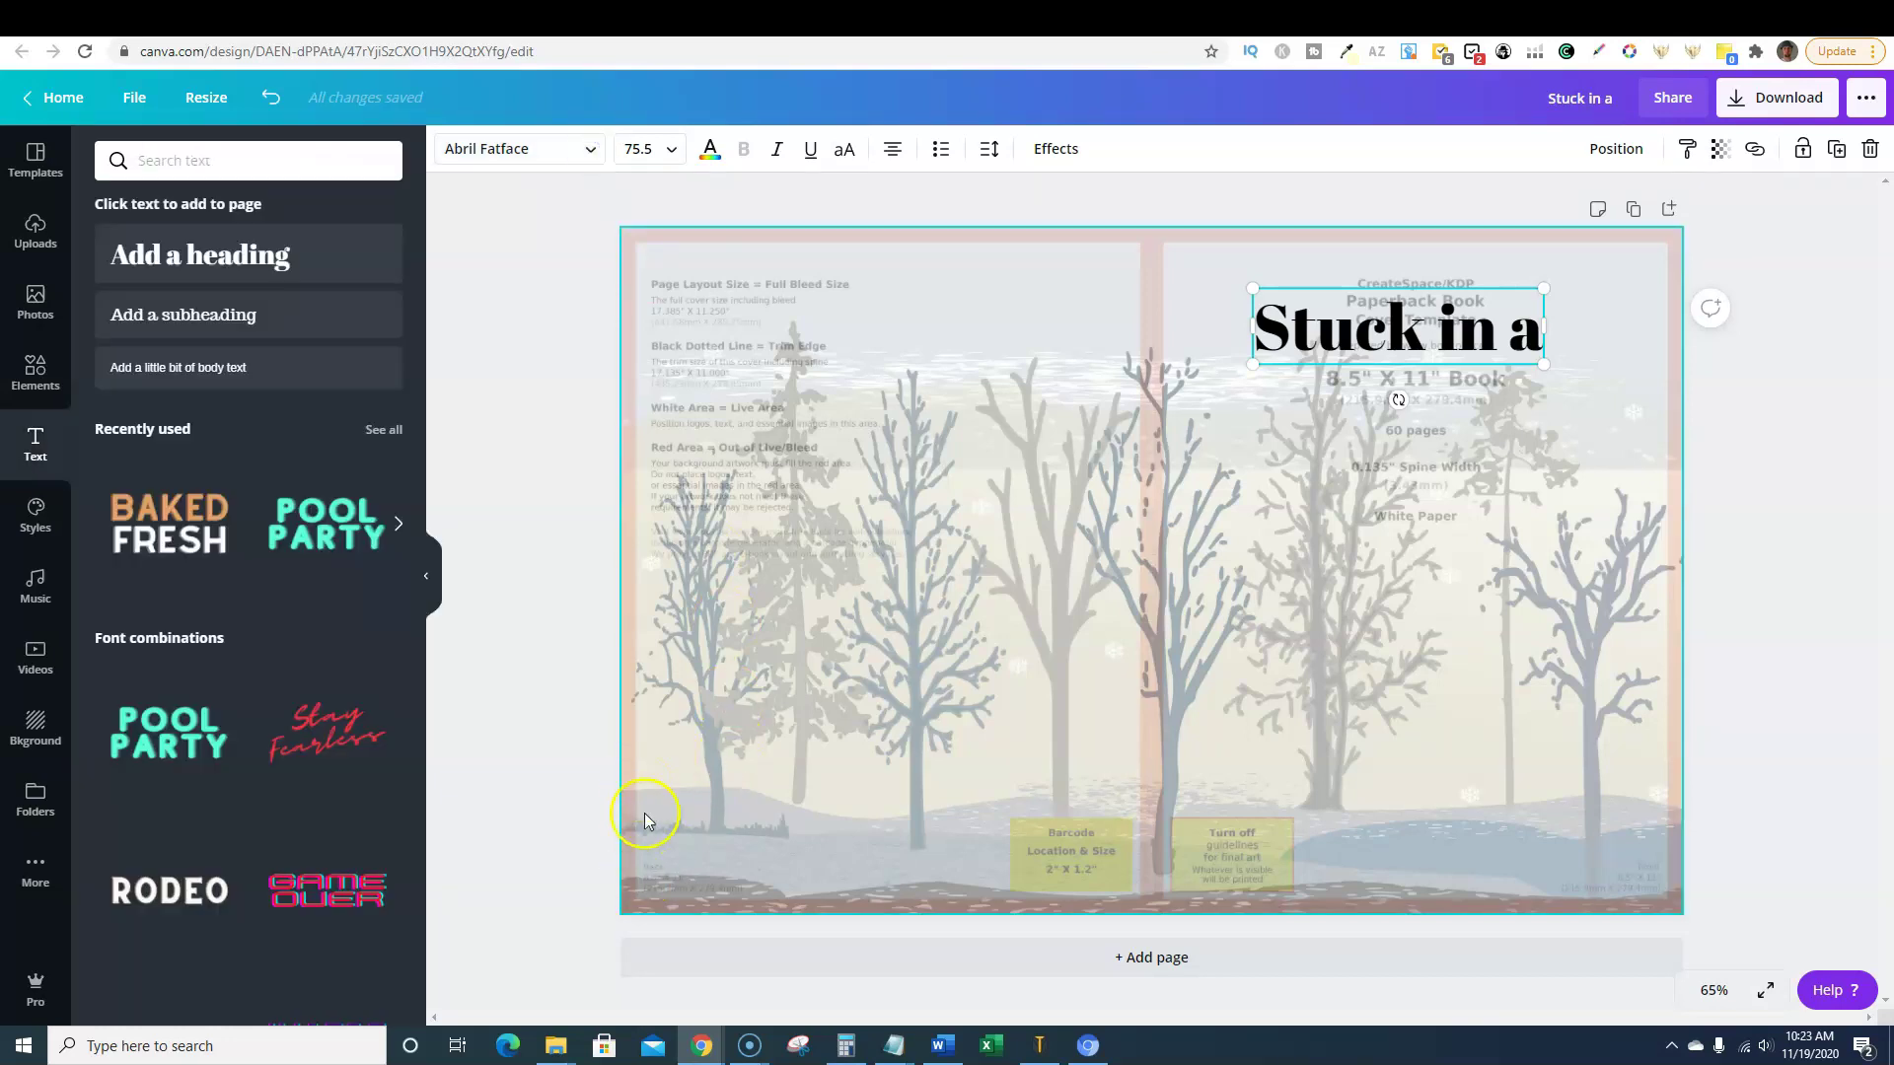
mouse_move(559, 1055)
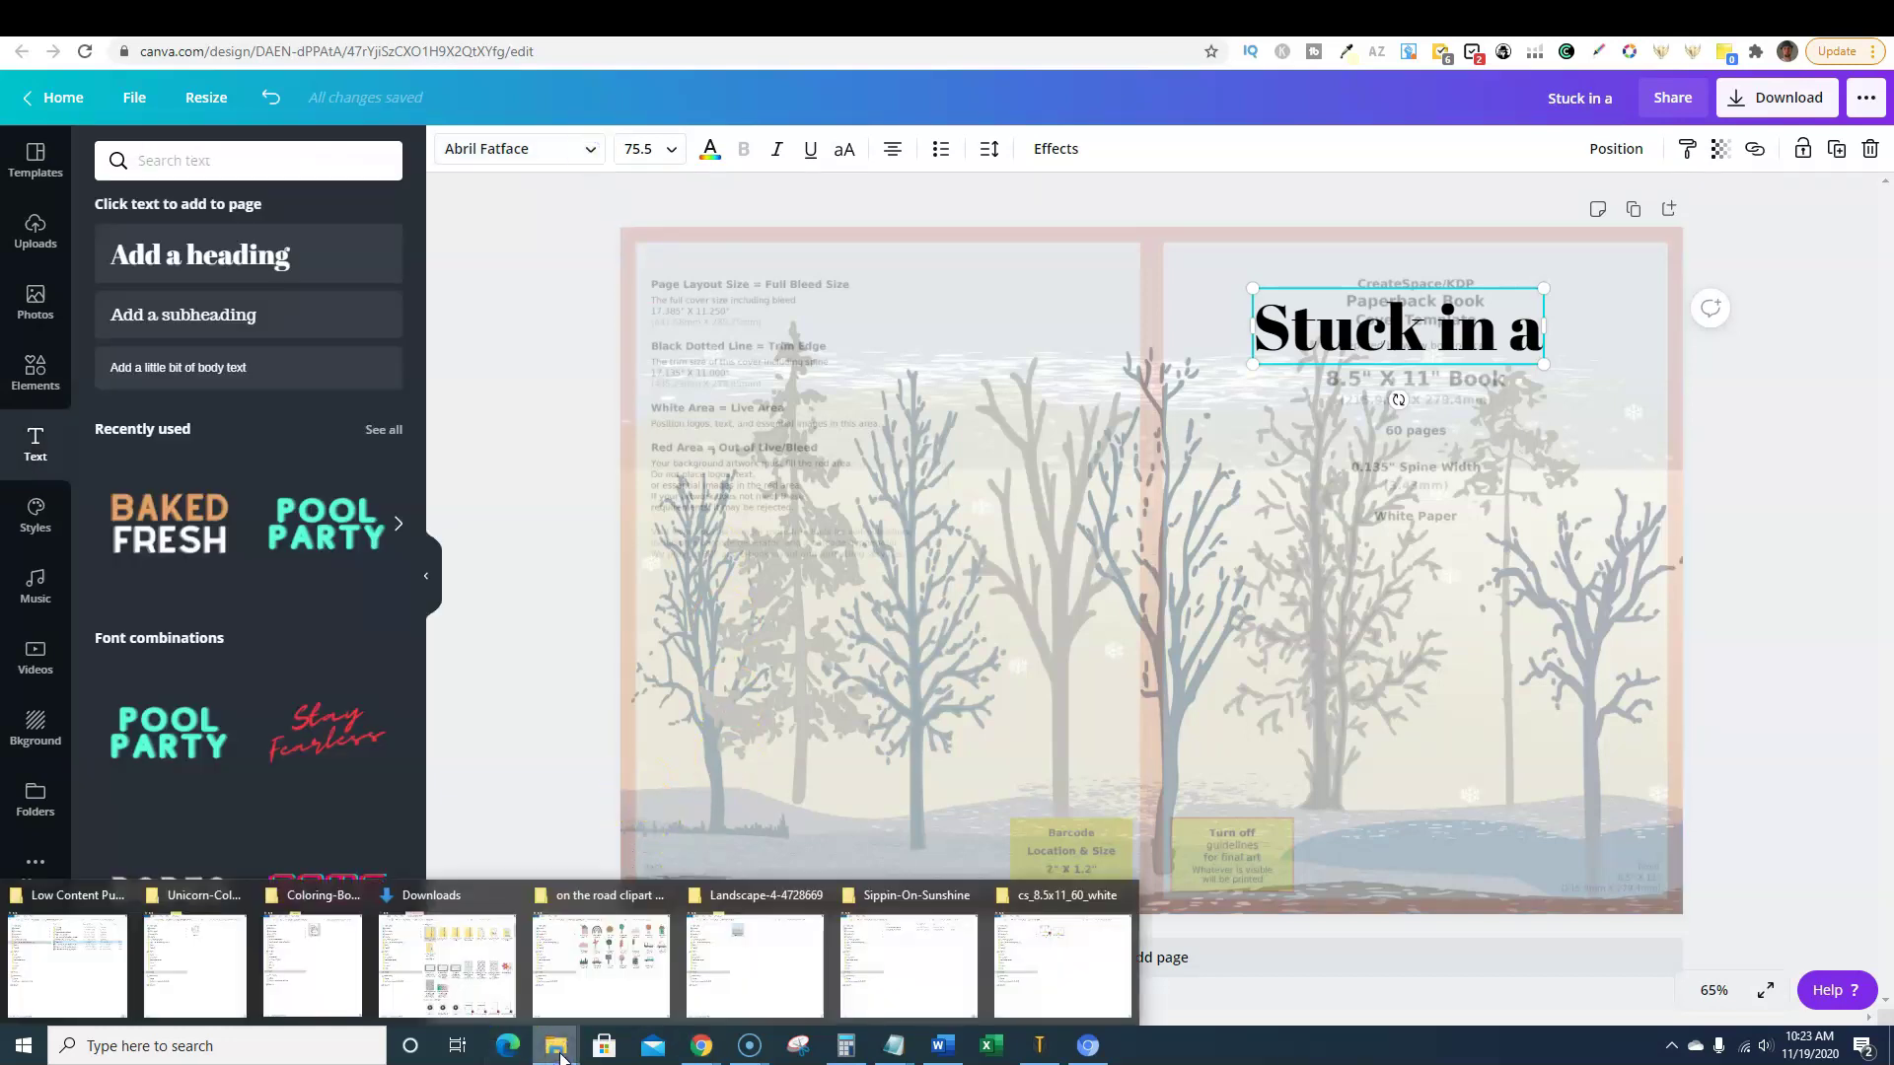
left_click(456, 967)
left_click(609, 234)
double_click(609, 234)
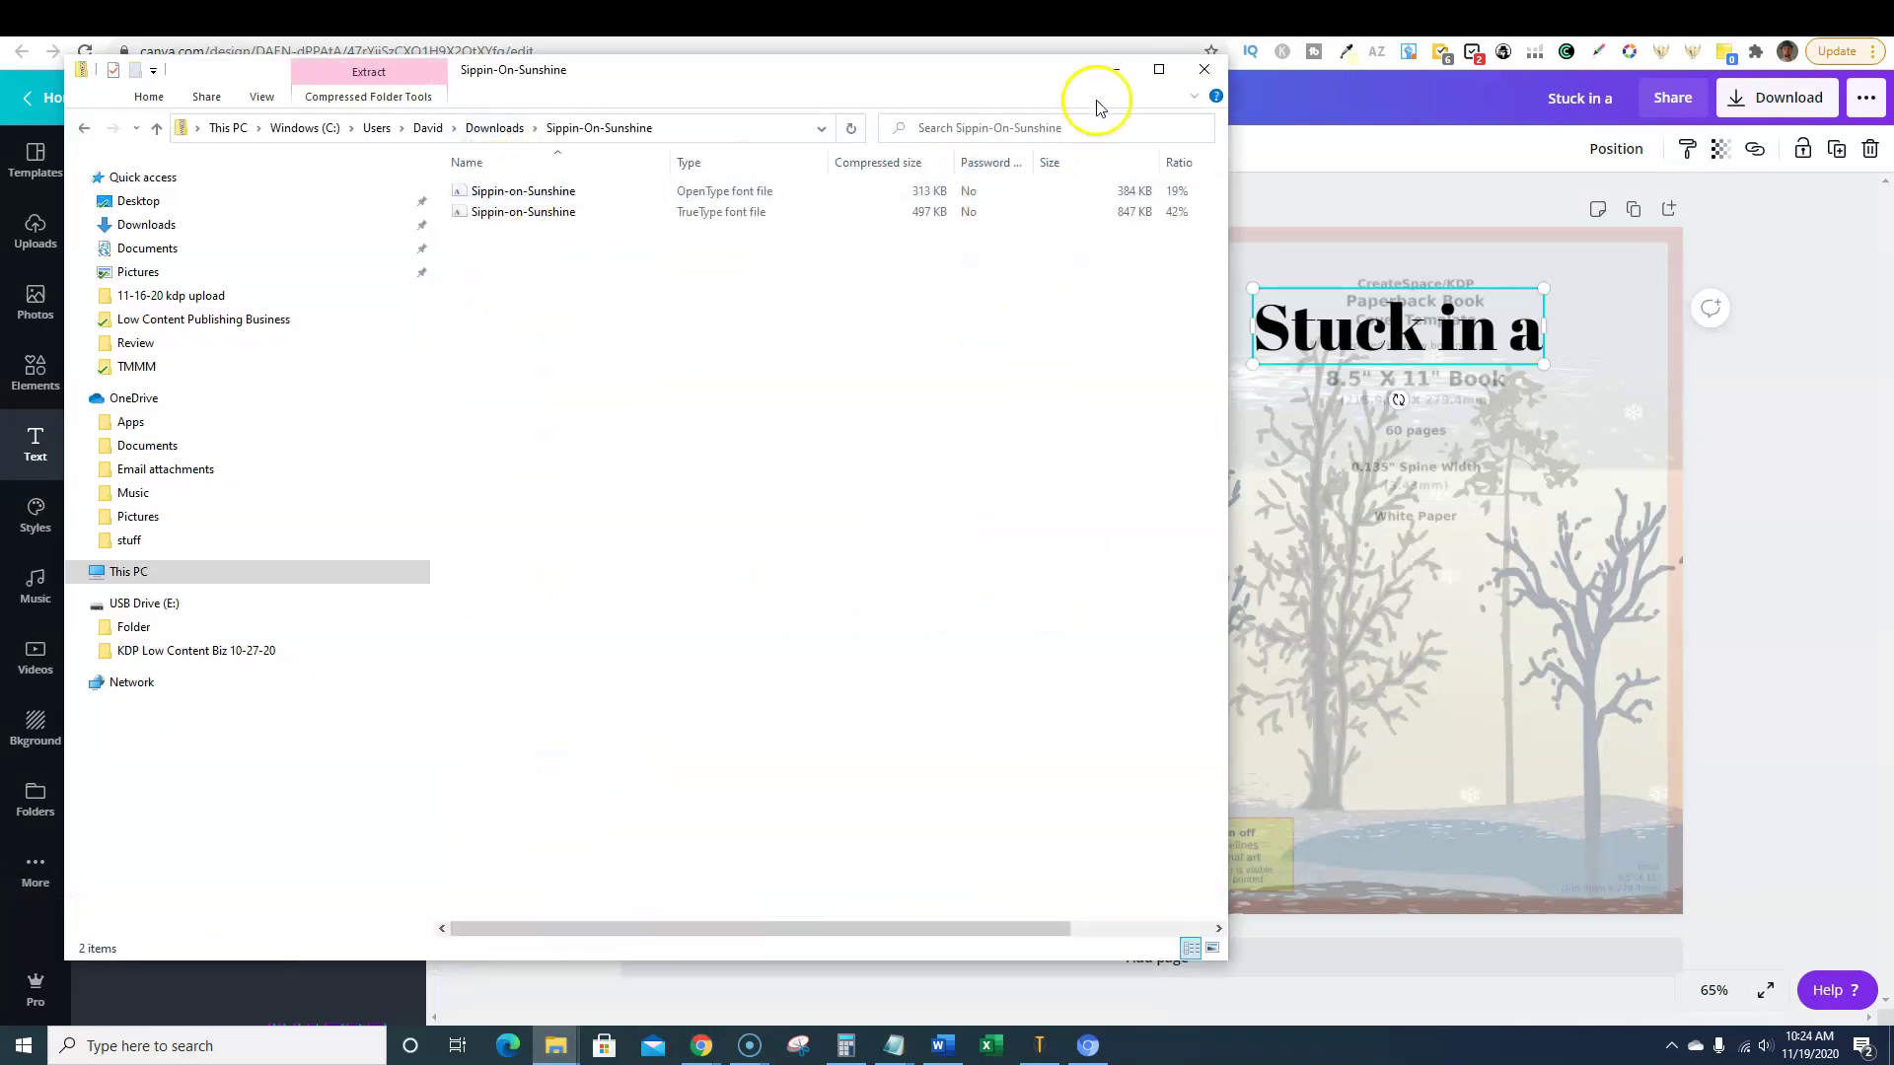
left_click(1116, 67)
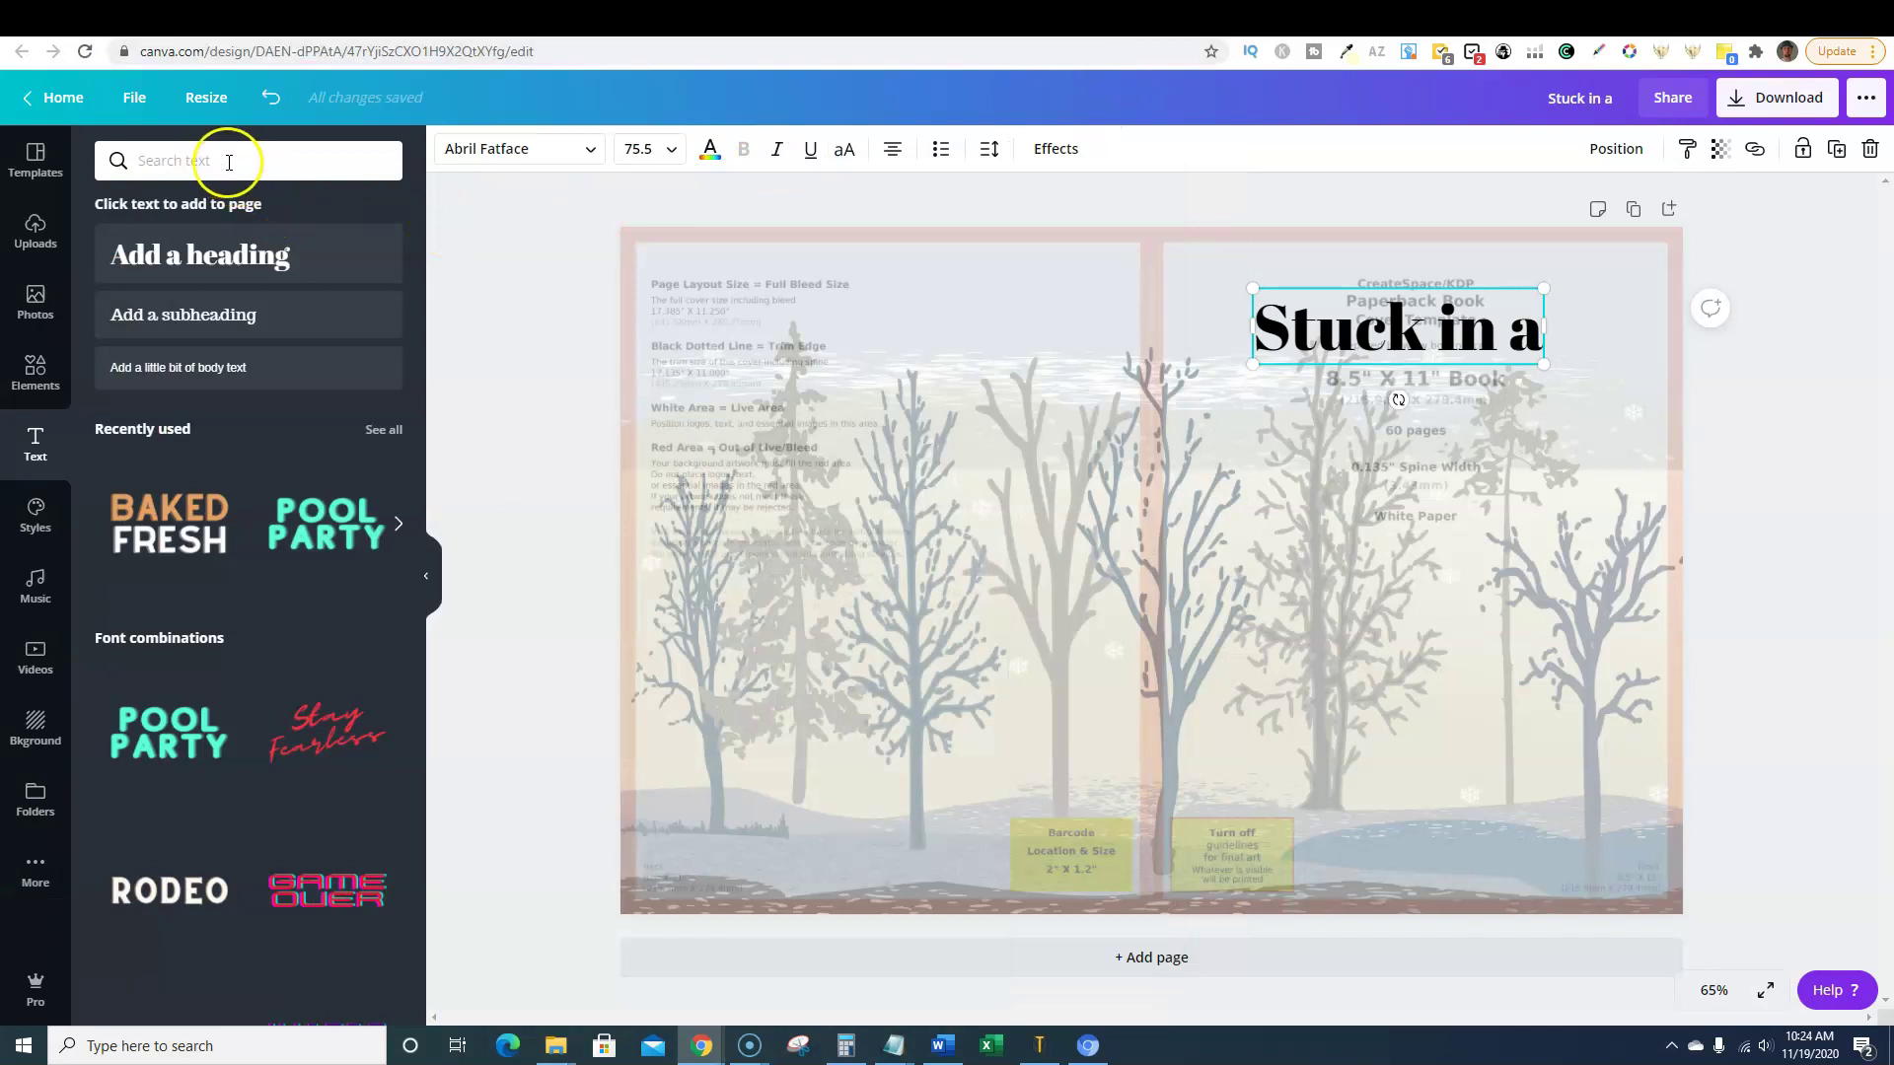
- Change the "Stuck in a" heading's font to Sippin On Sunshine Reg and enlarge it to size 95
left_click(567, 150)
left_click(143, 160)
type("sip")
left_click(173, 247)
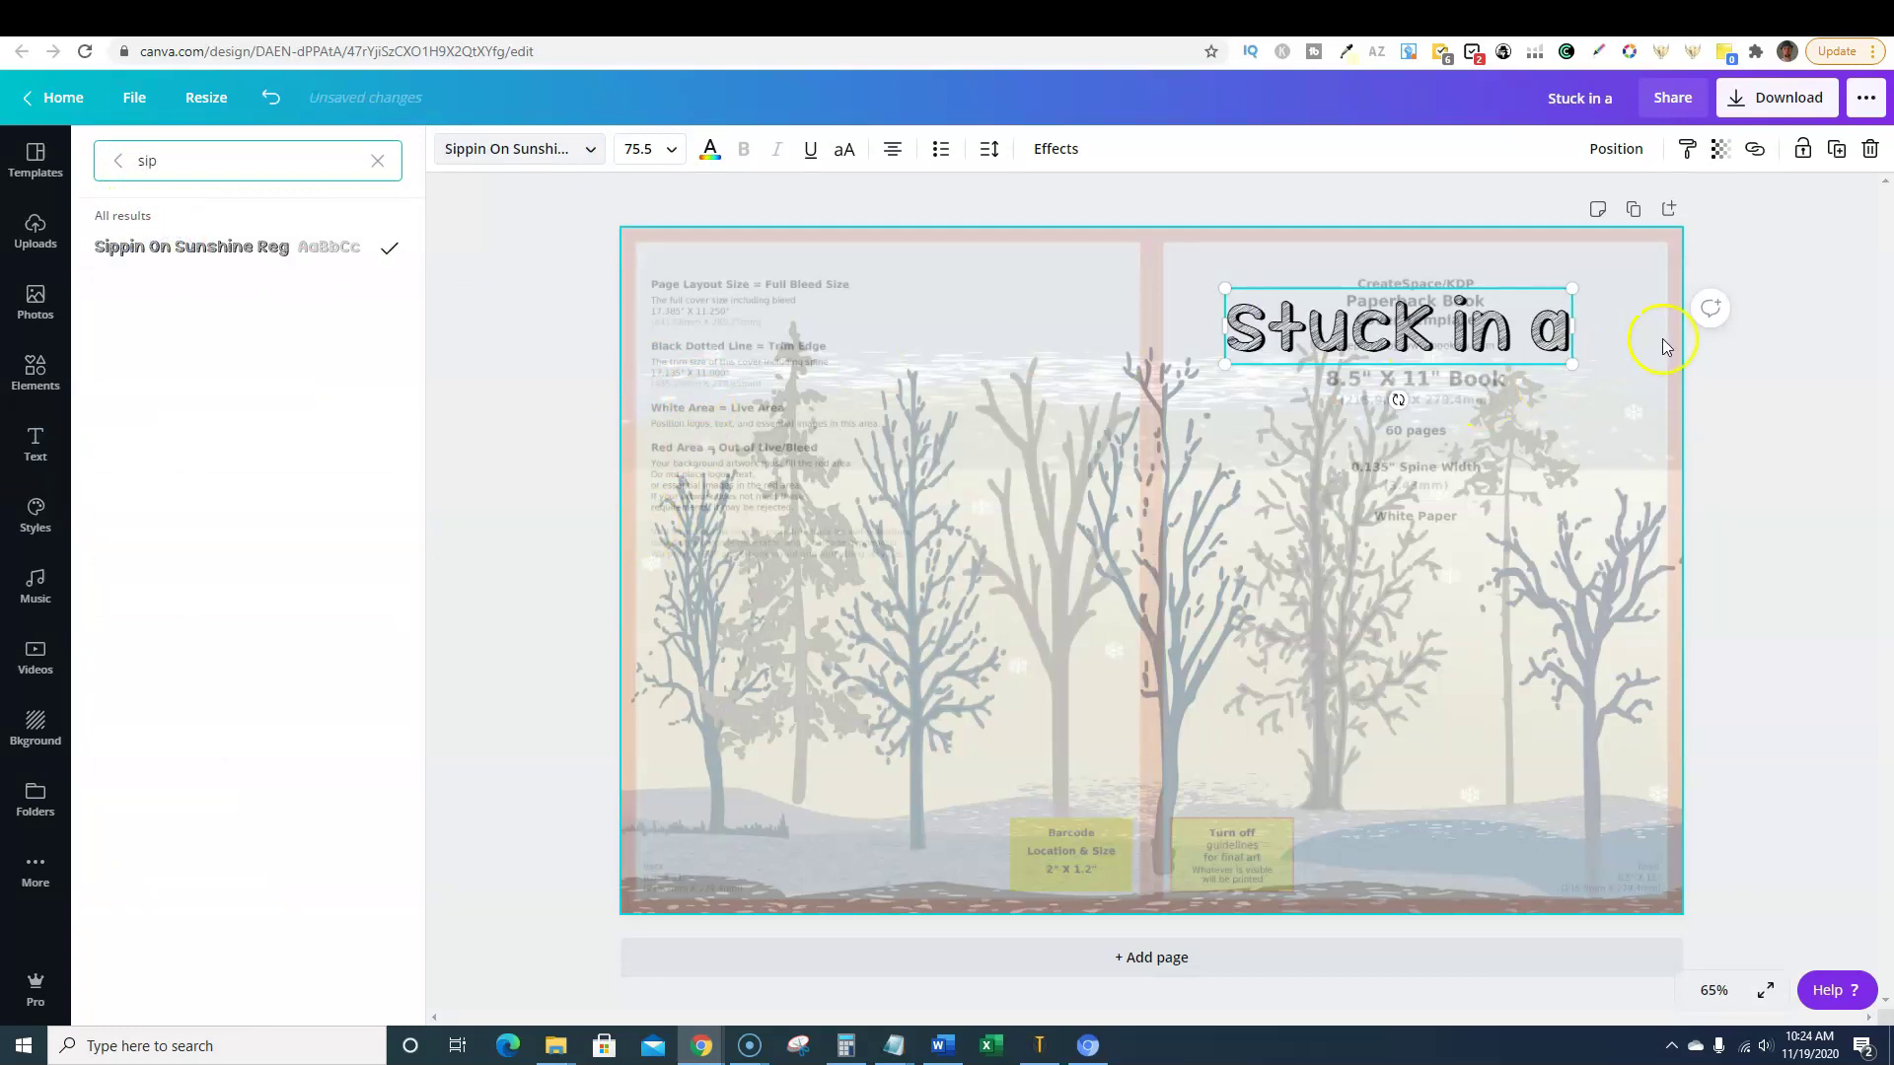
left_click_drag(1572, 364, 1644, 464)
- Place a duplicate of the "Stuck in a" heading directly below the original and change its text to "Car"
left_click_drag(1446, 314, 1415, 442)
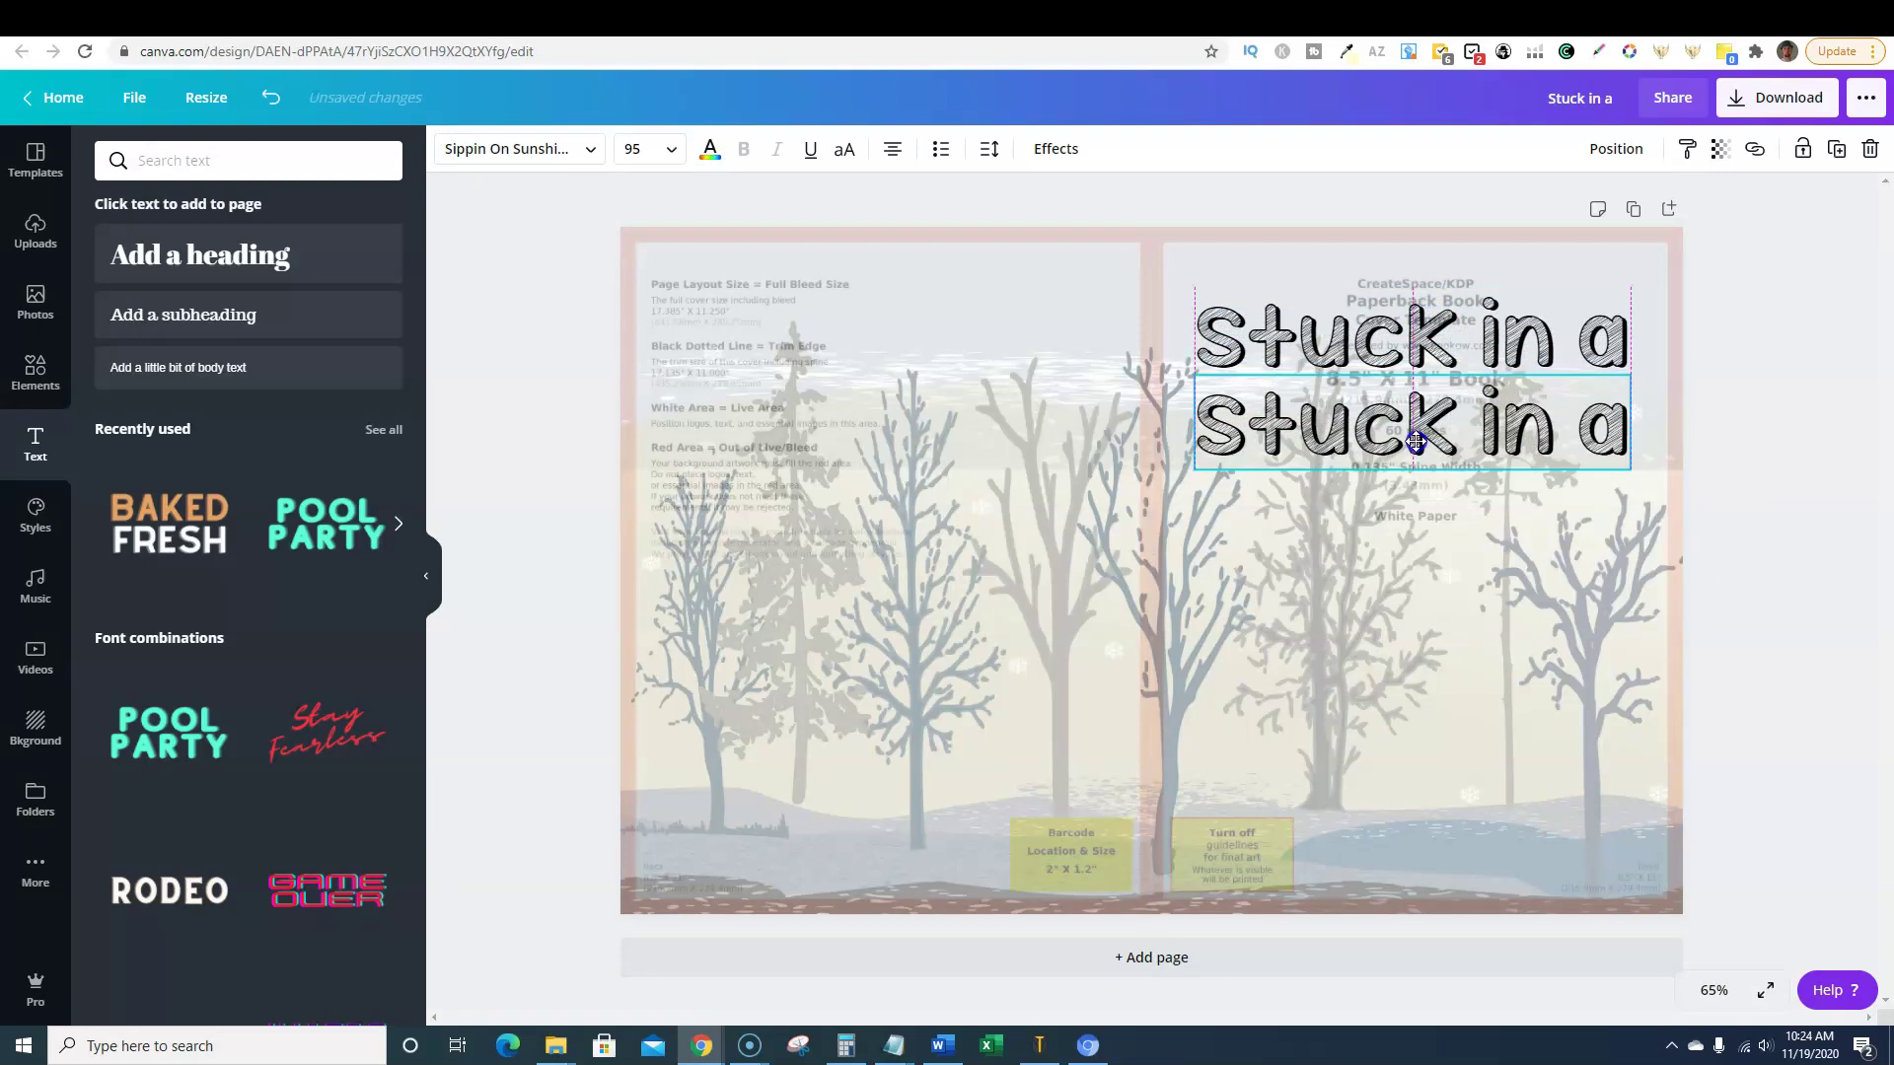
left_click(945, 14)
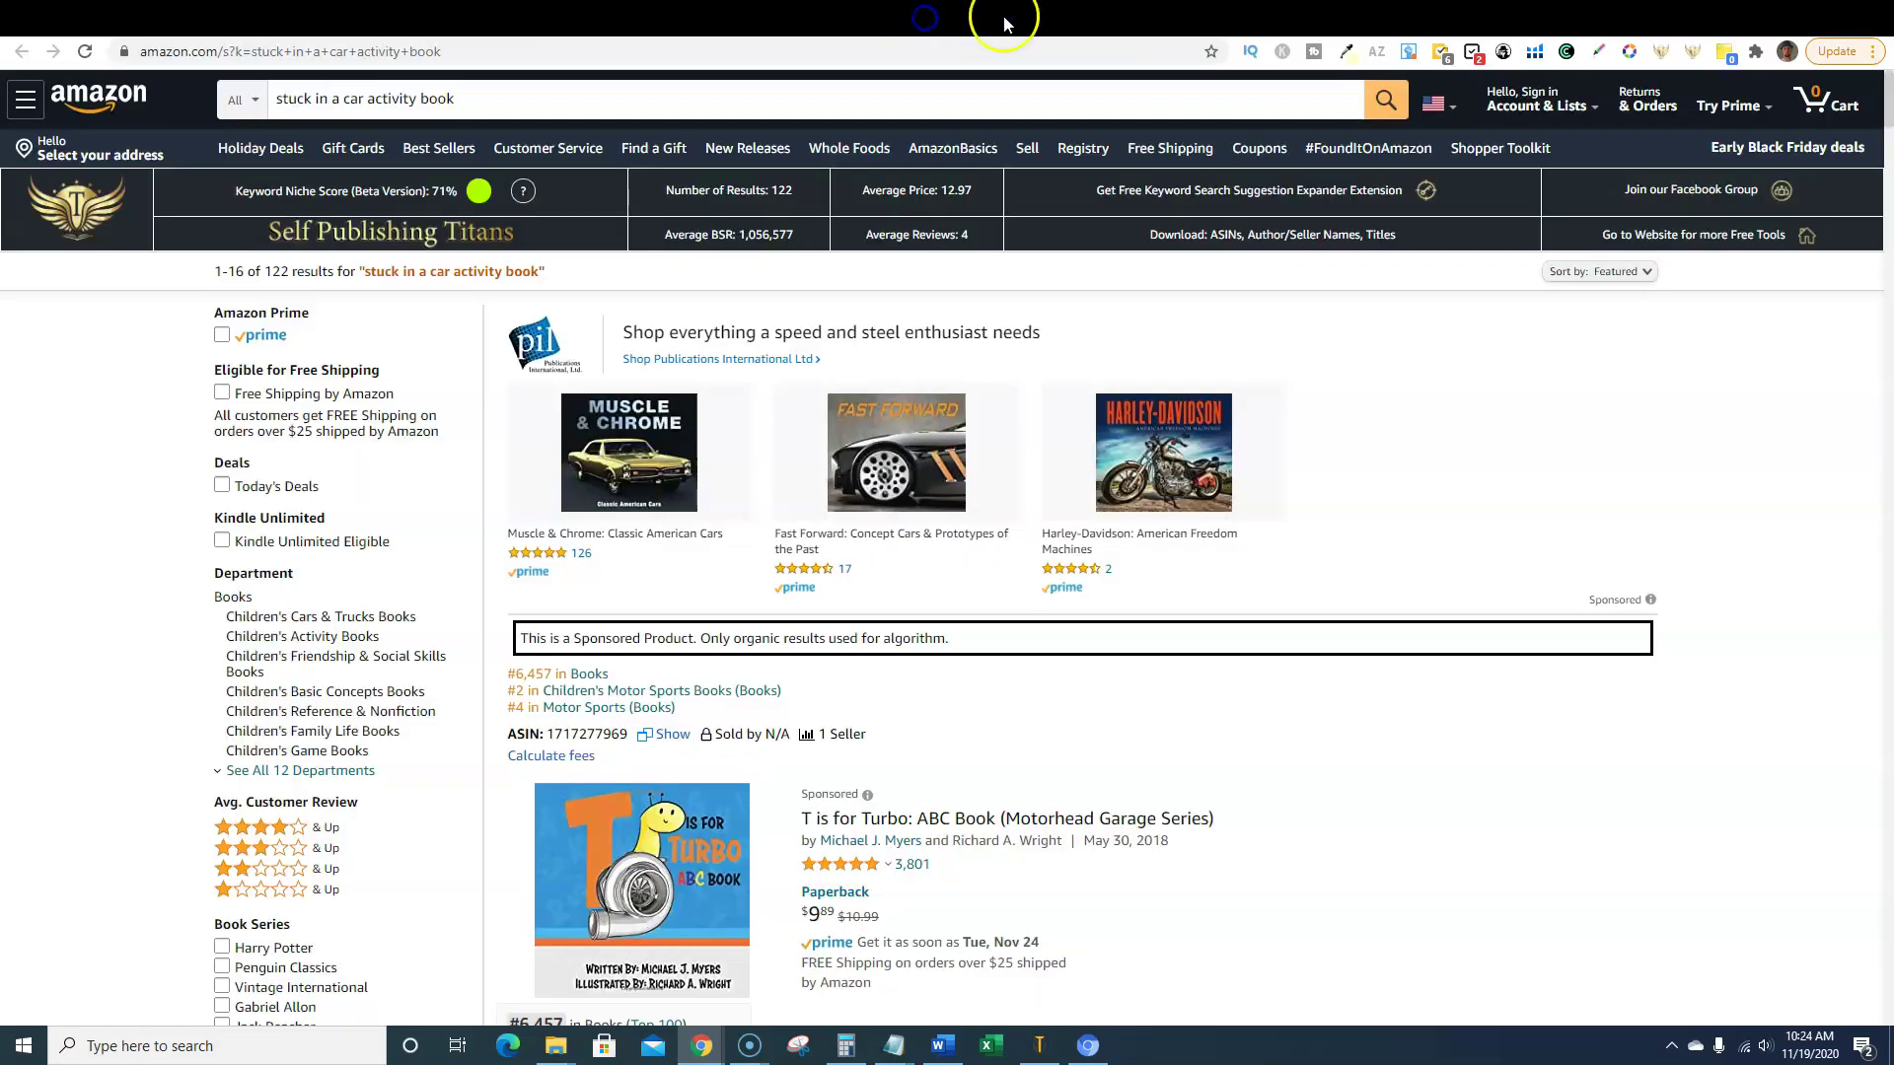
left_click(1152, 26)
left_click(1299, 407)
double_click(1300, 407)
left_click(1562, 419)
left_click_drag(1623, 424, 1156, 391)
type("Car")
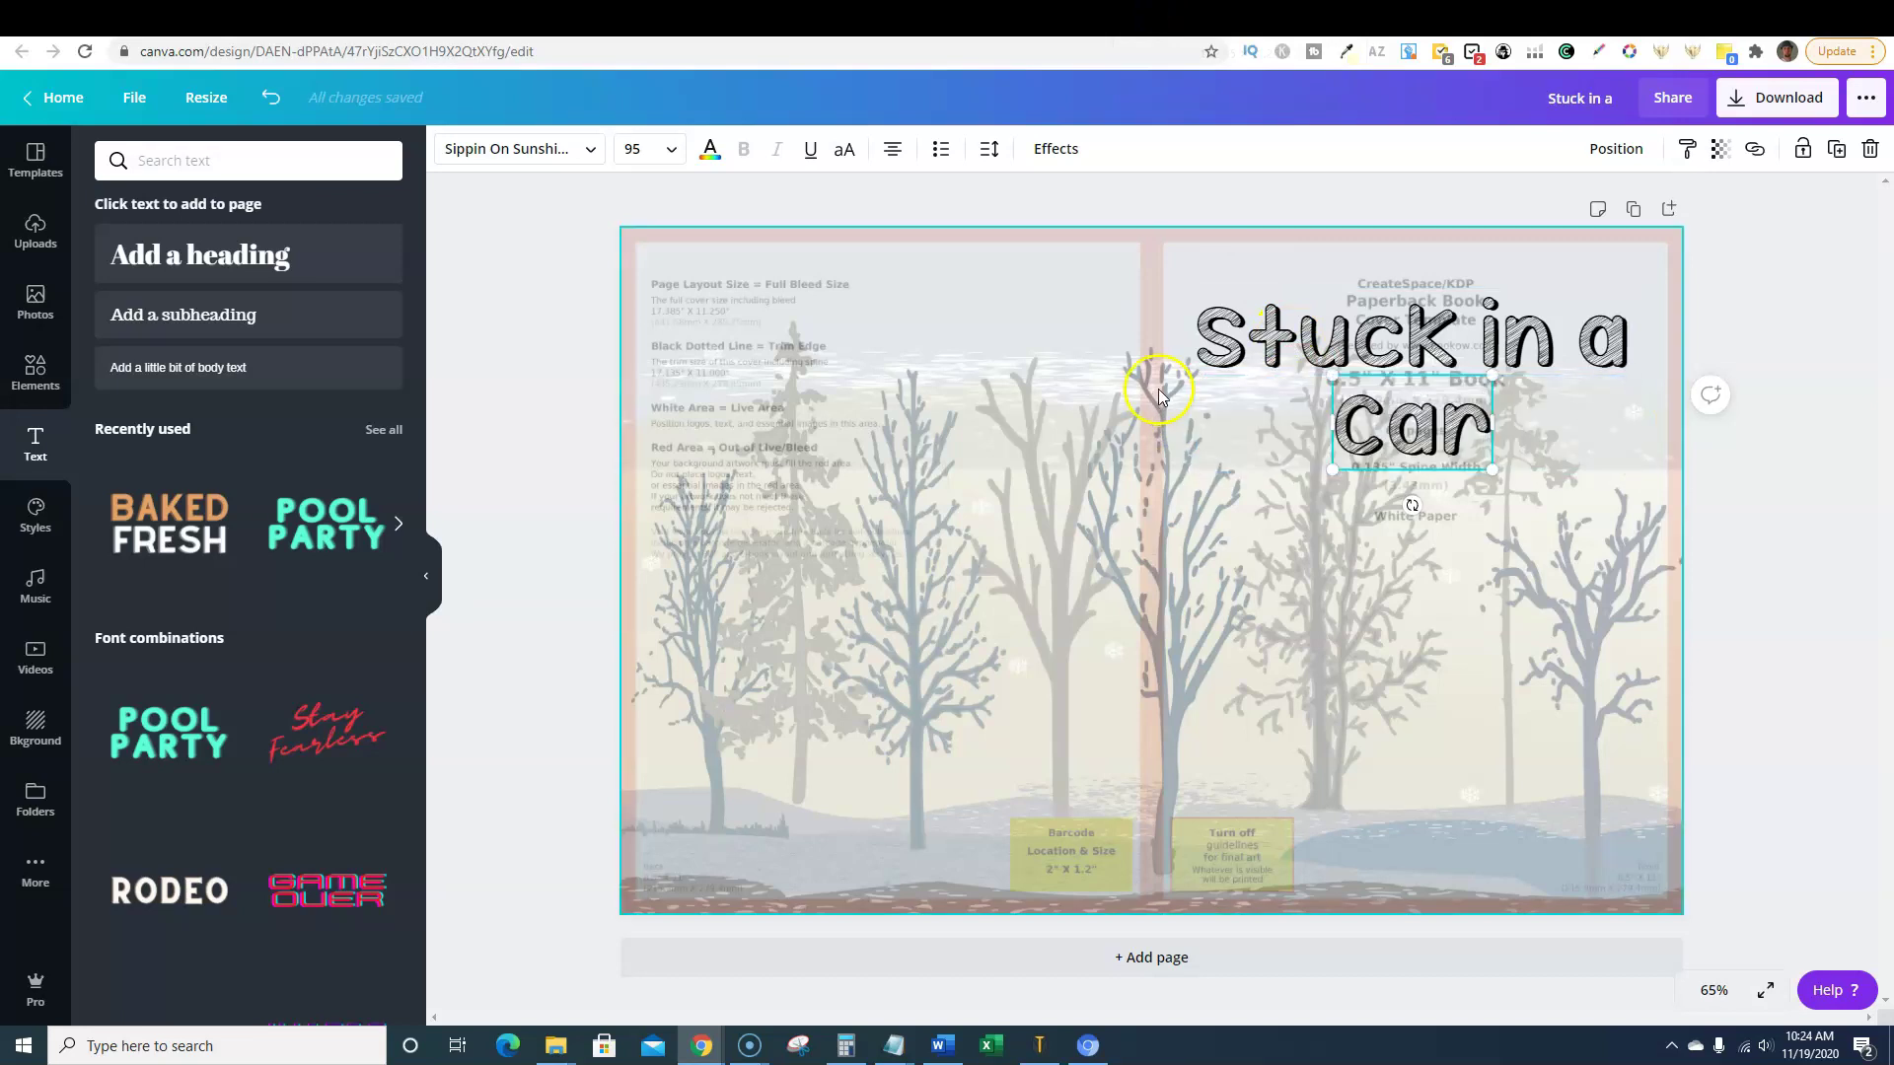
- Enlarge "Car" to font size 227 and position it beneath "Stuck in a", then select the upper heading
left_click_drag(1493, 475, 1512, 526)
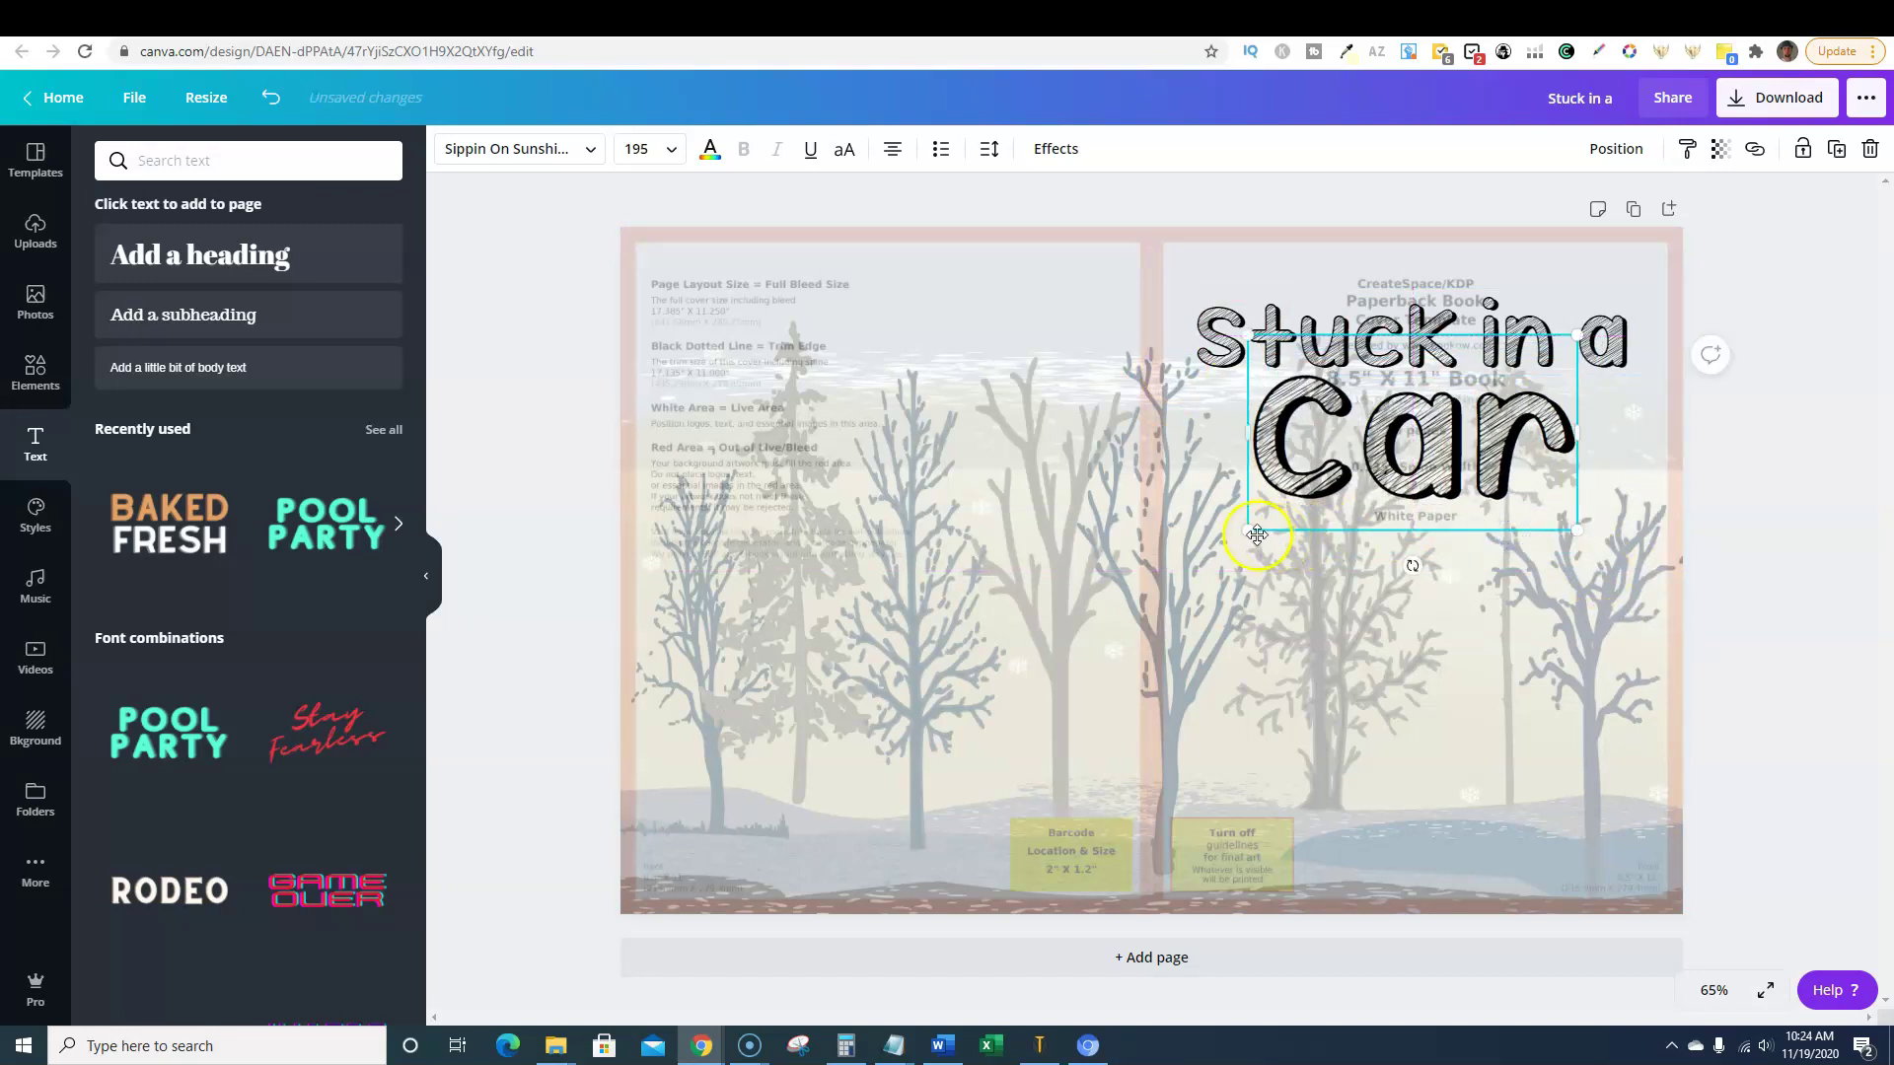
left_click_drag(1250, 533, 1196, 565)
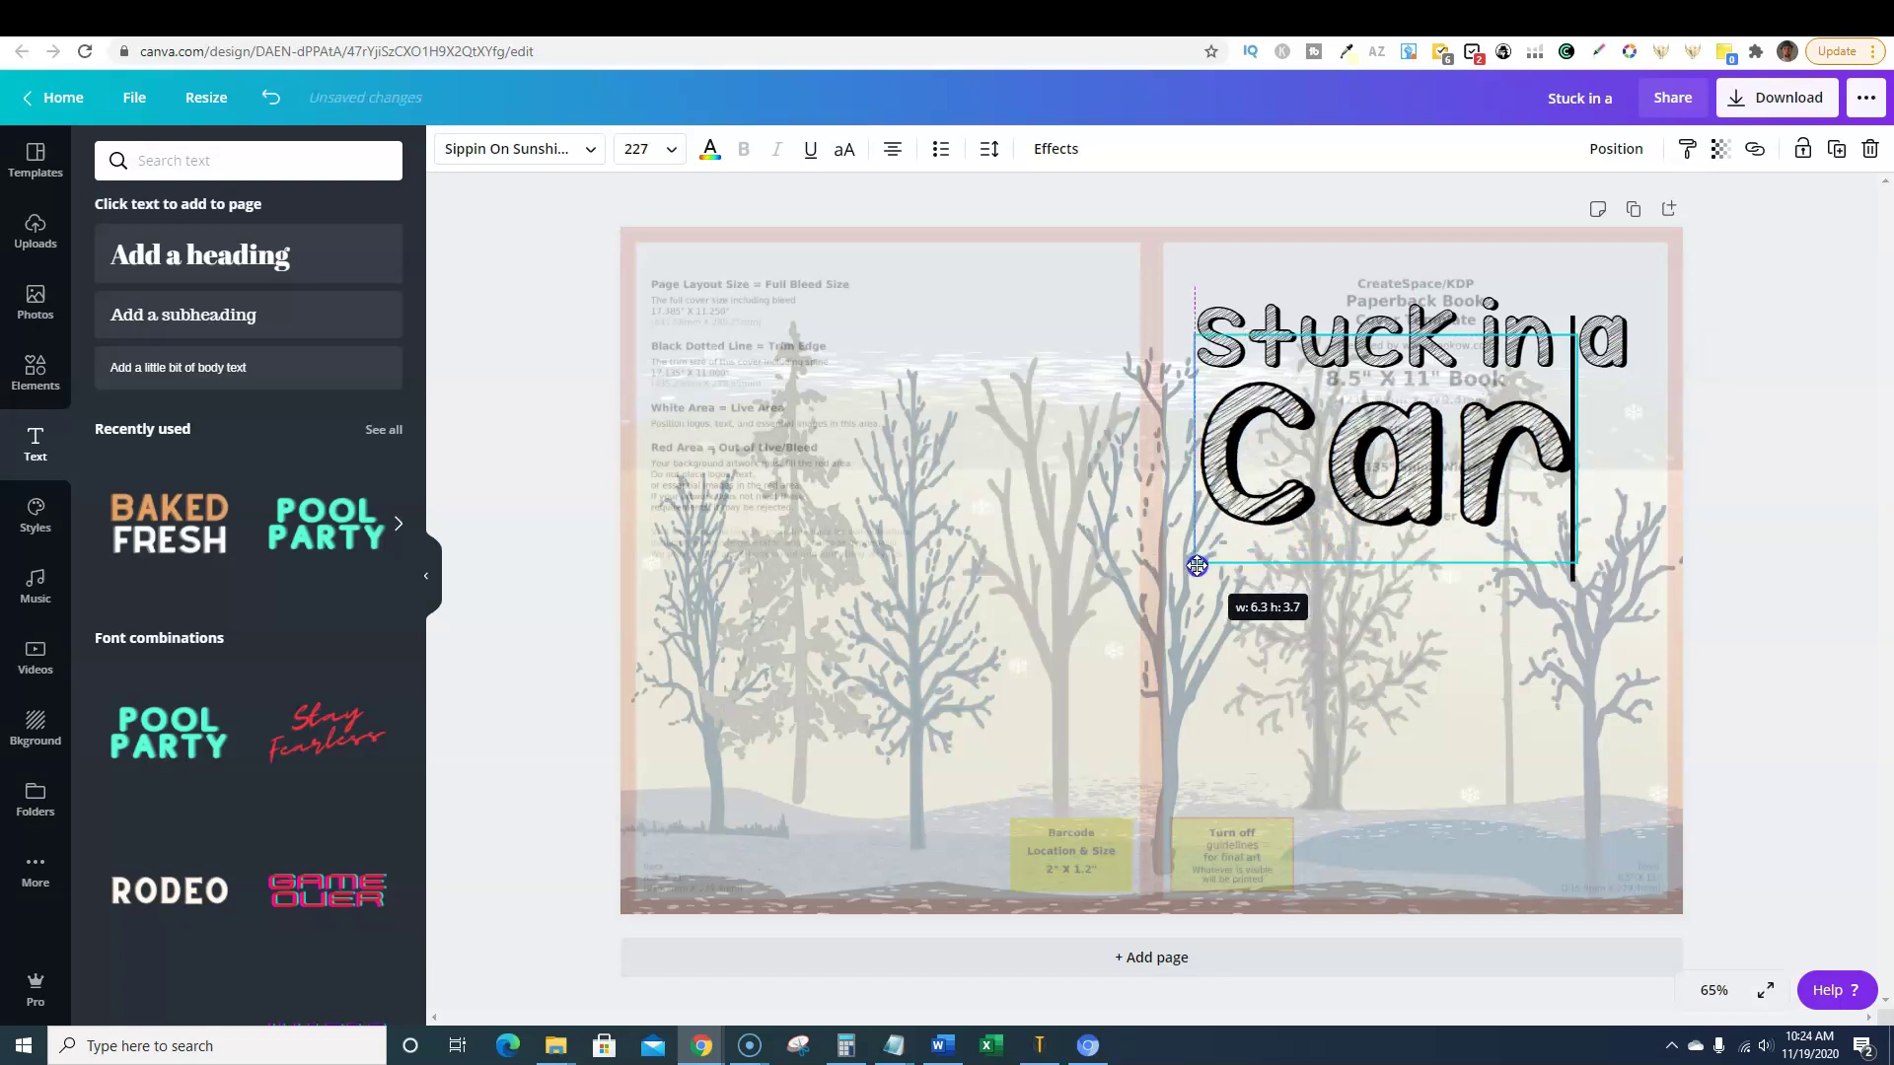
left_click_drag(1399, 562, 1433, 554)
left_click(1772, 467)
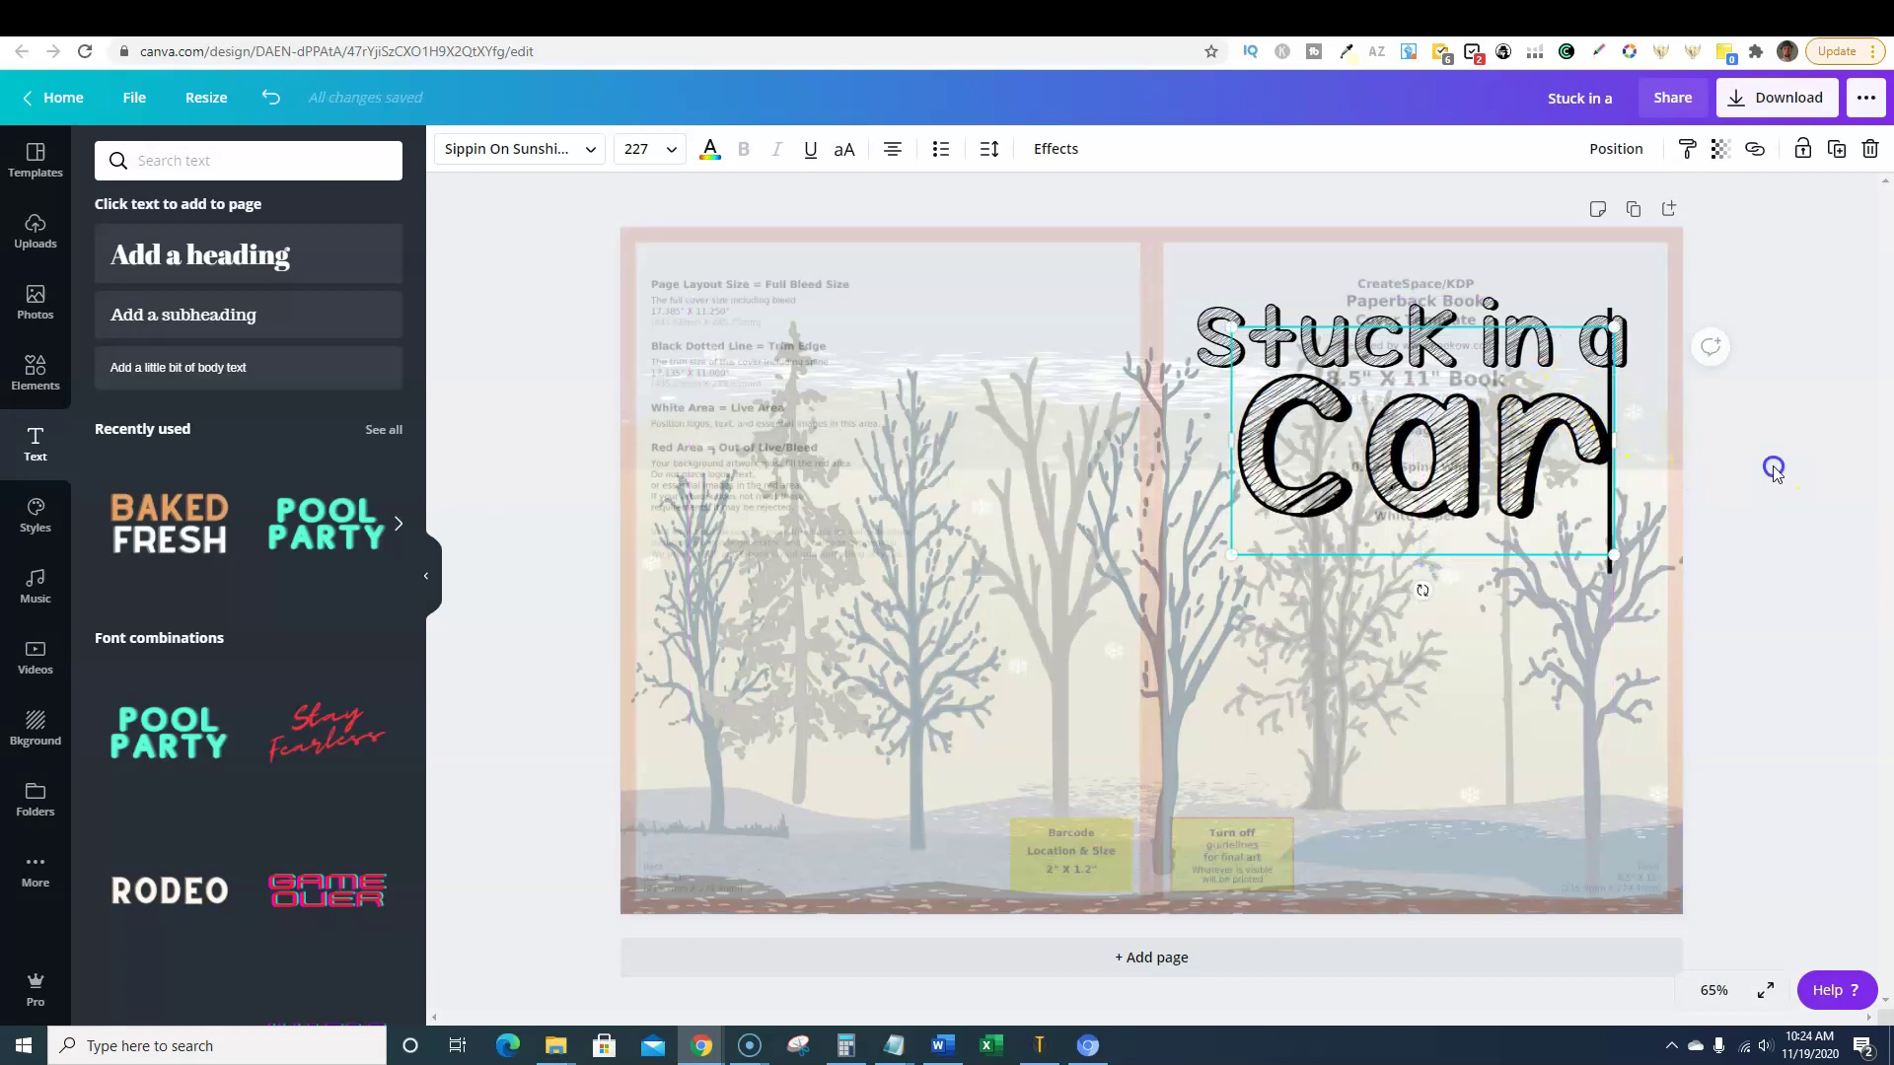
left_click(1463, 628)
left_click(1423, 296)
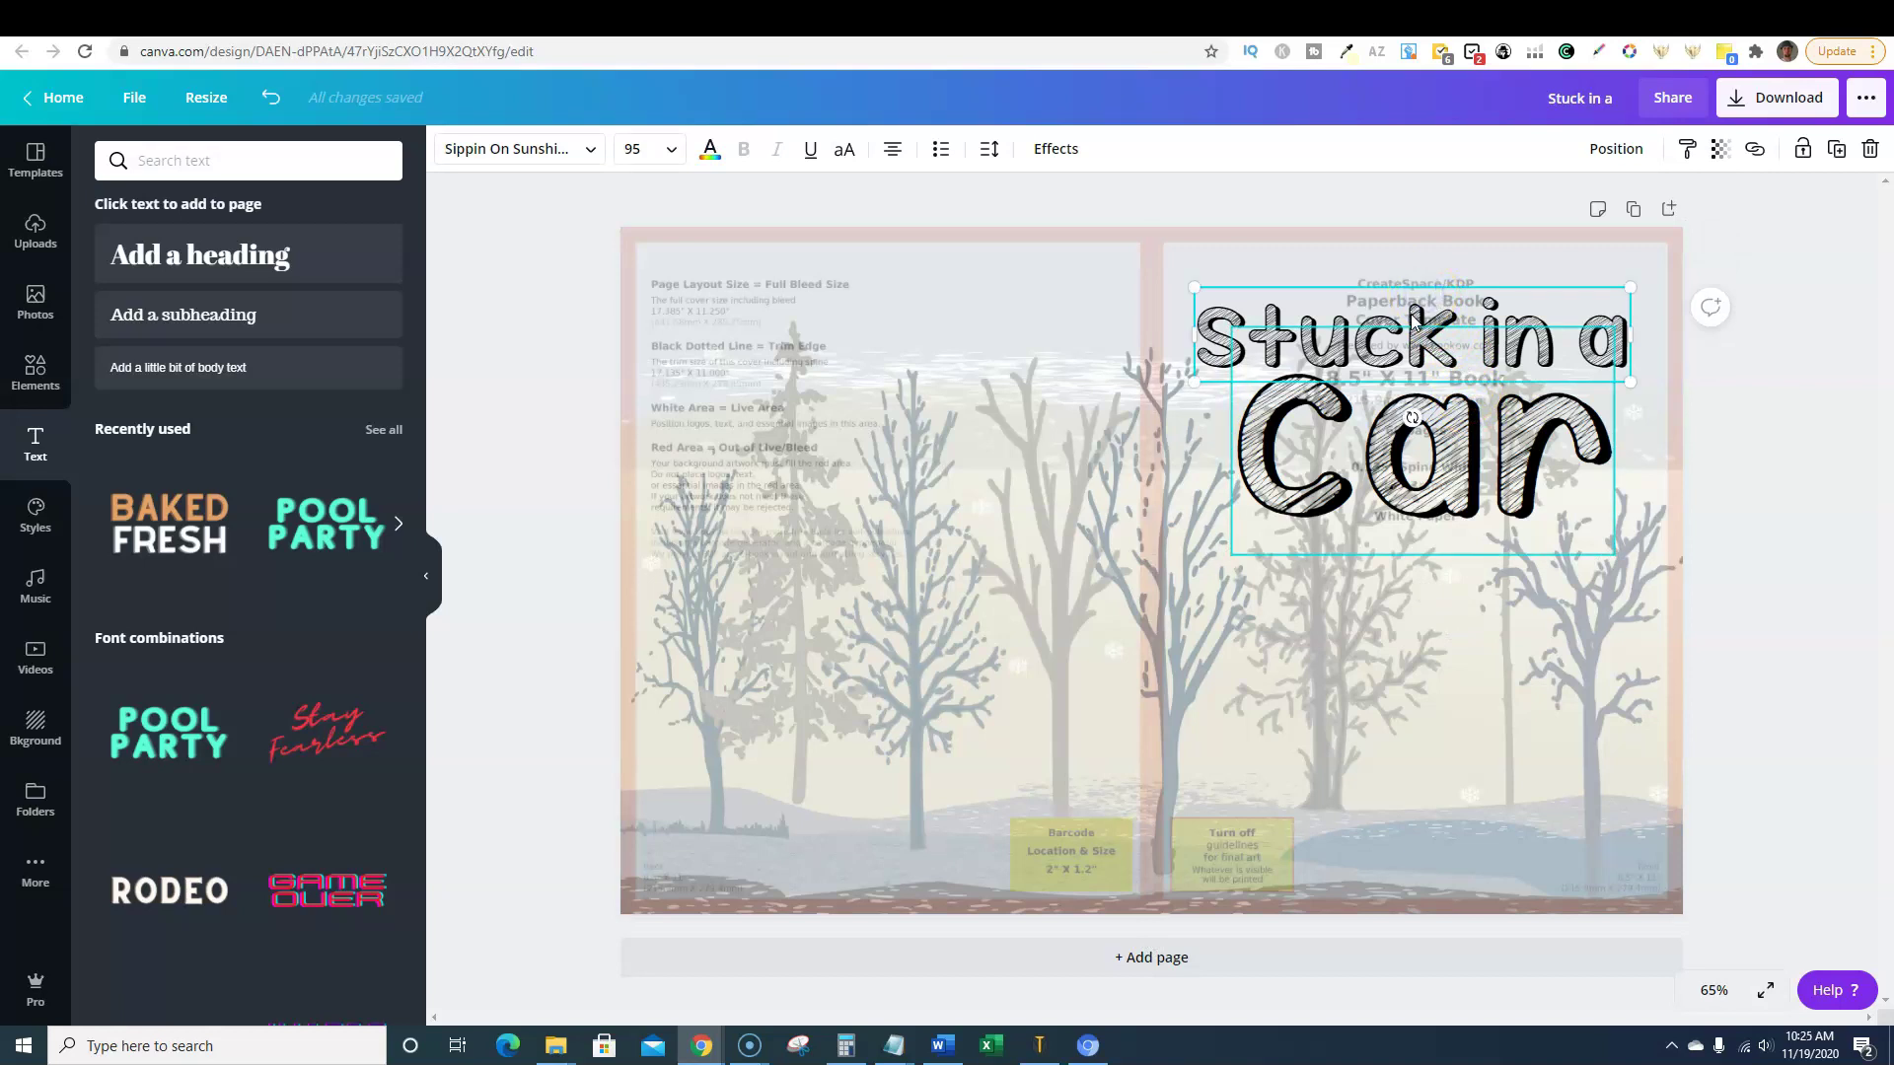
- Place a duplicate of the "Stuck in a" heading below "Car" and change its text to "Activity Book"
left_click(1401, 346)
left_click(1350, 295)
key("ctrl+d")
left_click_drag(1469, 363, 1496, 592)
left_click(1496, 591)
left_click_drag(1639, 582, 1213, 580)
type("Acti")
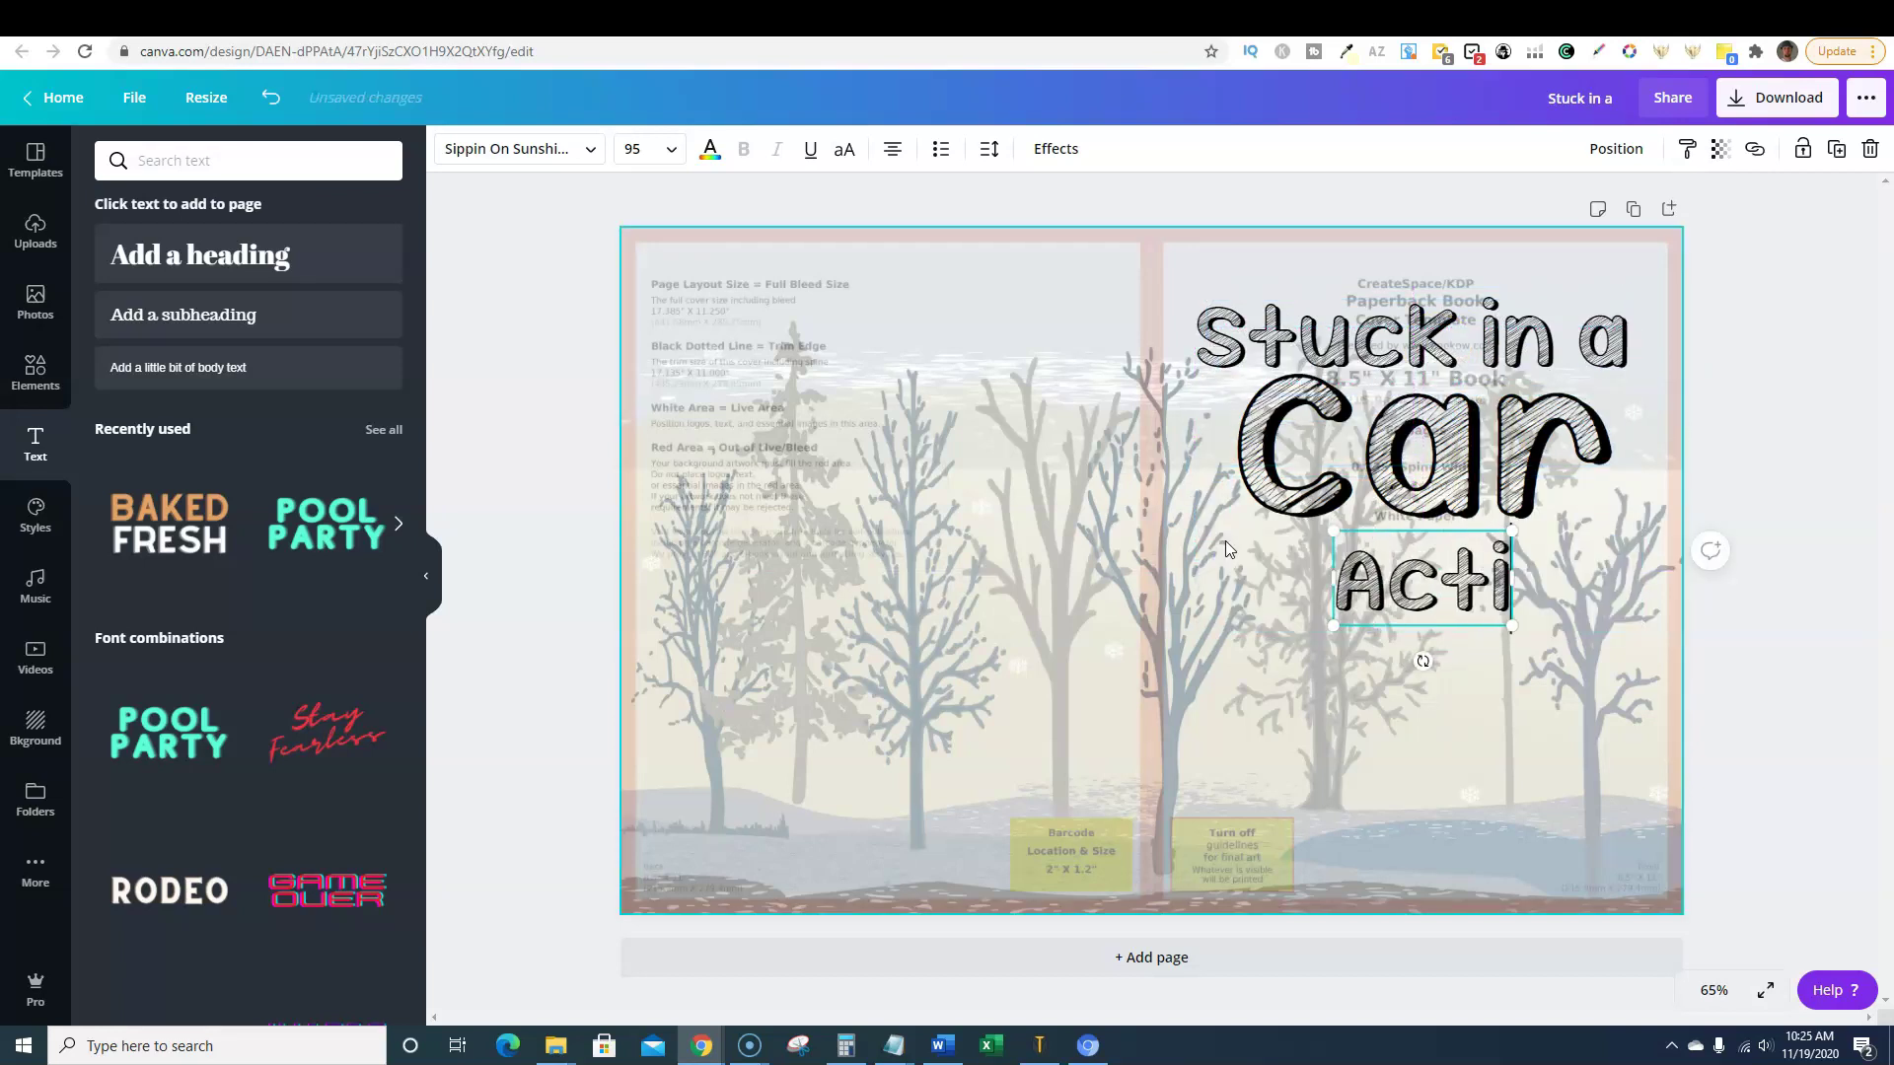
type("vity Book")
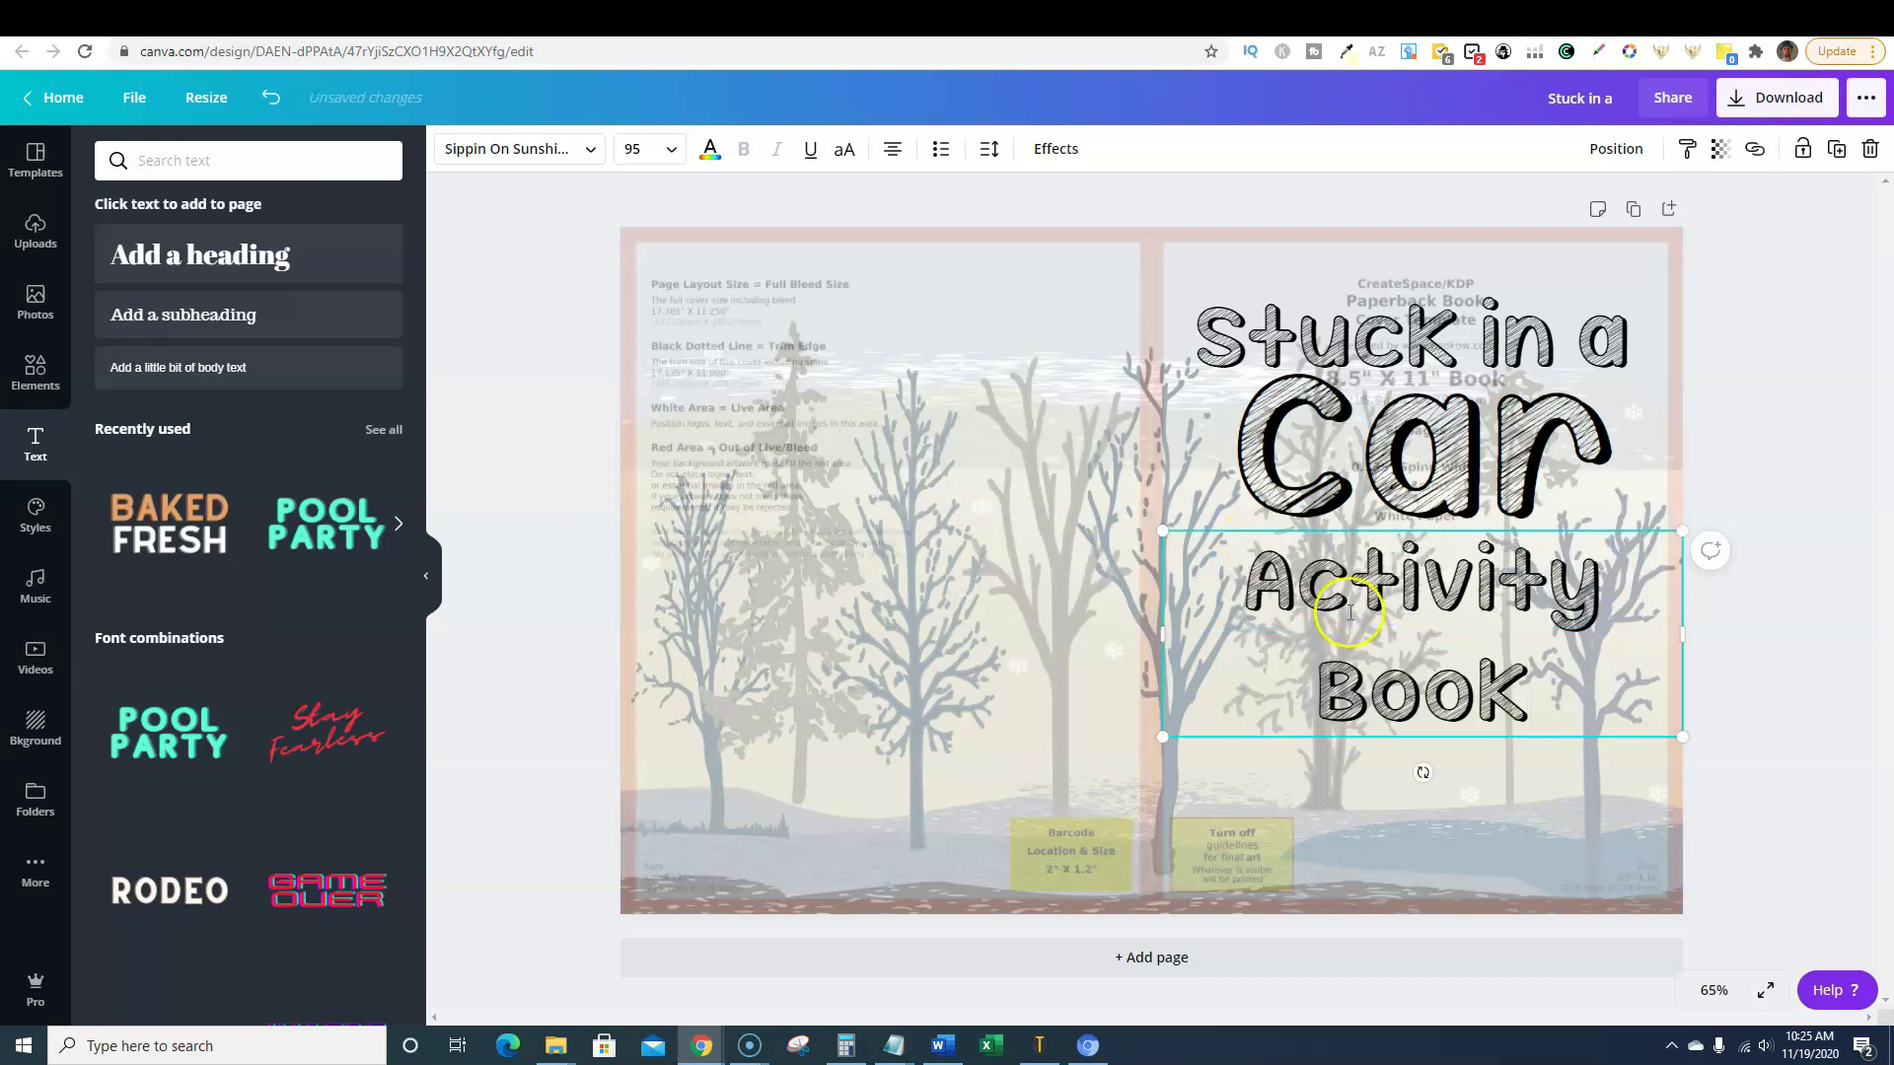
- Shrink "Activity Book" to font size 62.7 so it fits on one line and position it directly beneath "Car"
left_click_drag(1683, 536, 1667, 664)
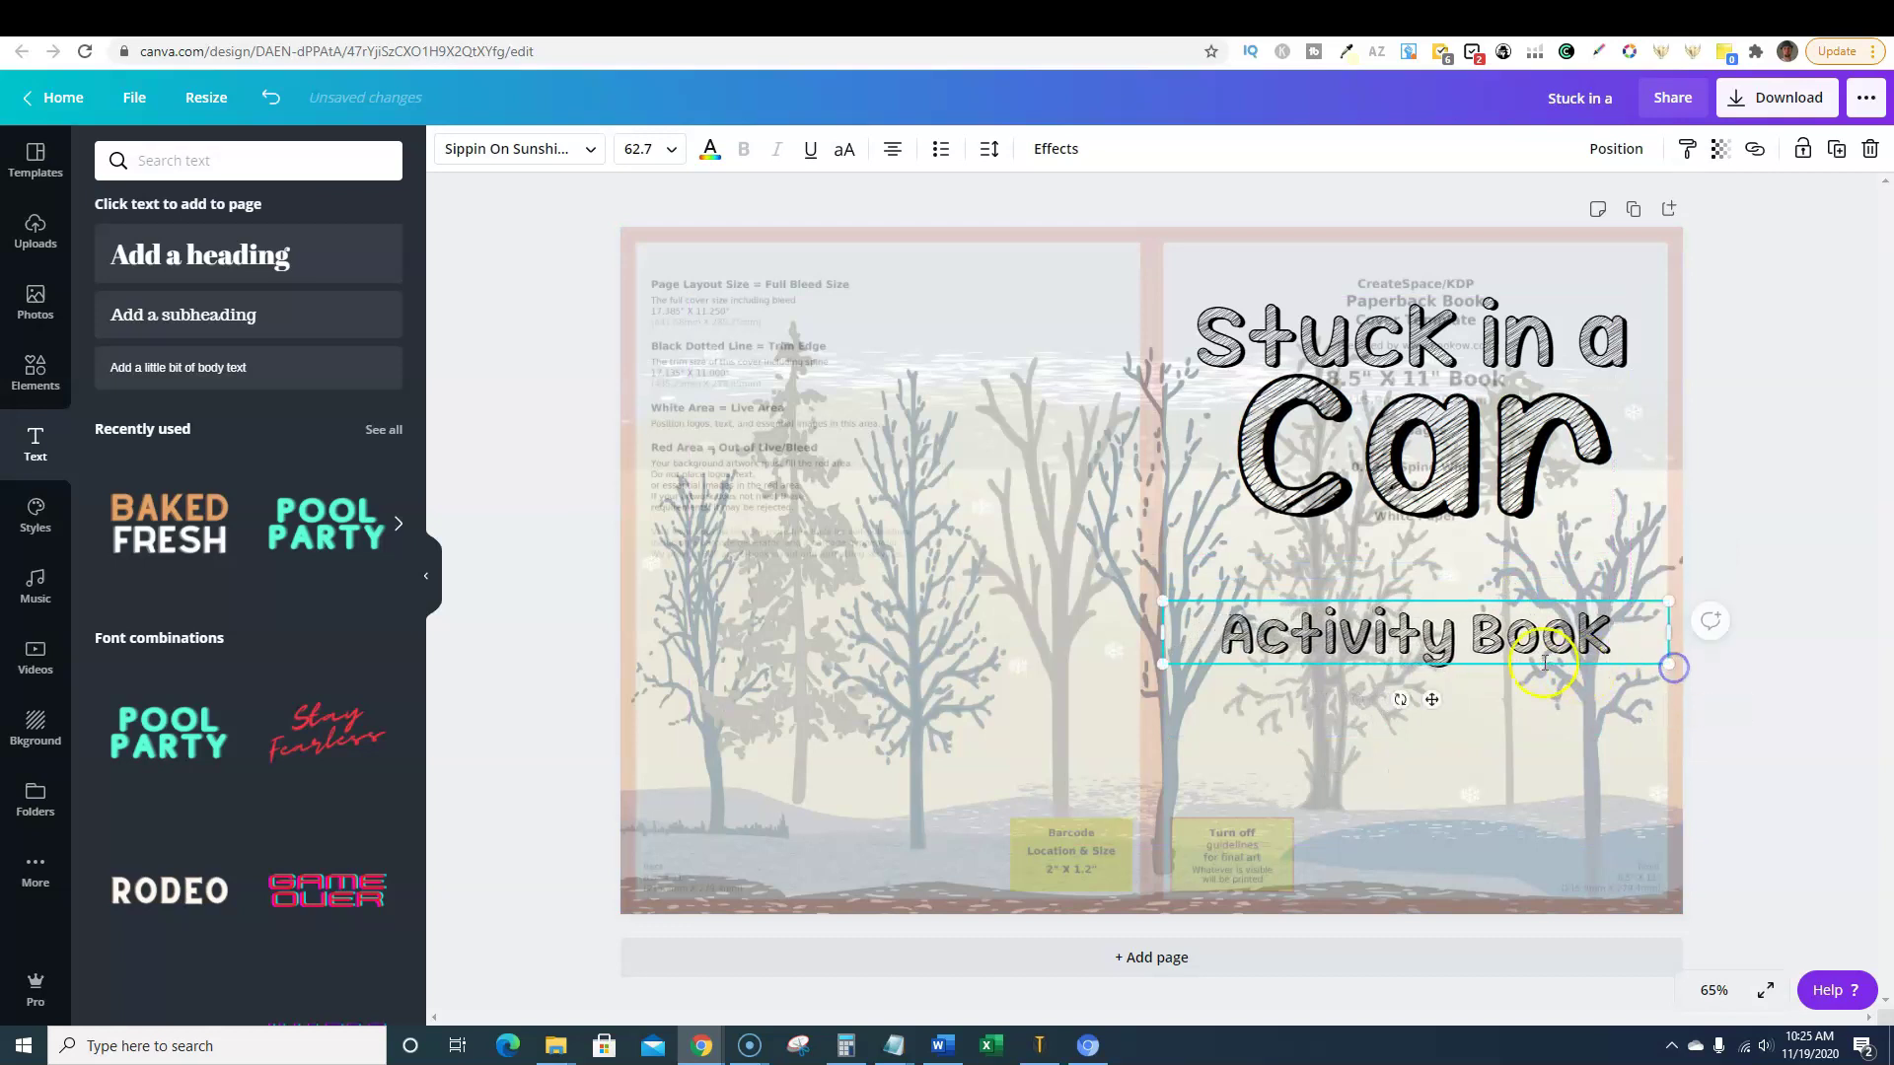
left_click_drag(1543, 666, 1551, 579)
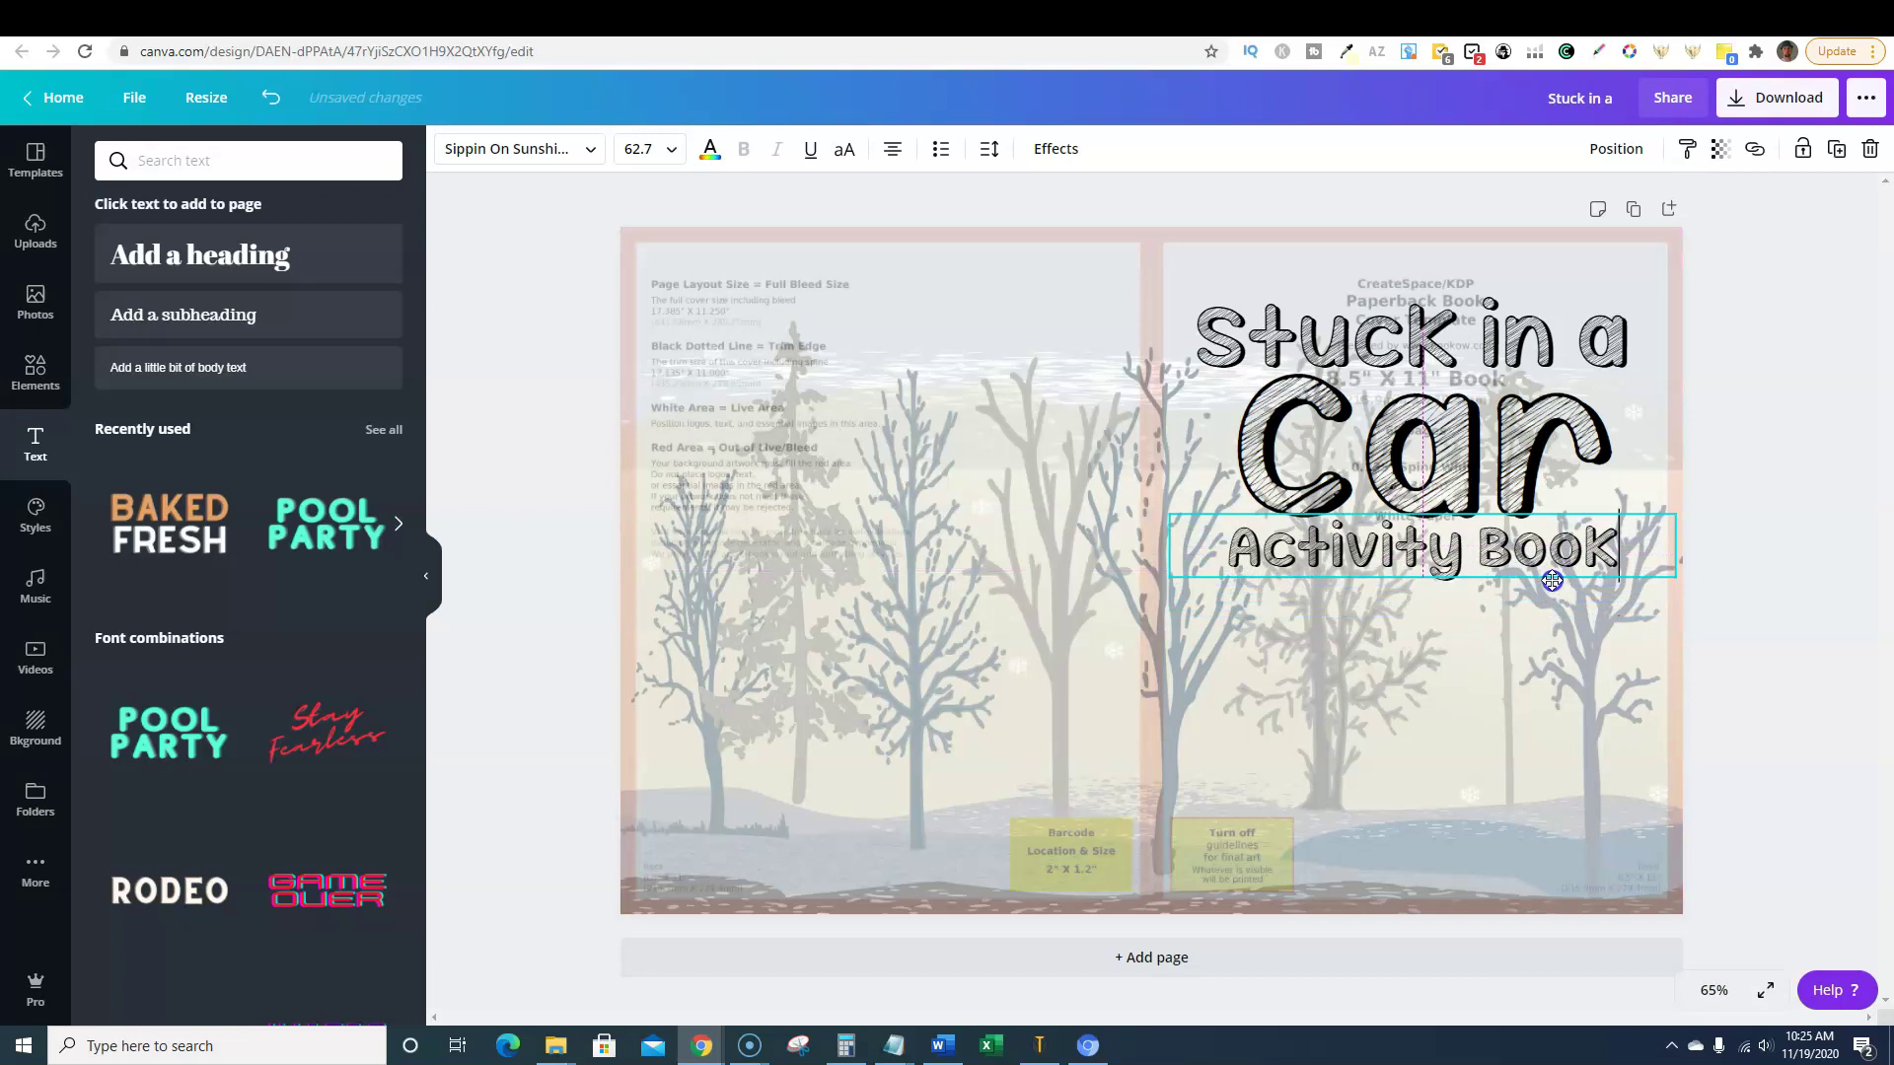
left_click(1783, 470)
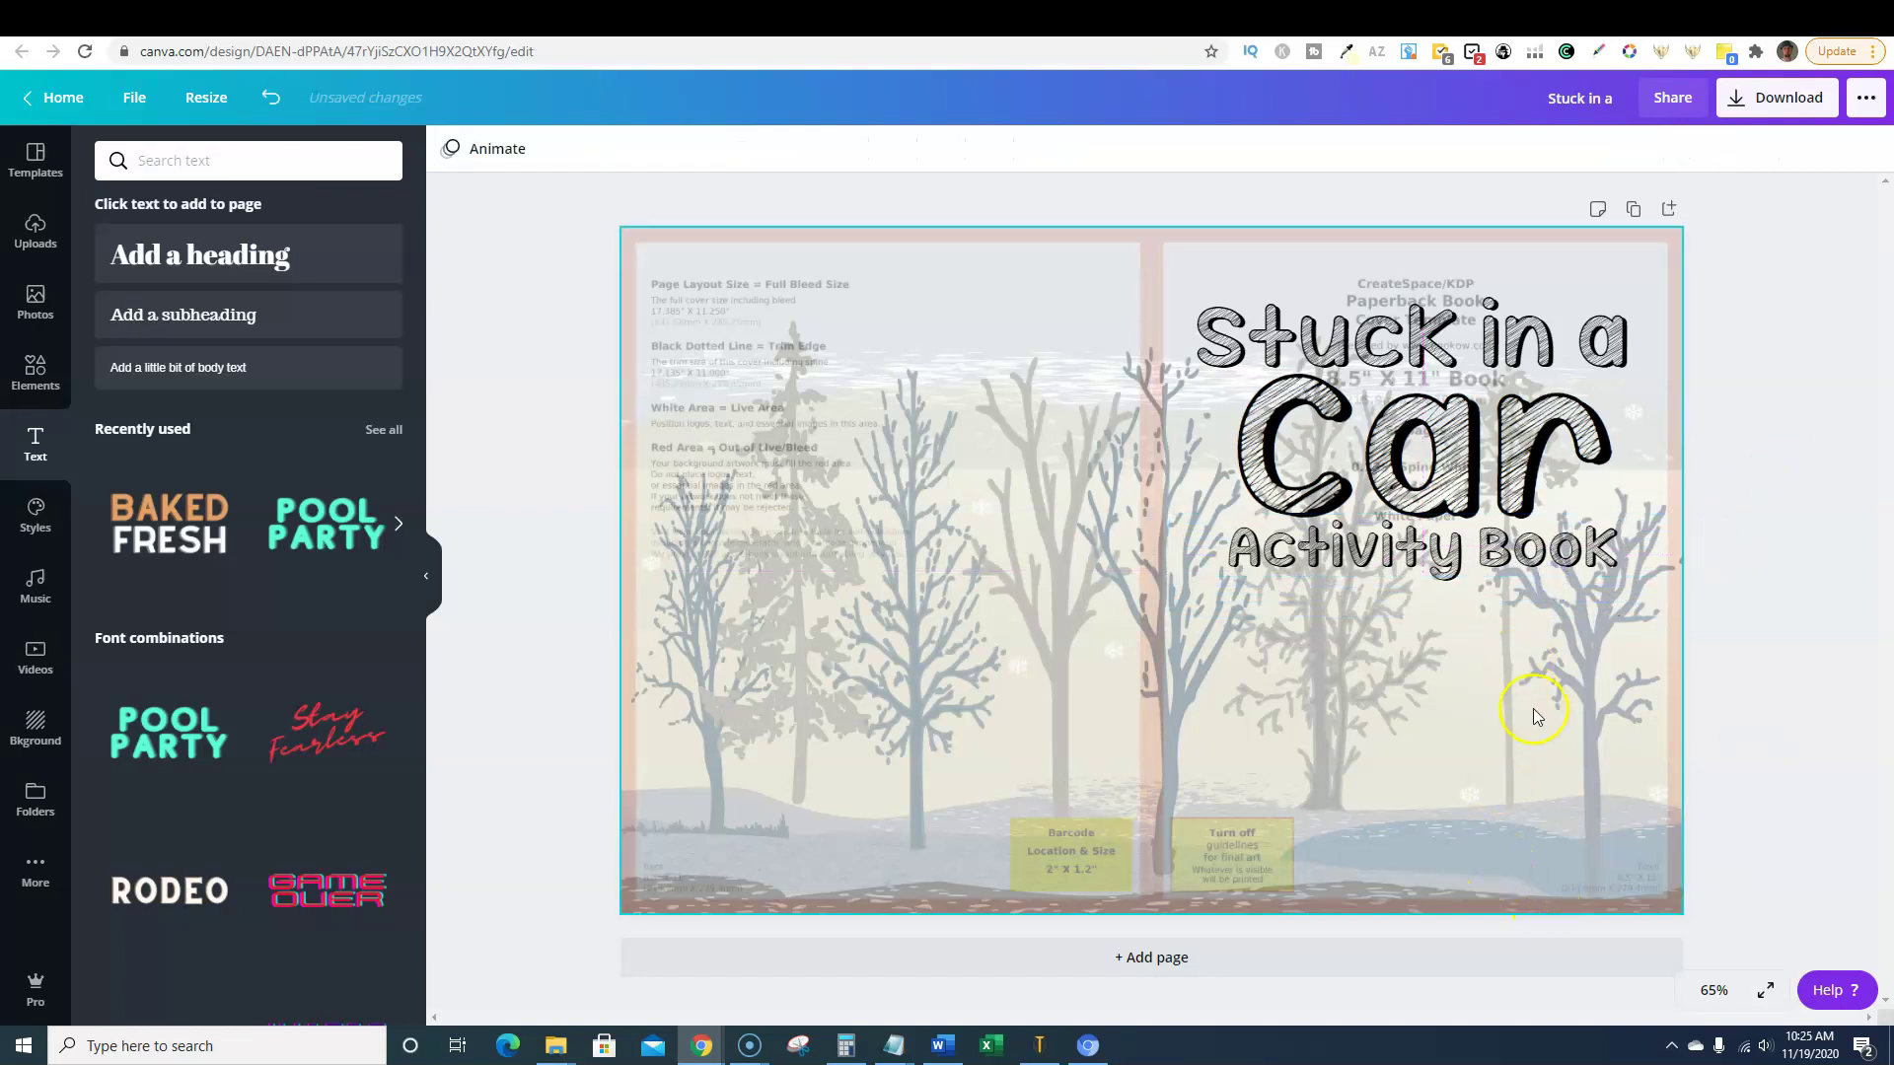
- Add the uploaded teal car to the front cover, shrink it and position it in the lower right corner
left_click(1409, 663)
left_click(35, 230)
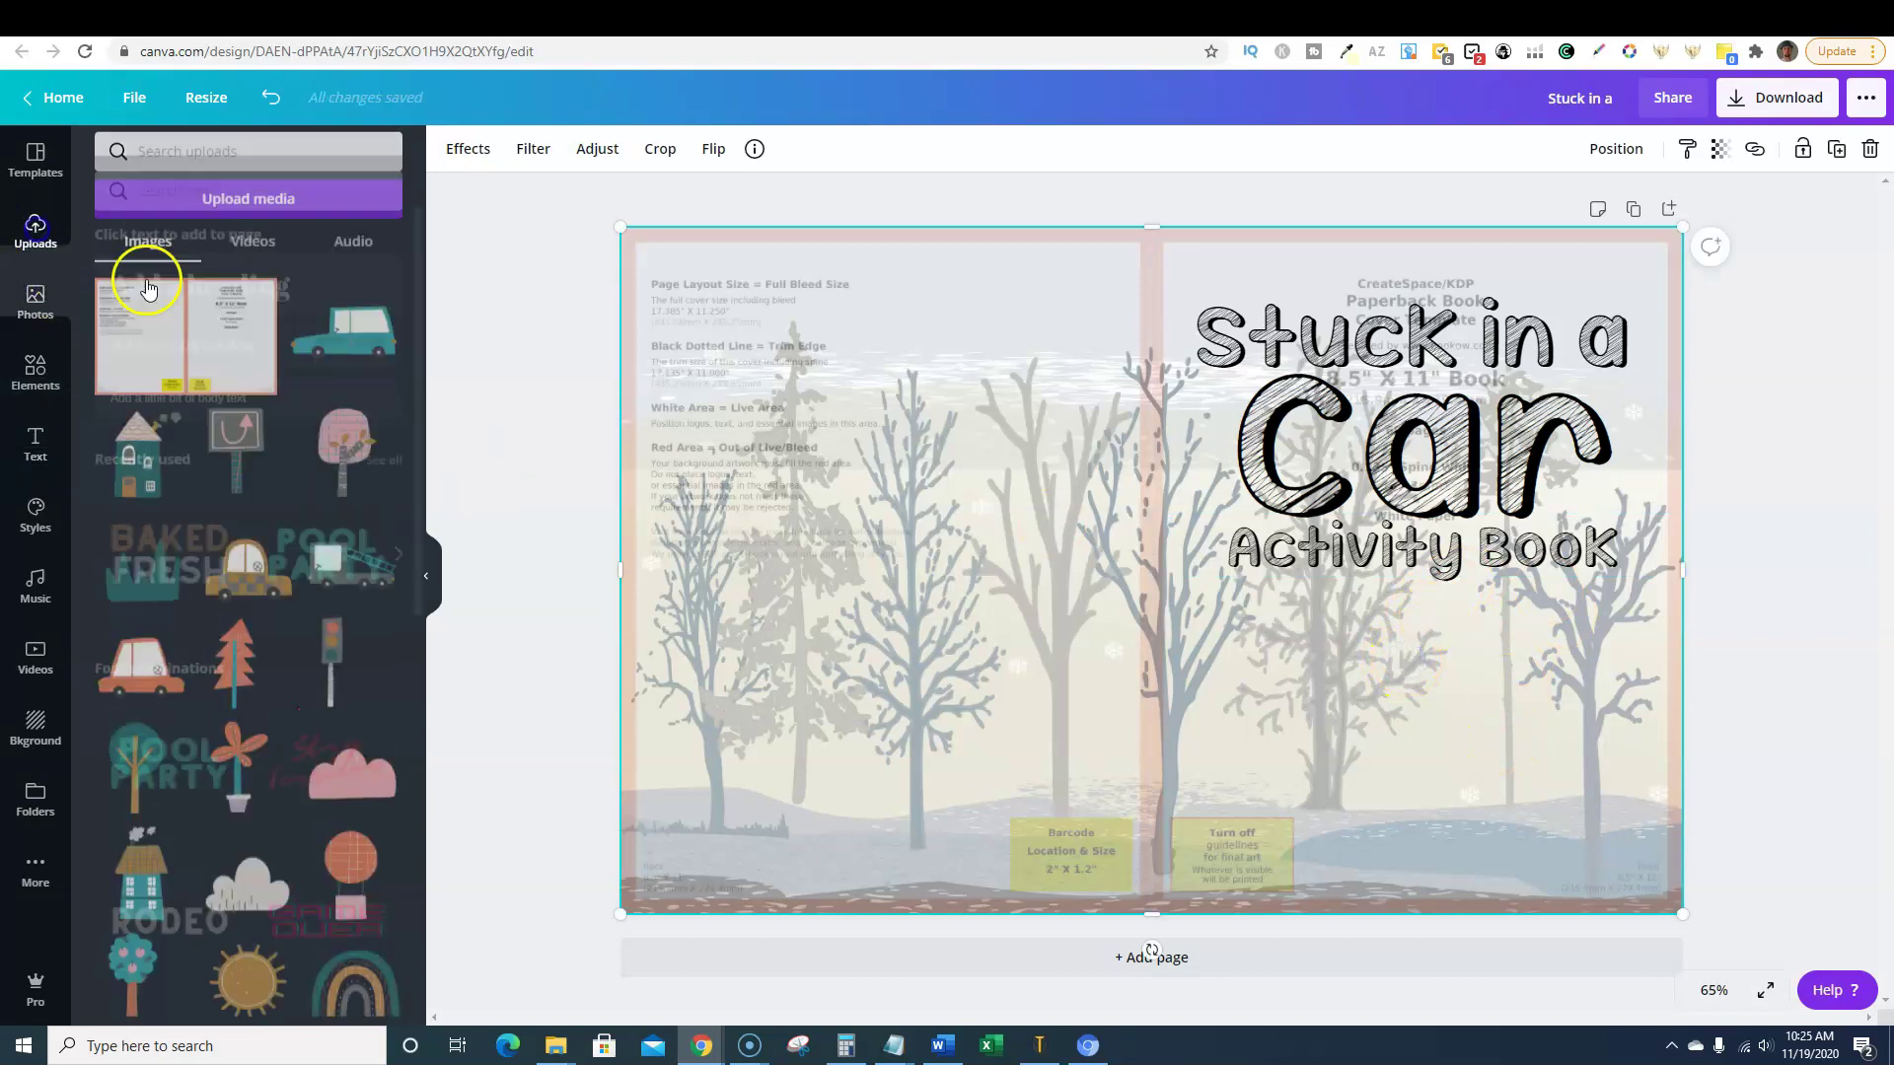
left_click_drag(340, 340, 1427, 796)
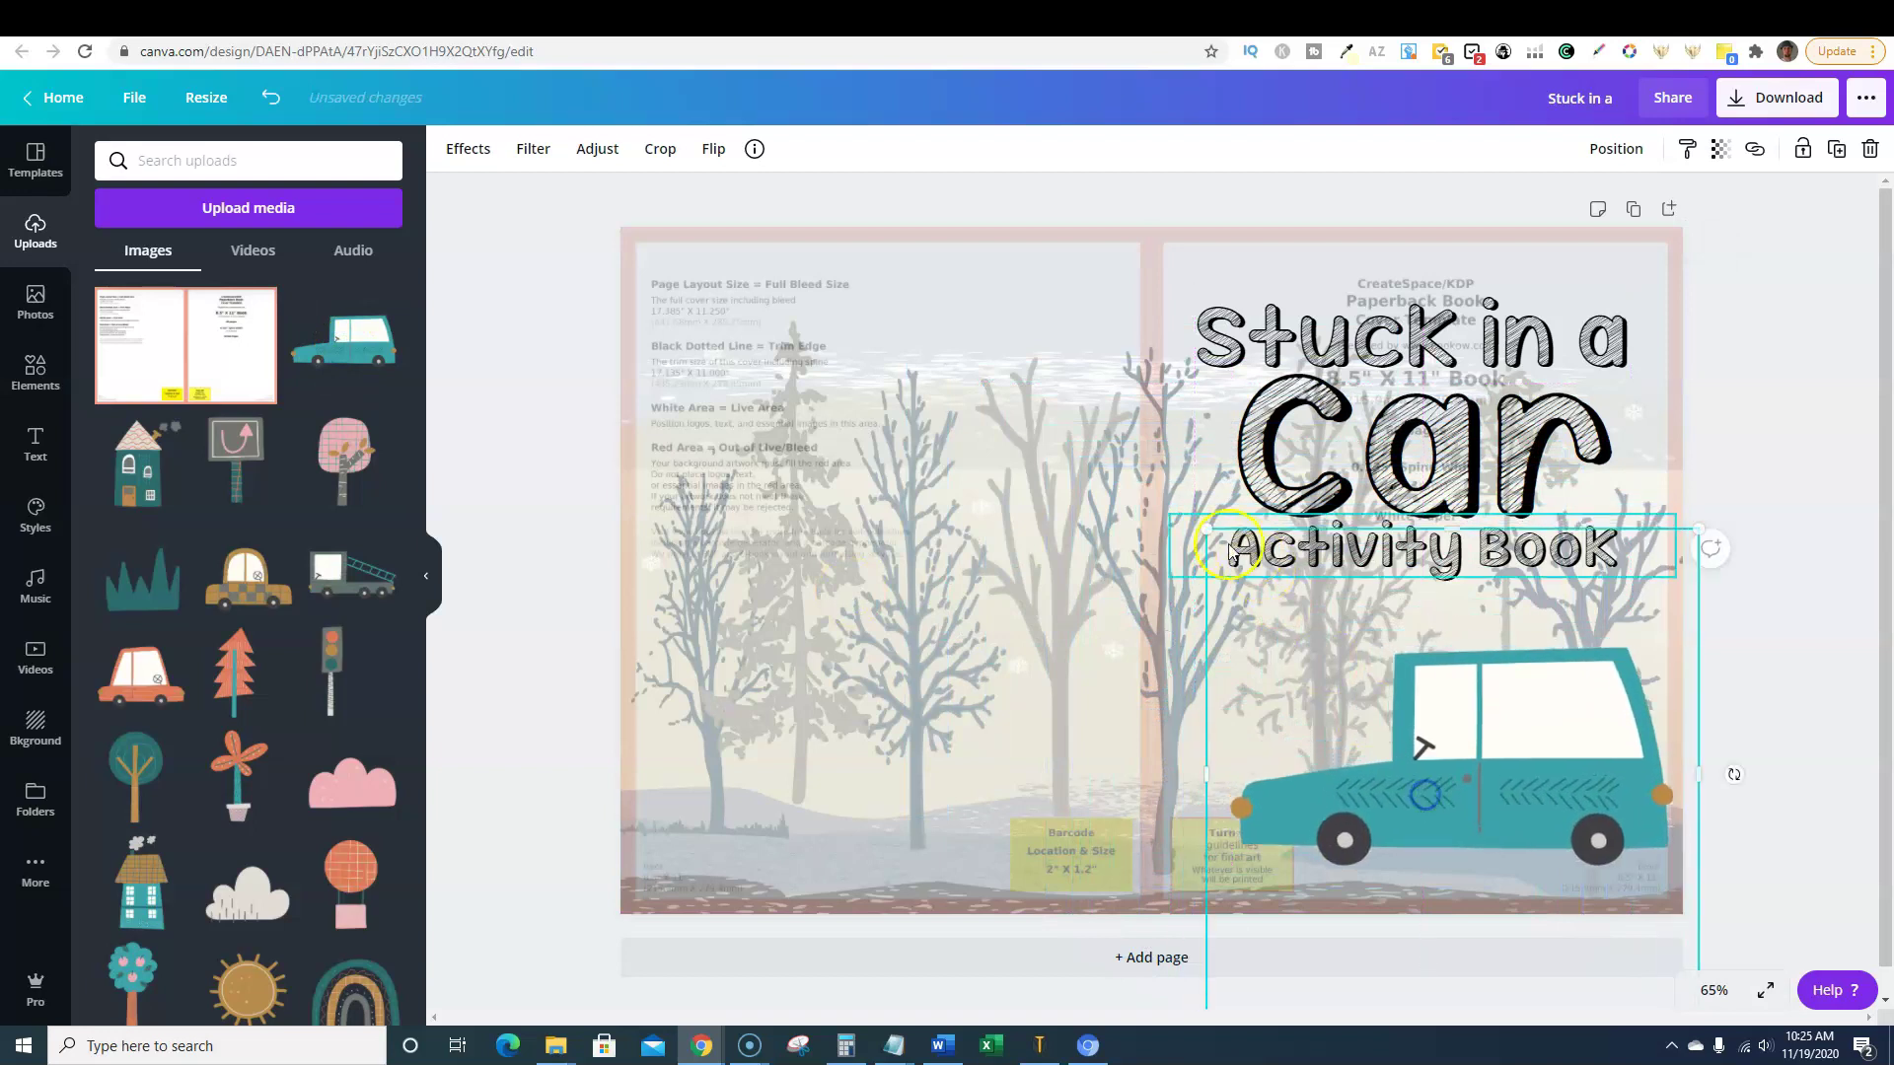
left_click_drag(1205, 528, 1385, 709)
left_click_drag(1521, 852, 1514, 797)
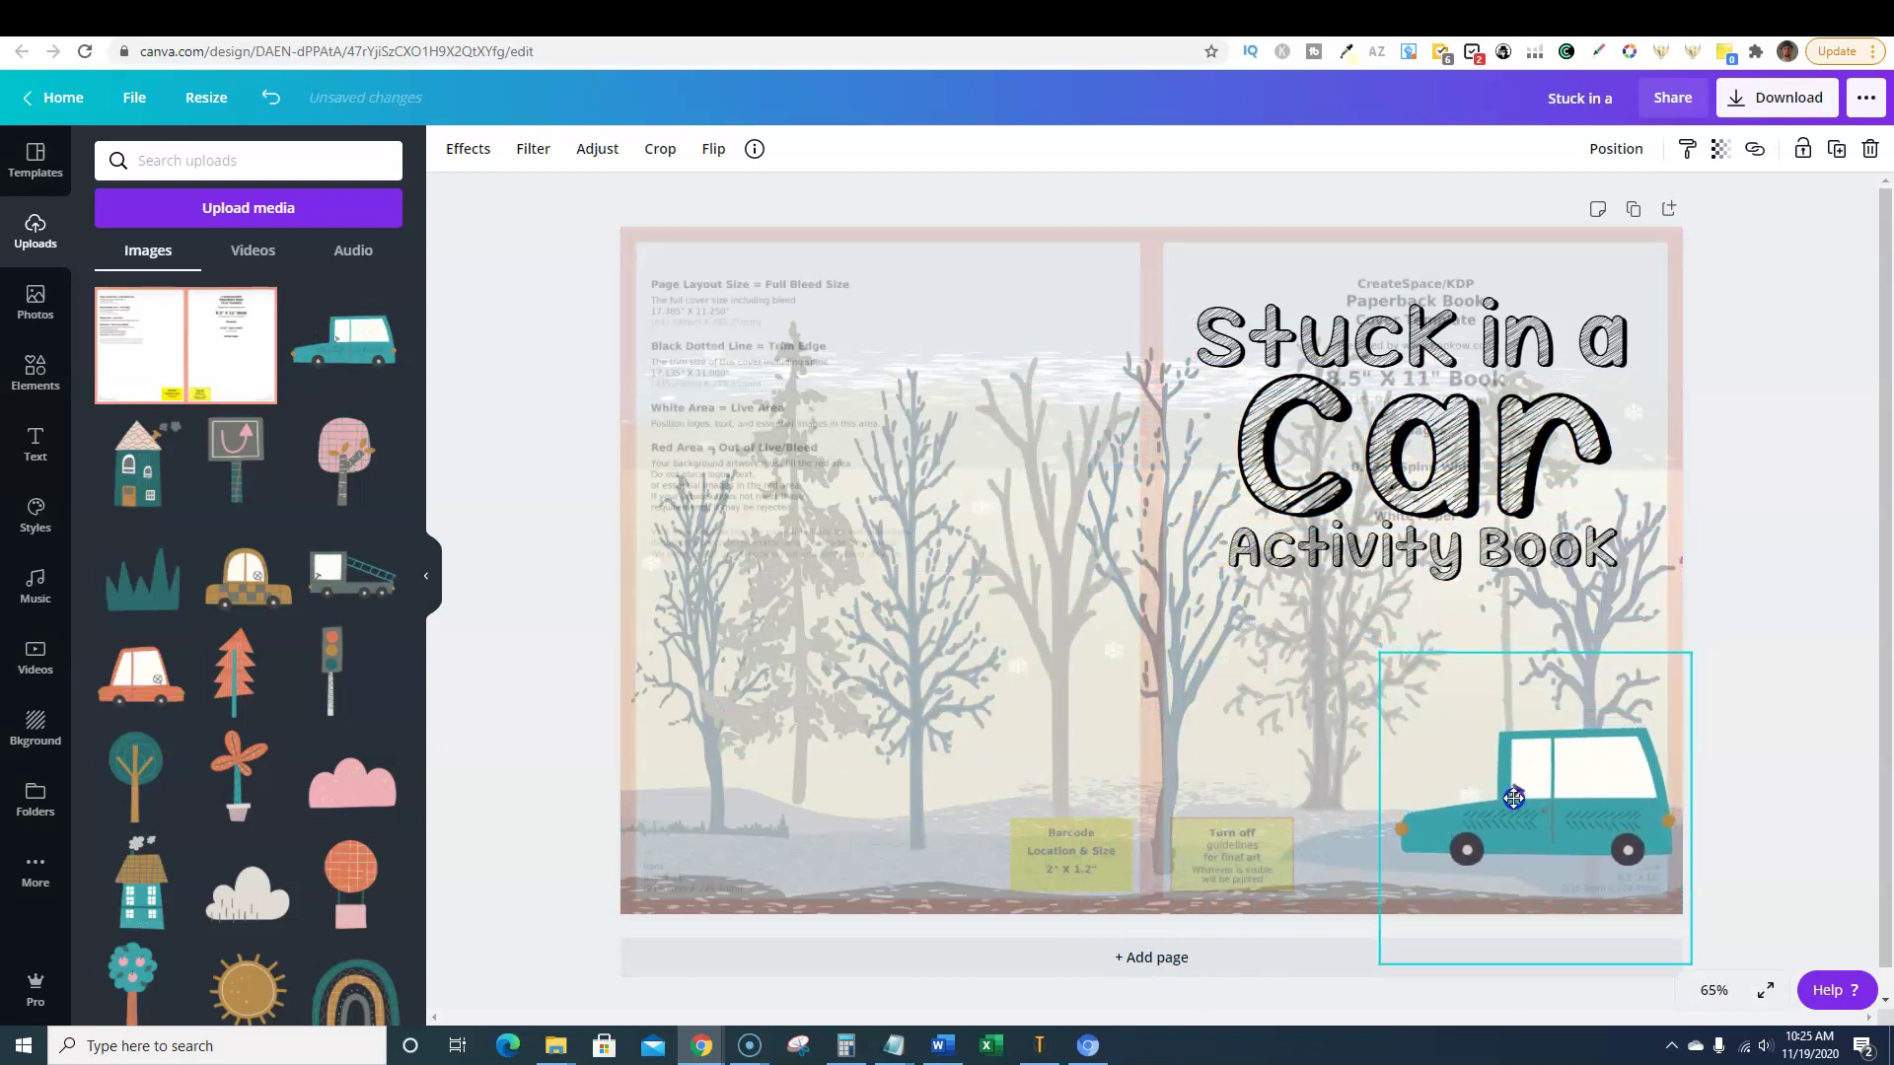
left_click_drag(1447, 717, 1449, 719)
left_click_drag(1619, 842, 1584, 827)
left_click_drag(1421, 708, 1468, 734)
left_click_drag(1565, 815, 1567, 813)
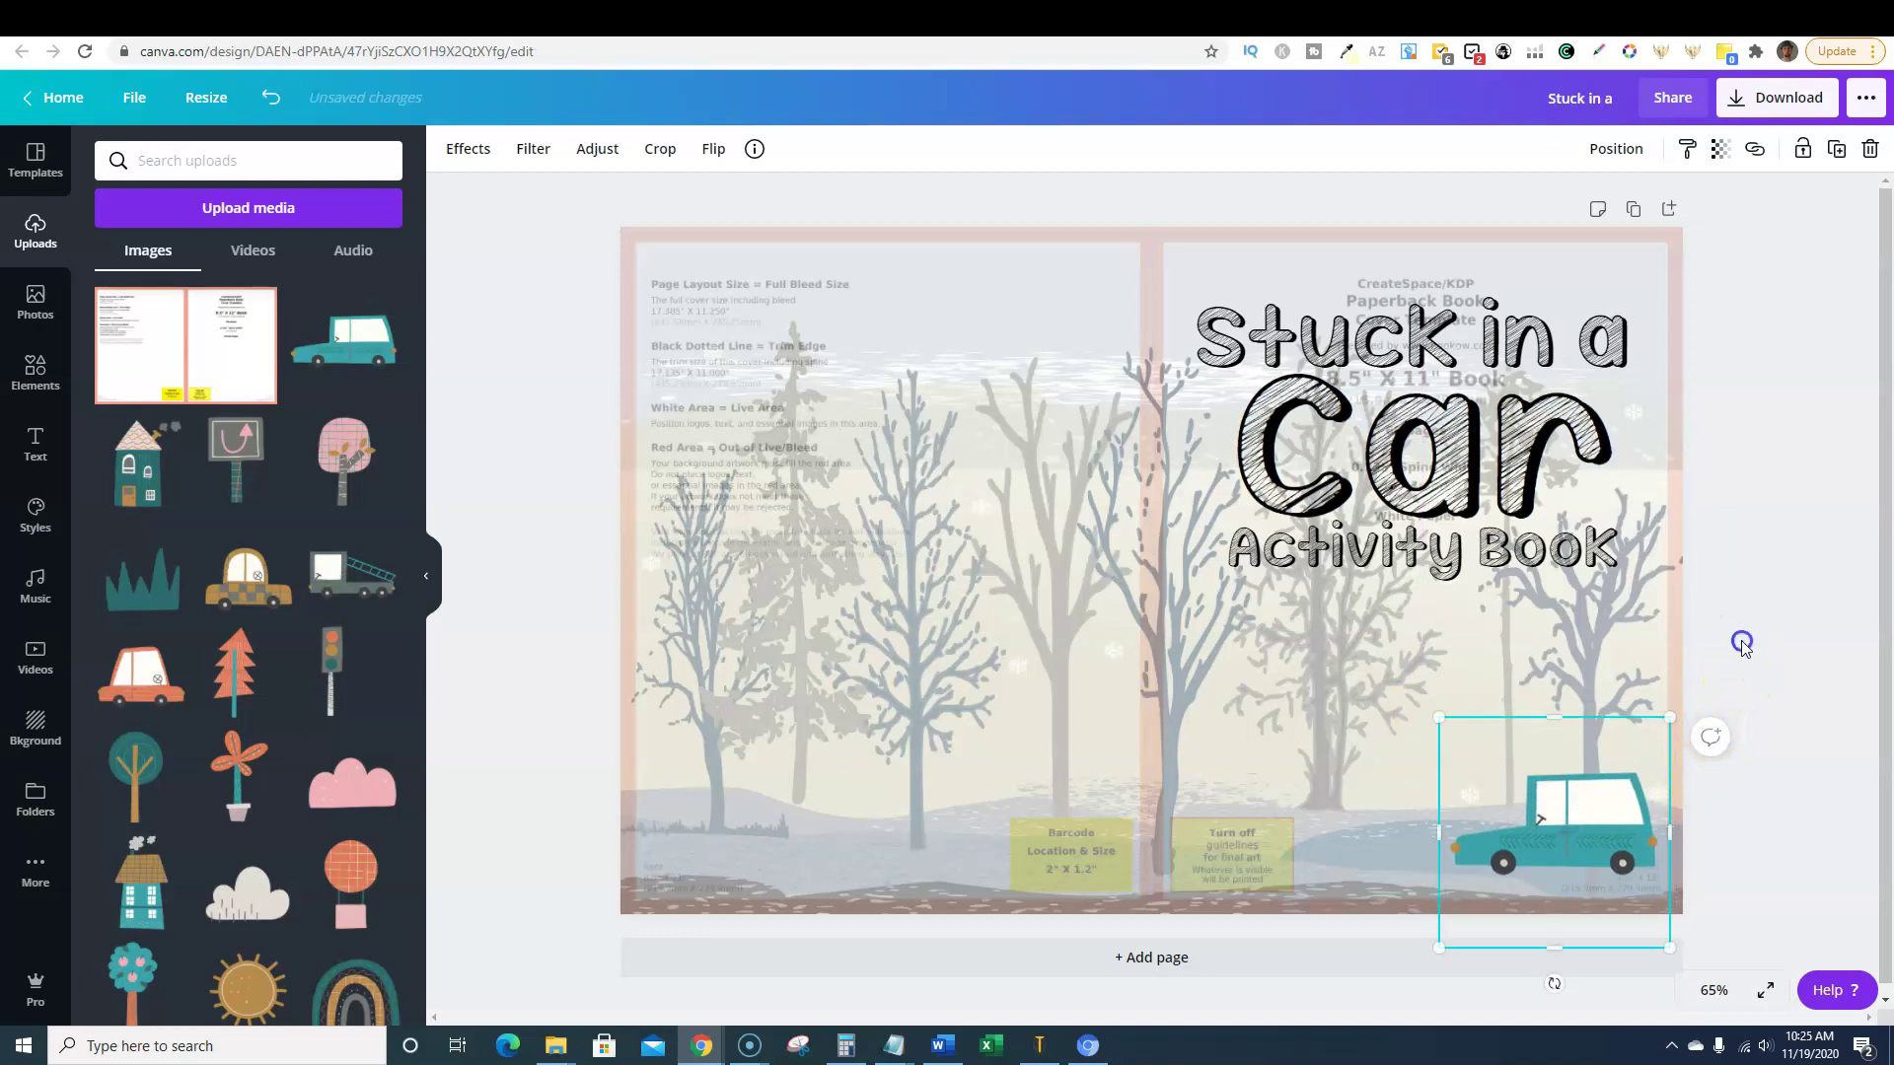
left_click(1742, 645)
- Add the uploaded checkered taxi, shrink it and place it at the lower left of the front cover
left_click(264, 602)
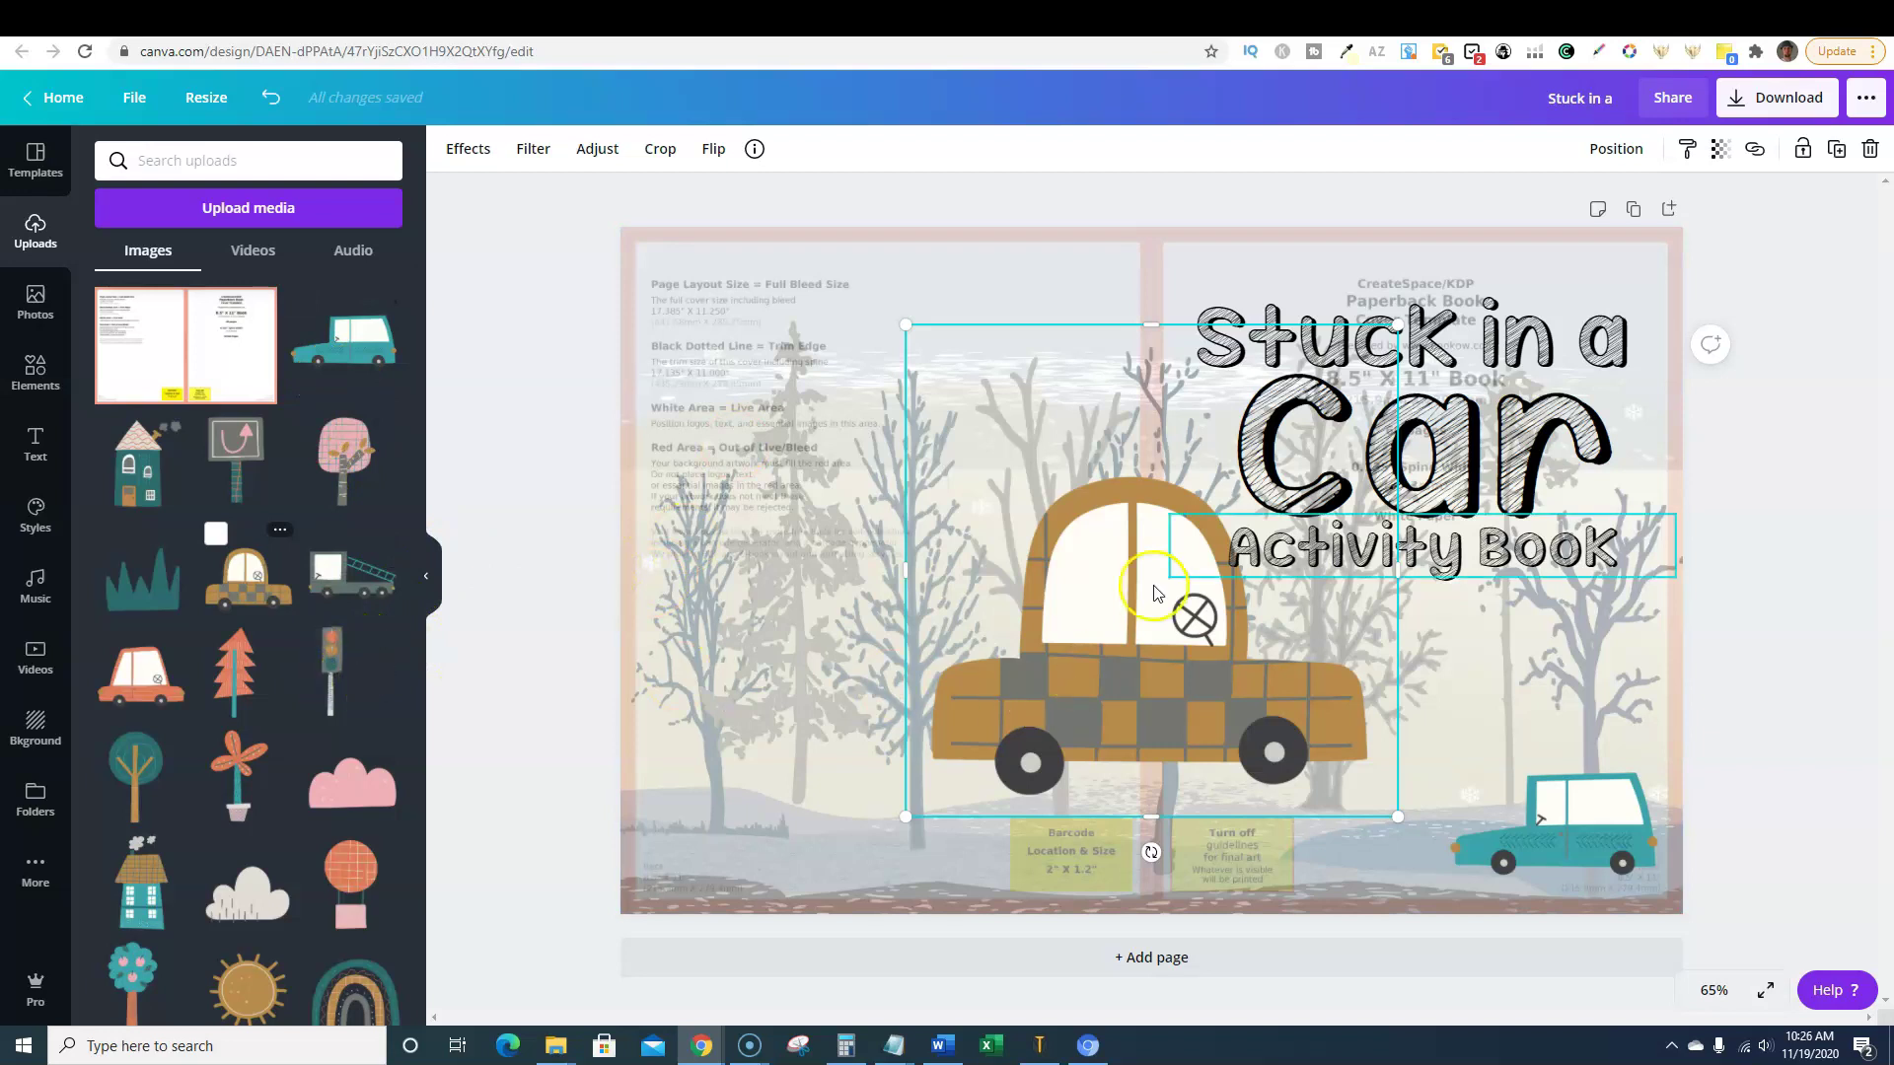
left_click_drag(908, 326, 1184, 577)
mouse_move(1249, 739)
left_mouse_down()
mouse_move(1292, 730)
mouse_move(1233, 730)
left_mouse_up()
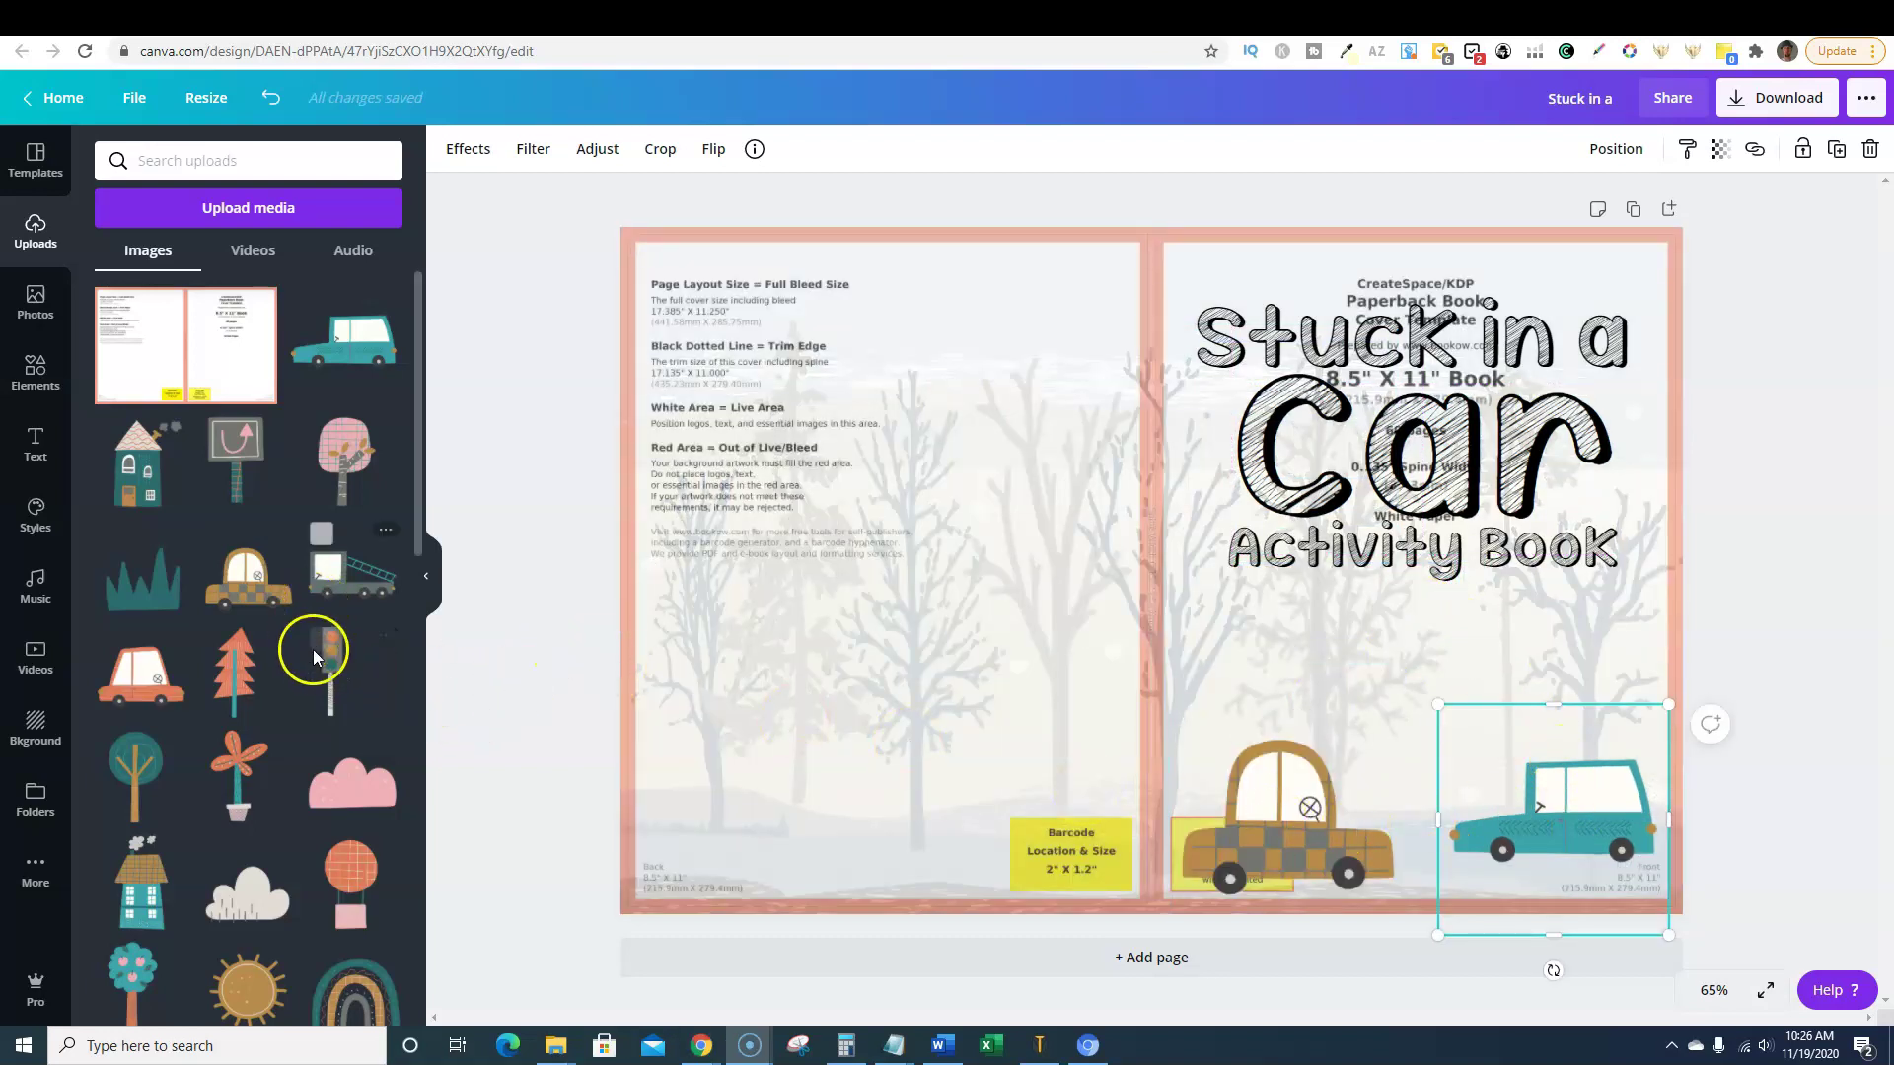
- Add the uploaded traffic light, scale it to fit under the title and stand it between the taxi and the teal car
left_click(330, 668)
left_click_drag(1068, 446, 1398, 543)
left_click(1300, 402)
left_click_drag(1300, 402, 1535, 642)
left_click_drag(1601, 709, 1458, 714)
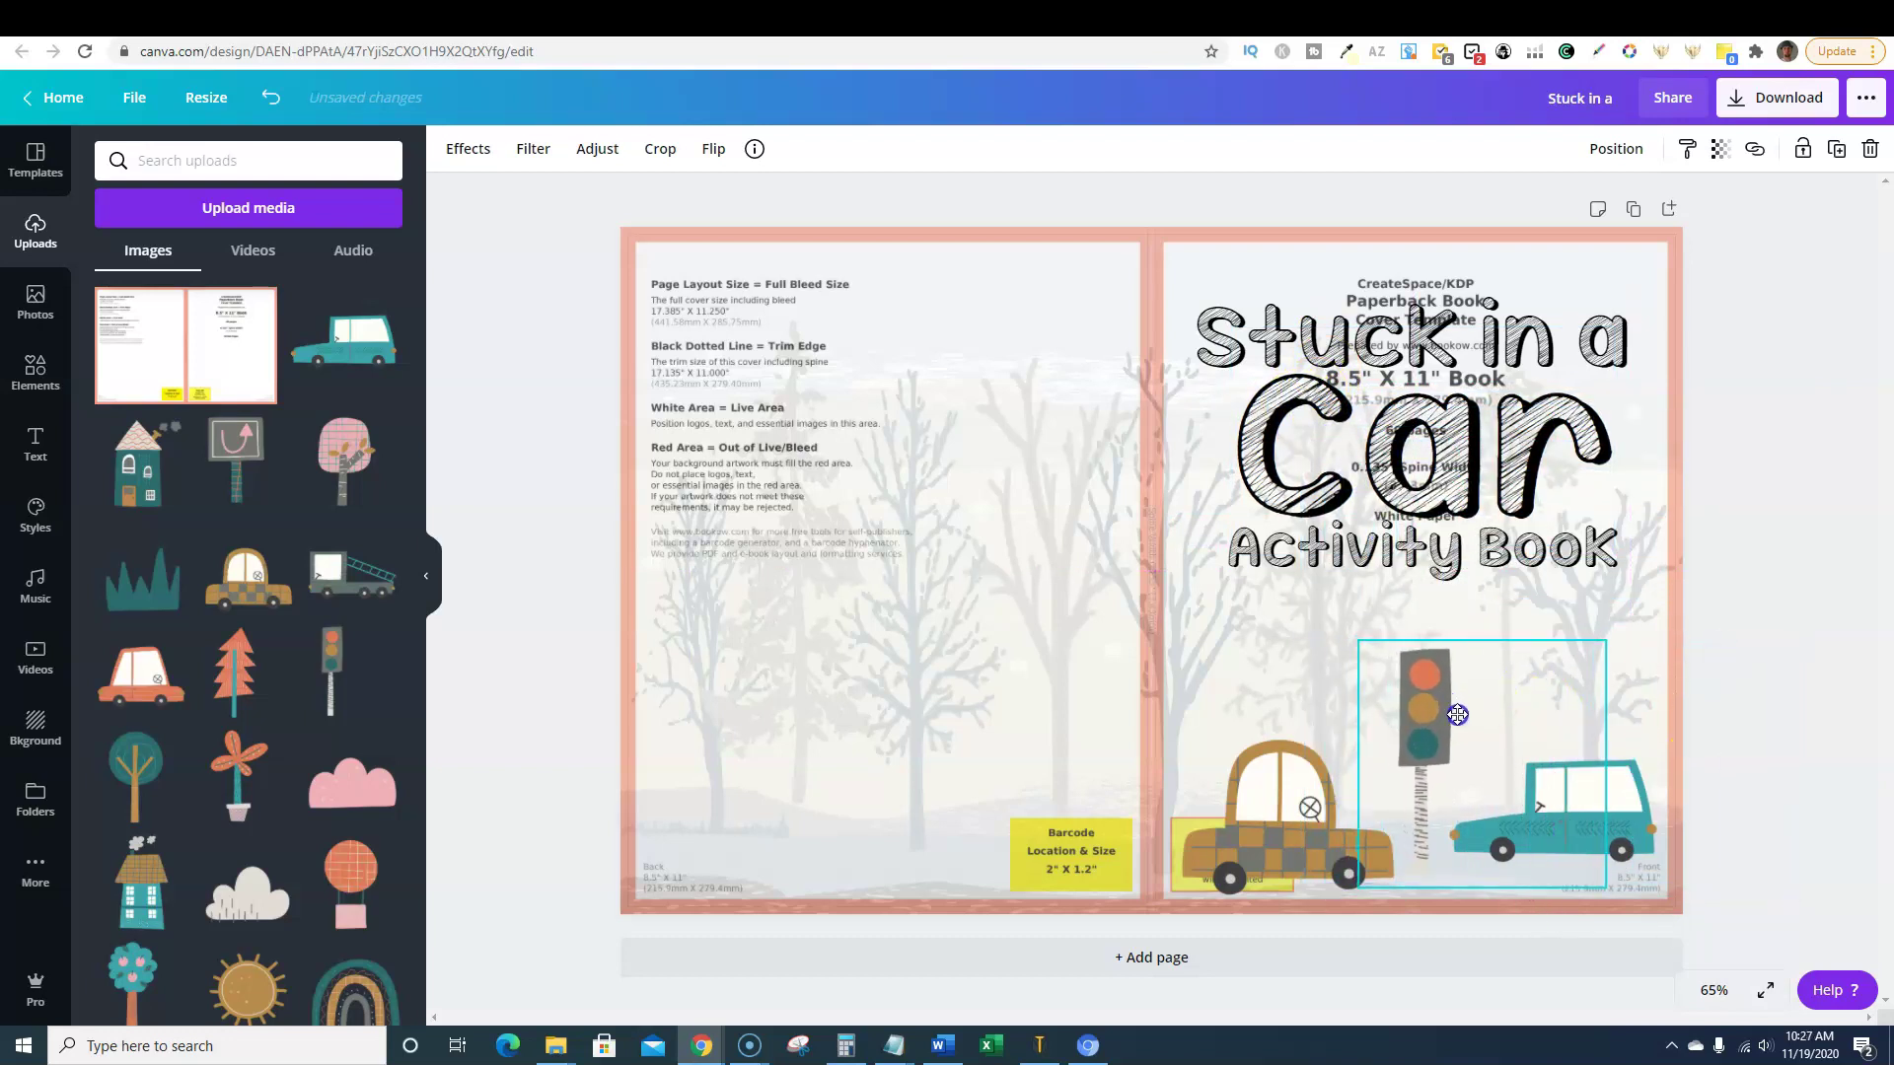
left_click(1353, 642)
left_click_drag(1354, 642, 1301, 612)
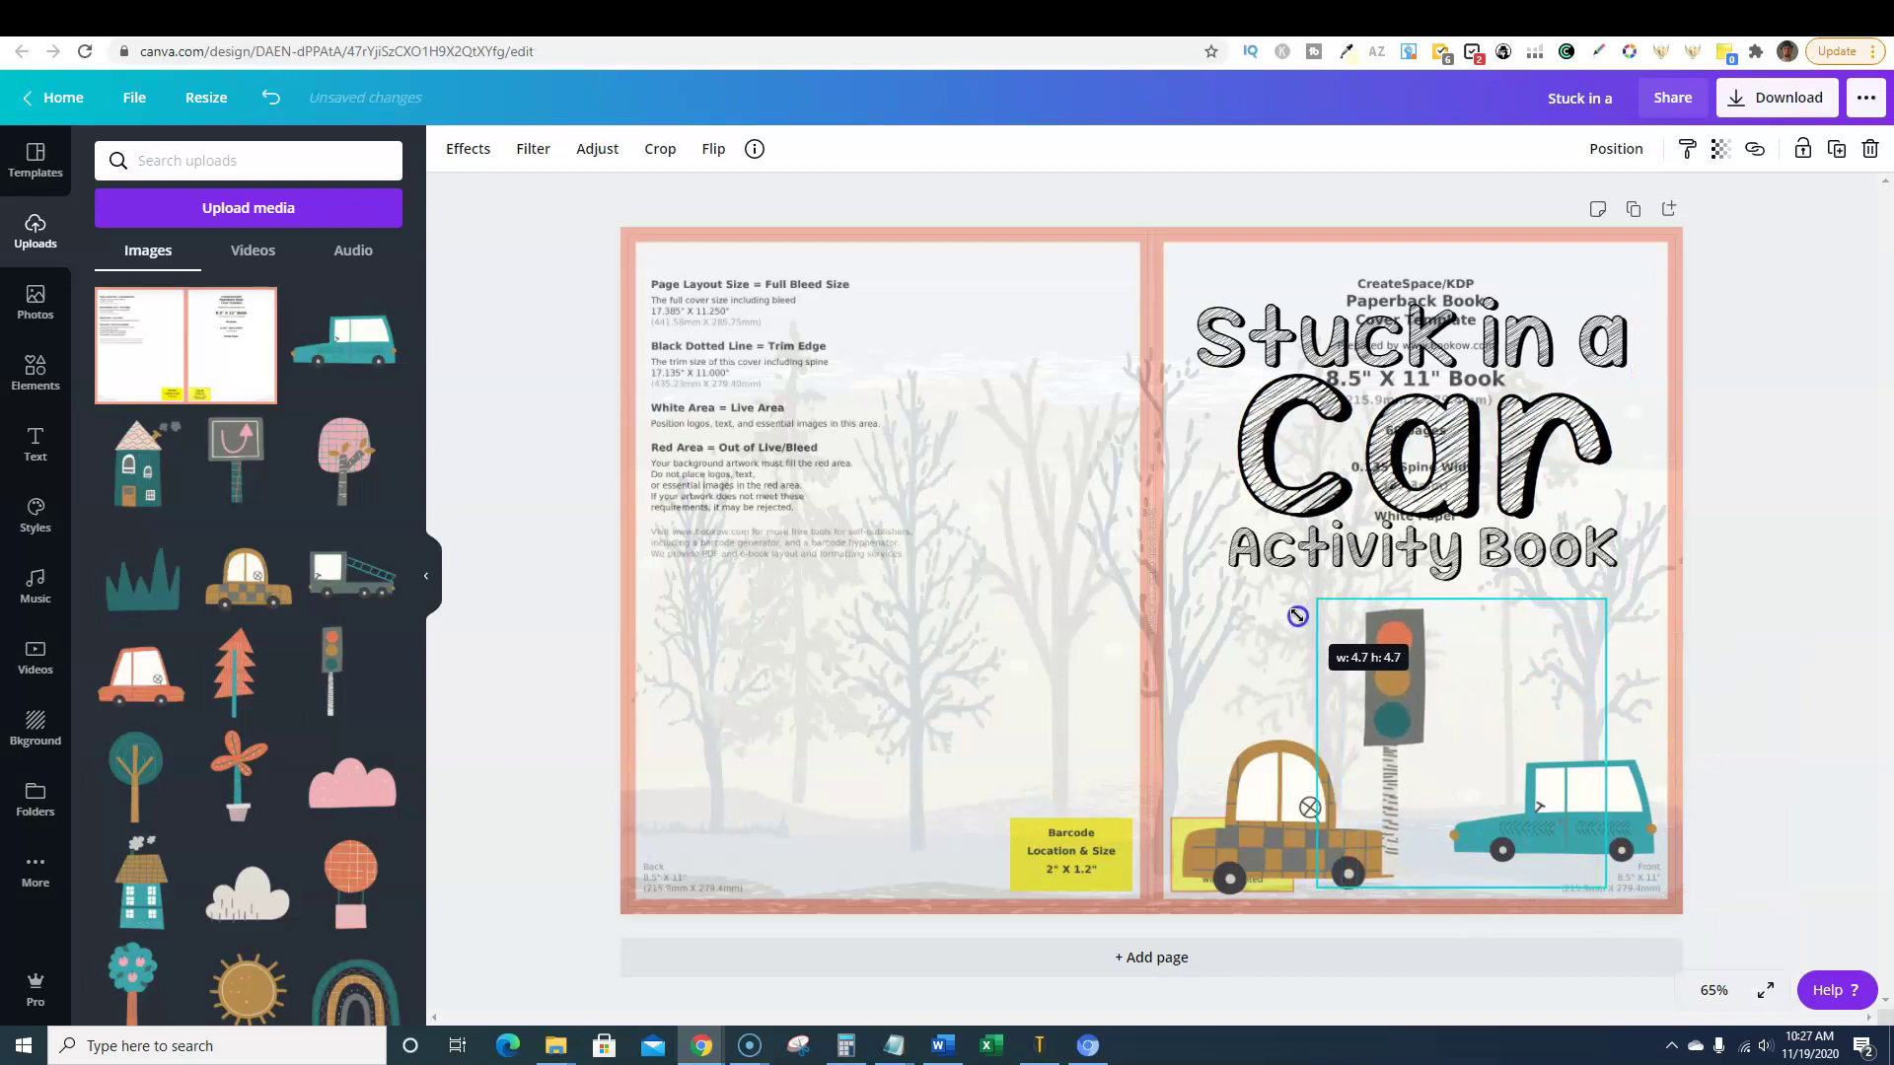
left_click_drag(1375, 689, 1423, 703)
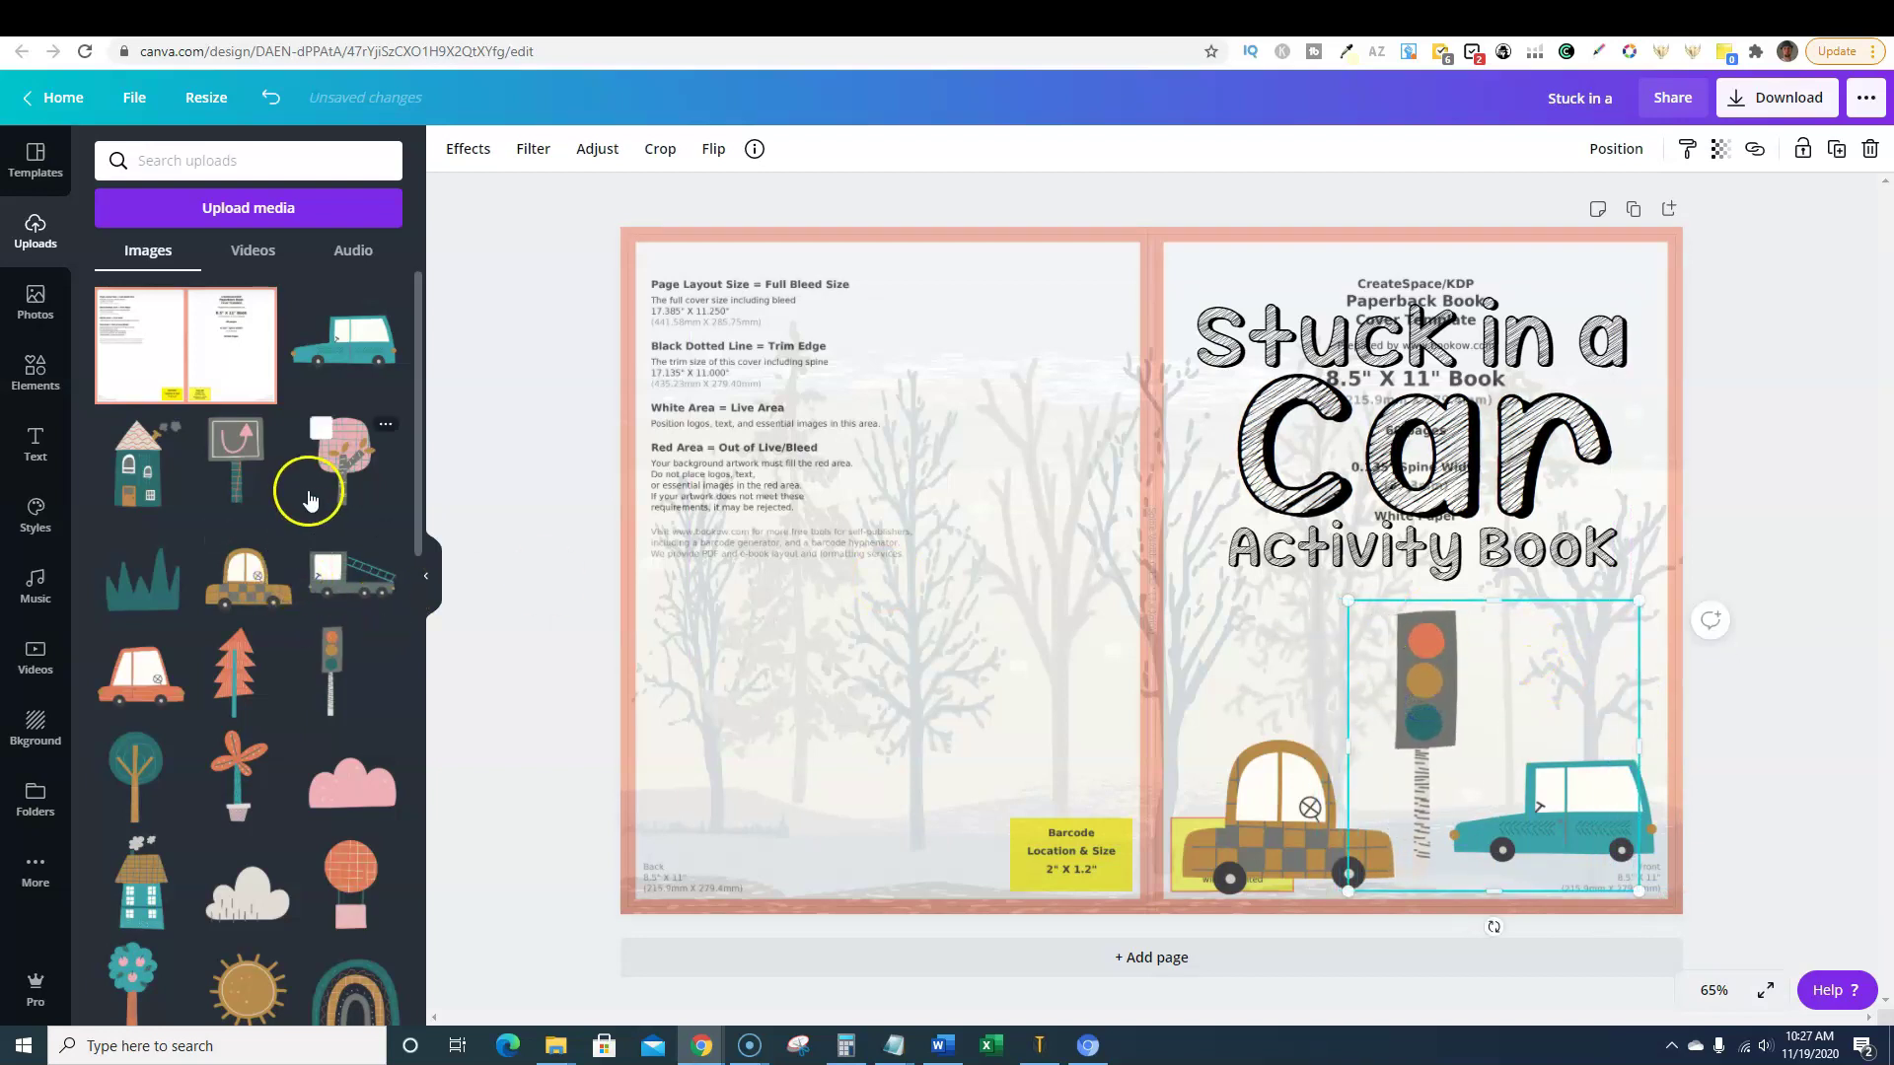
- Add the round teal tree, shrink it and layer it behind the checkered taxi on the front cover
scroll(299, 533, "down", 3)
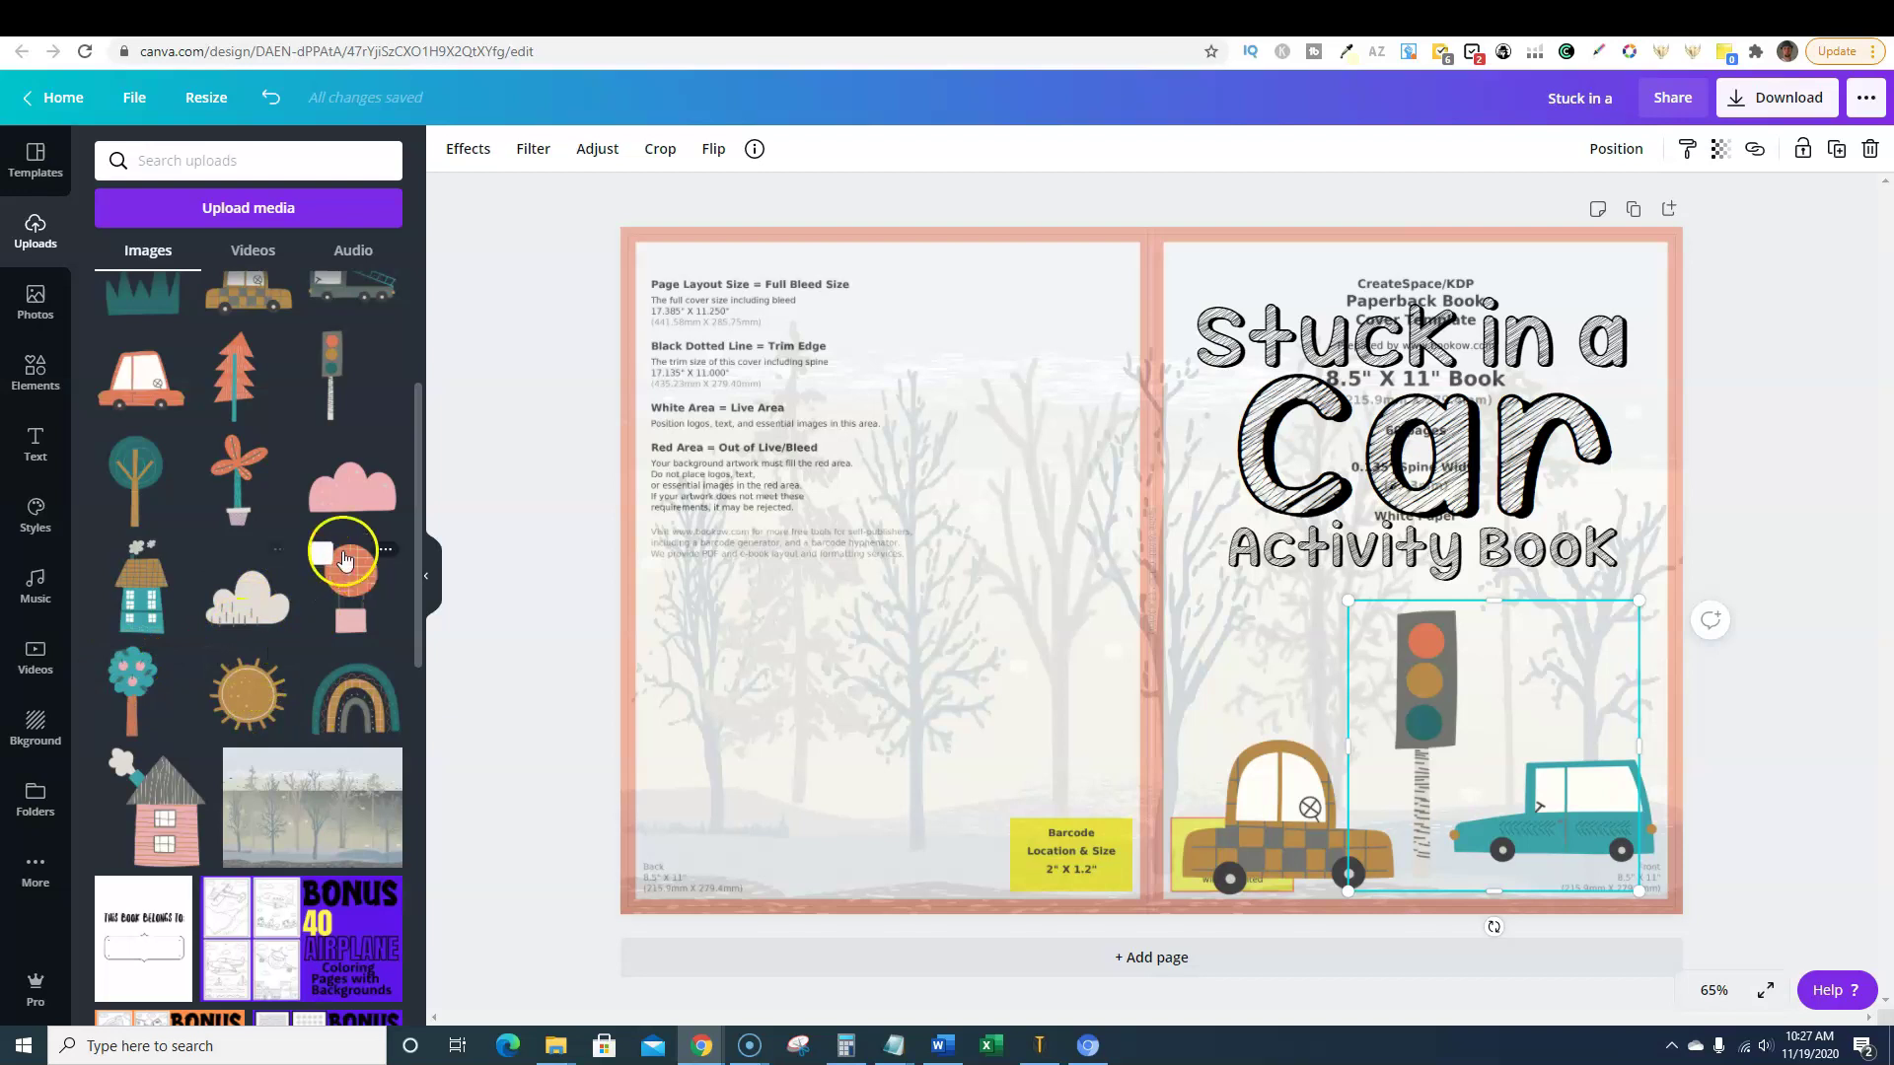
left_click(143, 481)
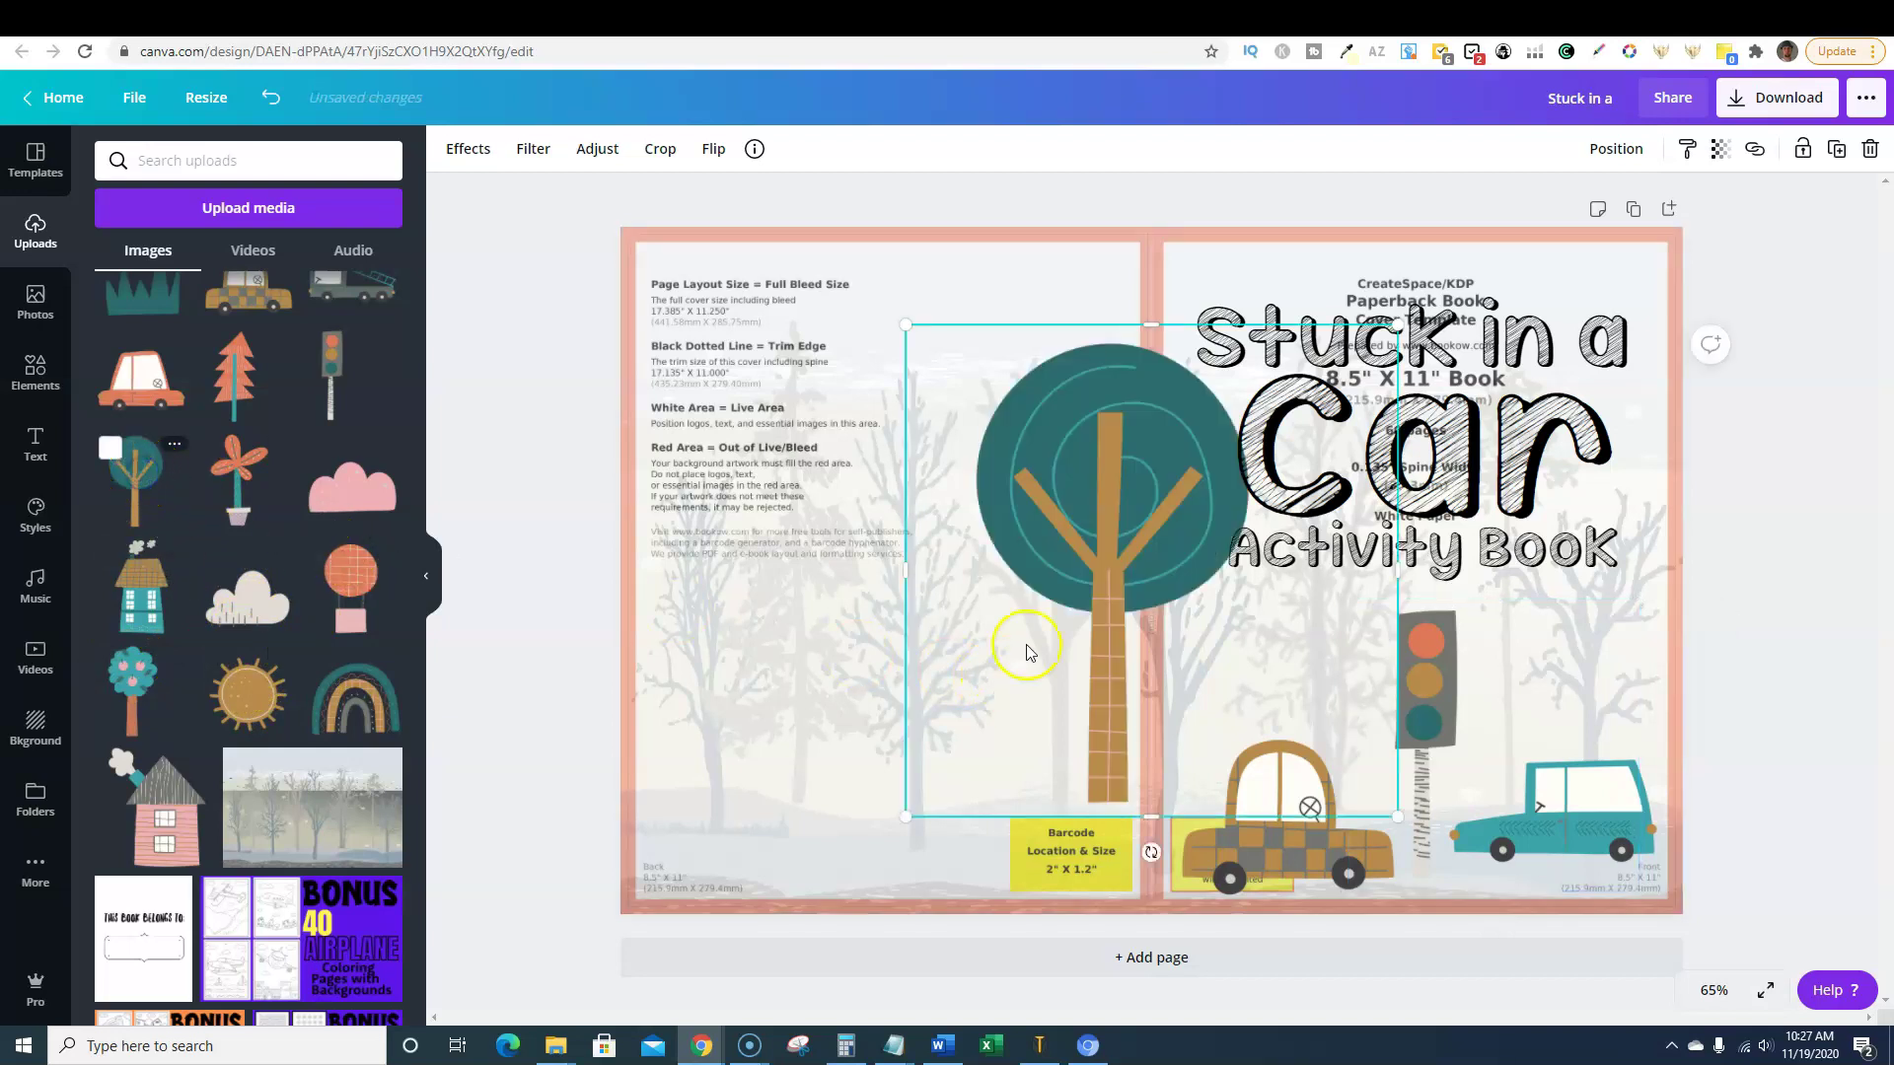
left_click_drag(902, 328, 1079, 499)
left_click_drag(1183, 598, 1233, 633)
left_click(1615, 150)
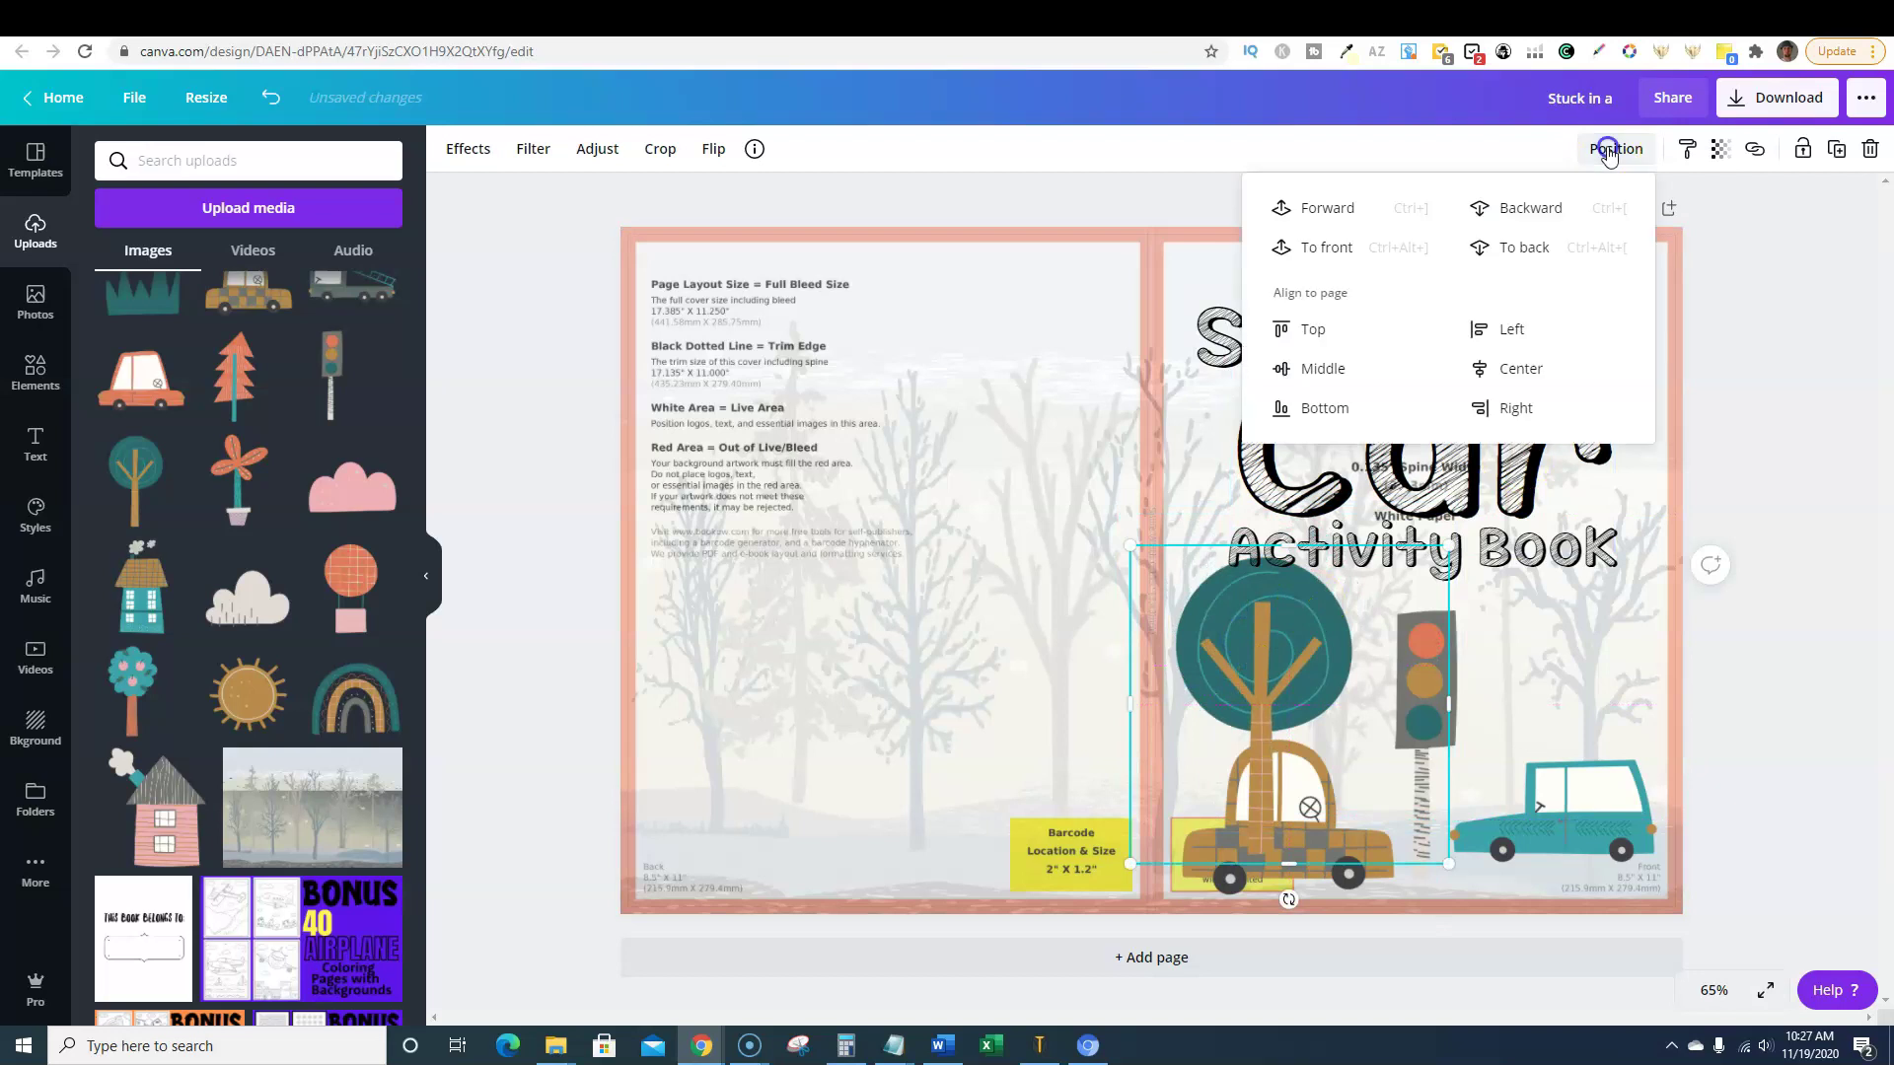
left_click(1547, 204)
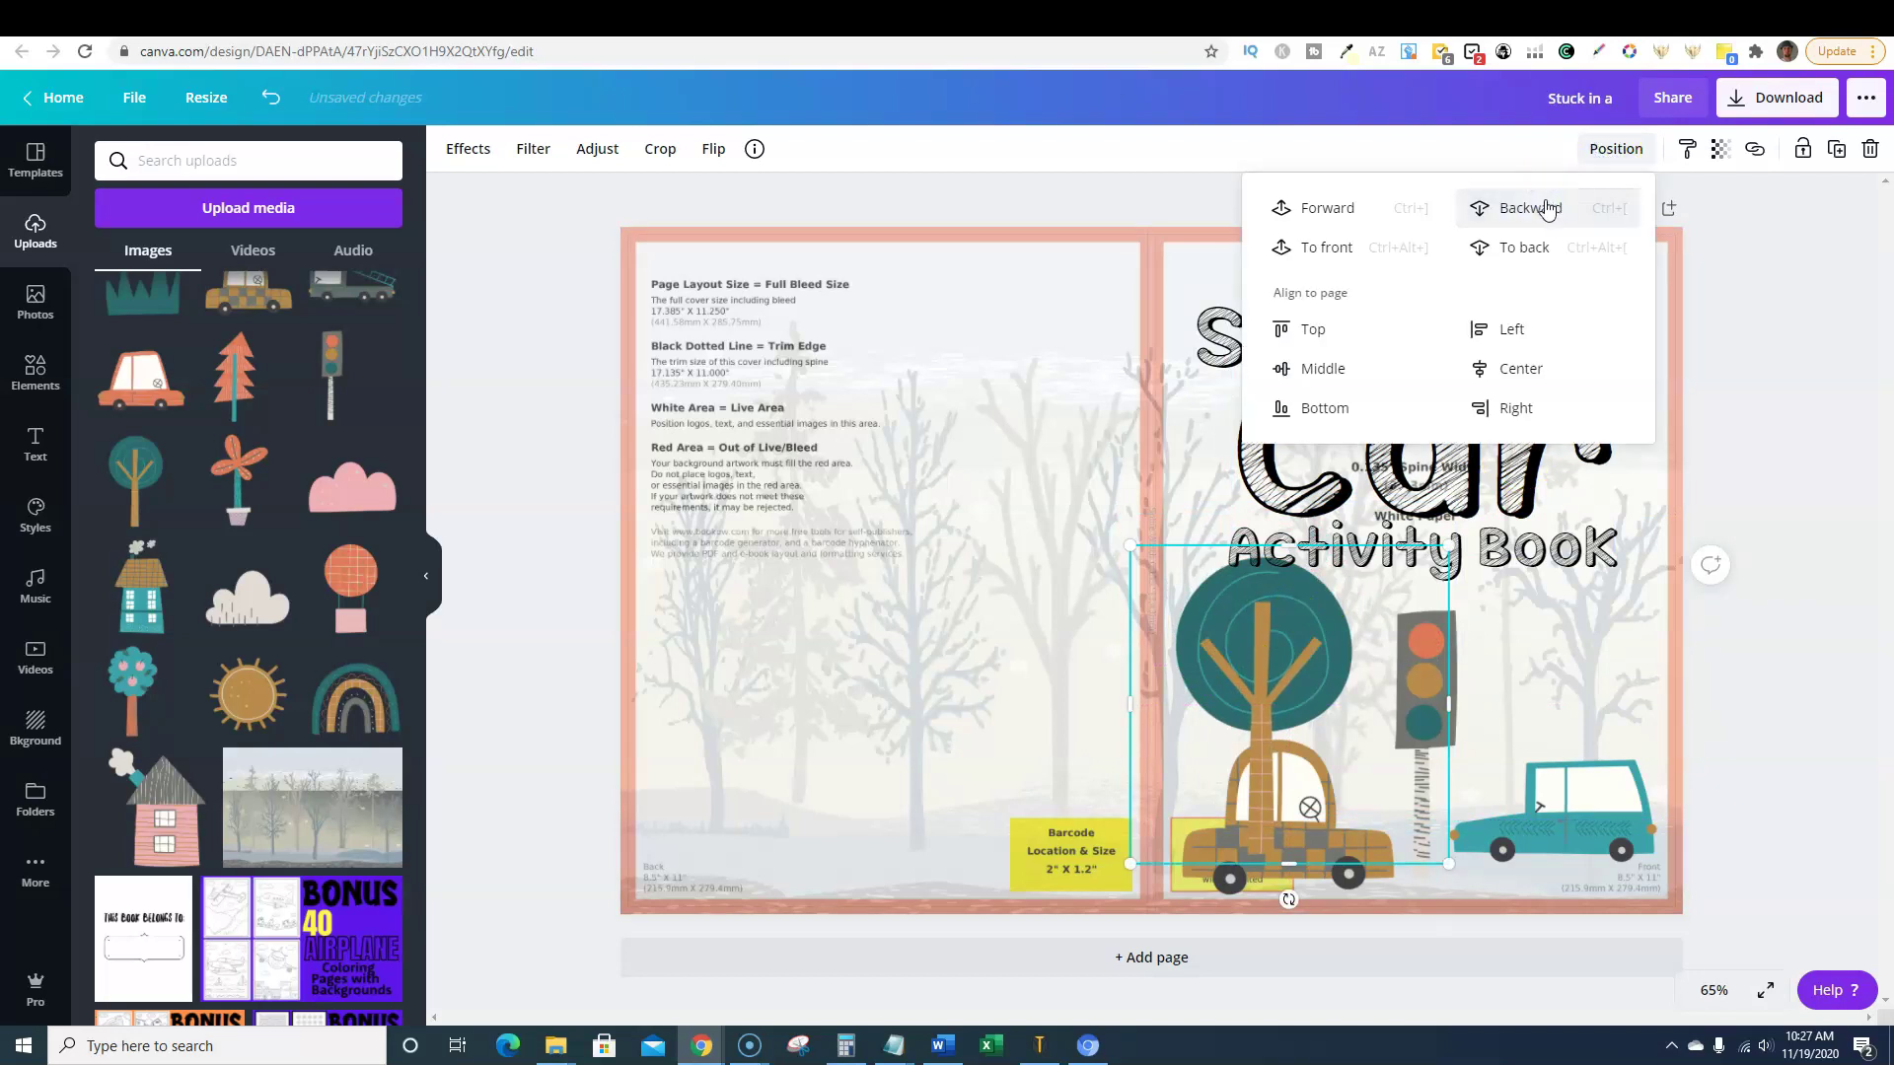
left_click(1546, 206)
left_click(1546, 208)
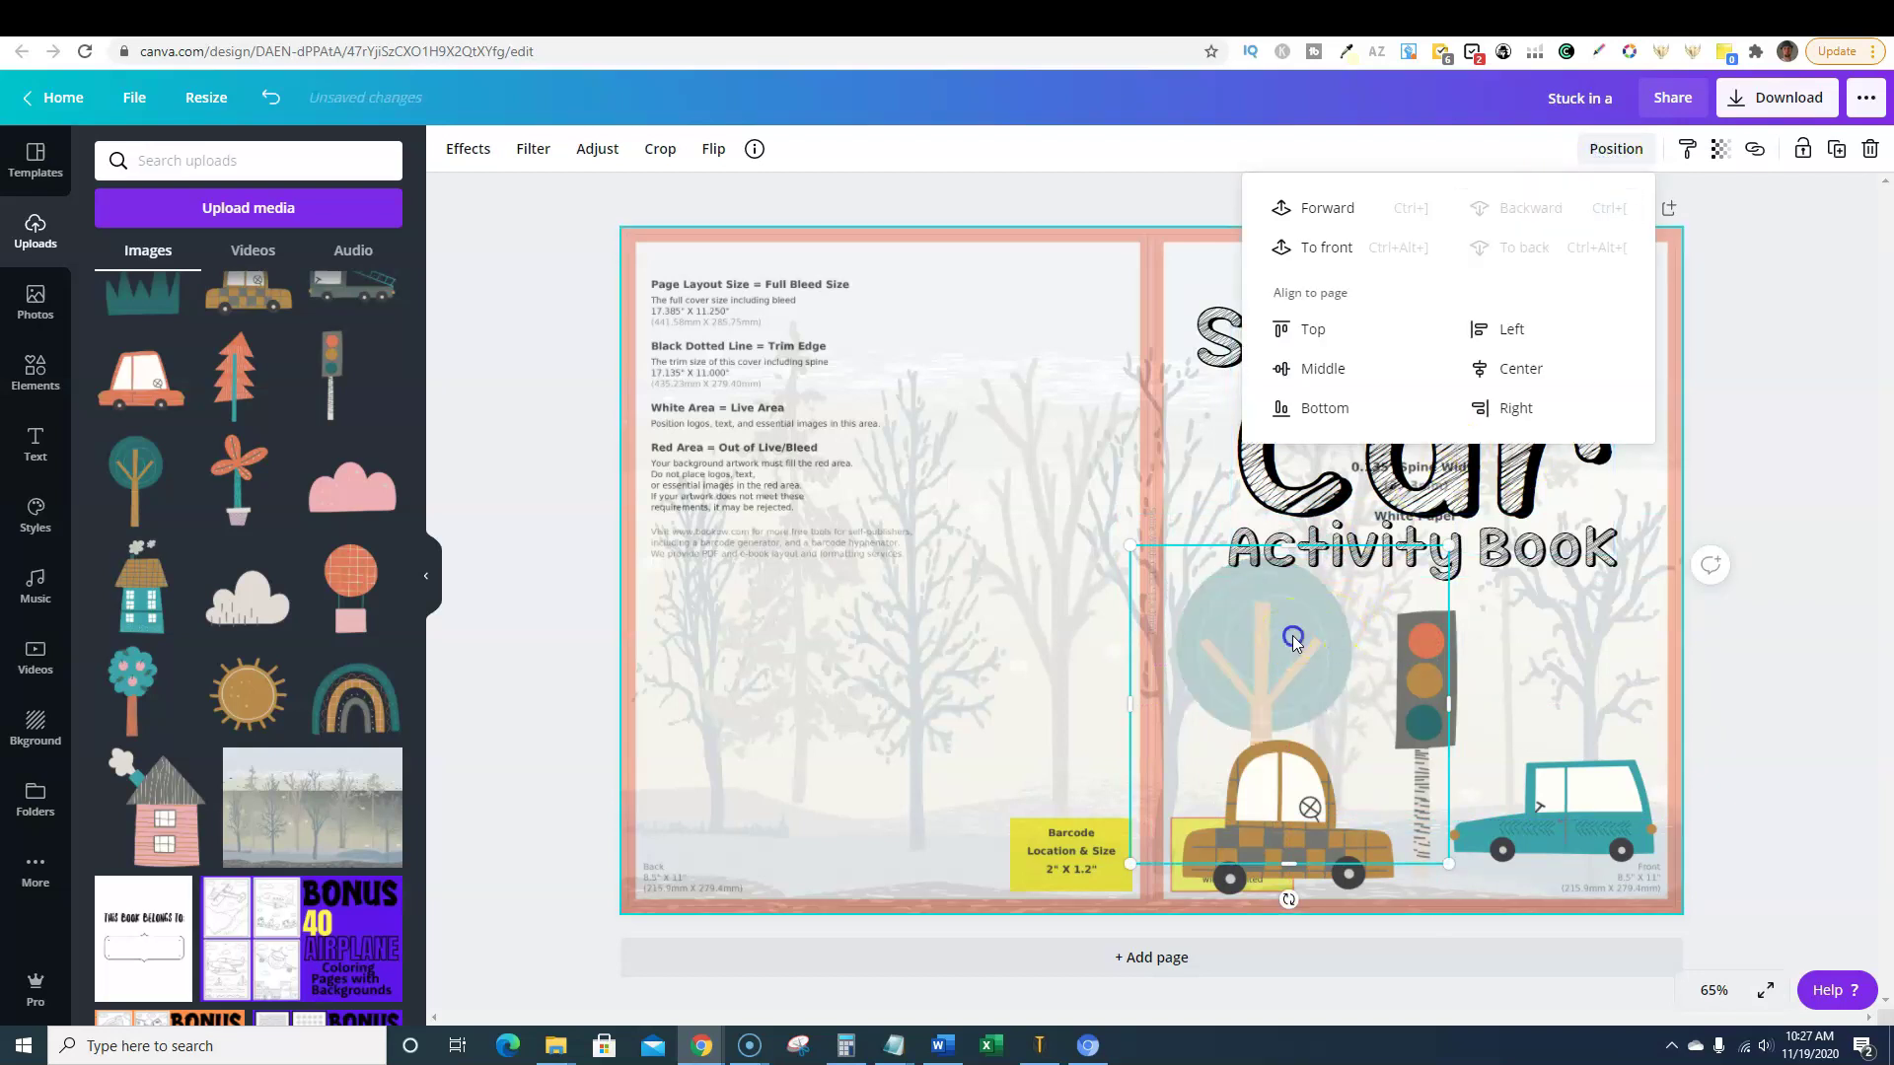
left_click(1752, 586)
left_click(1498, 616)
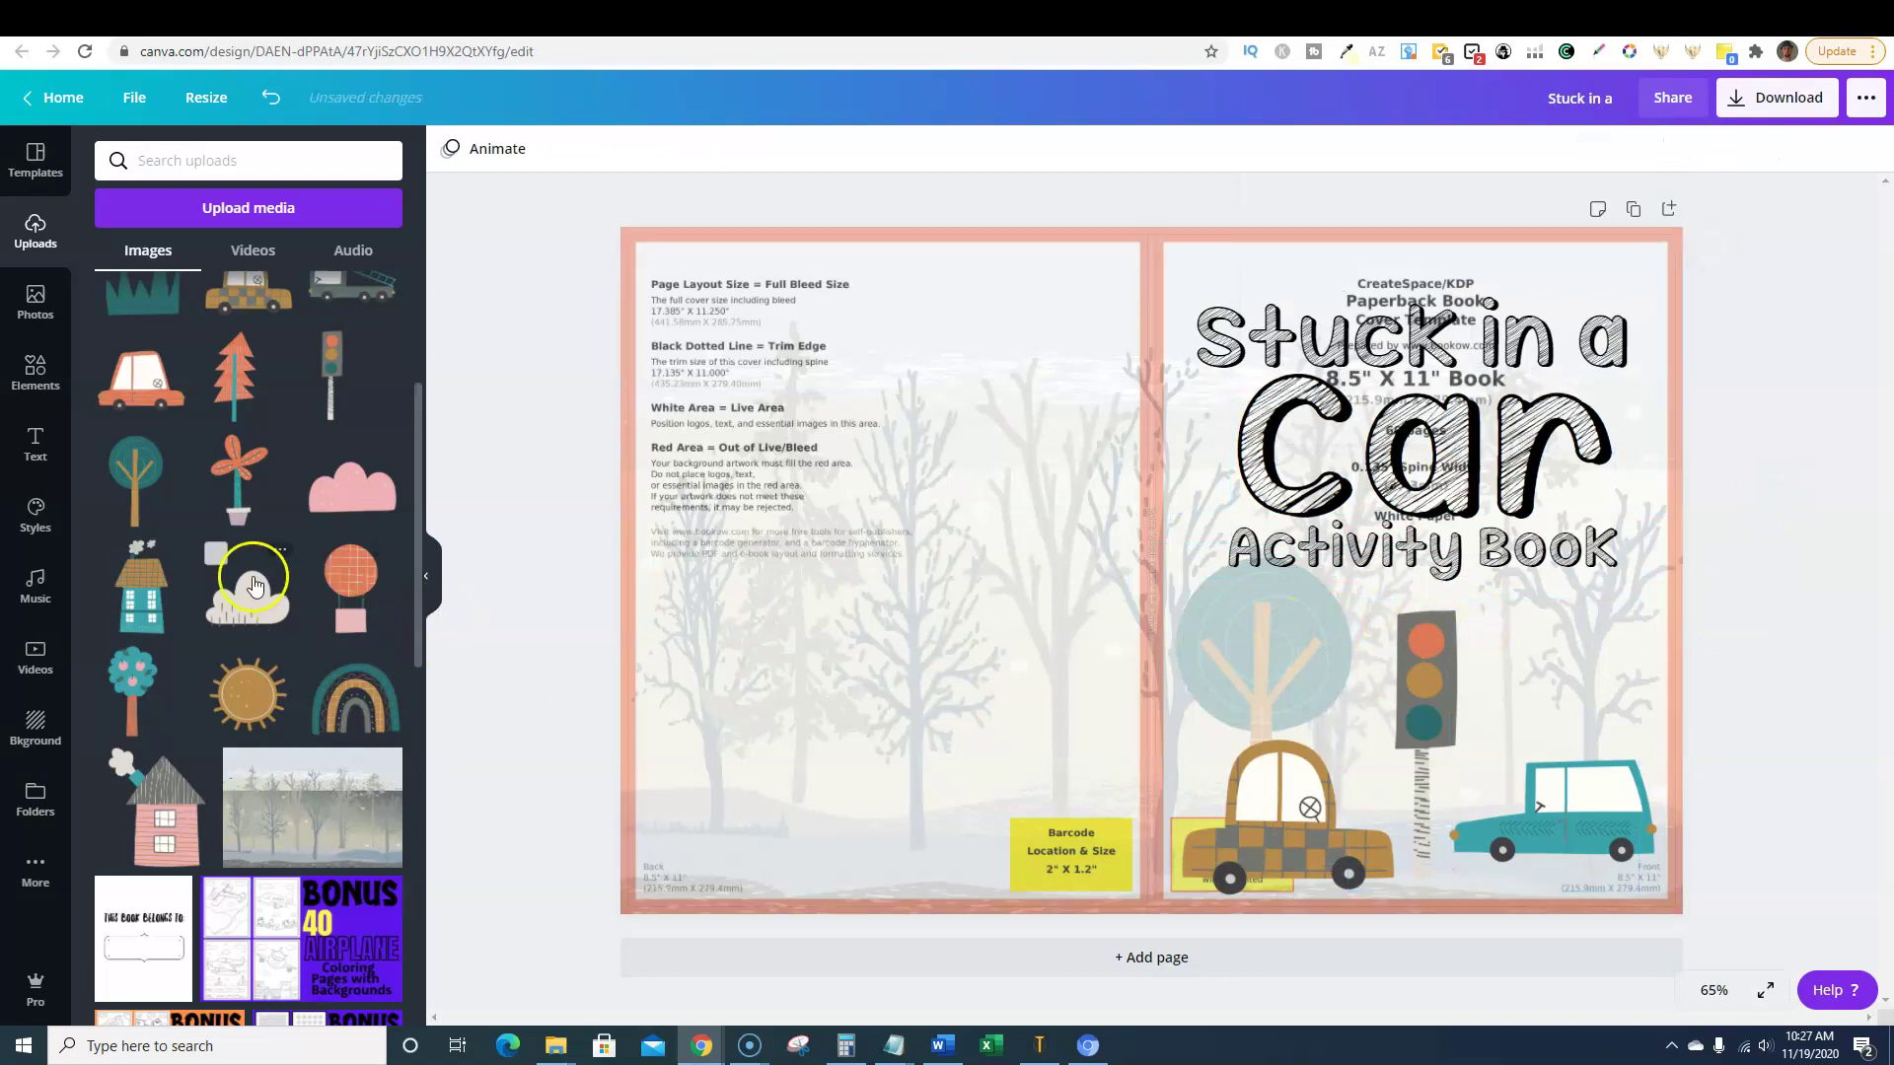
- Add the pink house with the smoking chimney, shrink it and place it at the bottom of the back cover
scroll(229, 626, "down", 3)
scroll(247, 651, "up", 1)
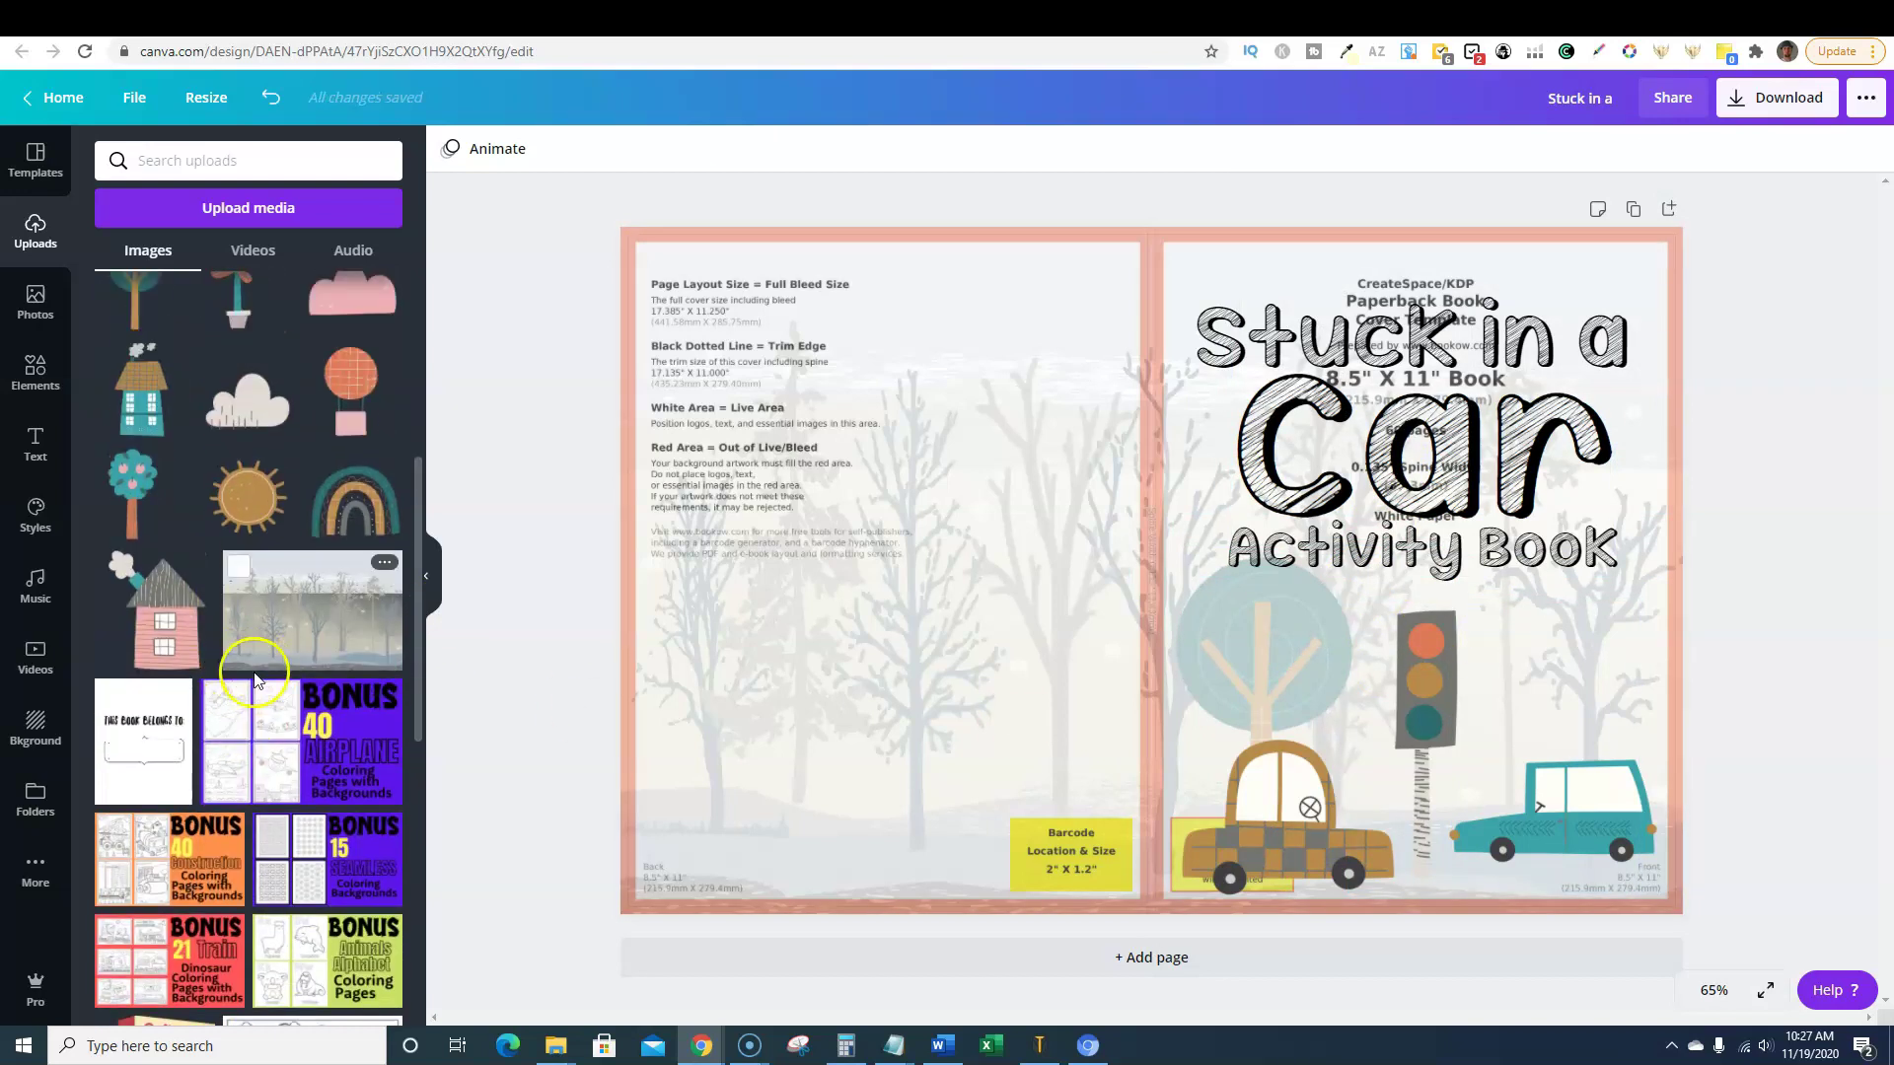
left_click(193, 653)
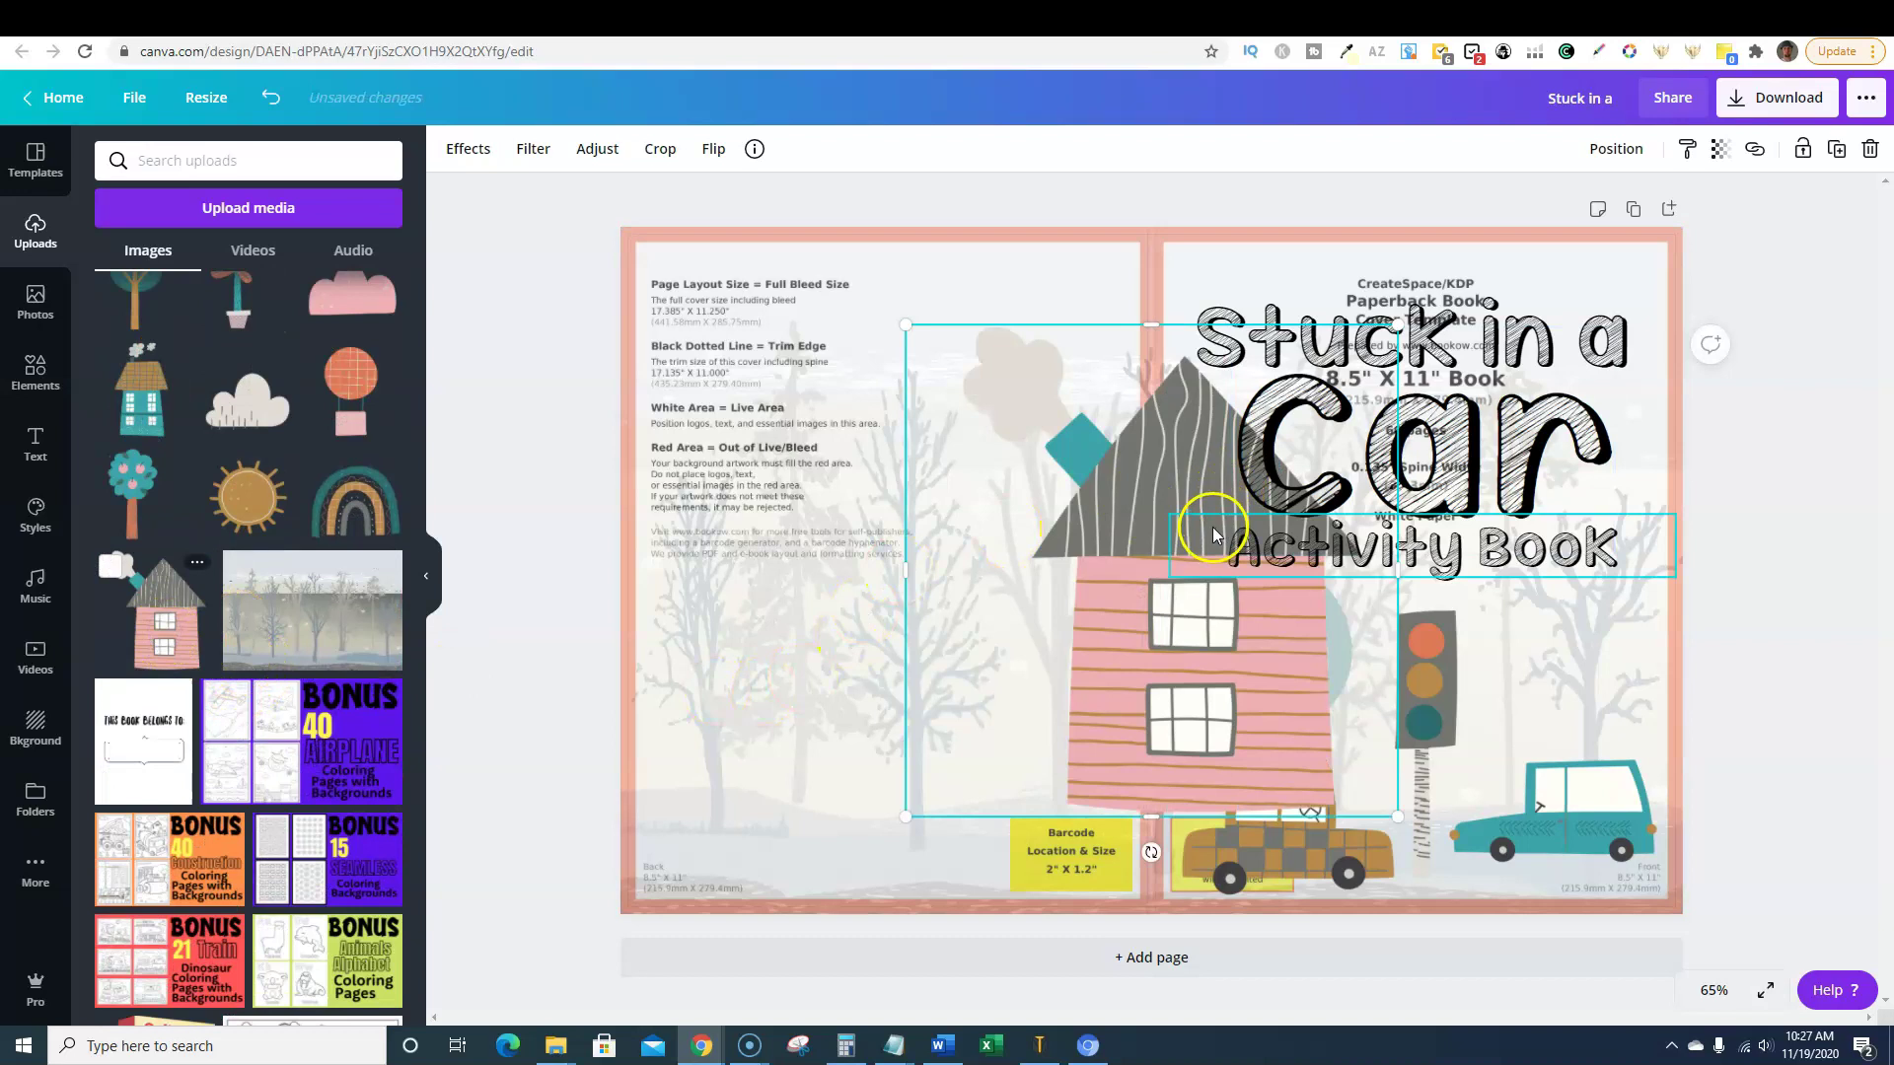
left_click_drag(1149, 548, 801, 570)
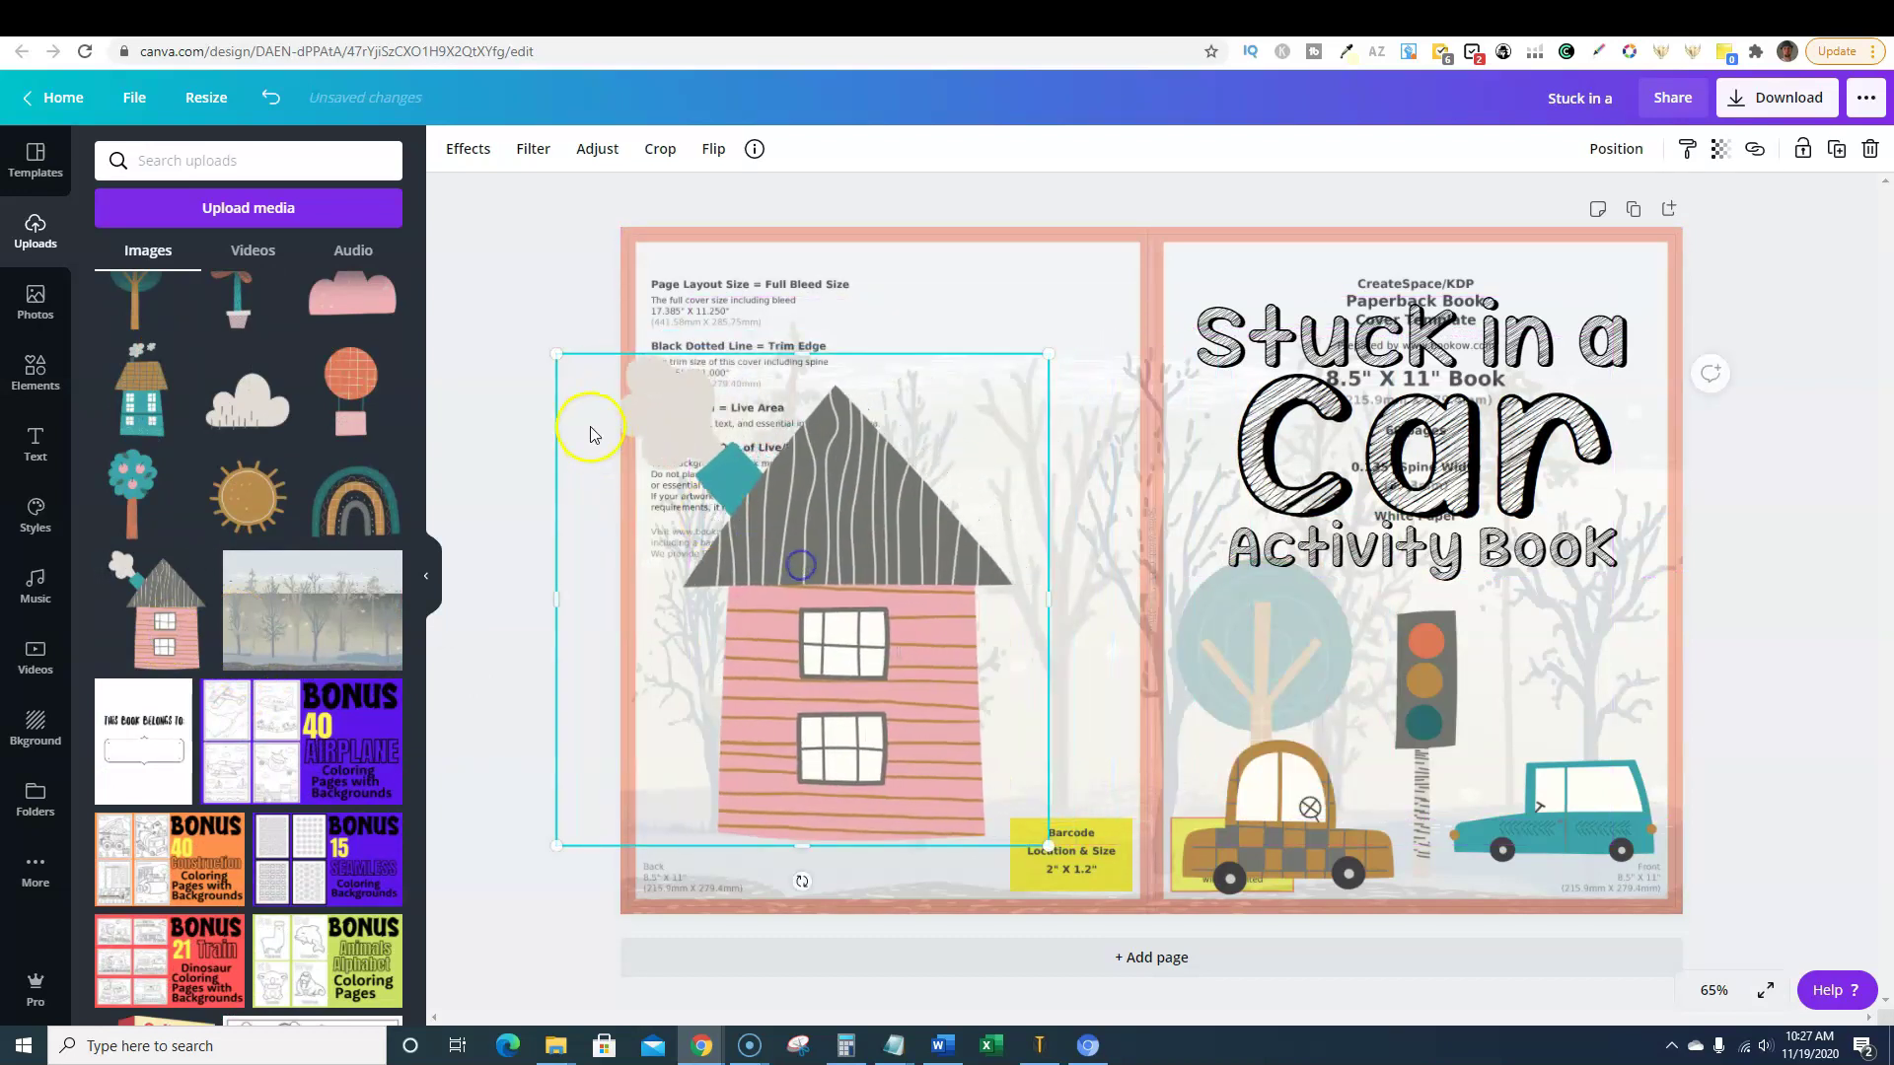
left_click_drag(554, 357, 795, 698)
left_click_drag(913, 769, 832, 816)
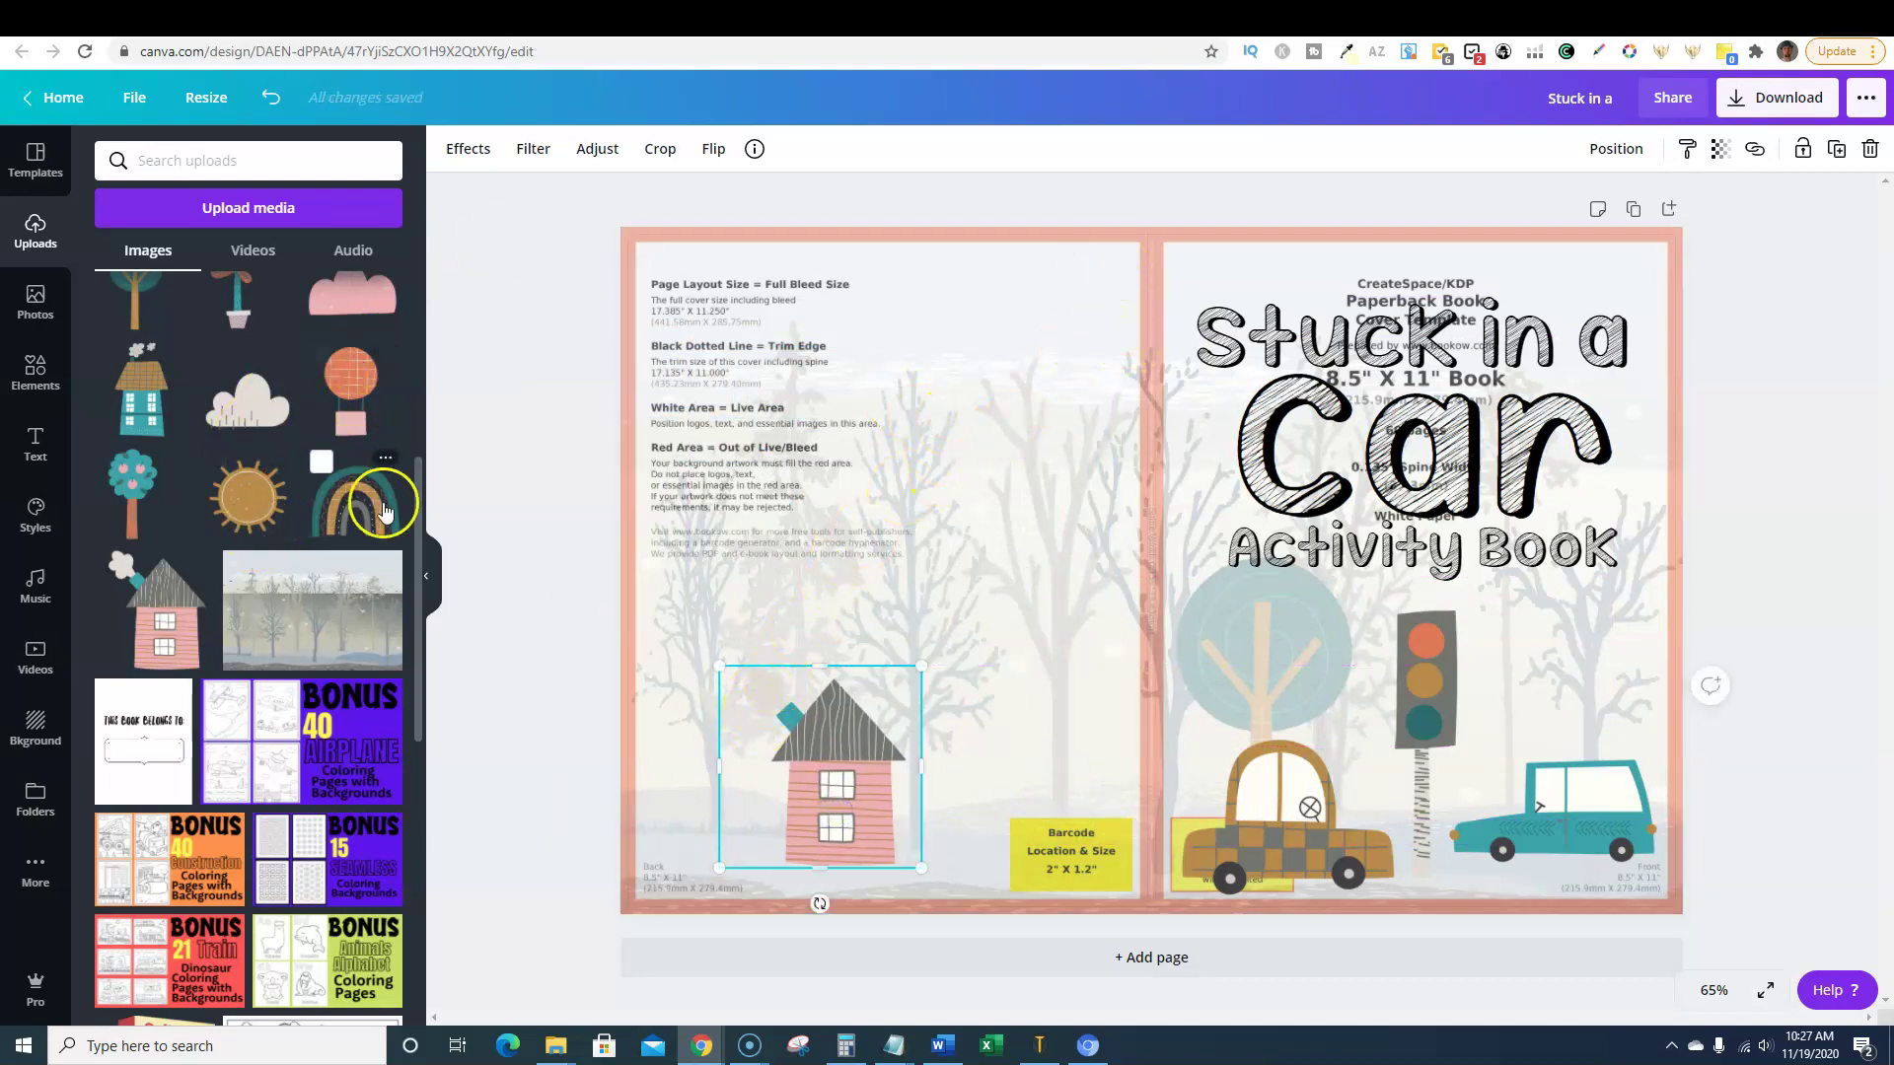
- Add the uploaded ladder truck, shrink it and move it onto the back cover above the house
scroll(203, 622, "up", 5)
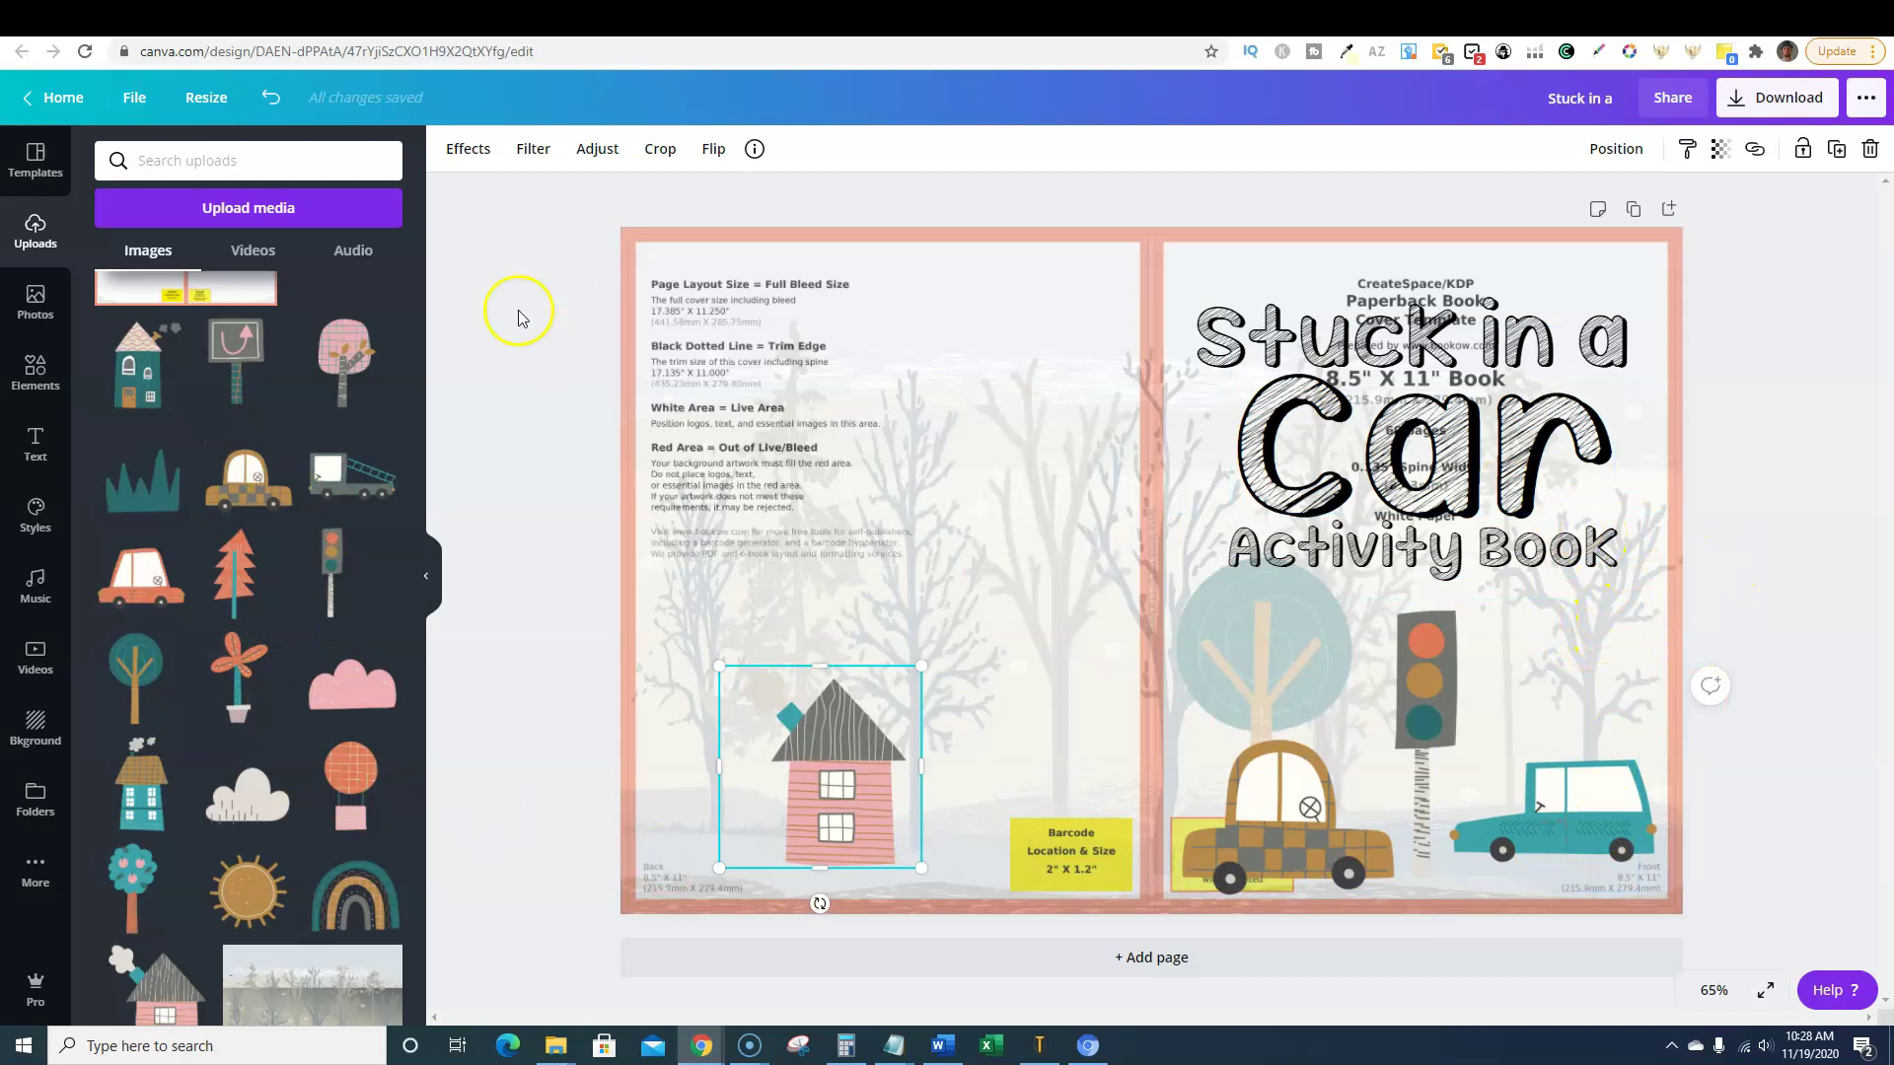
left_click(352, 477)
left_click_drag(911, 327, 1128, 618)
left_click_drag(1199, 746, 975, 384)
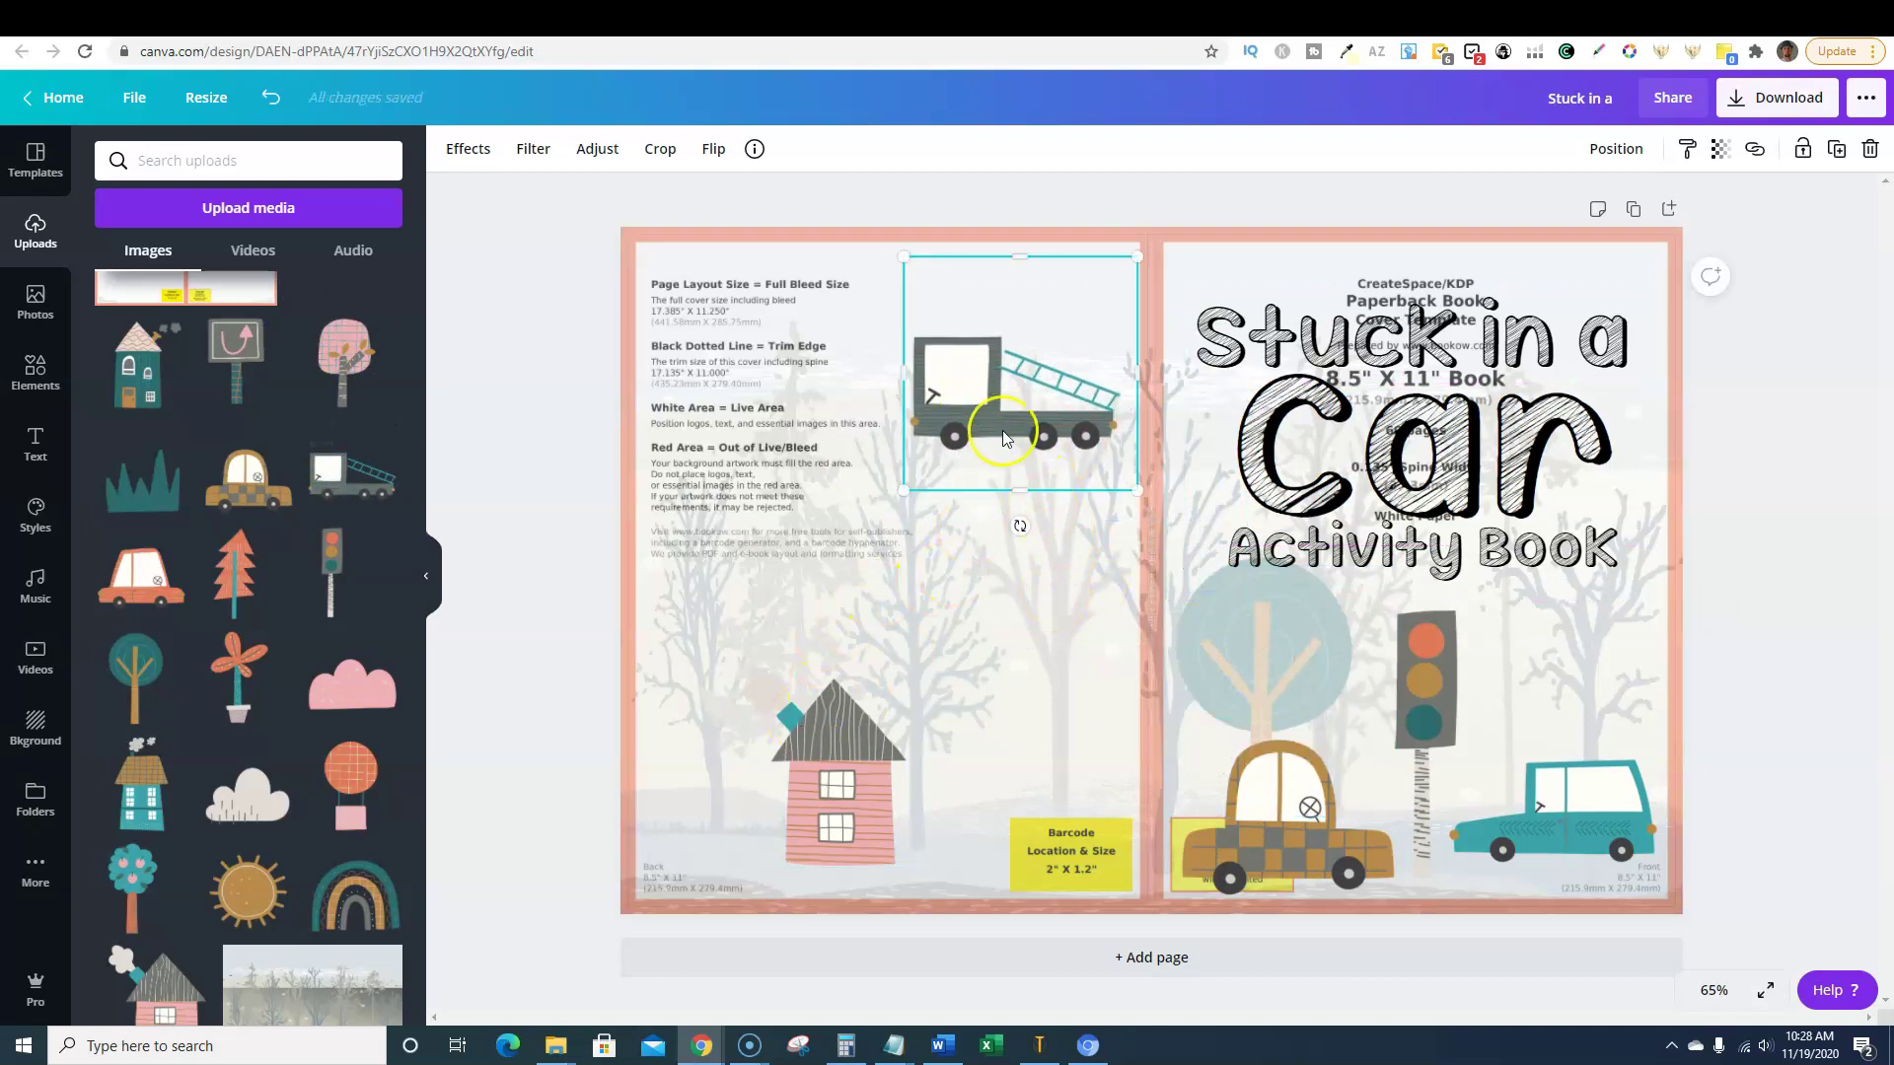
left_click_drag(986, 398, 784, 538)
- Shift the pink house next to the barcode area, then shrink the ladder truck and set it to the house's left
left_click(836, 777)
left_click_drag(837, 778, 937, 794)
left_click(770, 536)
left_click_drag(770, 536, 741, 634)
left_click_drag(671, 493, 697, 702)
left_click_drag(770, 780, 789, 836)
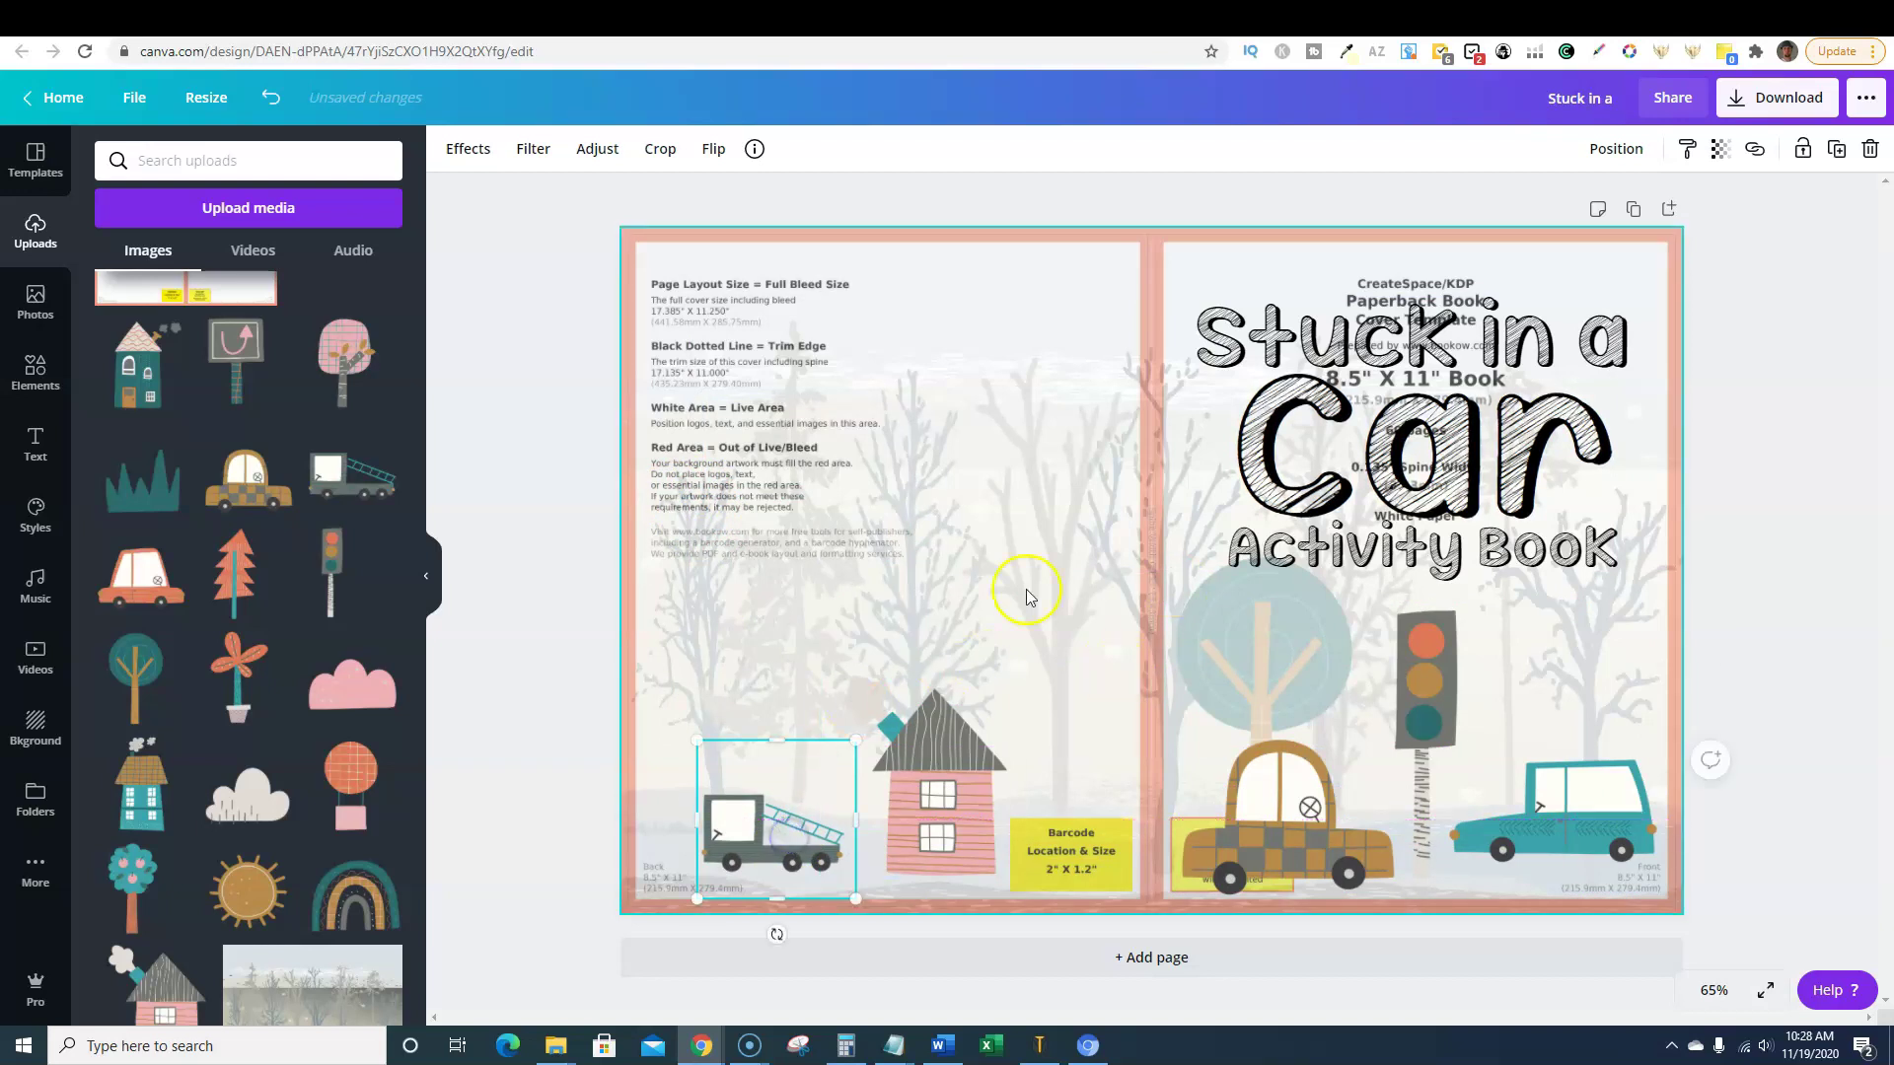
- Delete the semi-transparent KDP cover template overlay from the design
left_click(1028, 313)
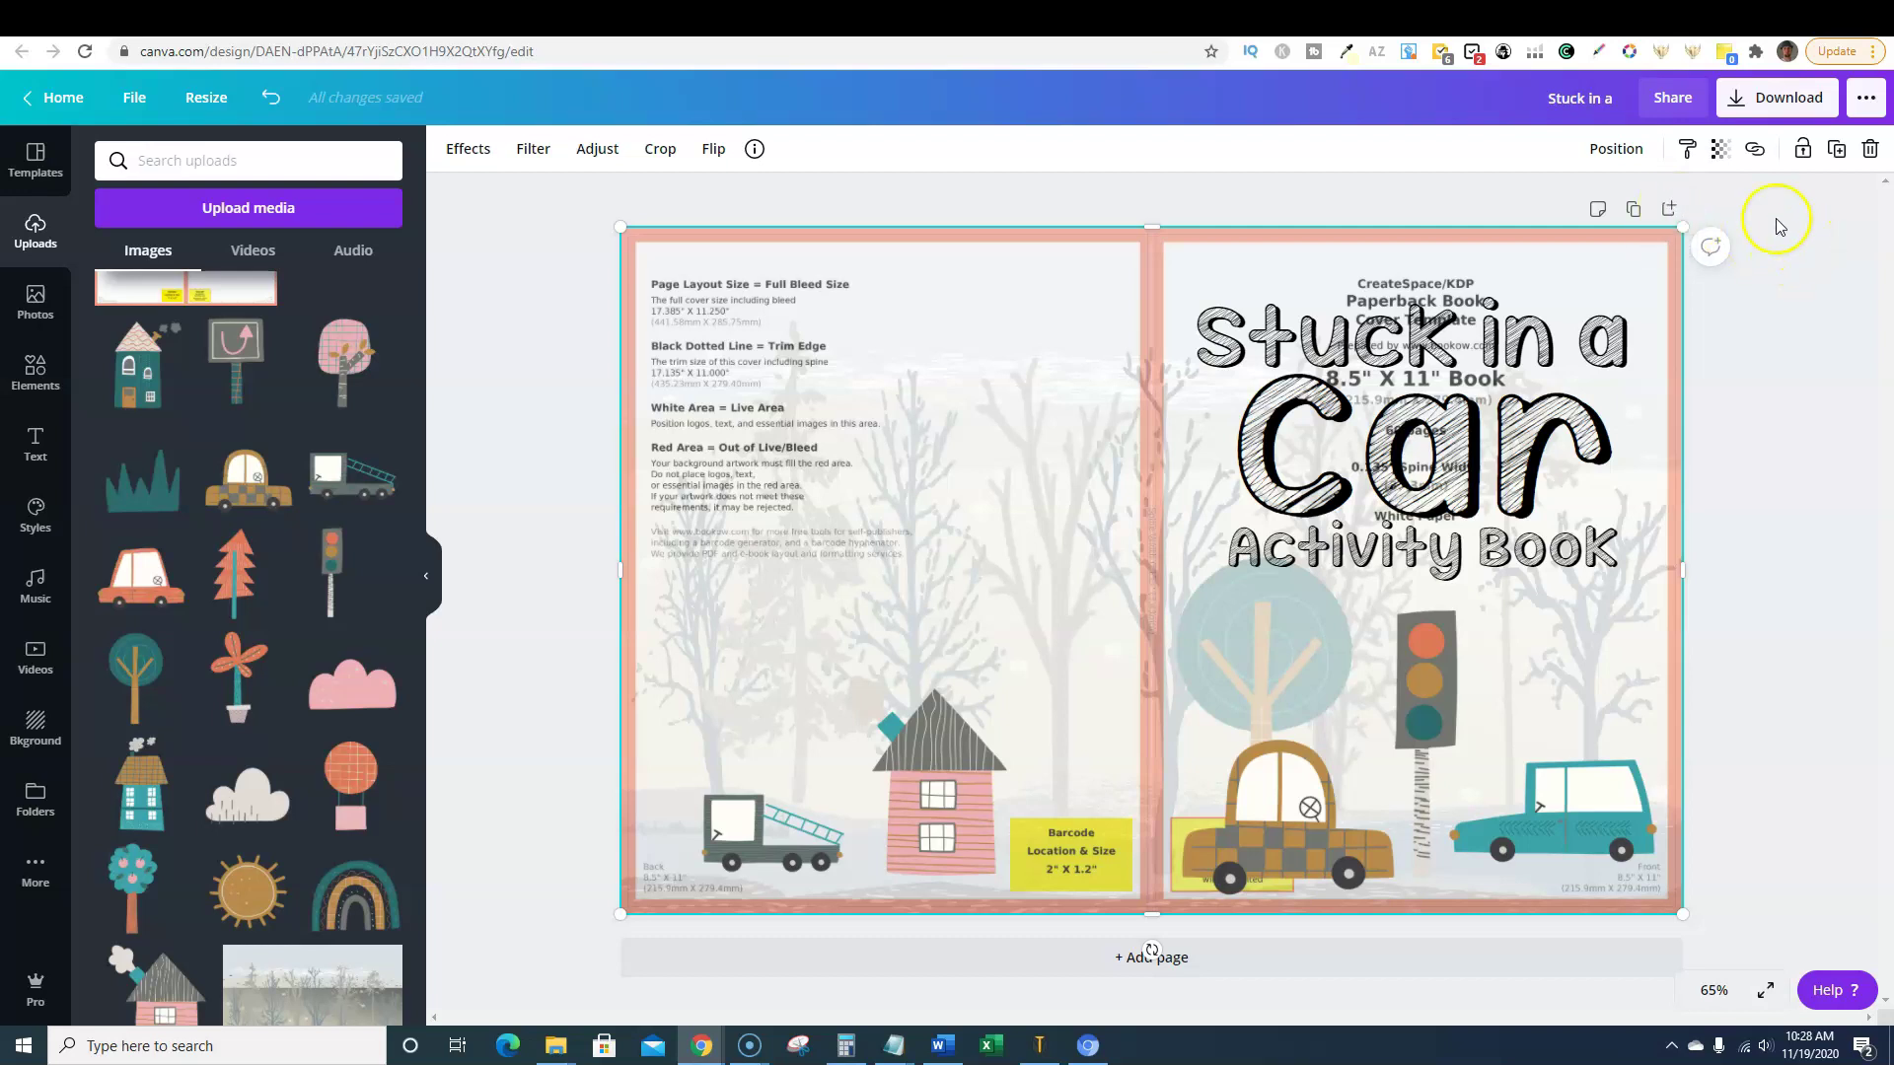
left_click(1662, 256)
left_click_drag(634, 231, 710, 293)
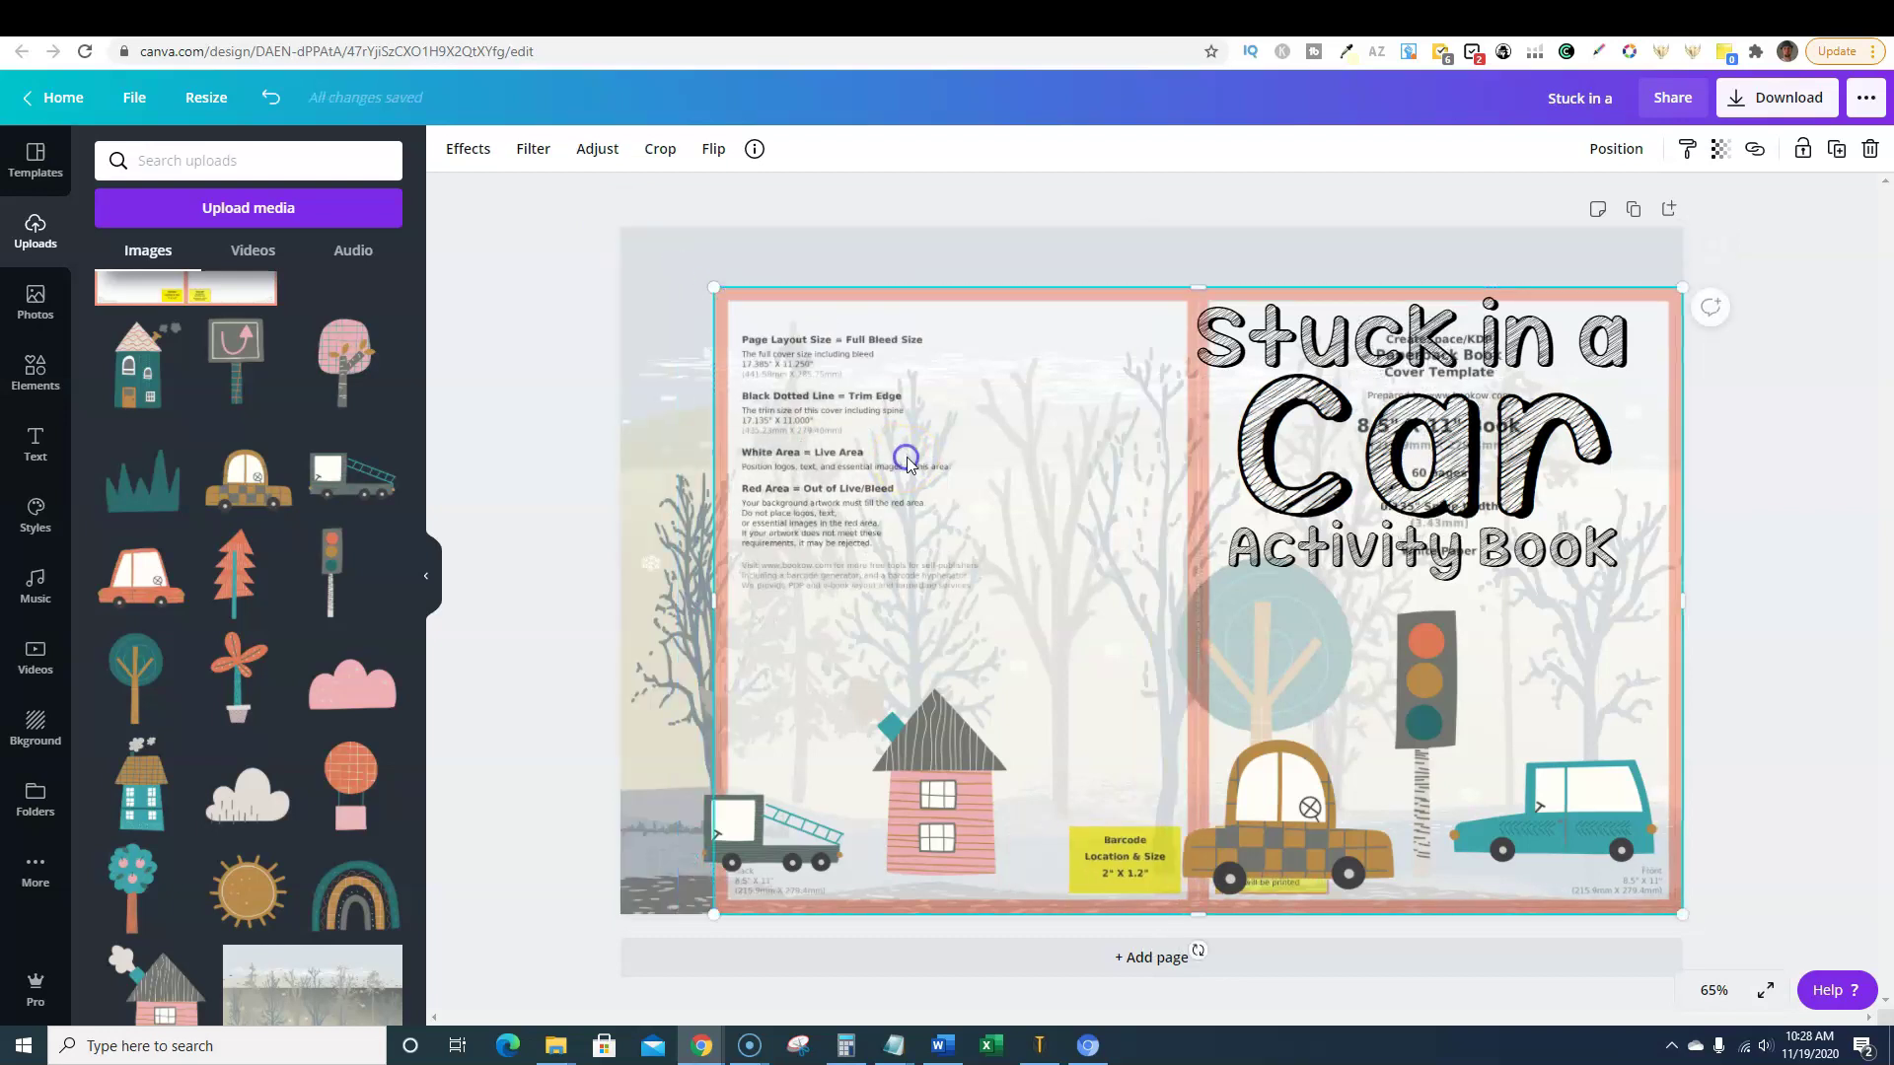
key("Delete")
left_click(1156, 565)
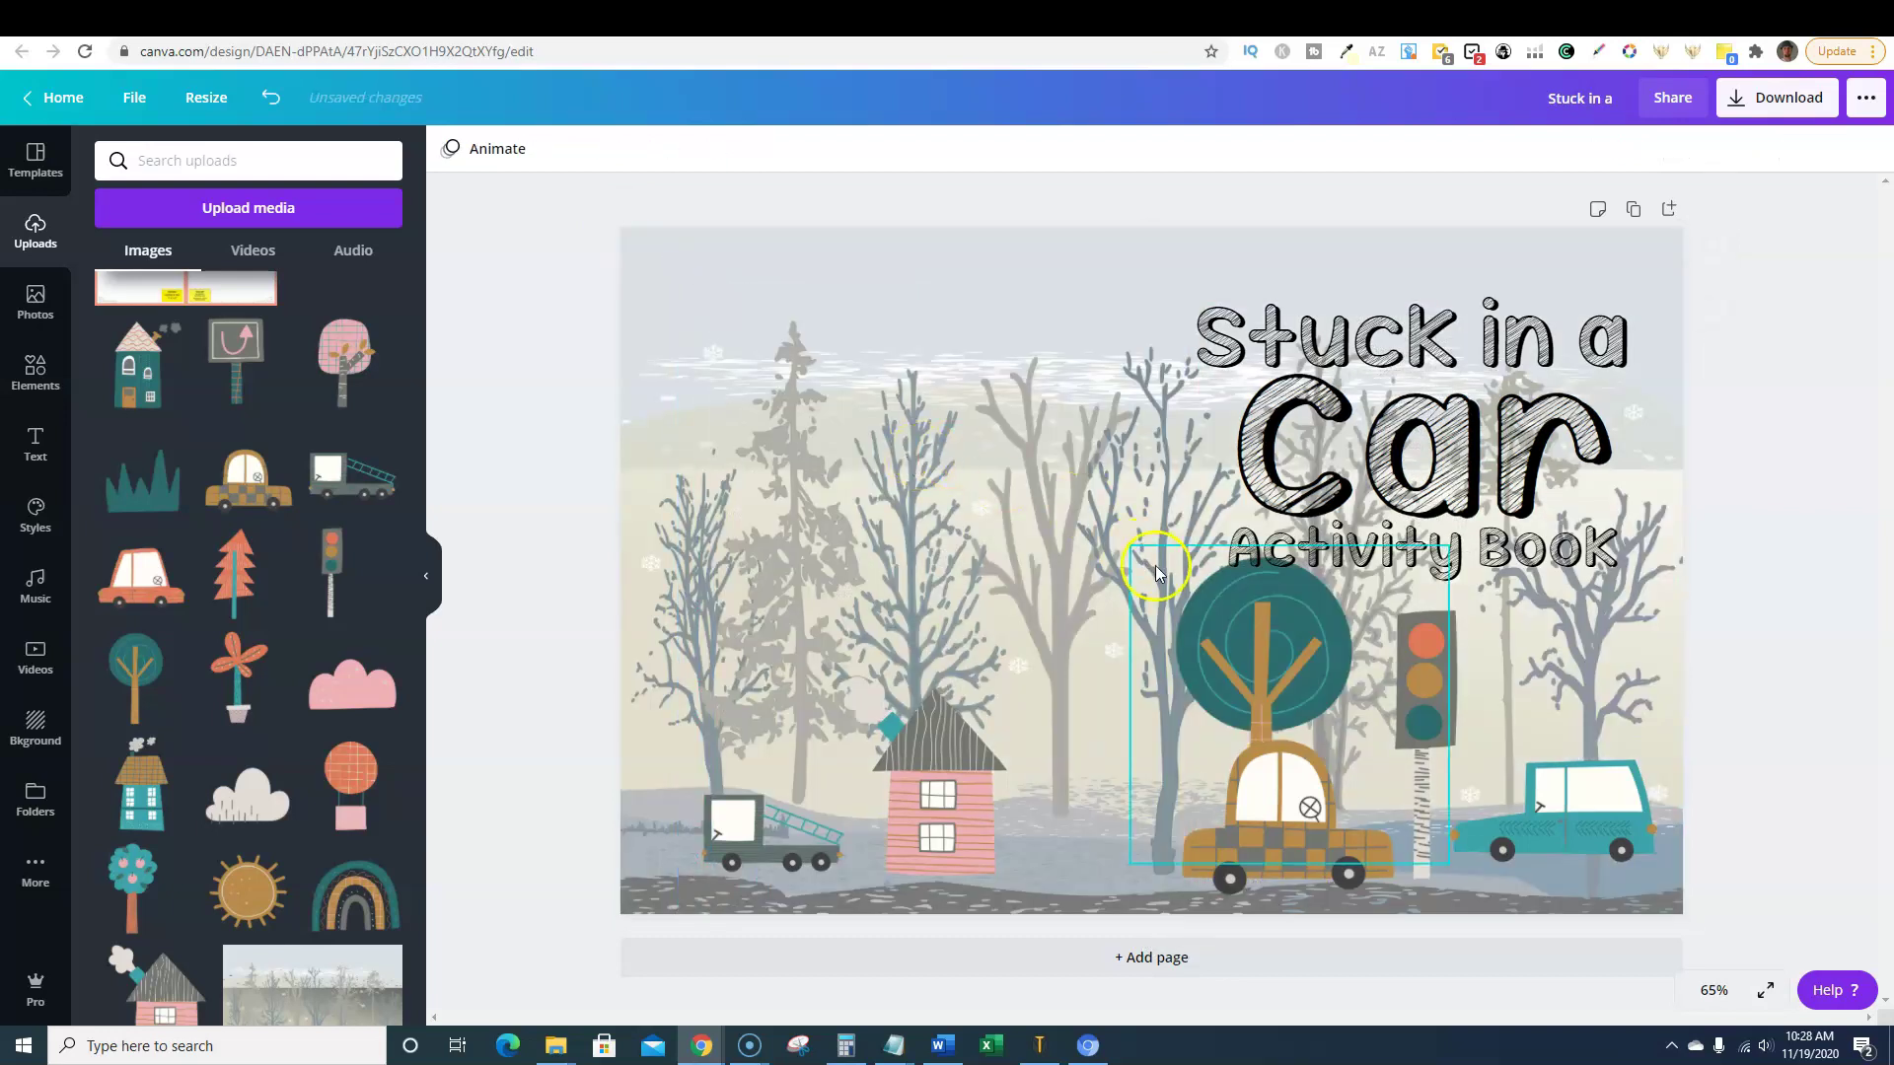
left_click(1884, 370)
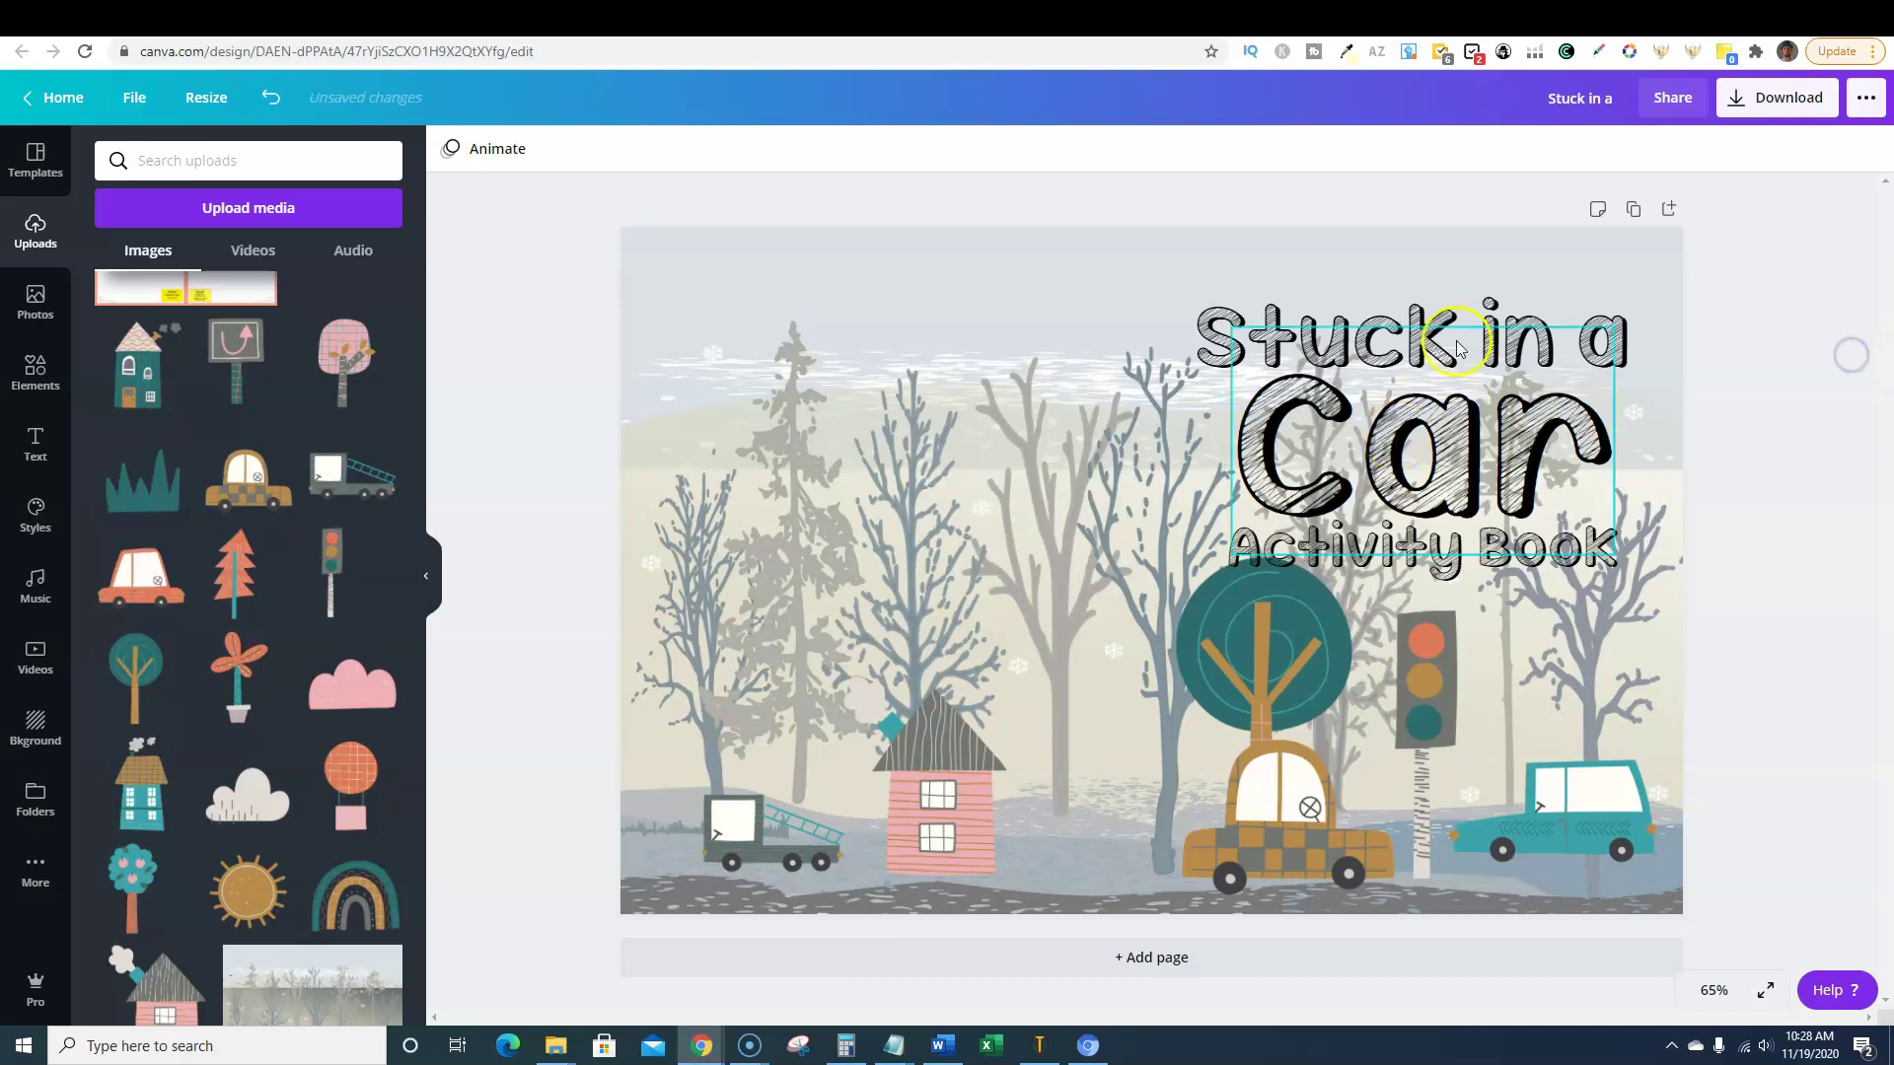
- Move the "Stuck in a", "Car" and "Activity Book" lines higher on the front cover, keeping them stacked
left_click(1417, 334)
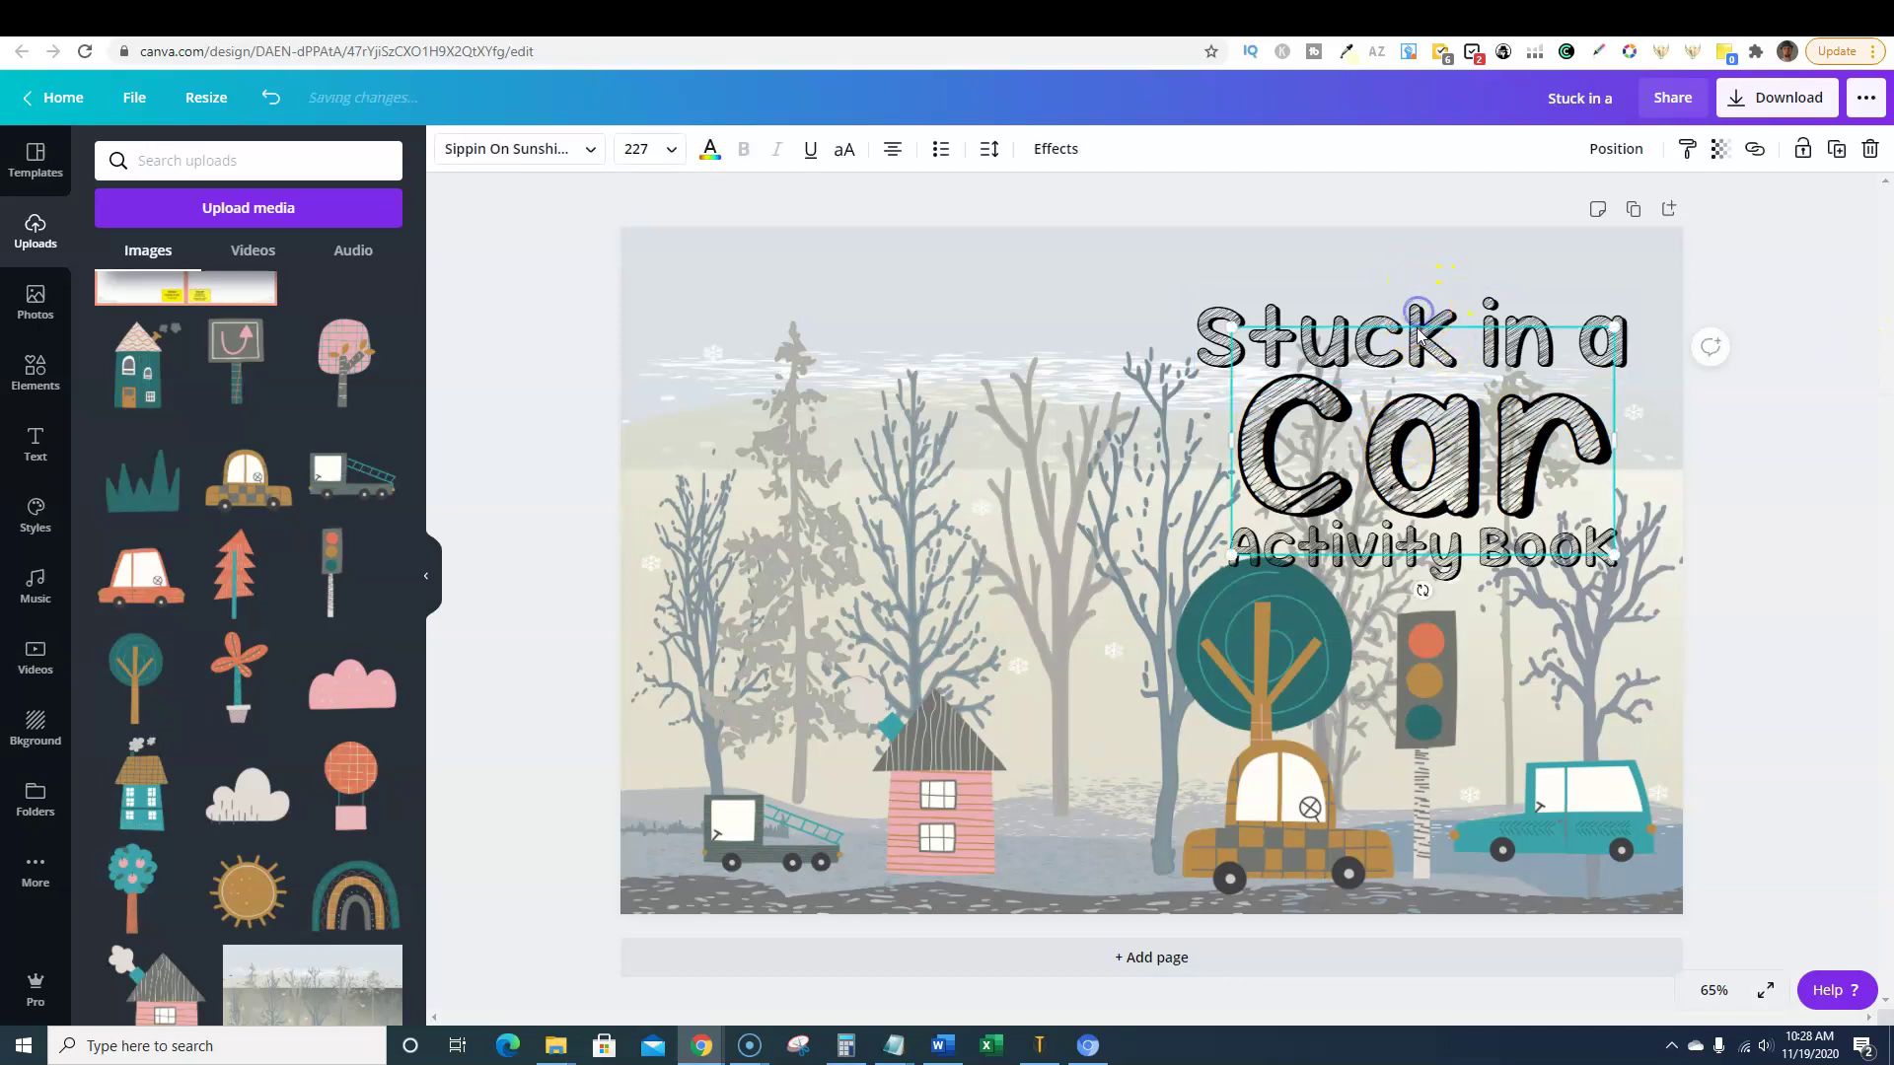
left_click(1417, 325)
left_click_drag(1411, 296, 1417, 268)
left_click(1430, 394)
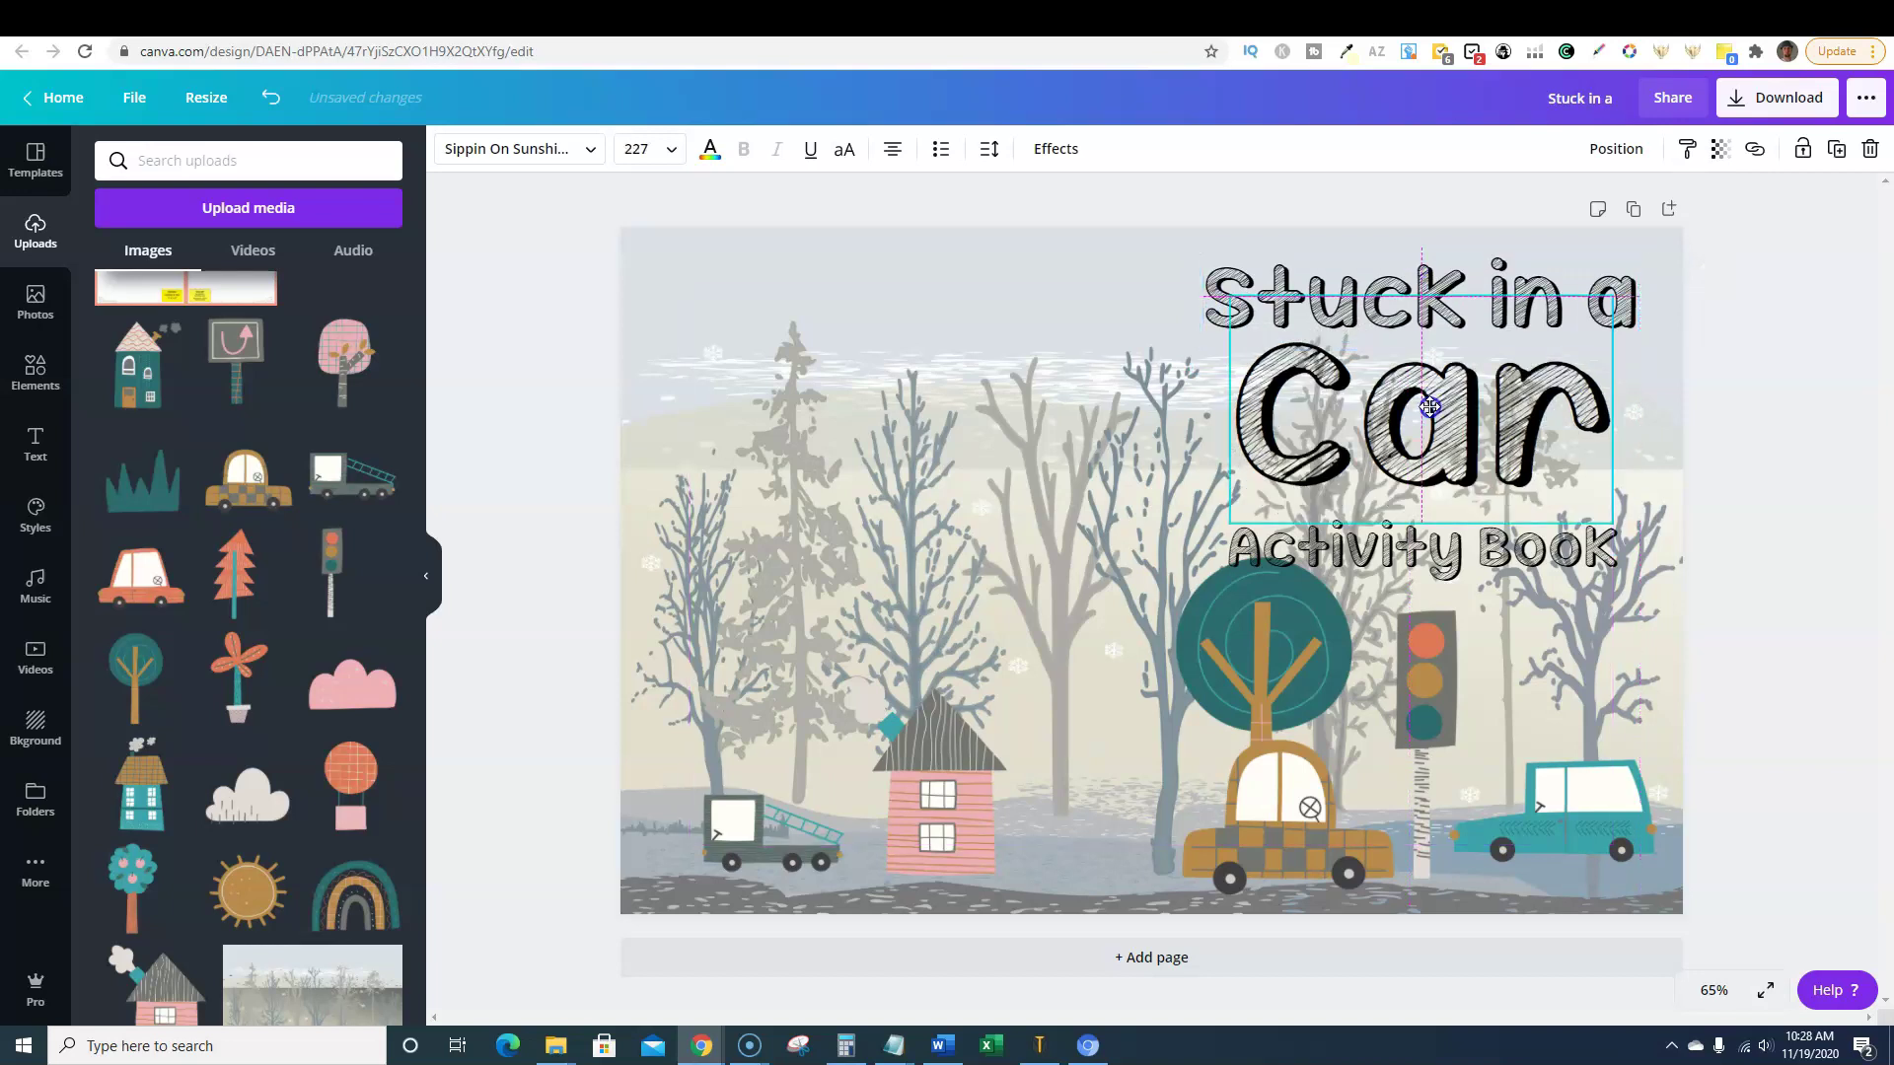
left_click(1440, 547)
left_click_drag(1439, 547, 1440, 515)
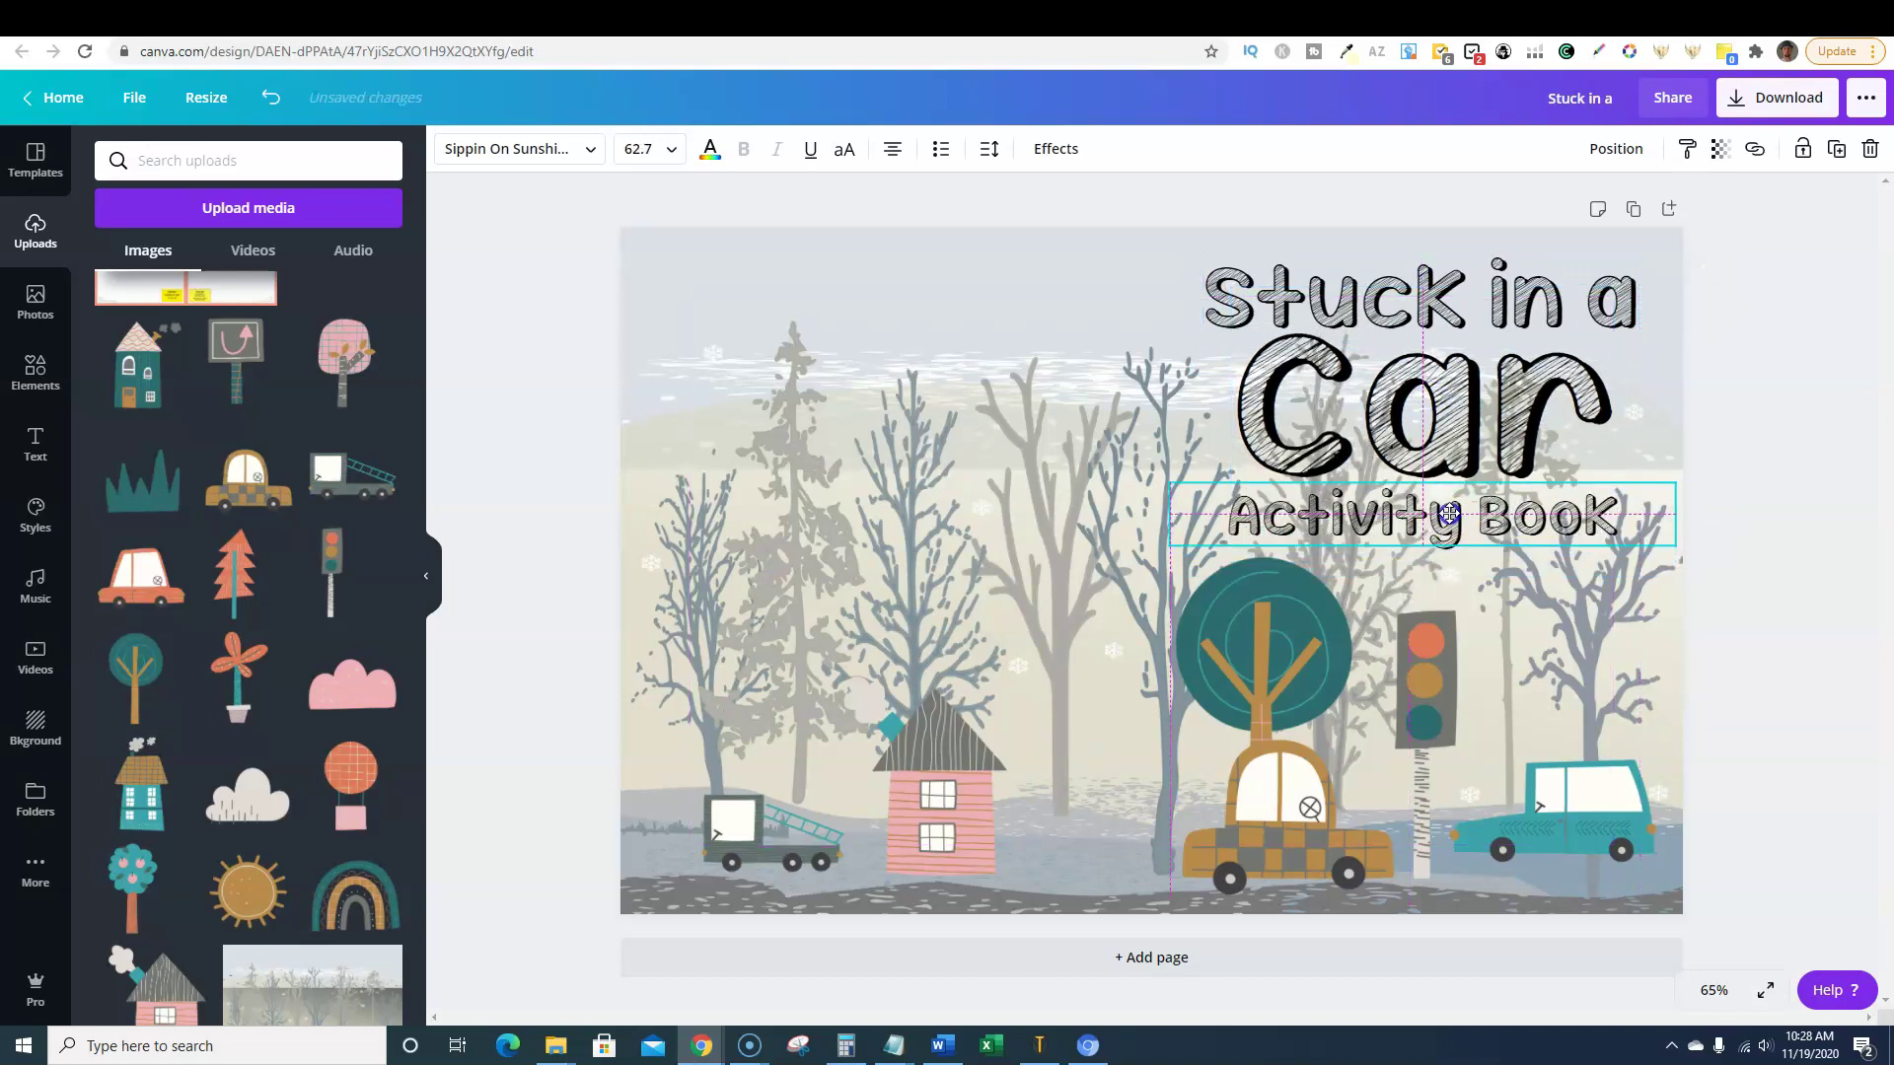
left_click(1756, 418)
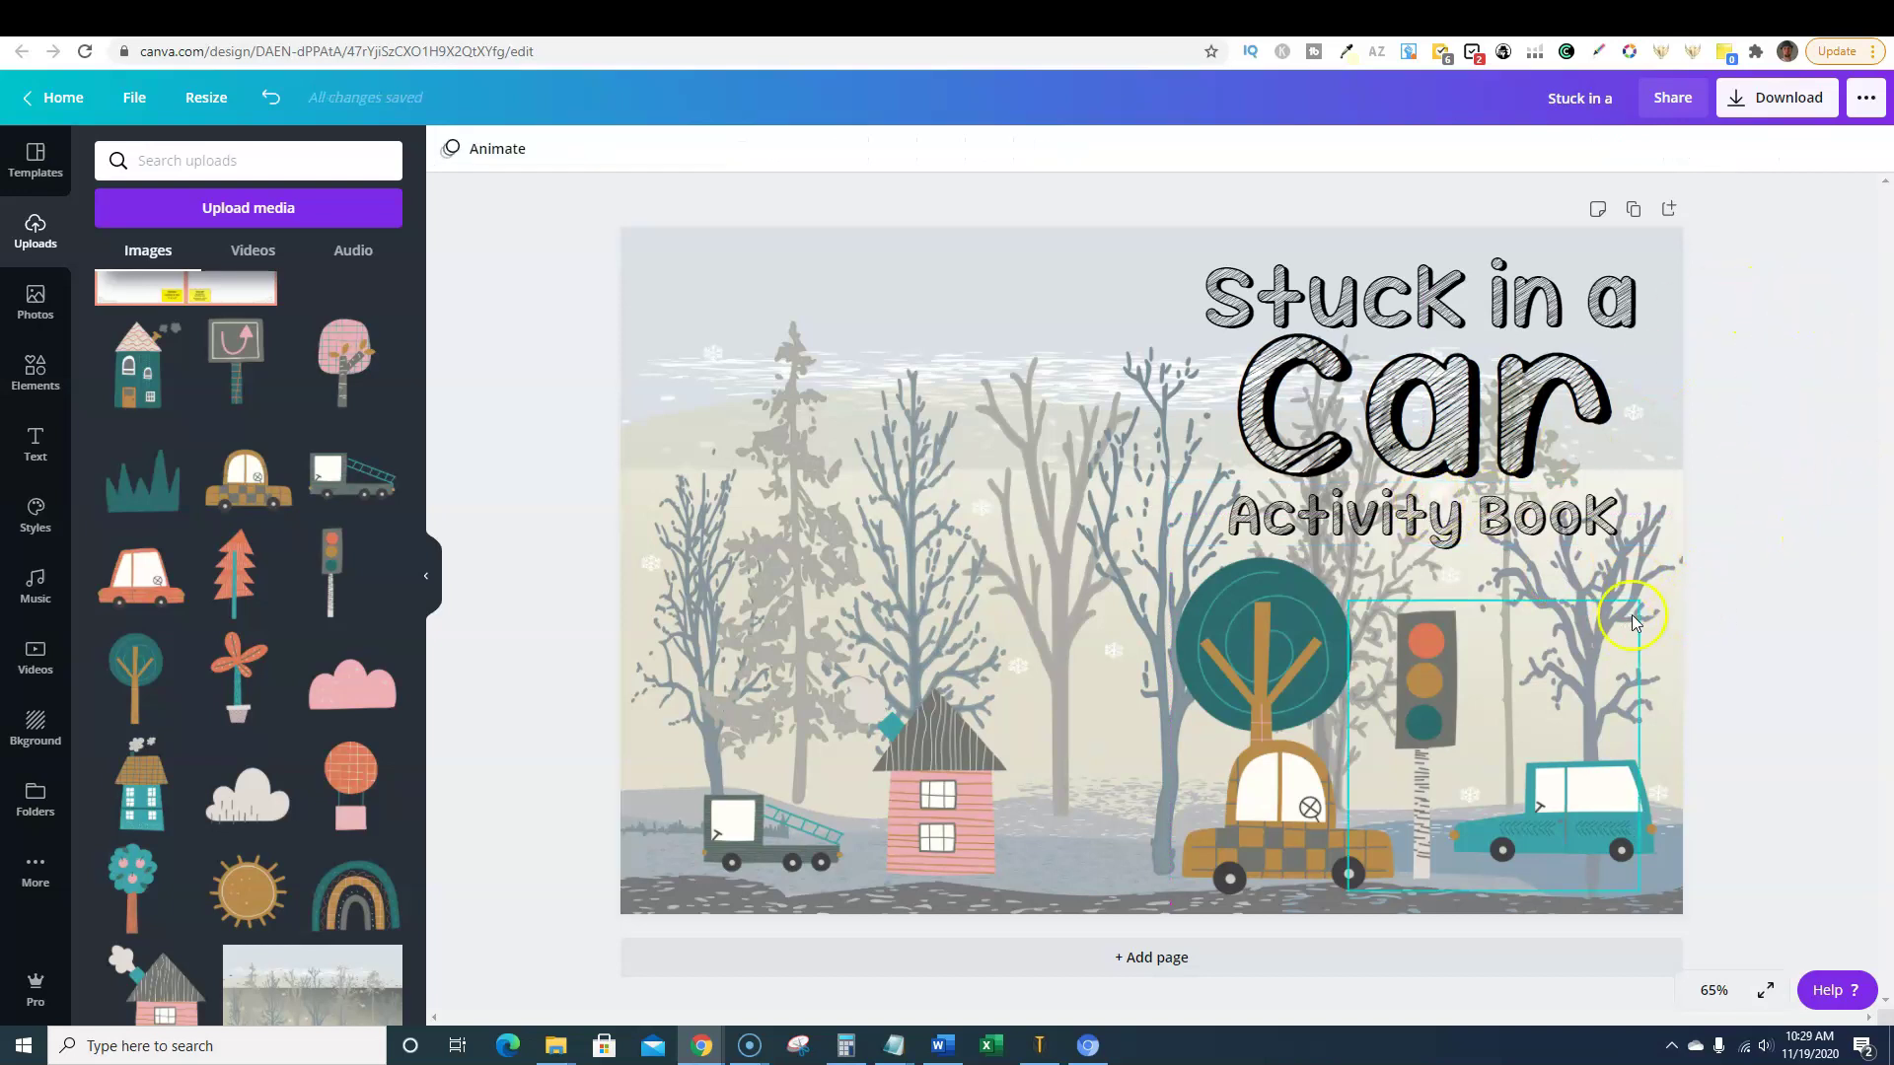
- Move the round teal tree from behind the taxi to the outer edge of the front cover, beside the teal car
left_click(1269, 629)
left_click_drag(1448, 556, 1471, 610)
left_click_drag(1282, 669, 1524, 651)
left_click(277, 102)
left_click_drag(1271, 636, 1683, 619)
- Nudge the traffic light slightly left toward the taxi and shrink the teal car a little
left_click(1496, 843)
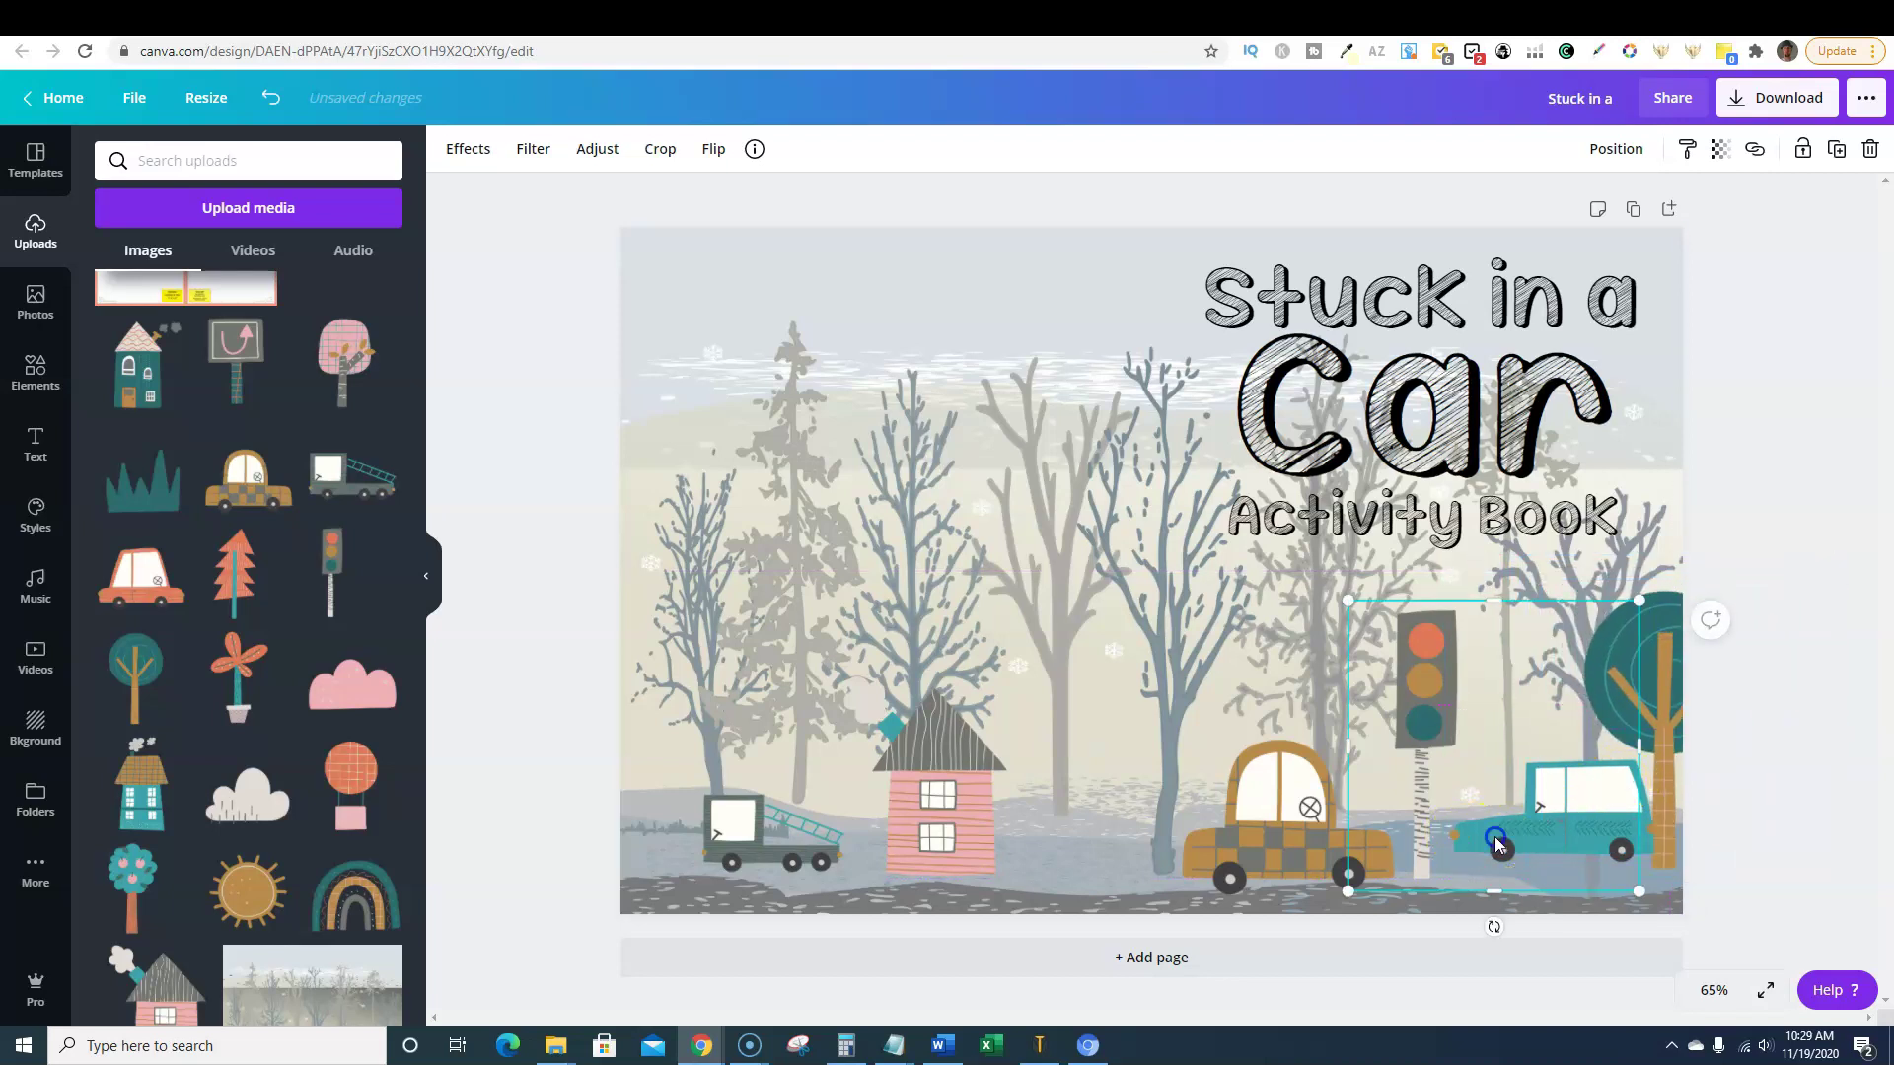
left_click_drag(1501, 843, 1495, 837)
left_click(1651, 806)
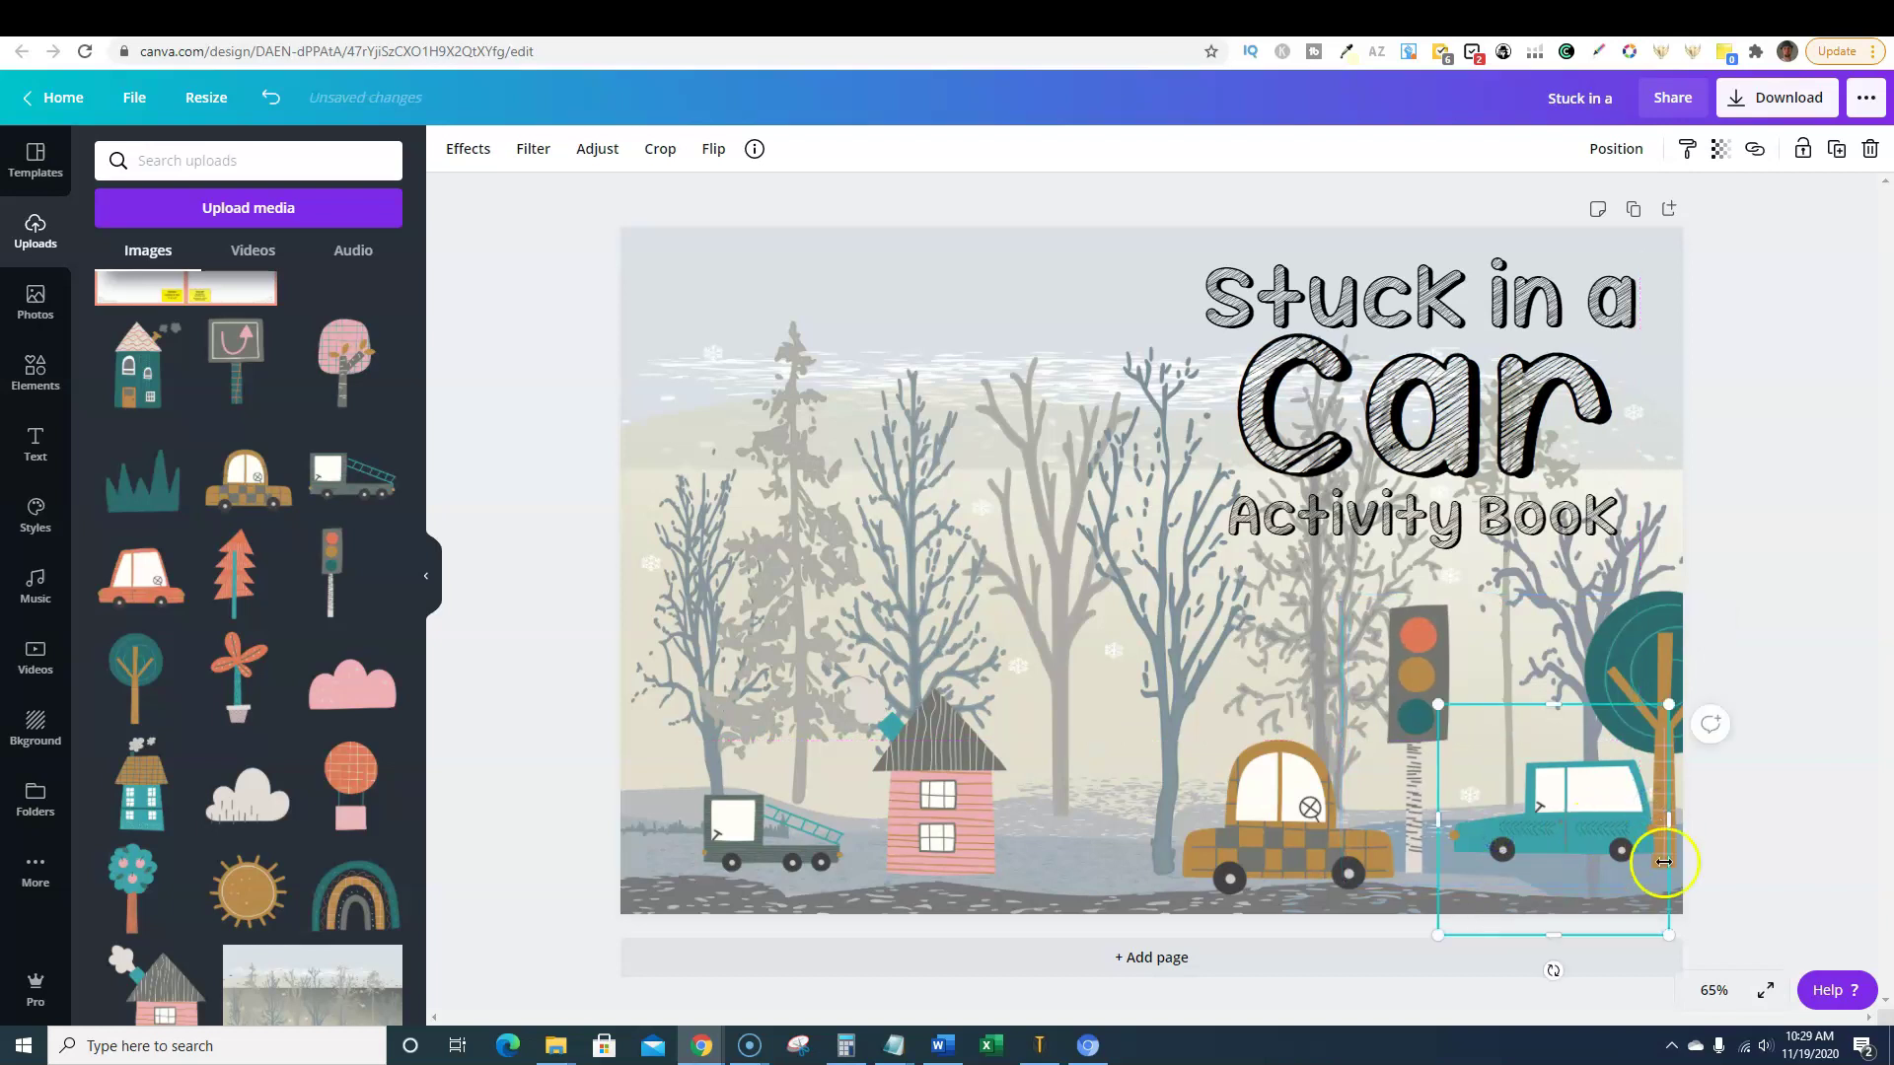
left_click_drag(1667, 937, 1648, 925)
left_click_drag(1607, 832, 1603, 821)
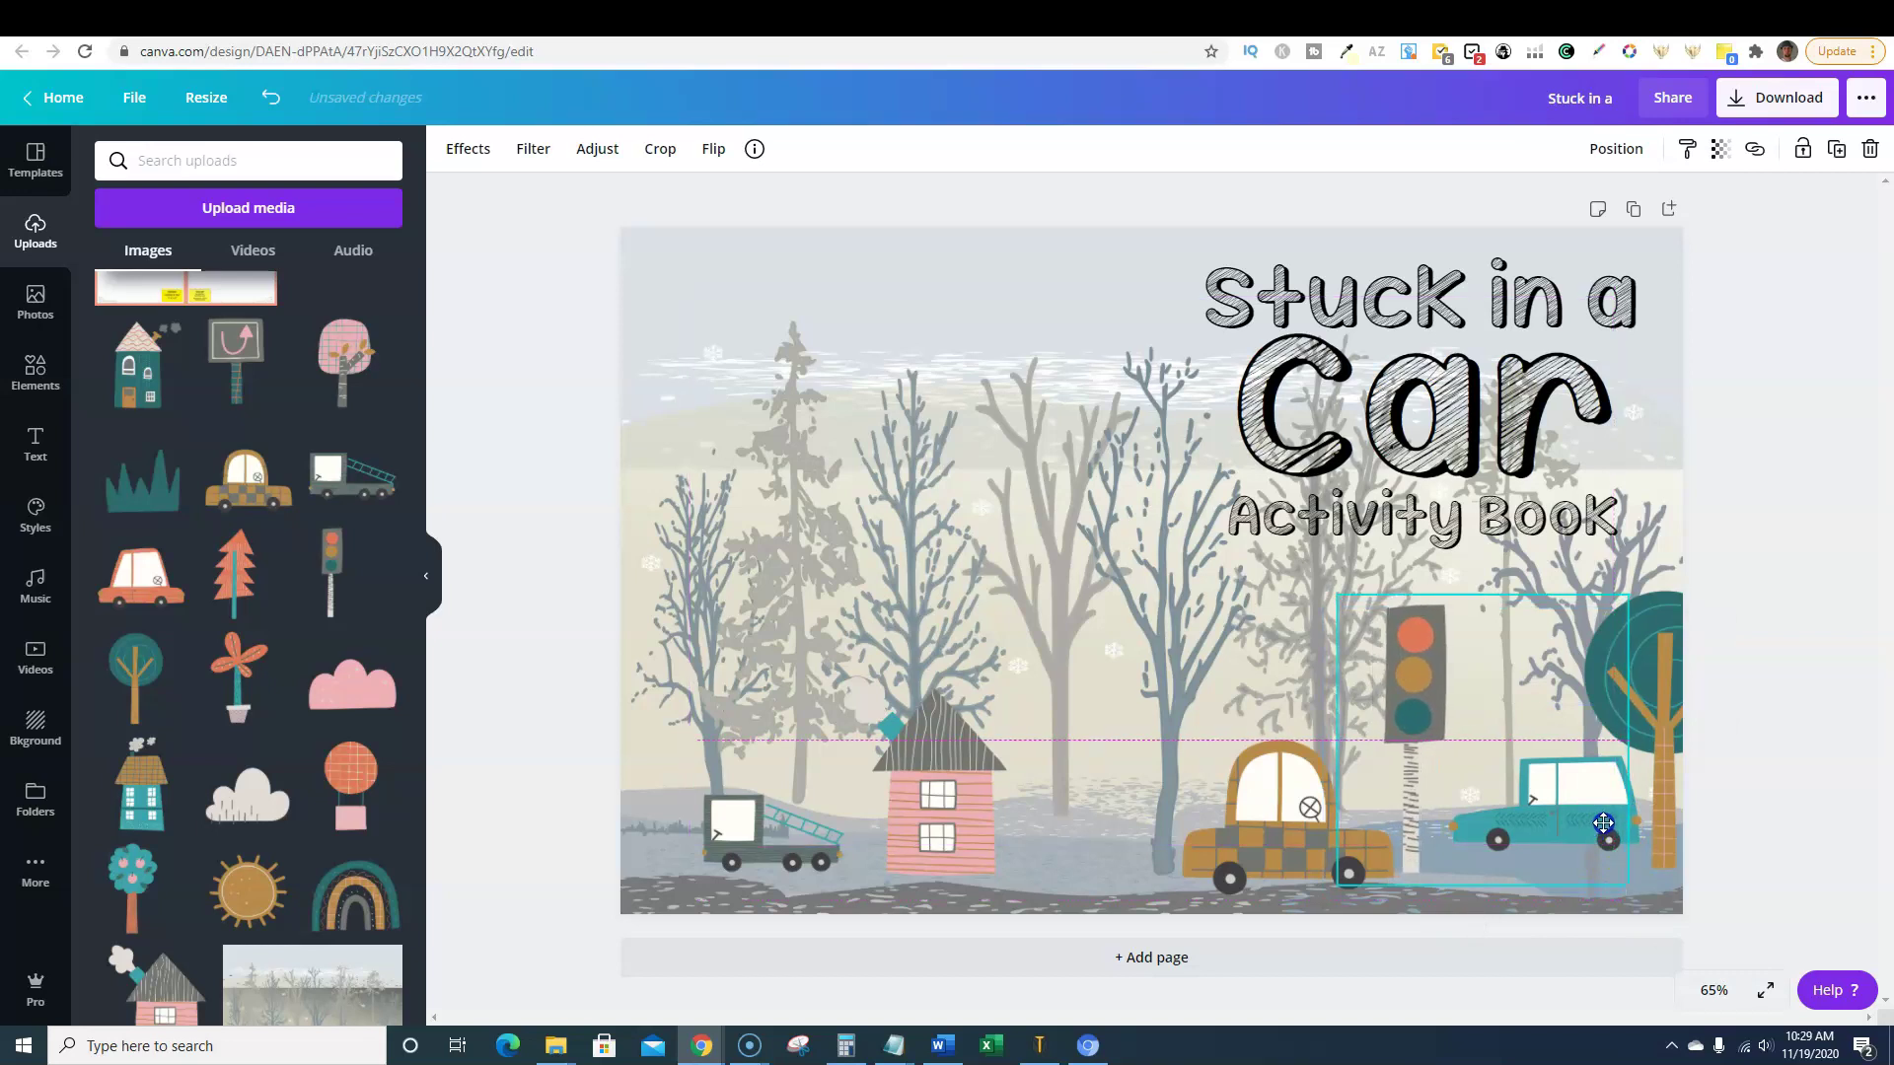
- Shift the teal car left next to the traffic light, then nudge the round tree slightly left onto the cover
left_click(1634, 793)
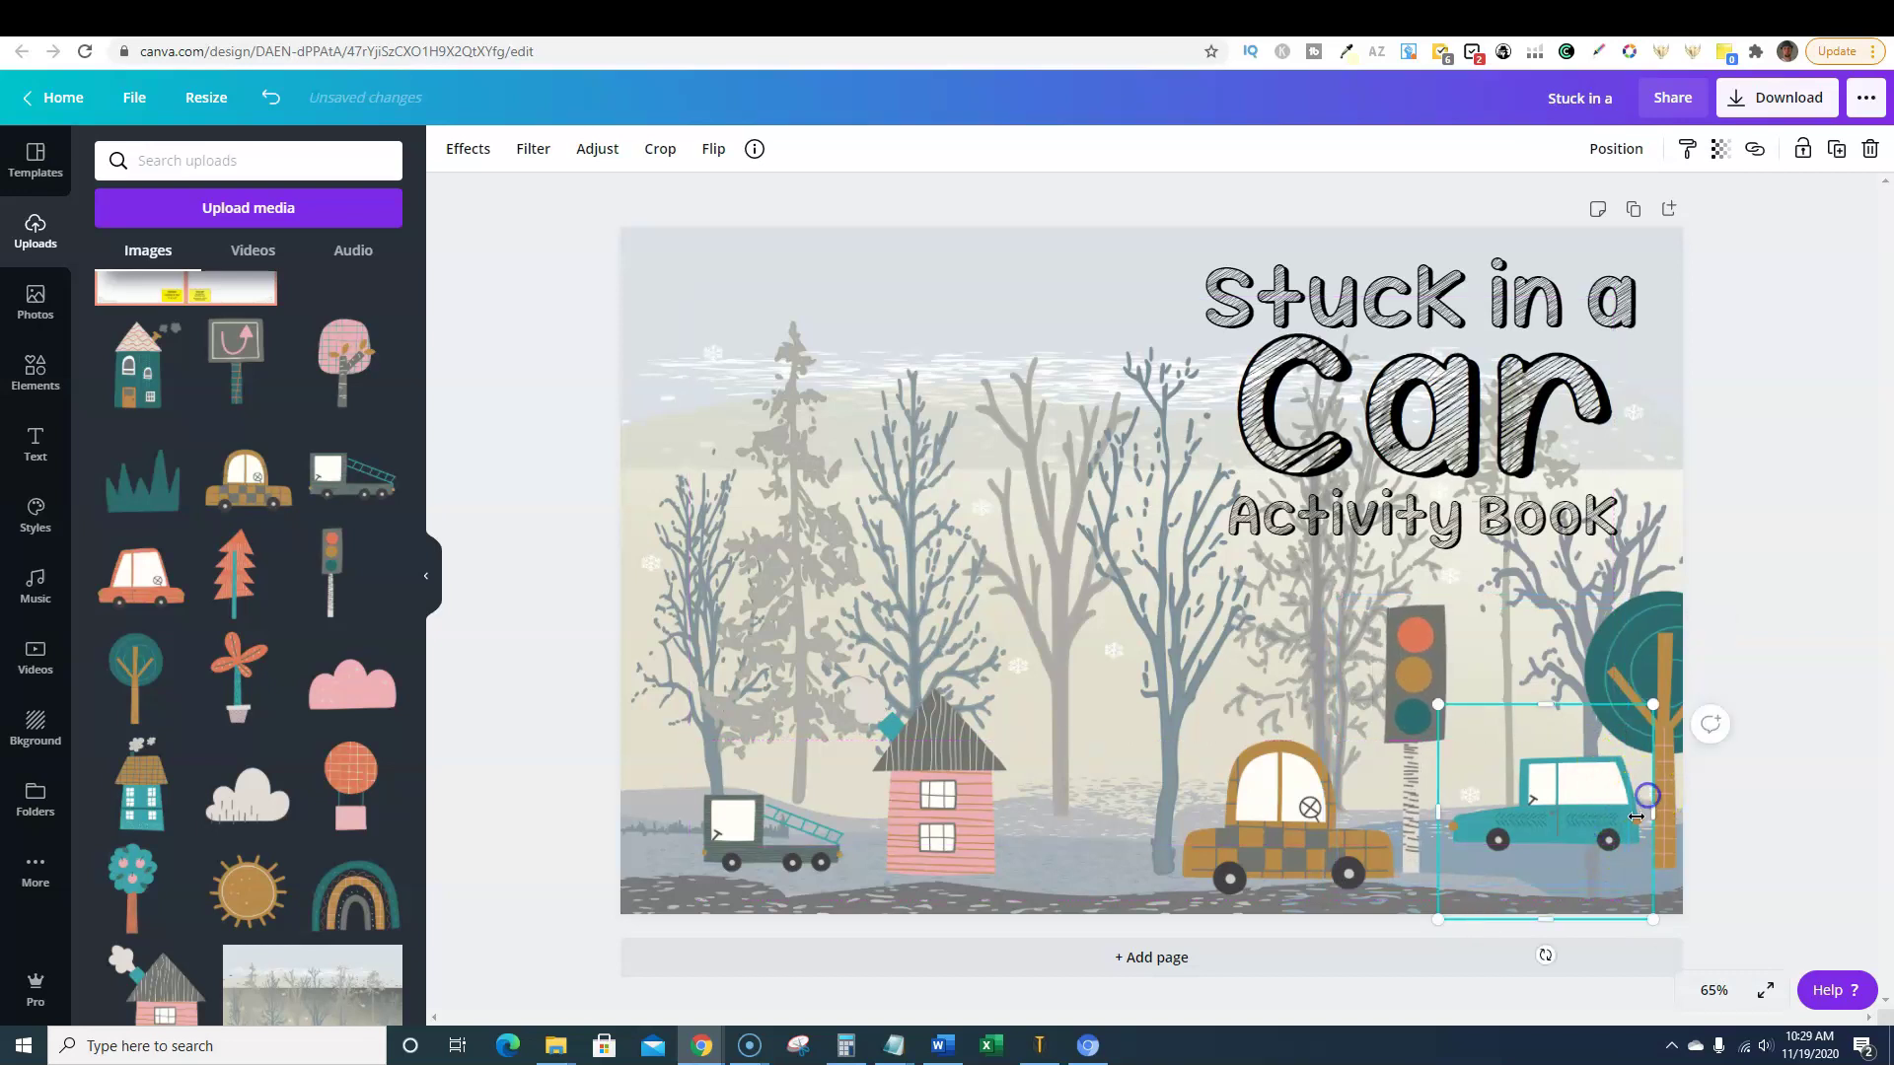
left_click_drag(1633, 827, 1604, 829)
left_click(1665, 687)
left_click_drag(1661, 676, 1647, 672)
left_click(1764, 459)
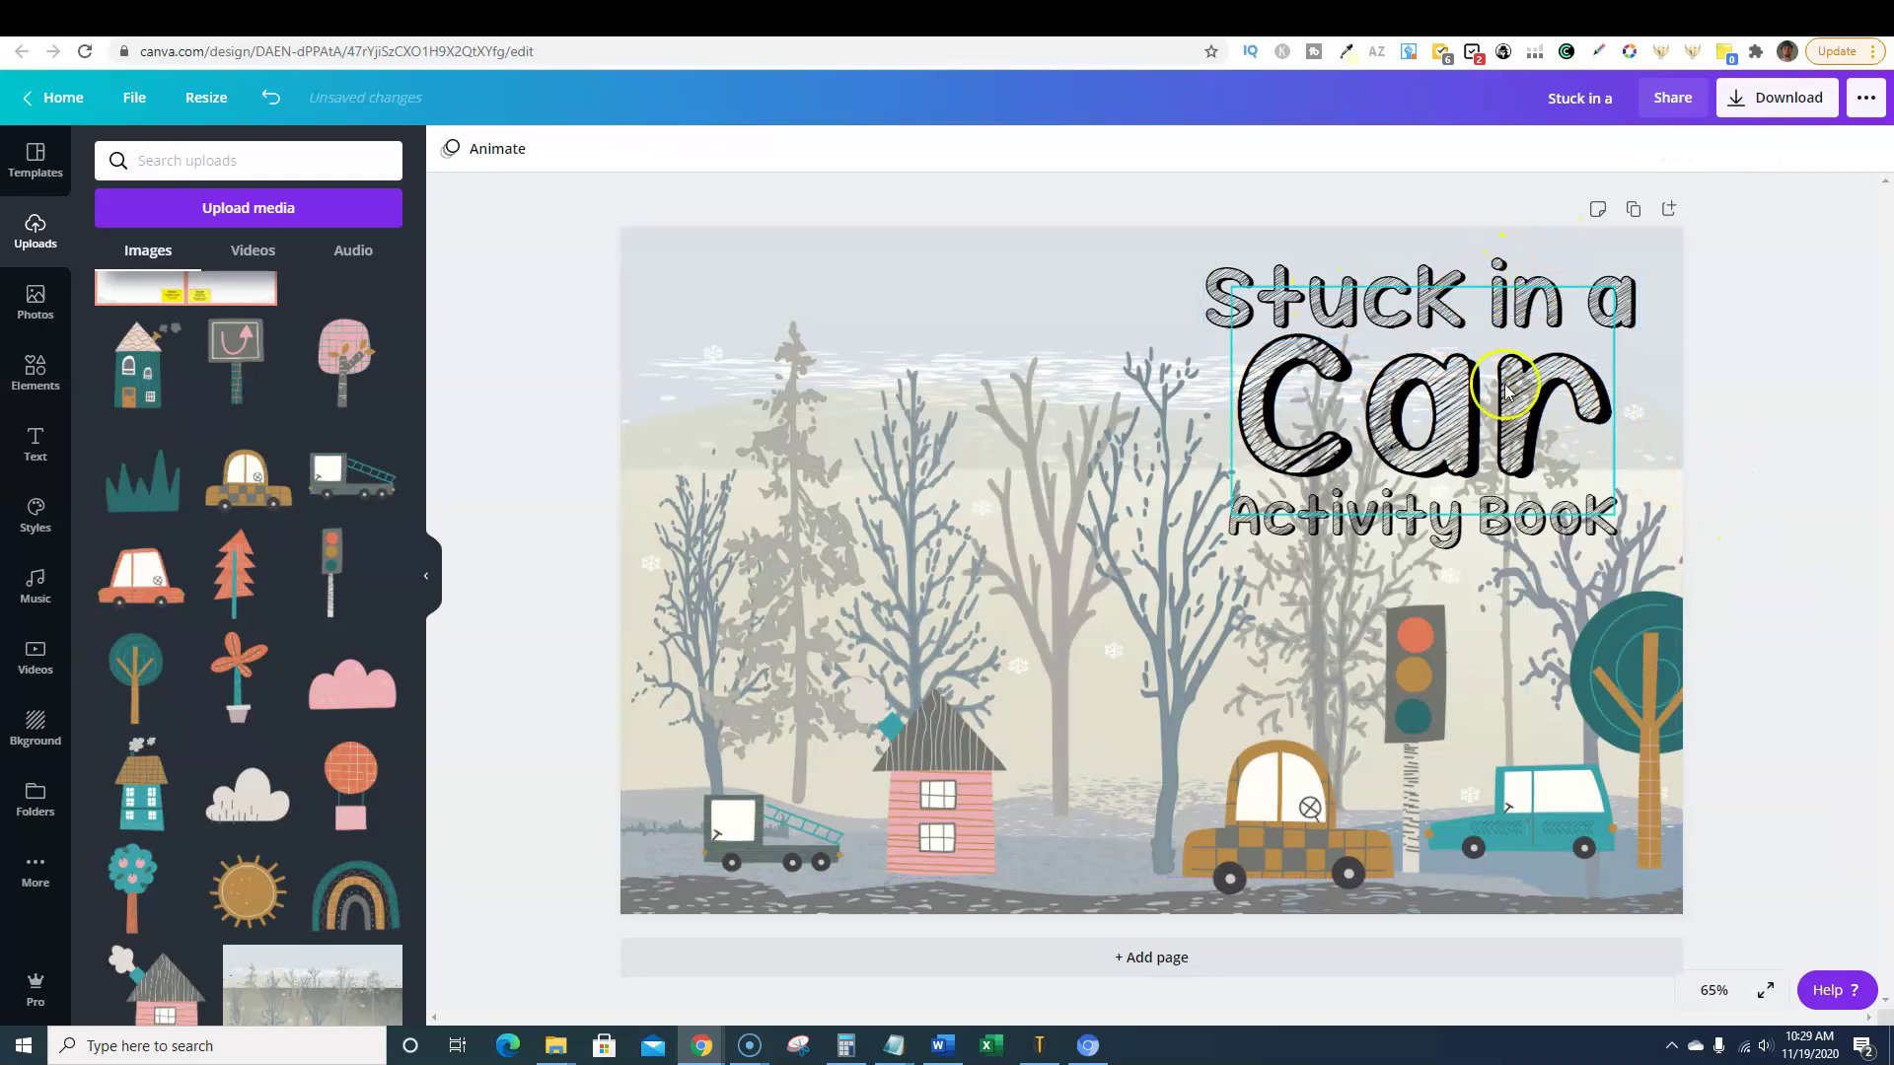
- Try the yellow and then the dark green brand color on the "Activity Book" line
left_click(1427, 432)
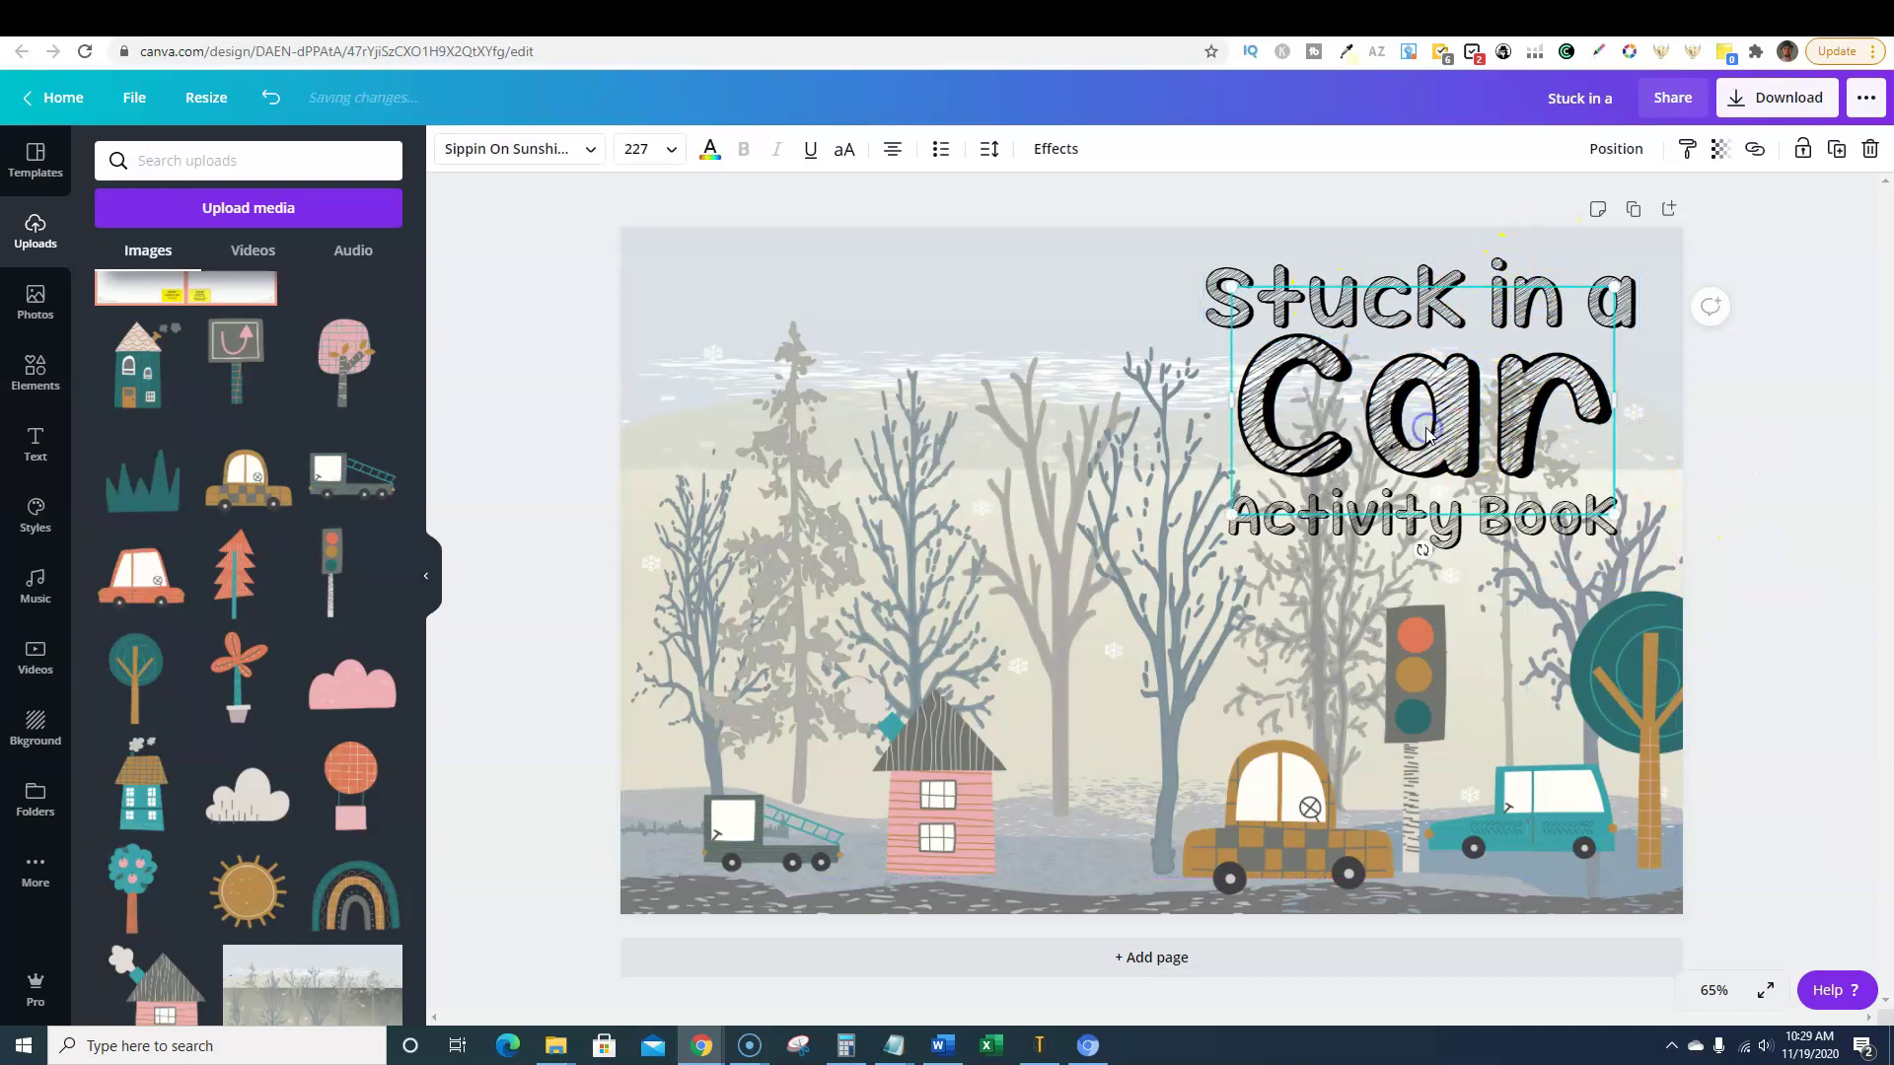
left_click(1739, 432)
left_click(1435, 530)
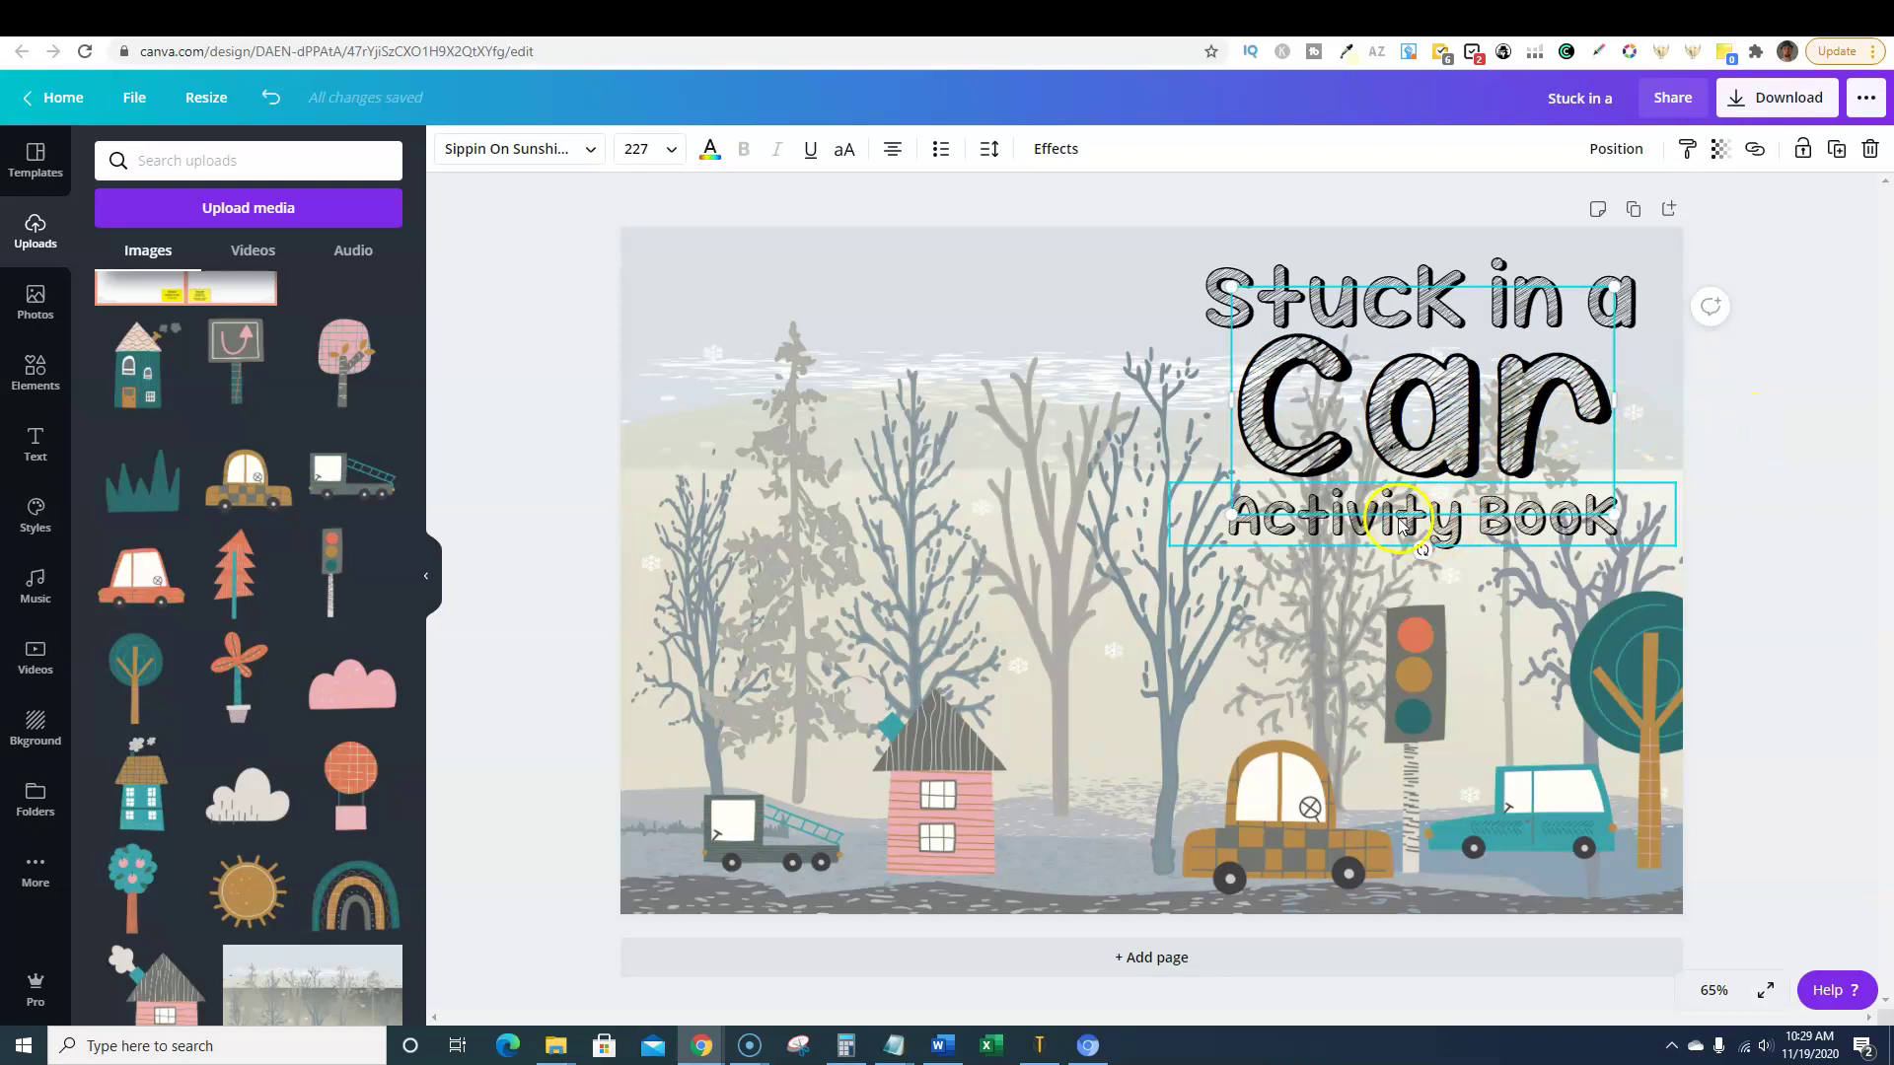
left_click(1290, 538)
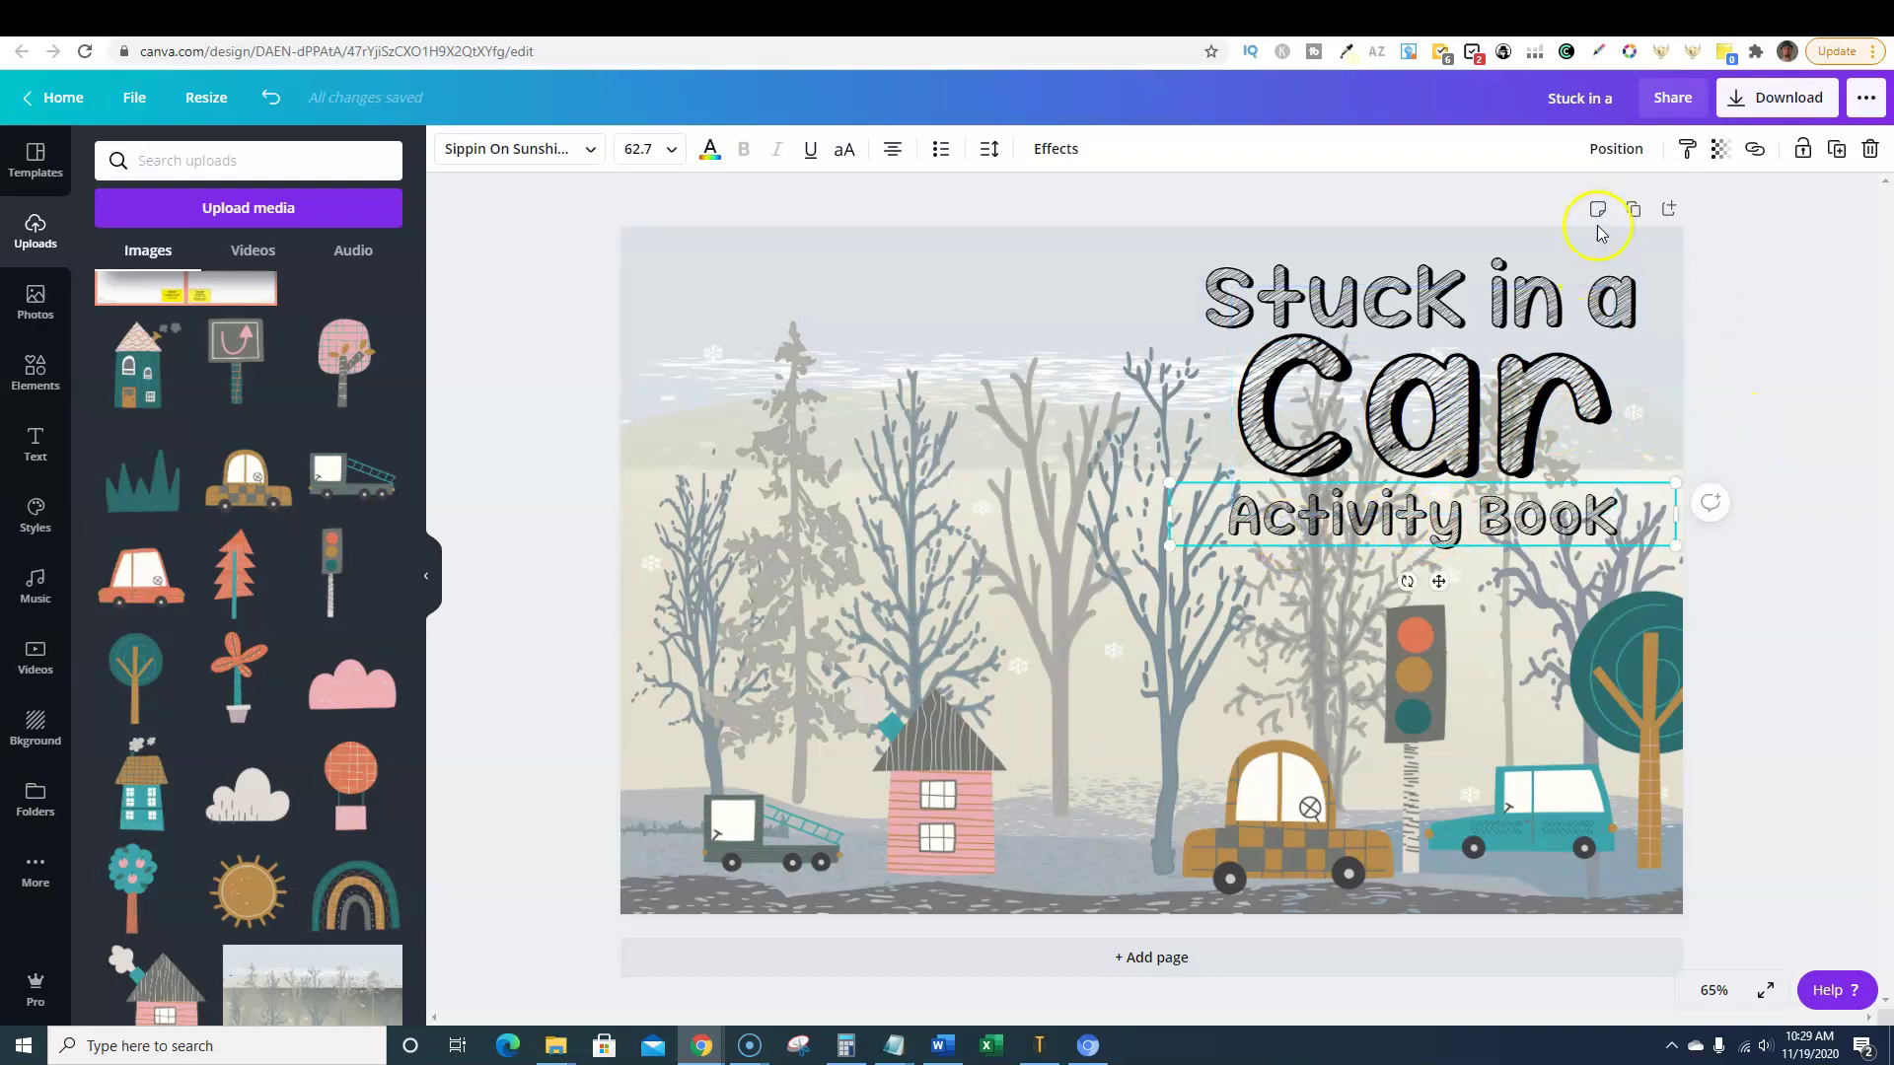
left_click(710, 148)
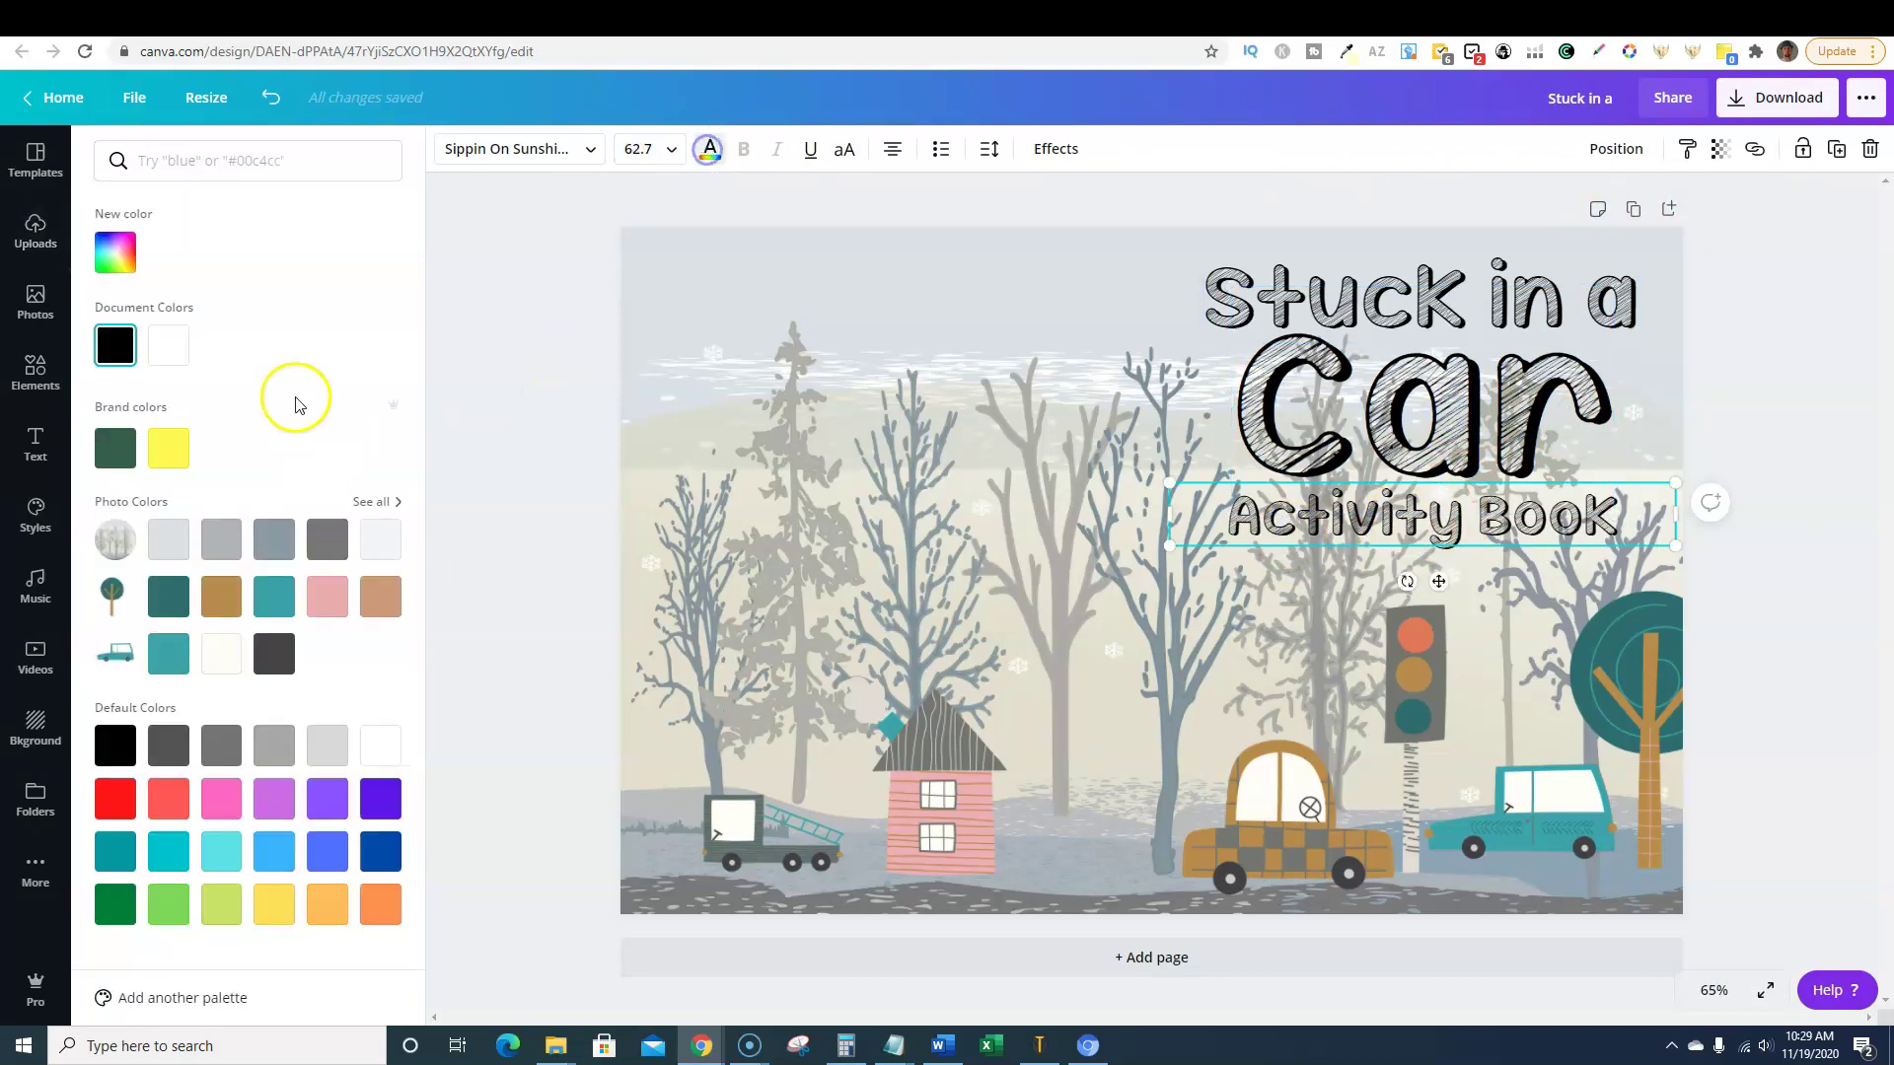
left_click(162, 443)
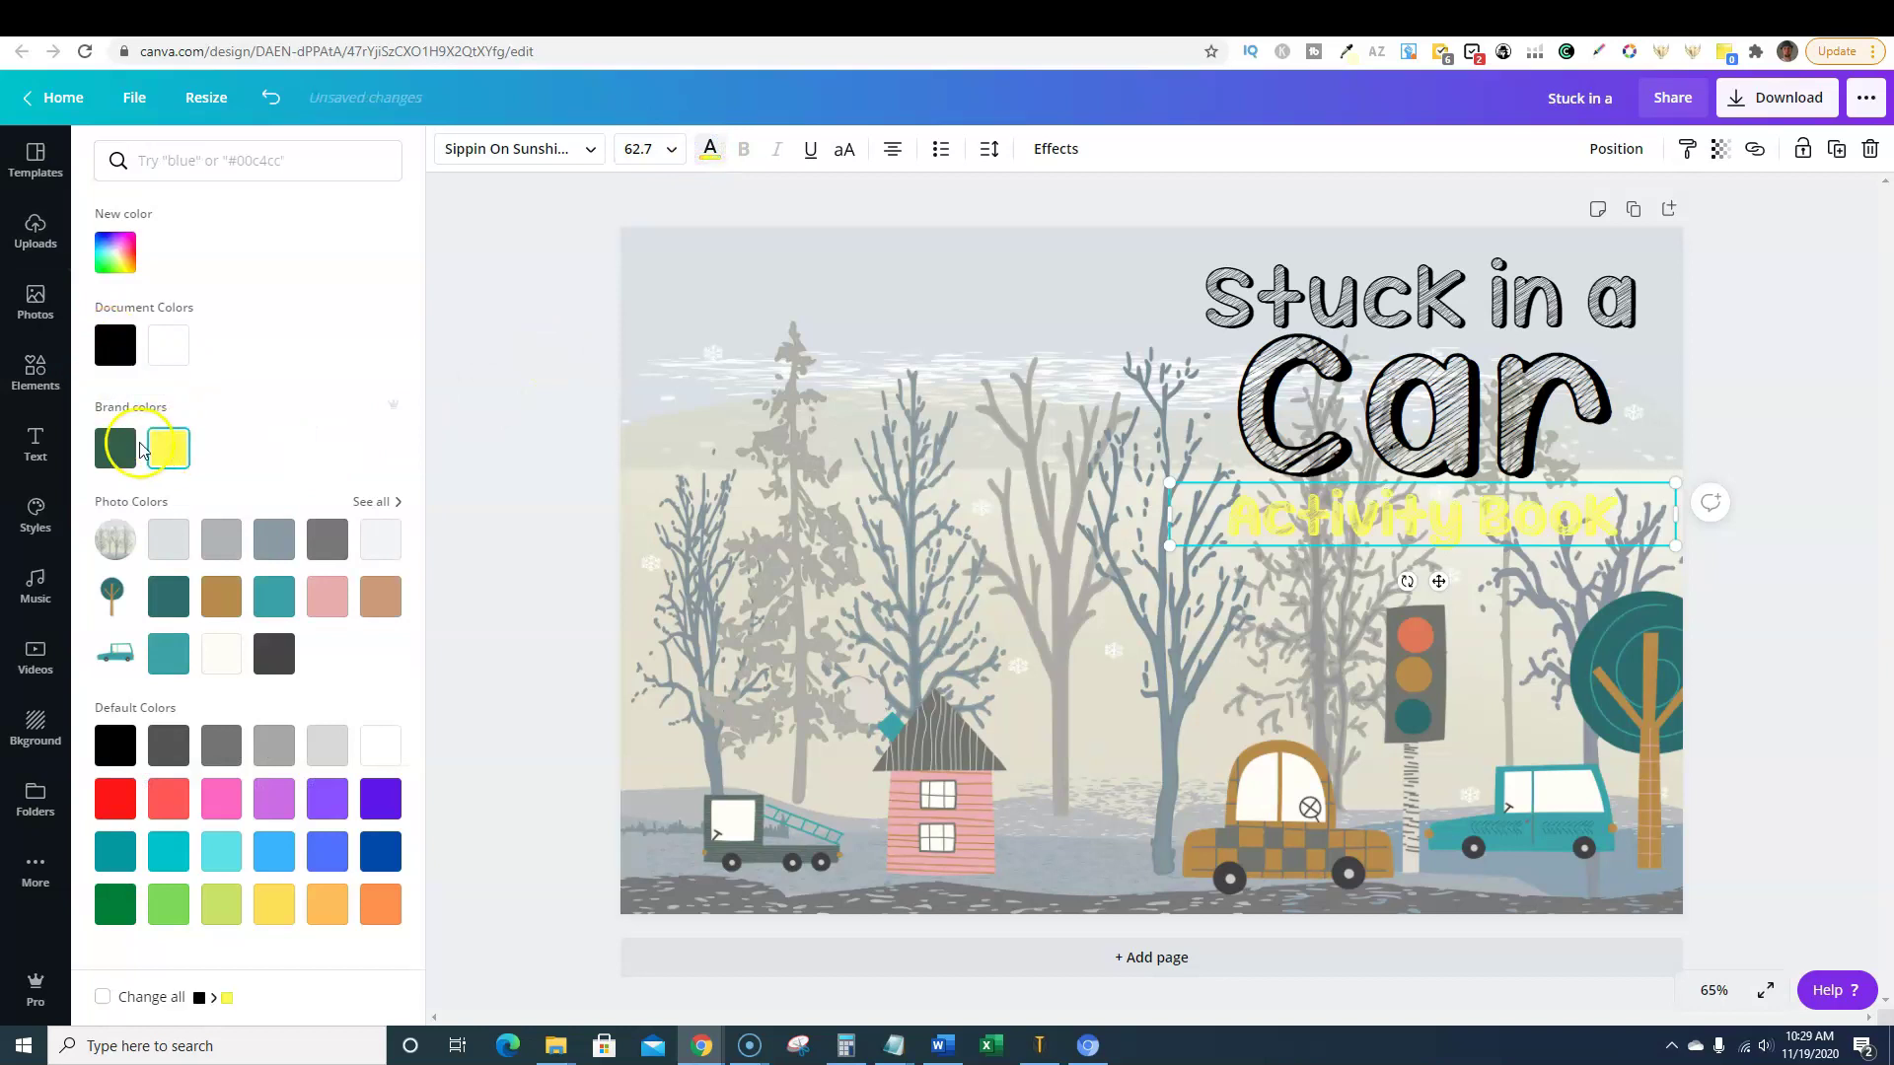
left_click(116, 451)
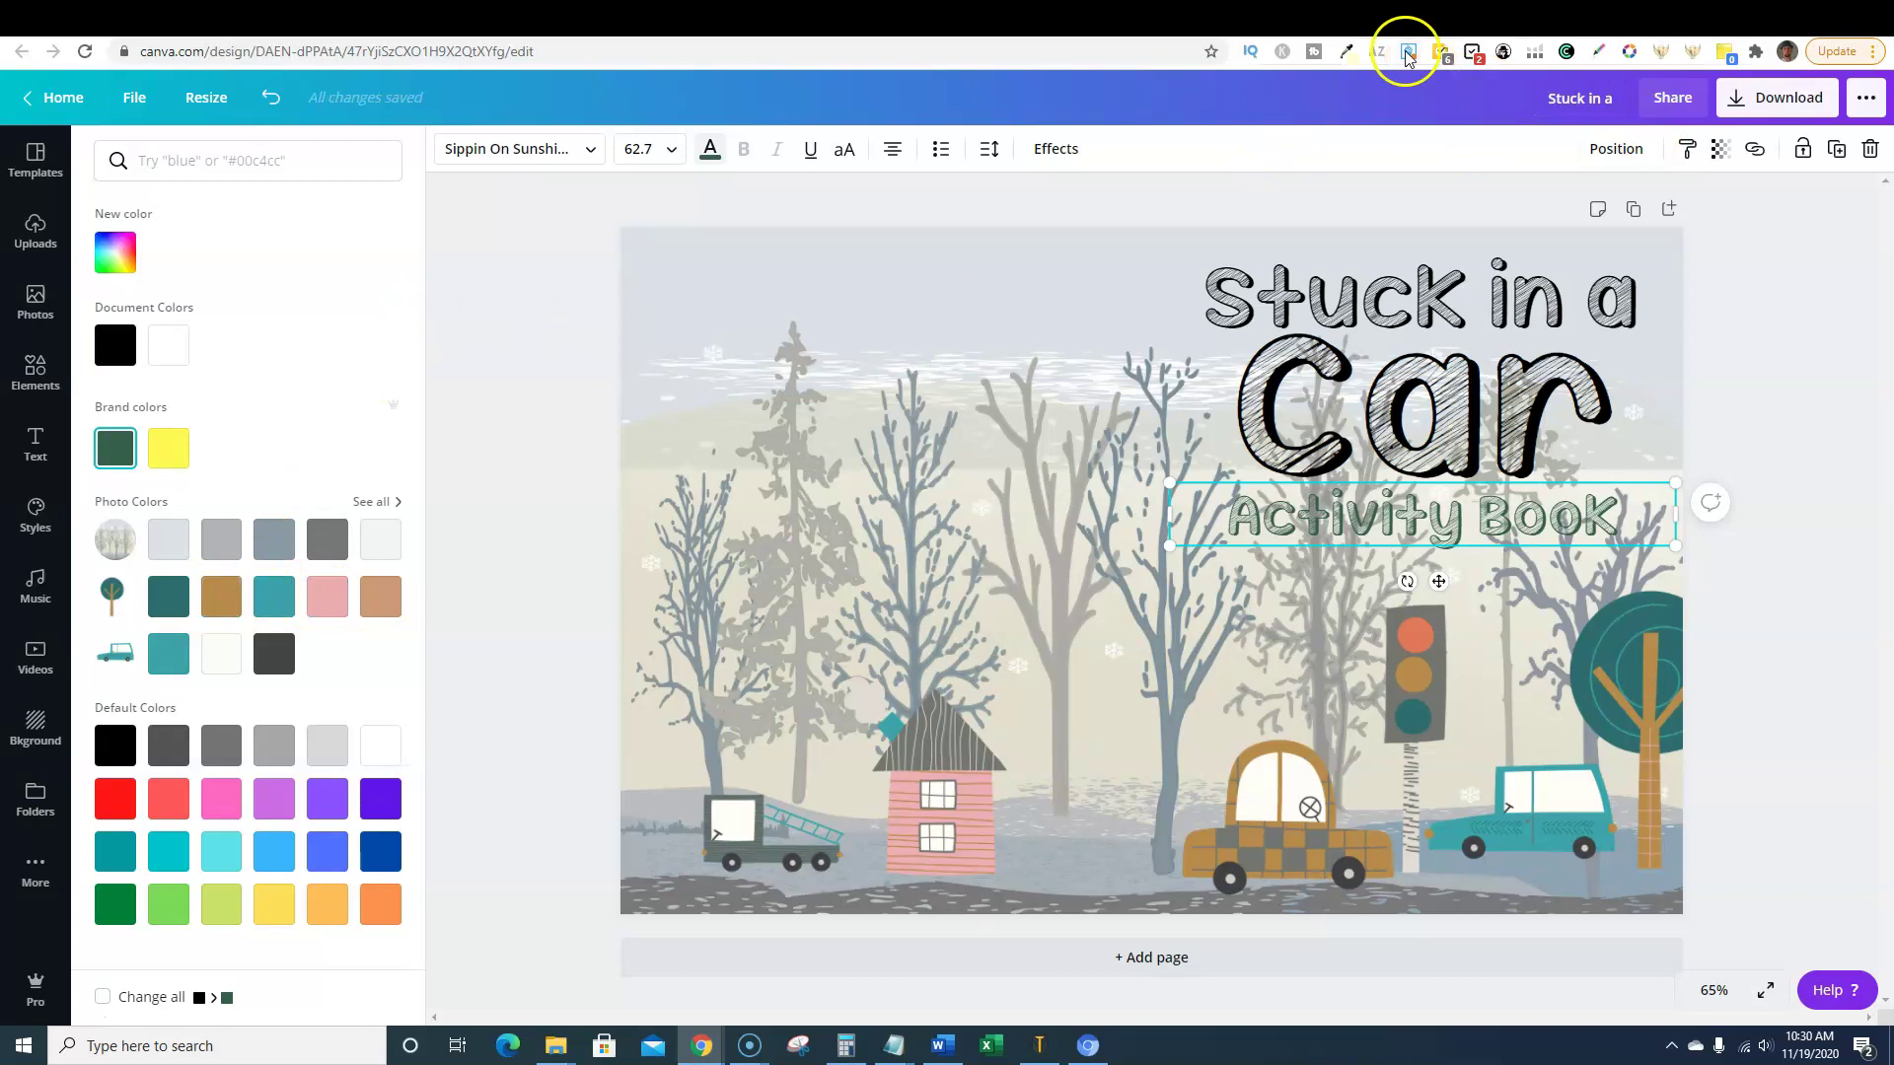
- Sample the round tree's teal with the Eye Dropper extension and copy its hex code #2d6d6d
left_click(1345, 54)
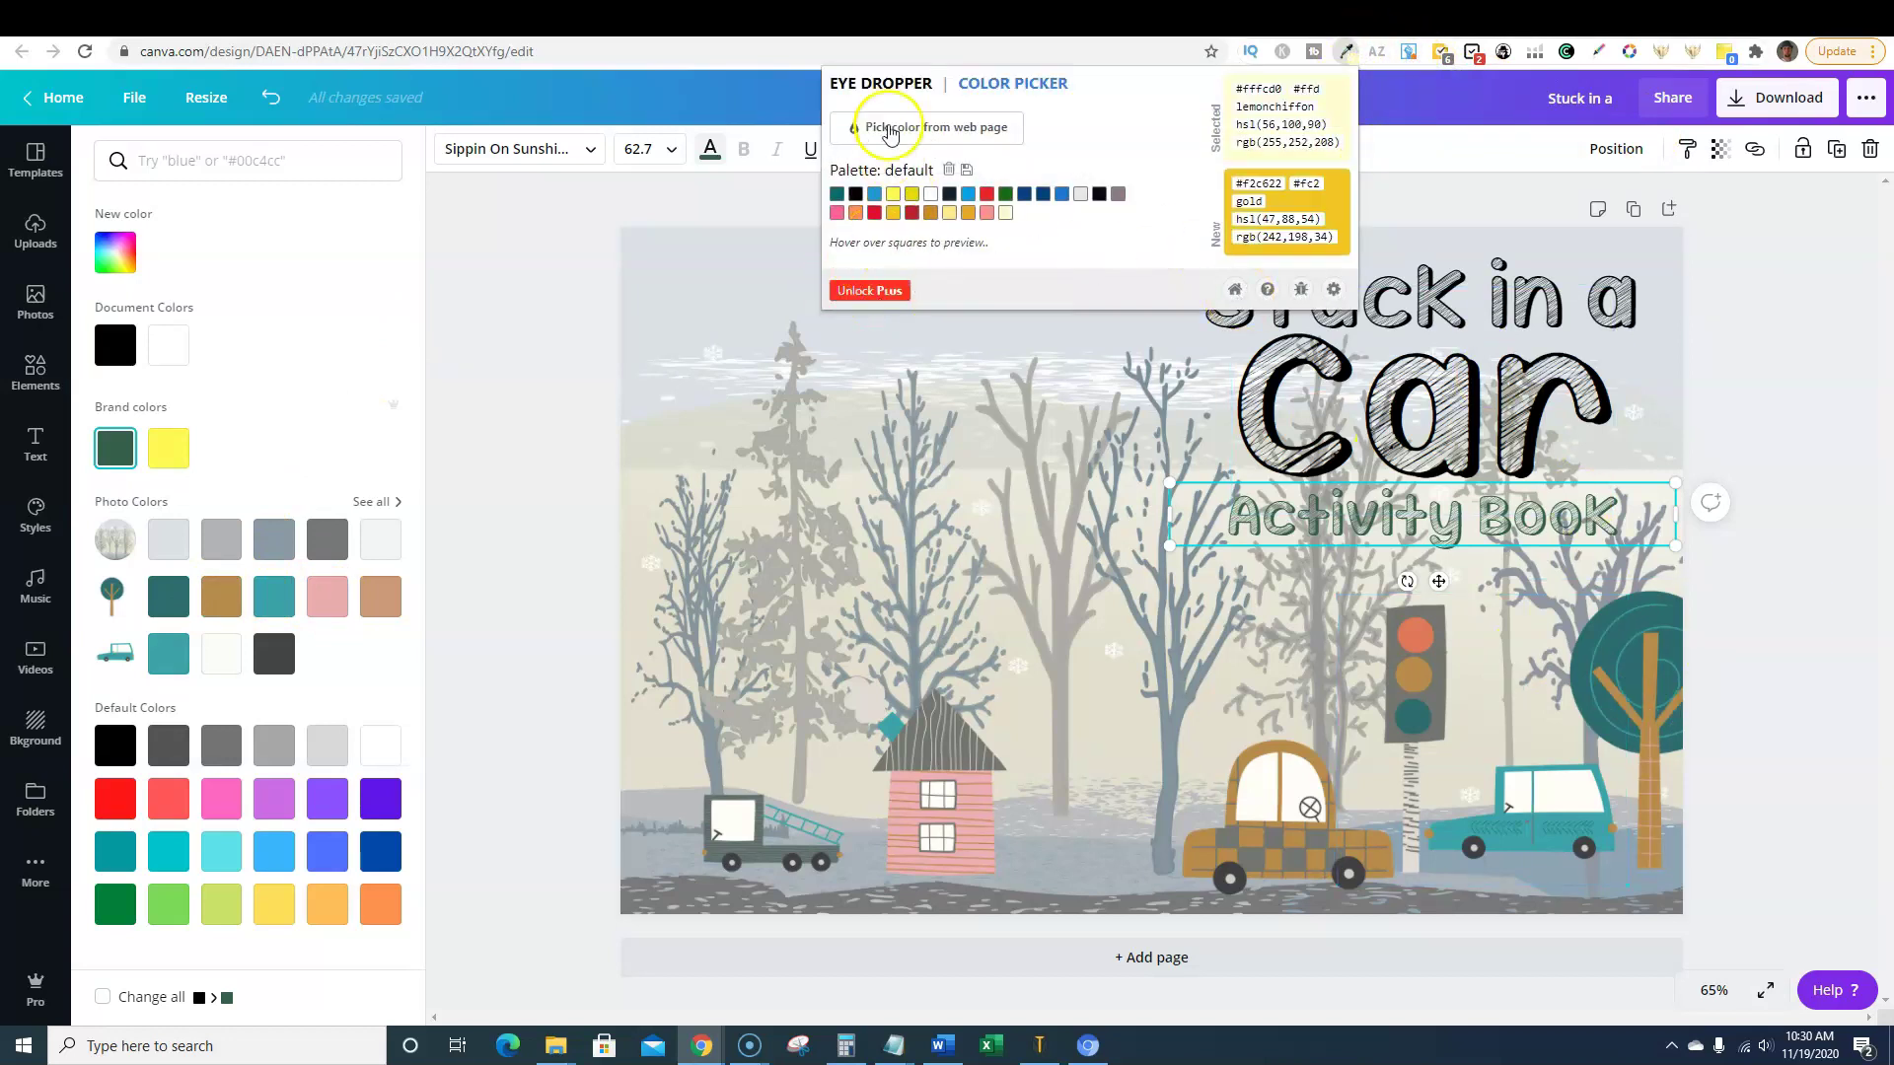
left_click(885, 126)
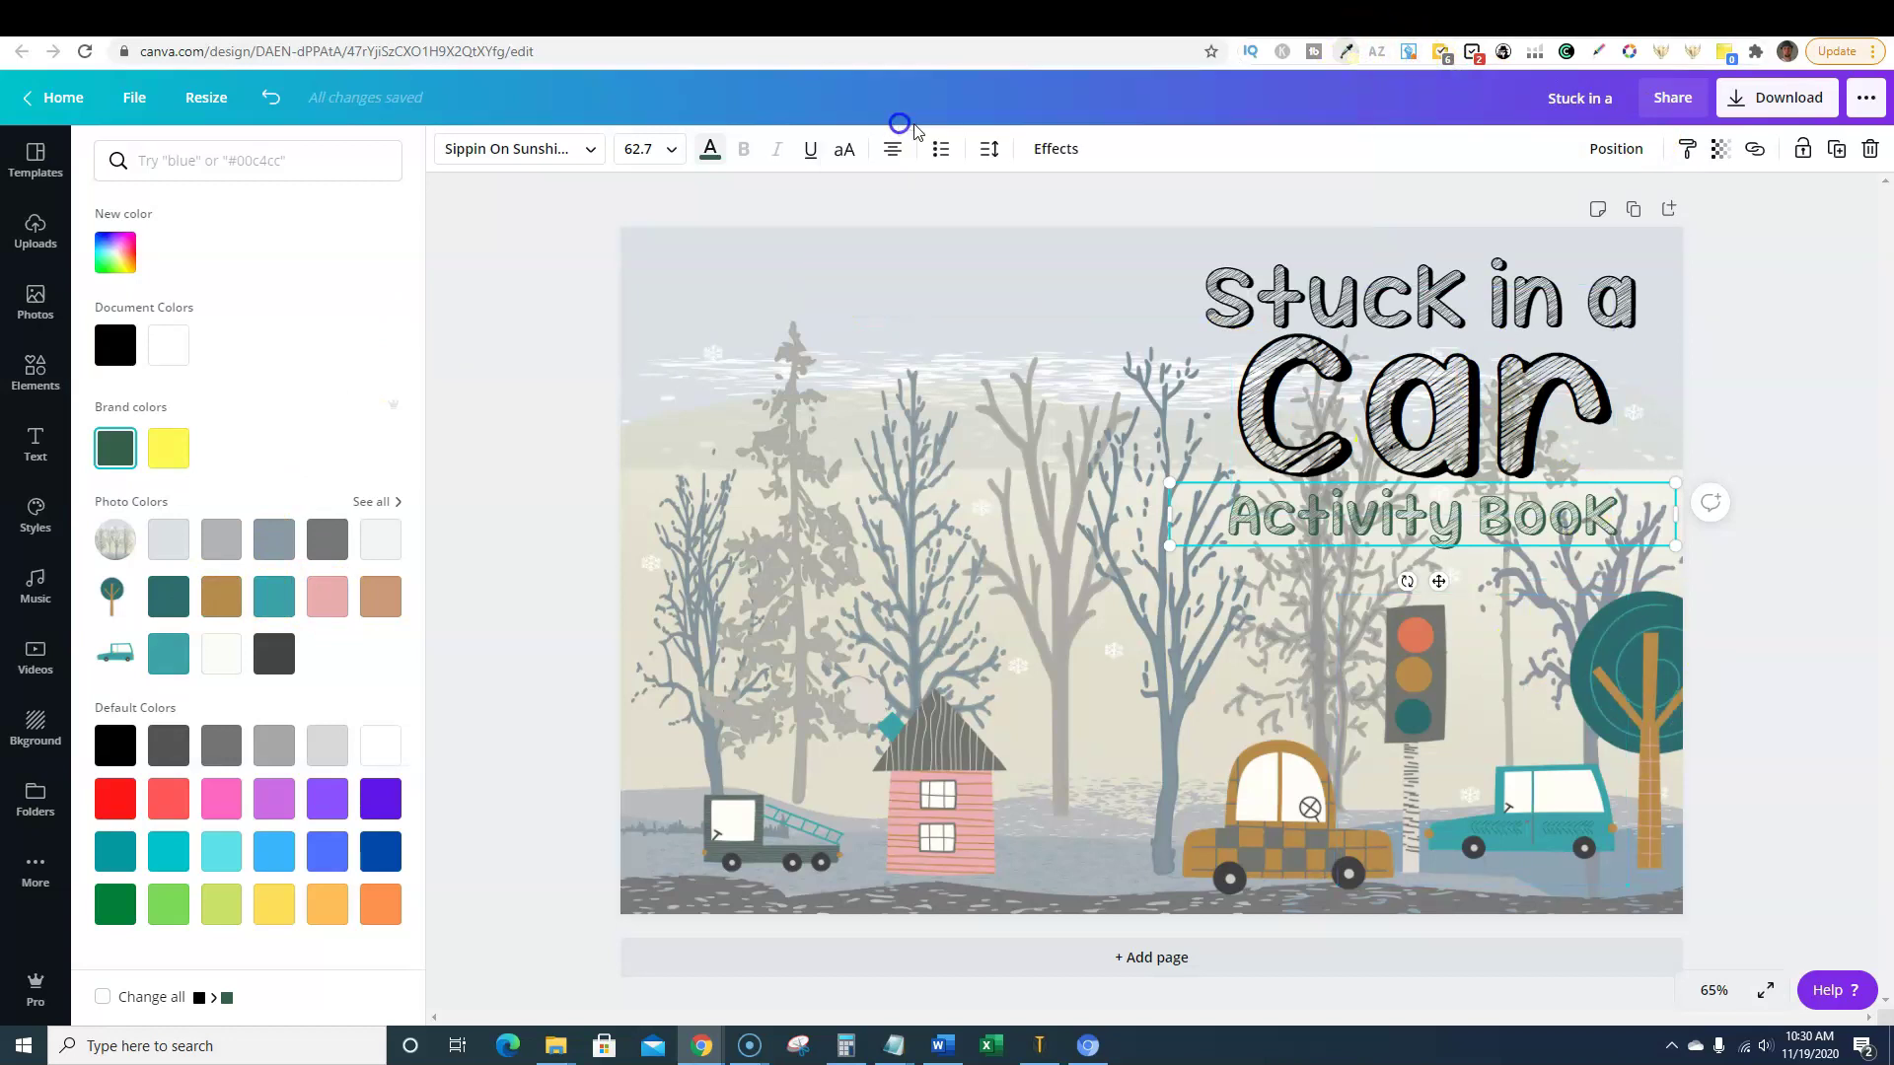
left_click(1607, 660)
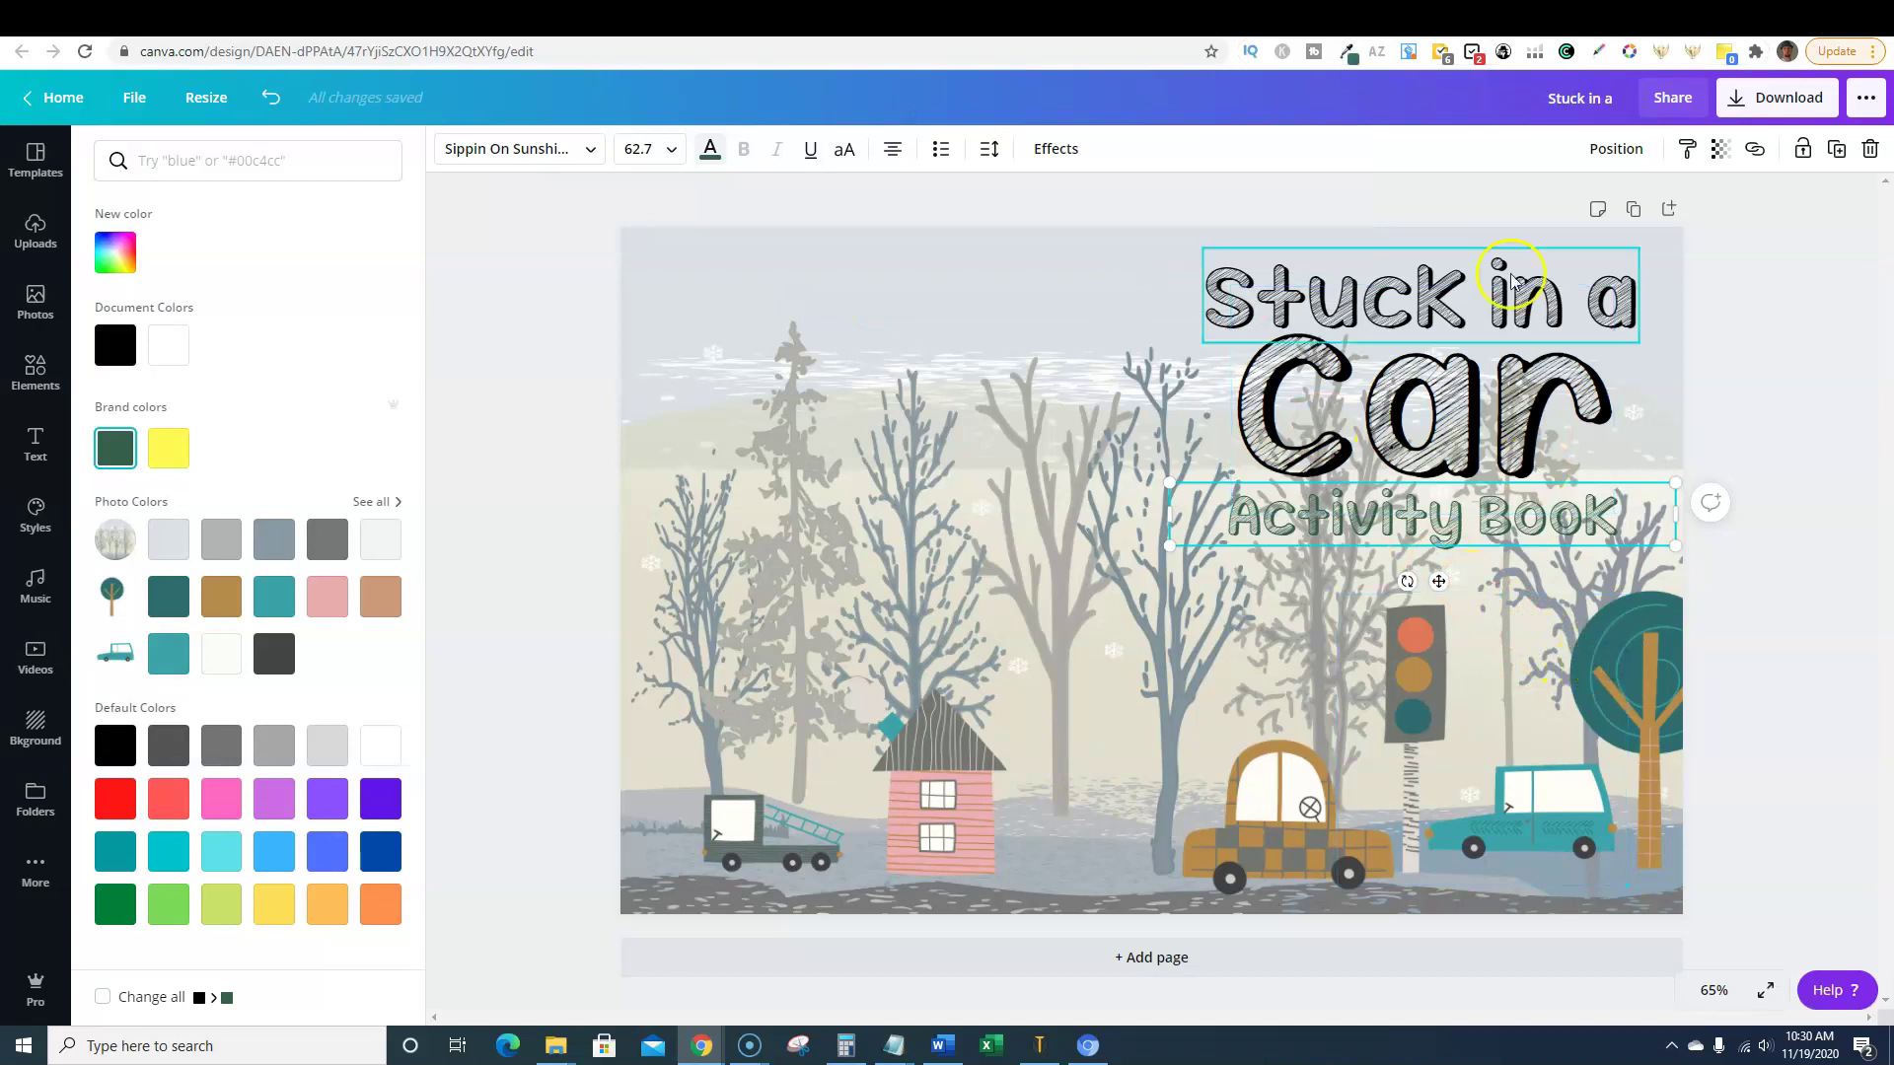
left_click(1345, 55)
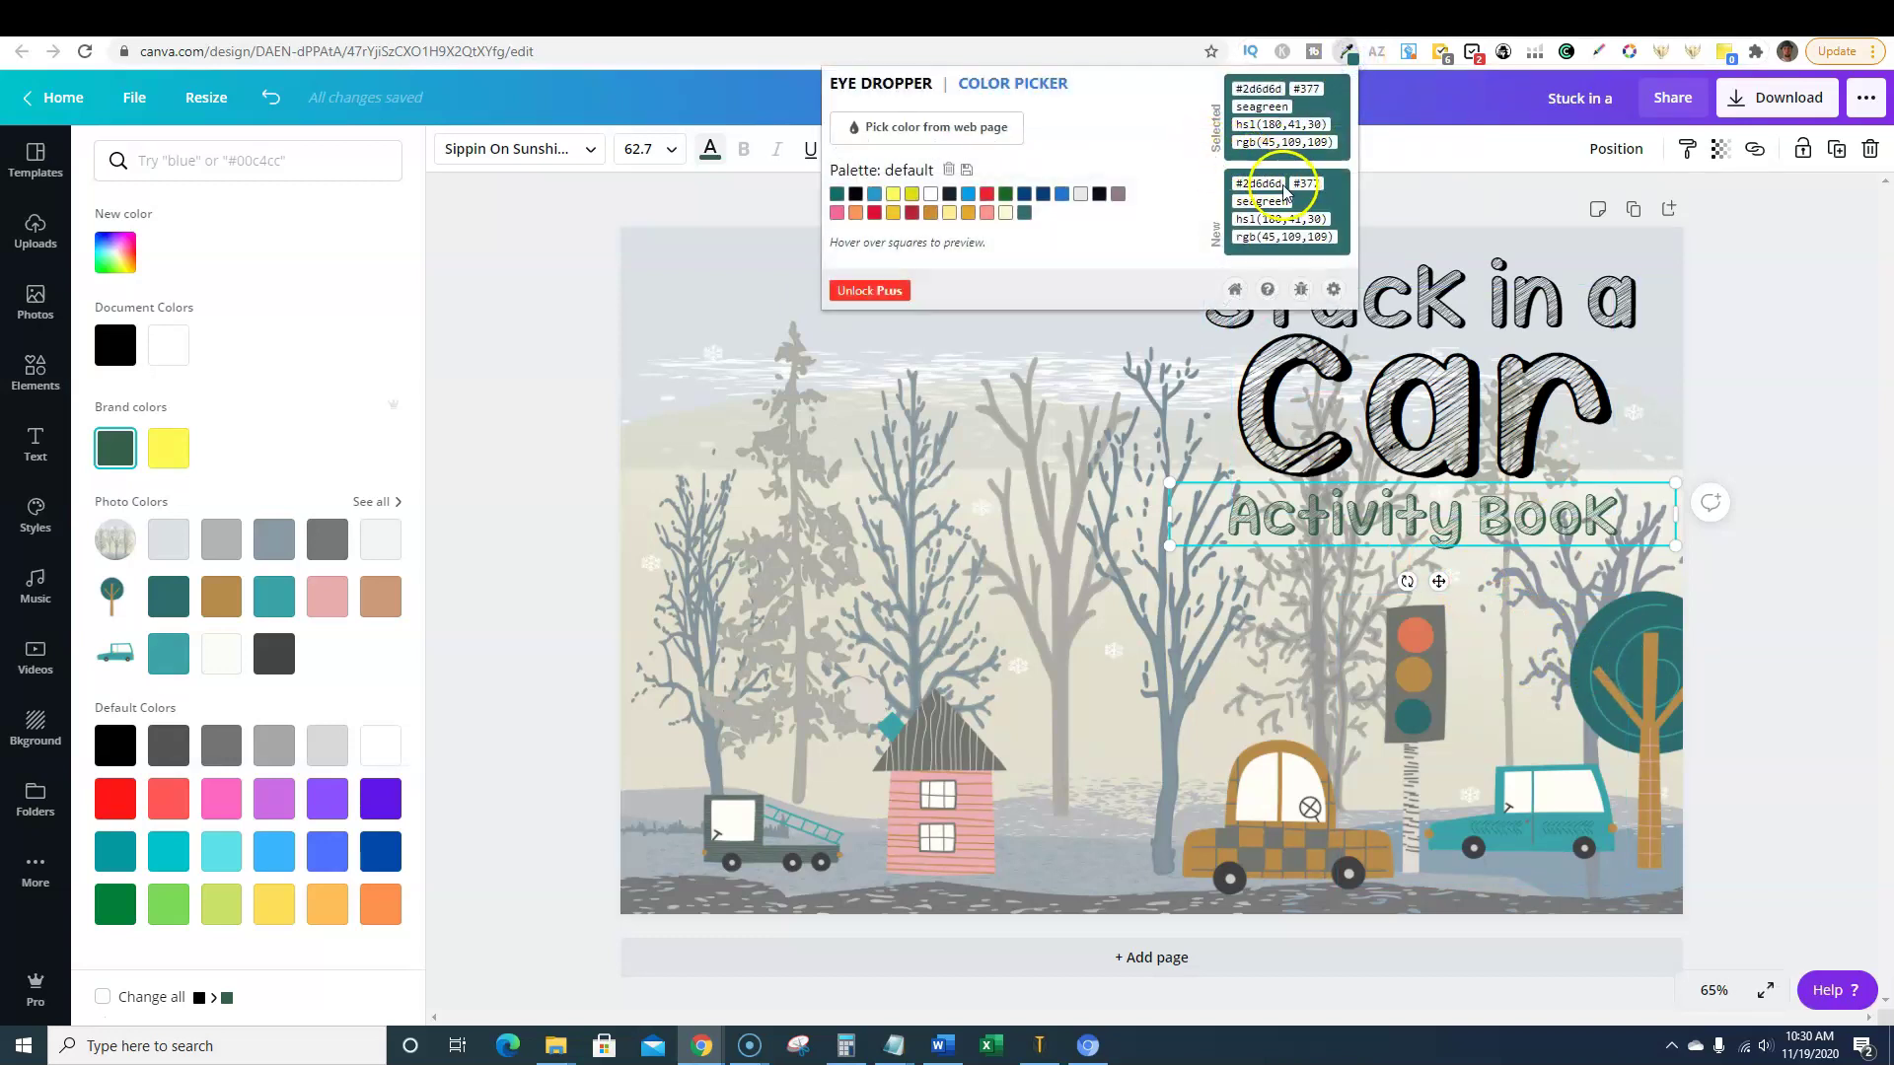
left_click_drag(1280, 184, 1235, 186)
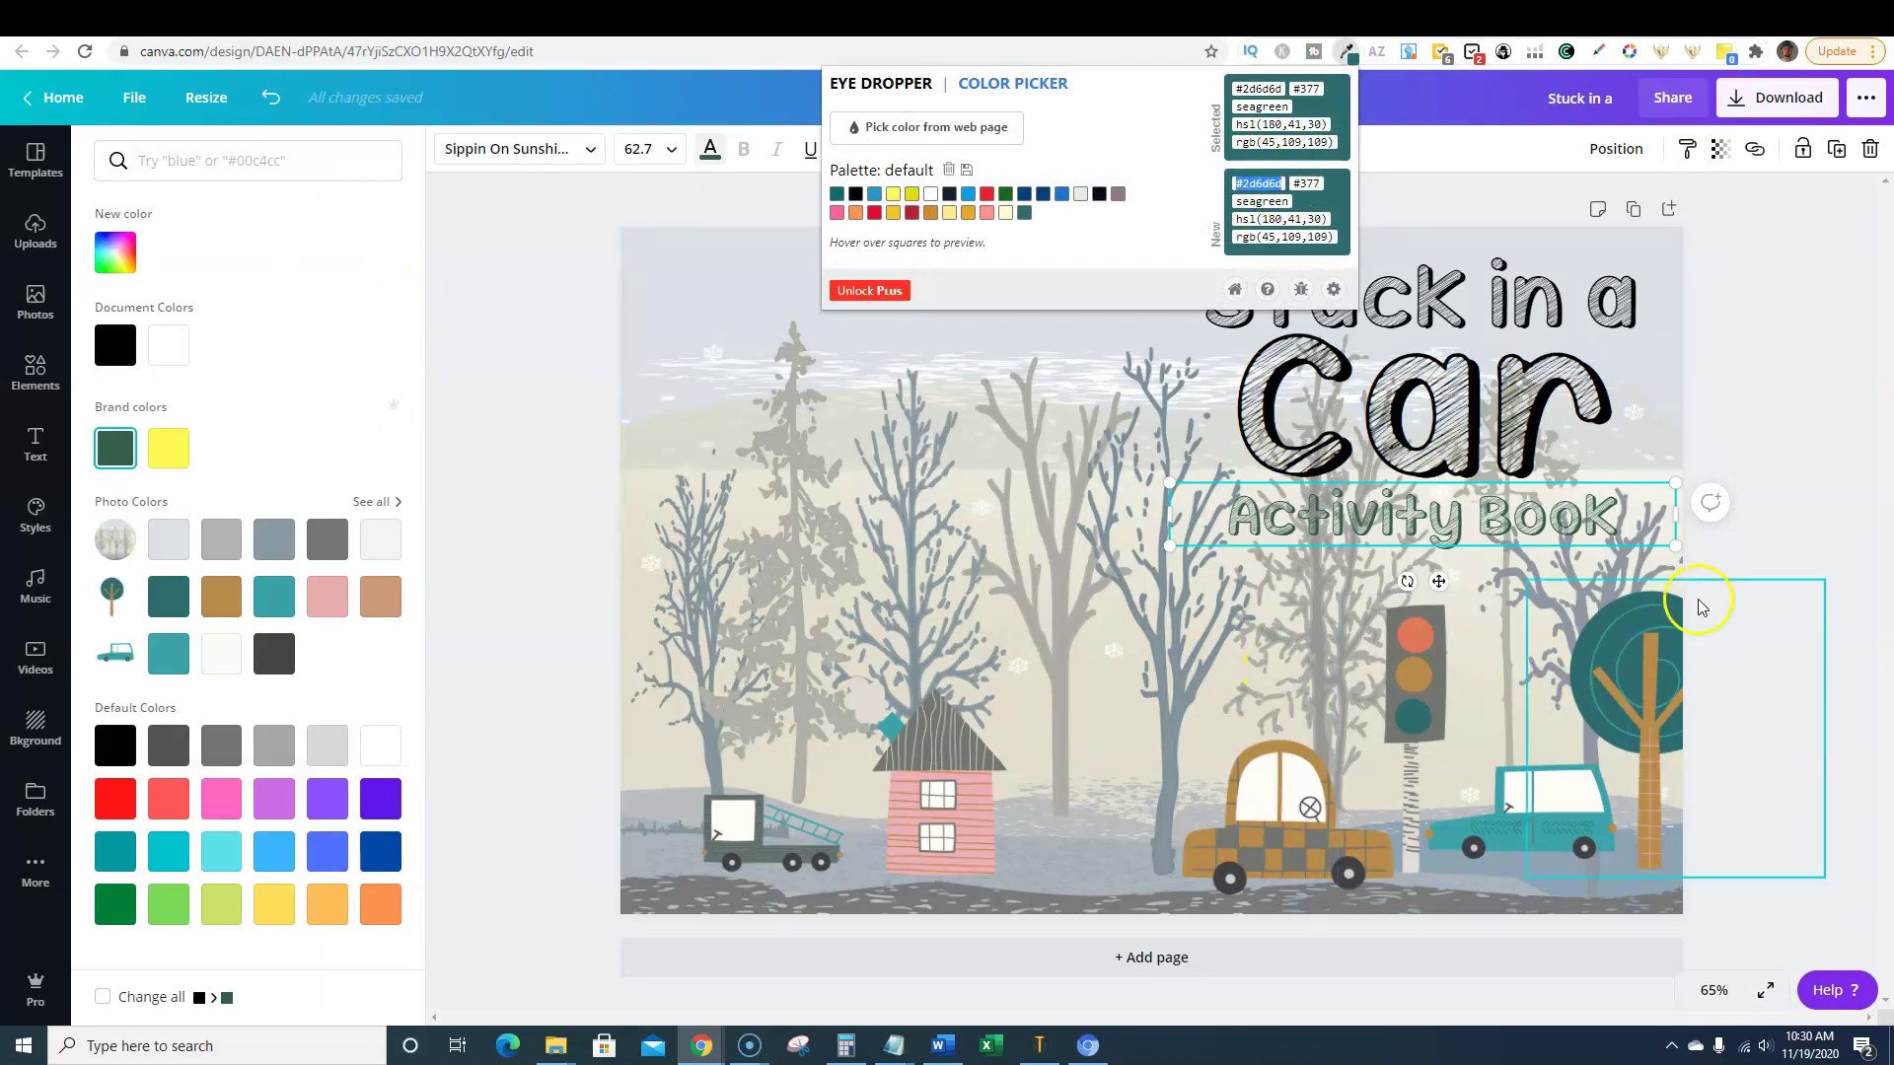
- Set the "Activity Book" text to the custom color #2D6D6D
left_click(1427, 515)
key("ctrl+a")
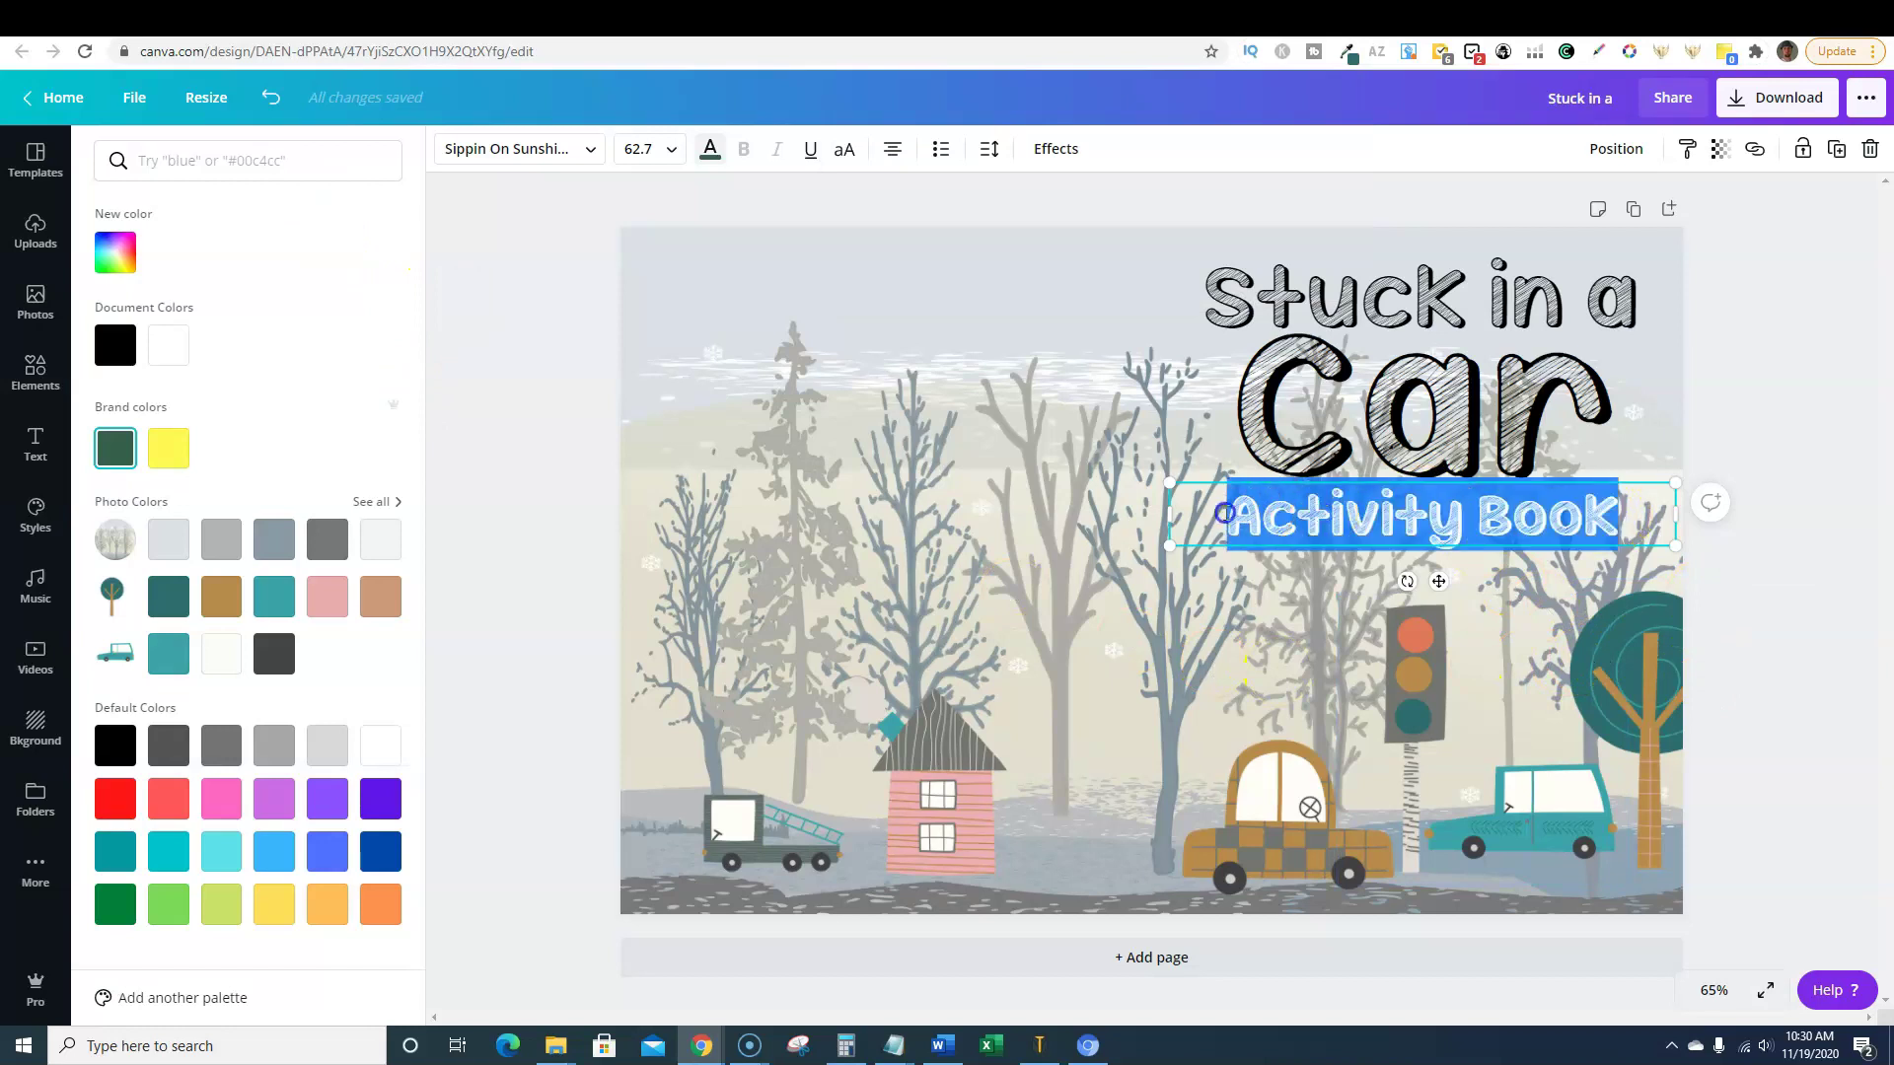
left_click(1548, 518)
key("ctrl+a")
left_click(316, 166)
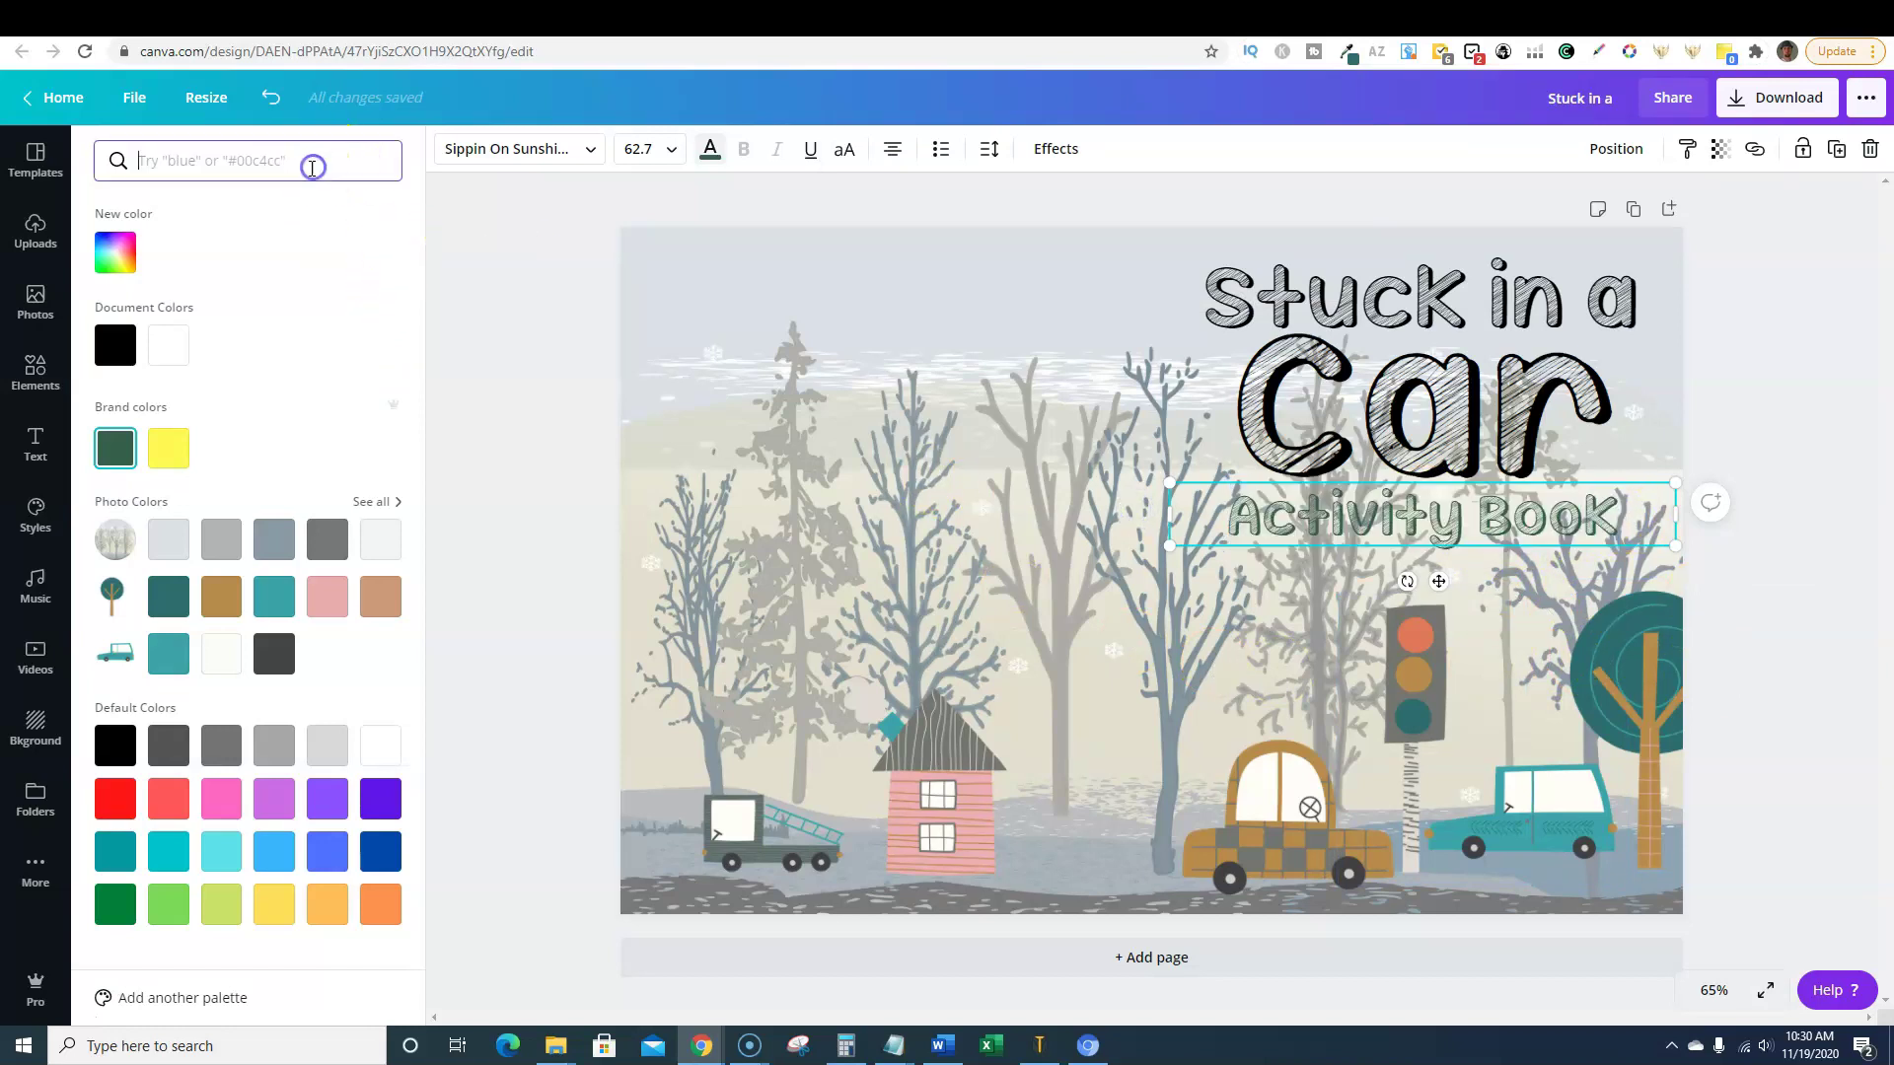
left_click(114, 253)
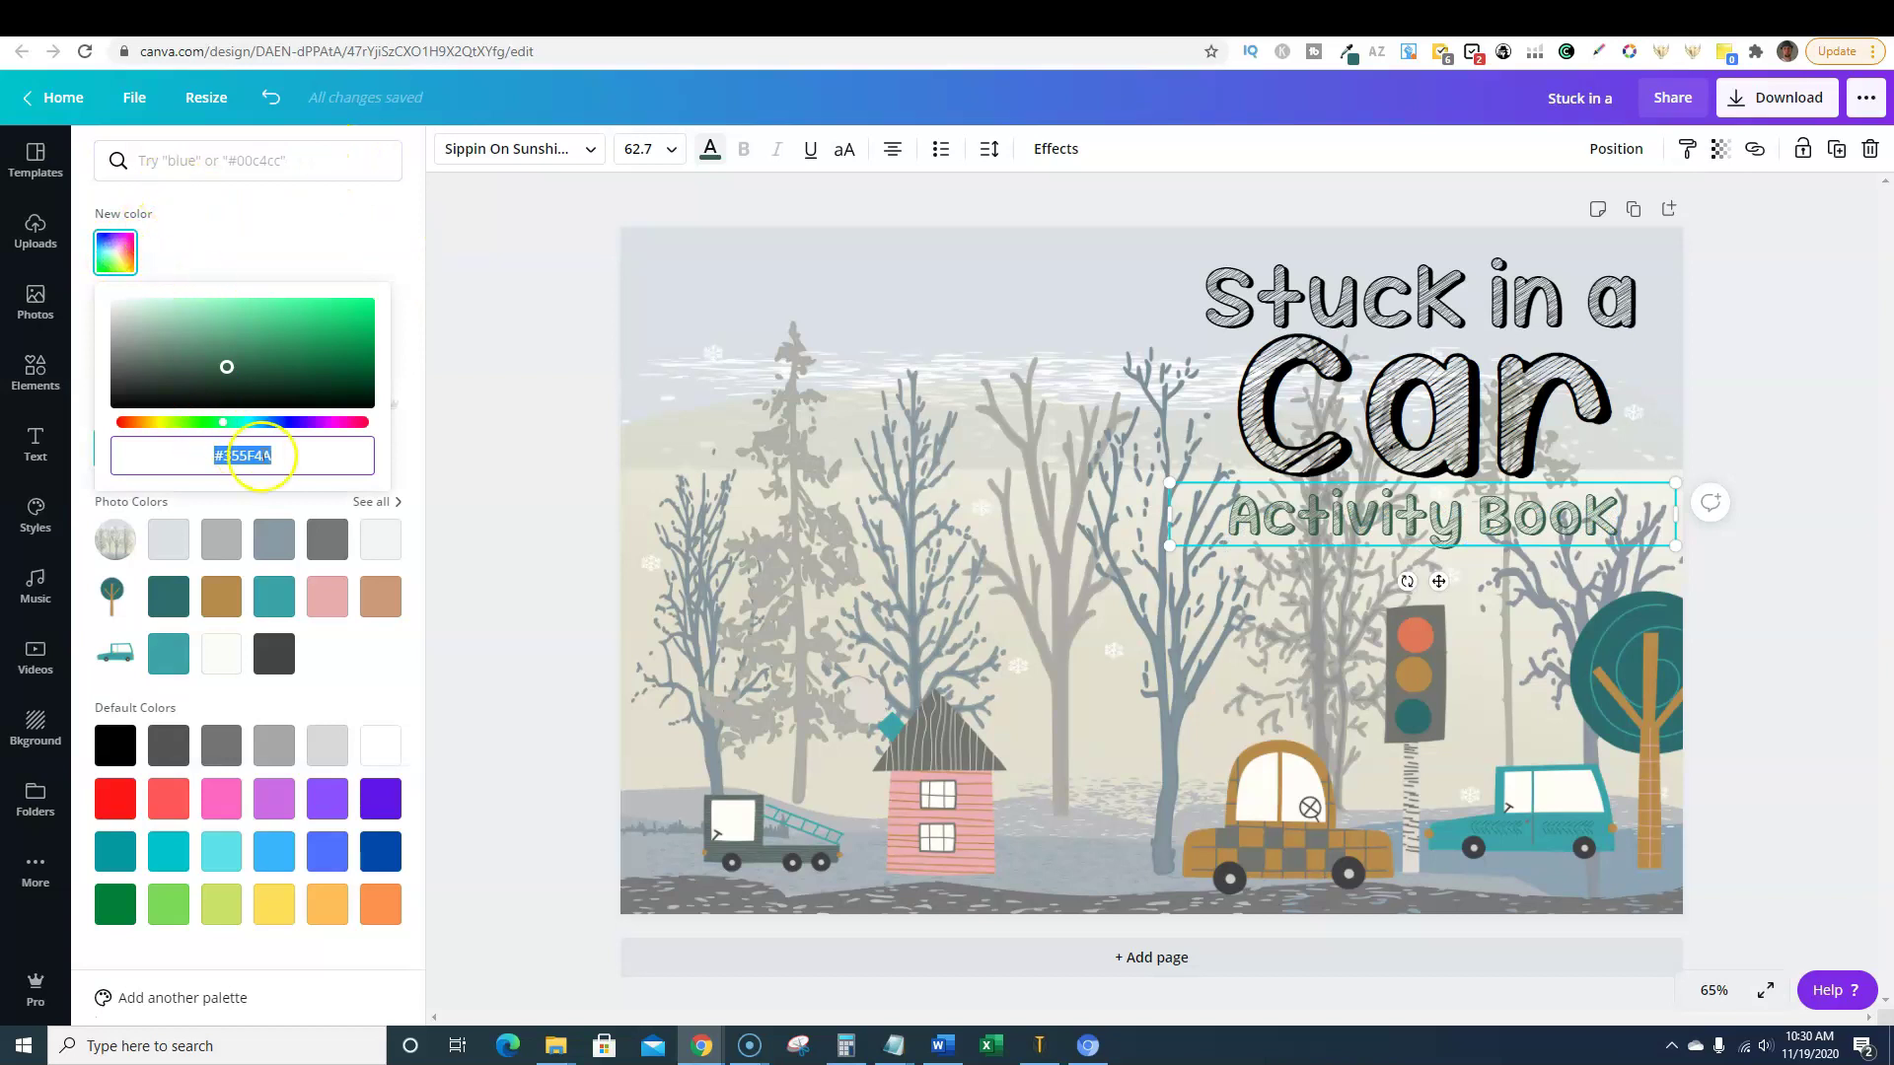
type("#2D6D6D")
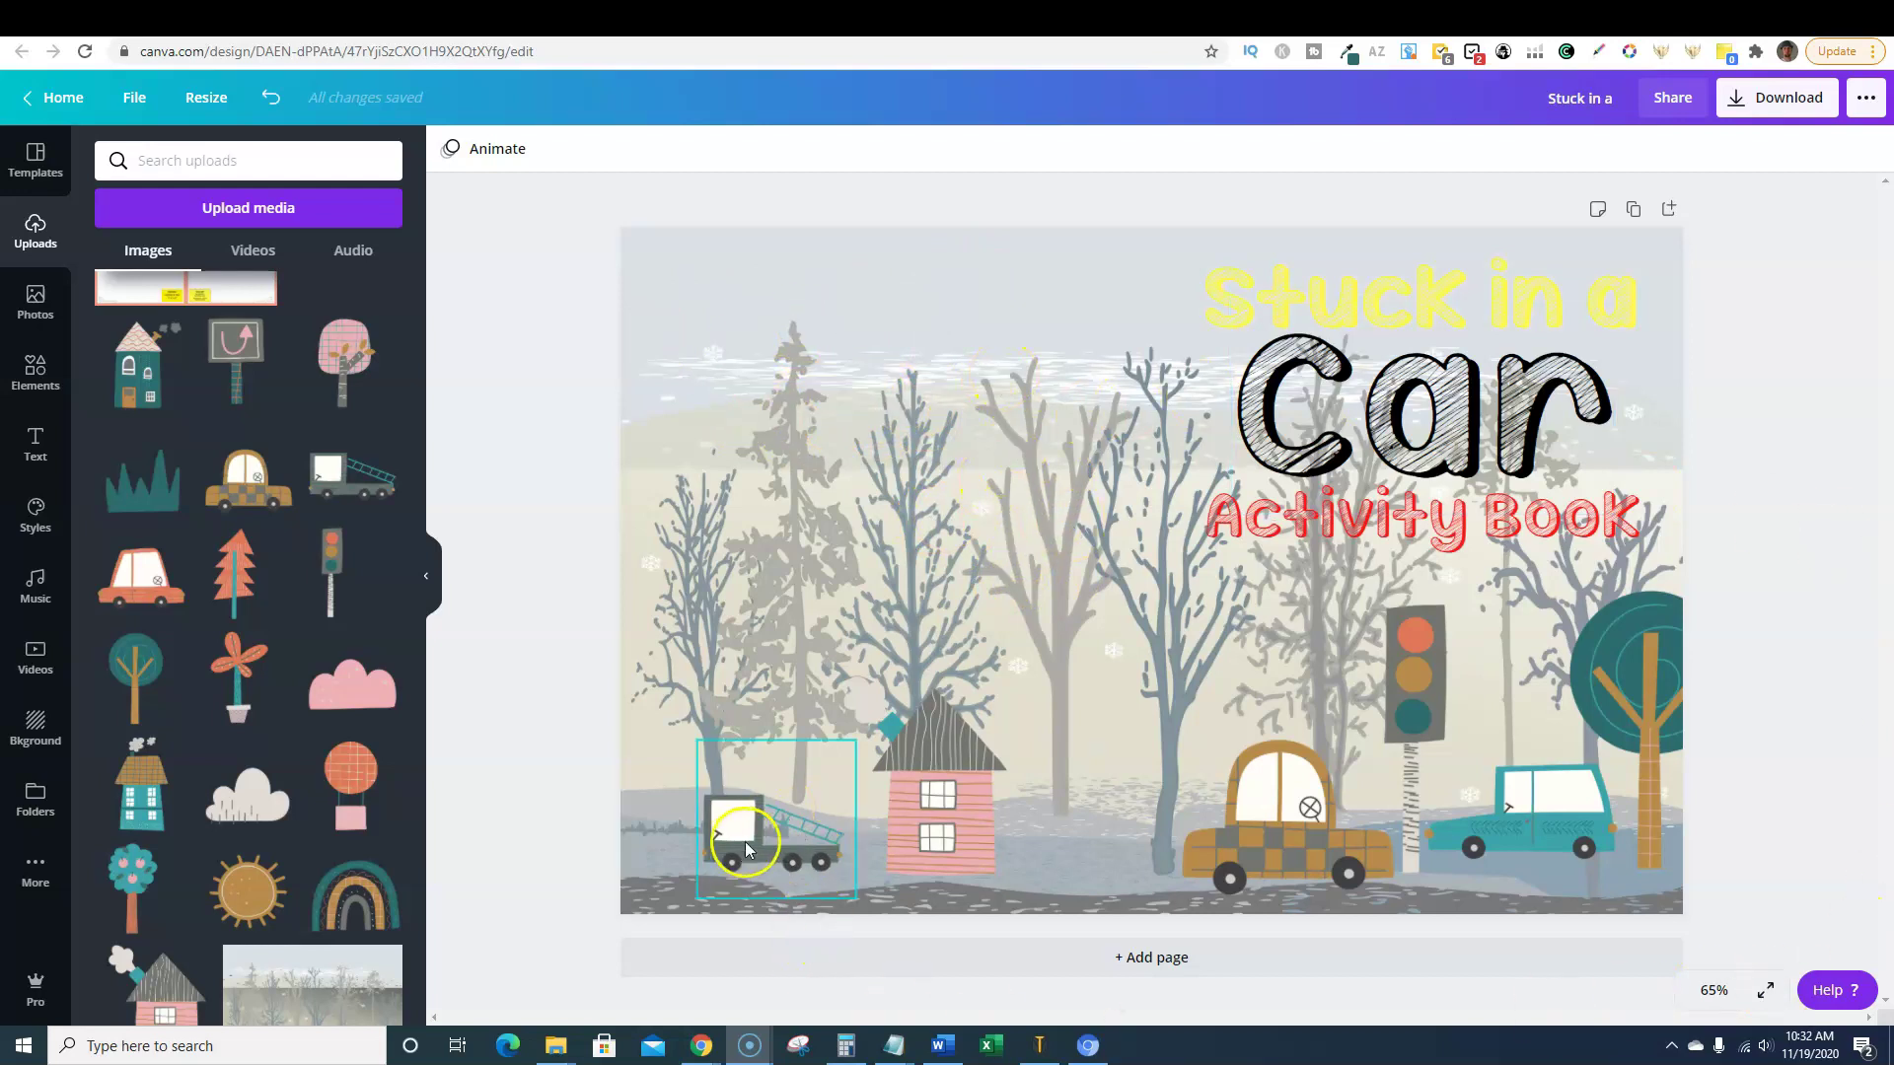
left_click(1832, 430)
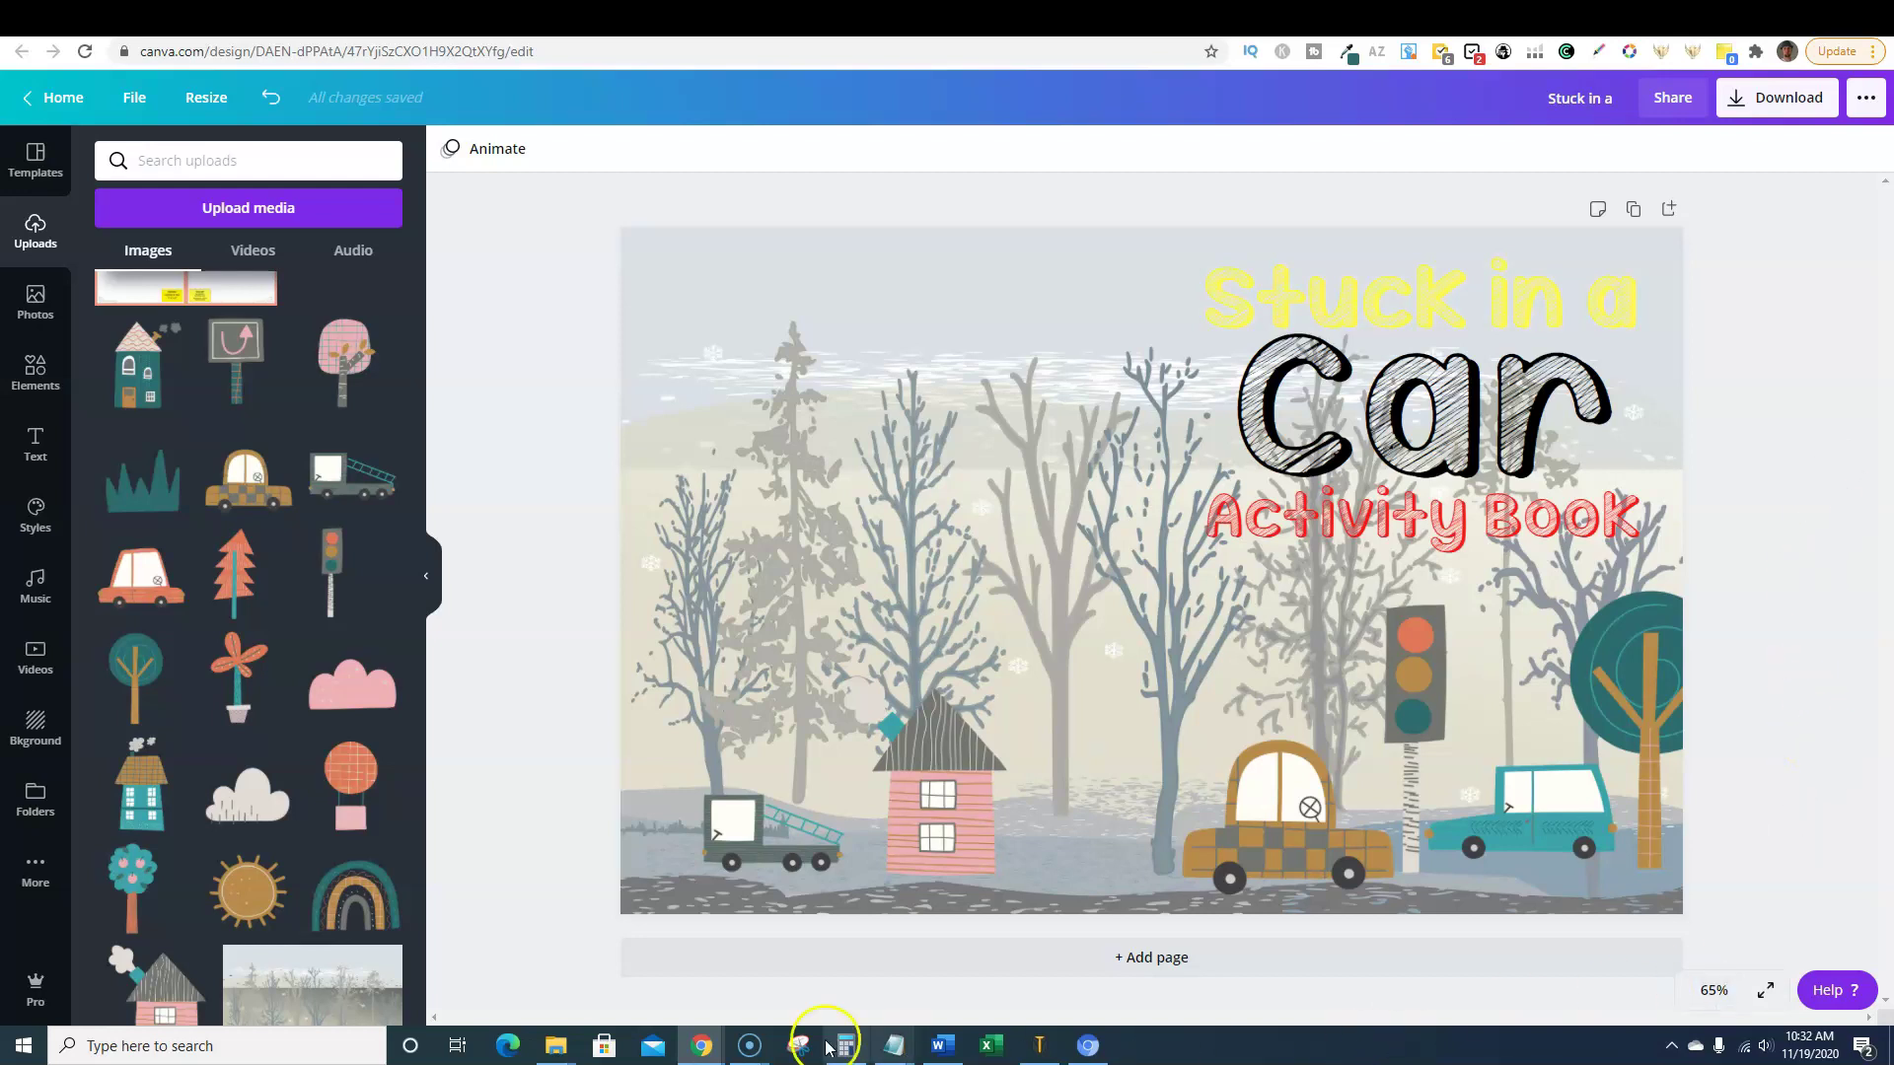
mouse_move(690, 1046)
left_click(786, 971)
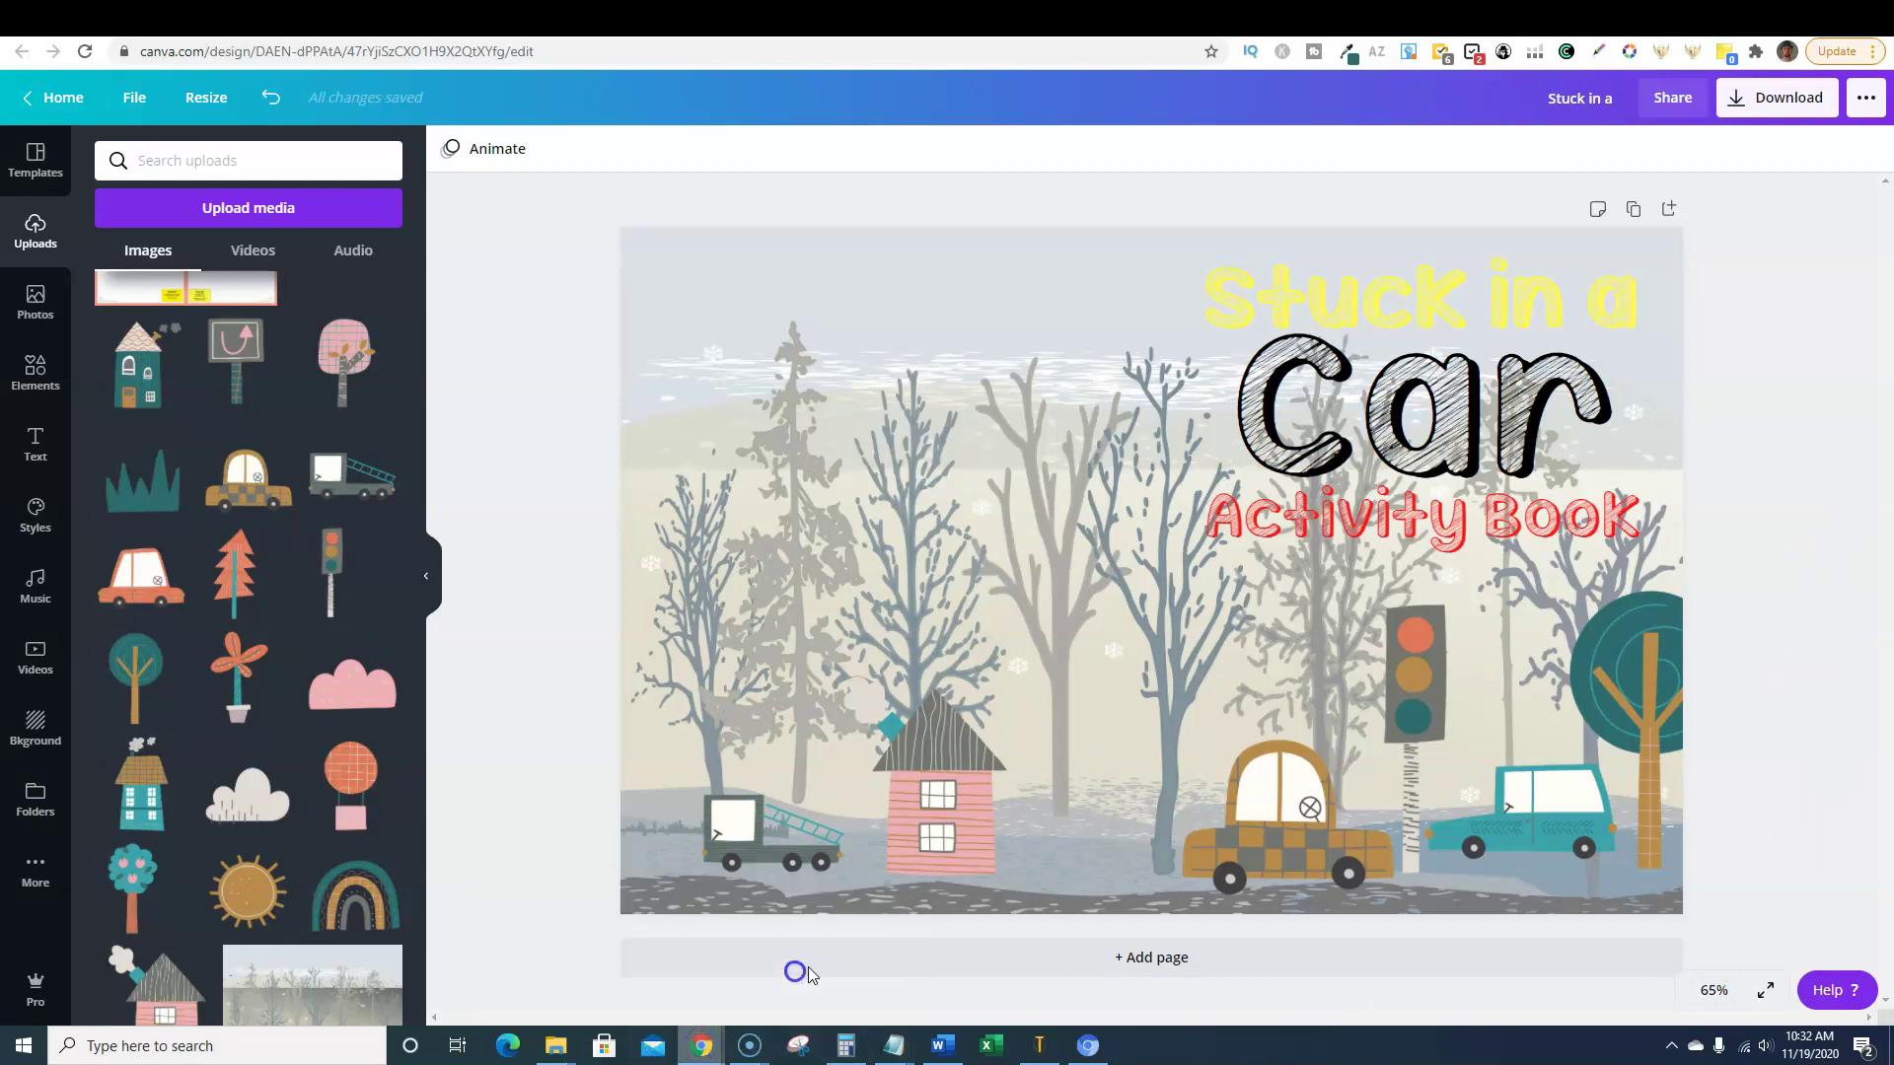